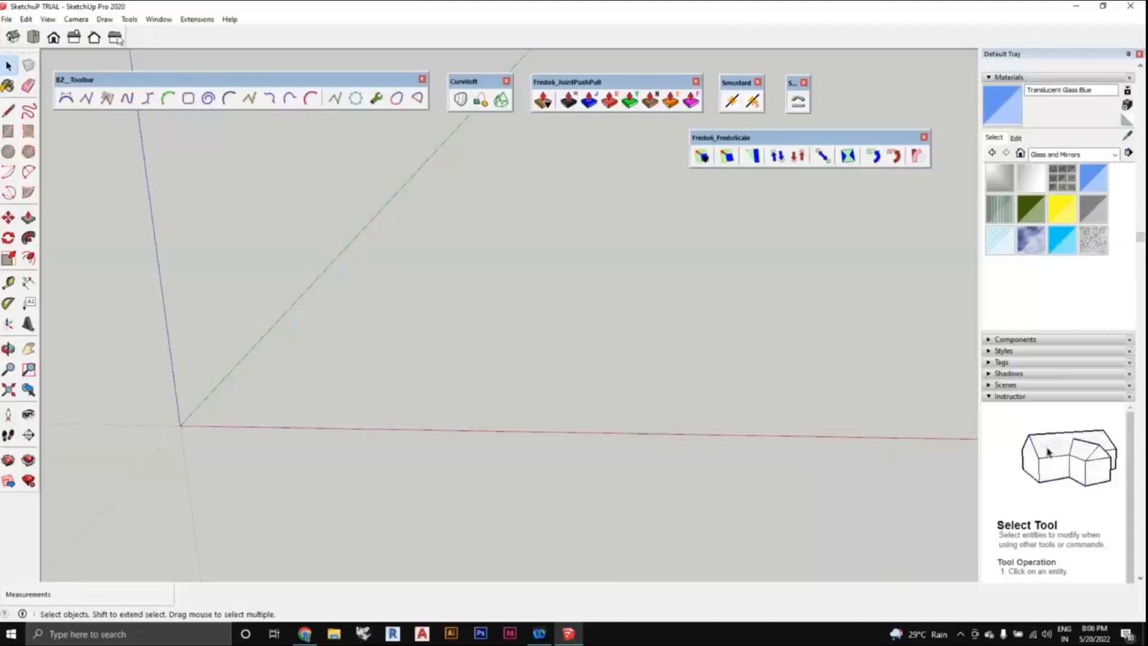
- Review the list of available toolbars and check which ones are enabled
{"action": "left_click", "coordinate": [48, 19]}
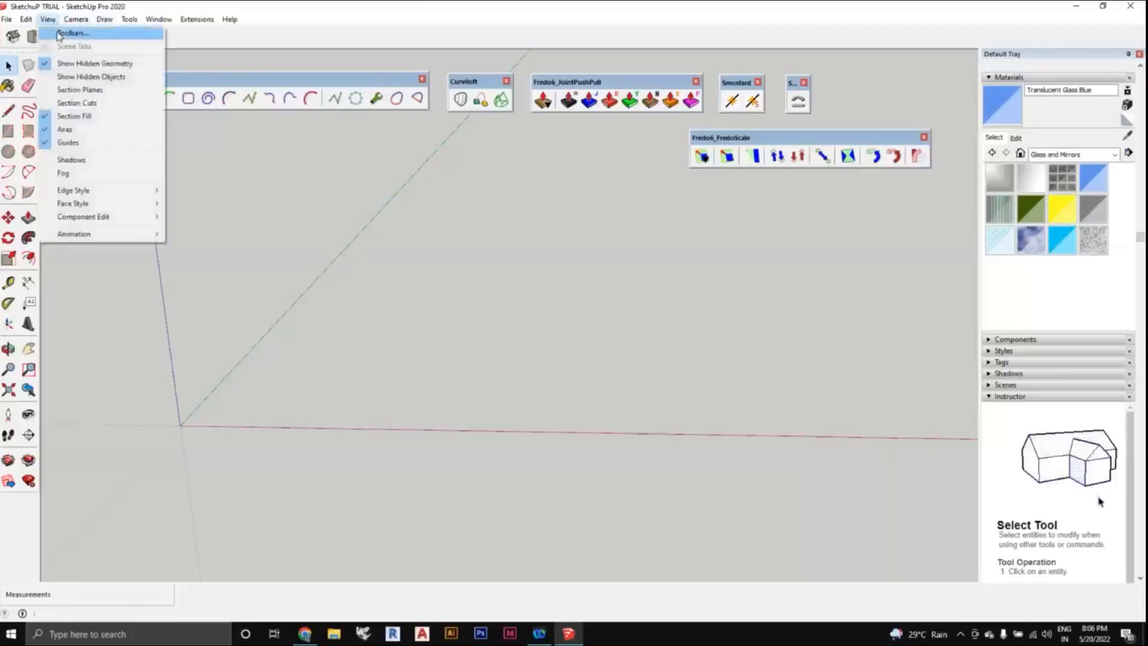
{"action": "left_click", "coordinate": [59, 33]}
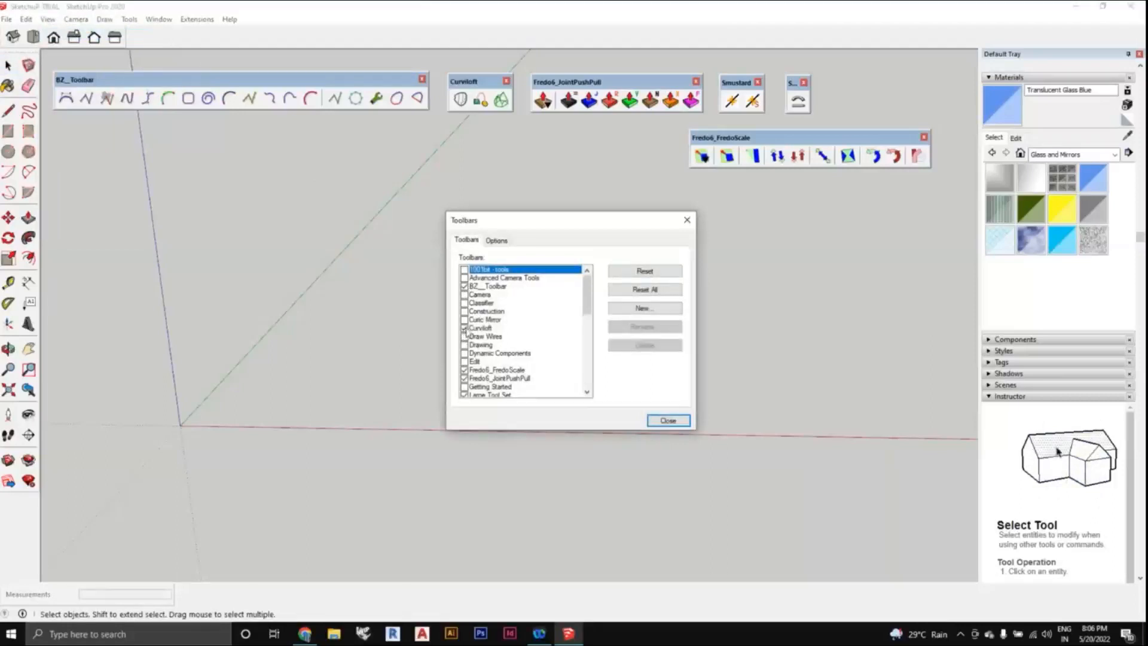
{"action": "scroll", "coordinate": [469, 341], "scroll_direction": "down", "scroll_amount": 1}
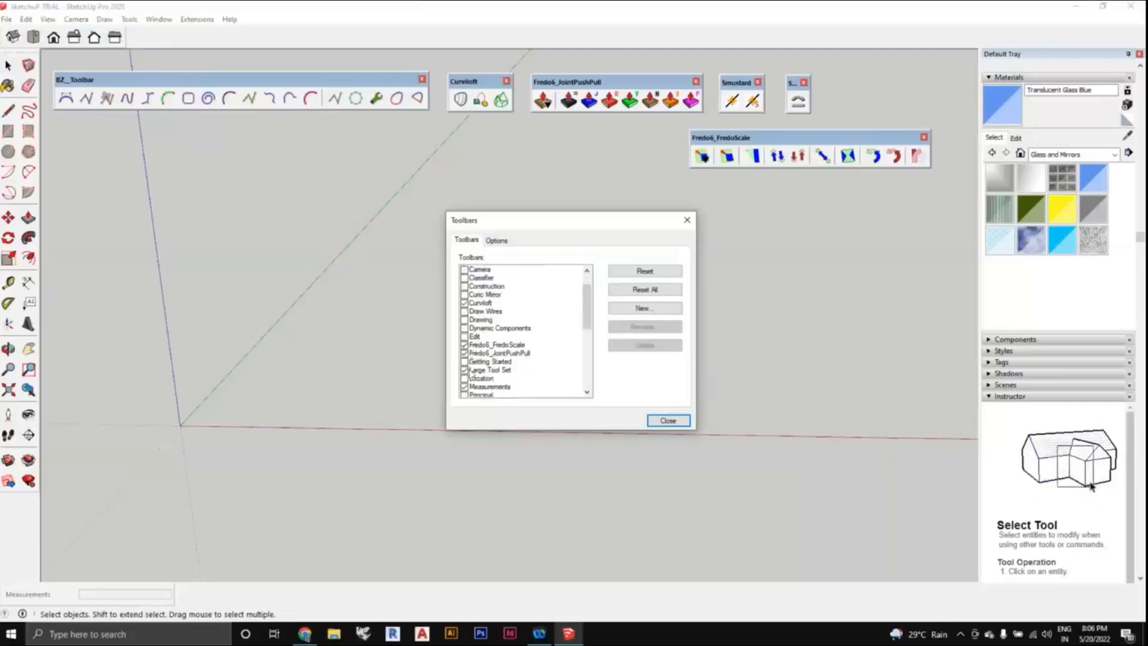
{"action": "scroll", "coordinate": [469, 358], "scroll_direction": "down", "scroll_amount": 1}
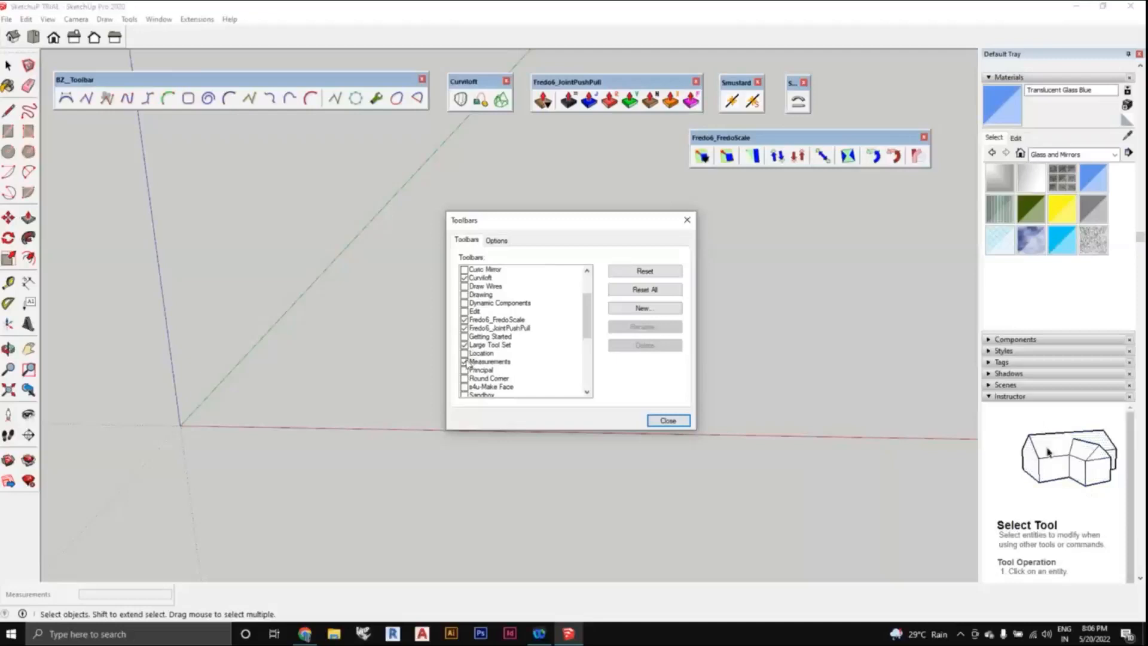
{"action": "scroll", "coordinate": [466, 364], "scroll_direction": "down", "scroll_amount": 6}
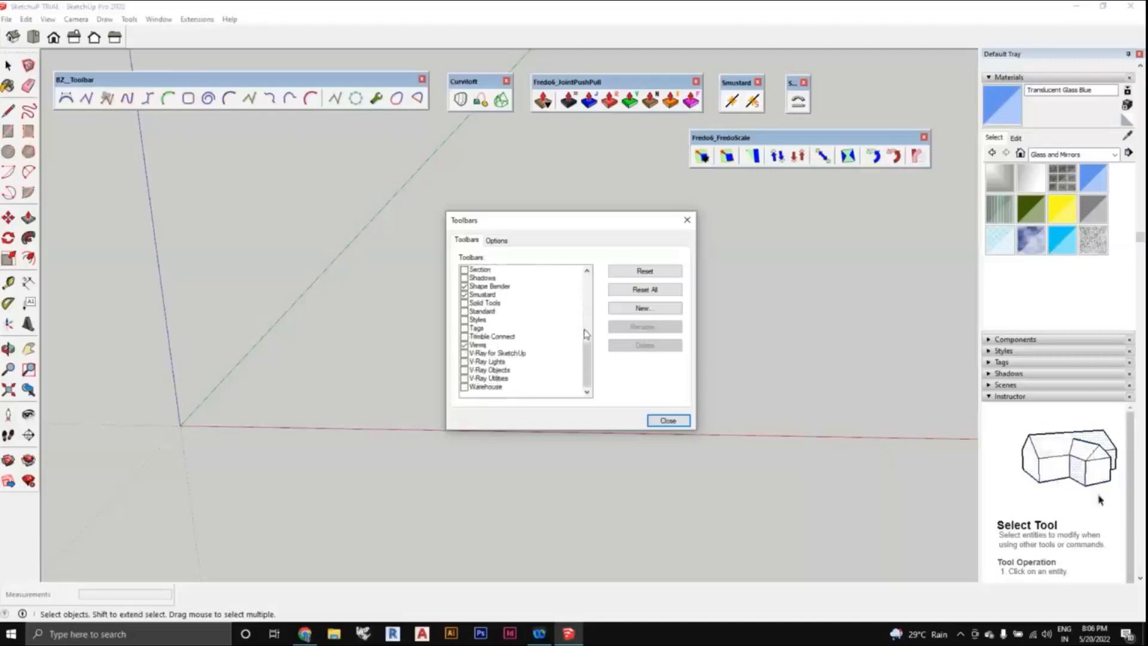
{"action": "scroll", "coordinate": [512, 326], "scroll_direction": "up", "scroll_amount": 6}
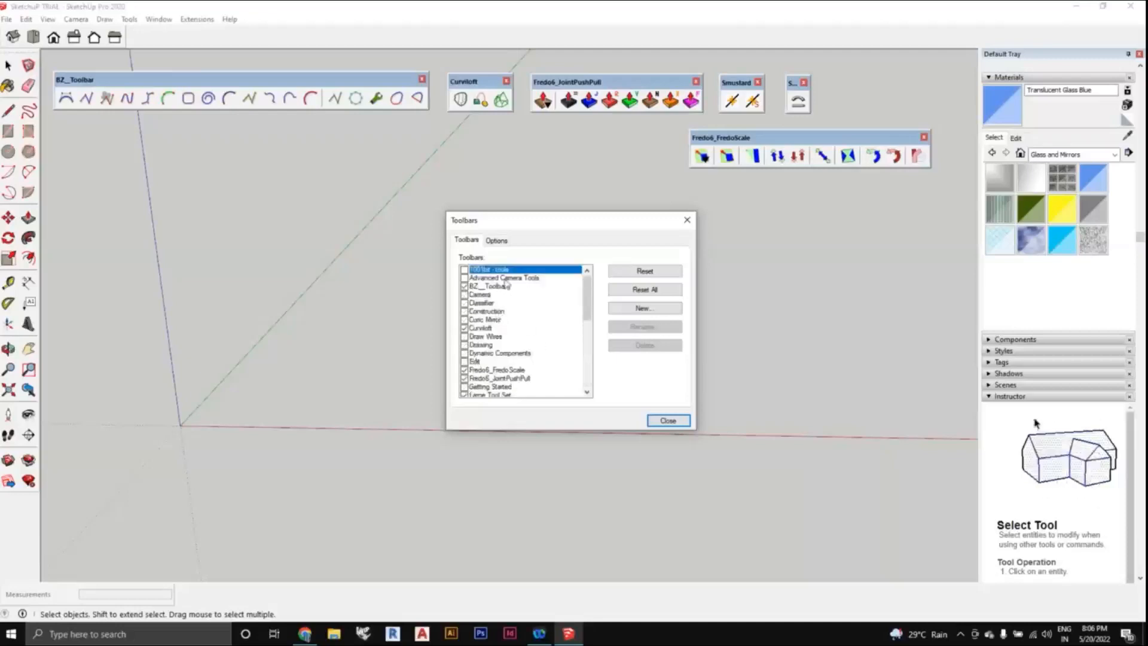
{"action": "left_click", "coordinate": [668, 420]}
{"action": "middle_click_drag", "start_coordinate": [571, 321], "coordinate": [661, 336]}
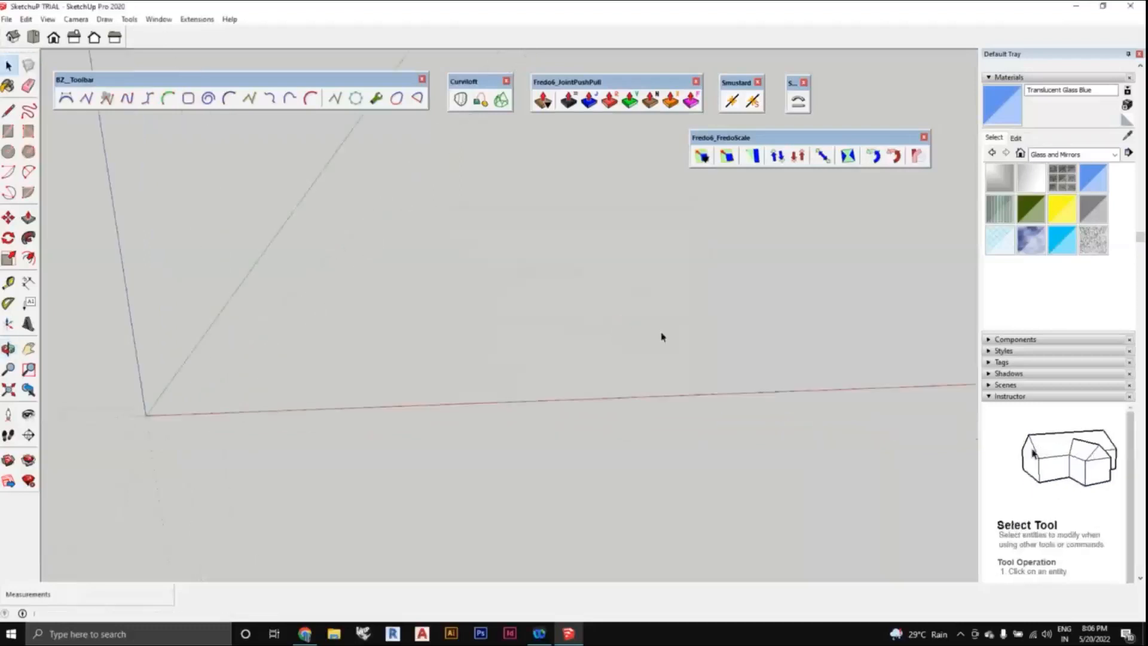
{"action": "mouse_move", "coordinate": [630, 383]}
{"action": "middle_mouse_down"}
{"action": "mouse_move", "coordinate": [648, 341]}
{"action": "mouse_move", "coordinate": [638, 378]}
{"action": "middle_mouse_up"}
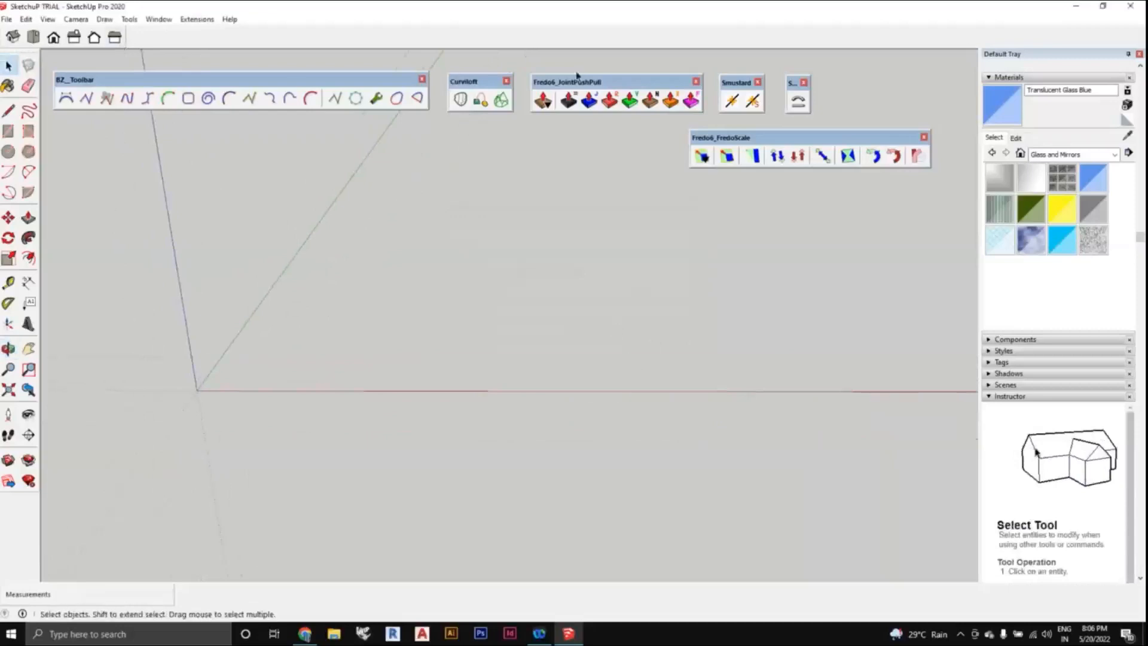
{"action": "middle_click_drag", "start_coordinate": [704, 419], "coordinate": [494, 299]}
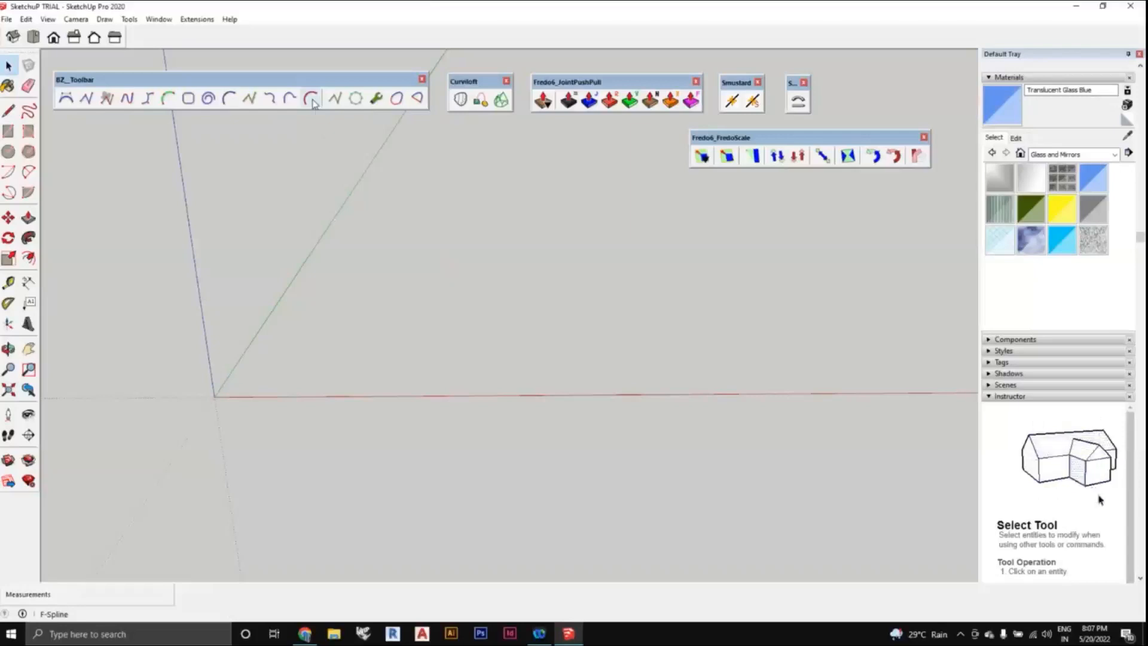
{"action": "middle_click_drag", "start_coordinate": [376, 190], "coordinate": [393, 294]}
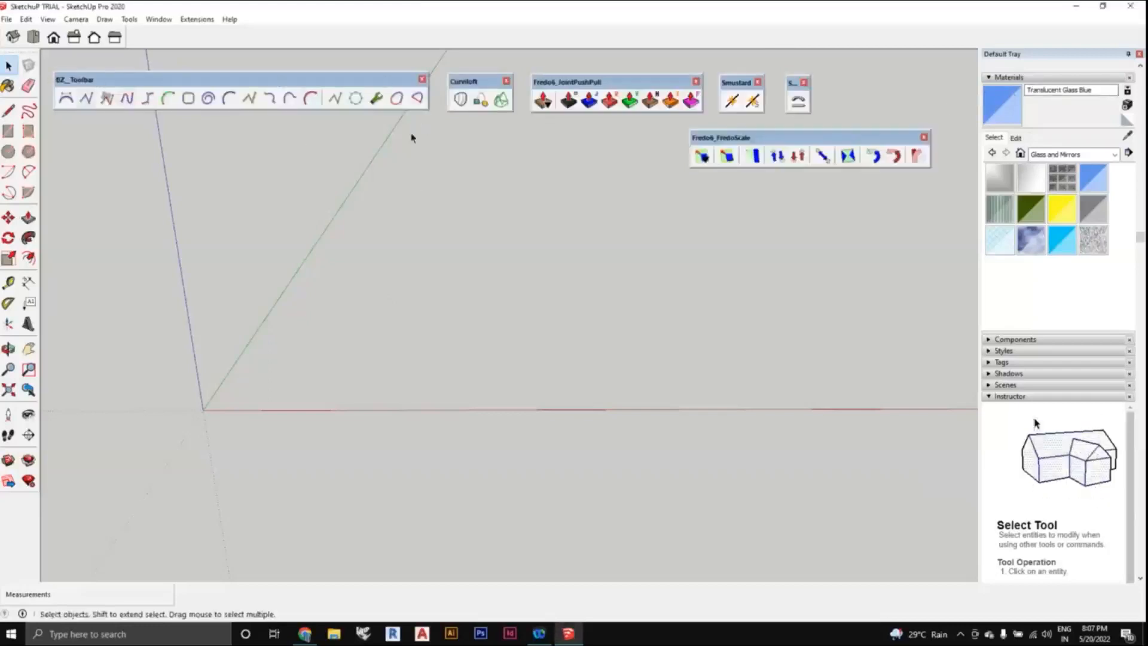
{"action": "left_click", "coordinate": [309, 100]}
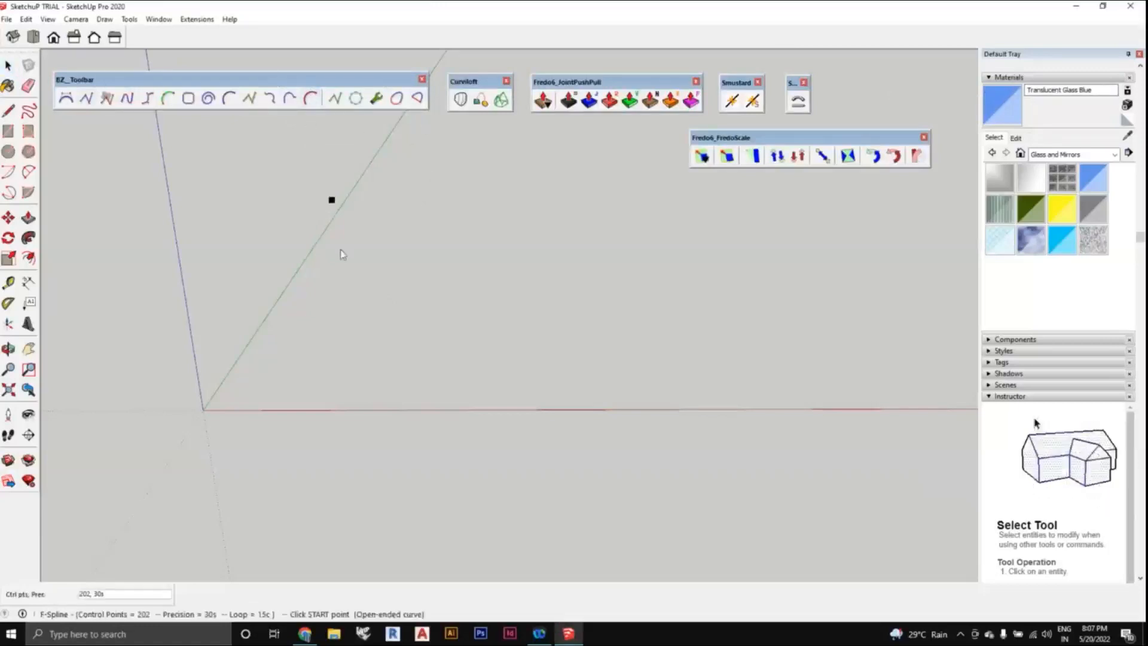
{"action": "middle_click_drag", "start_coordinate": [340, 253], "coordinate": [333, 335]}
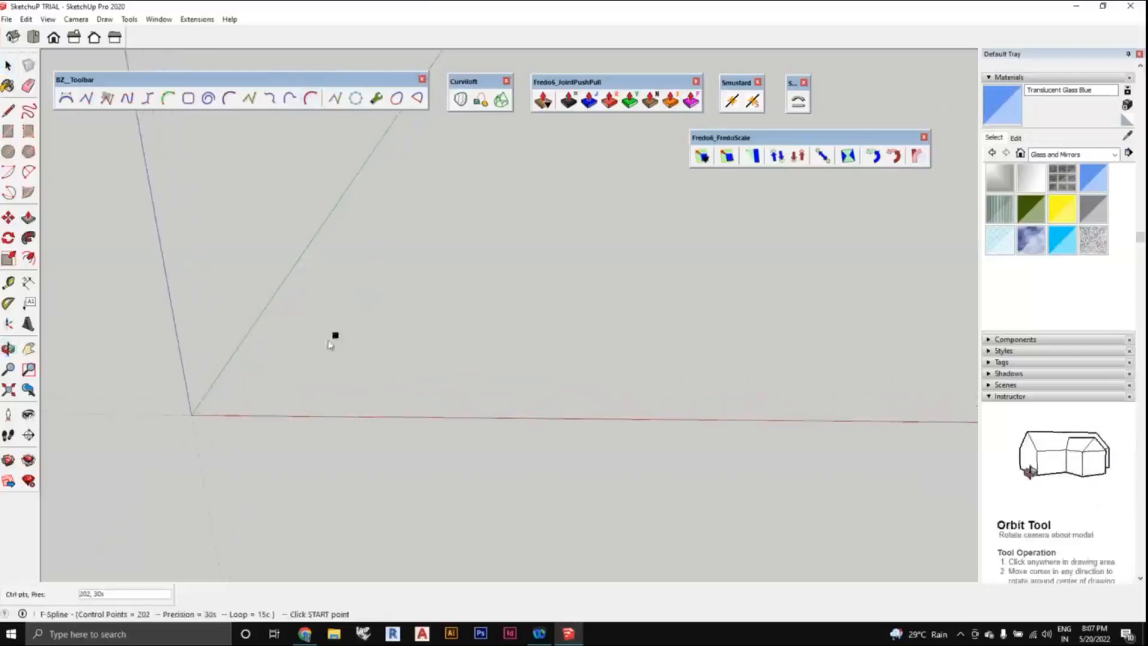
{"action": "left_click", "coordinate": [263, 380]}
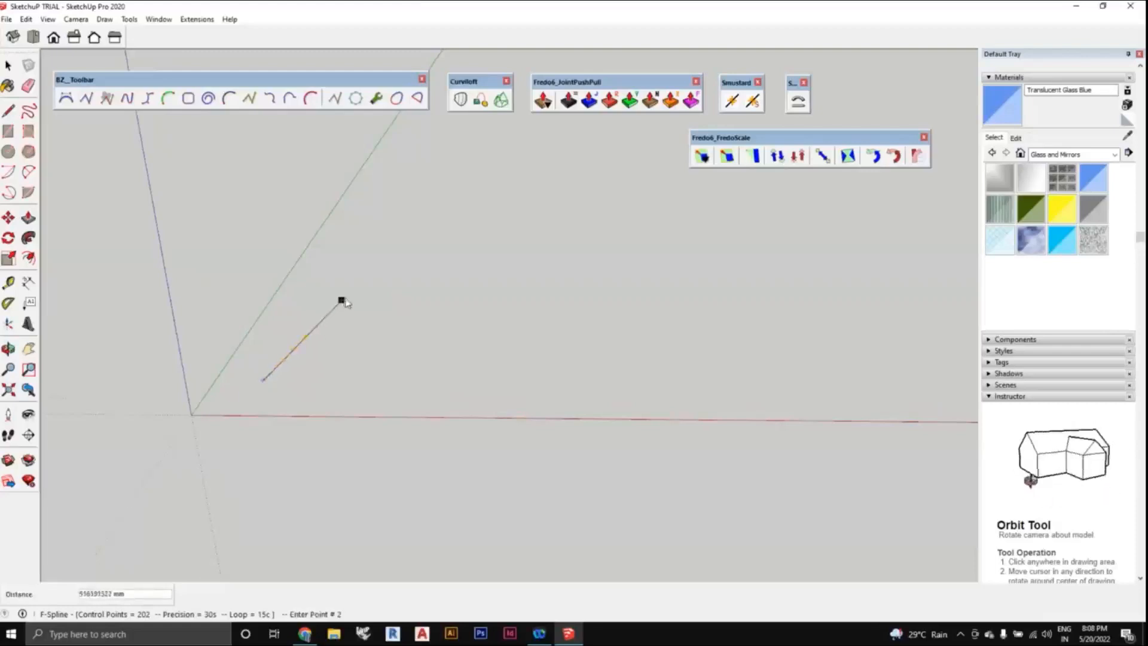
{"action": "left_click", "coordinate": [362, 282]}
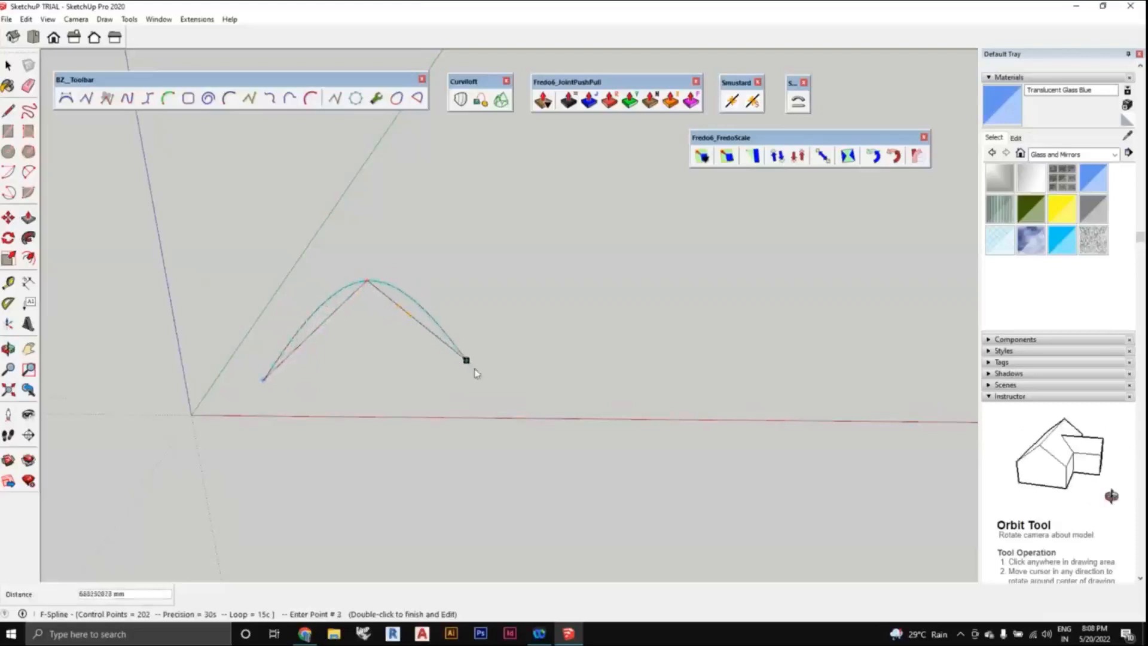
{"action": "left_click", "coordinate": [496, 381]}
{"action": "left_click", "coordinate": [716, 317]}
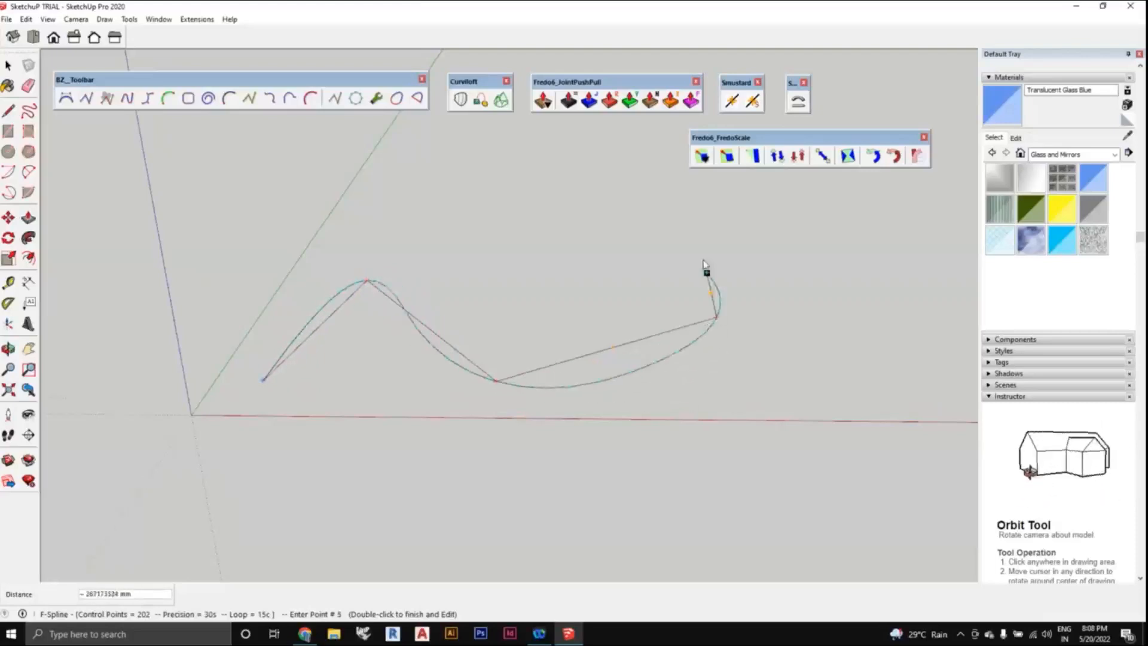
{"action": "left_click", "coordinate": [674, 224]}
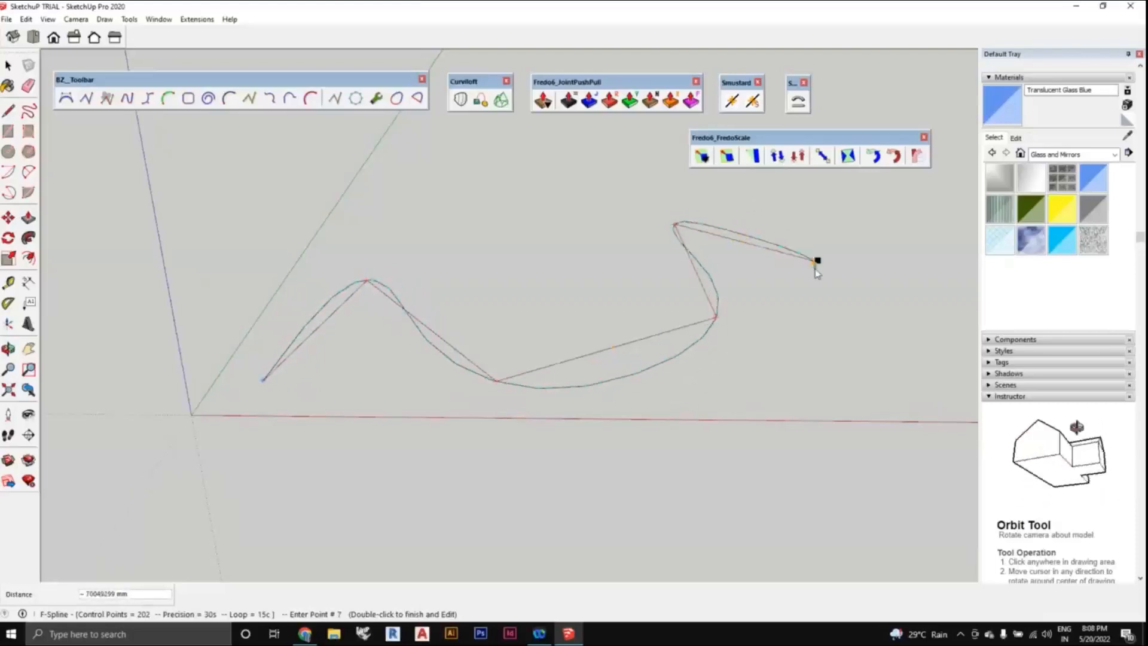
{"action": "left_click", "coordinate": [816, 262]}
{"action": "middle_click_drag", "start_coordinate": [835, 295], "coordinate": [743, 359]}
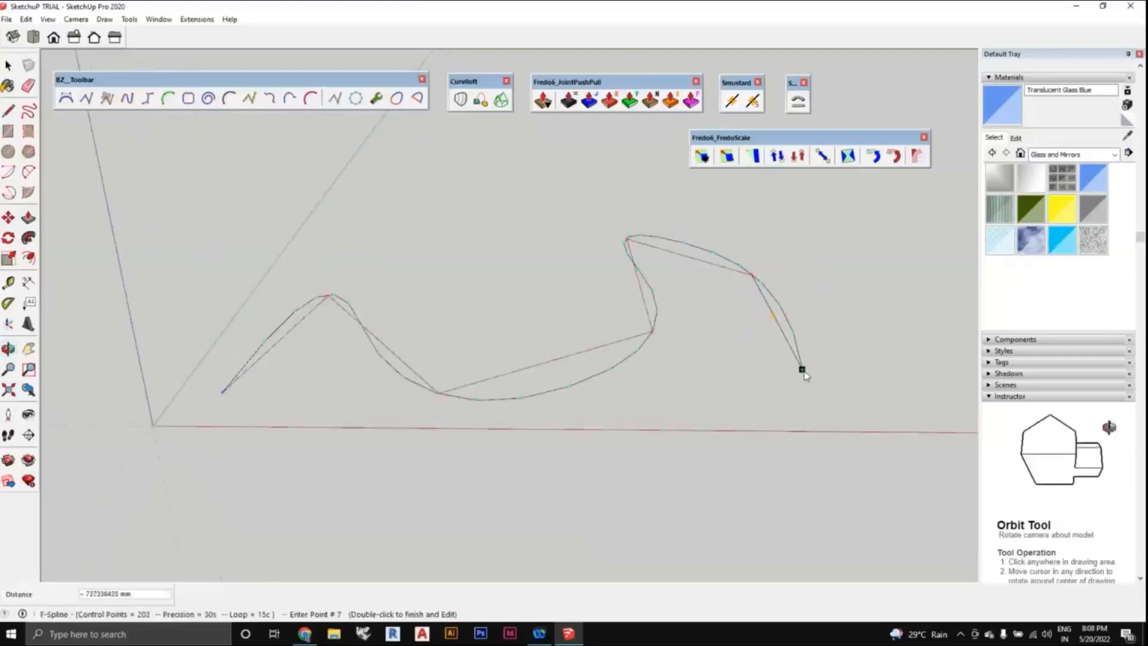
{"action": "double_click", "coordinate": [802, 370]}
{"action": "middle_click_drag", "start_coordinate": [809, 392], "coordinate": [785, 392]}
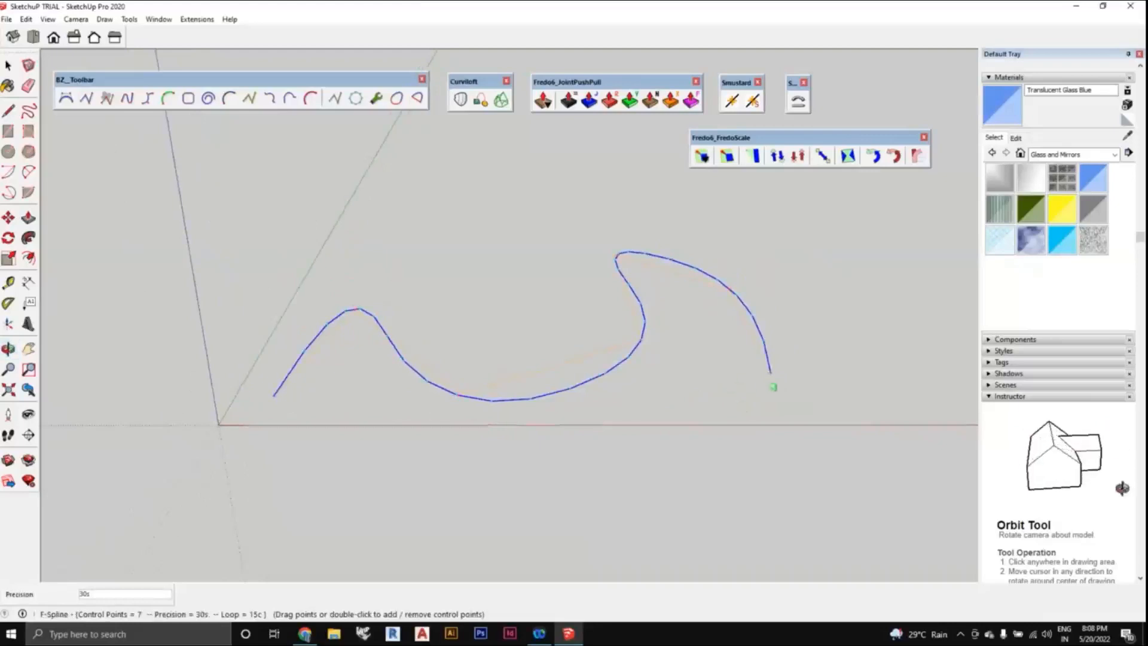
{"action": "scroll", "coordinate": [771, 385], "scroll_direction": "up", "scroll_amount": 2}
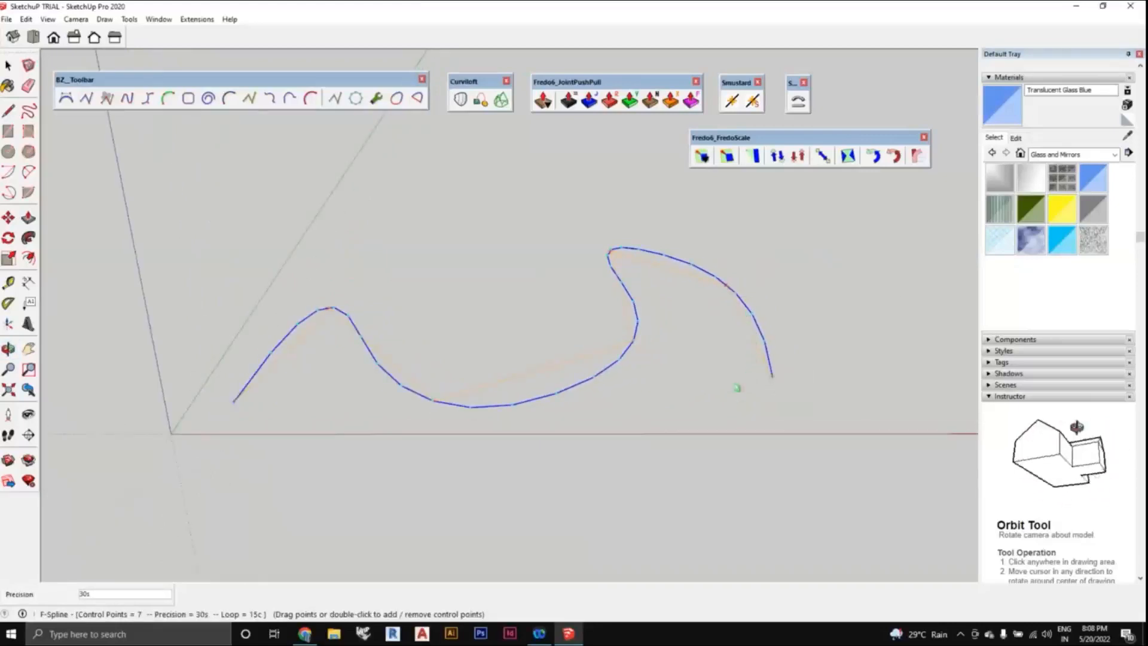
{"action": "key", "text": "Escape"}
{"action": "scroll", "coordinate": [568, 302], "scroll_direction": "down", "scroll_amount": 1}
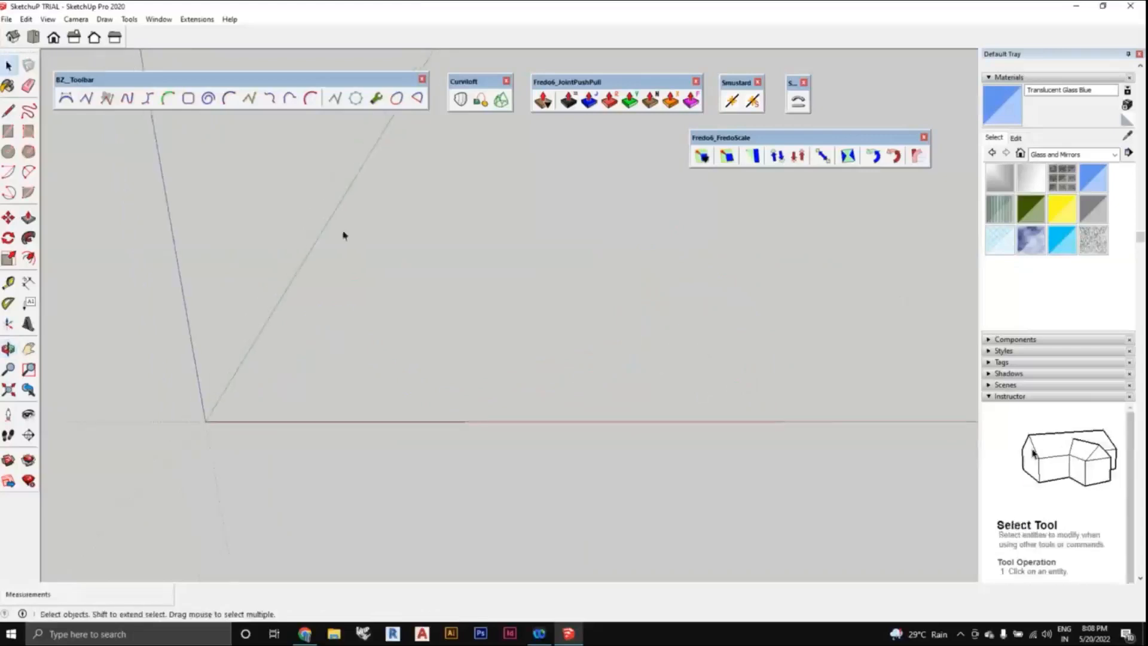
- Draw an open, wavy F-Spline curve with five control points on the ground plane, starting near the origin between the red and green axes
{"action": "left_click", "coordinate": [310, 97]}
{"action": "middle_click_drag", "start_coordinate": [449, 358], "coordinate": [318, 385]}
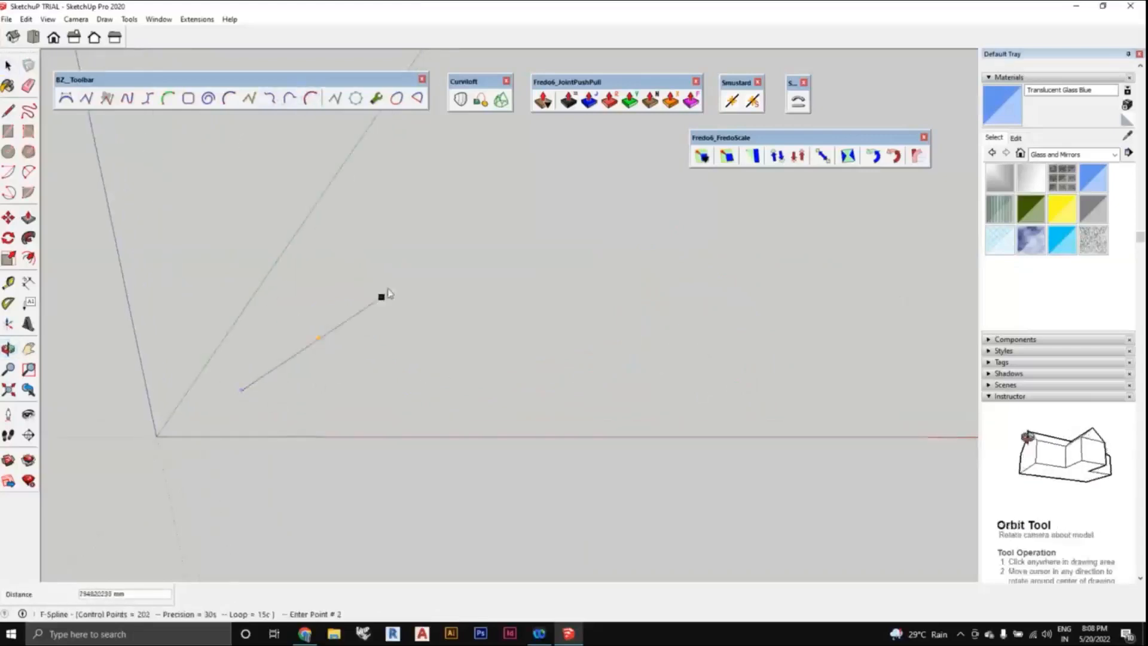
{"action": "left_click", "coordinate": [414, 274]}
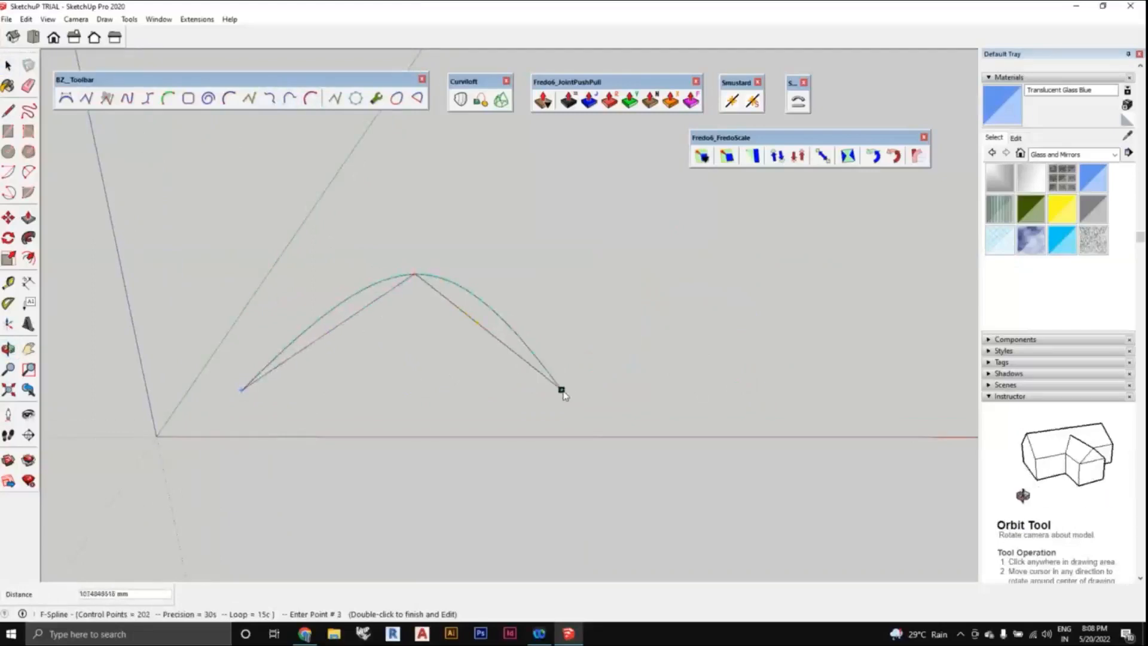
{"action": "key", "text": "Escape"}
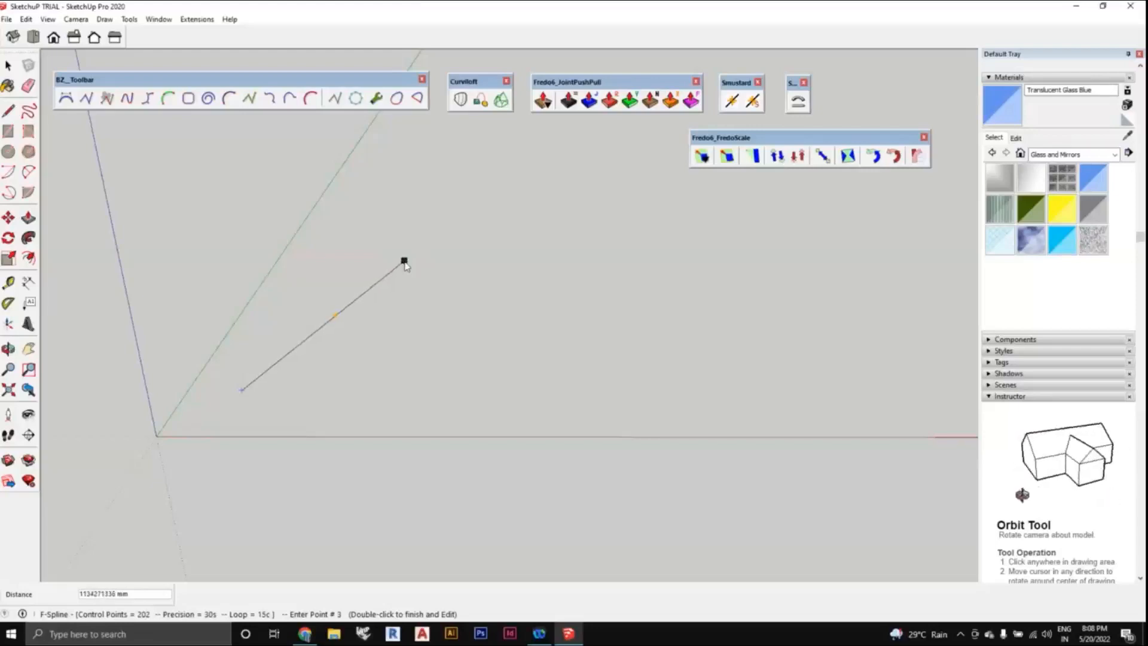
{"action": "left_click", "coordinate": [404, 262]}
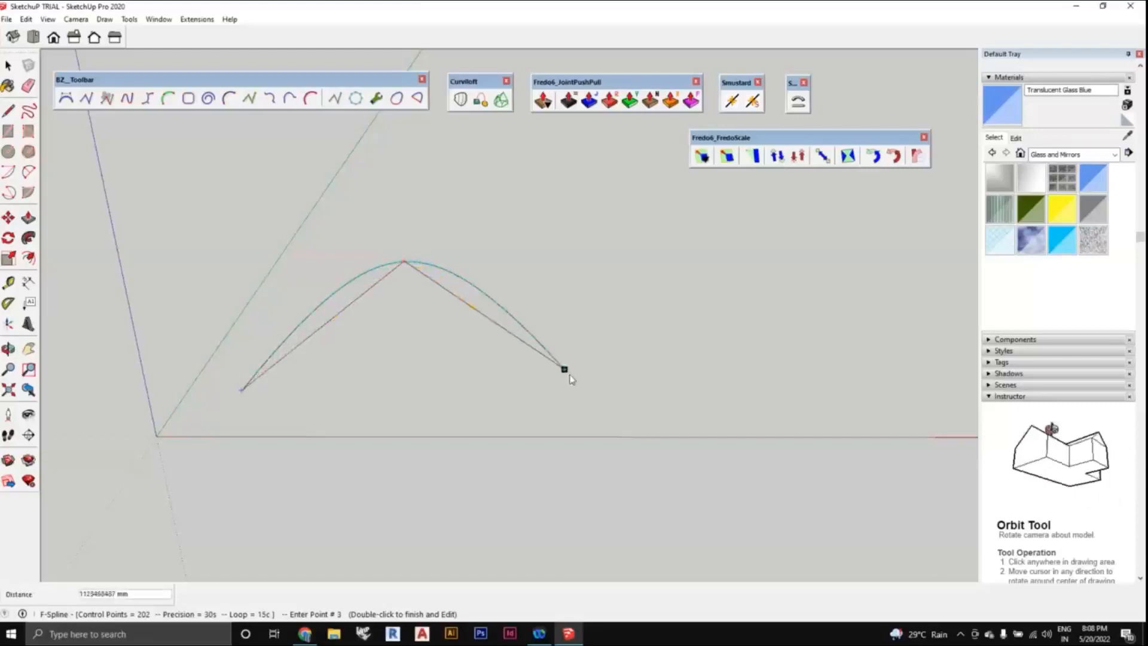
{"action": "left_click", "coordinate": [571, 375]}
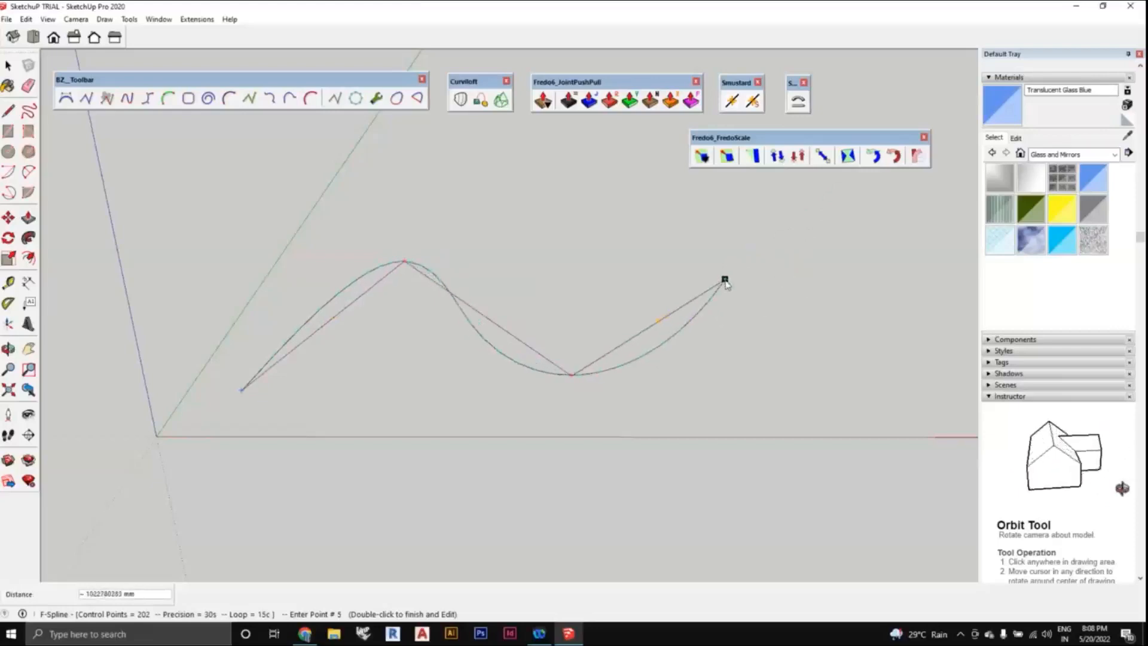
{"action": "key", "text": "Escape"}
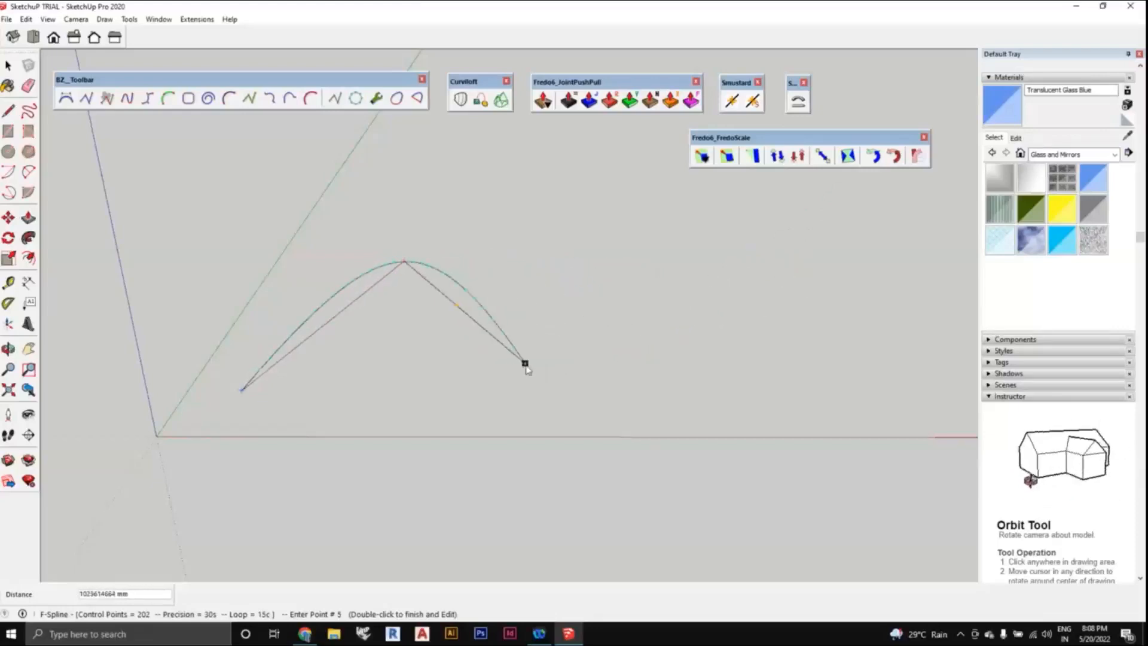
{"action": "key", "text": "Escape"}
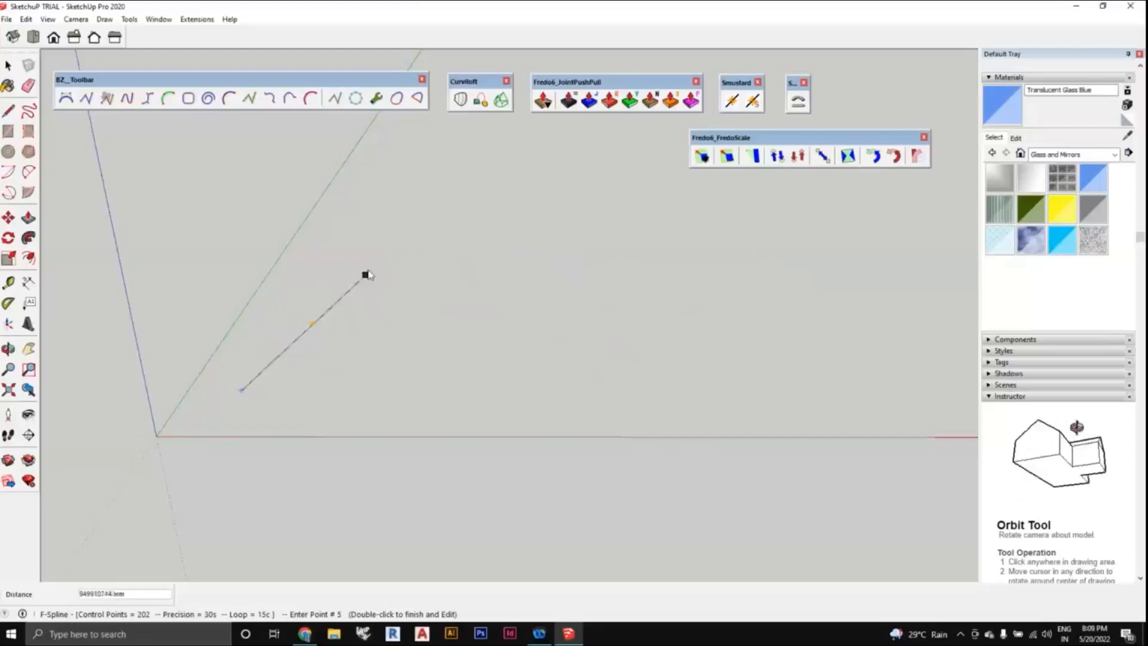
{"action": "left_click", "coordinate": [392, 274]}
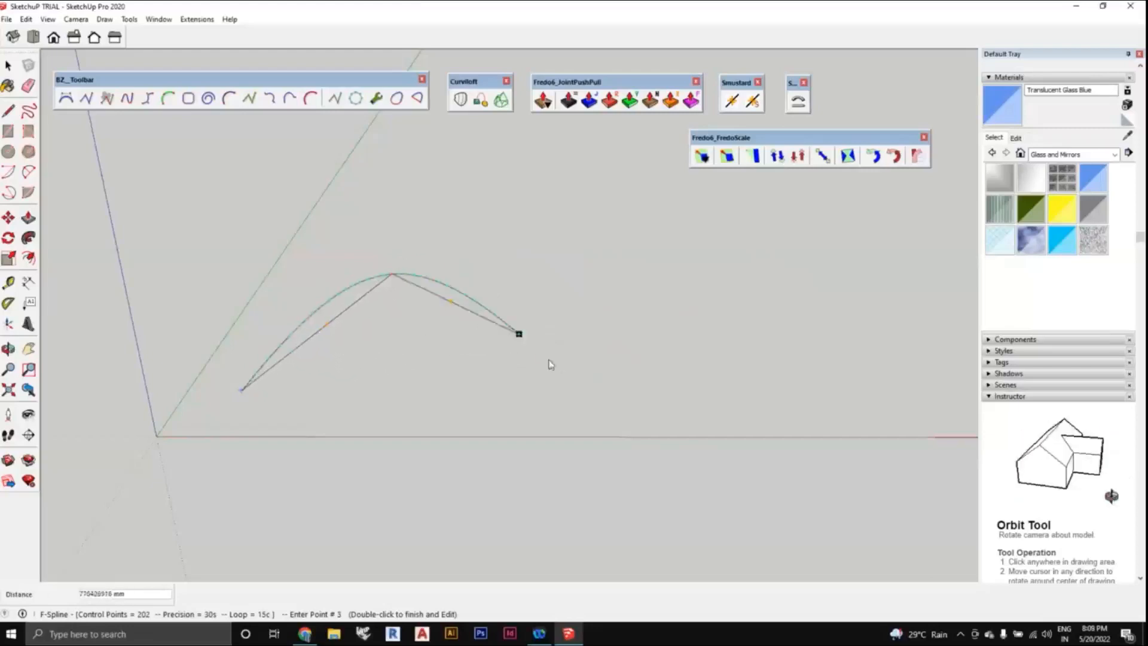
{"action": "left_click", "coordinate": [773, 339]}
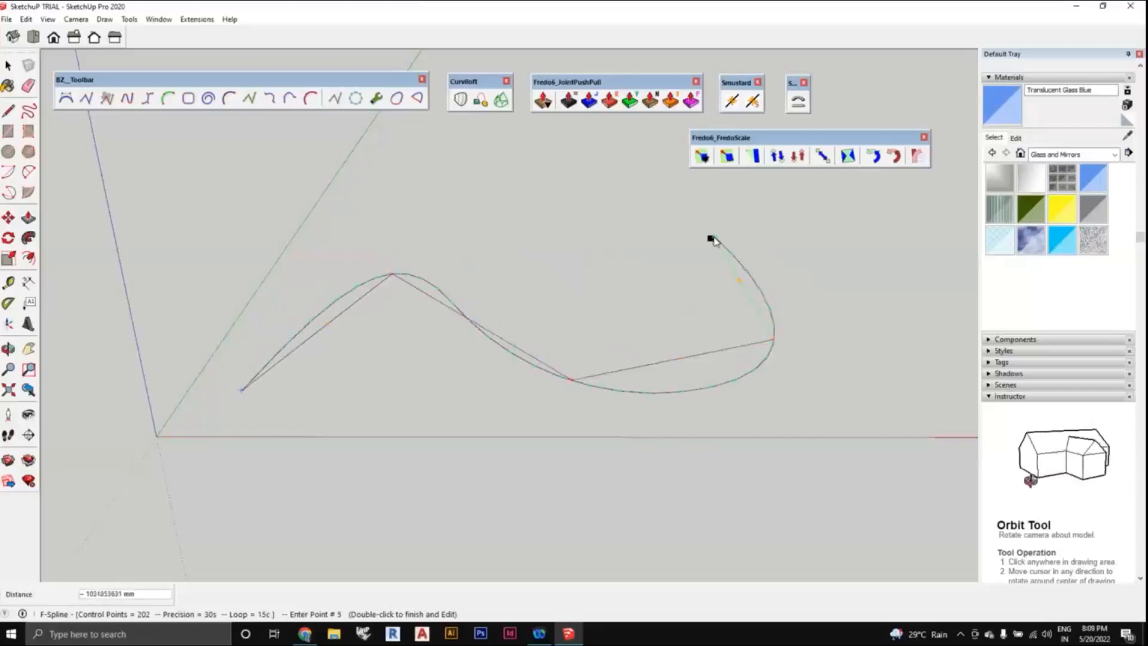
{"action": "double_click", "coordinate": [710, 240]}
{"action": "middle_click_drag", "start_coordinate": [757, 330], "coordinate": [368, 285]}
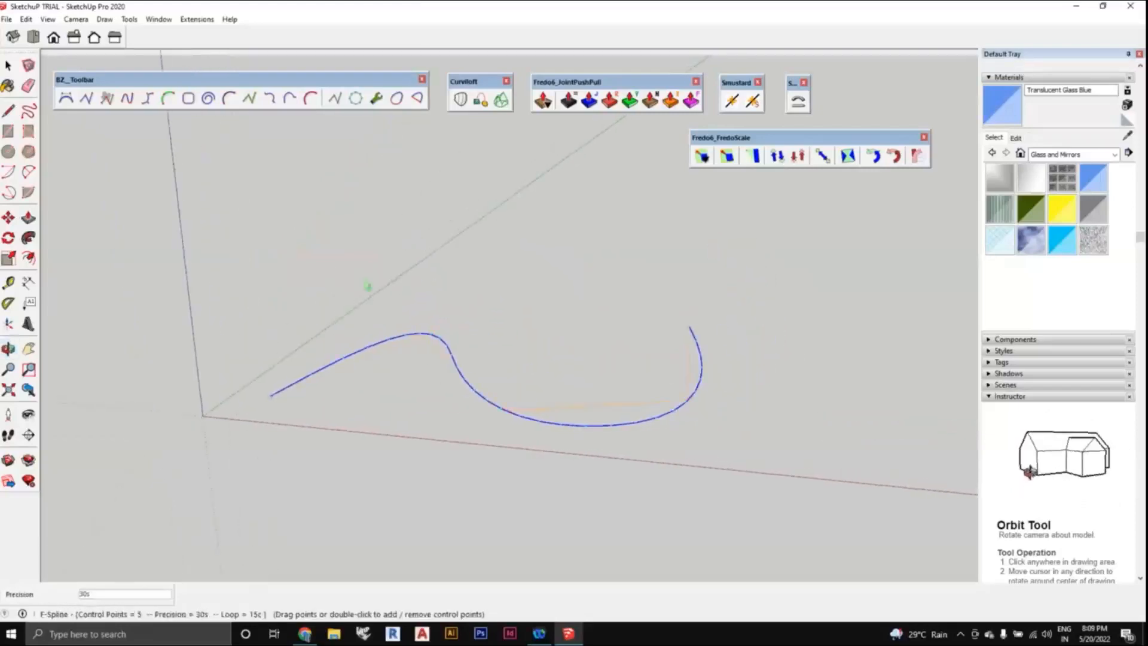
{"action": "middle_click_drag", "start_coordinate": [569, 374], "coordinate": [566, 402]}
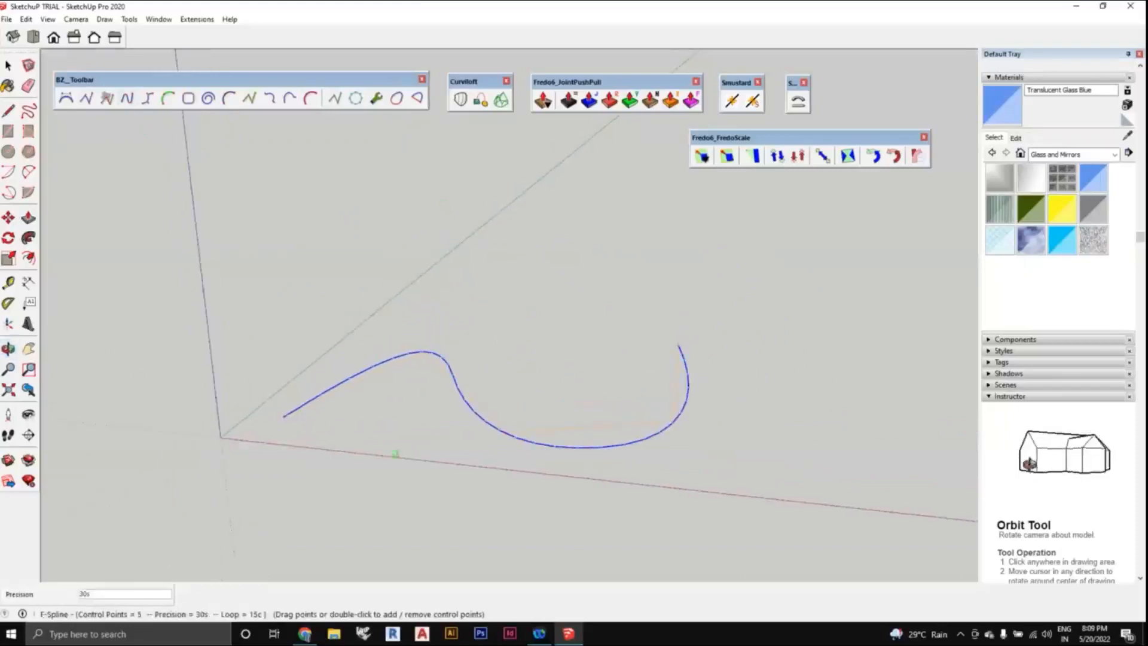
{"action": "middle_click_drag", "start_coordinate": [679, 448], "coordinate": [594, 423]}
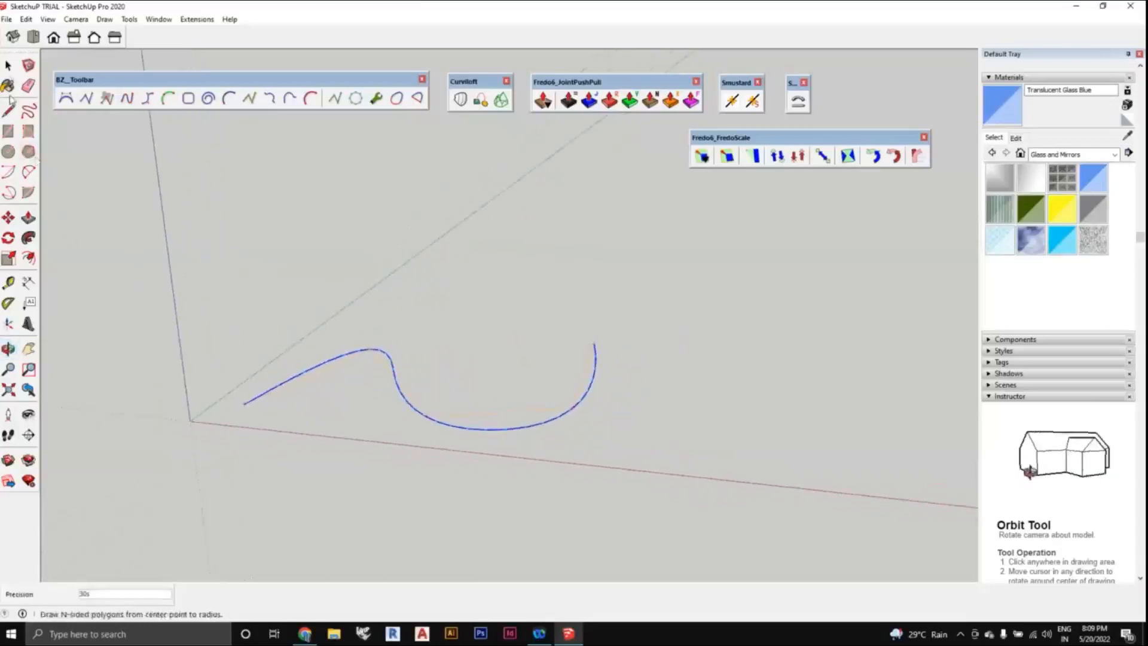
{"action": "middle_click_drag", "start_coordinate": [371, 456], "coordinate": [386, 407]}
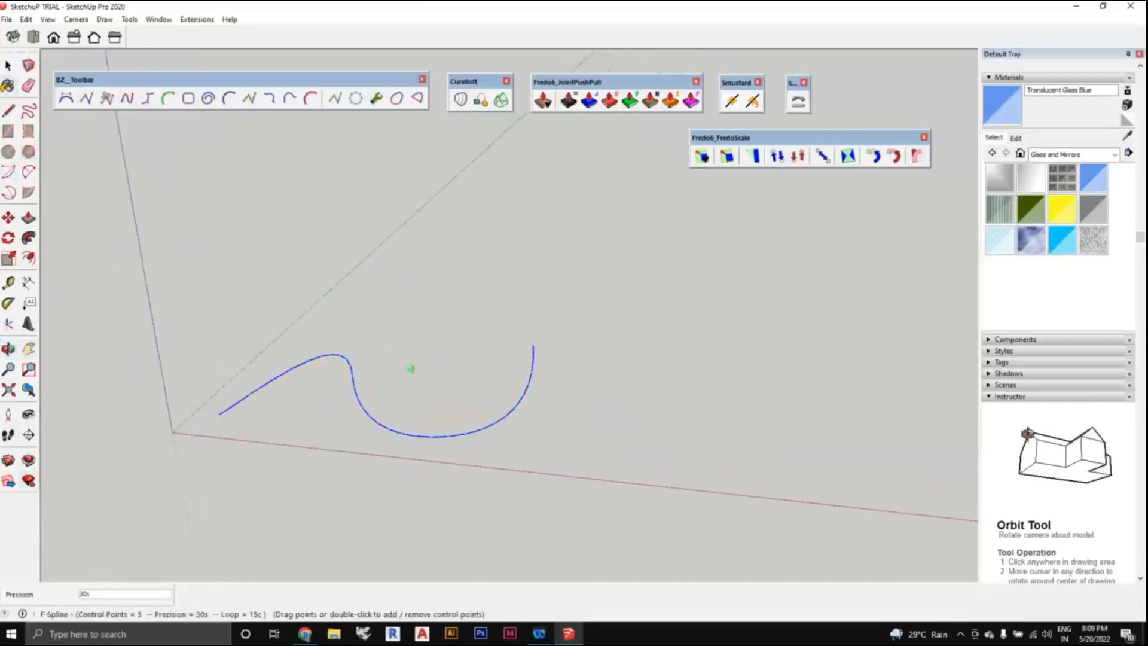
{"action": "middle_click_drag", "start_coordinate": [410, 369], "coordinate": [346, 287]}
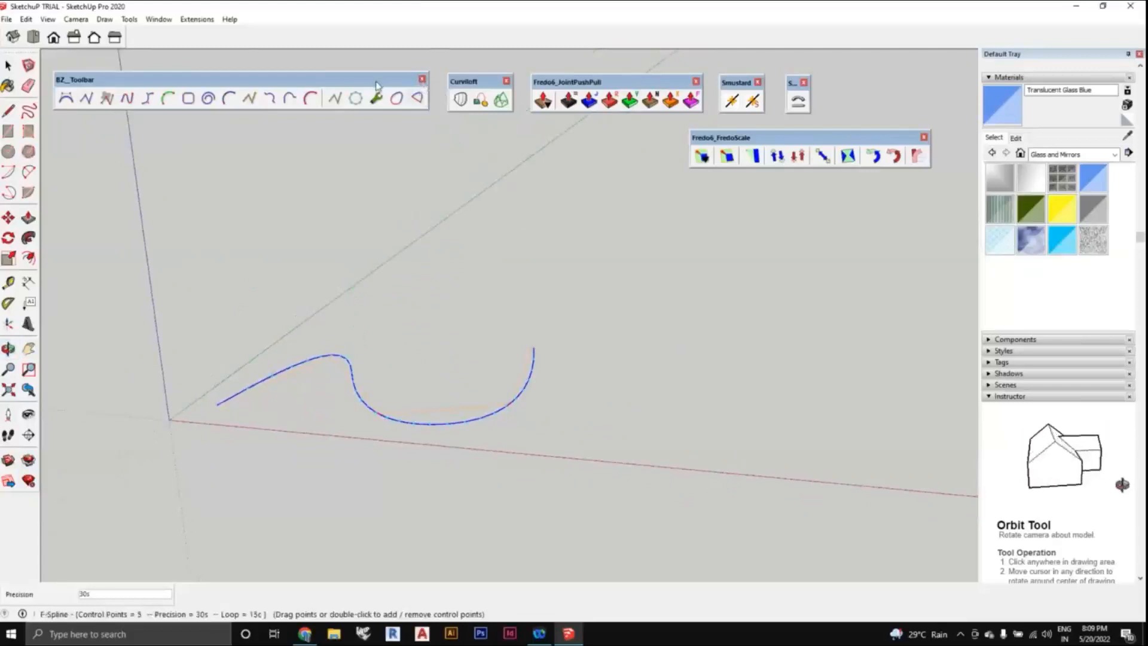
- Rearrange the floating toolbars so that the Curviloft toolbar sits directly below the BZ toolbar at the edge of the drawing area
{"action": "left_click_drag", "start_coordinate": [376, 86], "coordinate": [340, 107]}
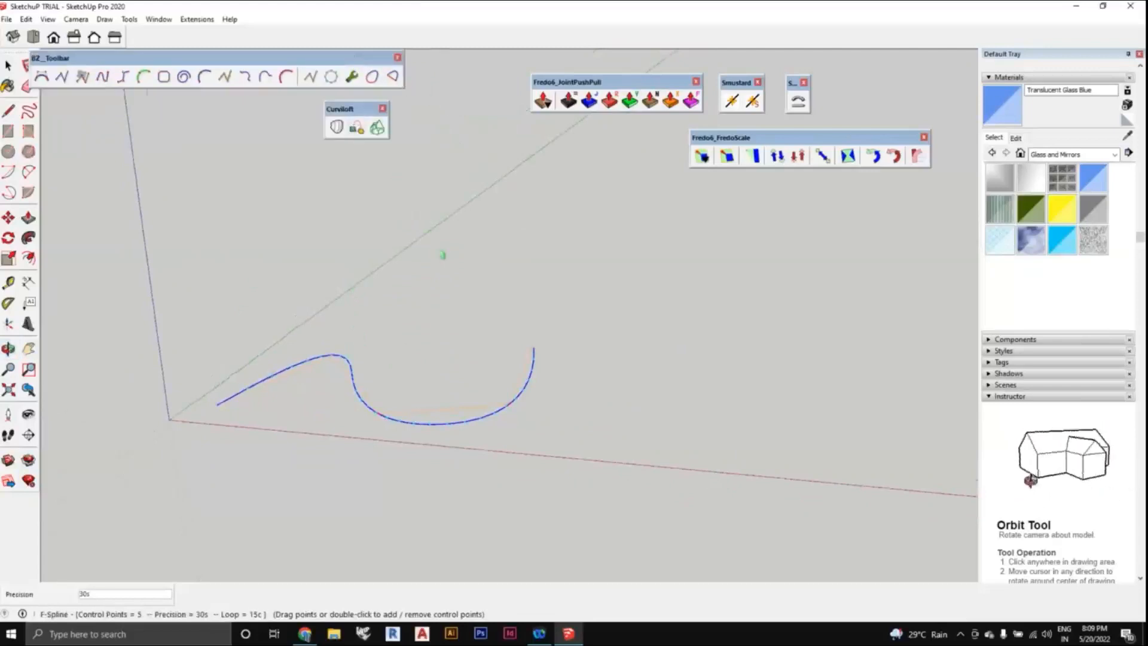
{"action": "mouse_move", "coordinate": [443, 256]}
{"action": "middle_mouse_down"}
{"action": "mouse_move", "coordinate": [456, 269]}
{"action": "mouse_move", "coordinate": [458, 248]}
{"action": "middle_mouse_up"}
{"action": "left_click_drag", "start_coordinate": [349, 110], "coordinate": [344, 126]}
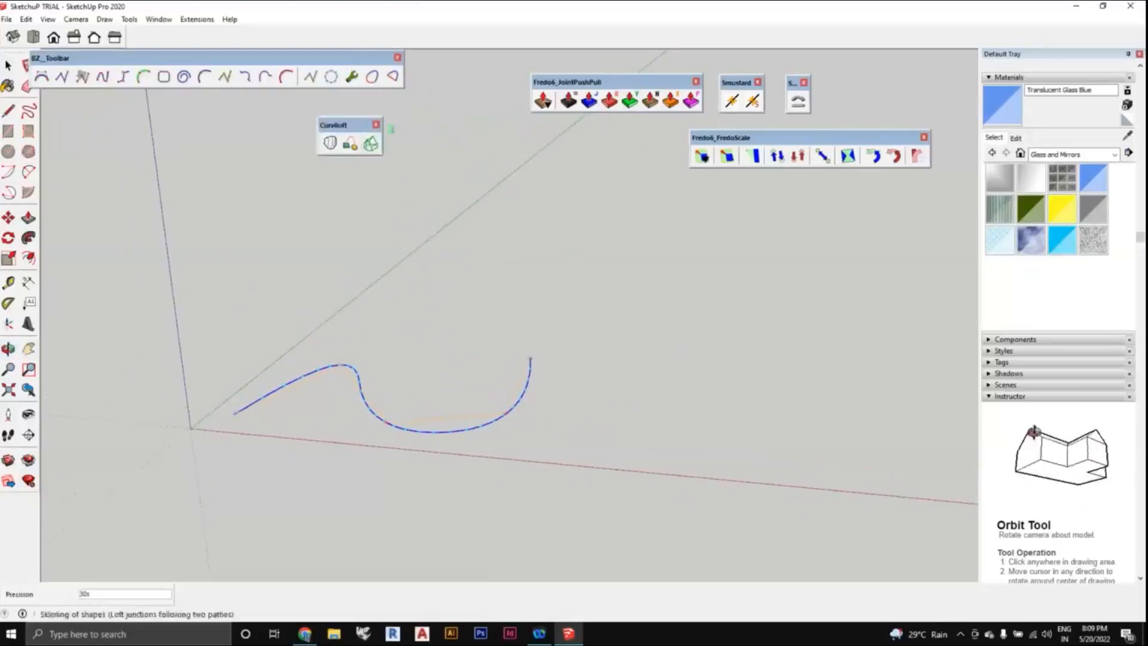
- Copy the wavy curve straight up along the blue axis by about 926,000,000 mm, starting from its end point near the origin
{"action": "middle_click_drag", "start_coordinate": [478, 312], "coordinate": [472, 325]}
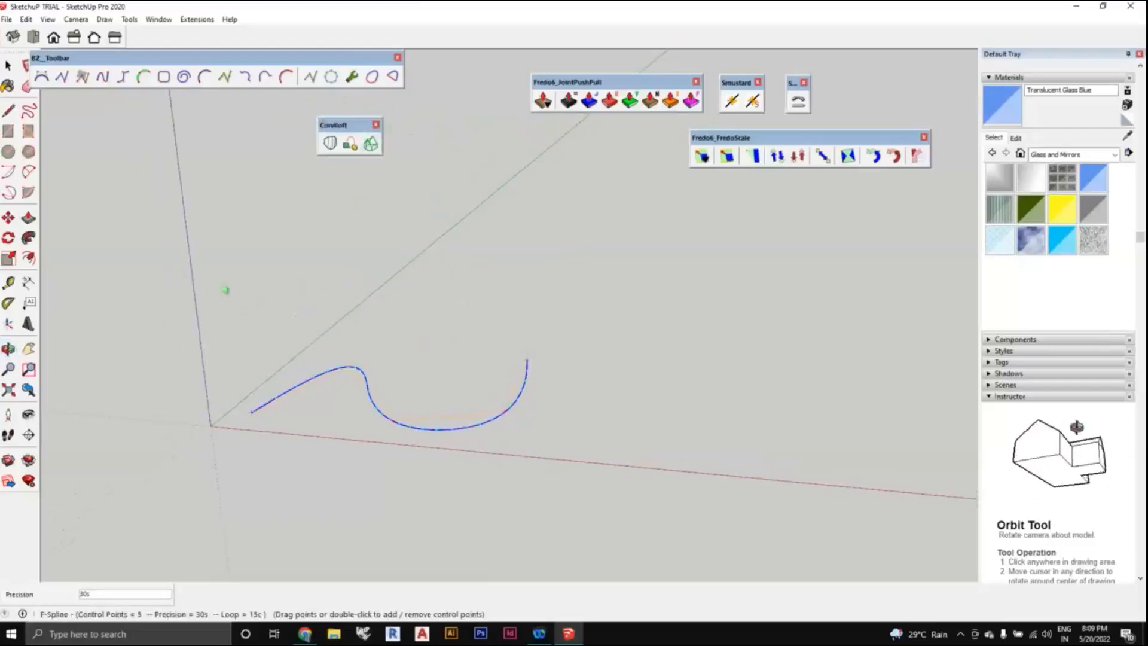
{"action": "middle_click_drag", "start_coordinate": [362, 328], "coordinate": [443, 361]}
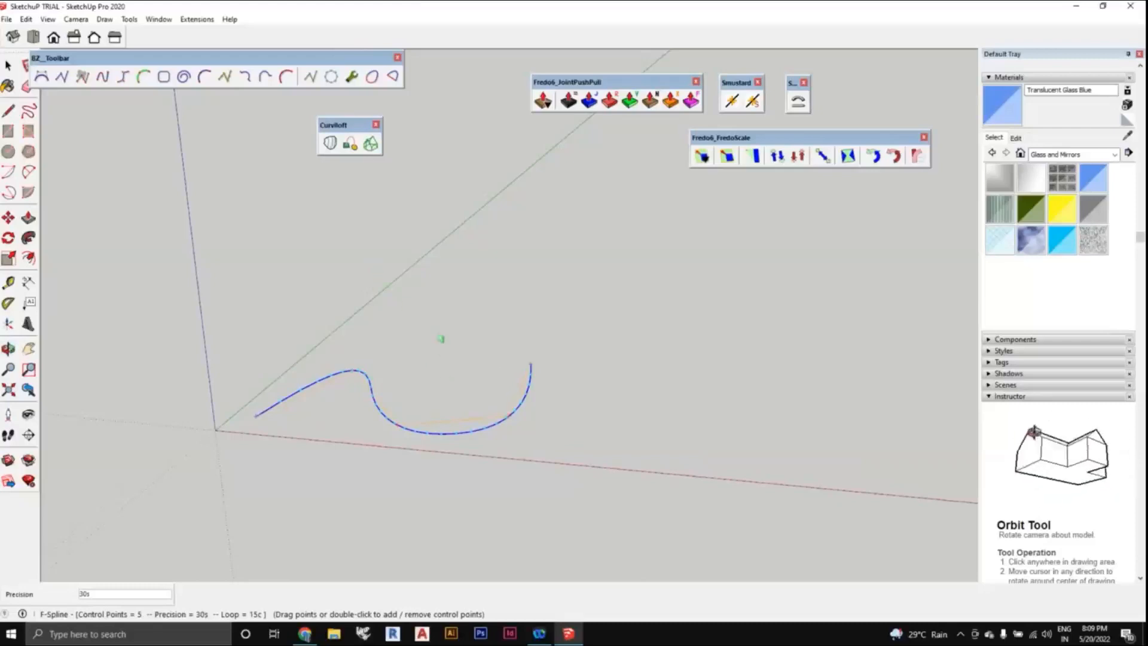
{"action": "middle_click_drag", "start_coordinate": [448, 383], "coordinate": [281, 327]}
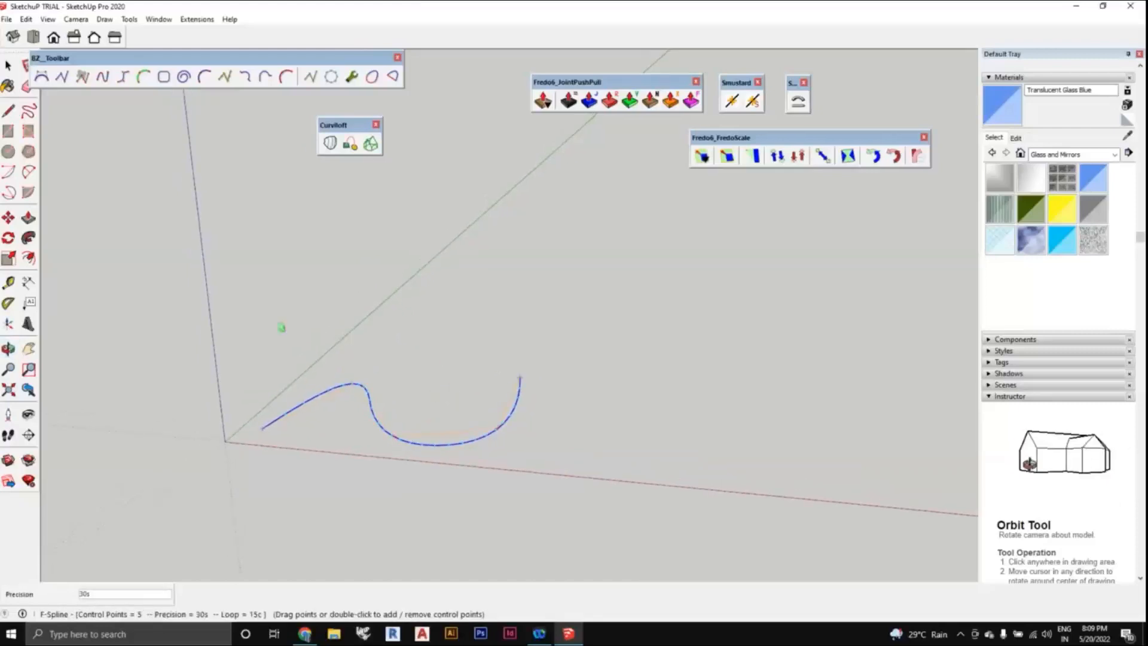
{"action": "left_click", "coordinate": [9, 218]}
{"action": "scroll", "coordinate": [263, 426], "scroll_direction": "up", "scroll_amount": 1}
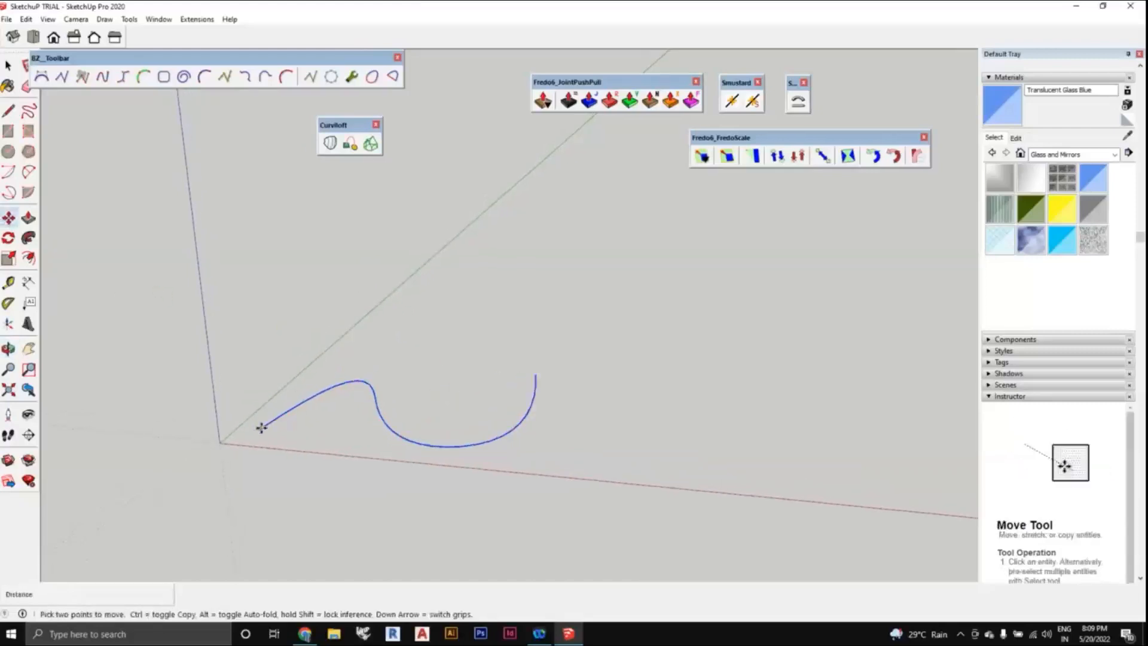
{"action": "key", "text": "ctrl"}
{"action": "left_click", "coordinate": [262, 429]}
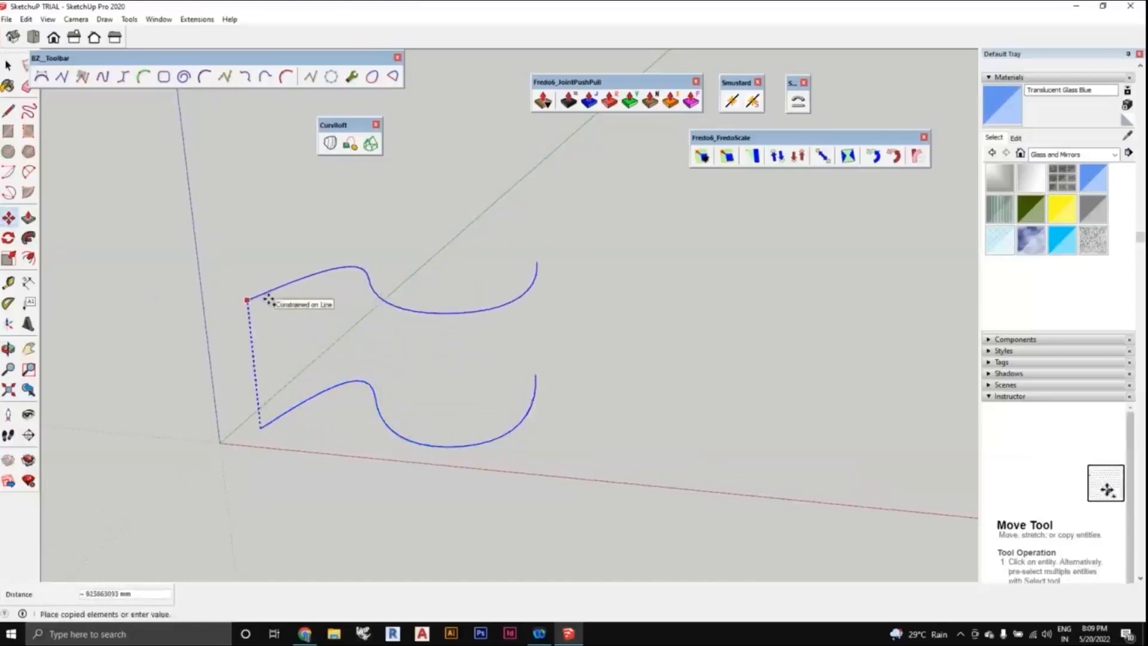
{"action": "left_click", "coordinate": [269, 300]}
{"action": "middle_click_drag", "start_coordinate": [341, 325], "coordinate": [507, 391]}
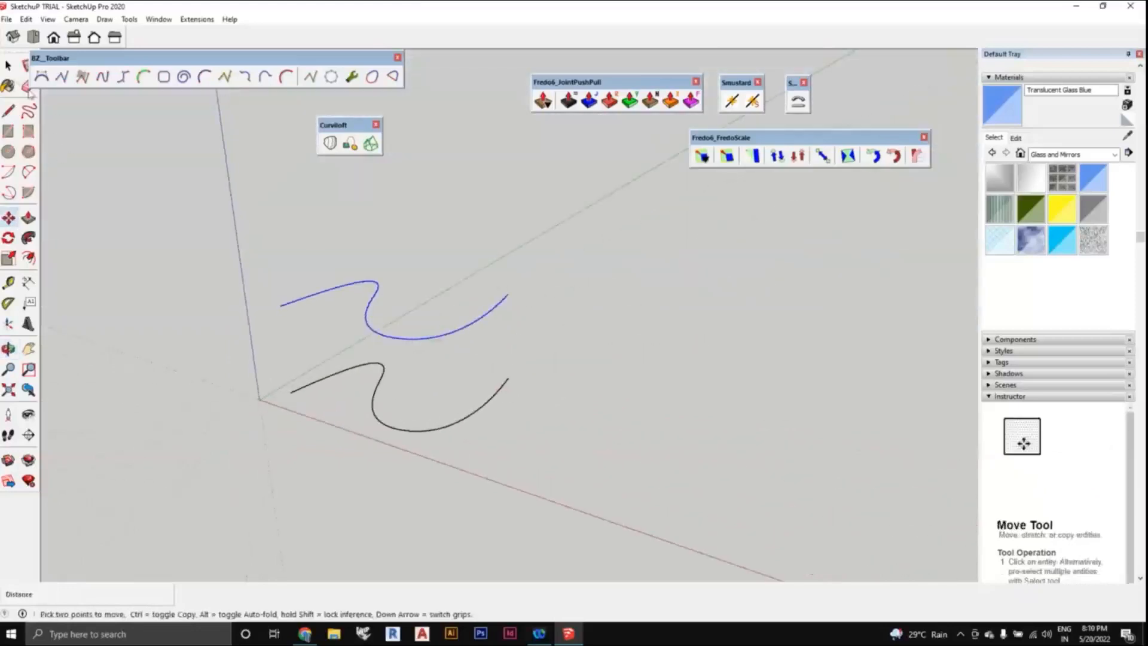
- Select the lower and upper wavy curves and generate a surface between them with Curviloft's Loft by Spline
{"action": "left_click", "coordinate": [8, 65]}
{"action": "scroll", "coordinate": [318, 354], "scroll_direction": "up", "scroll_amount": 2}
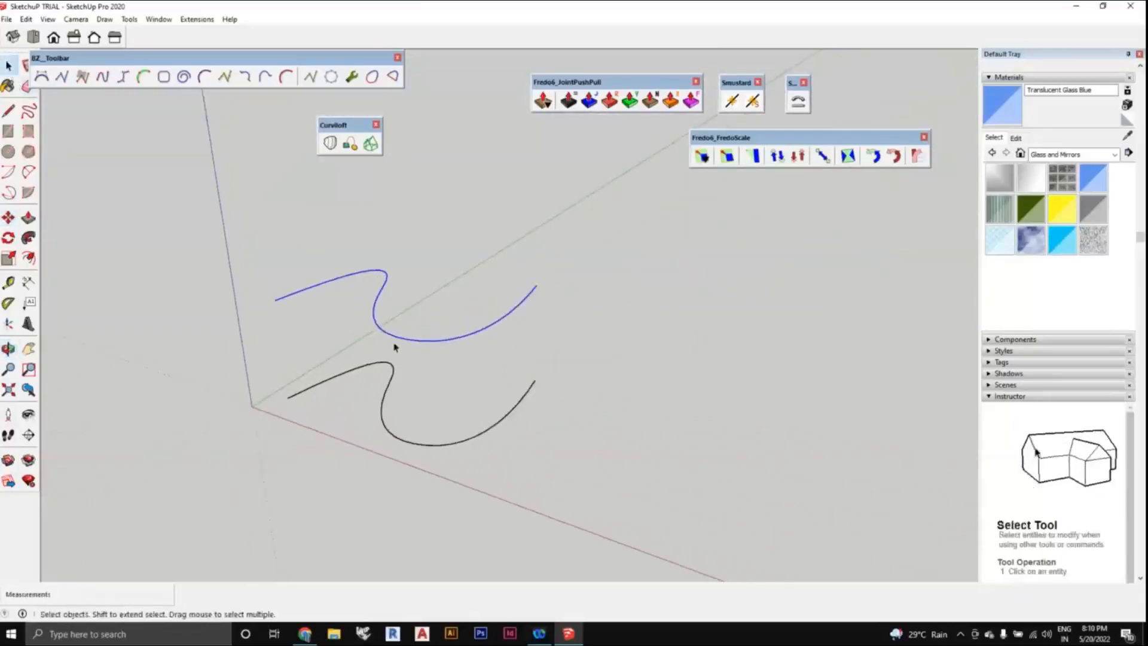
{"action": "middle_click_drag", "start_coordinate": [498, 483], "coordinate": [514, 377]}
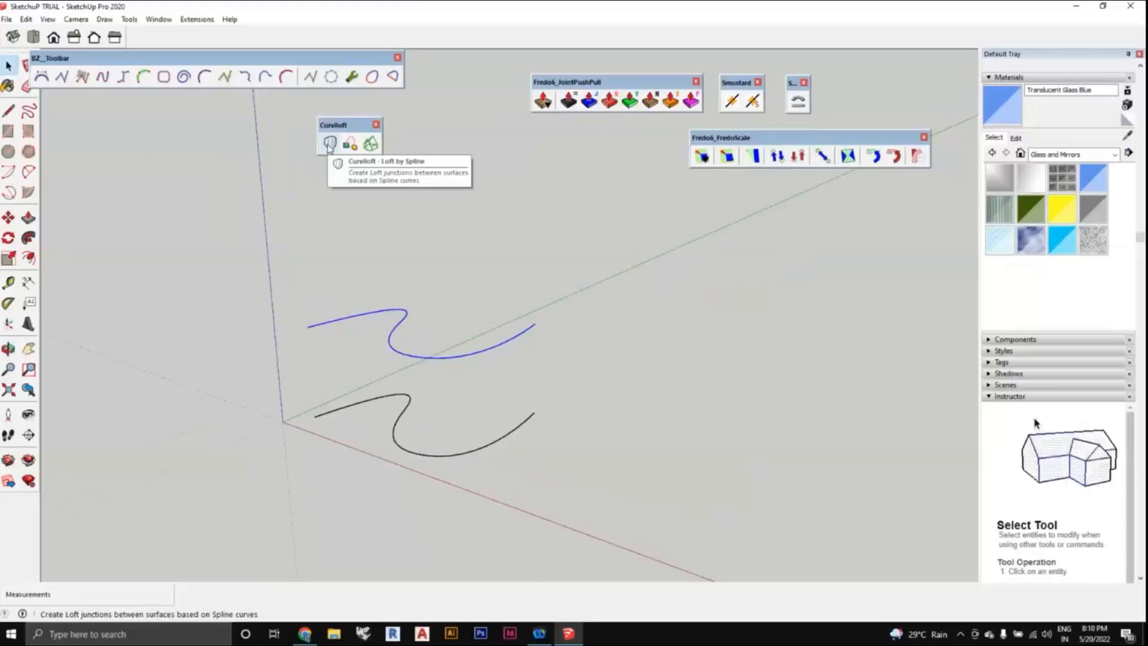
{"action": "mouse_move", "coordinate": [523, 409]}
{"action": "middle_mouse_down"}
{"action": "mouse_move", "coordinate": [535, 423]}
{"action": "mouse_move", "coordinate": [532, 405]}
{"action": "middle_mouse_up"}
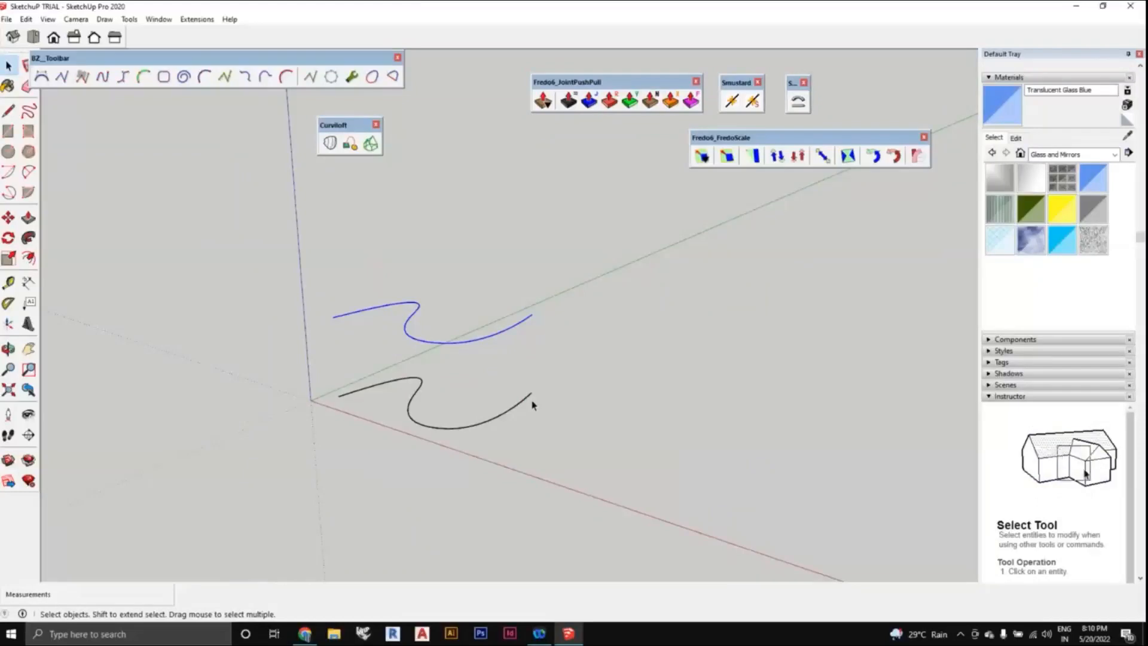
{"action": "middle_click_drag", "start_coordinate": [532, 405], "coordinate": [520, 441]}
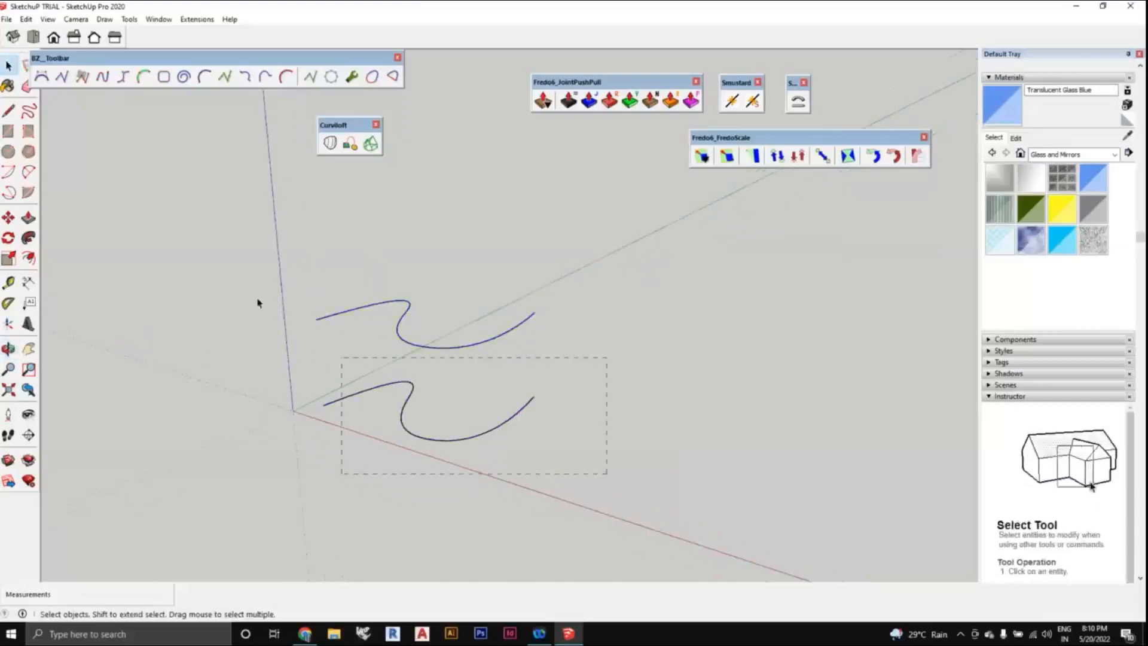
{"action": "left_click", "coordinate": [329, 142]}
{"action": "middle_click_drag", "start_coordinate": [502, 460], "coordinate": [524, 459]}
{"action": "scroll", "coordinate": [427, 426], "scroll_direction": "up", "scroll_amount": 2}
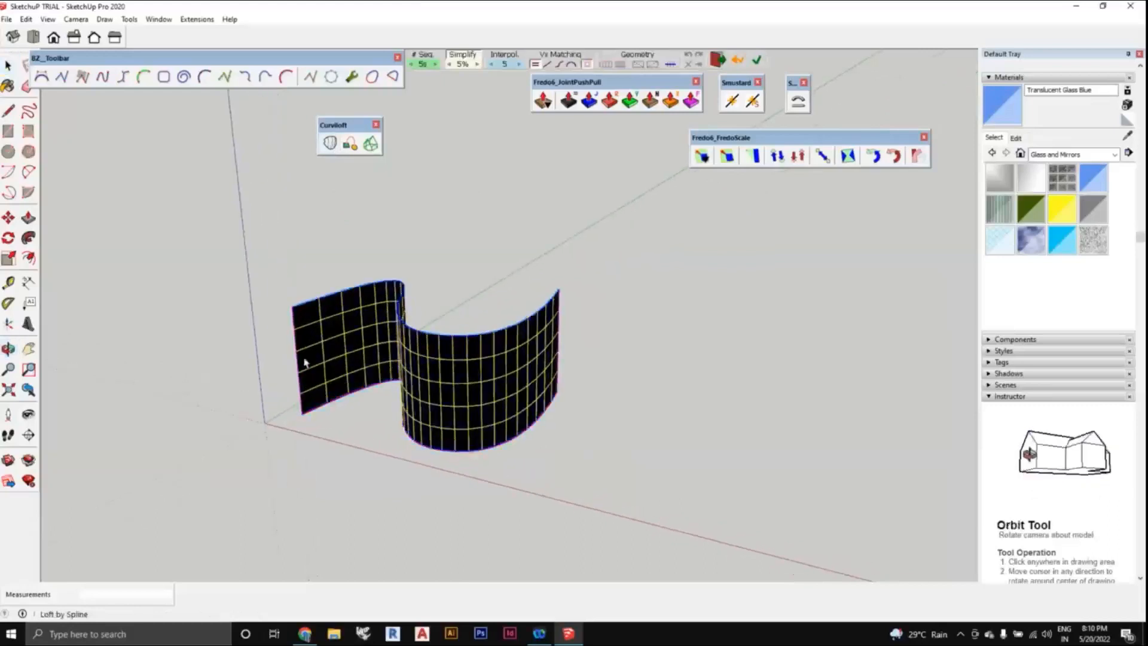
{"action": "scroll", "coordinate": [413, 360], "scroll_direction": "down", "scroll_amount": 2}
{"action": "middle_click_drag", "start_coordinate": [488, 404], "coordinate": [530, 428]}
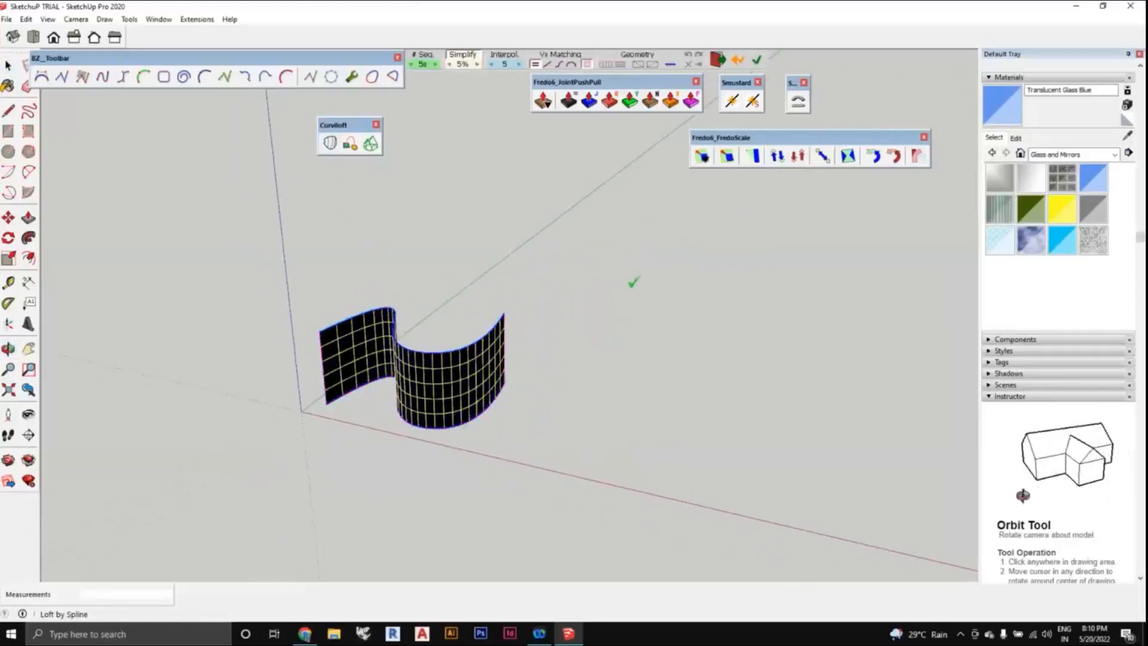
{"action": "left_click", "coordinate": [633, 282]}
{"action": "scroll", "coordinate": [576, 364], "scroll_direction": "down", "scroll_amount": 1}
{"action": "middle_click_drag", "start_coordinate": [576, 364], "coordinate": [406, 350]}
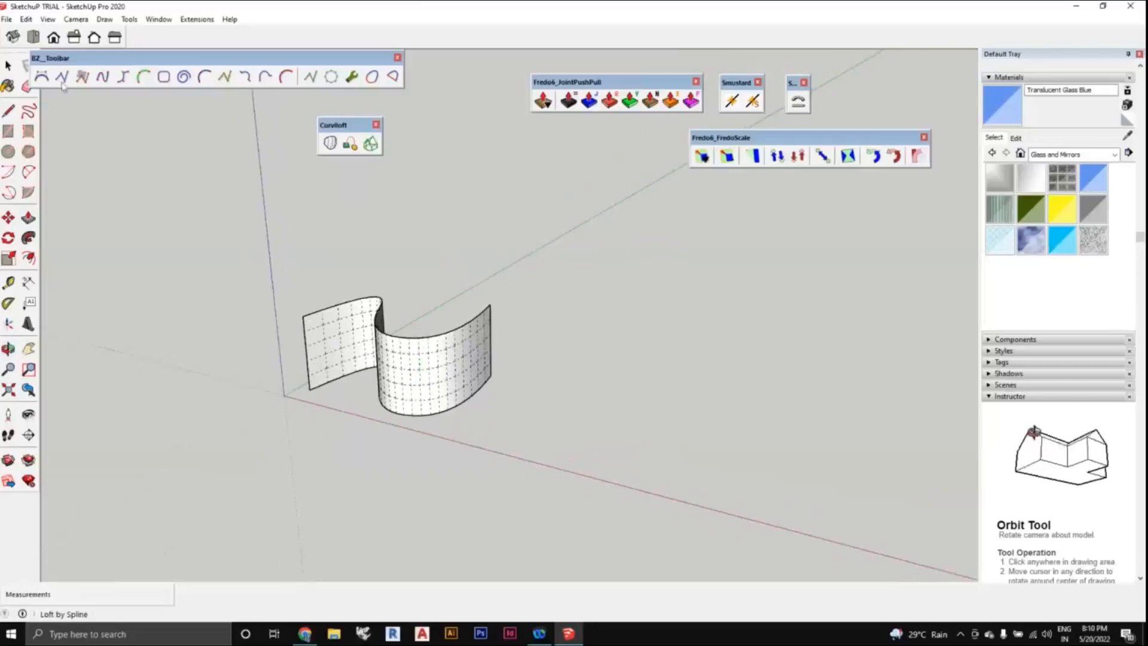
- Turn off the display of hidden geometry so the lofted wavy surface shows without its mesh lines
{"action": "left_click", "coordinate": [50, 21]}
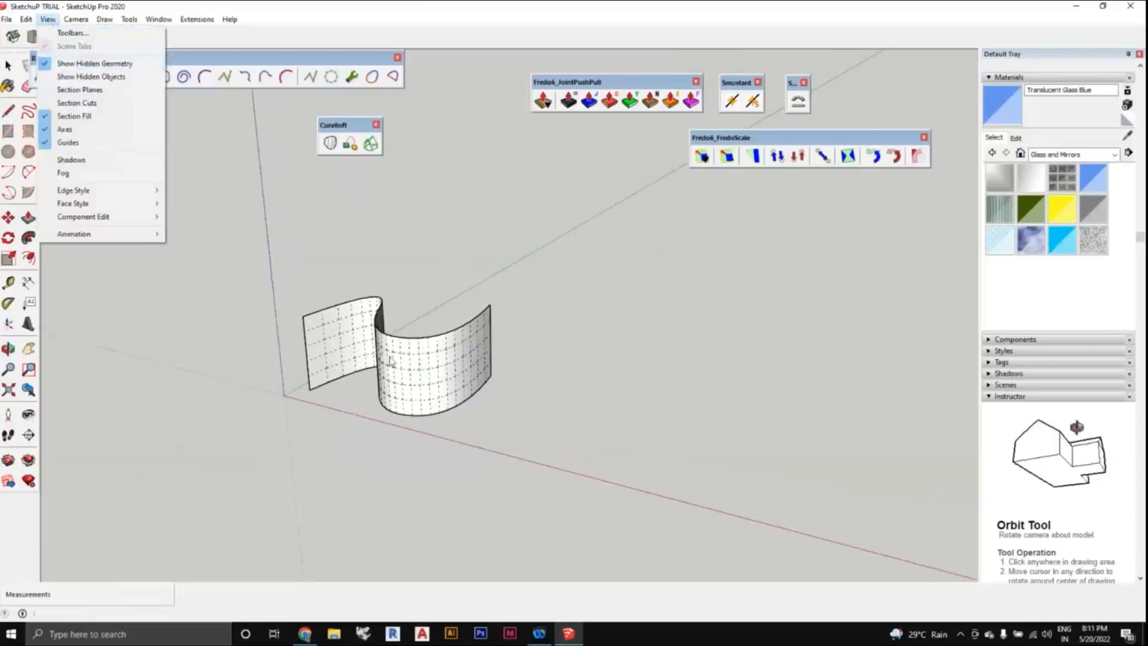
{"action": "left_click", "coordinate": [97, 63]}
{"action": "left_click_drag", "start_coordinate": [365, 418], "coordinate": [397, 357]}
{"action": "middle_click_drag", "start_coordinate": [397, 357], "coordinate": [397, 357]}
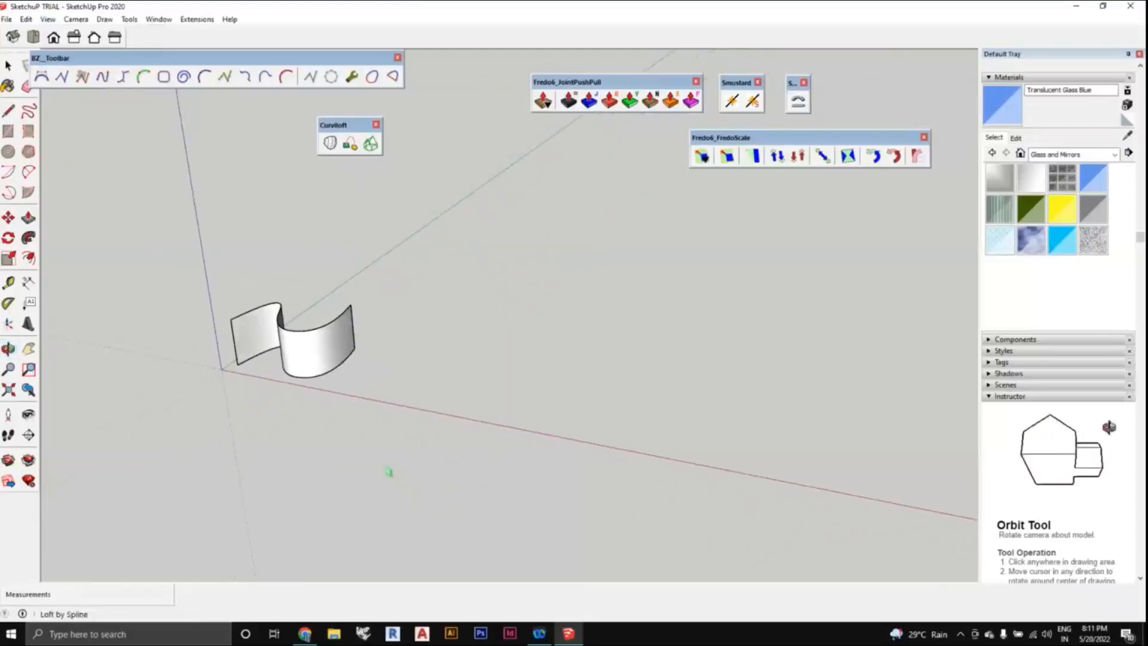
- Draw a shallow two-point arc on the ground plane beside the lofted surface, with a bulge of about 356,000,000 mm
{"action": "scroll", "coordinate": [388, 472], "scroll_direction": "down", "scroll_amount": 1}
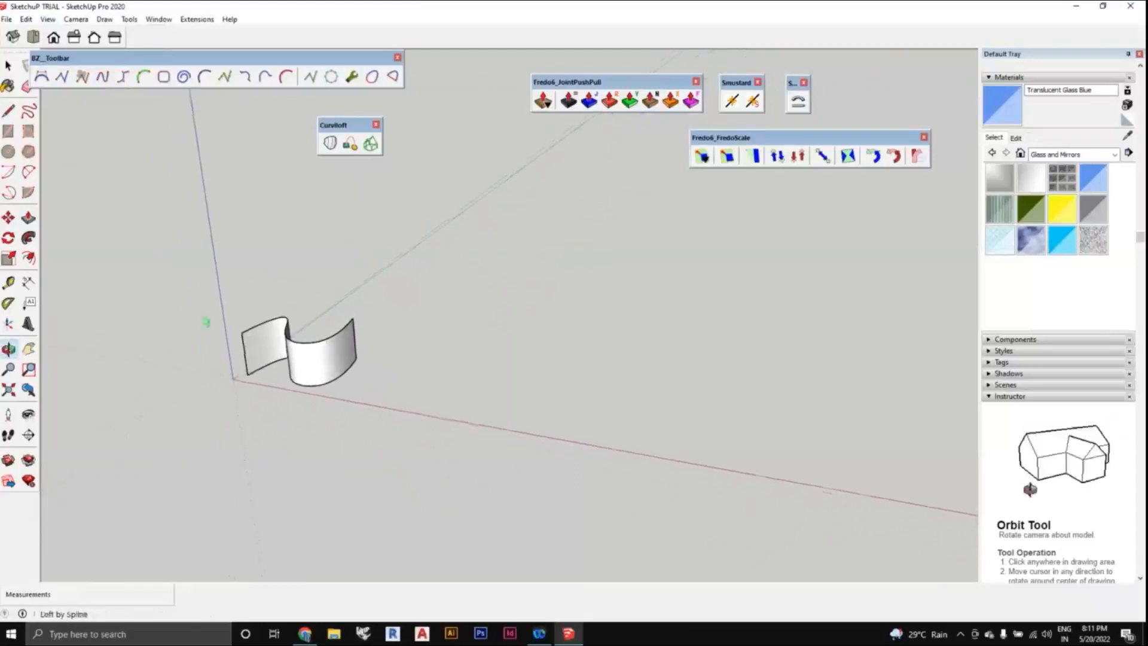
{"action": "left_click", "coordinate": [11, 111]}
{"action": "middle_click_drag", "start_coordinate": [369, 391], "coordinate": [429, 411]}
{"action": "scroll", "coordinate": [429, 412], "scroll_direction": "up", "scroll_amount": 1}
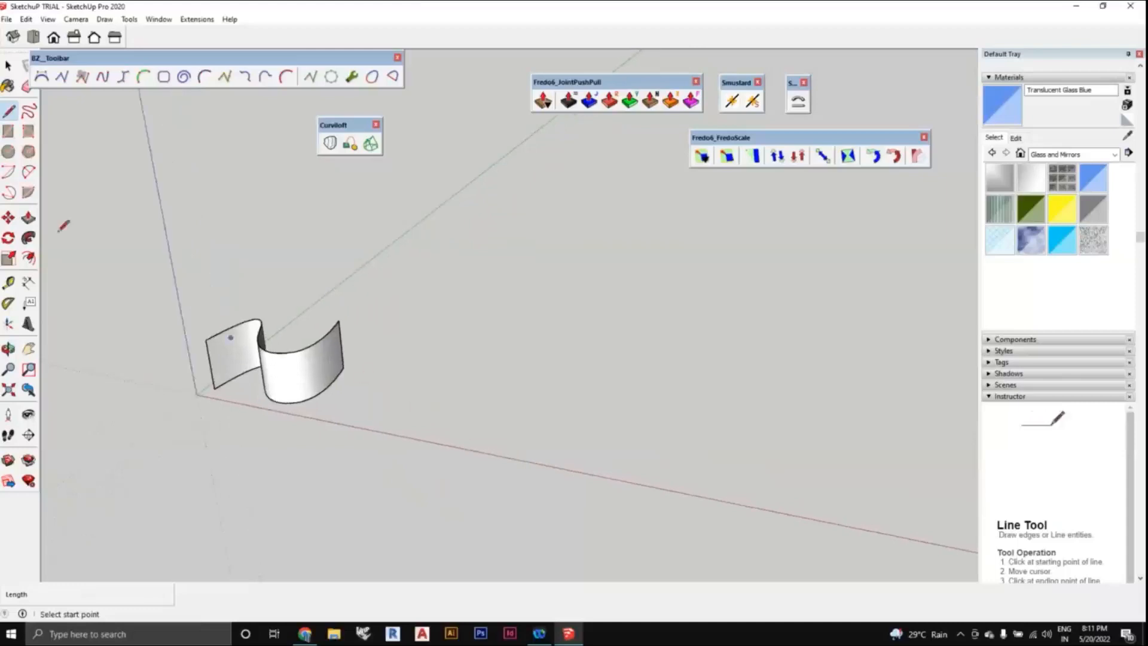
{"action": "left_click", "coordinate": [28, 172]}
{"action": "scroll", "coordinate": [422, 389], "scroll_direction": "up", "scroll_amount": 2}
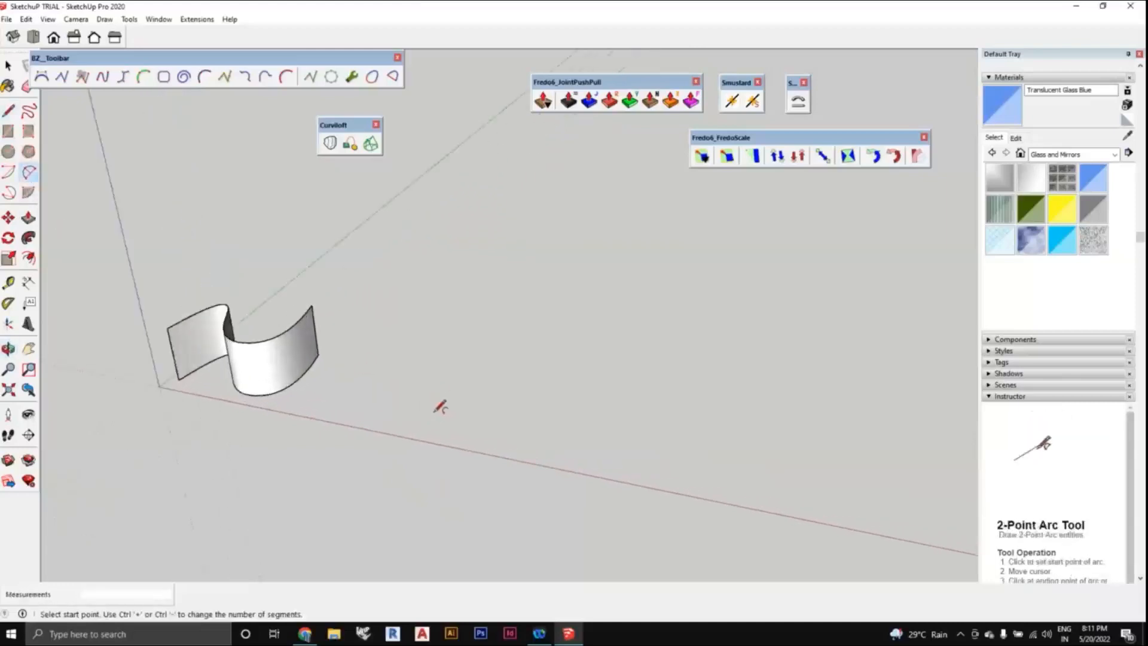
{"action": "left_click", "coordinate": [435, 411]}
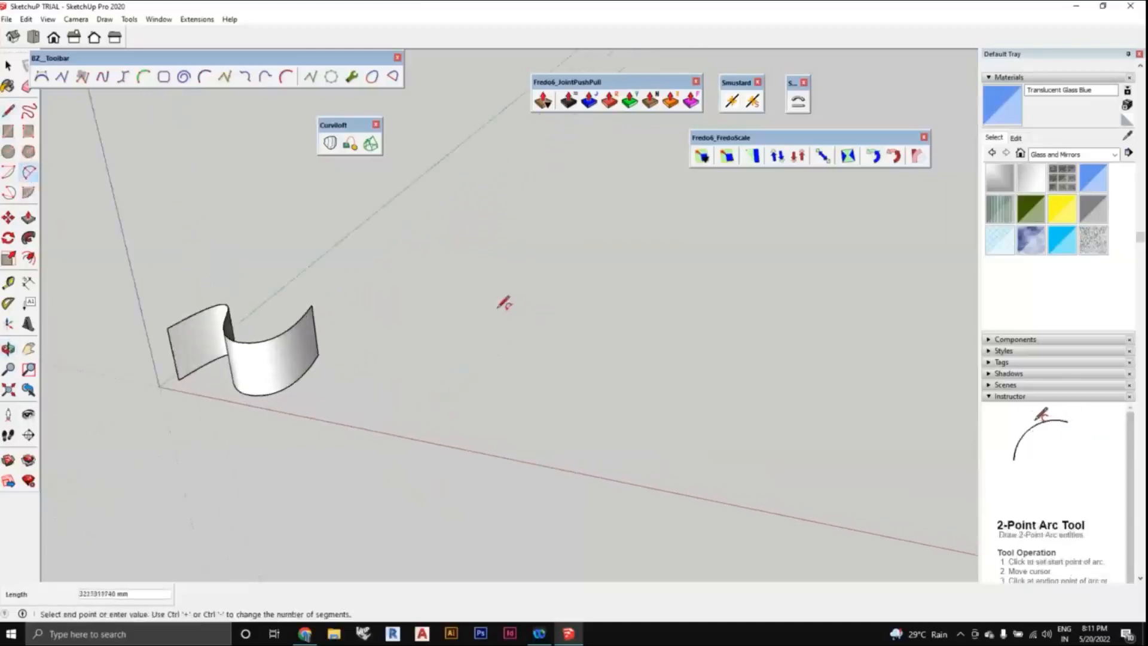
{"action": "left_click", "coordinate": [548, 318]}
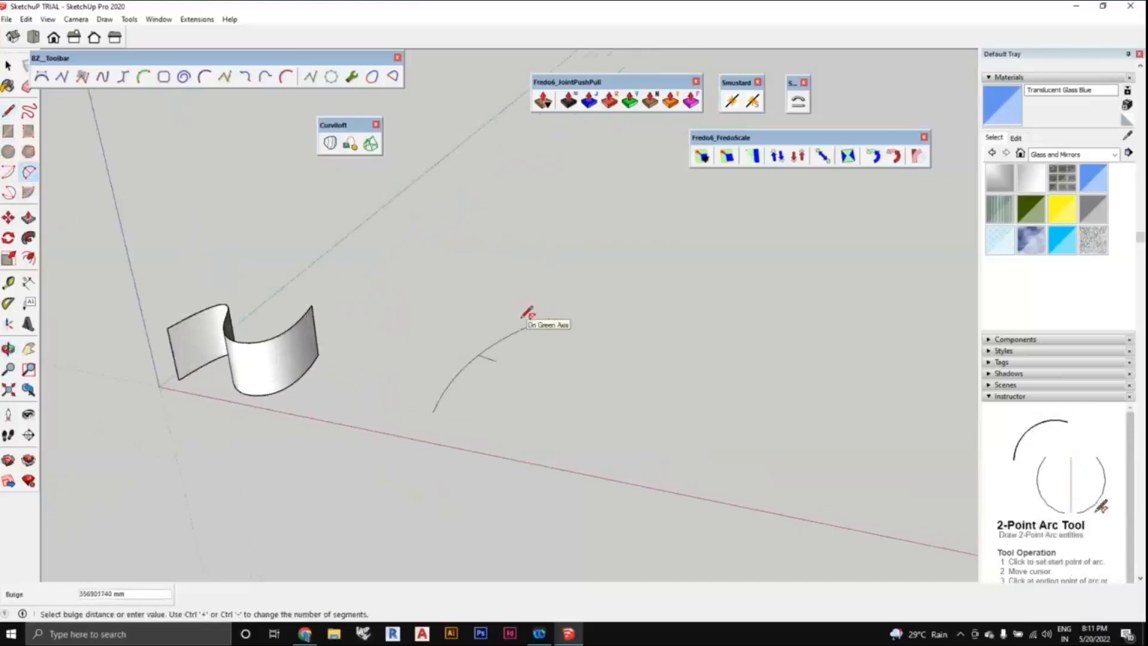
{"action": "left_click", "coordinate": [524, 315]}
- Select the arc and rotate it about its end point nearest the red axis until it stands upright
{"action": "key", "text": "space"}
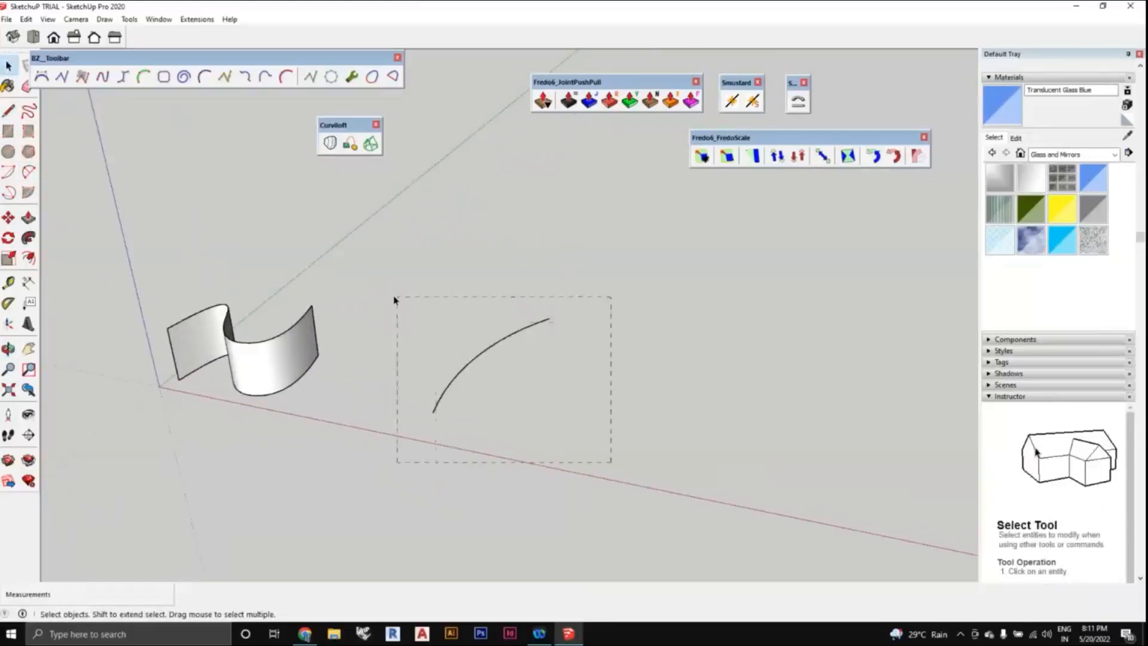
{"action": "left_click", "coordinate": [9, 237]}
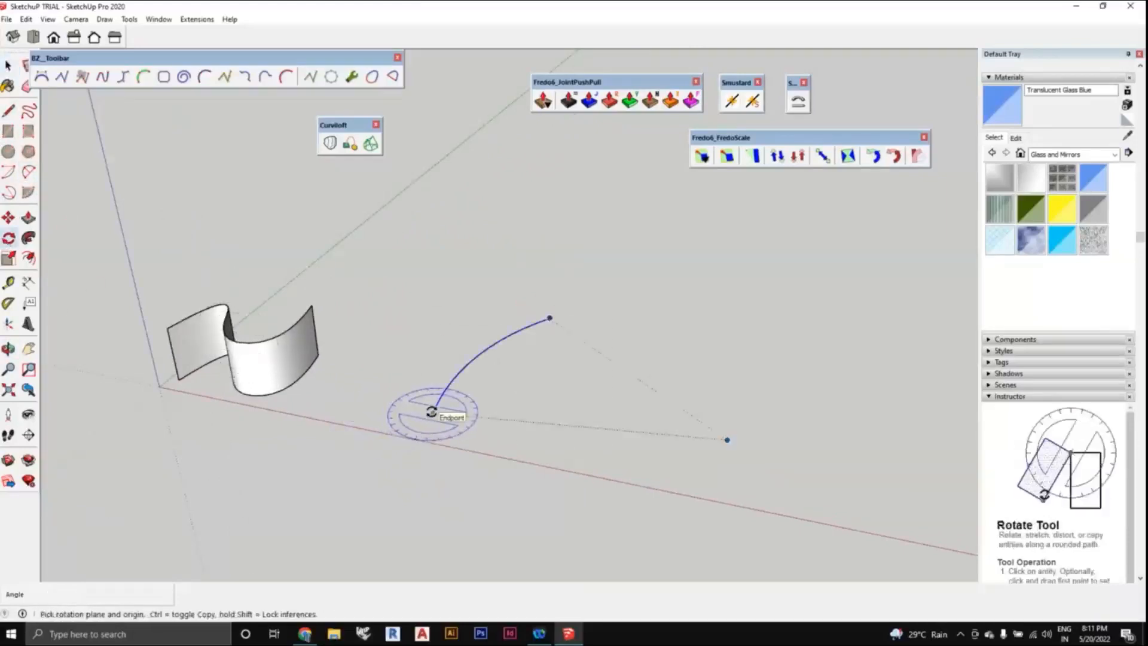
{"action": "left_click", "coordinate": [432, 411]}
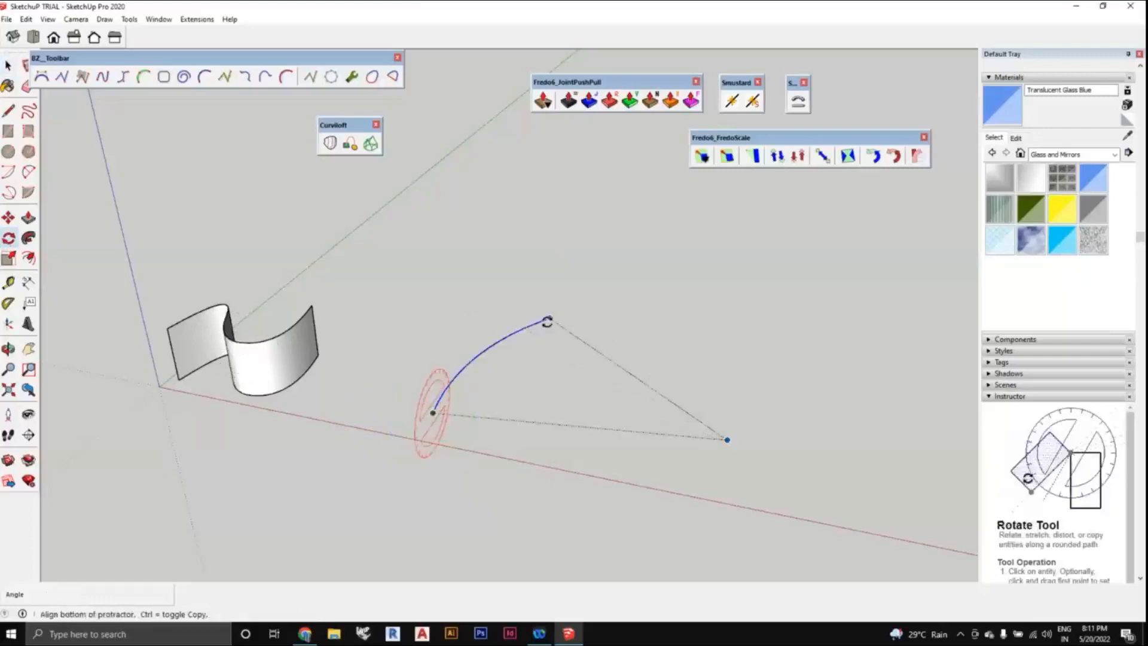
{"action": "left_click", "coordinate": [547, 319]}
{"action": "left_click", "coordinate": [422, 303]}
{"action": "middle_click_drag", "start_coordinate": [422, 302], "coordinate": [525, 406]}
- Draw a short horizontal line outward from the arc's lower end, continued by a tall vertical line along the blue axis
{"action": "left_click", "coordinate": [11, 116]}
{"action": "scroll", "coordinate": [578, 459], "scroll_direction": "down", "scroll_amount": 1}
{"action": "scroll", "coordinate": [505, 410], "scroll_direction": "up", "scroll_amount": 1}
{"action": "scroll", "coordinate": [412, 412], "scroll_direction": "down", "scroll_amount": 2}
{"action": "scroll", "coordinate": [484, 441], "scroll_direction": "up", "scroll_amount": 2}
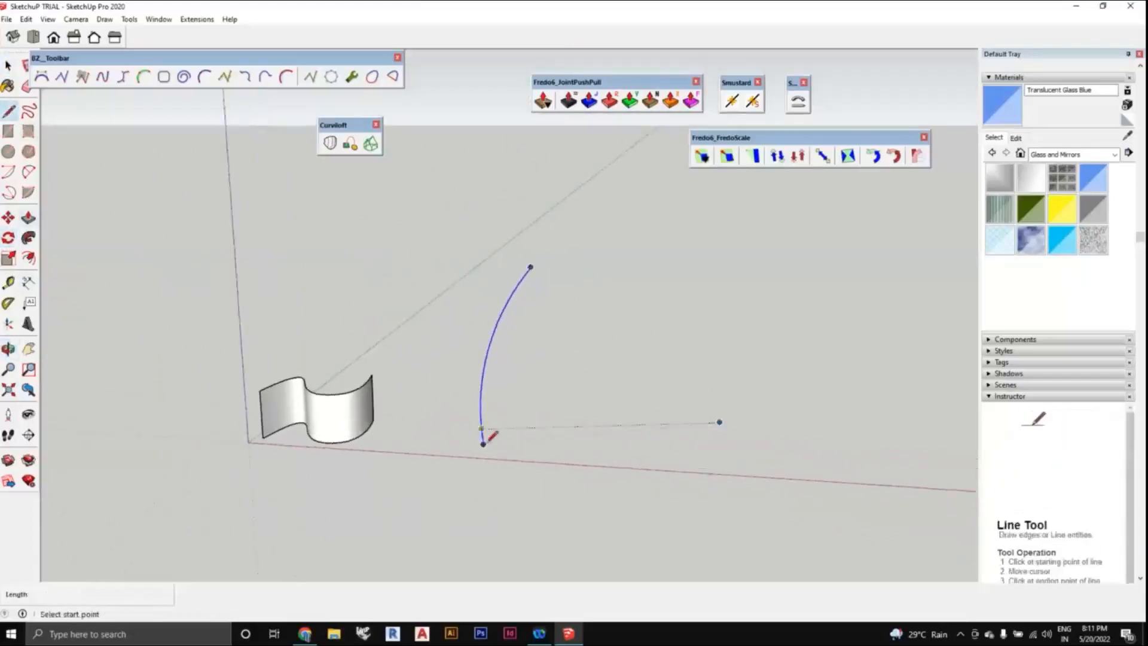
{"action": "scroll", "coordinate": [484, 441], "scroll_direction": "down", "scroll_amount": 1}
{"action": "scroll", "coordinate": [483, 441], "scroll_direction": "up", "scroll_amount": 1}
{"action": "scroll", "coordinate": [488, 450], "scroll_direction": "down", "scroll_amount": 1}
{"action": "middle_click_drag", "start_coordinate": [500, 459], "coordinate": [502, 476]}
{"action": "scroll", "coordinate": [481, 441], "scroll_direction": "up", "scroll_amount": 1}
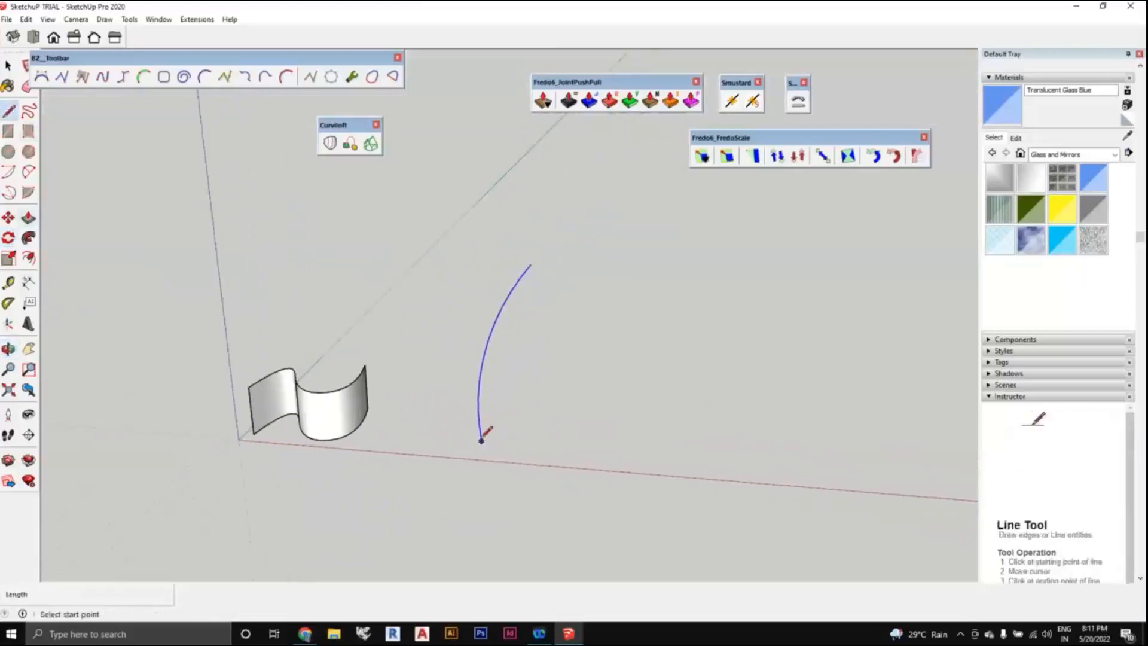
{"action": "left_click", "coordinate": [481, 441]}
{"action": "left_click", "coordinate": [459, 440]}
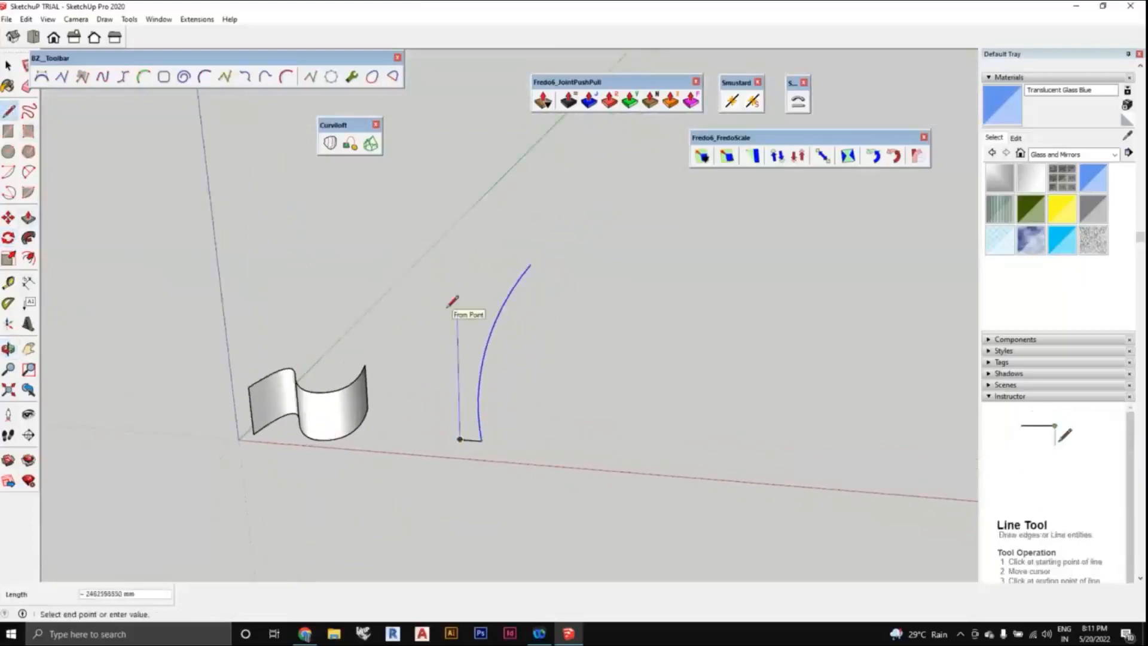
{"action": "left_click", "coordinate": [455, 233]}
{"action": "scroll", "coordinate": [501, 361], "scroll_direction": "down", "scroll_amount": 1}
{"action": "middle_click_drag", "start_coordinate": [522, 403], "coordinate": [455, 462]}
{"action": "left_click", "coordinate": [7, 67]}
{"action": "scroll", "coordinate": [418, 358], "scroll_direction": "down", "scroll_amount": 1}
{"action": "scroll", "coordinate": [471, 393], "scroll_direction": "up", "scroll_amount": 1}
{"action": "scroll", "coordinate": [502, 457], "scroll_direction": "down", "scroll_amount": 1}
{"action": "scroll", "coordinate": [470, 432], "scroll_direction": "up", "scroll_amount": 1}
{"action": "scroll", "coordinate": [508, 444], "scroll_direction": "down", "scroll_amount": 1}
{"action": "scroll", "coordinate": [451, 452], "scroll_direction": "down", "scroll_amount": 1}
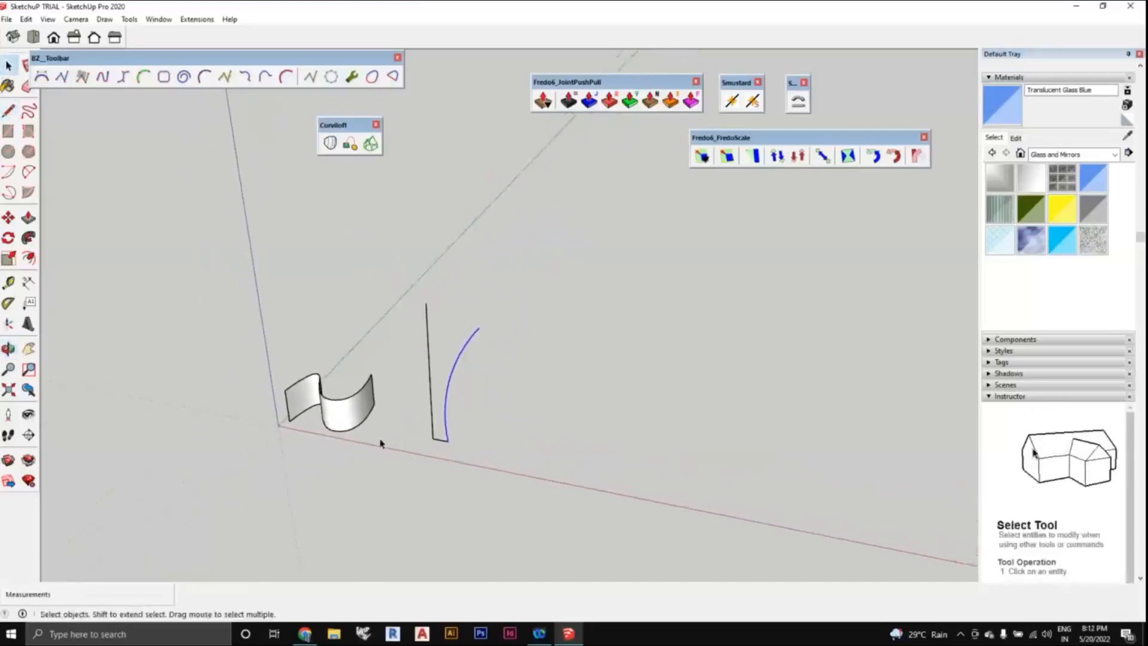
{"action": "middle_click_drag", "start_coordinate": [470, 379], "coordinate": [481, 320]}
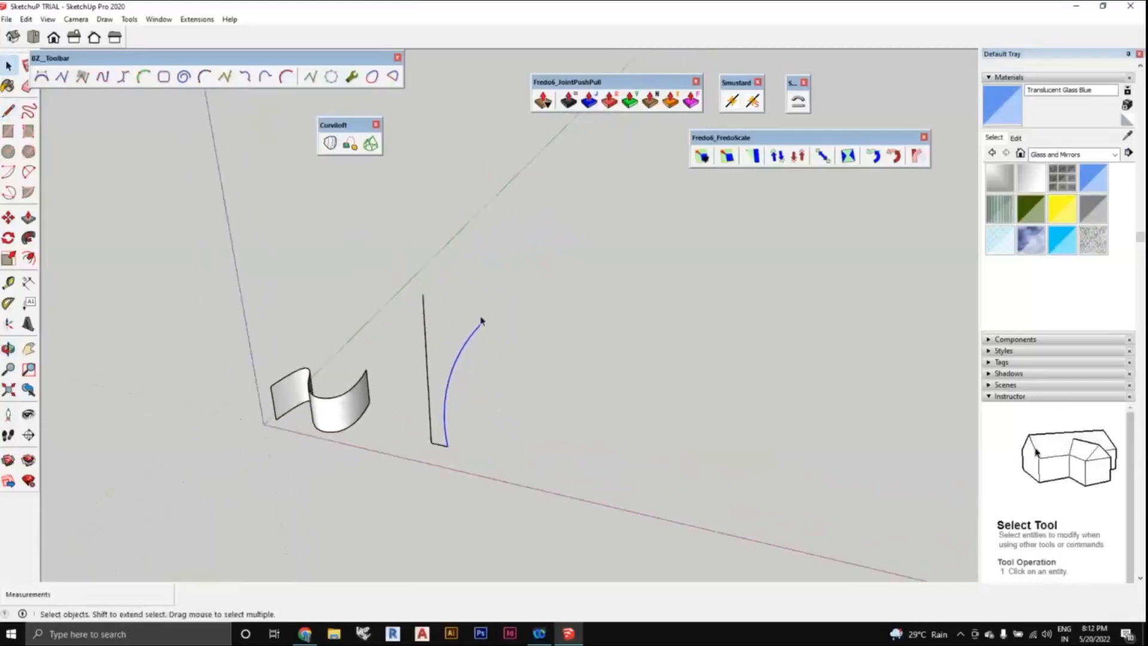
{"action": "scroll", "coordinate": [473, 374], "scroll_direction": "down", "scroll_amount": 2}
{"action": "middle_click_drag", "start_coordinate": [463, 427], "coordinate": [456, 391]}
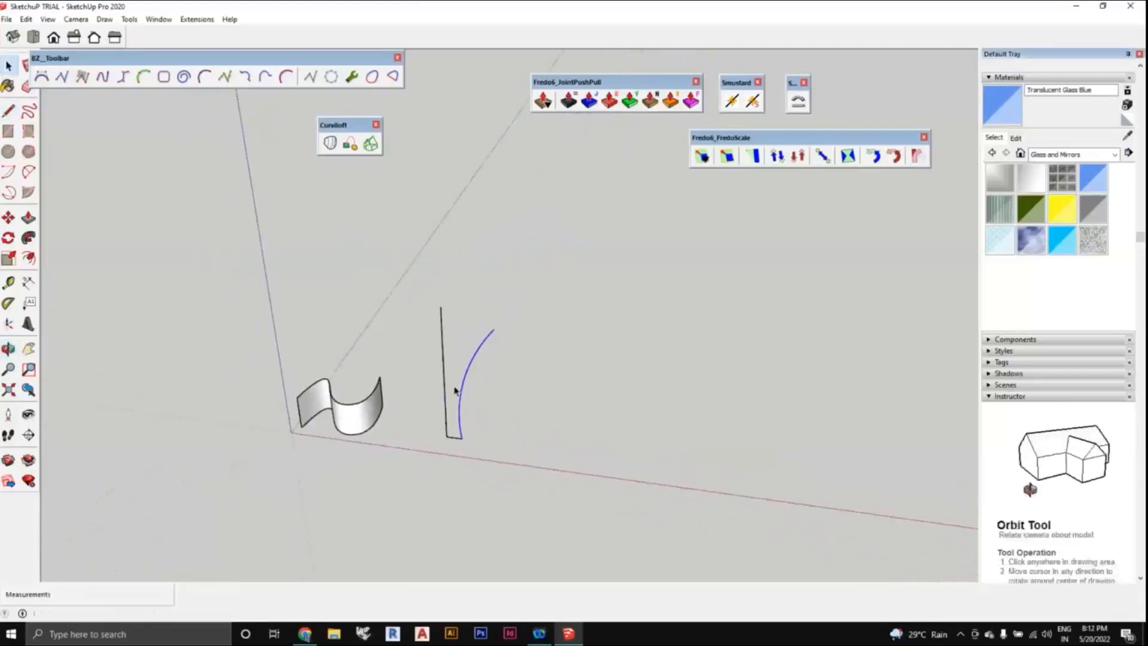
- Make a copy of the upright arc rotated 90 degrees in the horizontal plane around the foot of the vertical line
{"action": "left_click", "coordinate": [8, 238]}
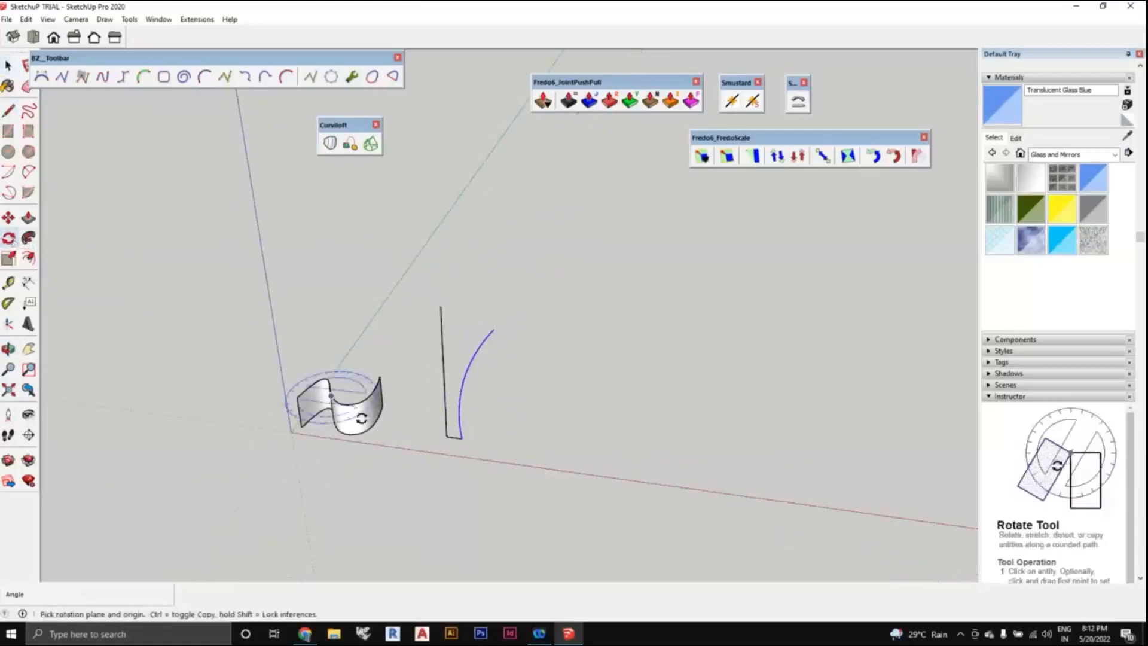
{"action": "left_click", "coordinate": [444, 435]}
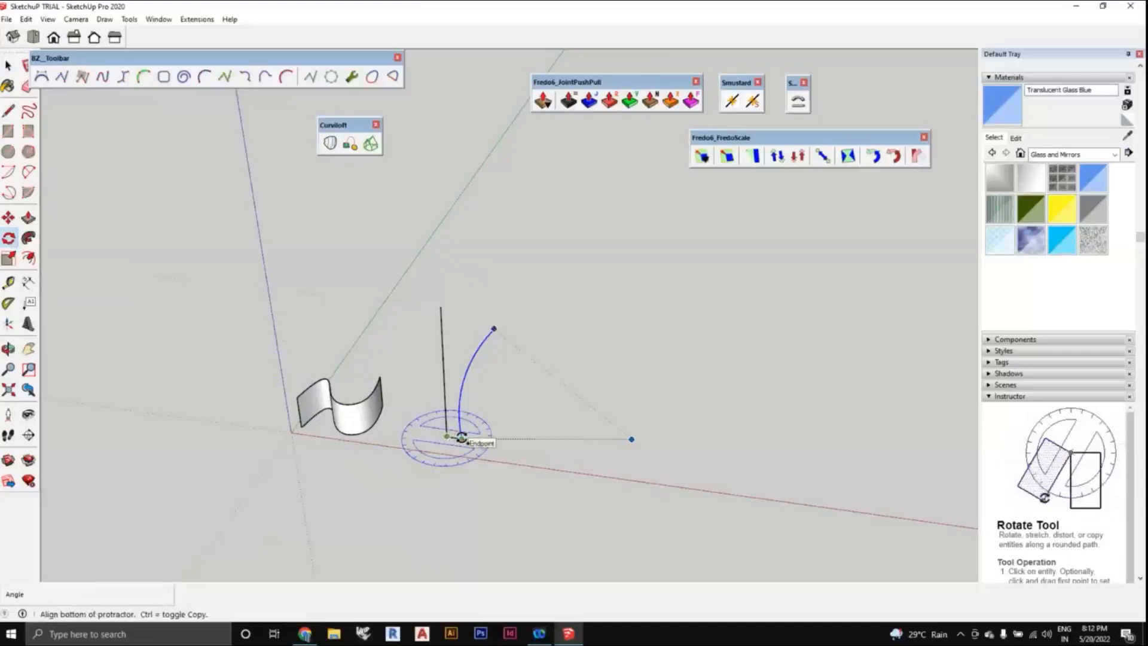
{"action": "left_click", "coordinate": [462, 438]}
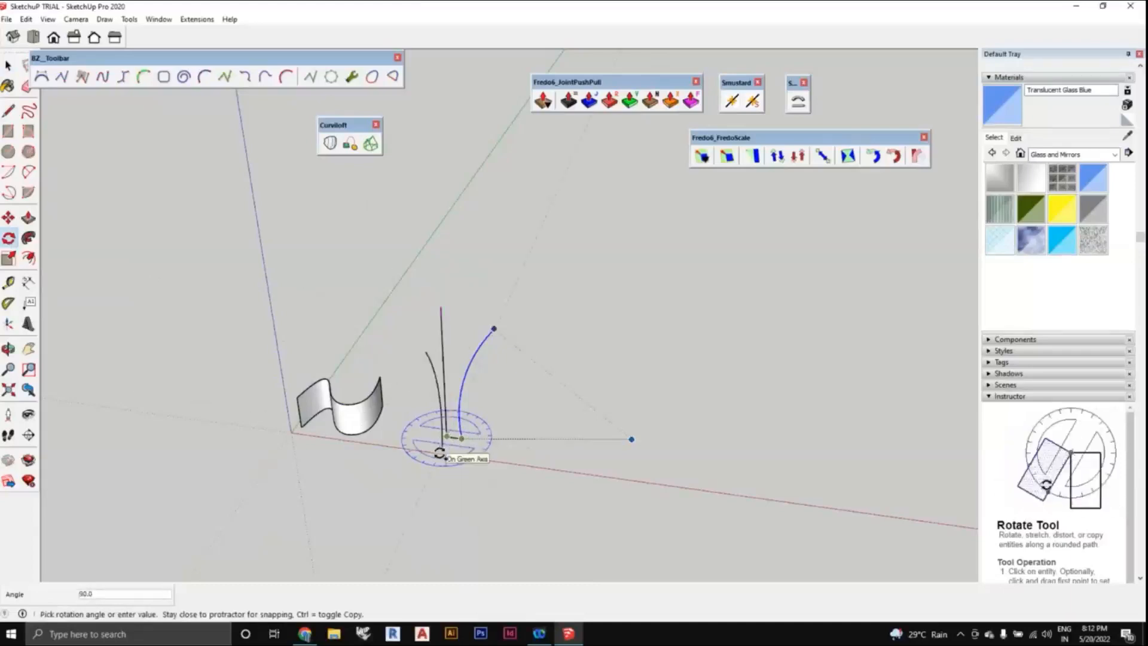
{"action": "left_click", "coordinate": [440, 453]}
{"action": "scroll", "coordinate": [503, 480], "scroll_direction": "down", "scroll_amount": 1}
{"action": "middle_click_drag", "start_coordinate": [507, 485], "coordinate": [427, 479]}
{"action": "scroll", "coordinate": [433, 462], "scroll_direction": "up", "scroll_amount": 2}
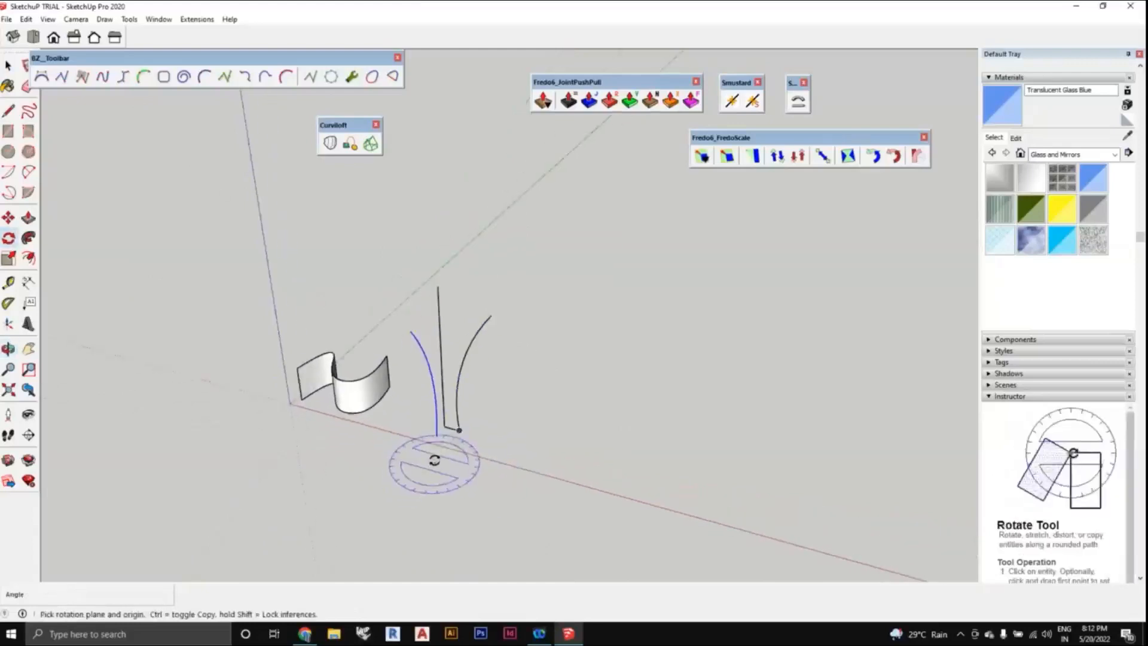
- Multiply the rotated arc copy by *3 so upright arcs are spaced evenly around the vertical line
{"action": "scroll", "coordinate": [464, 441], "scroll_direction": "down", "scroll_amount": 1}
{"action": "middle_click_drag", "start_coordinate": [465, 441], "coordinate": [456, 438]}
{"action": "scroll", "coordinate": [454, 438], "scroll_direction": "up", "scroll_amount": 1}
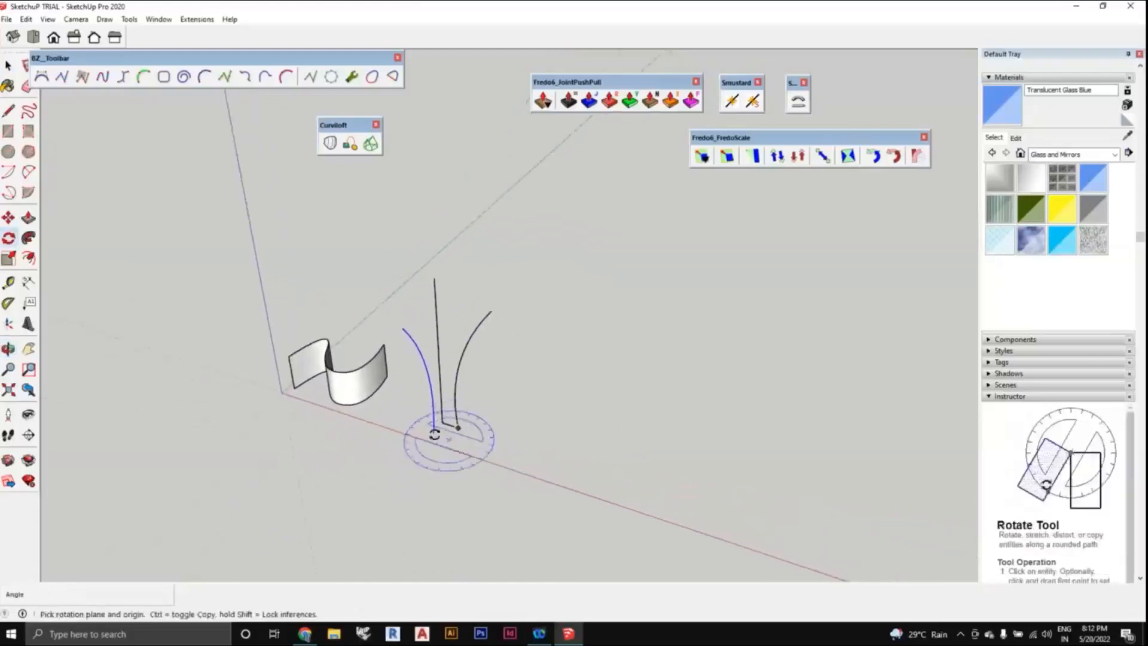
{"action": "type", "text": "*3"}
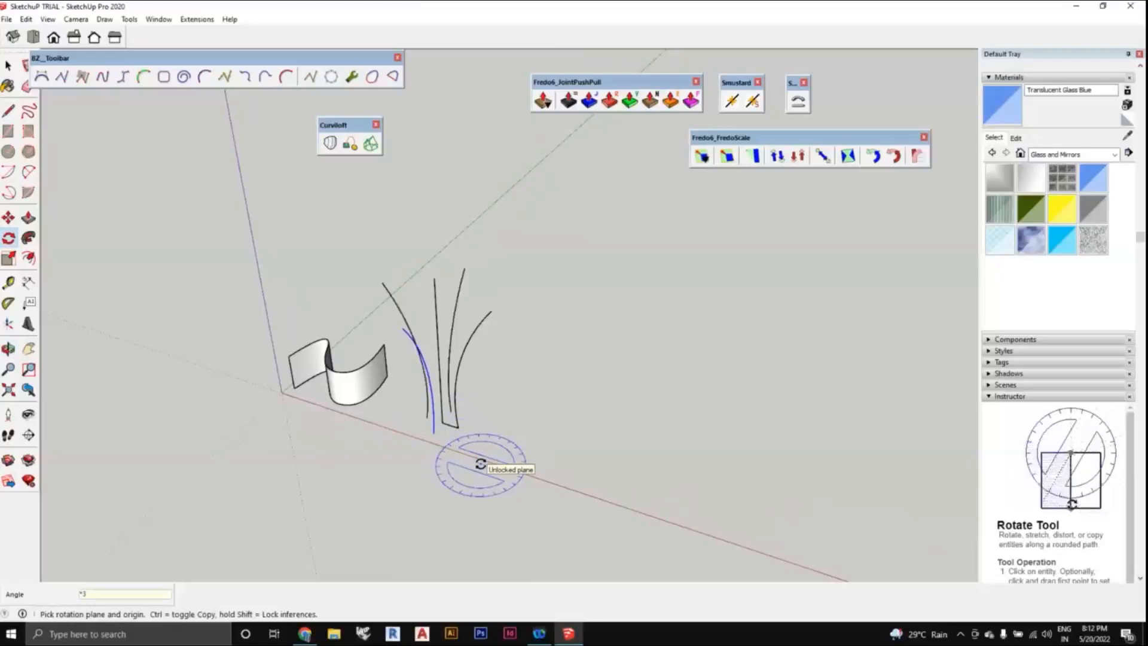
{"action": "middle_click_drag", "start_coordinate": [481, 463], "coordinate": [336, 185]}
{"action": "key", "text": "space"}
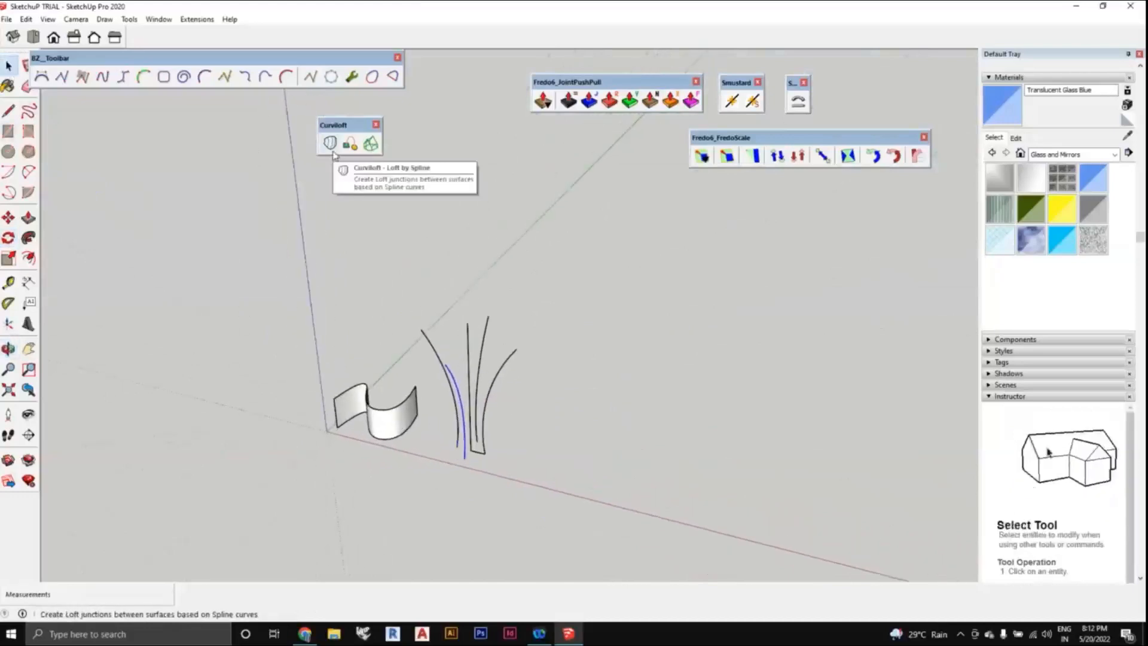
- Select the four upright arcs around the vertical line and loft them with Curviloft's Loft by Spline
{"action": "middle_click_drag", "start_coordinate": [528, 356], "coordinate": [527, 387]}
{"action": "left_click_drag", "start_coordinate": [527, 387], "coordinate": [472, 315]}
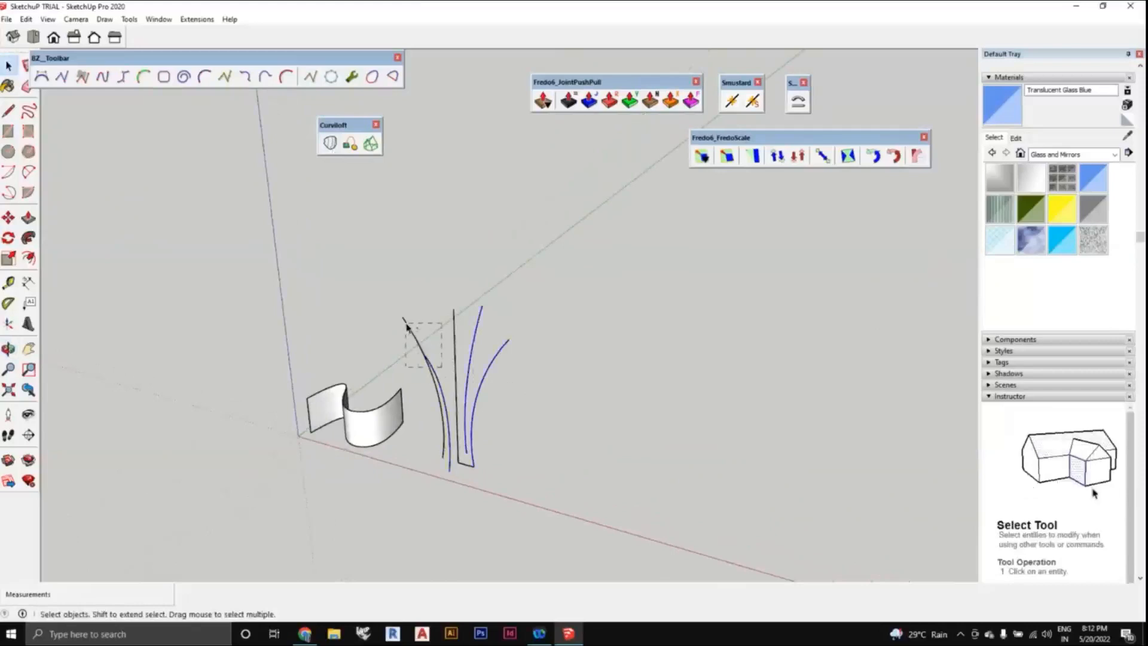
{"action": "middle_click_drag", "start_coordinate": [526, 396], "coordinate": [514, 358]}
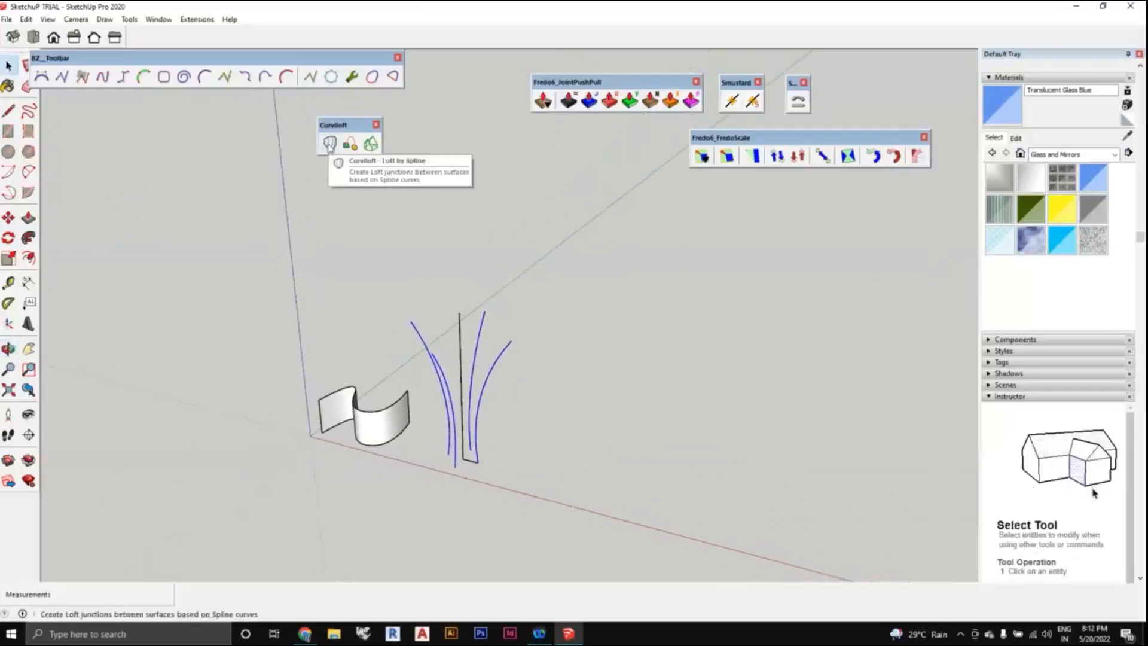
{"action": "left_click", "coordinate": [330, 145]}
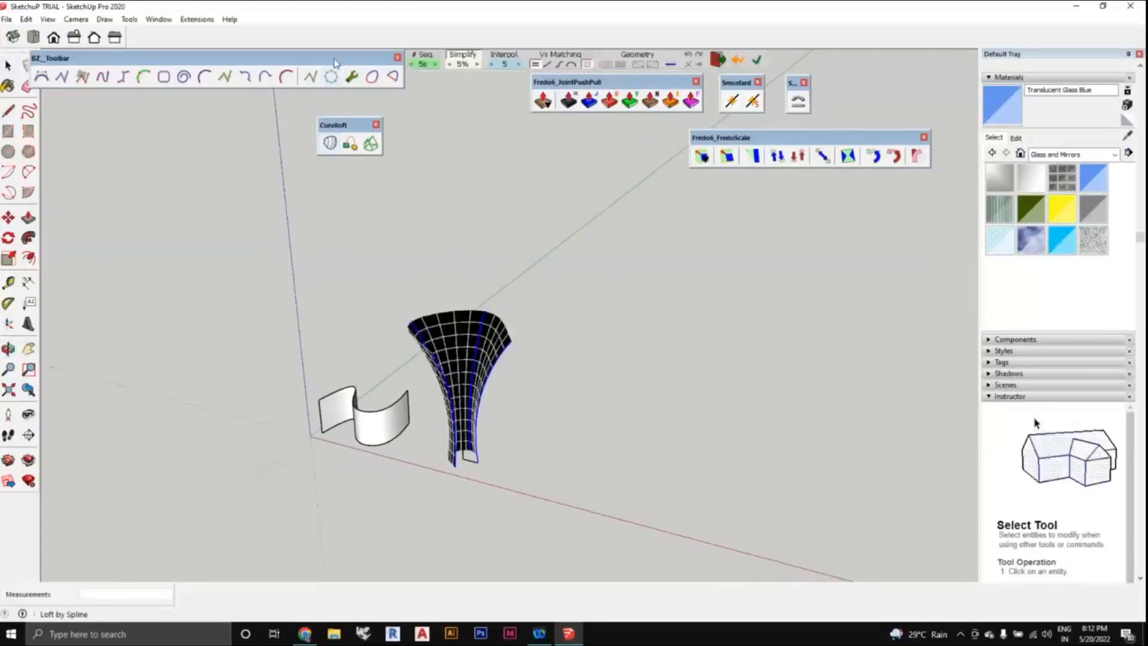
- Move the BZ toolbar clear of the Curviloft options and examine the open loft preview from several angles
{"action": "left_click_drag", "start_coordinate": [335, 64], "coordinate": [292, 154]}
{"action": "middle_click_drag", "start_coordinate": [418, 369], "coordinate": [457, 356]}
{"action": "scroll", "coordinate": [538, 356], "scroll_direction": "down", "scroll_amount": 1}
{"action": "scroll", "coordinate": [490, 350], "scroll_direction": "up", "scroll_amount": 1}
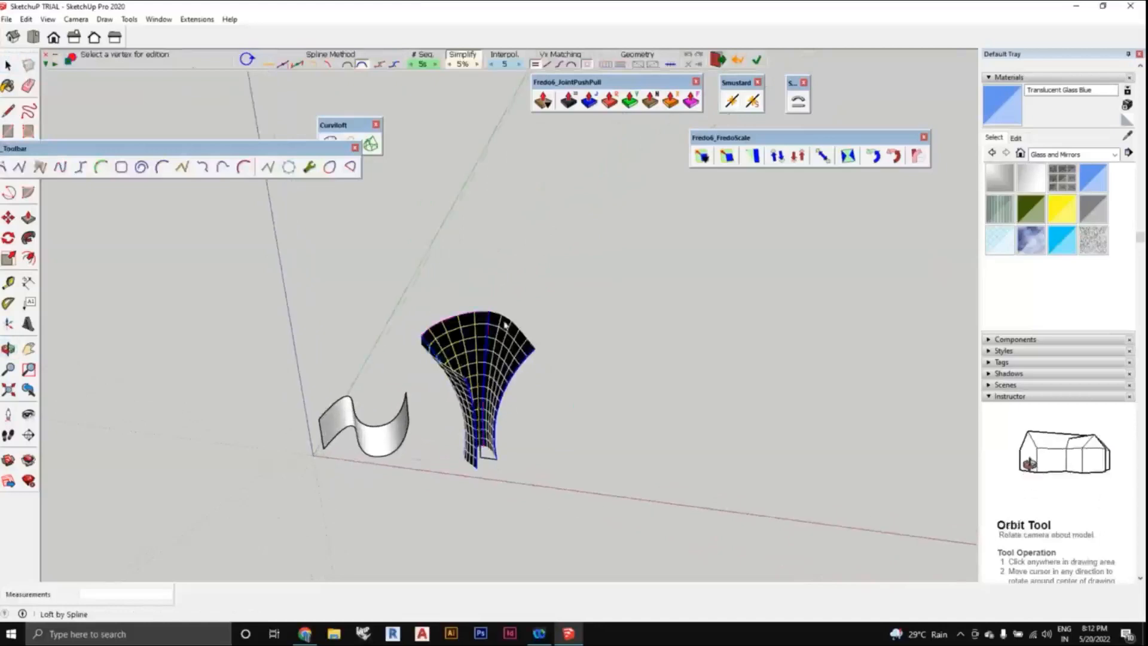
{"action": "middle_click_drag", "start_coordinate": [507, 326], "coordinate": [572, 374]}
{"action": "scroll", "coordinate": [526, 358], "scroll_direction": "up", "scroll_amount": 1}
{"action": "scroll", "coordinate": [485, 378], "scroll_direction": "down", "scroll_amount": 1}
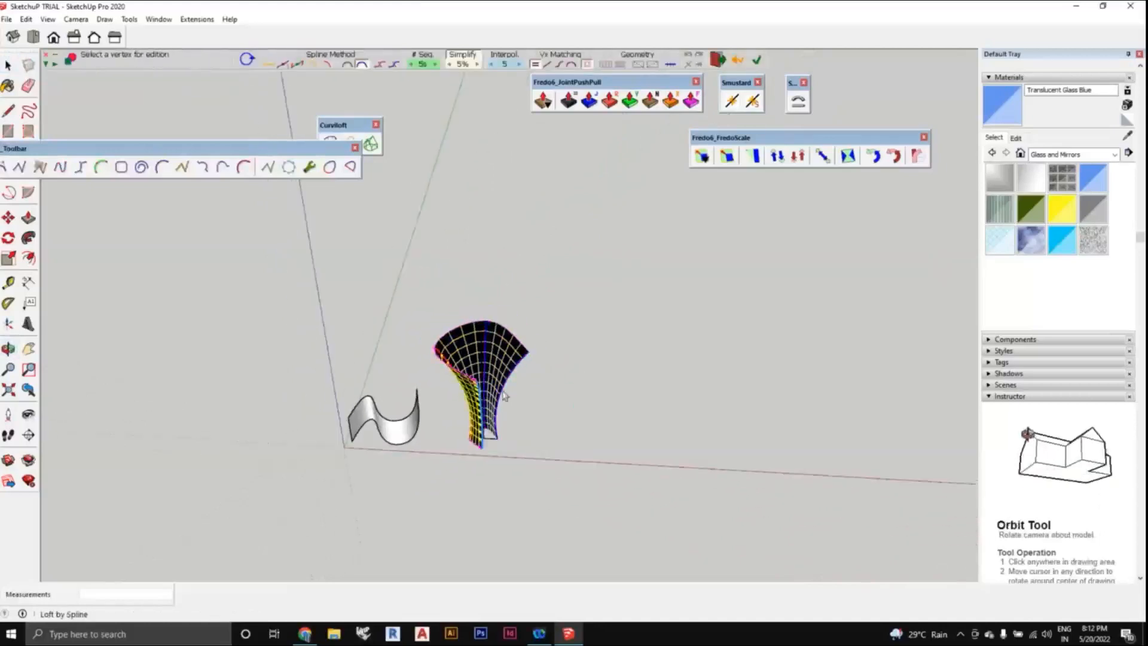
{"action": "middle_click_drag", "start_coordinate": [494, 384], "coordinate": [447, 392]}
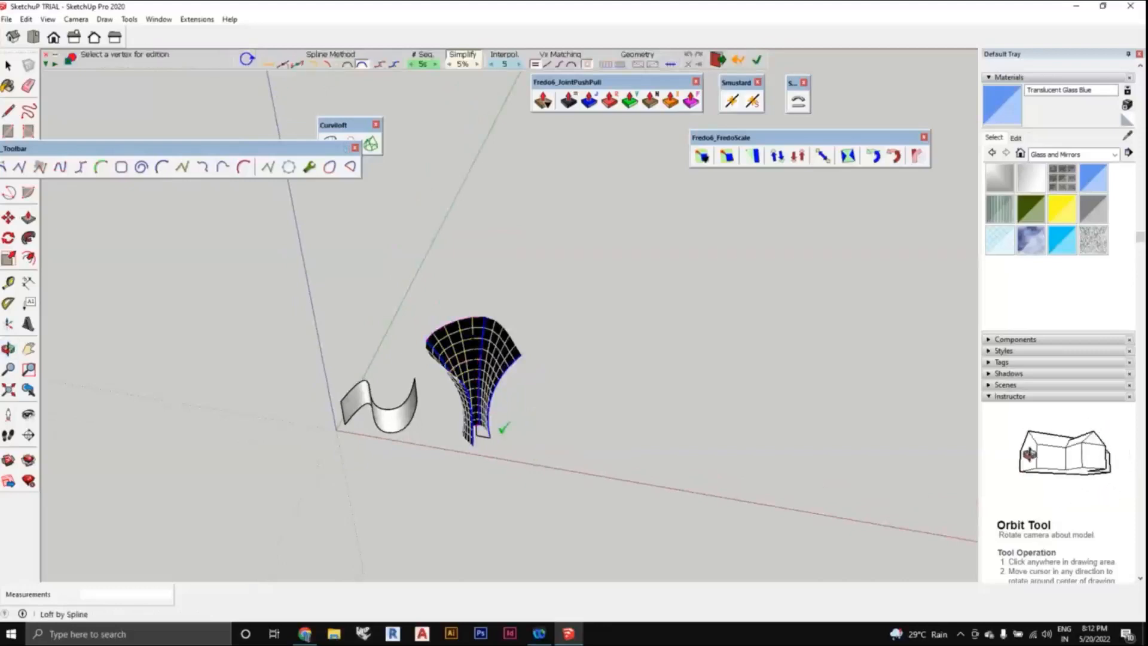
{"action": "scroll", "coordinate": [504, 427], "scroll_direction": "up", "scroll_amount": 1}
{"action": "scroll", "coordinate": [543, 373], "scroll_direction": "down", "scroll_amount": 1}
{"action": "scroll", "coordinate": [512, 353], "scroll_direction": "up", "scroll_amount": 1}
{"action": "middle_click_drag", "start_coordinate": [522, 362], "coordinate": [543, 336]}
{"action": "scroll", "coordinate": [550, 353], "scroll_direction": "down", "scroll_amount": 1}
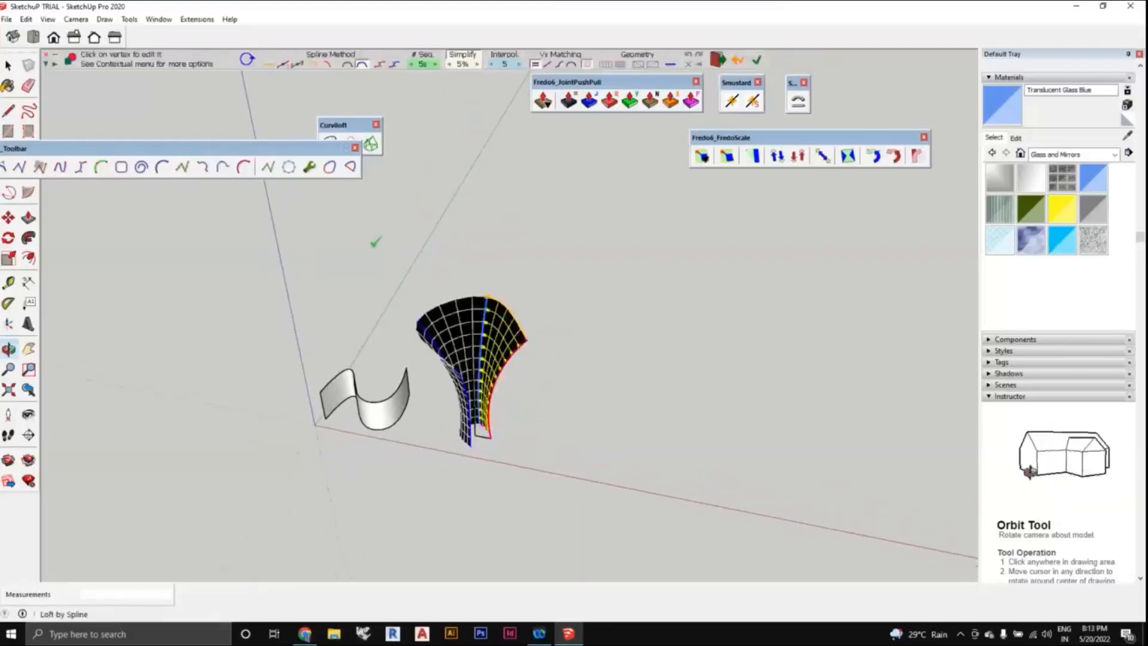
- Close the Curviloft loft into a full loop around the vertical line and generate the funnel-shaped surface
{"action": "left_click", "coordinate": [247, 61]}
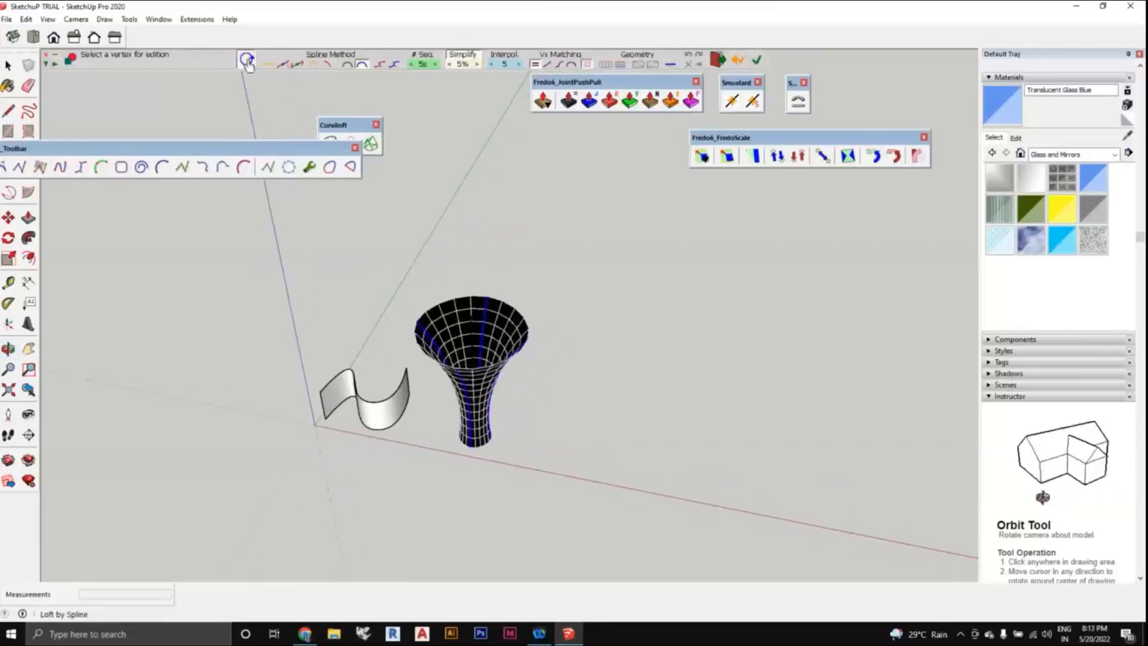
{"action": "scroll", "coordinate": [508, 445], "scroll_direction": "down", "scroll_amount": 1}
{"action": "middle_click_drag", "start_coordinate": [512, 448], "coordinate": [610, 336]}
{"action": "scroll", "coordinate": [530, 378], "scroll_direction": "up", "scroll_amount": 1}
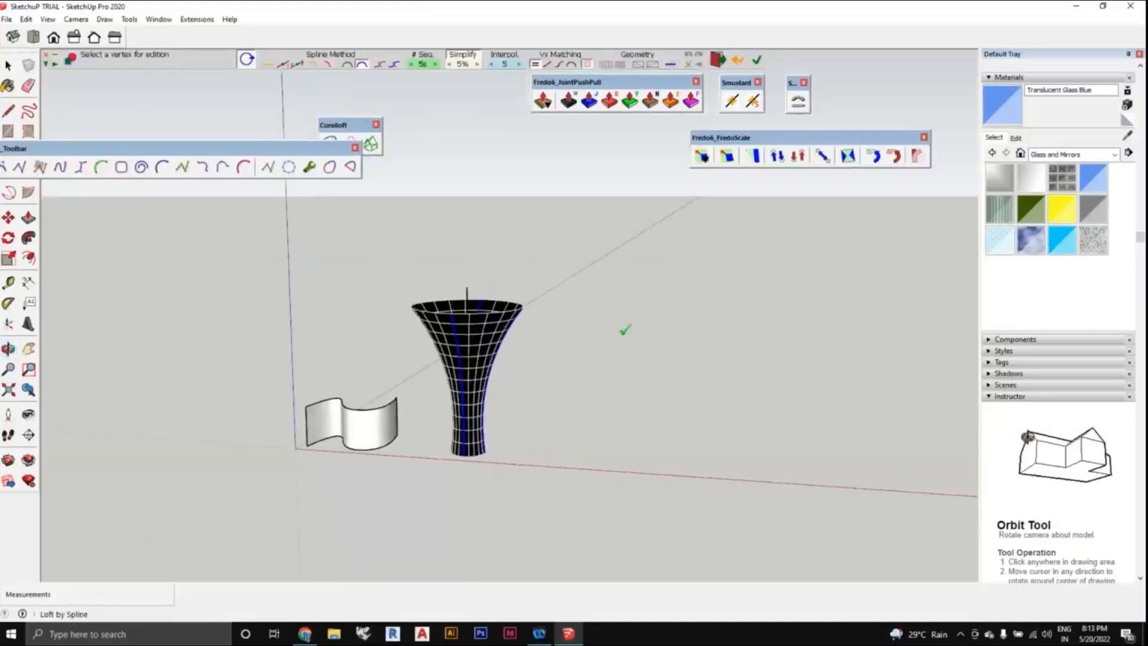
{"action": "left_click", "coordinate": [626, 329]}
{"action": "scroll", "coordinate": [605, 402], "scroll_direction": "down", "scroll_amount": 1}
{"action": "middle_click_drag", "start_coordinate": [604, 403], "coordinate": [576, 342]}
{"action": "scroll", "coordinate": [507, 377], "scroll_direction": "down", "scroll_amount": 1}
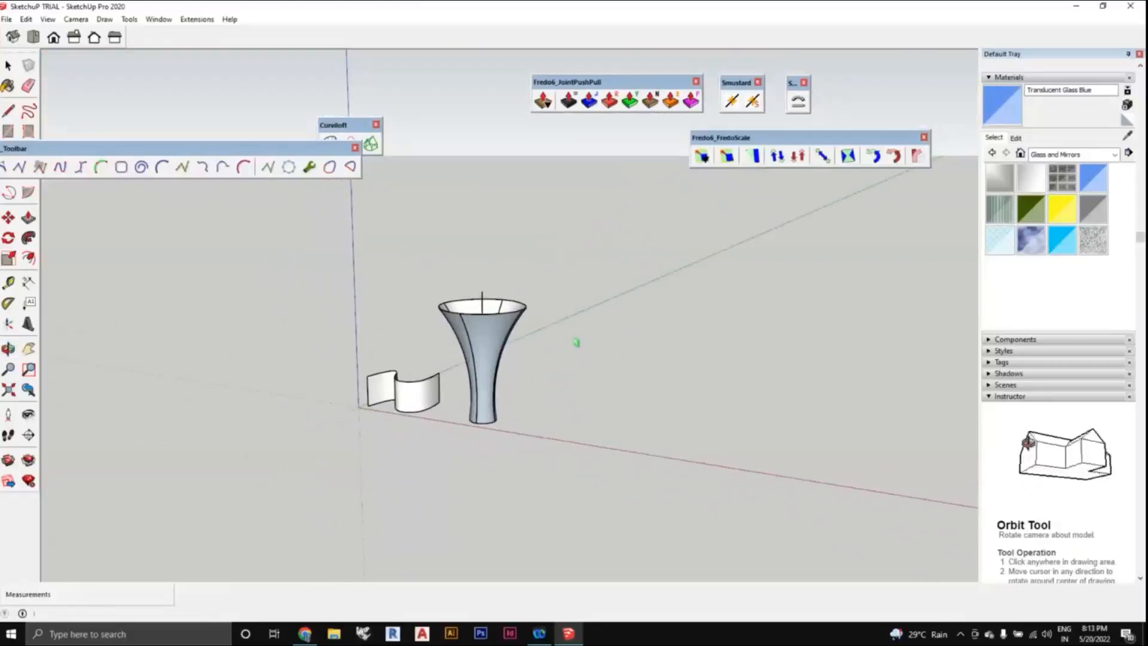
{"action": "middle_click_drag", "start_coordinate": [522, 366], "coordinate": [616, 350]}
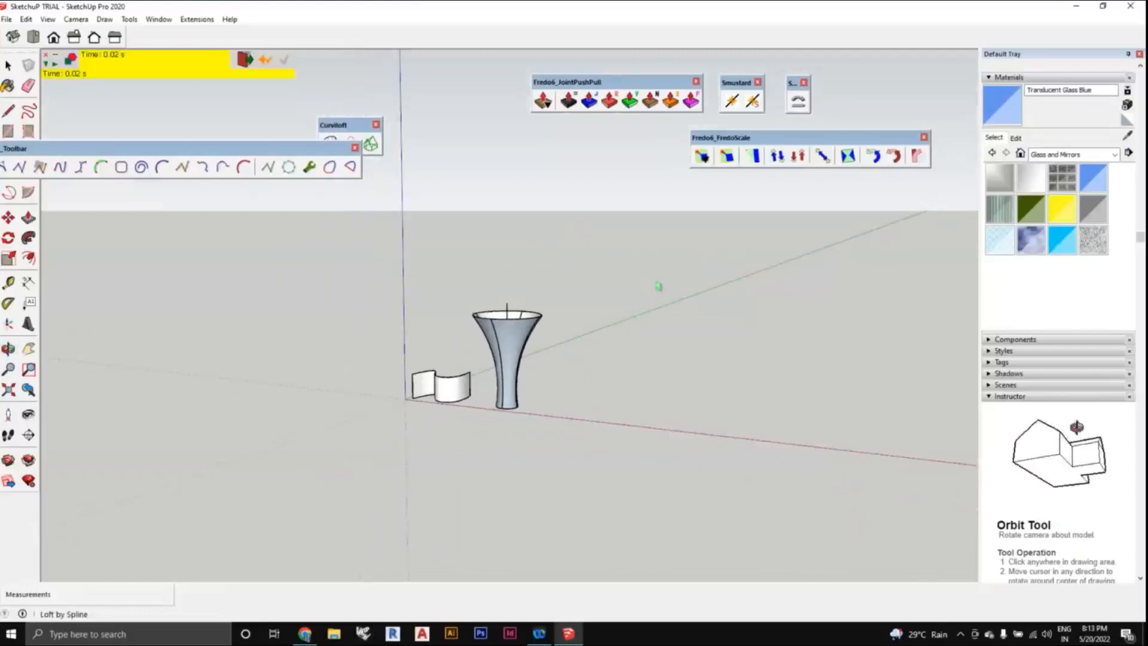
{"action": "key", "text": "space"}
{"action": "middle_click_drag", "start_coordinate": [656, 284], "coordinate": [358, 251]}
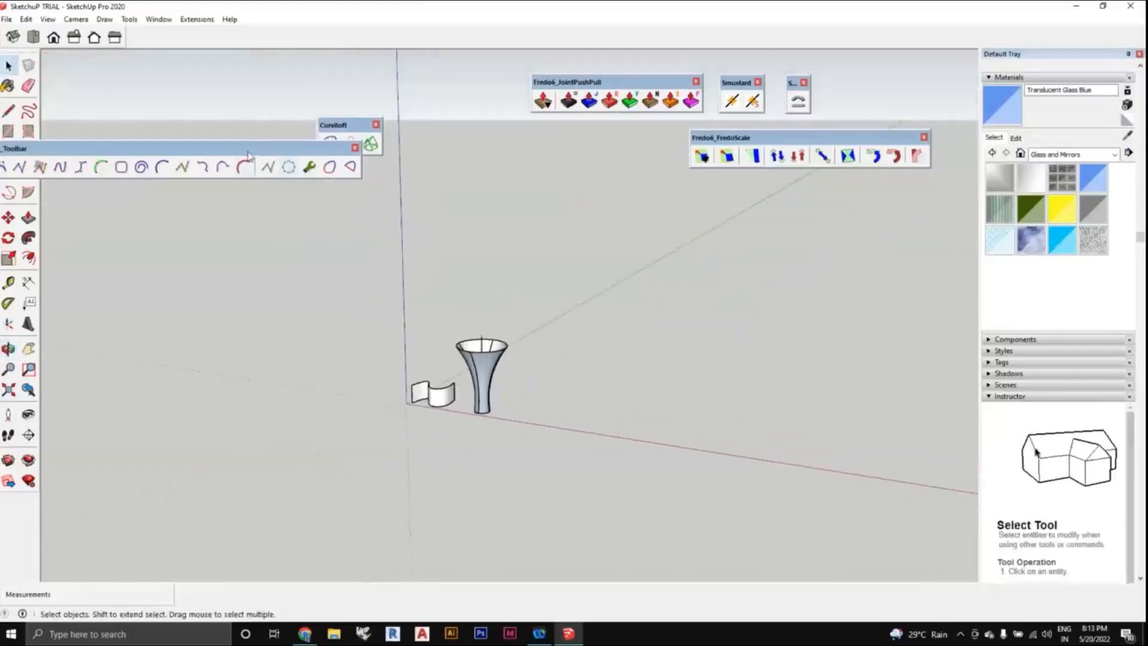
- Move the BZ toolbar back above the Curviloft toolbar so both are fully accessible
{"action": "left_click_drag", "start_coordinate": [248, 154], "coordinate": [346, 63]}
{"action": "middle_click_drag", "start_coordinate": [439, 320], "coordinate": [479, 425]}
{"action": "scroll", "coordinate": [506, 431], "scroll_direction": "down", "scroll_amount": 1}
{"action": "middle_click_drag", "start_coordinate": [379, 384], "coordinate": [425, 399]}
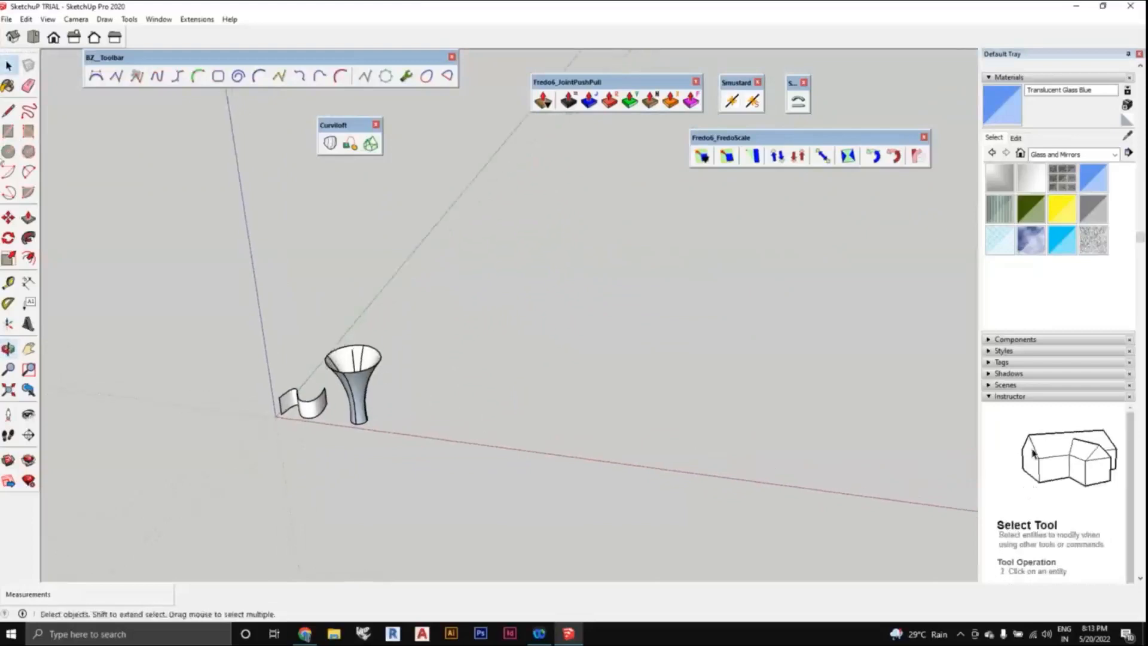
- Draw a six-sided polygon on the ground plane beside the funnel, on the side away from the wavy surface
{"action": "left_click", "coordinate": [28, 153]}
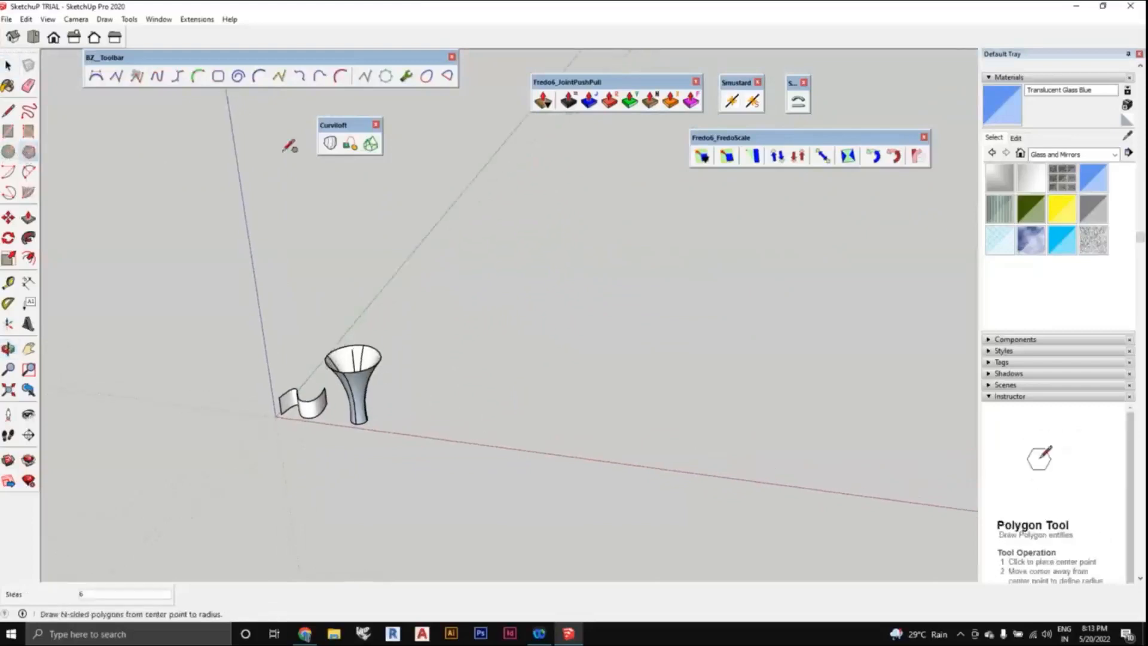
{"action": "middle_click_drag", "start_coordinate": [448, 372], "coordinate": [502, 371]}
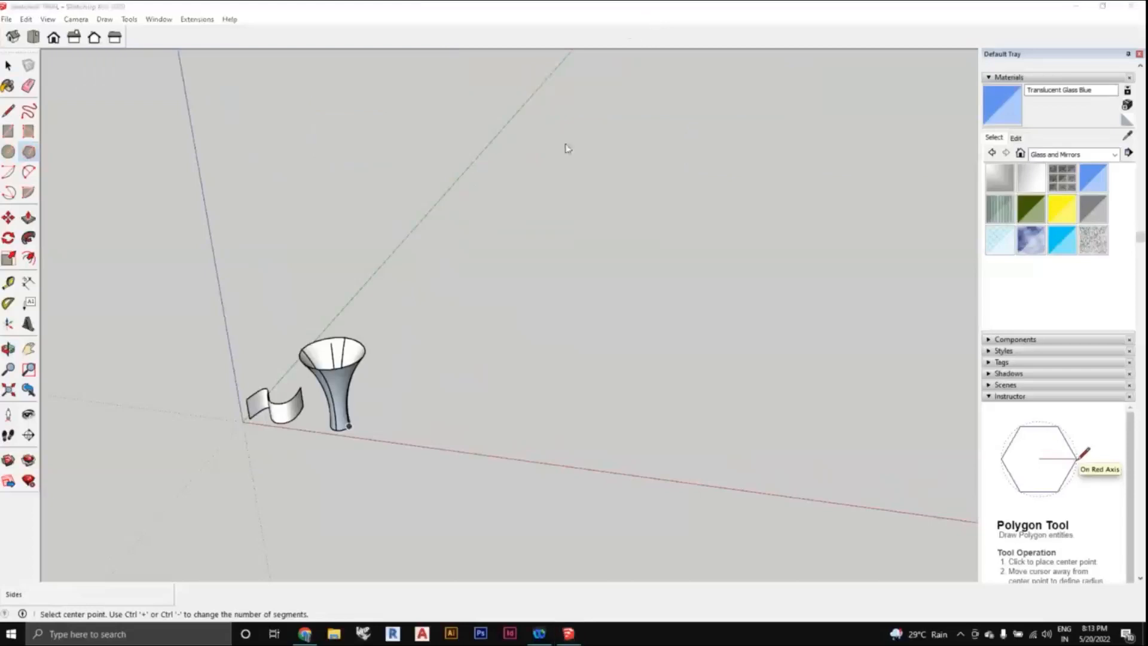
{"action": "mouse_move", "coordinate": [464, 355]}
{"action": "middle_mouse_down"}
{"action": "mouse_move", "coordinate": [461, 379]}
{"action": "mouse_move", "coordinate": [494, 415]}
{"action": "middle_mouse_up"}
{"action": "left_click", "coordinate": [494, 419]}
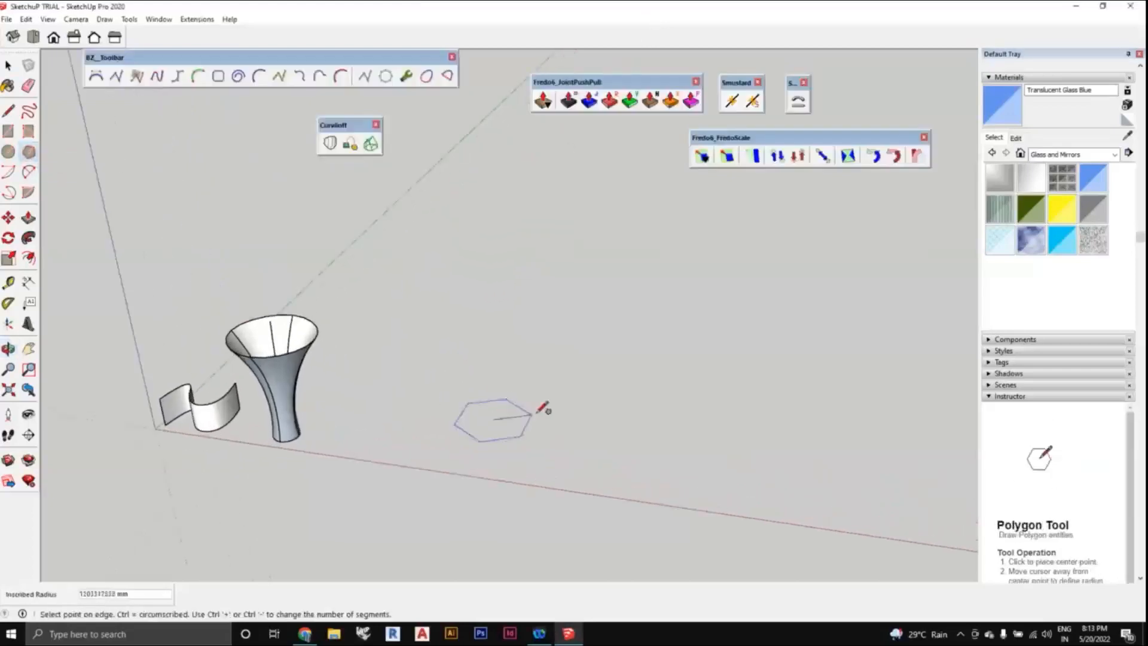
{"action": "left_click", "coordinate": [562, 426]}
{"action": "middle_click_drag", "start_coordinate": [576, 440], "coordinate": [571, 389]}
- Draw a two-point arc across the hexagon edge nearest the red axis, bulging outward as a petal
{"action": "left_click", "coordinate": [29, 172]}
{"action": "middle_click_drag", "start_coordinate": [590, 487], "coordinate": [476, 400]}
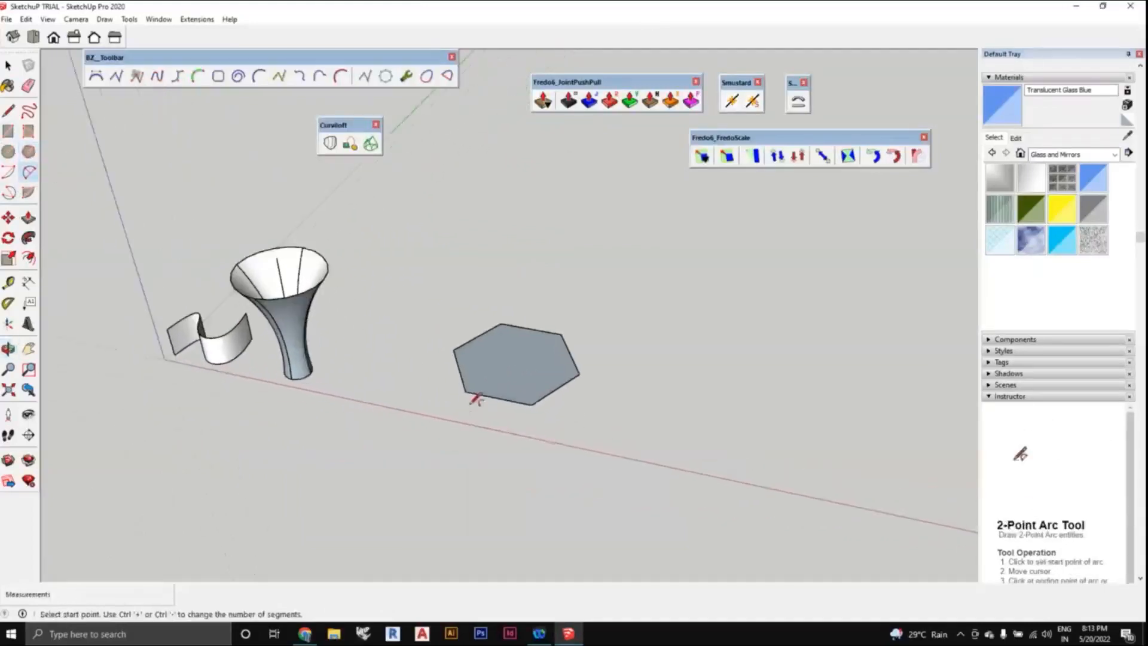
{"action": "left_click", "coordinate": [465, 391]}
{"action": "left_click", "coordinate": [531, 404]}
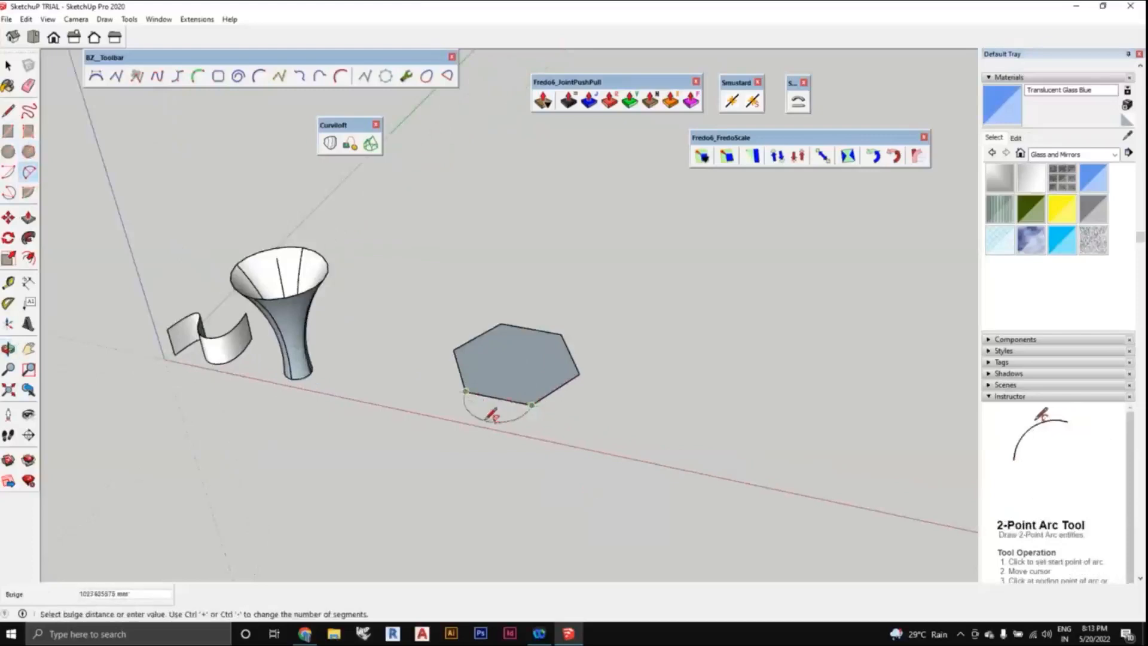
{"action": "left_click", "coordinate": [490, 421]}
{"action": "scroll", "coordinate": [531, 437], "scroll_direction": "down", "scroll_amount": 1}
{"action": "middle_click_drag", "start_coordinate": [549, 466], "coordinate": [502, 462]}
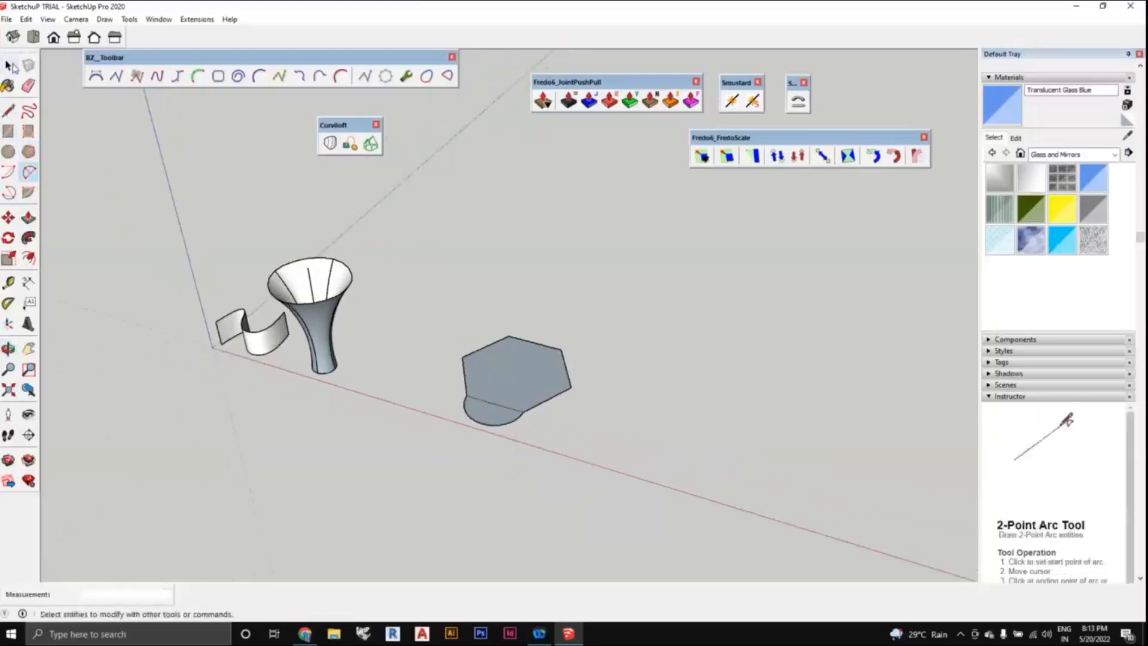
- Select the petal face with its edges and make a copy rotated 60 degrees around the hexagon's center
{"action": "left_click", "coordinate": [8, 65]}
{"action": "scroll", "coordinate": [513, 423], "scroll_direction": "up", "scroll_amount": 1}
{"action": "double_click", "coordinate": [516, 416]}
{"action": "middle_click_drag", "start_coordinate": [517, 421], "coordinate": [557, 454]}
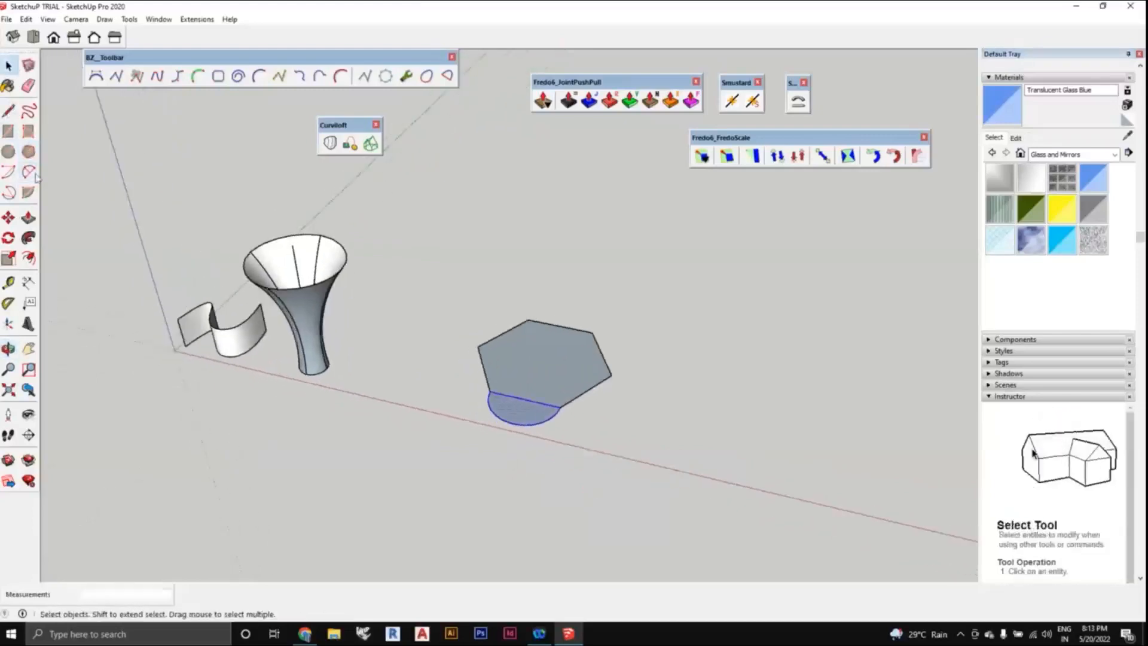
{"action": "left_click", "coordinate": [8, 237]}
{"action": "scroll", "coordinate": [551, 355], "scroll_direction": "up", "scroll_amount": 1}
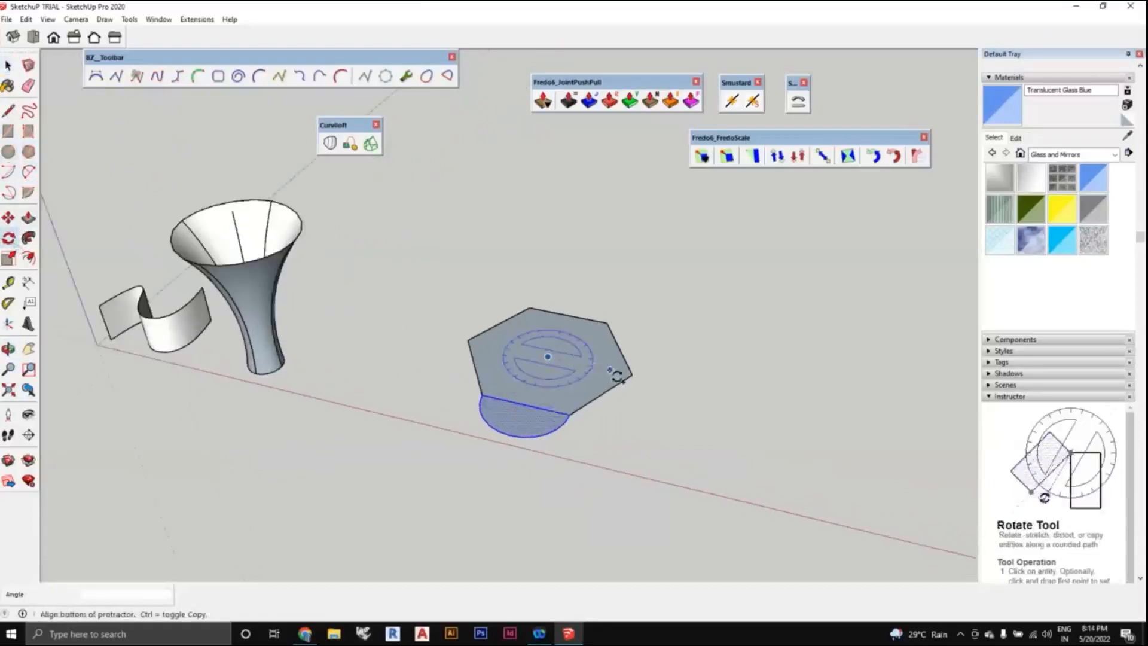
{"action": "left_click", "coordinate": [548, 356]}
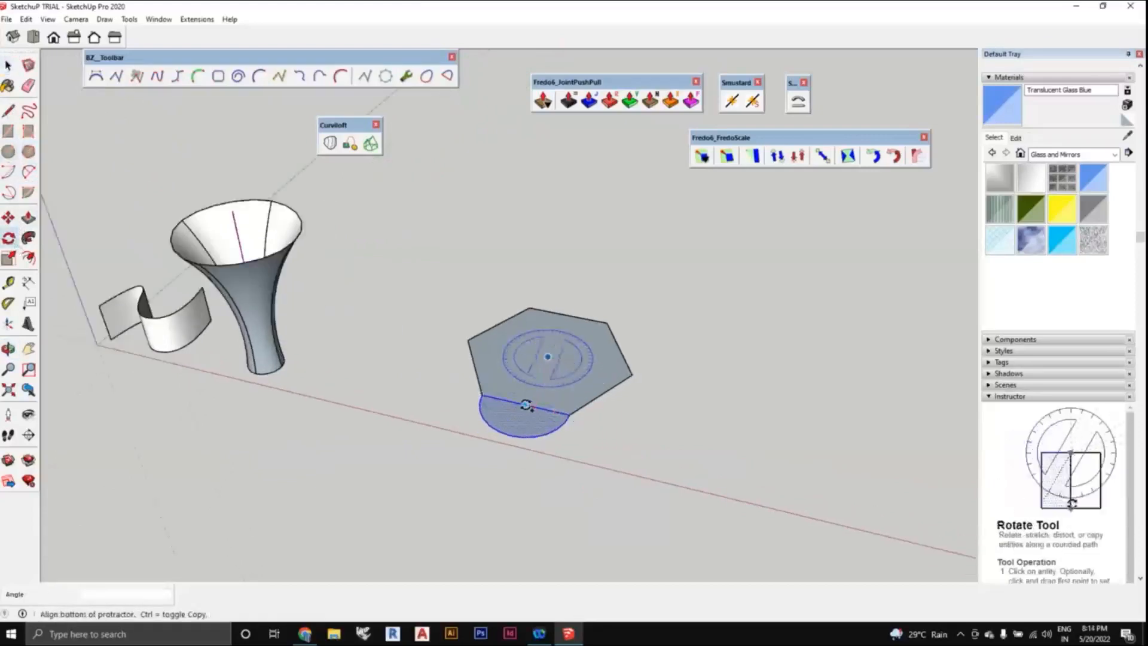
{"action": "left_click", "coordinate": [568, 413]}
{"action": "left_click", "coordinate": [601, 391]}
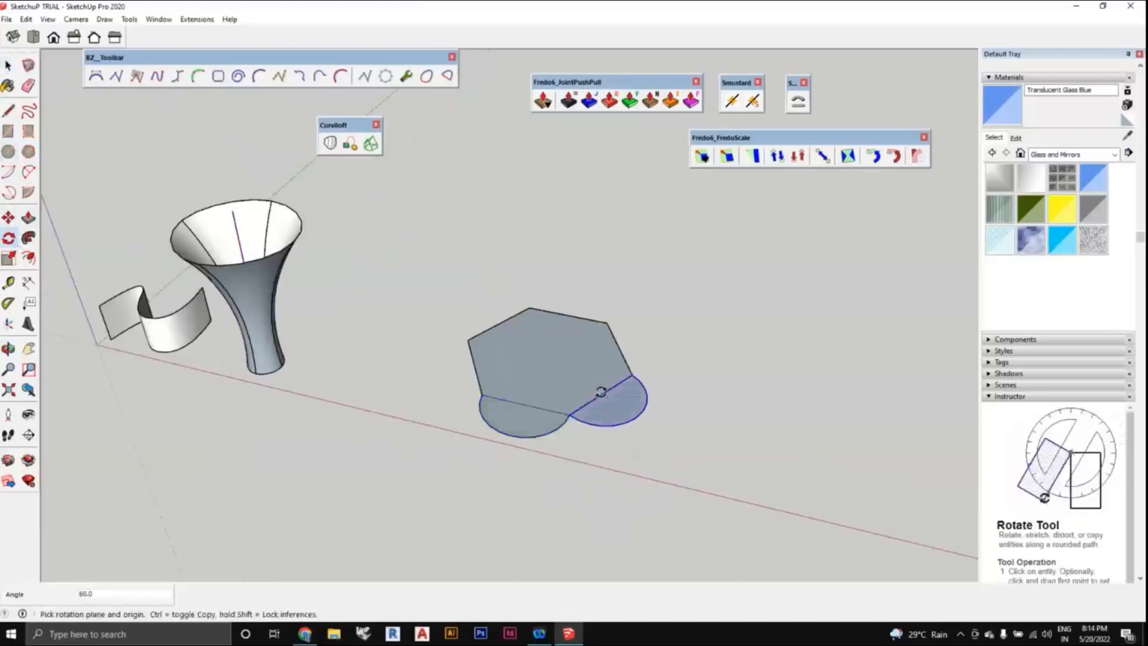
- Multiply the rotated petal copy by 5x to complete the ring around the hexagon
{"action": "type", "text": "5x"}
{"action": "key", "text": "Return"}
{"action": "middle_click_drag", "start_coordinate": [601, 391], "coordinate": [496, 350]}
{"action": "scroll", "coordinate": [573, 433], "scroll_direction": "up", "scroll_amount": 3}
{"action": "middle_click_drag", "start_coordinate": [647, 411], "coordinate": [622, 439]}
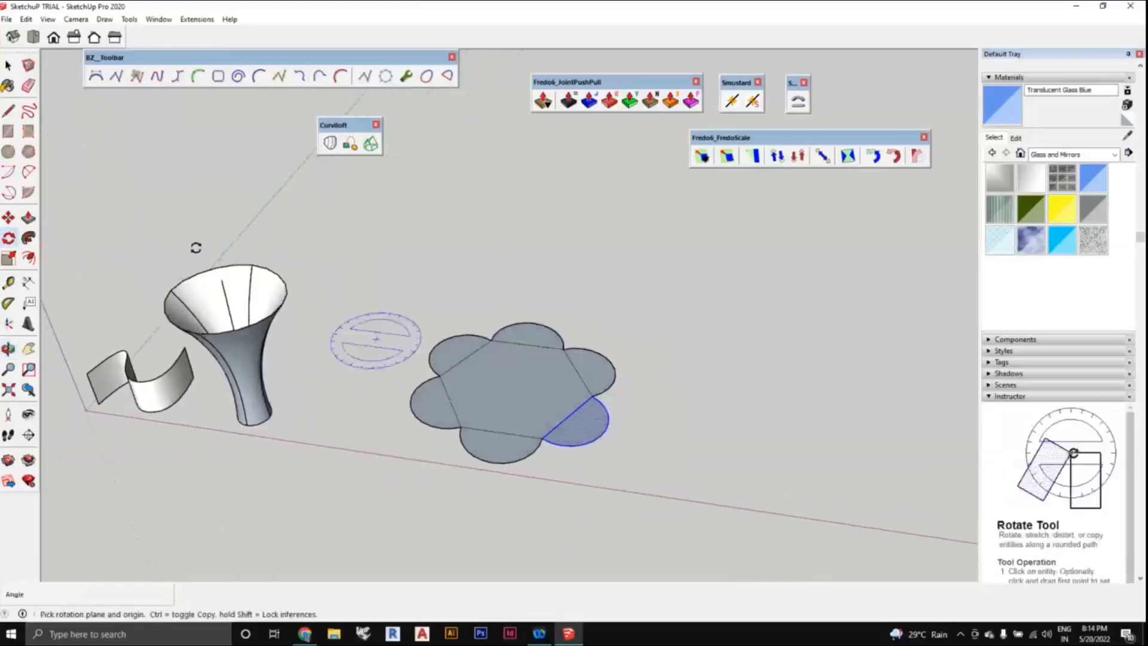
- Erase the hexagon's inner edges so the petals and center merge into one flower-shaped face
{"action": "left_click", "coordinate": [28, 86]}
{"action": "scroll", "coordinate": [509, 383], "scroll_direction": "up", "scroll_amount": 2}
{"action": "left_click", "coordinate": [597, 429]}
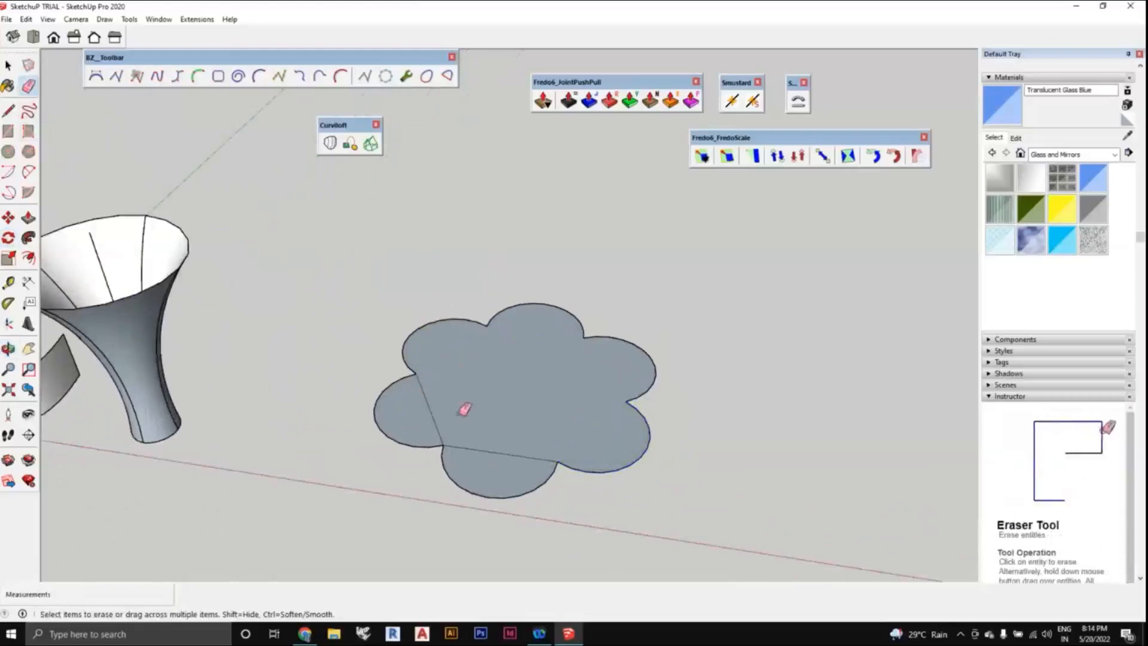
{"action": "left_click", "coordinate": [435, 411]}
{"action": "scroll", "coordinate": [600, 435], "scroll_direction": "down", "scroll_amount": 6}
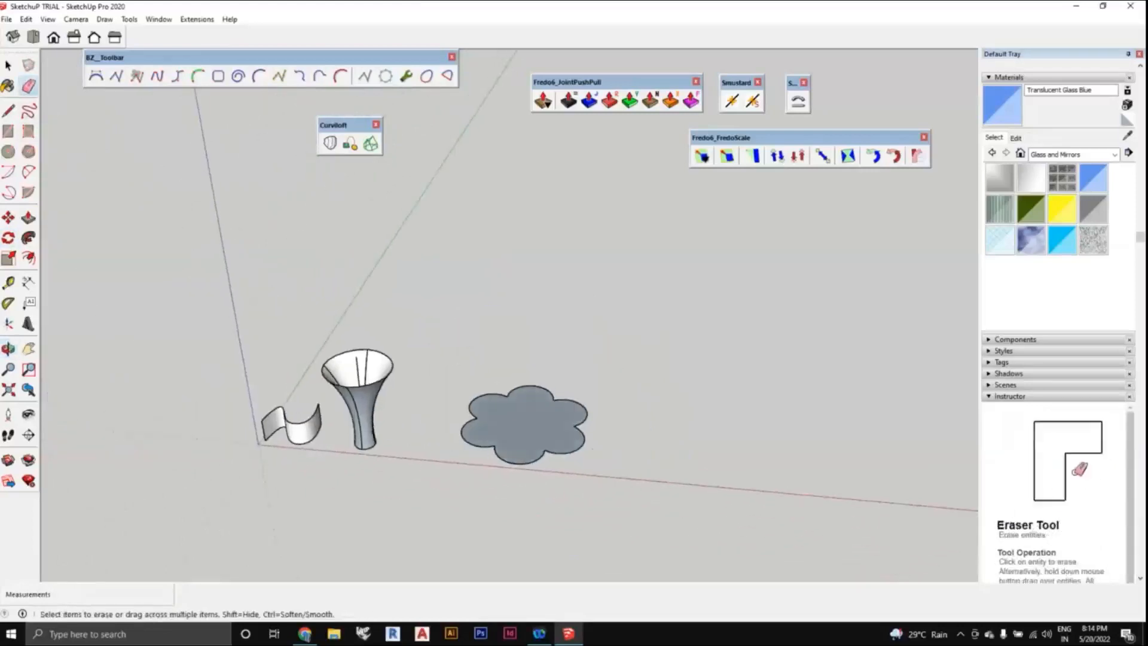
{"action": "key", "text": "space"}
- Select the whole flower face with its edges and copy it straight up along the blue axis
{"action": "mouse_move", "coordinate": [566, 496]}
{"action": "middle_mouse_down"}
{"action": "mouse_move", "coordinate": [538, 466]}
{"action": "mouse_move", "coordinate": [486, 444]}
{"action": "mouse_move", "coordinate": [520, 435]}
{"action": "mouse_move", "coordinate": [540, 449]}
{"action": "mouse_move", "coordinate": [538, 435]}
{"action": "mouse_move", "coordinate": [506, 445]}
{"action": "mouse_move", "coordinate": [513, 468]}
{"action": "mouse_move", "coordinate": [518, 450]}
{"action": "middle_mouse_up"}
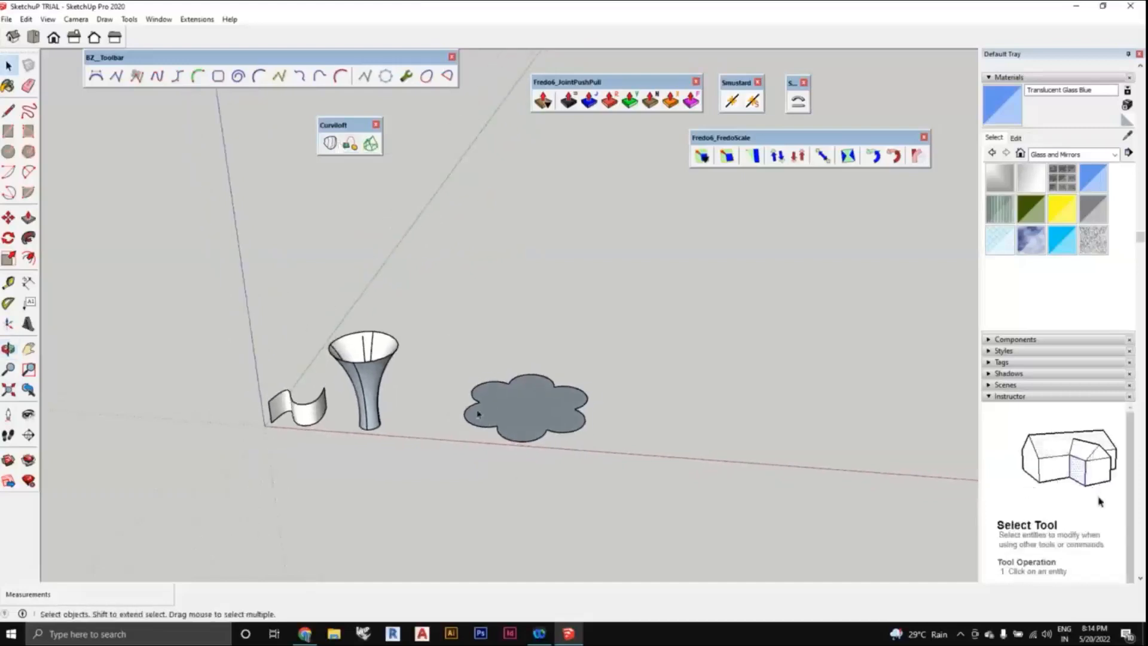
{"action": "middle_click_drag", "start_coordinate": [521, 449], "coordinate": [525, 460]}
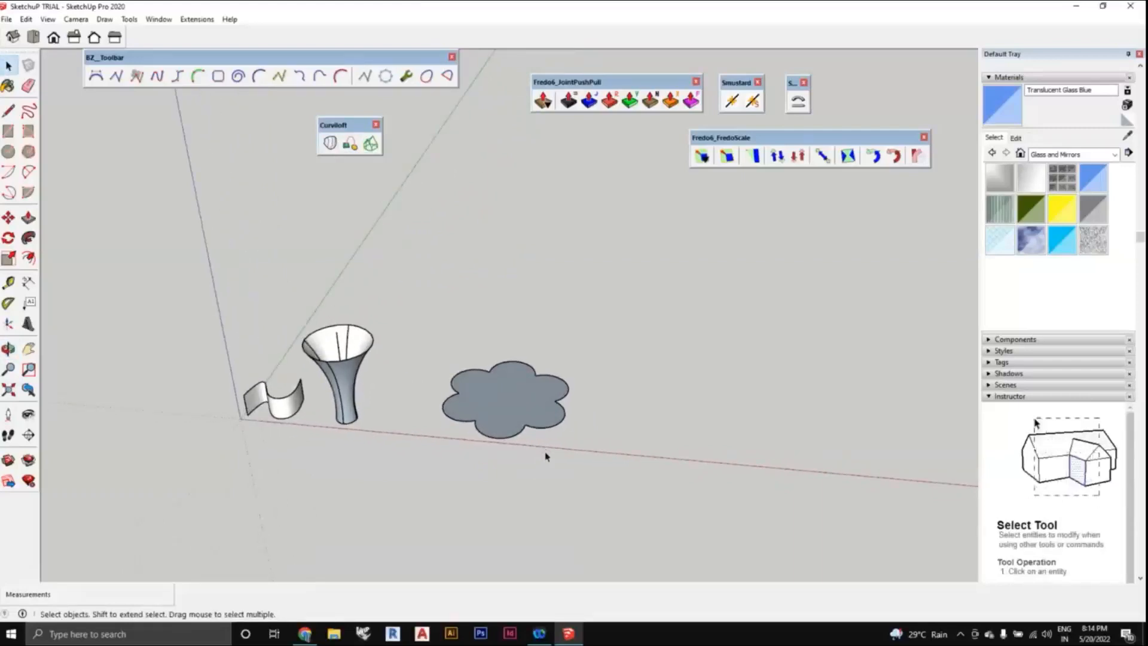
{"action": "middle_click_drag", "start_coordinate": [545, 456], "coordinate": [586, 464]}
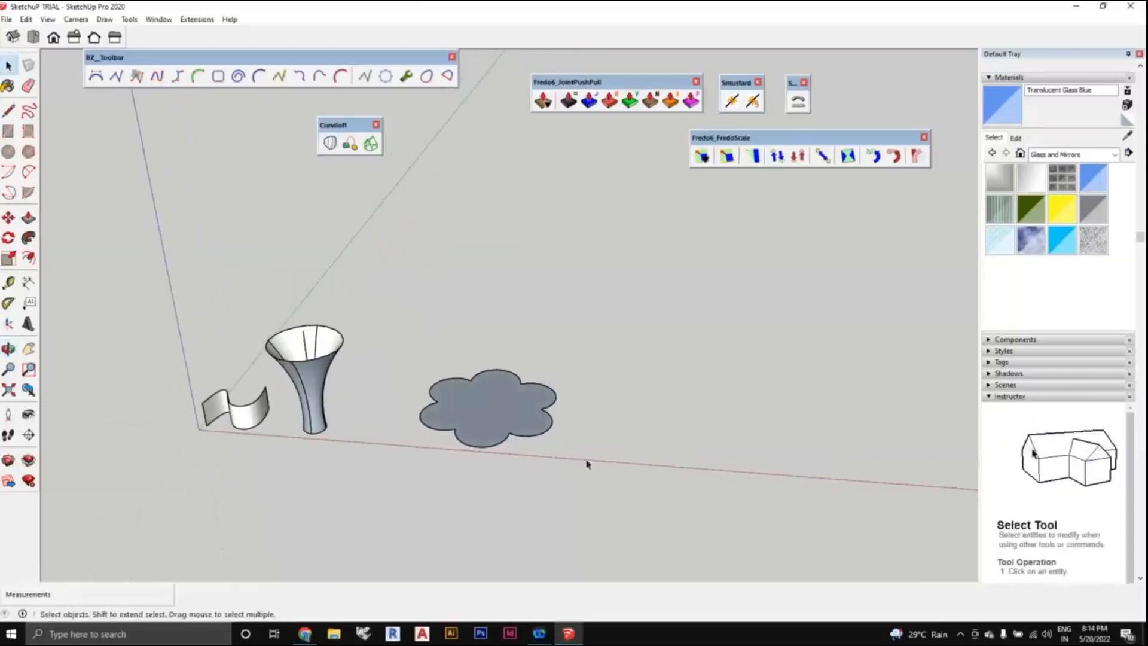
{"action": "left_click_drag", "start_coordinate": [415, 351], "coordinate": [413, 350]}
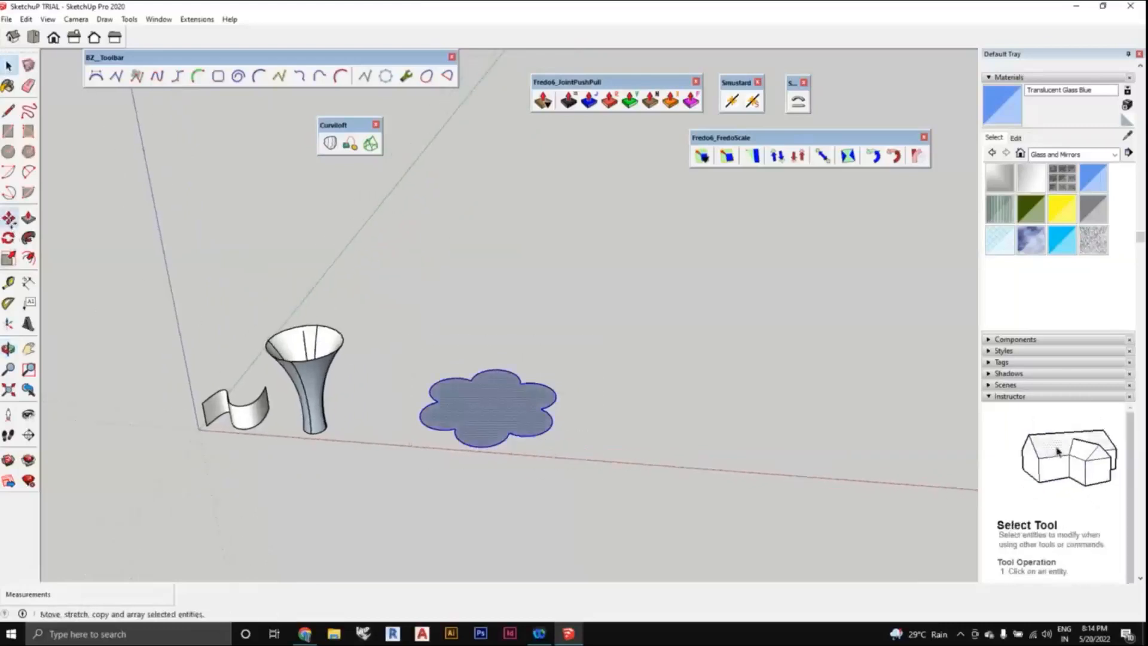
{"action": "left_click", "coordinate": [8, 217]}
{"action": "key", "text": "ctrl"}
{"action": "left_click", "coordinate": [509, 417]}
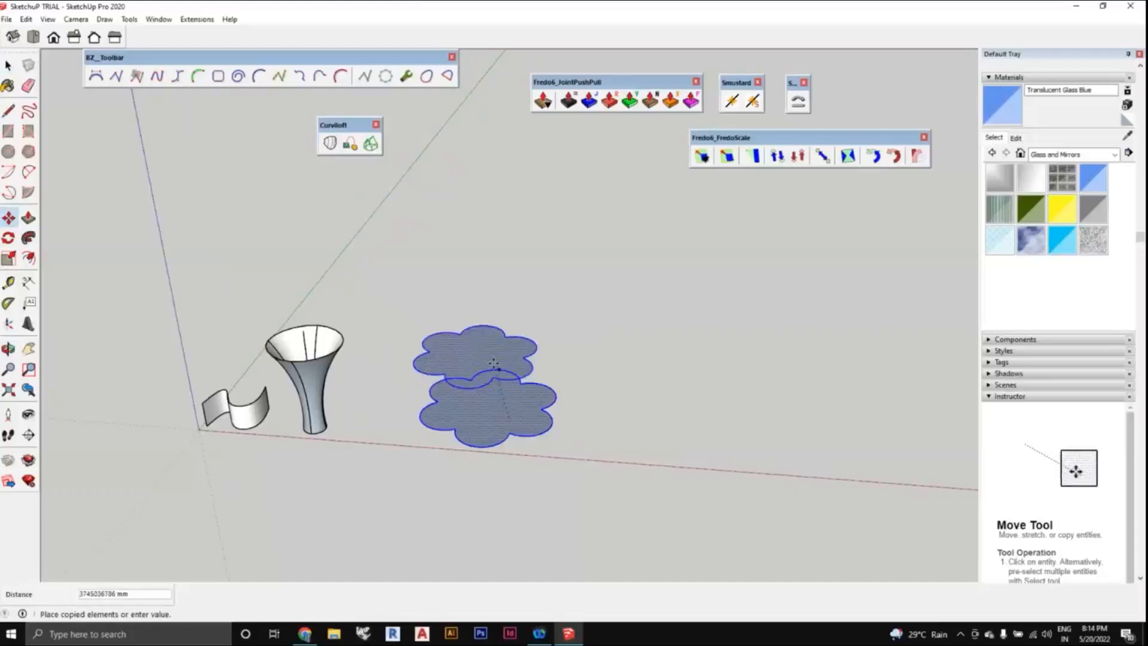
{"action": "mouse_move", "coordinate": [487, 303]}
{"action": "middle_mouse_down"}
{"action": "mouse_move", "coordinate": [482, 313]}
{"action": "mouse_move", "coordinate": [472, 304]}
{"action": "middle_mouse_up"}
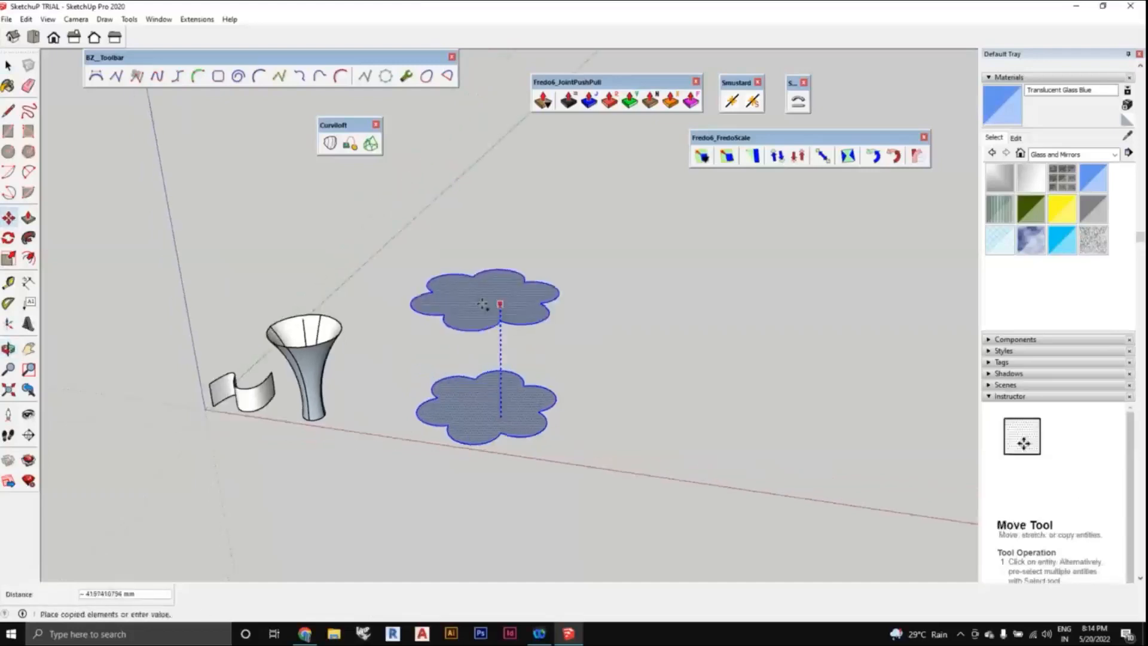
{"action": "left_click", "coordinate": [466, 300]}
- Scale the raised flower copy down uniformly about its center
{"action": "key", "text": "s"}
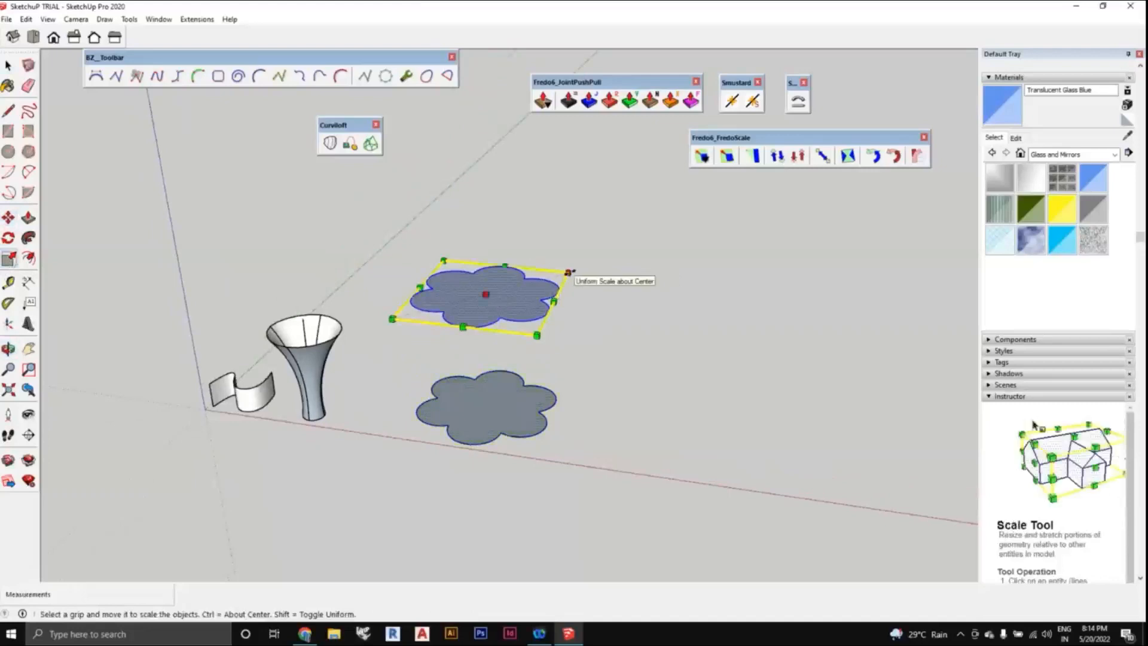
{"action": "left_click_drag", "start_coordinate": [568, 272], "coordinate": [538, 282]}
{"action": "key", "text": "space"}
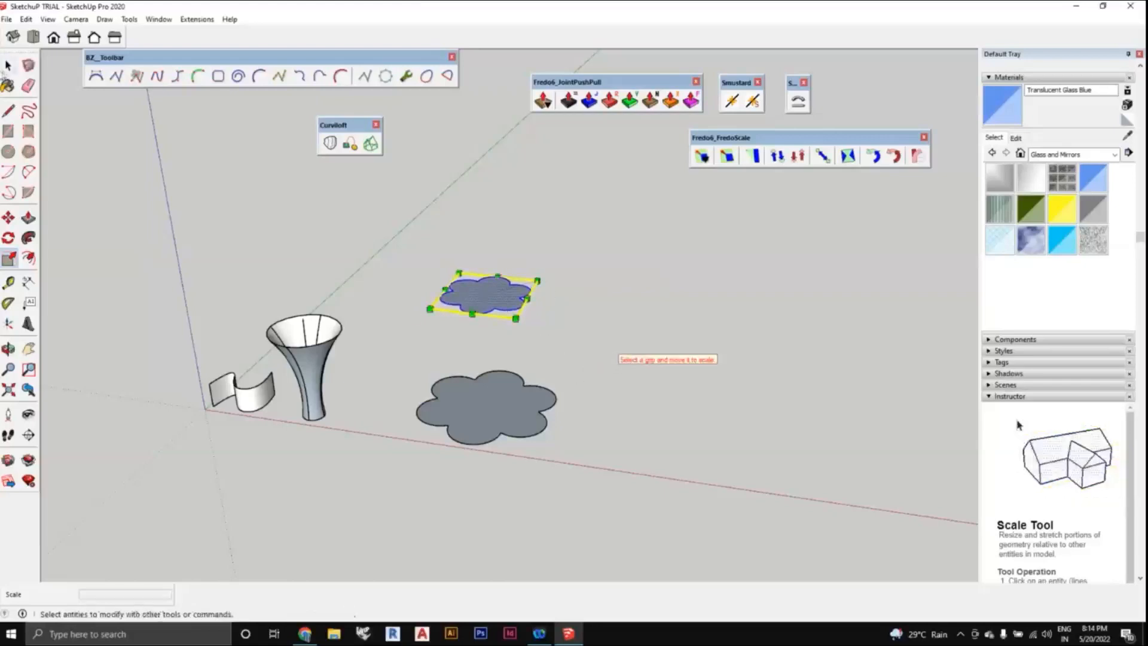
- Copy the full-size ground flower vertically to a level above the smaller flower as a third profile
{"action": "middle_click_drag", "start_coordinate": [592, 361], "coordinate": [464, 428]}
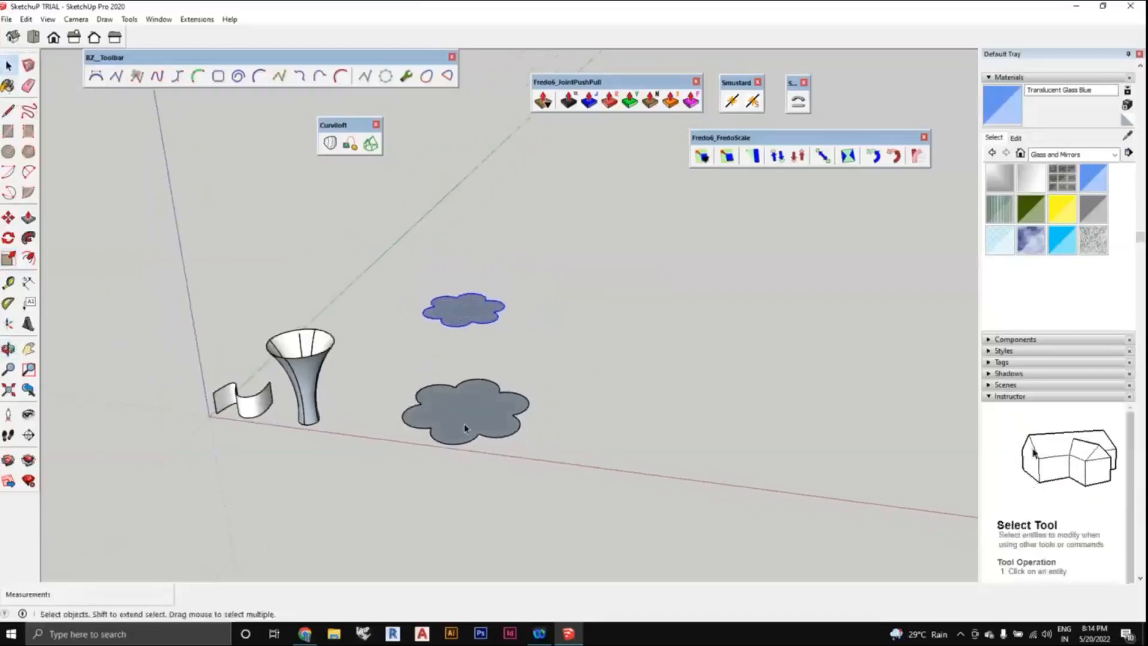
{"action": "left_click", "coordinate": [8, 218]}
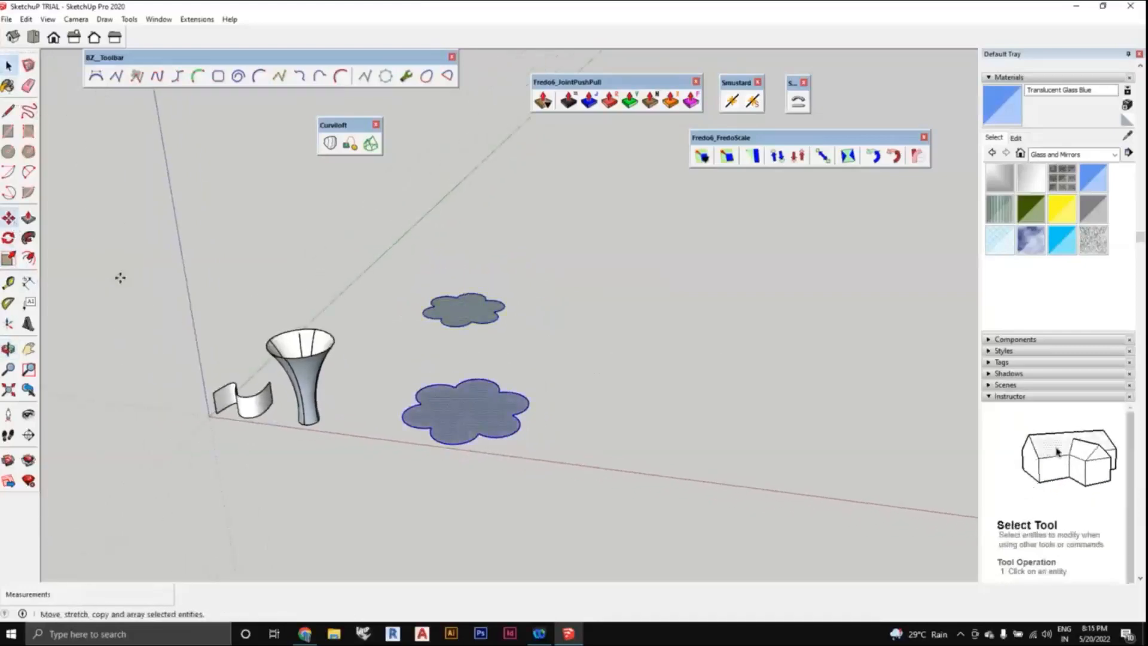
{"action": "left_click", "coordinate": [489, 432]}
{"action": "key", "text": "ctrl"}
{"action": "left_click", "coordinate": [486, 209]}
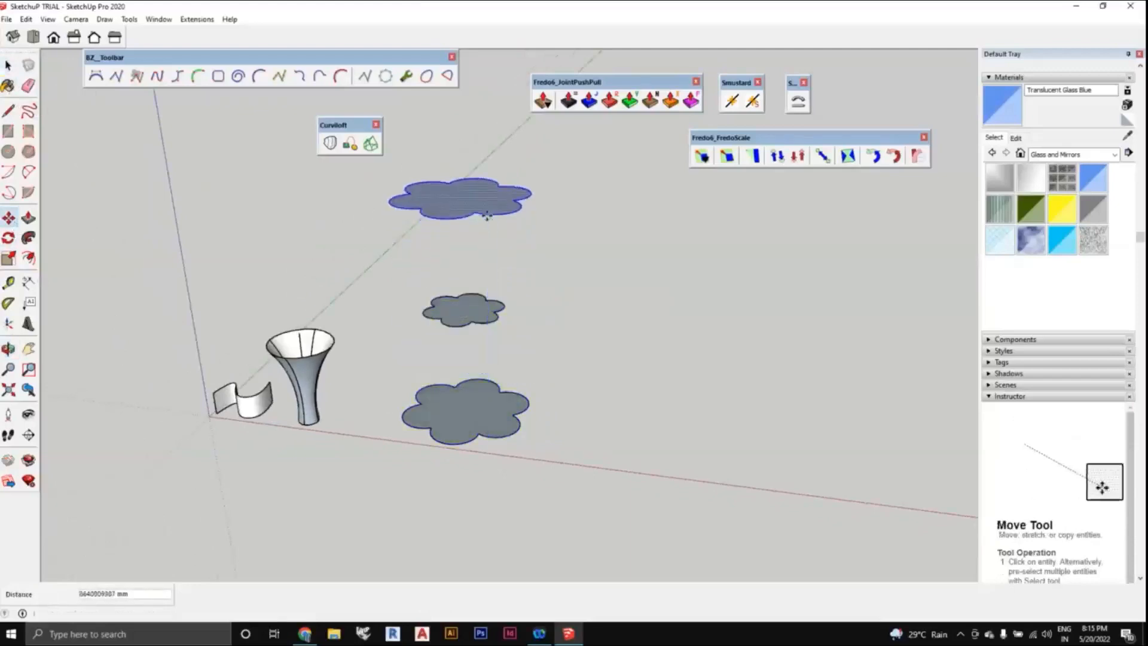
{"action": "left_click", "coordinate": [8, 65]}
{"action": "left_click", "coordinate": [591, 456]}
- Select all three stacked flower profiles and generate a Curviloft Loft by Spline preview through them
{"action": "scroll", "coordinate": [592, 457], "scroll_direction": "down", "scroll_amount": 1}
{"action": "middle_click_drag", "start_coordinate": [593, 461], "coordinate": [464, 266], "text": "shift"}
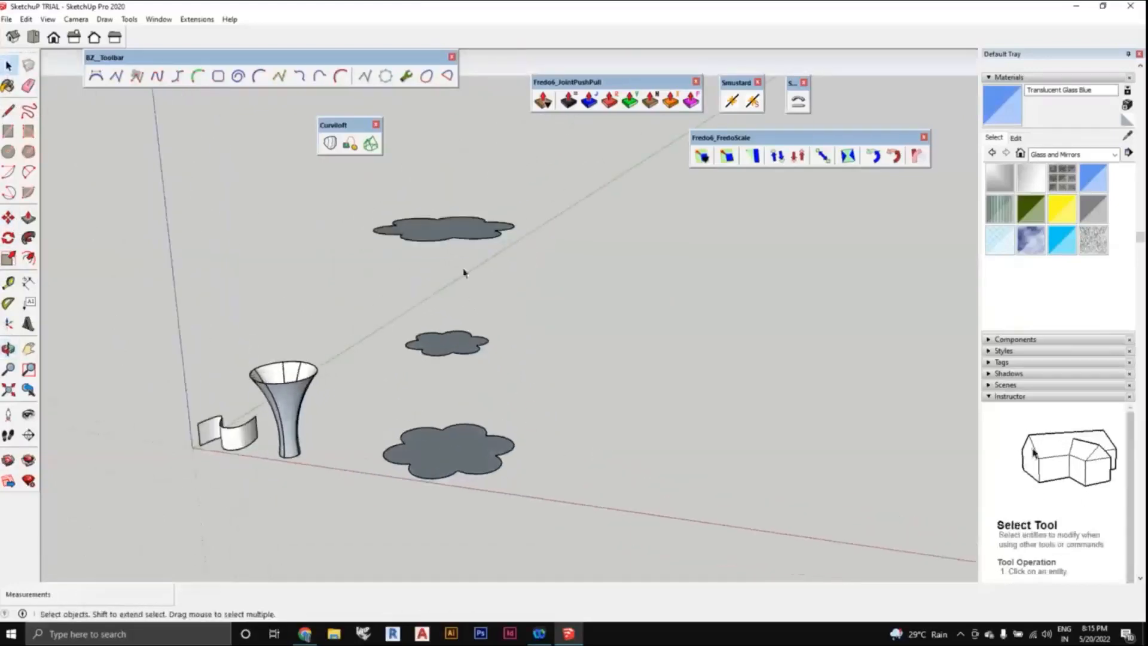
{"action": "middle_click_drag", "start_coordinate": [453, 311], "coordinate": [443, 244]}
{"action": "scroll", "coordinate": [446, 236], "scroll_direction": "up", "scroll_amount": 1}
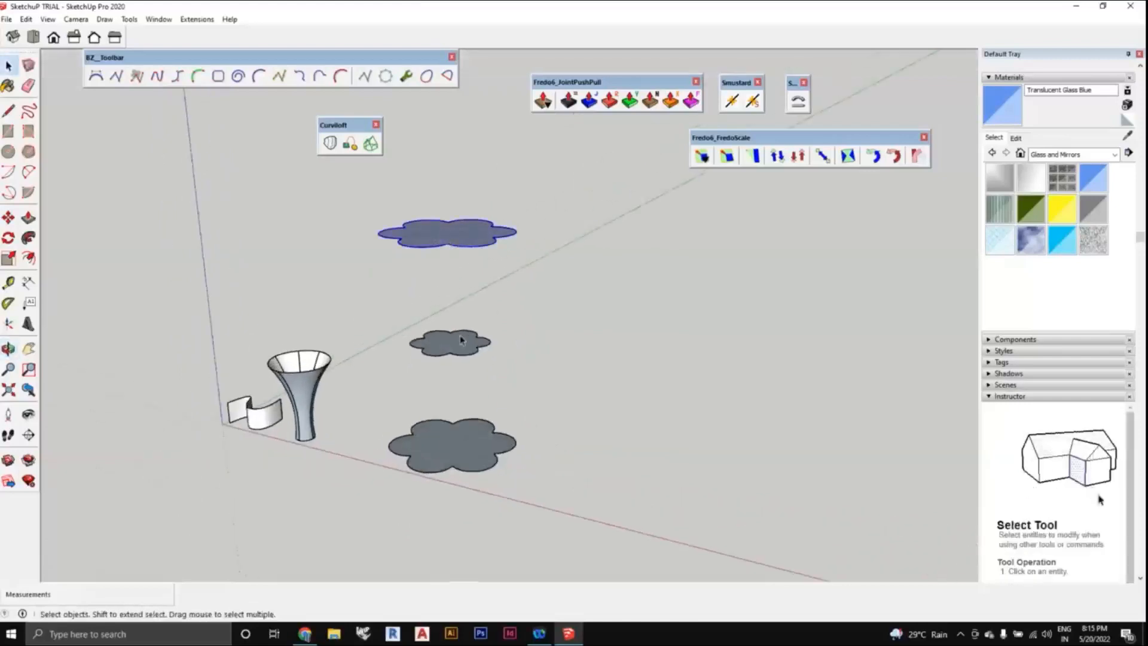
{"action": "scroll", "coordinate": [463, 352], "scroll_direction": "down", "scroll_amount": 3}
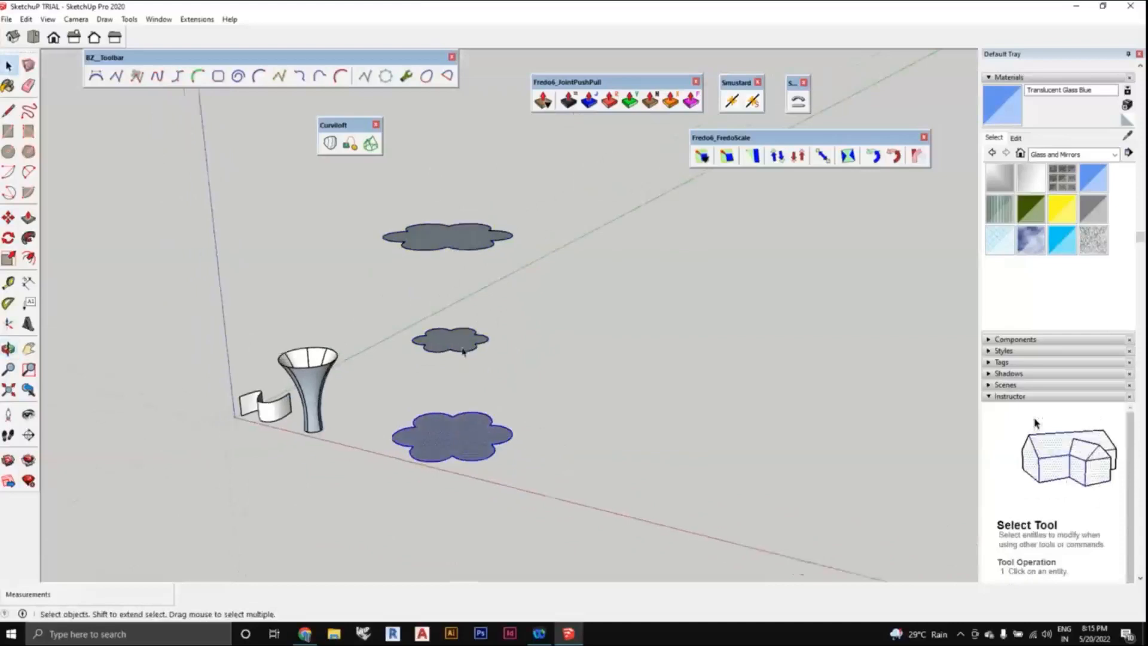
{"action": "middle_click_drag", "start_coordinate": [556, 365], "coordinate": [556, 431]}
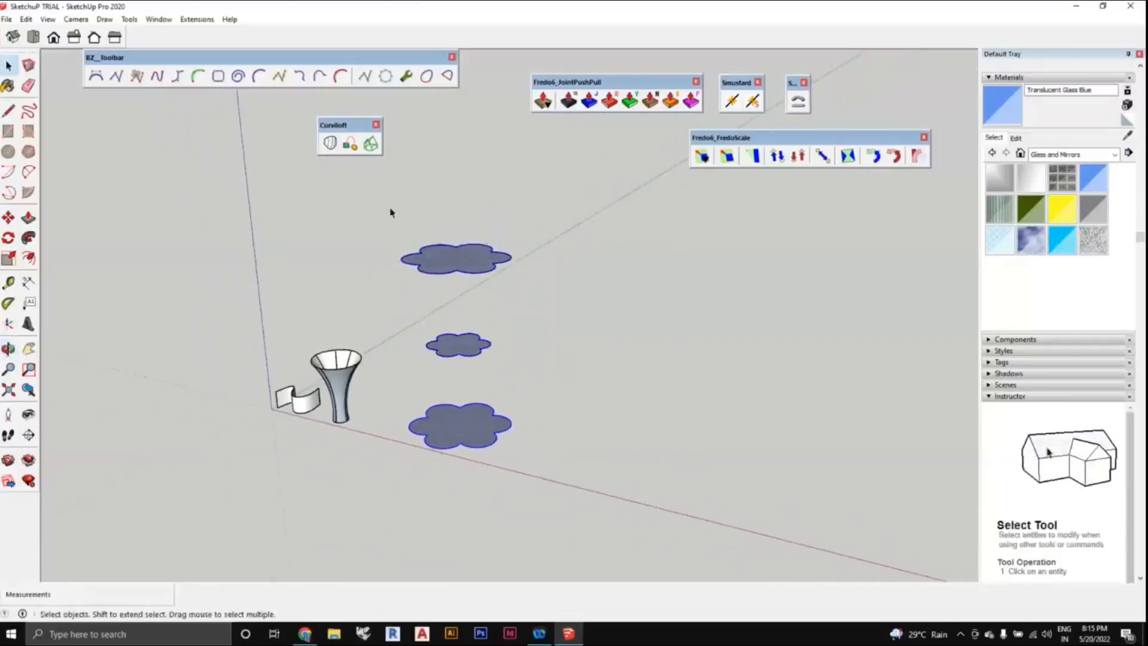
{"action": "left_click", "coordinate": [329, 144]}
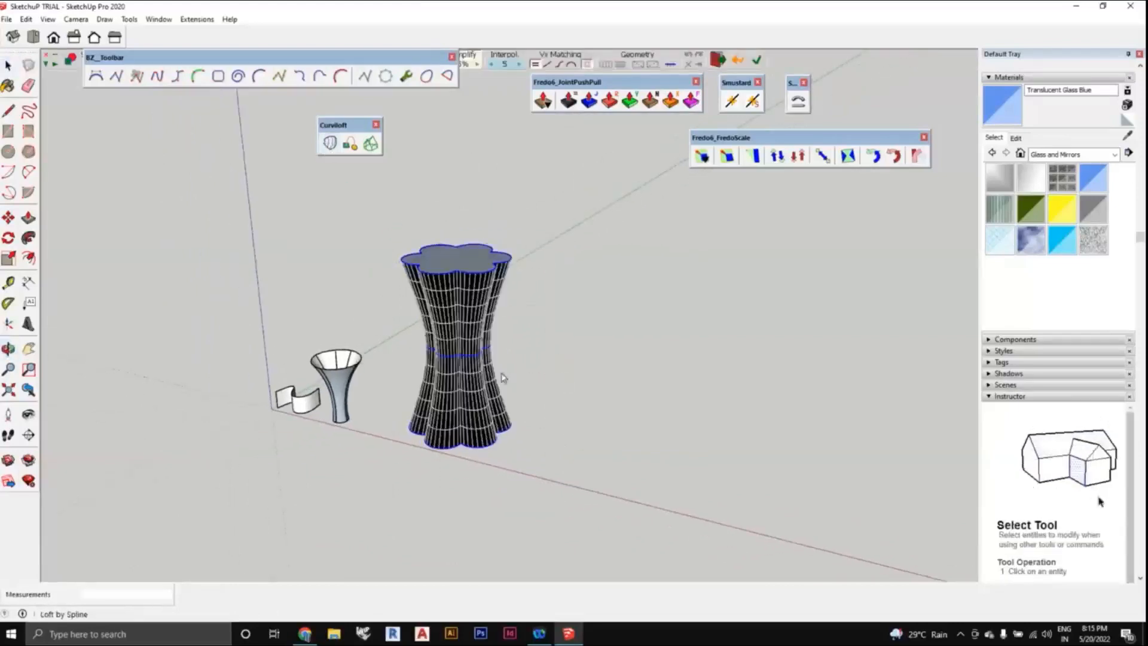
- Dock the floating BZ Toolbar and Fredo6 JointPushPull toolbars along the window edge to uncover the Curviloft options
{"action": "middle_click_drag", "start_coordinate": [663, 422], "coordinate": [538, 398]}
{"action": "middle_click_drag", "start_coordinate": [625, 441], "coordinate": [523, 348]}
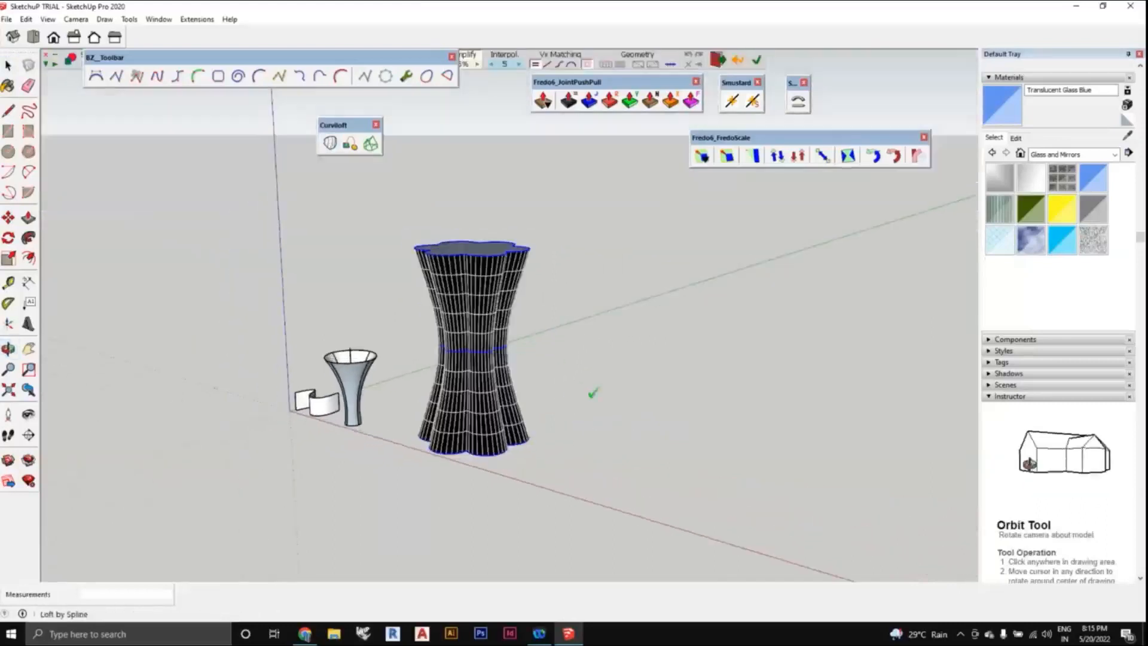
{"action": "middle_click_drag", "start_coordinate": [592, 393], "coordinate": [640, 377]}
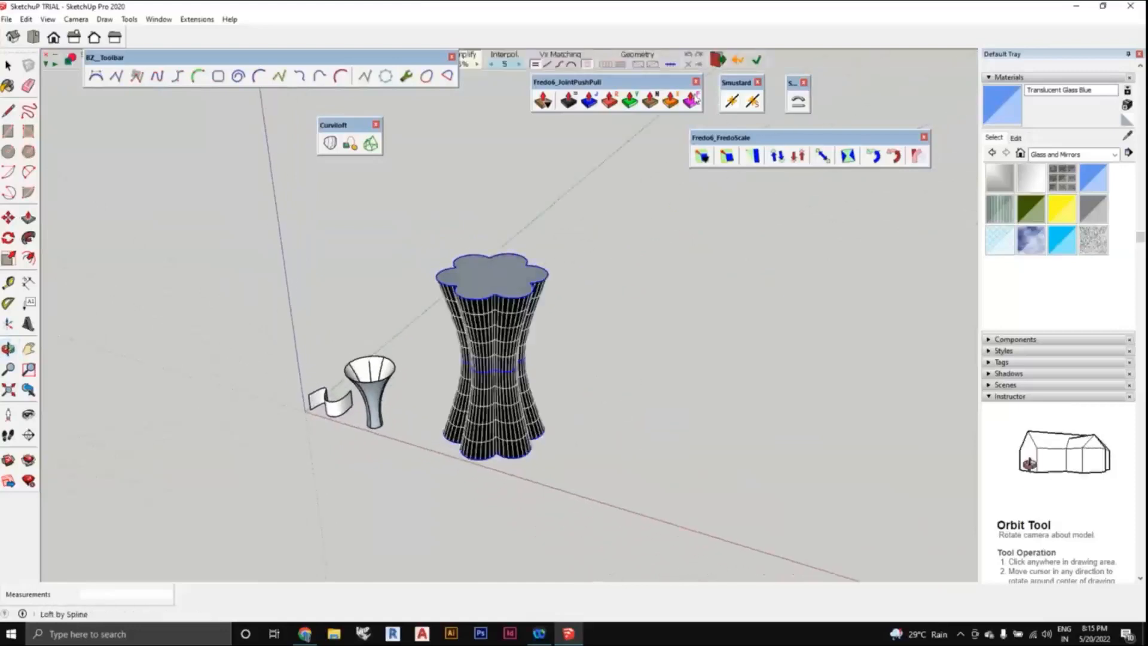
{"action": "double_click", "coordinate": [331, 62]}
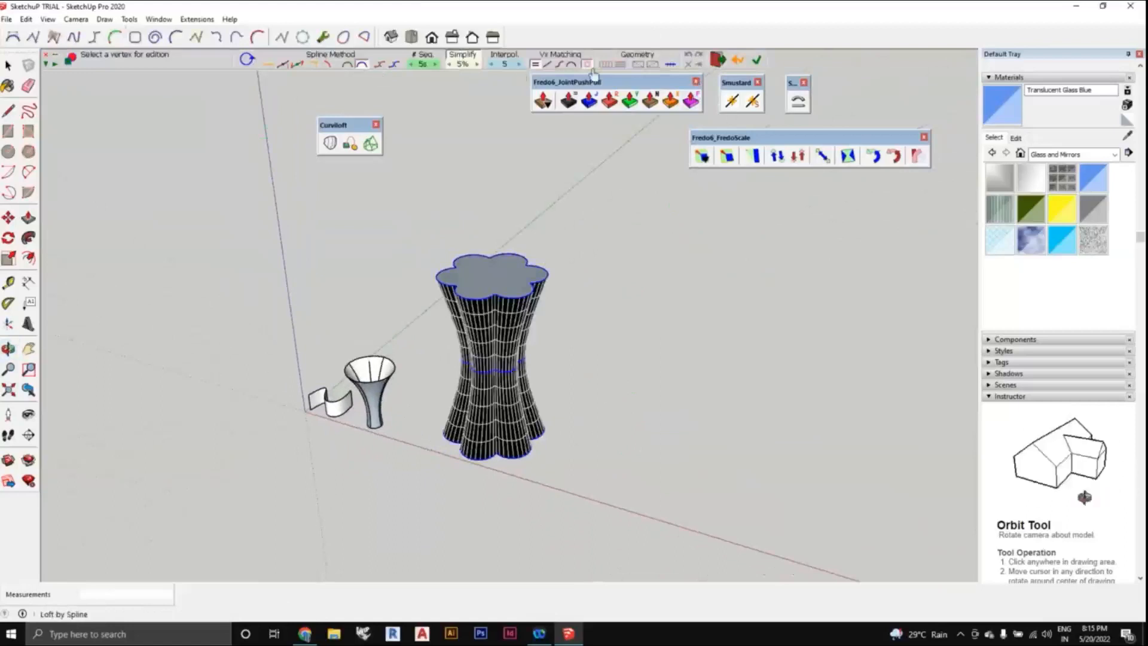
{"action": "left_click_drag", "start_coordinate": [599, 85], "coordinate": [874, 27]}
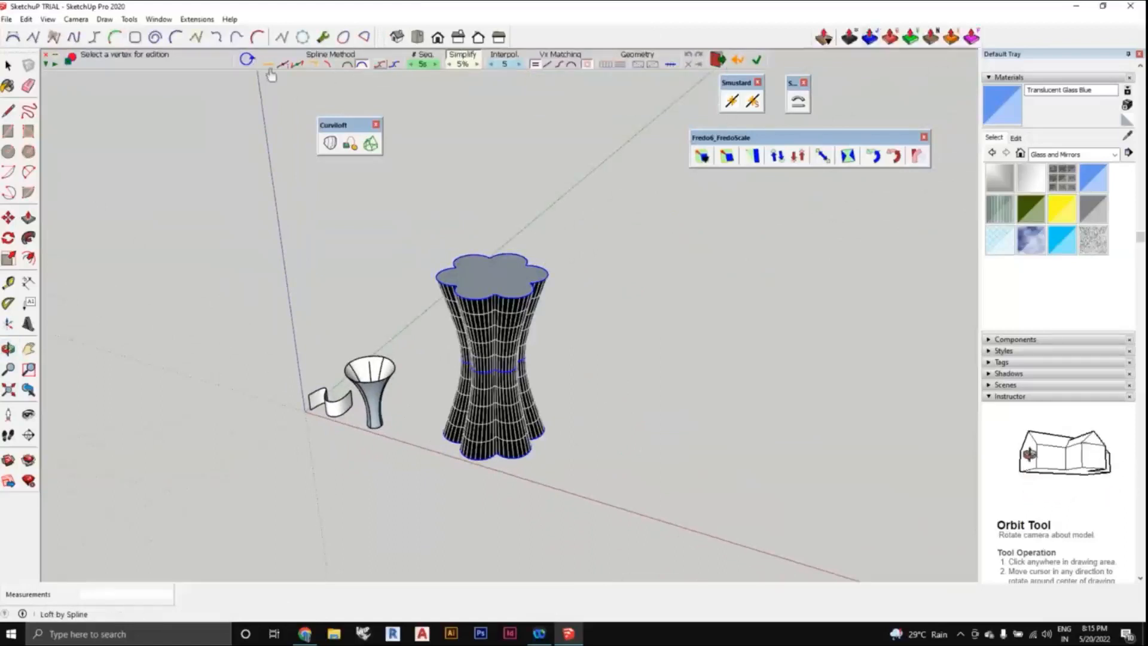
- Try the loft with the straight, Bezier Direct Contour to Contour (Method 1) and Bezier Respect tangency (Method 2) spline methods
{"action": "middle_click_drag", "start_coordinate": [535, 330], "coordinate": [600, 300]}
{"action": "middle_click_drag", "start_coordinate": [543, 327], "coordinate": [582, 320]}
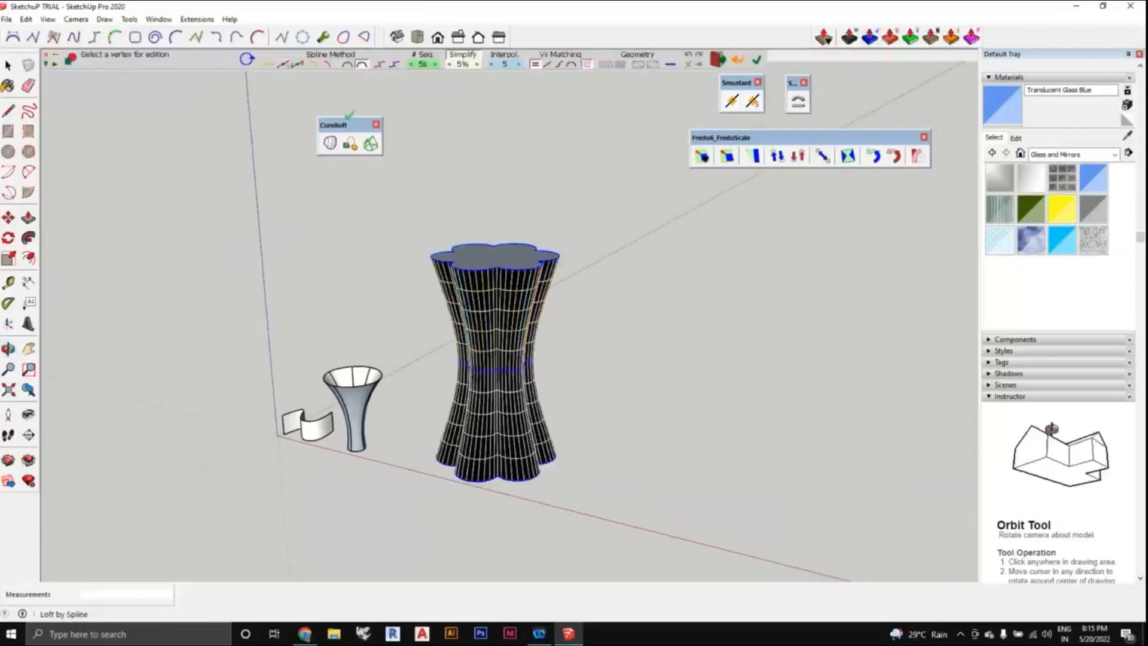
{"action": "scroll", "coordinate": [350, 115], "scroll_direction": "up", "scroll_amount": 1}
{"action": "left_click", "coordinate": [270, 66]}
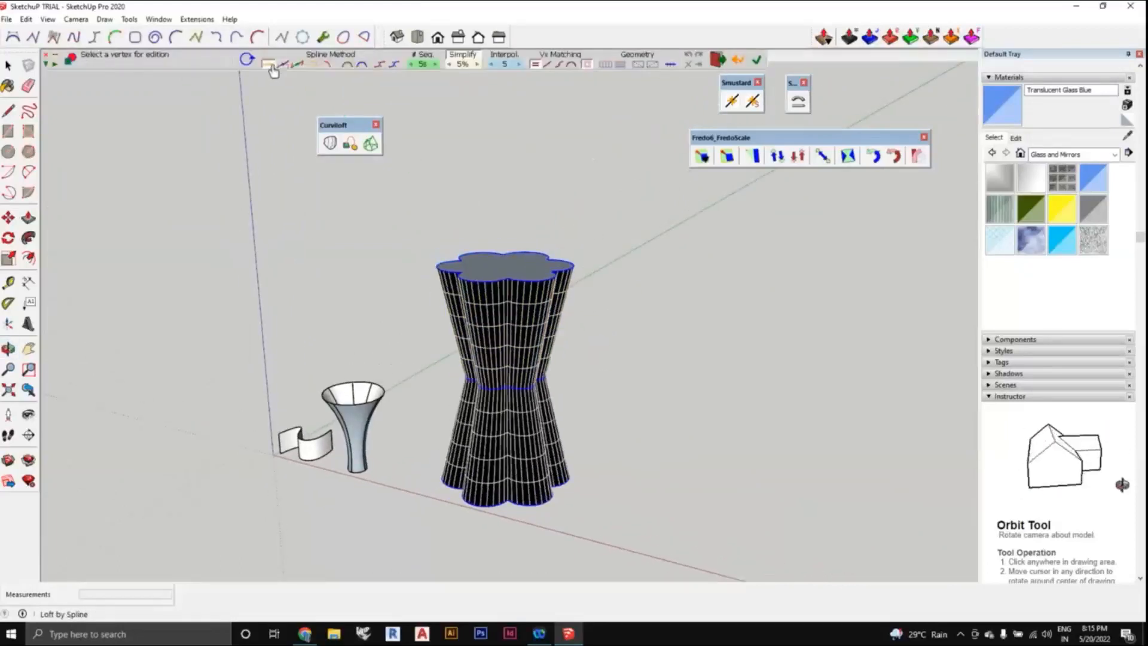
{"action": "left_click", "coordinate": [282, 63]}
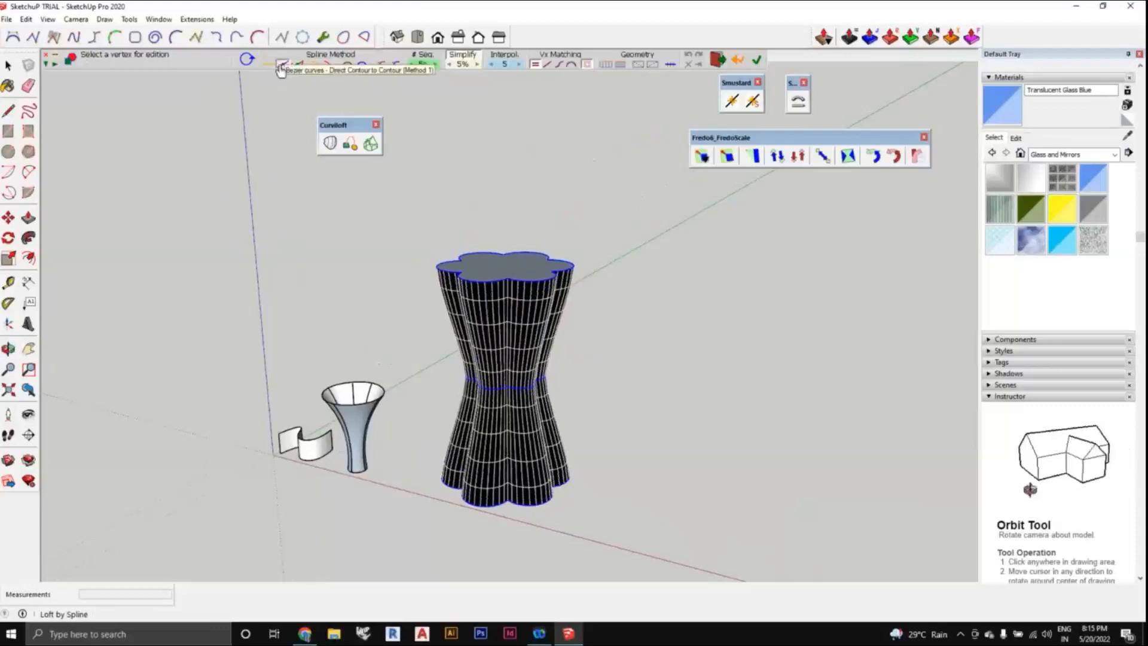
{"action": "middle_click_drag", "start_coordinate": [503, 225], "coordinate": [296, 65]}
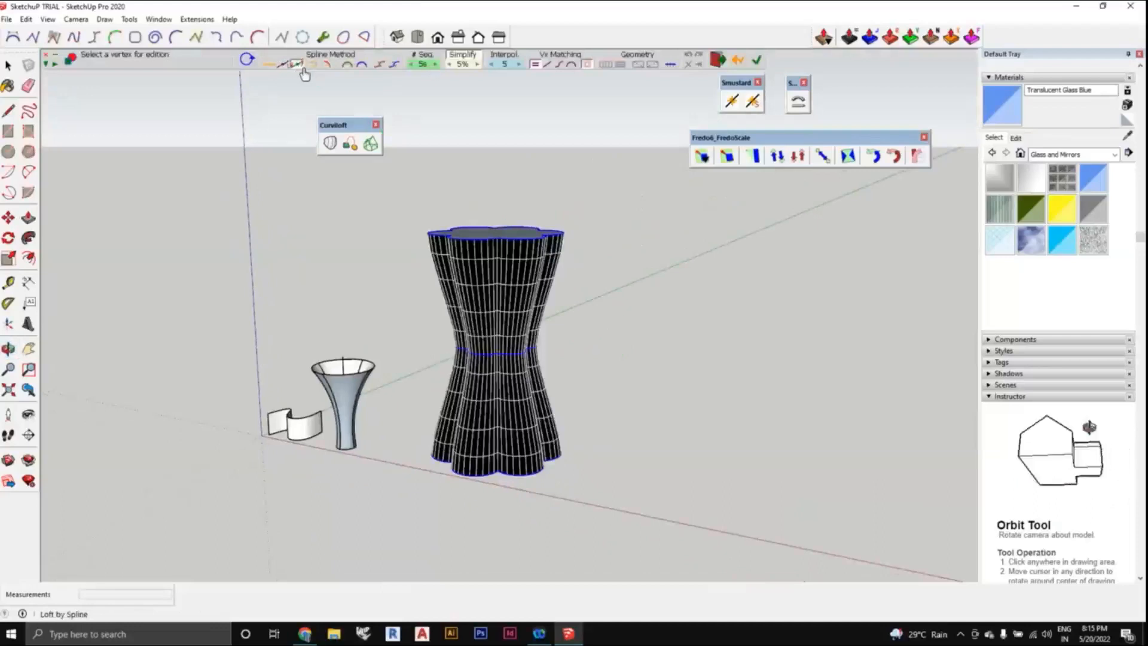
- Try the loft with the 10-segment curved, single Cubic Bezier smooth junction and 15-segment spline methods
{"action": "left_click", "coordinate": [311, 66]}
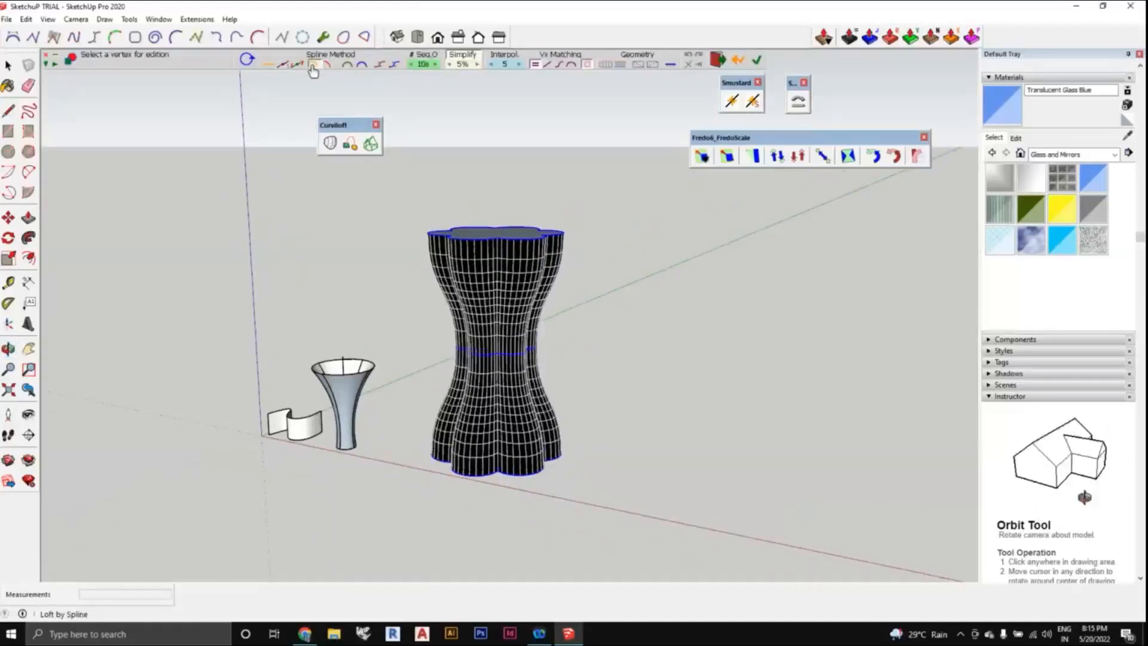
{"action": "scroll", "coordinate": [561, 311], "scroll_direction": "down", "scroll_amount": 1}
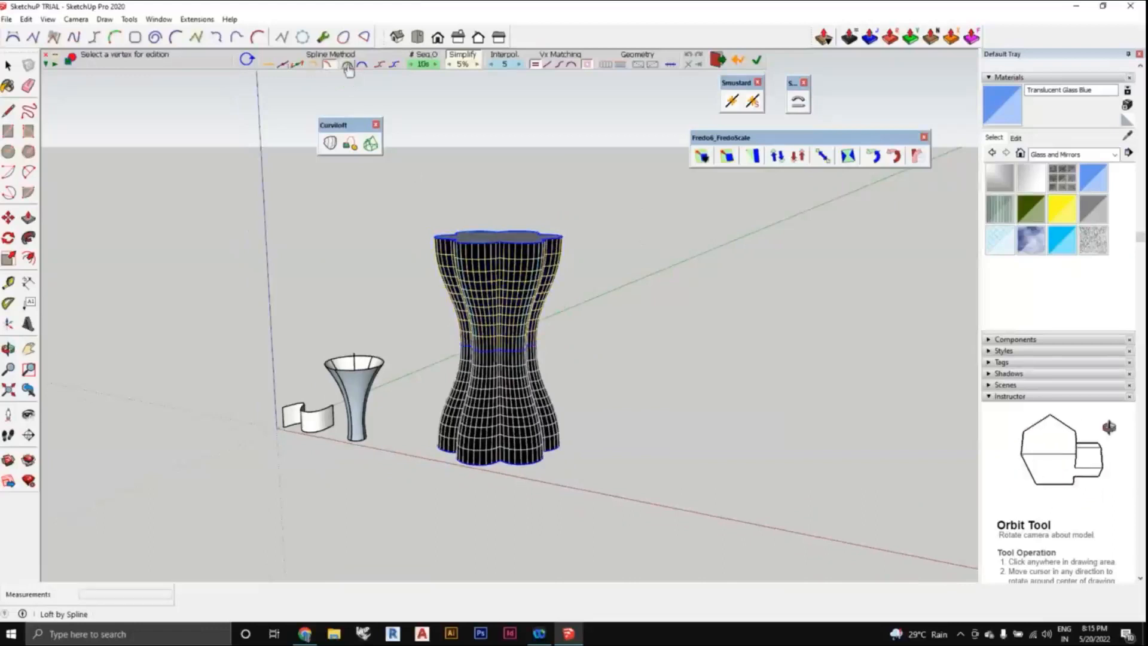
{"action": "left_click", "coordinate": [347, 65]}
{"action": "left_click", "coordinate": [362, 66]}
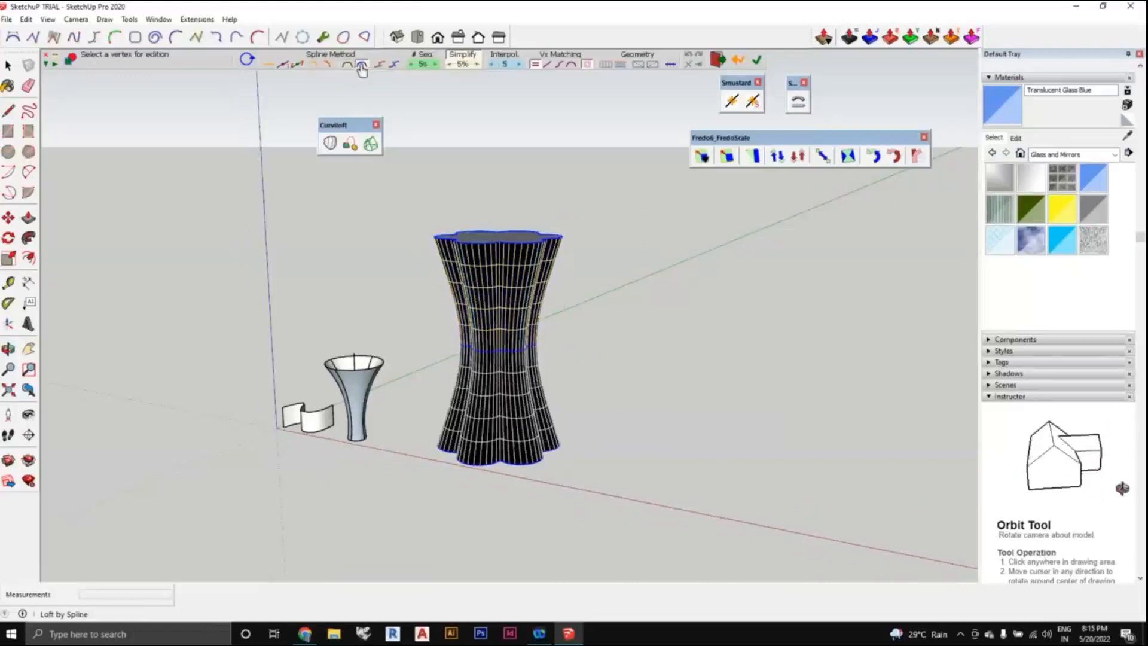
{"action": "left_click", "coordinate": [390, 67]}
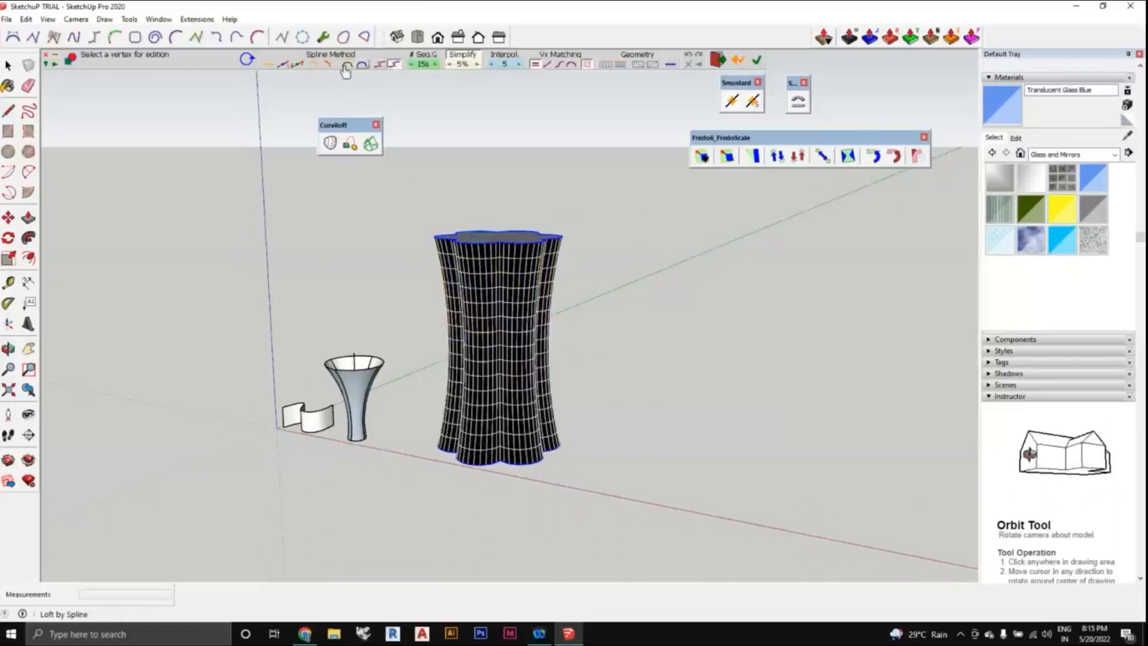
{"action": "left_click", "coordinate": [313, 66]}
{"action": "middle_click_drag", "start_coordinate": [509, 273], "coordinate": [556, 341]}
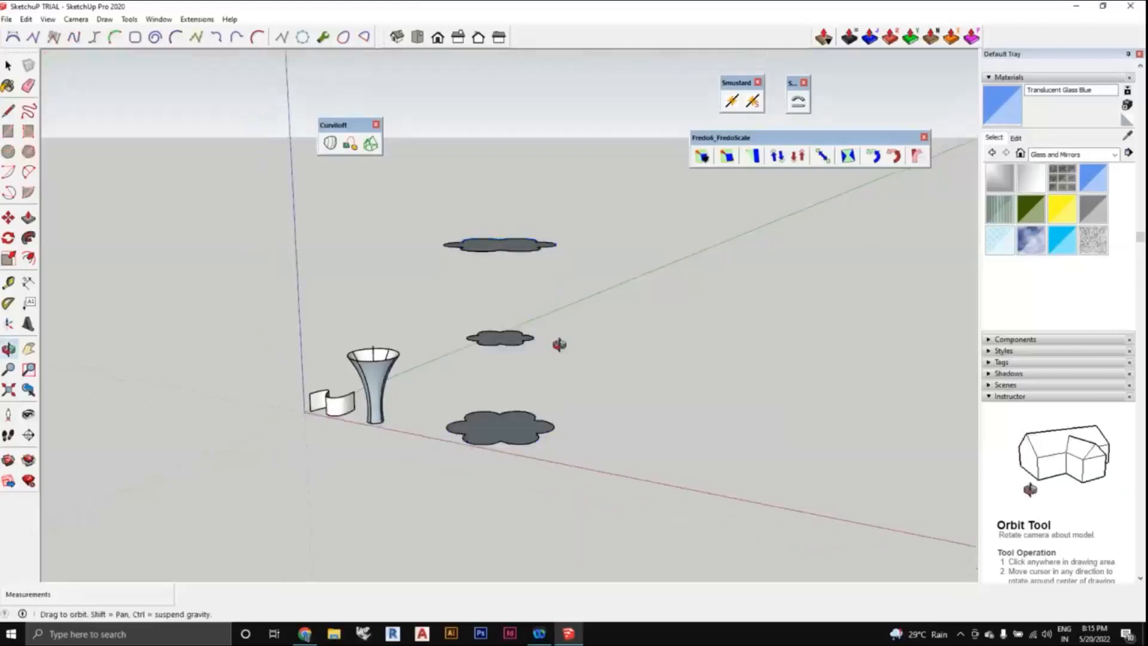
- Compare the Method 1 Bezier loft with the second 10-segment curve and the single Cubic Bezier smooth junction
{"action": "left_click", "coordinate": [287, 65]}
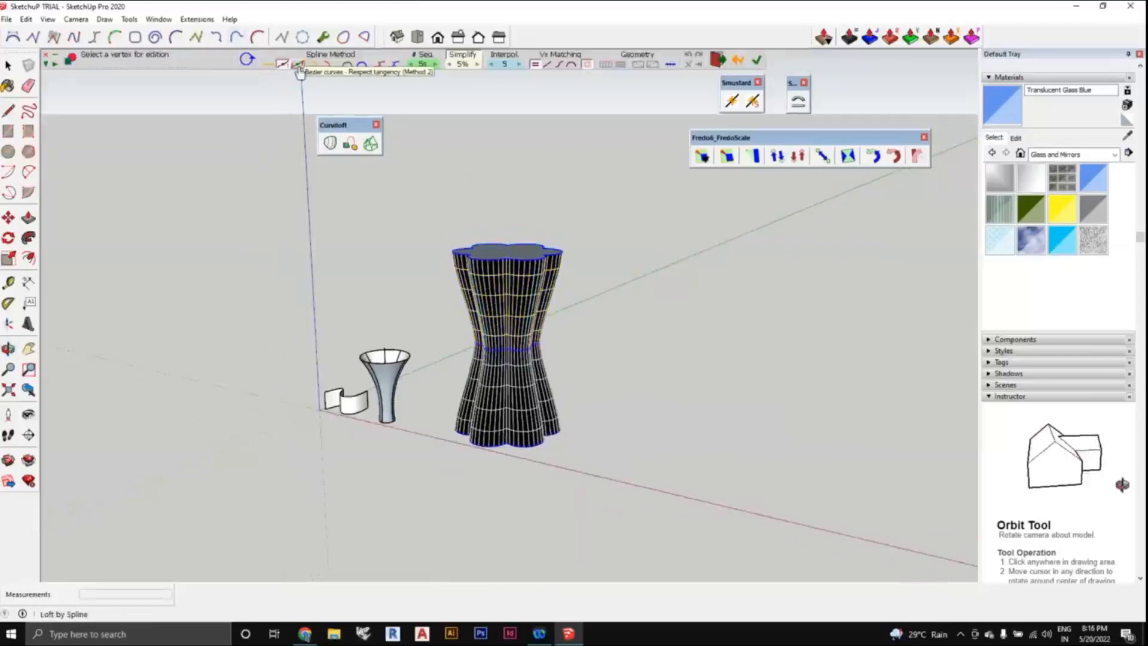
{"action": "left_click", "coordinate": [328, 65]}
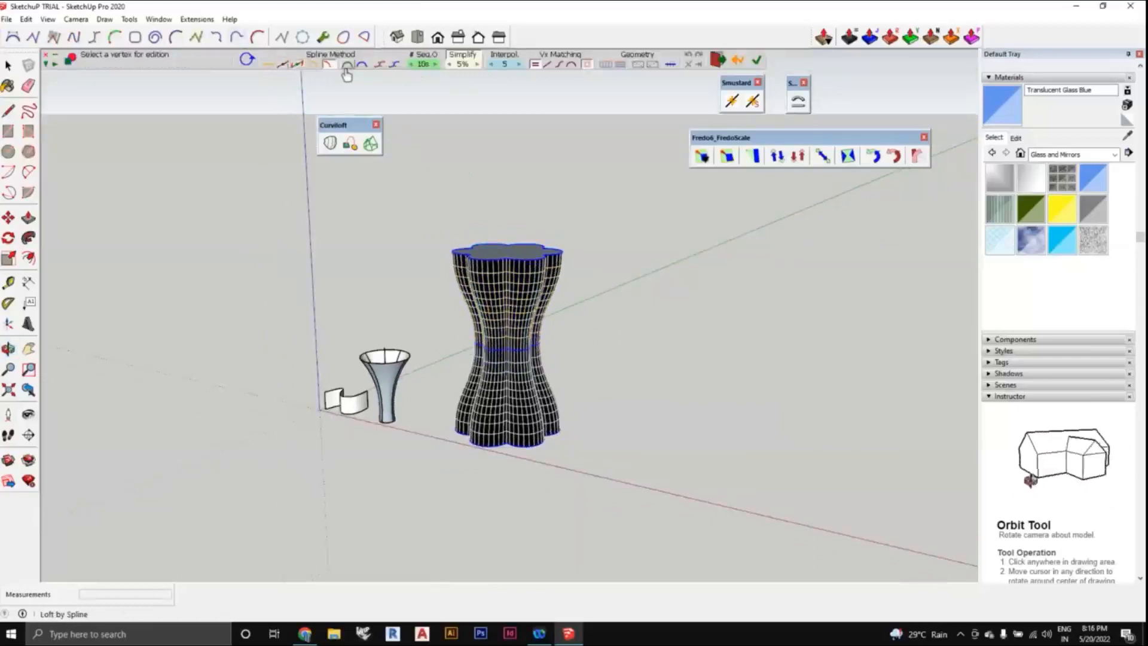
{"action": "left_click", "coordinate": [347, 66]}
{"action": "left_click", "coordinate": [361, 67]}
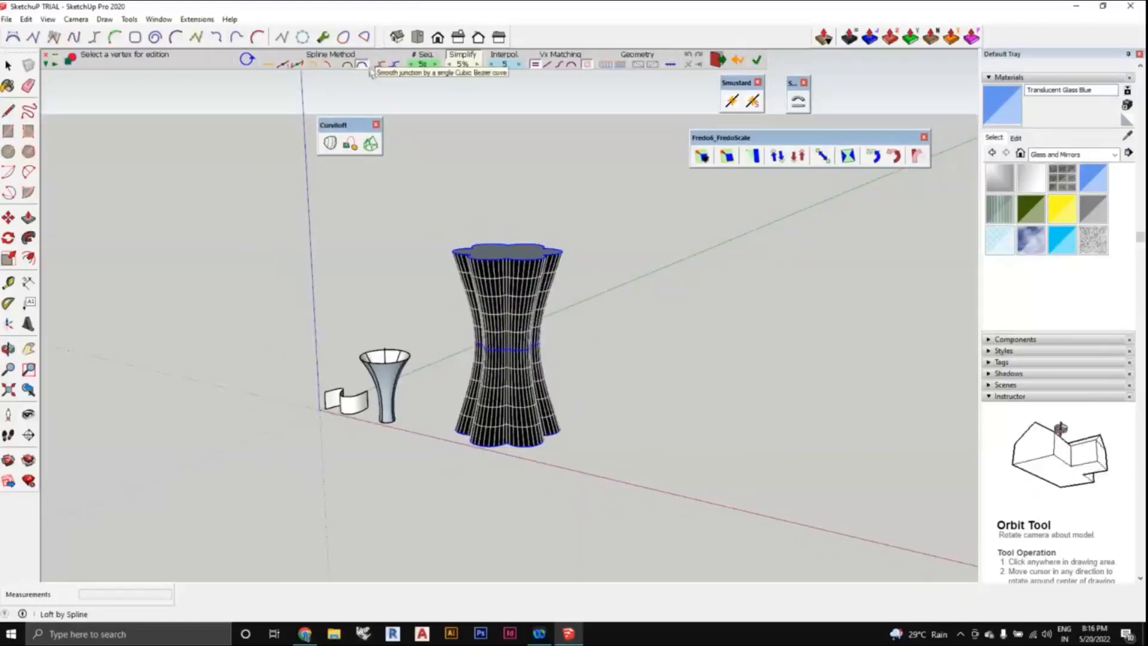
- Set the flower loft's spline method to the first 10-segment curved option (Seq.O)
{"action": "left_click", "coordinate": [272, 66]}
{"action": "left_click", "coordinate": [298, 66]}
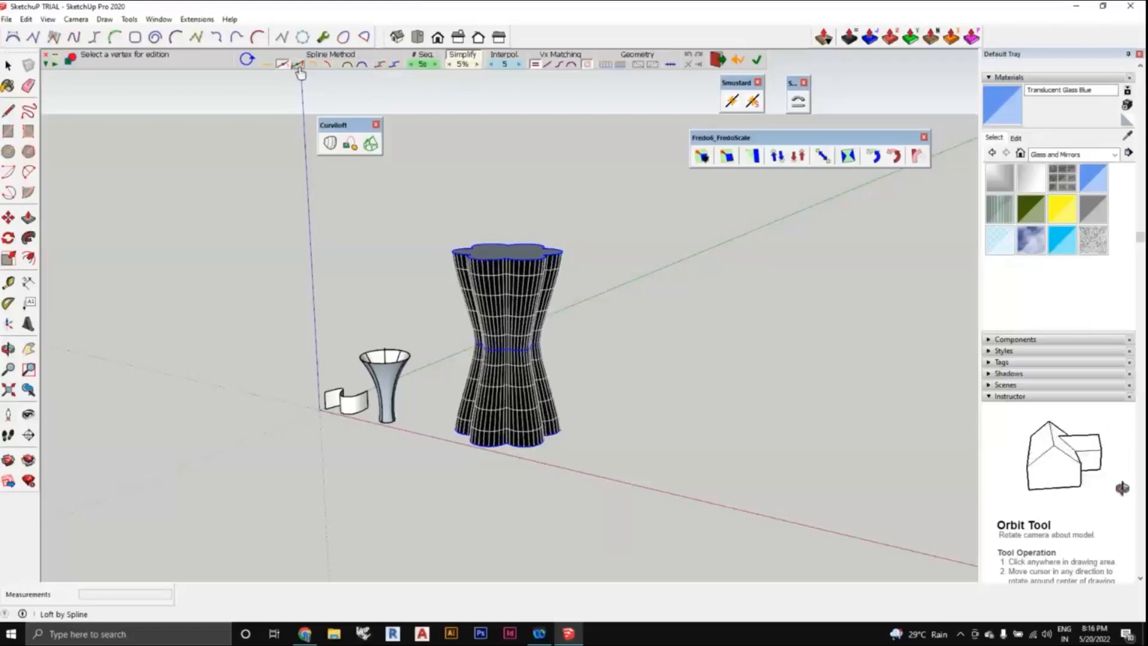
{"action": "left_click", "coordinate": [316, 68]}
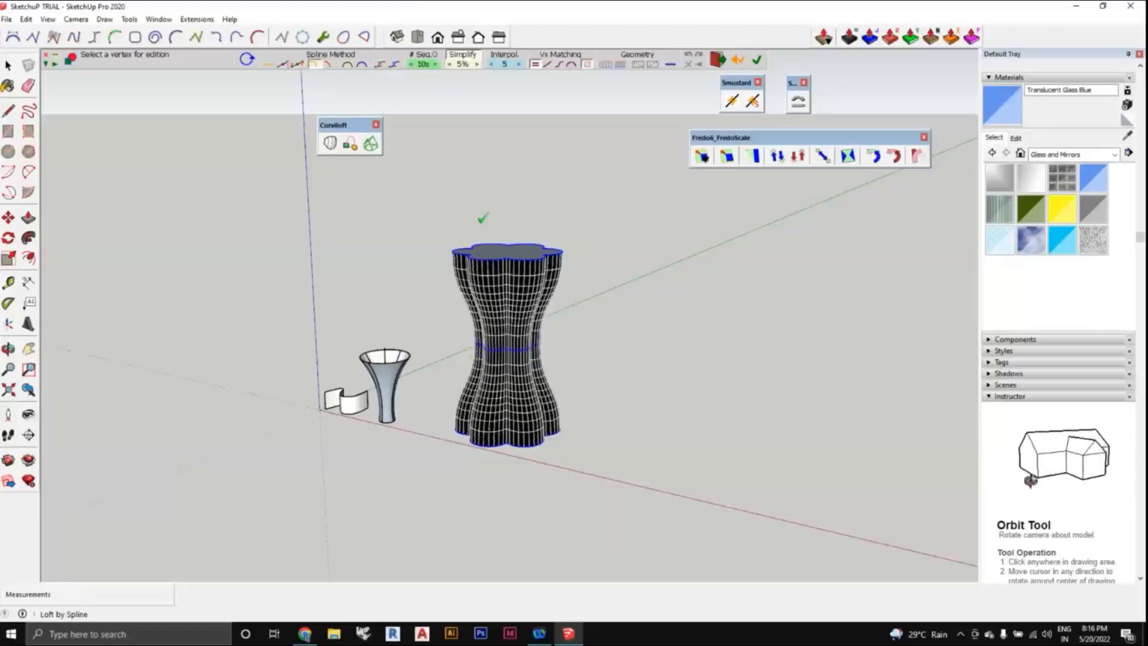
{"action": "middle_click_drag", "start_coordinate": [559, 317], "coordinate": [585, 284]}
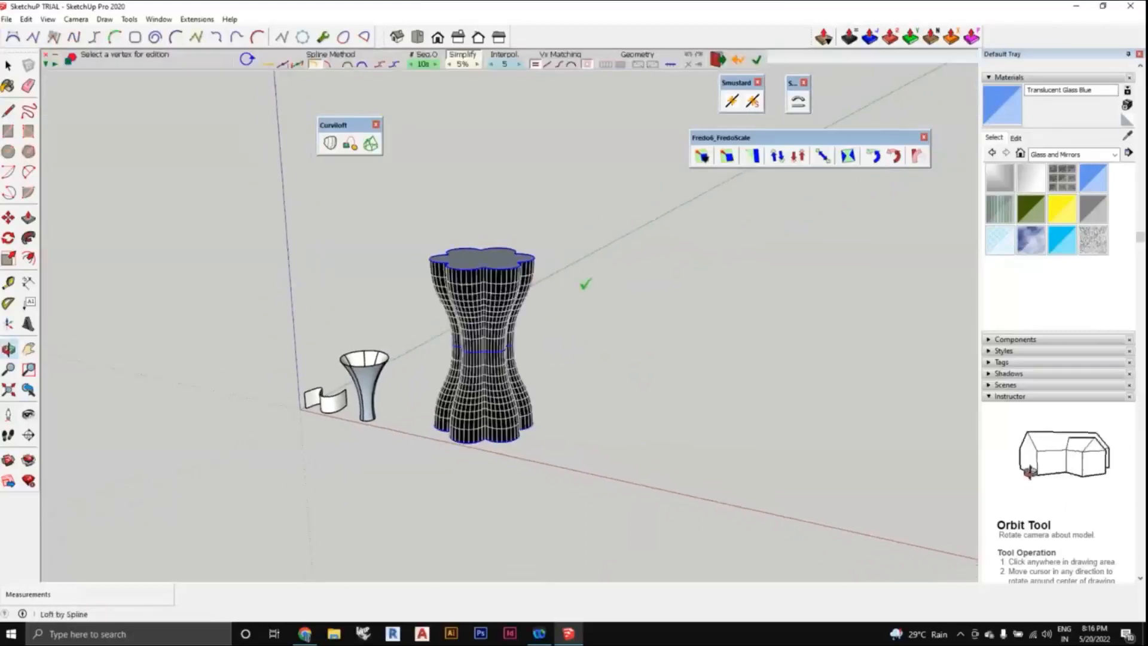
- Twist the flower loft's upper junction by raising its 15° rotation value to 4
{"action": "middle_click_drag", "start_coordinate": [553, 350], "coordinate": [482, 323]}
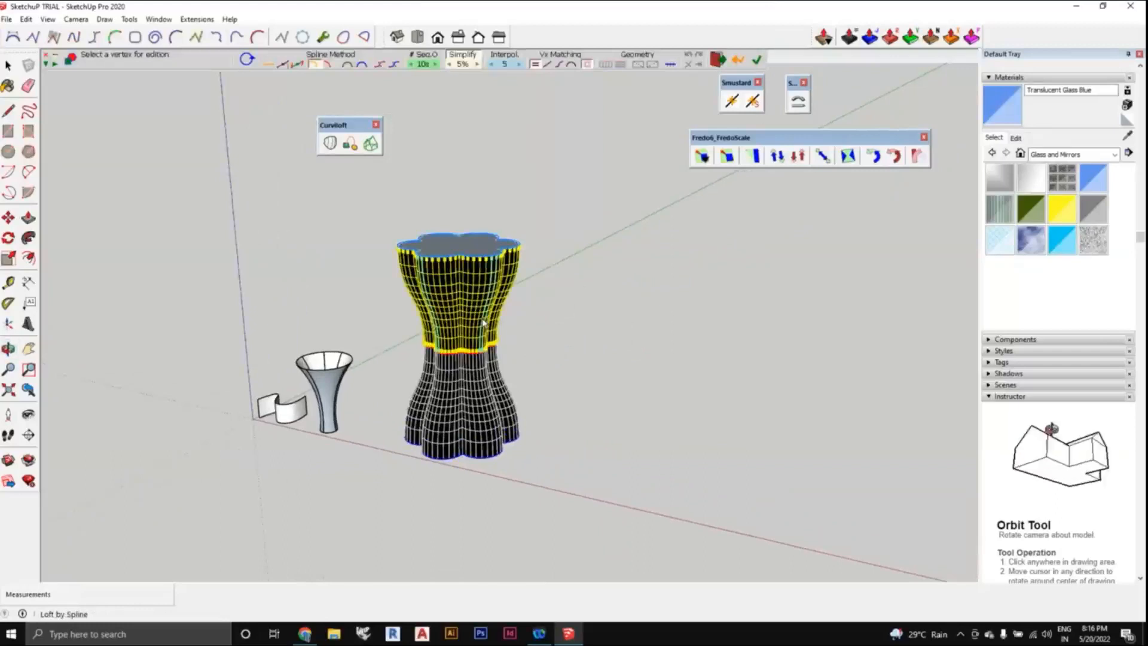
{"action": "mouse_move", "coordinate": [483, 323]}
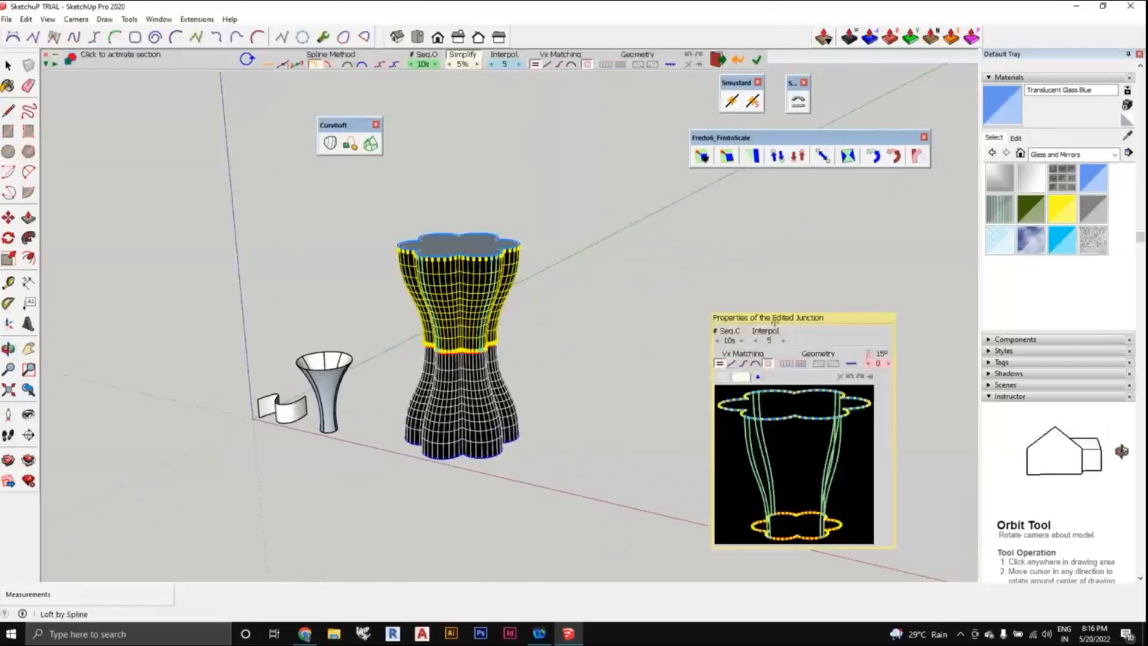
{"action": "left_click_drag", "start_coordinate": [774, 321], "coordinate": [767, 274]}
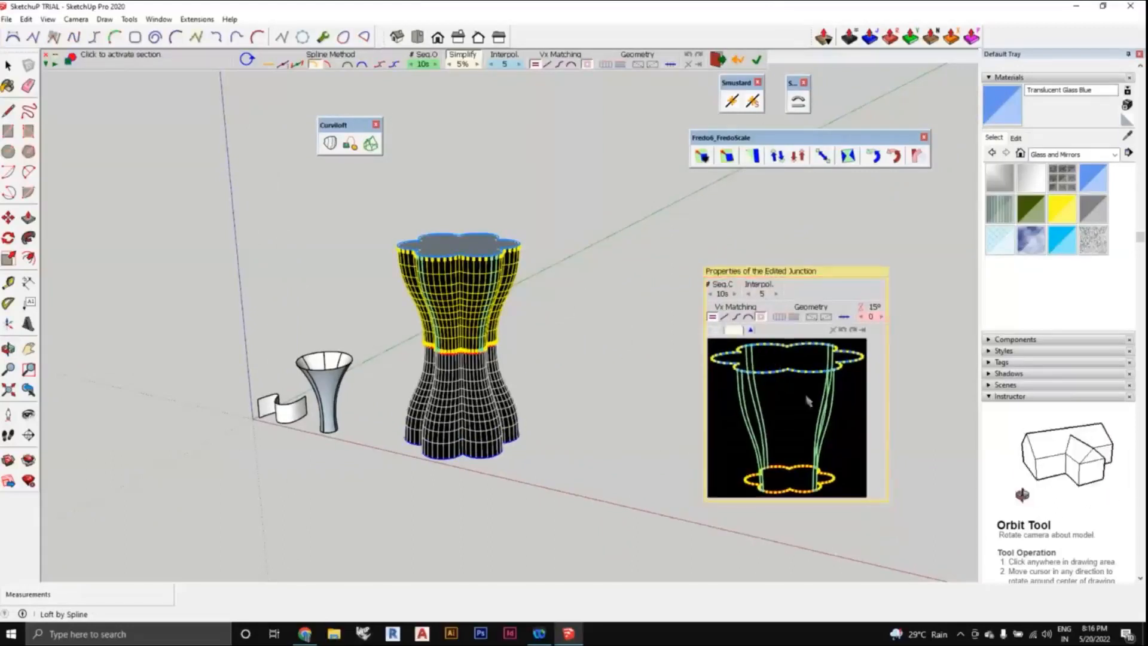
{"action": "left_click", "coordinate": [881, 318]}
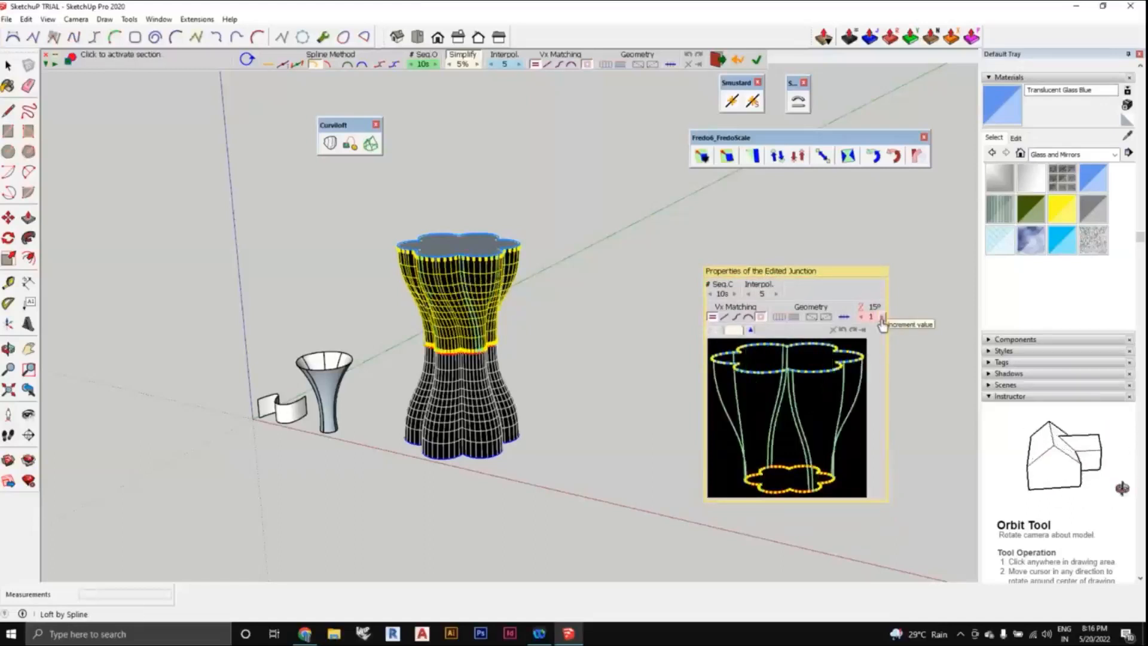
{"action": "left_click", "coordinate": [882, 318]}
{"action": "left_click", "coordinate": [881, 318]}
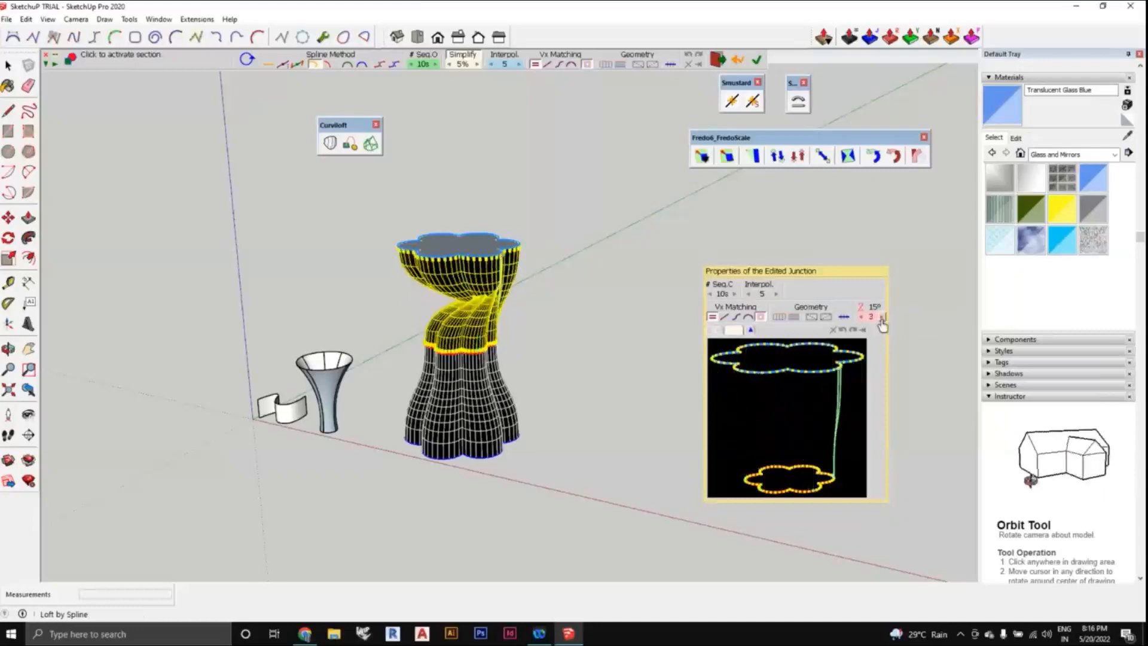
{"action": "left_click", "coordinate": [881, 318]}
{"action": "middle_click_drag", "start_coordinate": [452, 351], "coordinate": [549, 382]}
{"action": "scroll", "coordinate": [869, 339], "scroll_direction": "up", "scroll_amount": 2}
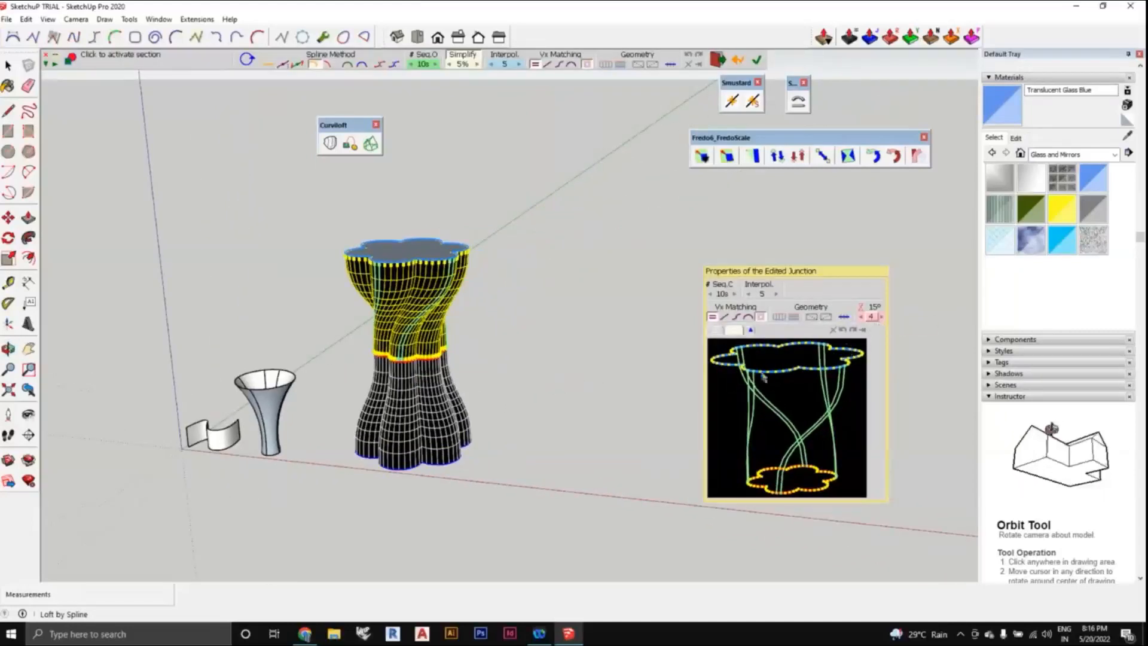
- Twist the loft's lower junction by four 15° increments and generate the loft
{"action": "left_click", "coordinate": [409, 407]}
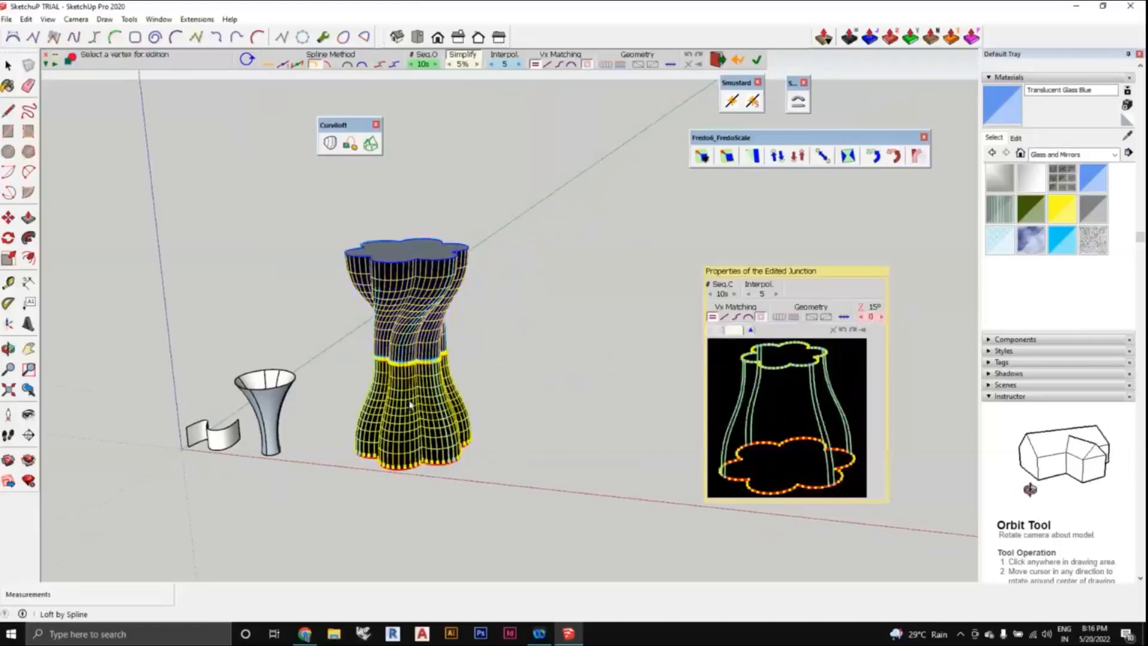
{"action": "left_click", "coordinate": [881, 317]}
{"action": "left_click", "coordinate": [882, 317]}
{"action": "left_click", "coordinate": [882, 317]}
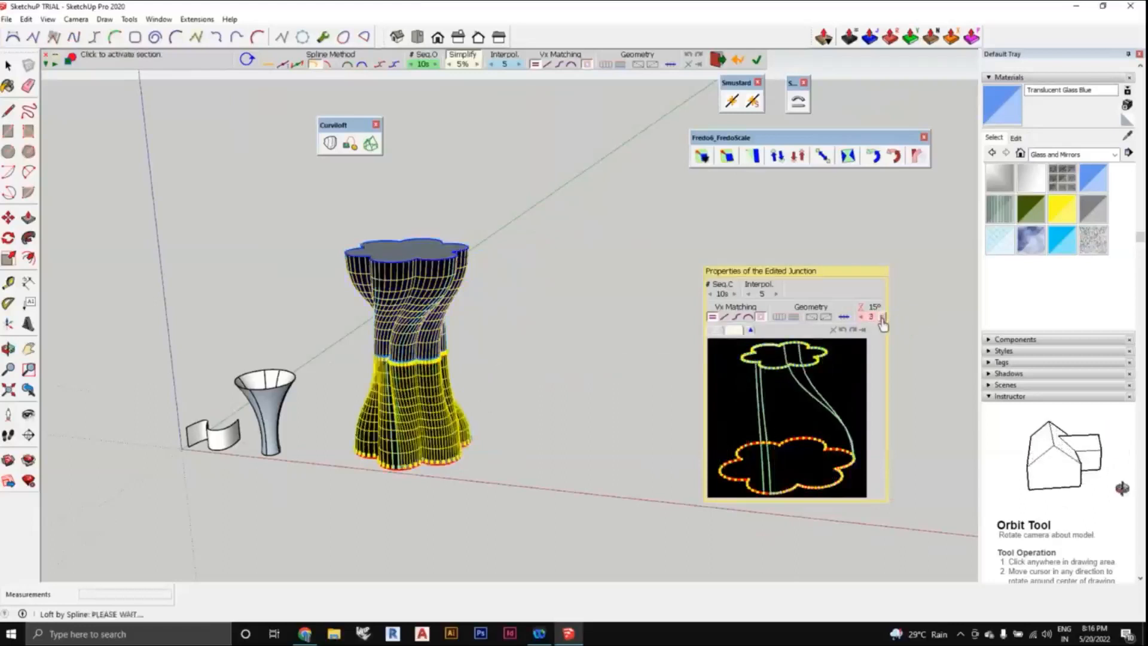
{"action": "left_click", "coordinate": [881, 316]}
{"action": "middle_click_drag", "start_coordinate": [598, 418], "coordinate": [454, 406]}
{"action": "left_click", "coordinate": [579, 350]}
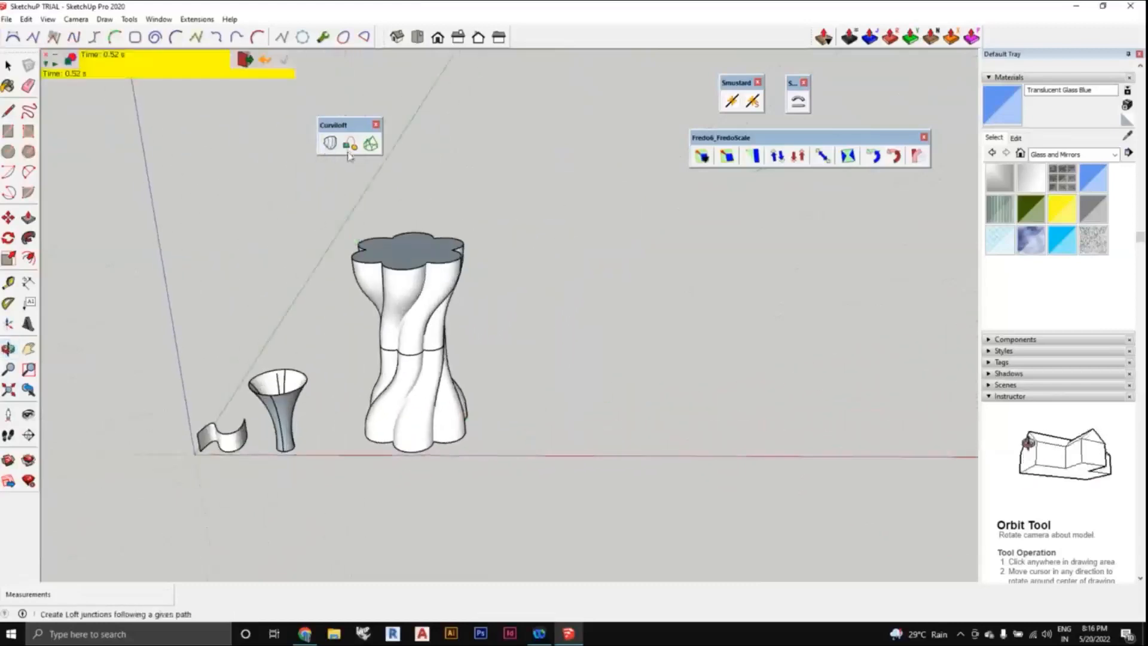
- Undo the generated twisted loft, leaving only the three stacked flower profiles
{"action": "middle_click_drag", "start_coordinate": [615, 341], "coordinate": [393, 369]}
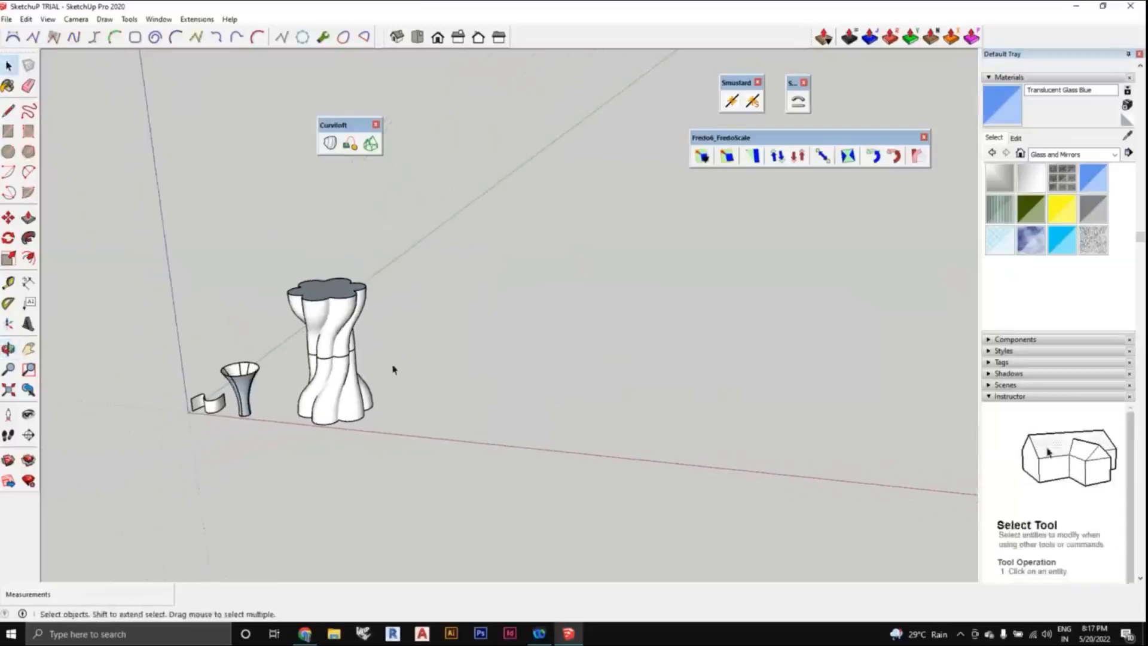
{"action": "key", "text": "ctrl+z"}
{"action": "scroll", "coordinate": [371, 377], "scroll_direction": "up", "scroll_amount": 2}
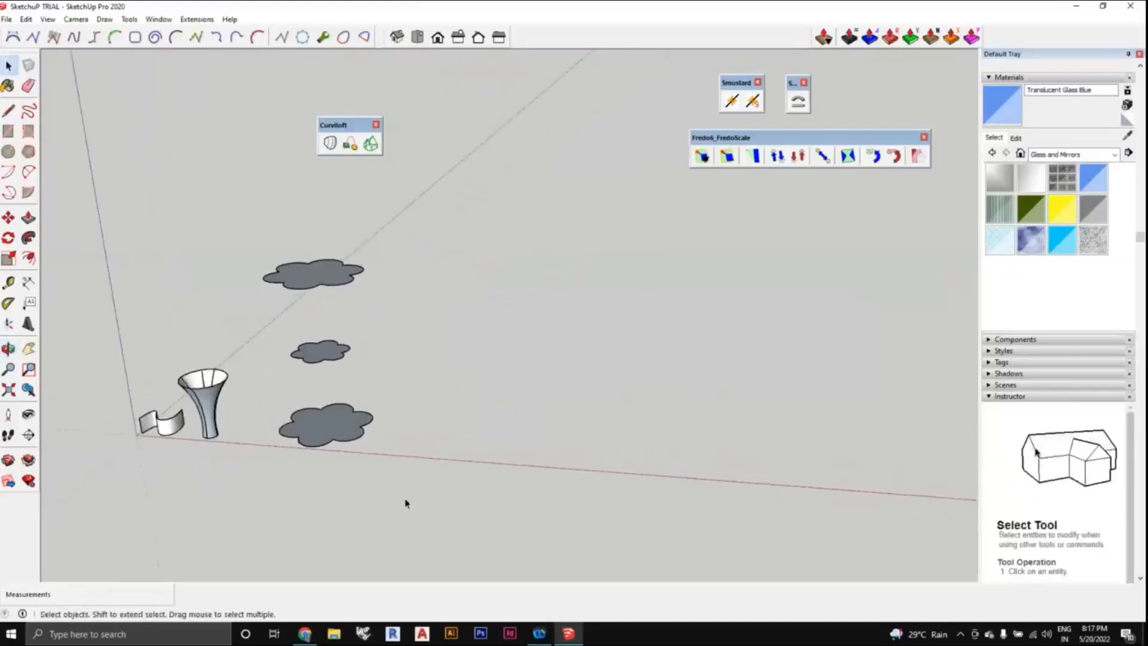
- Loft the three flower profiles by spline again and try the lines-only and diagonal geometry options
{"action": "left_click", "coordinate": [330, 144]}
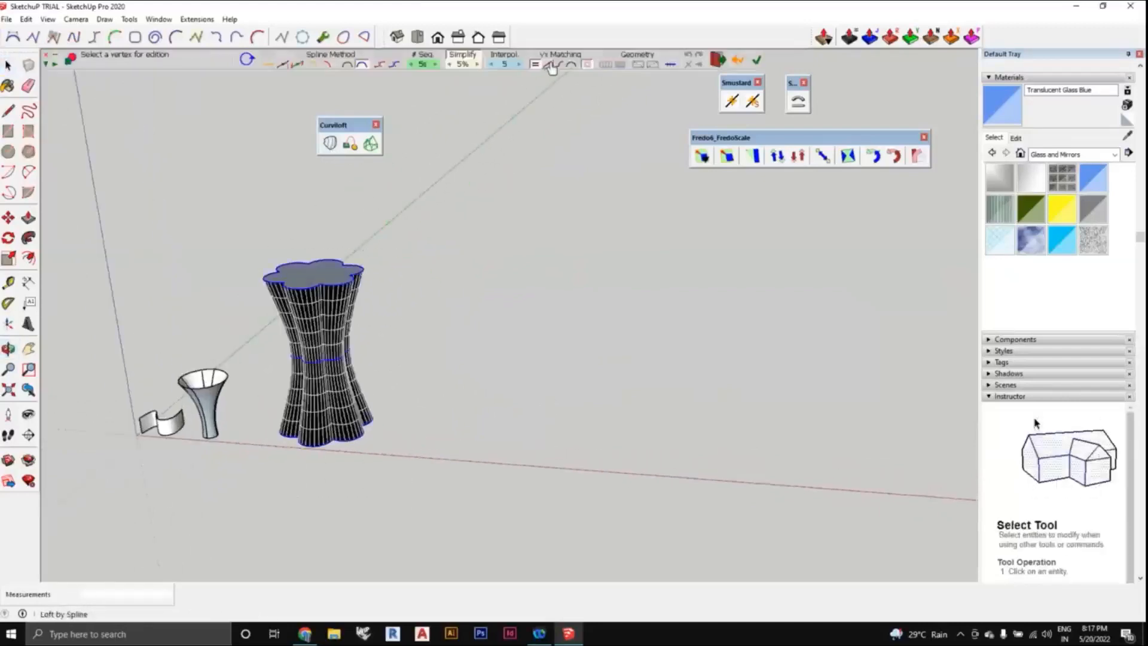
{"action": "left_click", "coordinate": [619, 64]}
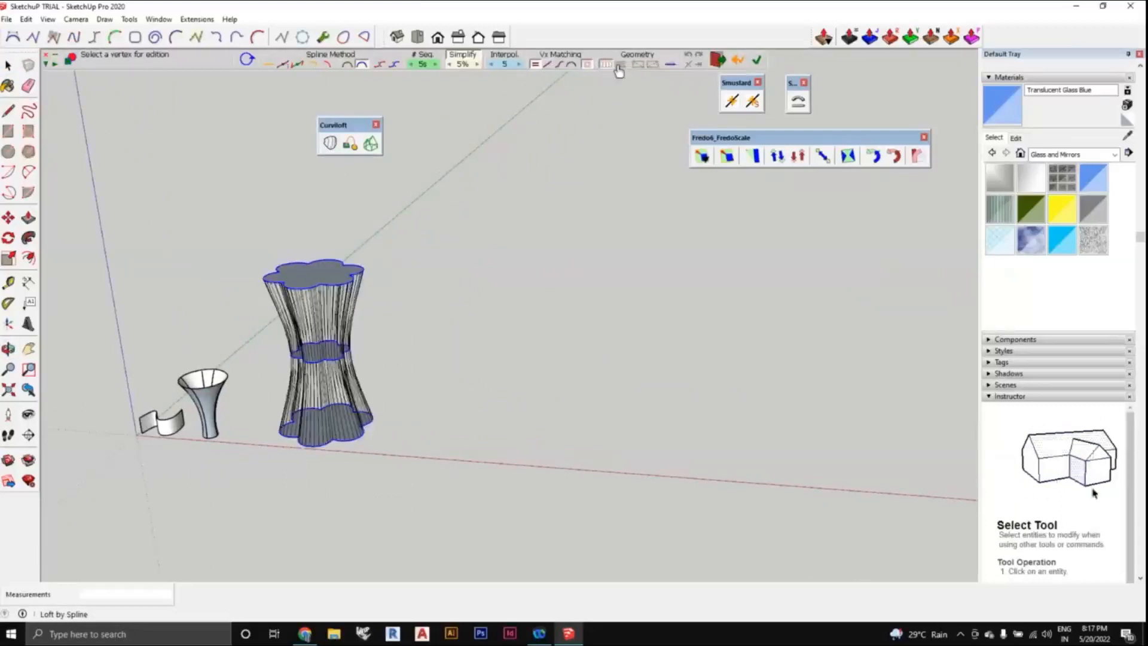
{"action": "left_click", "coordinate": [637, 64]}
{"action": "left_click", "coordinate": [638, 66]}
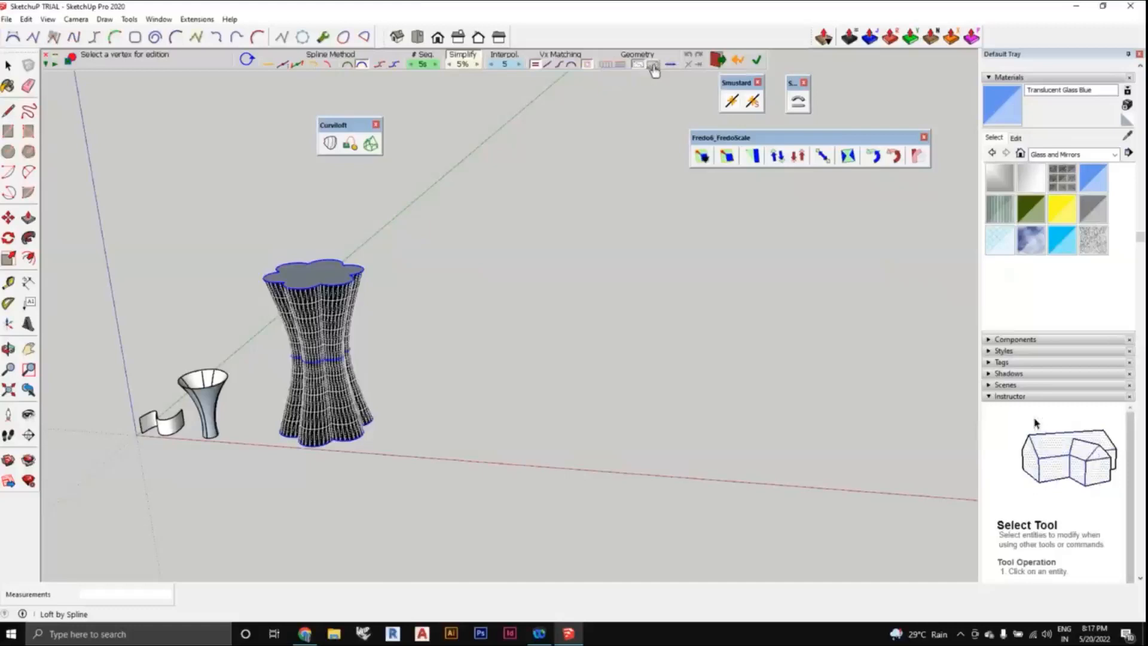
{"action": "scroll", "coordinate": [608, 71], "scroll_direction": "up", "scroll_amount": 1}
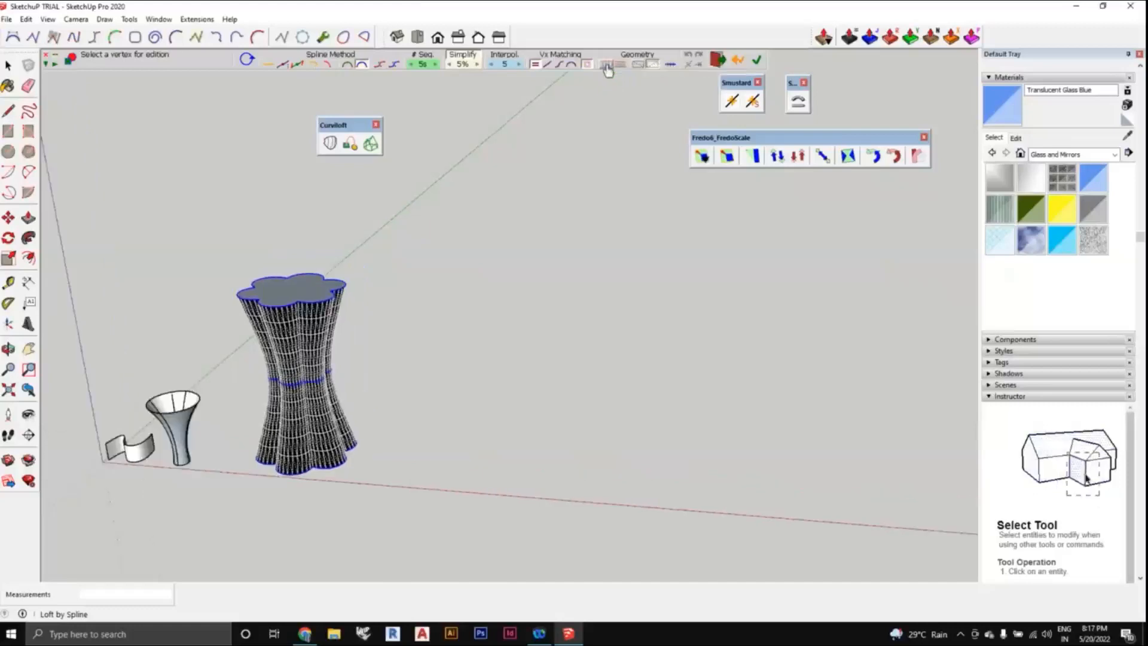
- Set the flower loft's geometry to a grid of lines in both directions without faces and generate it
{"action": "left_click", "coordinate": [608, 69]}
{"action": "left_click", "coordinate": [623, 70]}
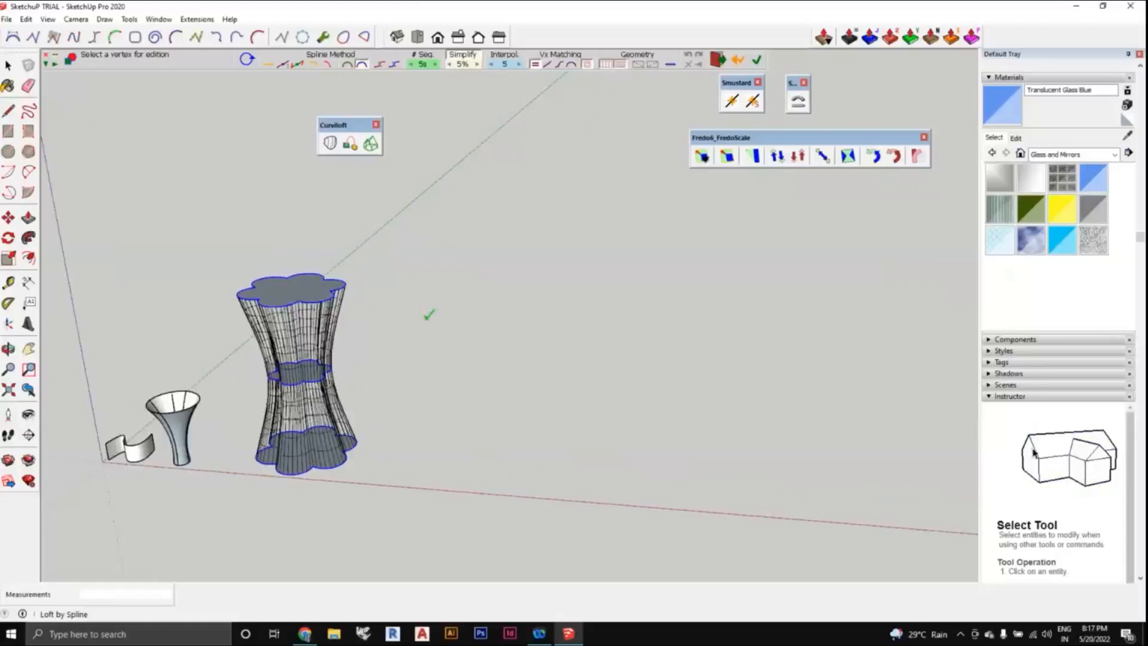
{"action": "middle_click_drag", "start_coordinate": [365, 401], "coordinate": [465, 338]}
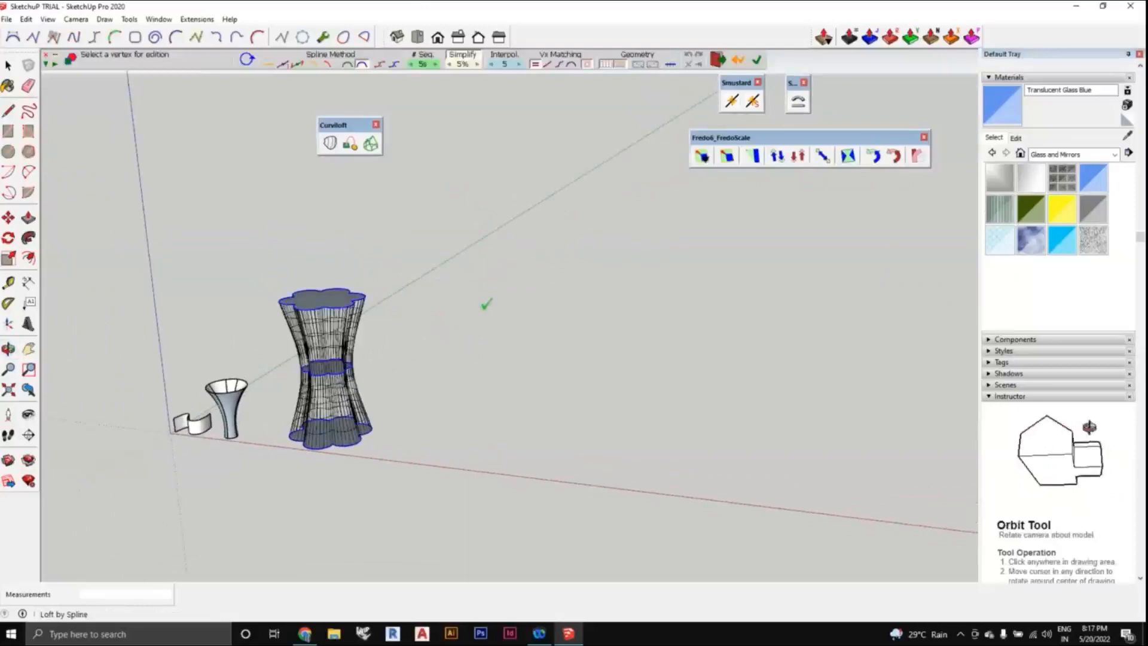
{"action": "left_click", "coordinate": [492, 304]}
- Examine the wireframe flower loft from close up and from several angles
{"action": "scroll", "coordinate": [333, 397], "scroll_direction": "up", "scroll_amount": 5}
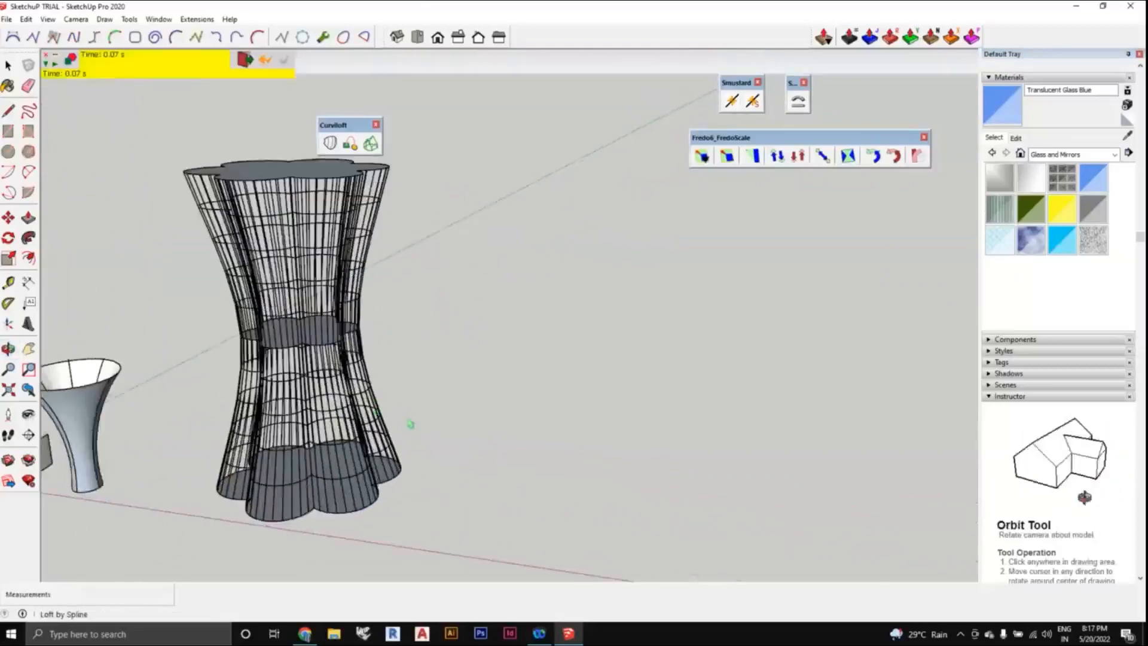
{"action": "middle_click_drag", "start_coordinate": [378, 399], "coordinate": [456, 431]}
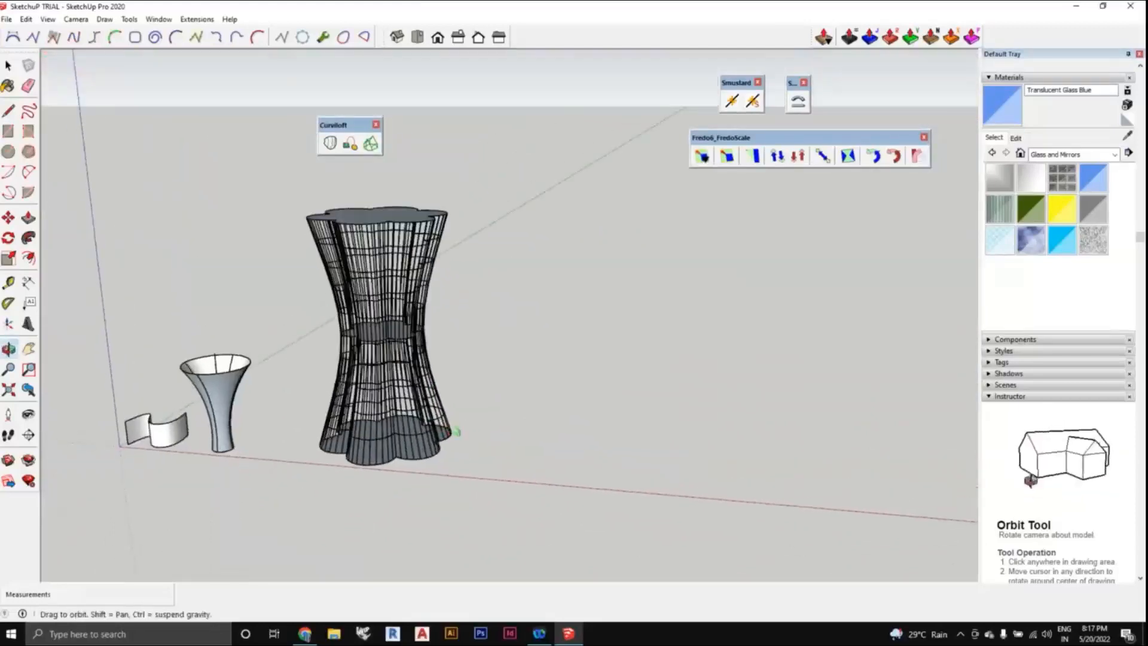
{"action": "scroll", "coordinate": [457, 431], "scroll_direction": "down", "scroll_amount": 2}
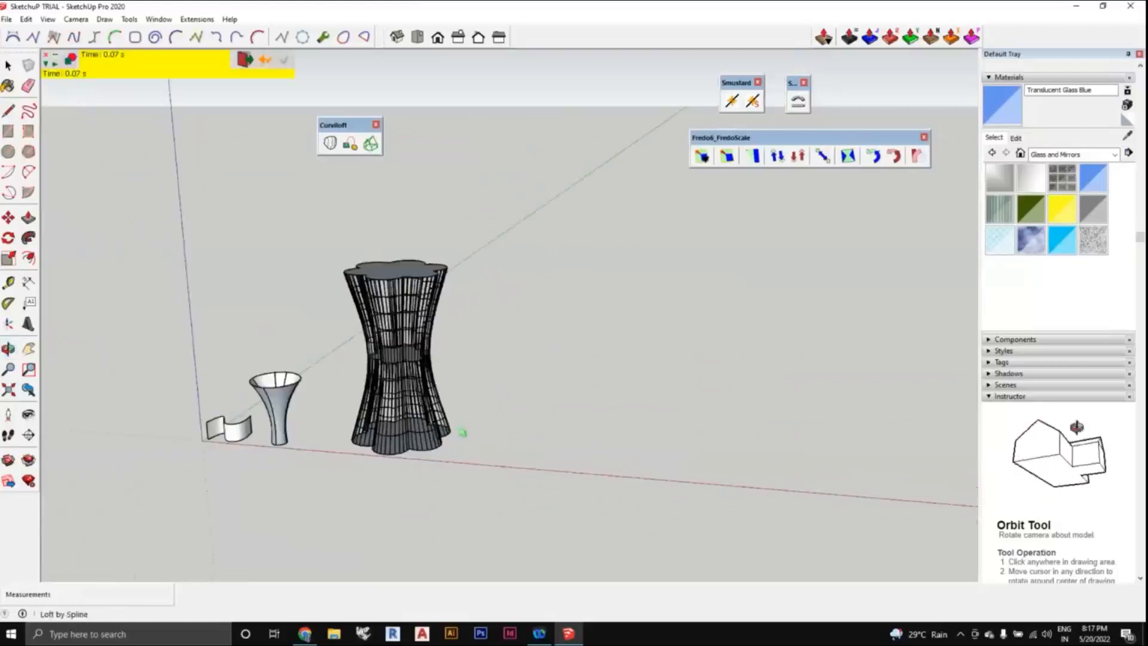
{"action": "mouse_move", "coordinate": [471, 437]}
{"action": "middle_mouse_down"}
{"action": "mouse_move", "coordinate": [454, 443]}
{"action": "mouse_move", "coordinate": [475, 467]}
{"action": "mouse_move", "coordinate": [506, 464]}
{"action": "mouse_move", "coordinate": [489, 403]}
{"action": "mouse_move", "coordinate": [494, 414]}
{"action": "mouse_move", "coordinate": [533, 420]}
{"action": "mouse_move", "coordinate": [478, 432]}
{"action": "mouse_move", "coordinate": [476, 416]}
{"action": "middle_mouse_up"}
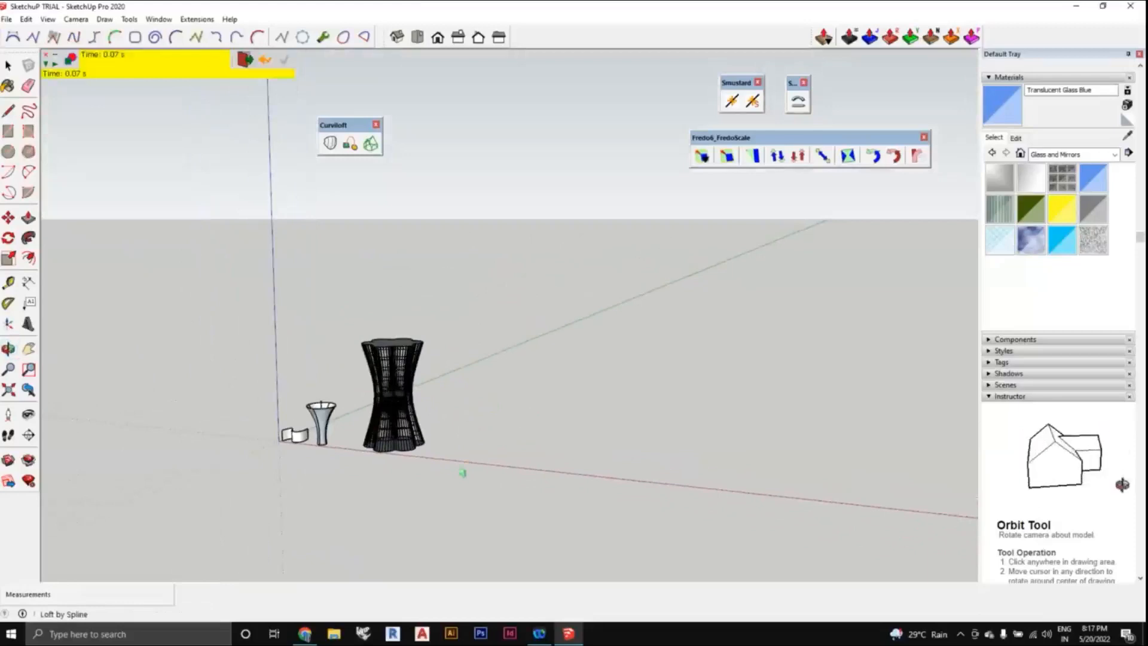
{"action": "scroll", "coordinate": [326, 173], "scroll_direction": "up", "scroll_amount": 1}
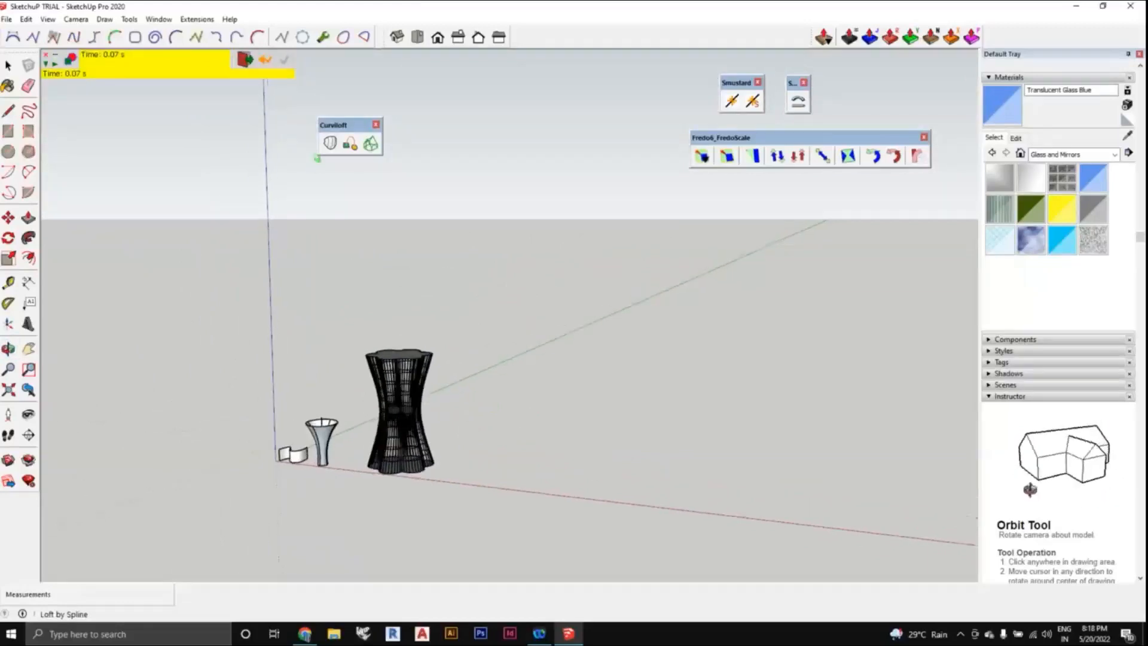
{"action": "scroll", "coordinate": [506, 401], "scroll_direction": "down", "scroll_amount": 1}
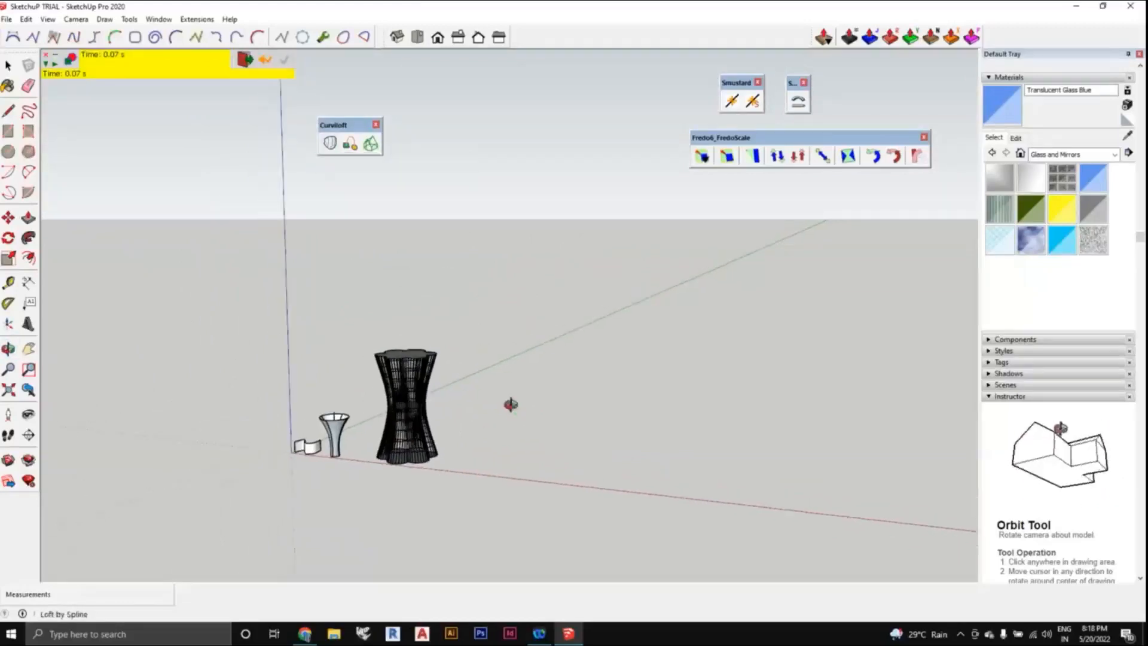
{"action": "middle_click_drag", "start_coordinate": [510, 404], "coordinate": [470, 412]}
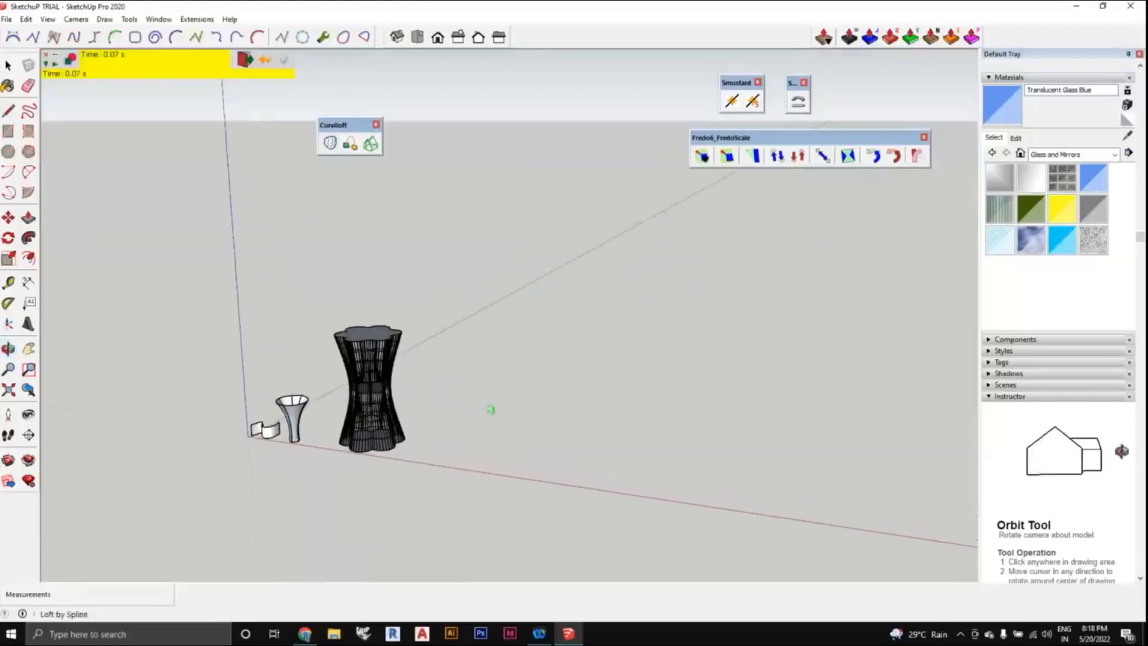
{"action": "middle_click_drag", "start_coordinate": [490, 410], "coordinate": [484, 356]}
{"action": "key", "text": "space"}
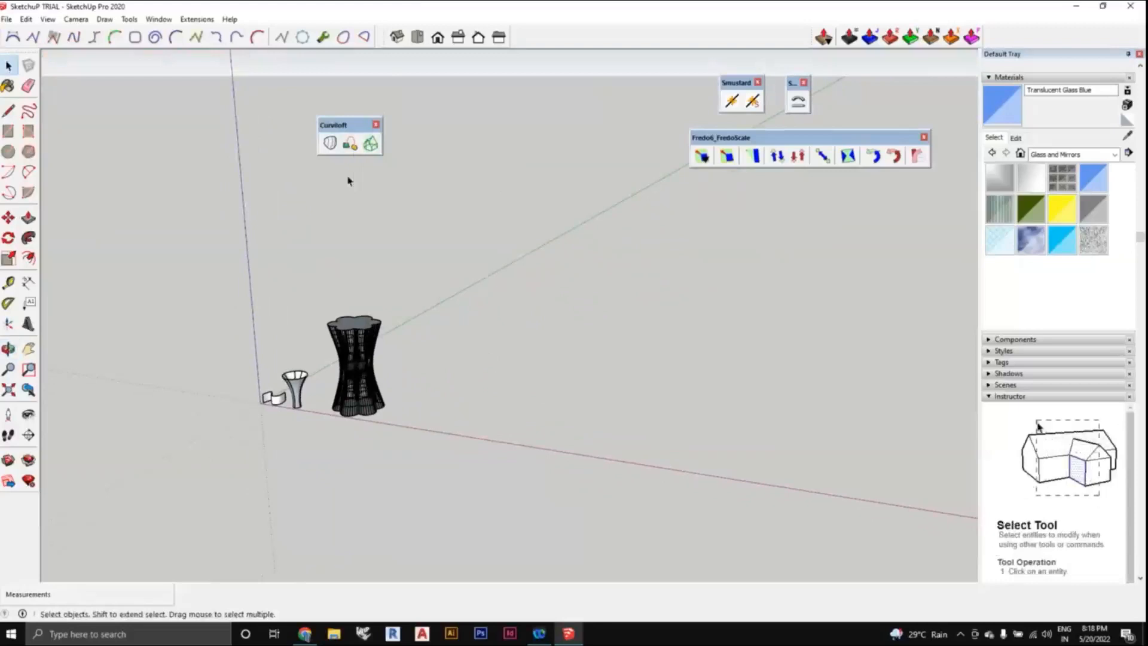
{"action": "middle_click_drag", "start_coordinate": [348, 180], "coordinate": [383, 345]}
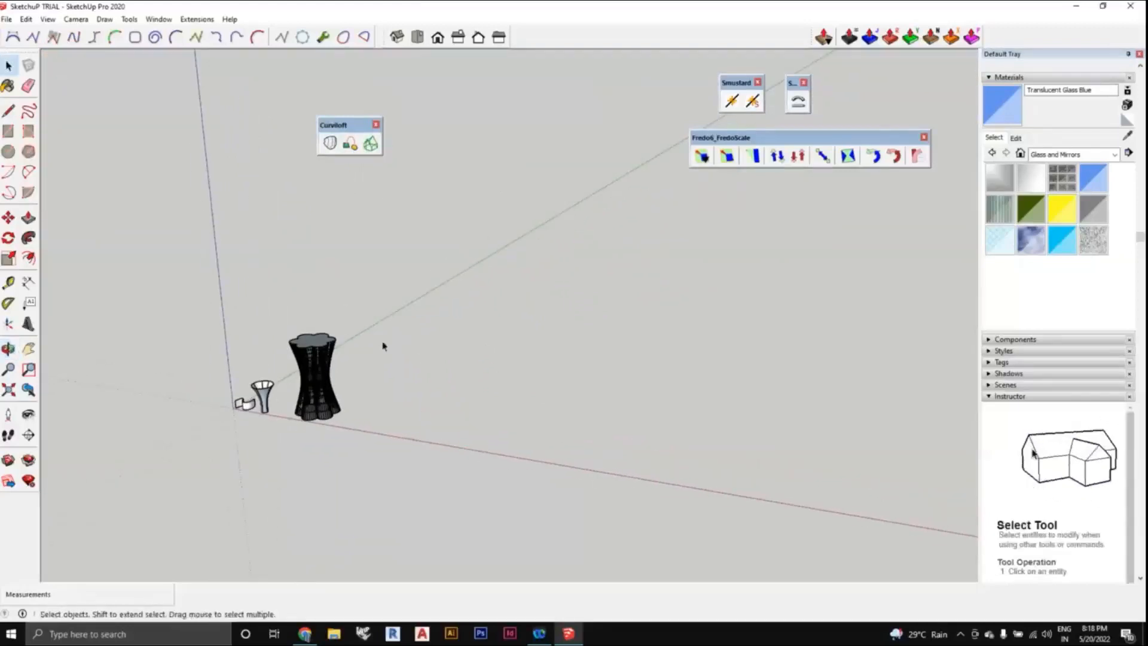
{"action": "scroll", "coordinate": [383, 346], "scroll_direction": "up", "scroll_amount": 3}
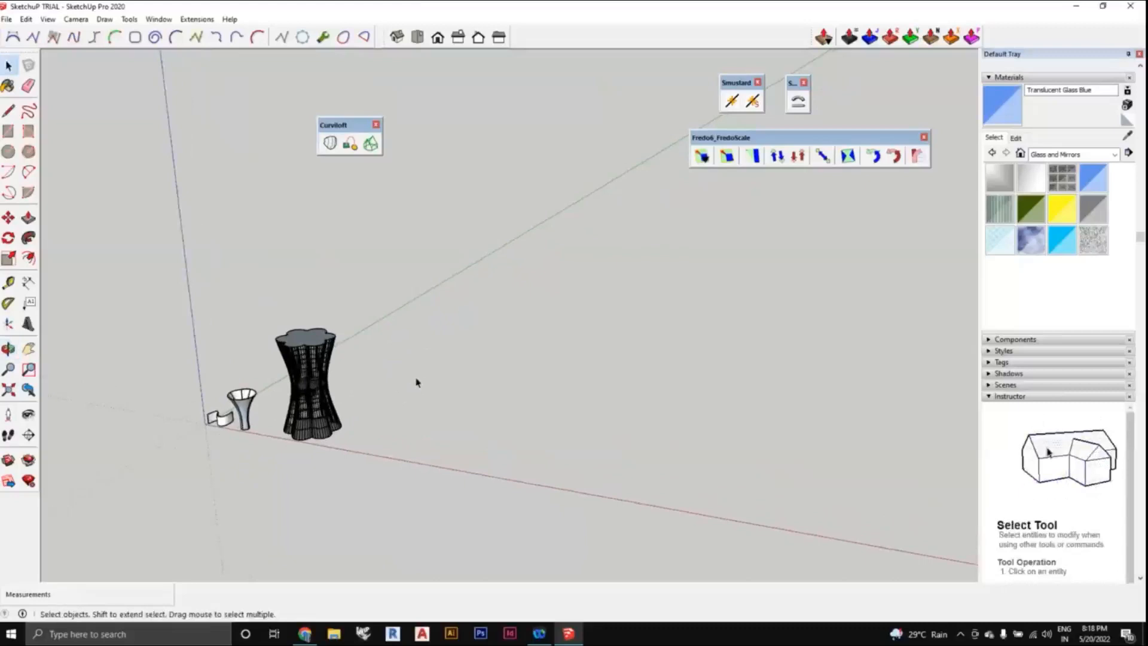
{"action": "scroll", "coordinate": [450, 437], "scroll_direction": "down", "scroll_amount": 1}
{"action": "middle_click_drag", "start_coordinate": [450, 437], "coordinate": [415, 420], "text": "shift"}
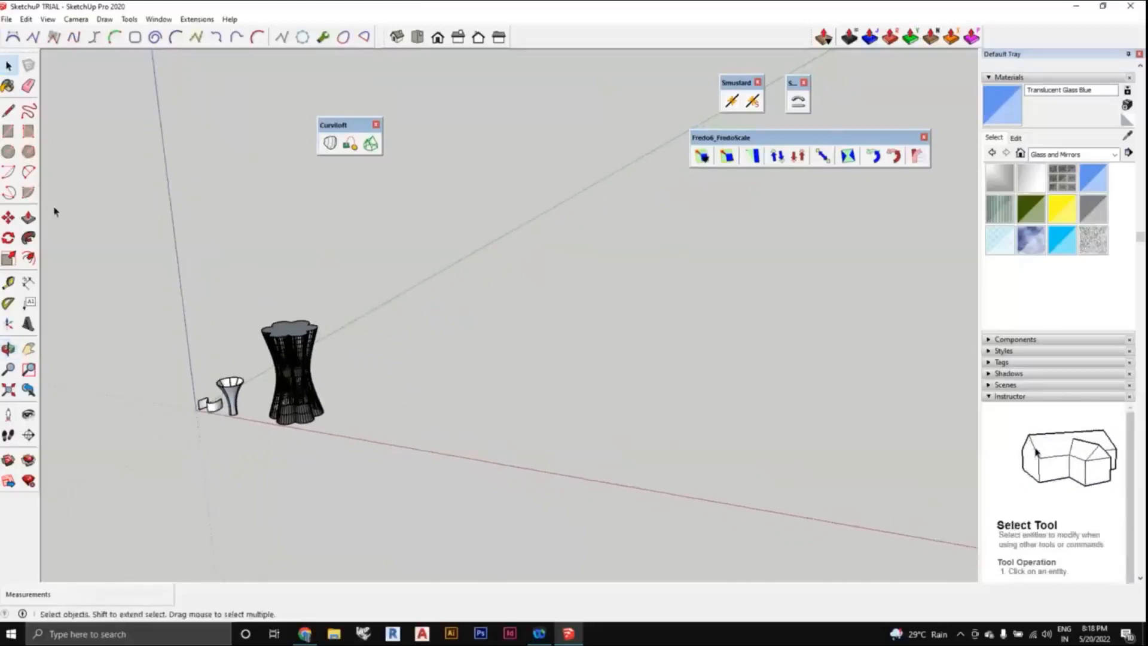
- Draw a four-segment zigzag path of connected lines on the ground beside the wireframe flower loft
{"action": "key", "text": "l"}
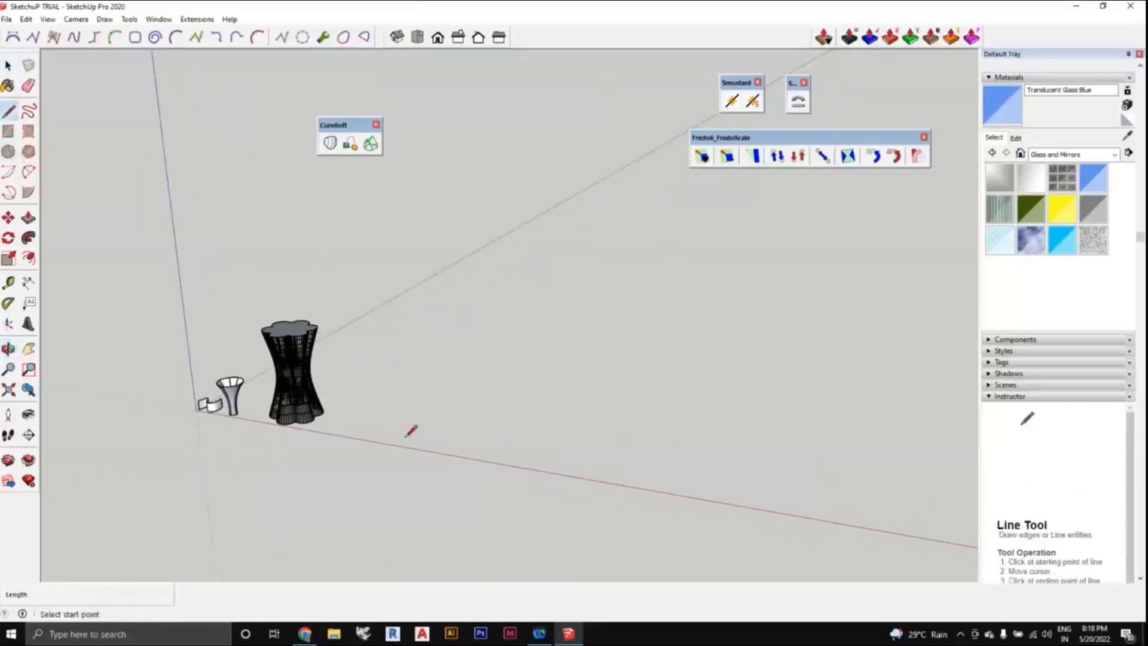
{"action": "scroll", "coordinate": [404, 436], "scroll_direction": "down", "scroll_amount": 2}
{"action": "middle_click_drag", "start_coordinate": [412, 404], "coordinate": [376, 405], "text": "shift"}
{"action": "scroll", "coordinate": [376, 411], "scroll_direction": "up", "scroll_amount": 2}
{"action": "left_click", "coordinate": [375, 418]}
{"action": "left_click", "coordinate": [548, 445]}
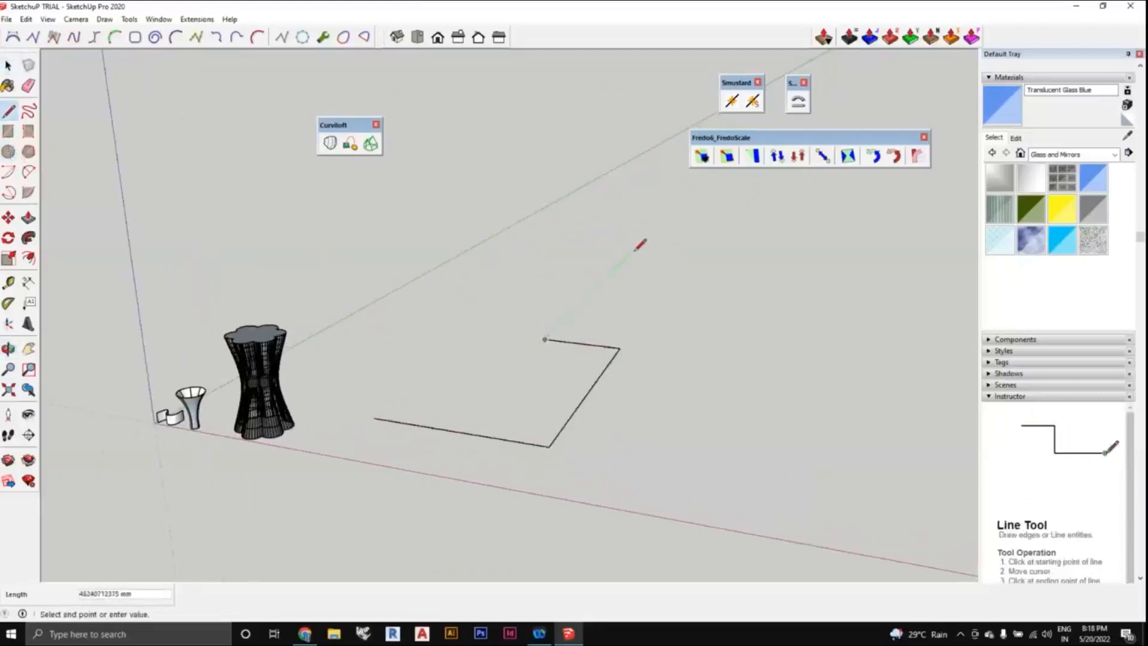
{"action": "scroll", "coordinate": [648, 387], "scroll_direction": "down", "scroll_amount": 1}
{"action": "key", "text": "Escape"}
{"action": "middle_click_drag", "start_coordinate": [640, 411], "coordinate": [671, 374]}
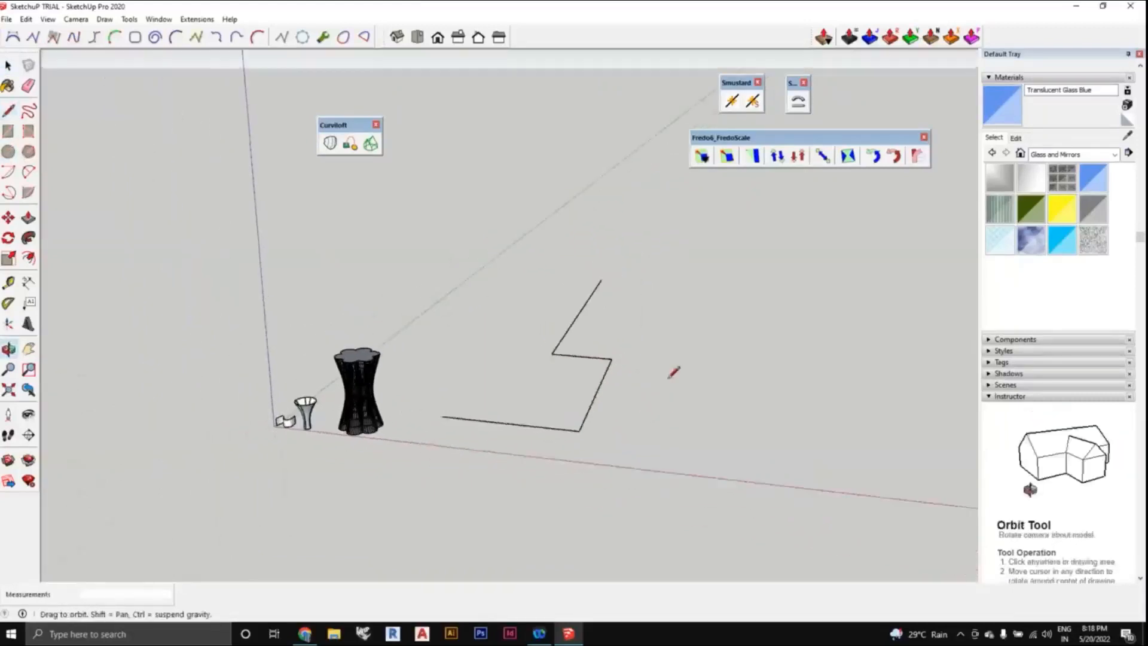
{"action": "left_click", "coordinate": [8, 65]}
{"action": "scroll", "coordinate": [505, 467], "scroll_direction": "up", "scroll_amount": 3}
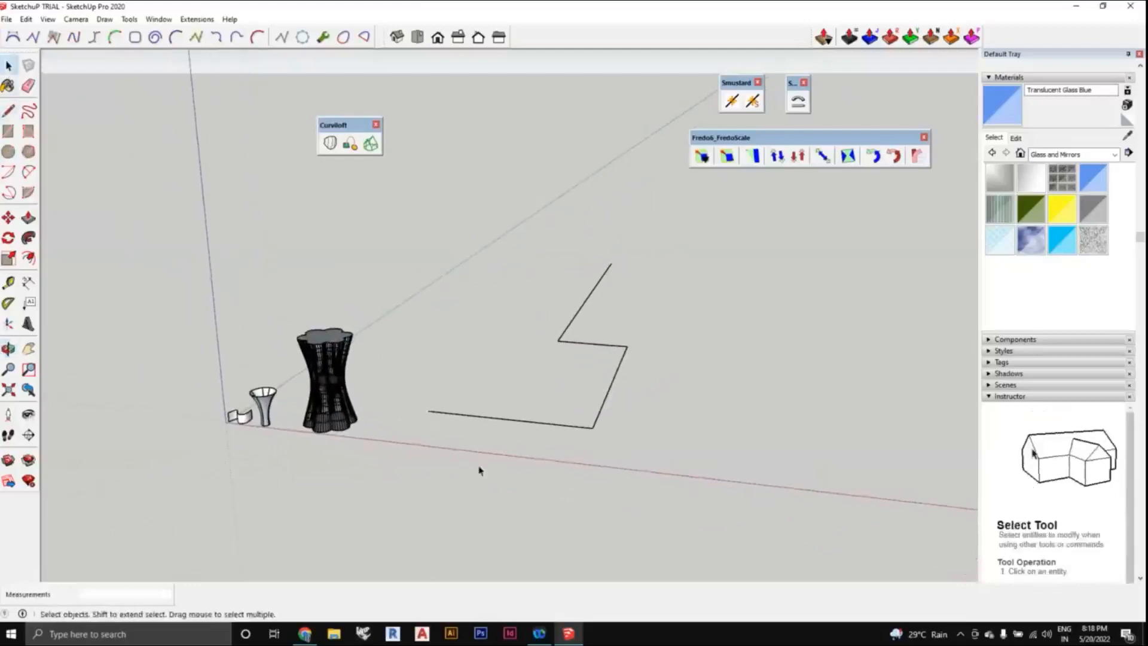
- Draw an upright circle centred on the path's end nearest the flower loft, perpendicular to its first segment
{"action": "left_click", "coordinate": [8, 151]}
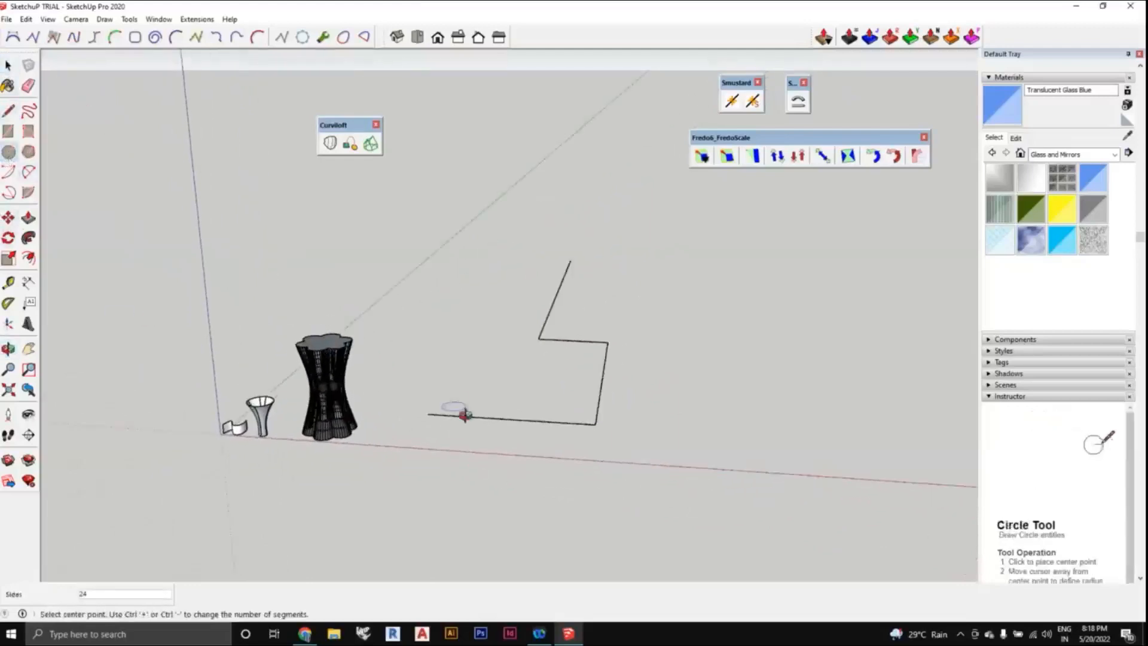
{"action": "middle_click_drag", "start_coordinate": [463, 410], "coordinate": [461, 380]}
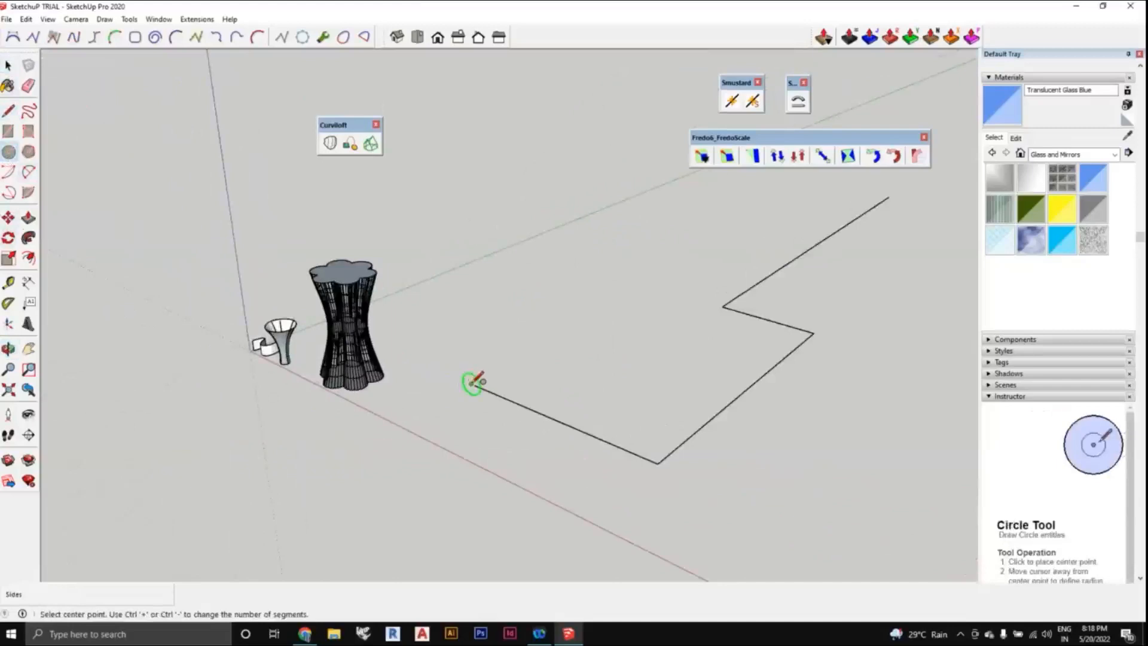
{"action": "left_click", "coordinate": [470, 382]}
{"action": "left_click", "coordinate": [475, 412]}
{"action": "scroll", "coordinate": [487, 456], "scroll_direction": "down", "scroll_amount": 2}
{"action": "key", "text": "space"}
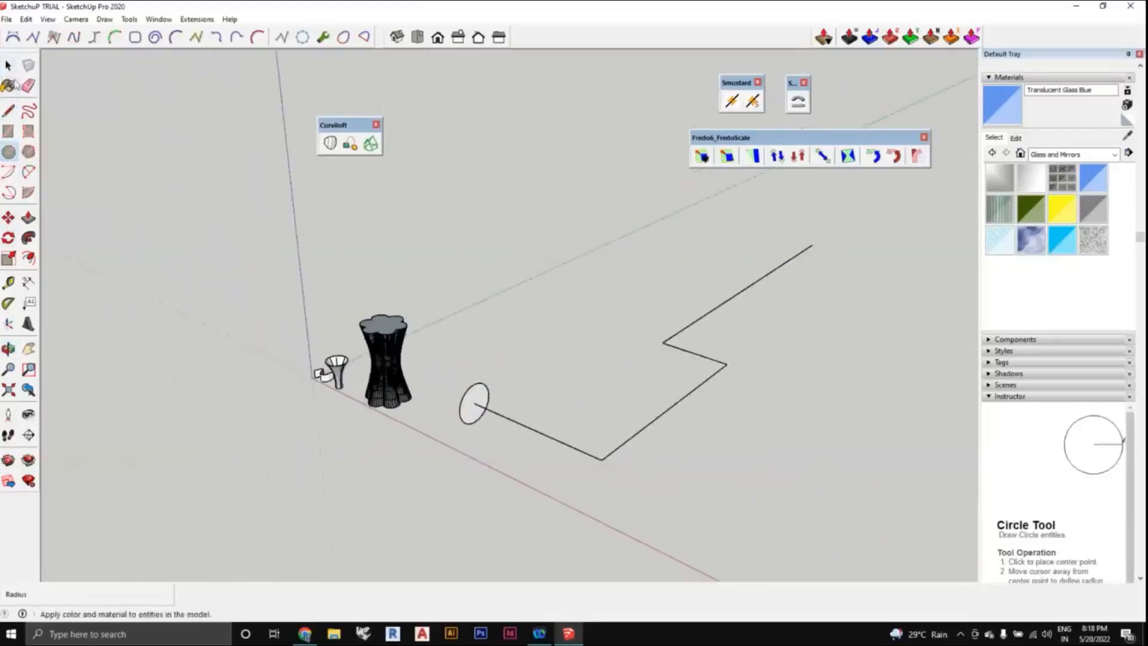
- Draw an upright rectangle centred on the zigzag path's far end, at the opposite end from the circle
{"action": "left_click", "coordinate": [28, 131]}
{"action": "middle_click_drag", "start_coordinate": [456, 294], "coordinate": [732, 328]}
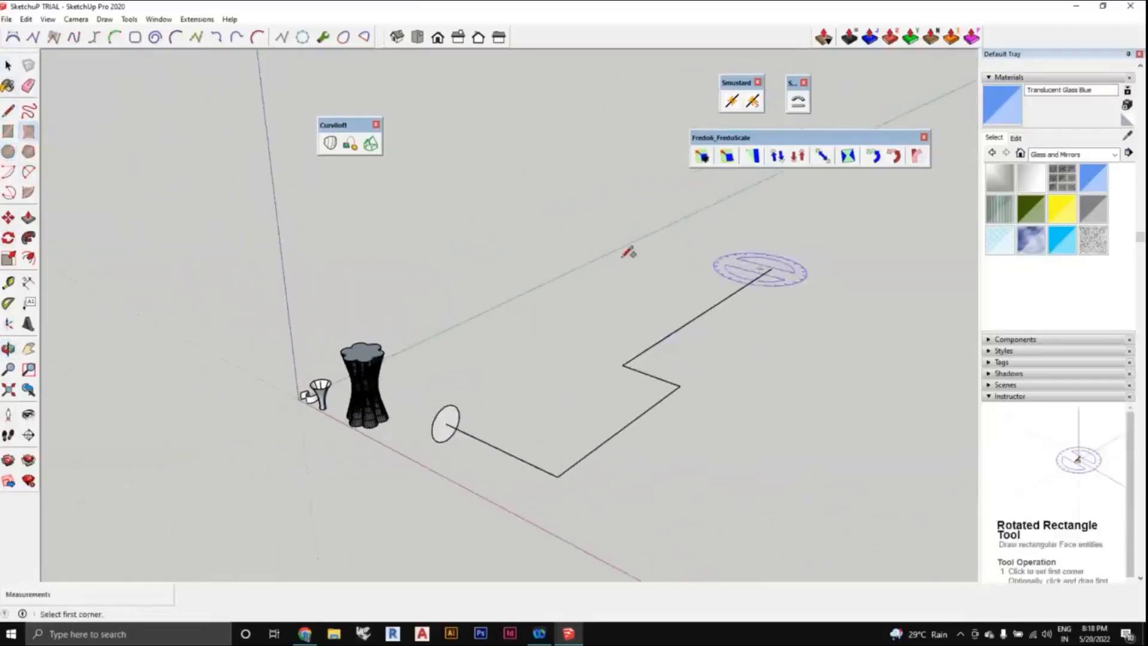
{"action": "left_click", "coordinate": [9, 131]}
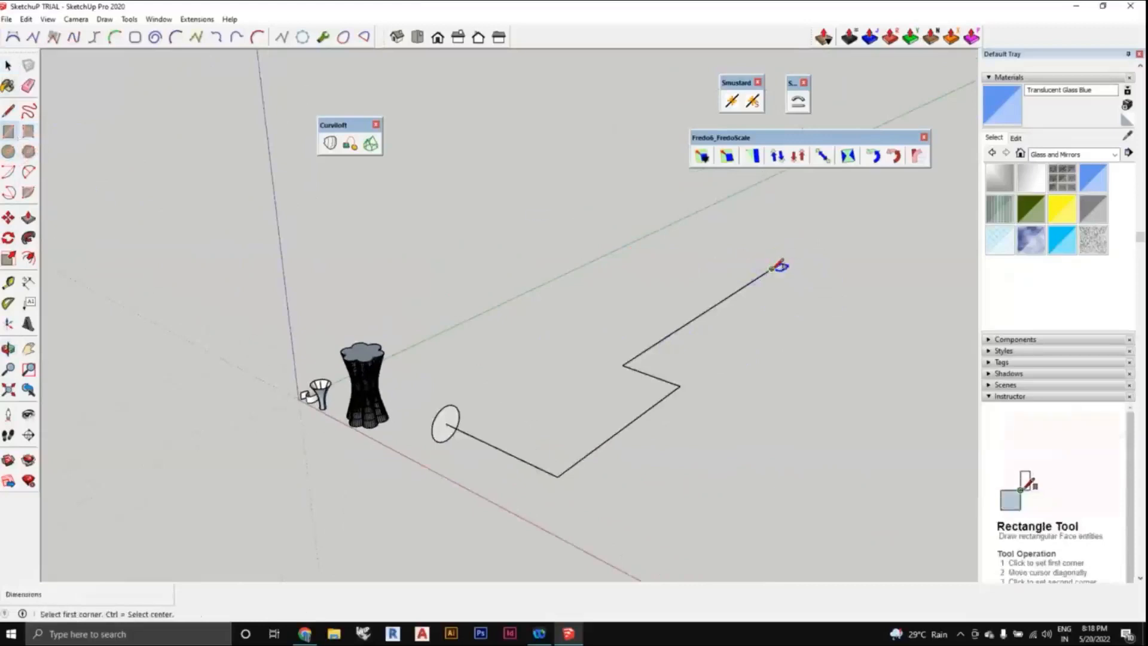
{"action": "scroll", "coordinate": [772, 267], "scroll_direction": "up", "scroll_amount": 3}
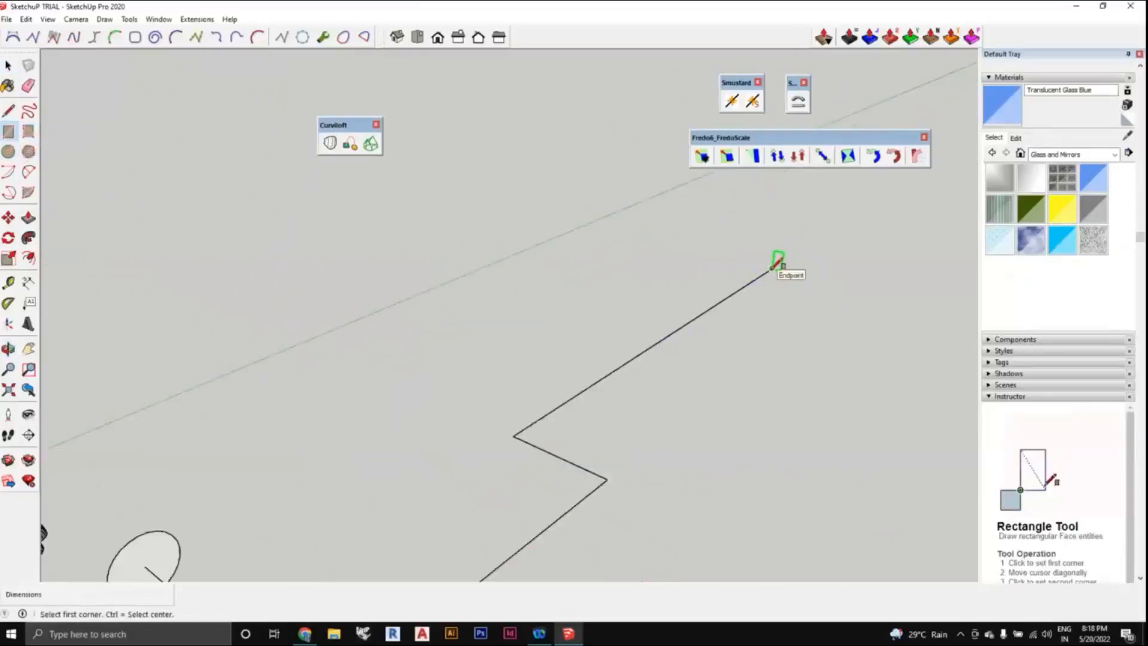
{"action": "key", "text": "ctrl"}
{"action": "scroll", "coordinate": [772, 266], "scroll_direction": "up", "scroll_amount": 2}
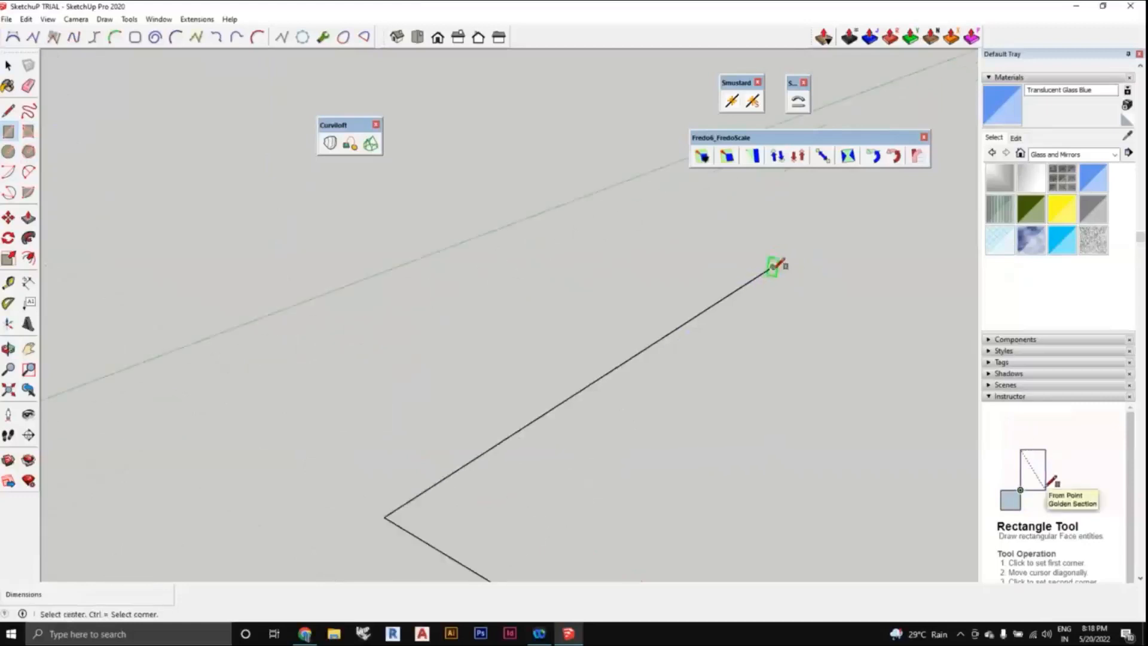
{"action": "left_click", "coordinate": [772, 266]}
{"action": "scroll", "coordinate": [801, 259], "scroll_direction": "down", "scroll_amount": 5}
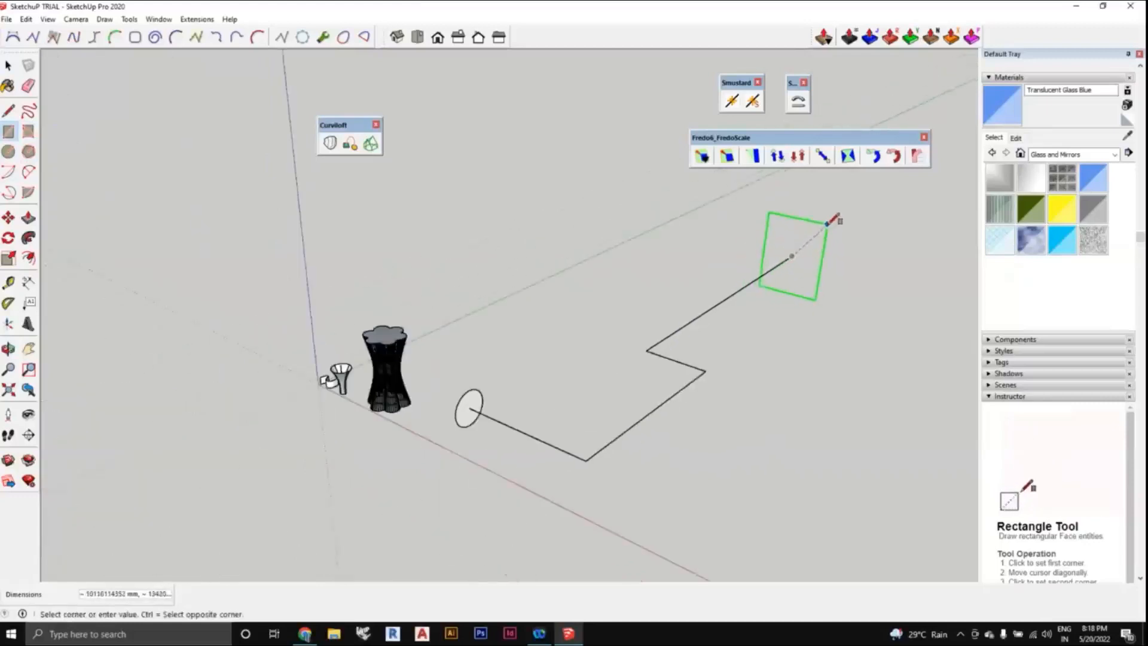
{"action": "left_click", "coordinate": [836, 222]}
{"action": "scroll", "coordinate": [814, 317], "scroll_direction": "down", "scroll_amount": 2}
- Select the circle, zigzag path and rectangle together and start a Curviloft Loft along Path between the two profiles
{"action": "left_click", "coordinate": [8, 65]}
{"action": "left_click", "coordinate": [11, 67]}
{"action": "scroll", "coordinate": [704, 426], "scroll_direction": "down", "scroll_amount": 1}
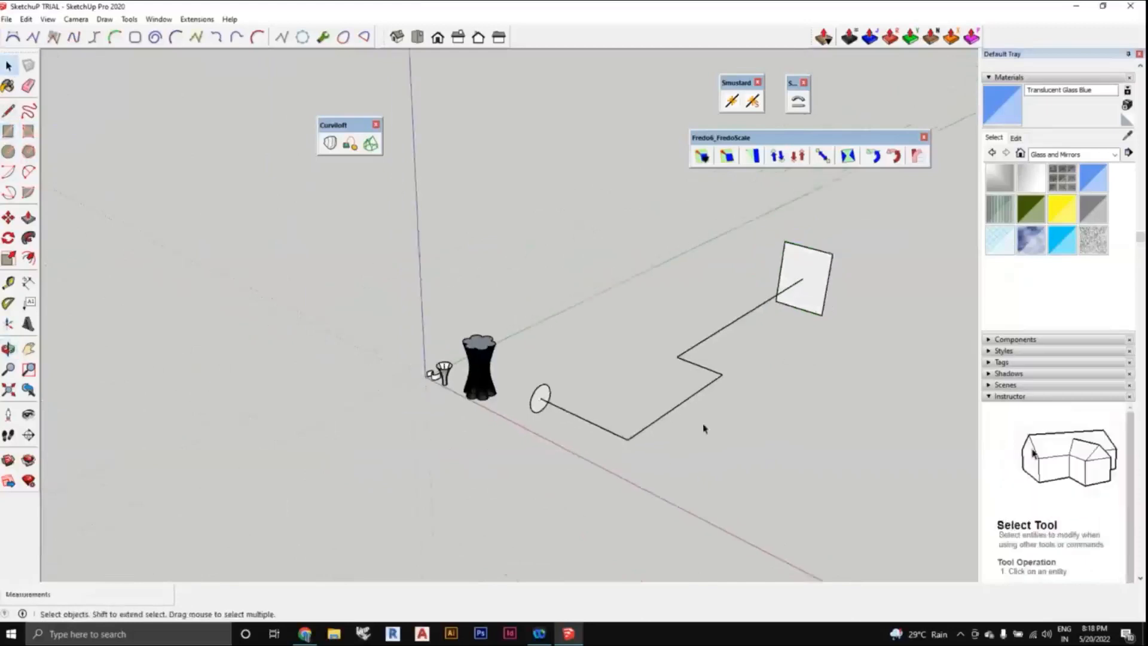
{"action": "middle_click_drag", "start_coordinate": [704, 427], "coordinate": [612, 471]}
{"action": "middle_click_drag", "start_coordinate": [756, 493], "coordinate": [719, 503]}
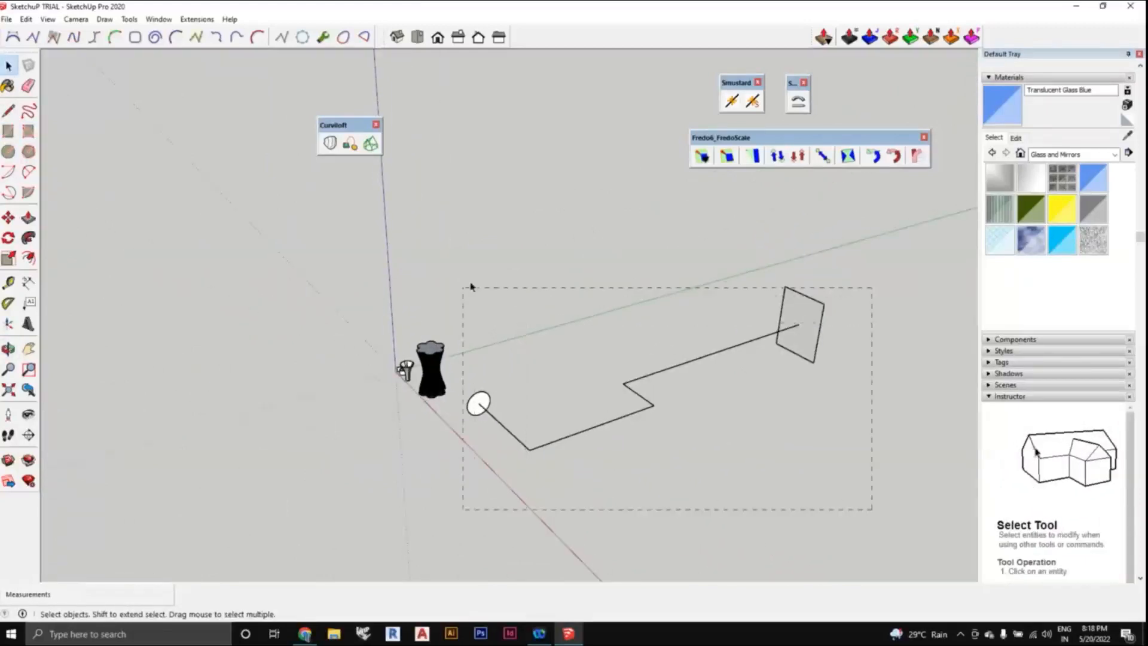
{"action": "left_click_drag", "start_coordinate": [467, 259], "coordinate": [467, 260]}
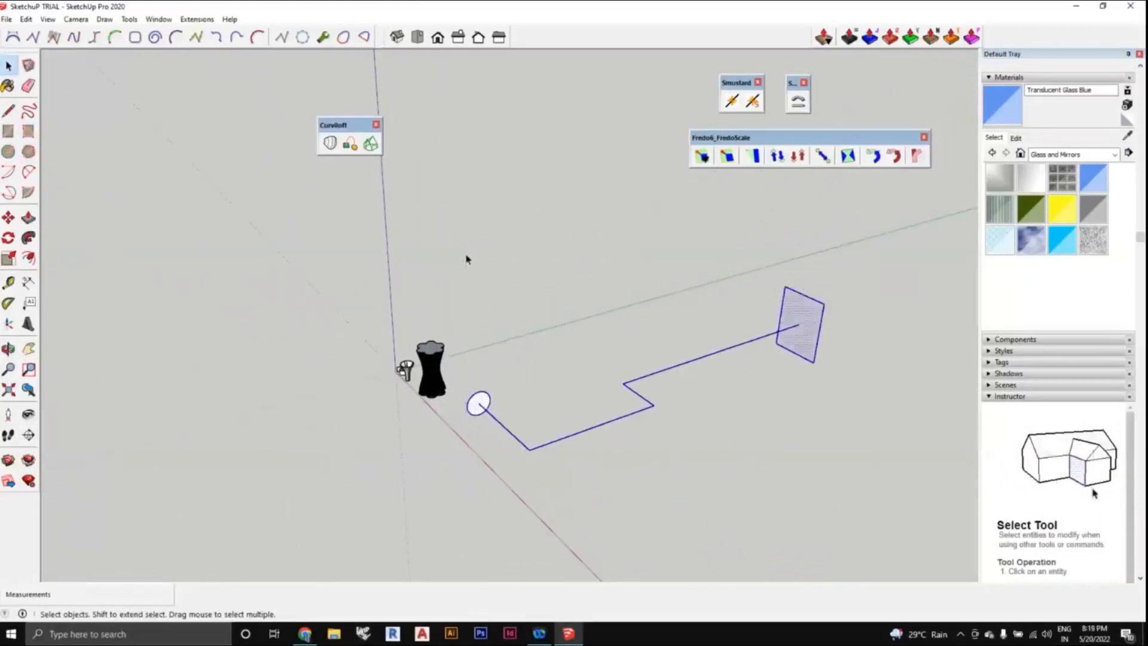
{"action": "middle_click_drag", "start_coordinate": [765, 416], "coordinate": [680, 417]}
{"action": "scroll", "coordinate": [680, 416], "scroll_direction": "up", "scroll_amount": 1}
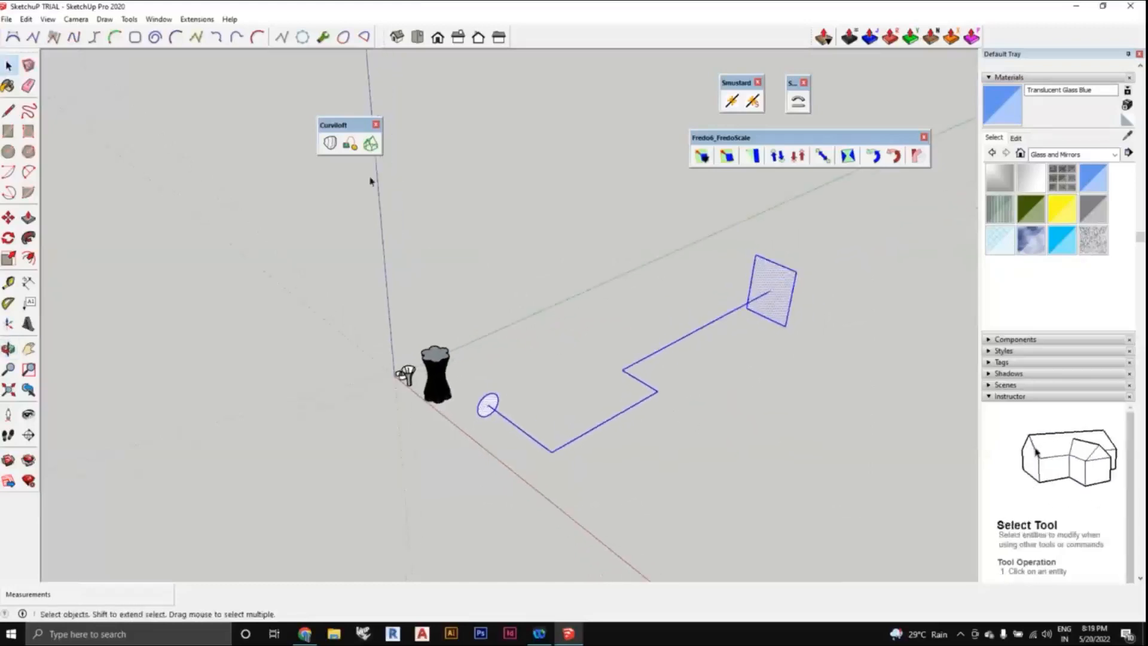
{"action": "left_click", "coordinate": [351, 146]}
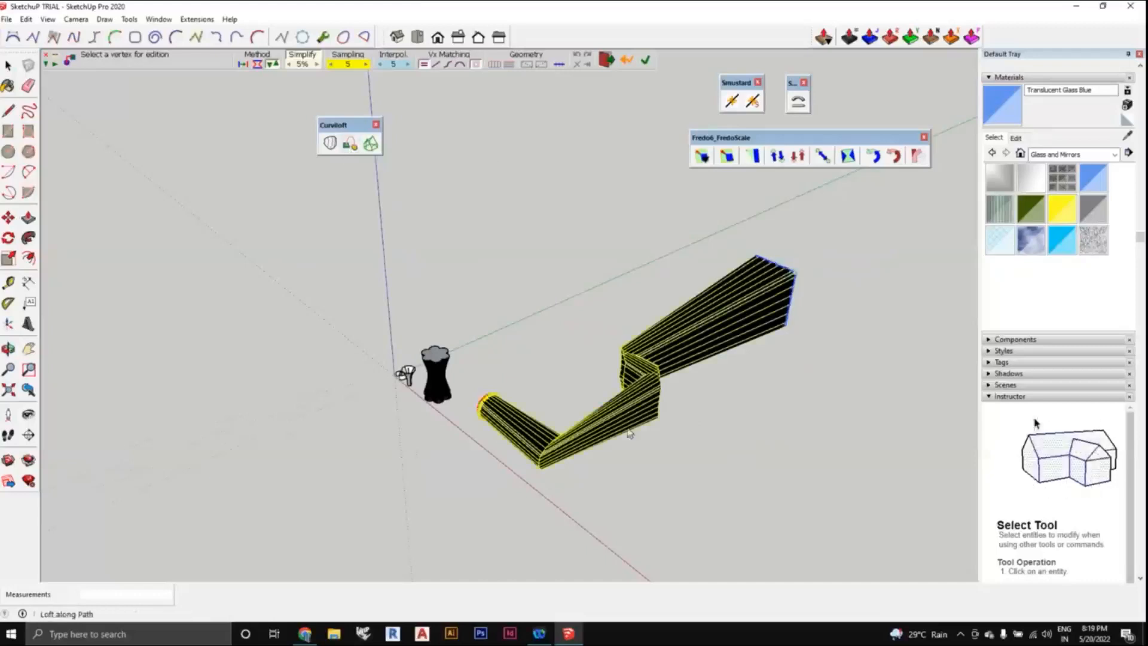
- Check the loft preview from several angles, generate the circle-to-rectangle loft along the path and leave the loft command
{"action": "middle_click_drag", "start_coordinate": [661, 451], "coordinate": [682, 448]}
{"action": "middle_click_drag", "start_coordinate": [544, 456], "coordinate": [497, 326]}
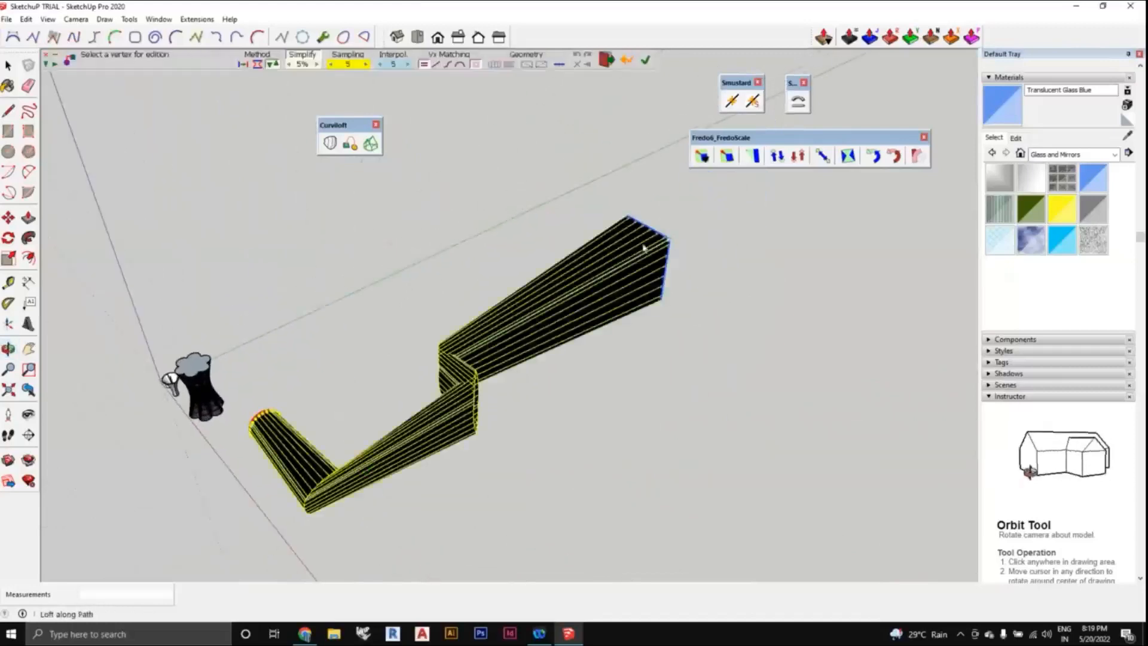
{"action": "scroll", "coordinate": [679, 283], "scroll_direction": "down", "scroll_amount": 2}
{"action": "mouse_move", "coordinate": [679, 283]}
{"action": "middle_mouse_down"}
{"action": "mouse_move", "coordinate": [666, 281]}
{"action": "mouse_move", "coordinate": [680, 273]}
{"action": "mouse_move", "coordinate": [707, 306]}
{"action": "mouse_move", "coordinate": [604, 311]}
{"action": "mouse_move", "coordinate": [512, 376]}
{"action": "mouse_move", "coordinate": [560, 309]}
{"action": "mouse_move", "coordinate": [541, 436]}
{"action": "mouse_move", "coordinate": [524, 461]}
{"action": "mouse_move", "coordinate": [576, 471]}
{"action": "mouse_move", "coordinate": [481, 440]}
{"action": "mouse_move", "coordinate": [502, 430]}
{"action": "mouse_move", "coordinate": [487, 410]}
{"action": "middle_mouse_up"}
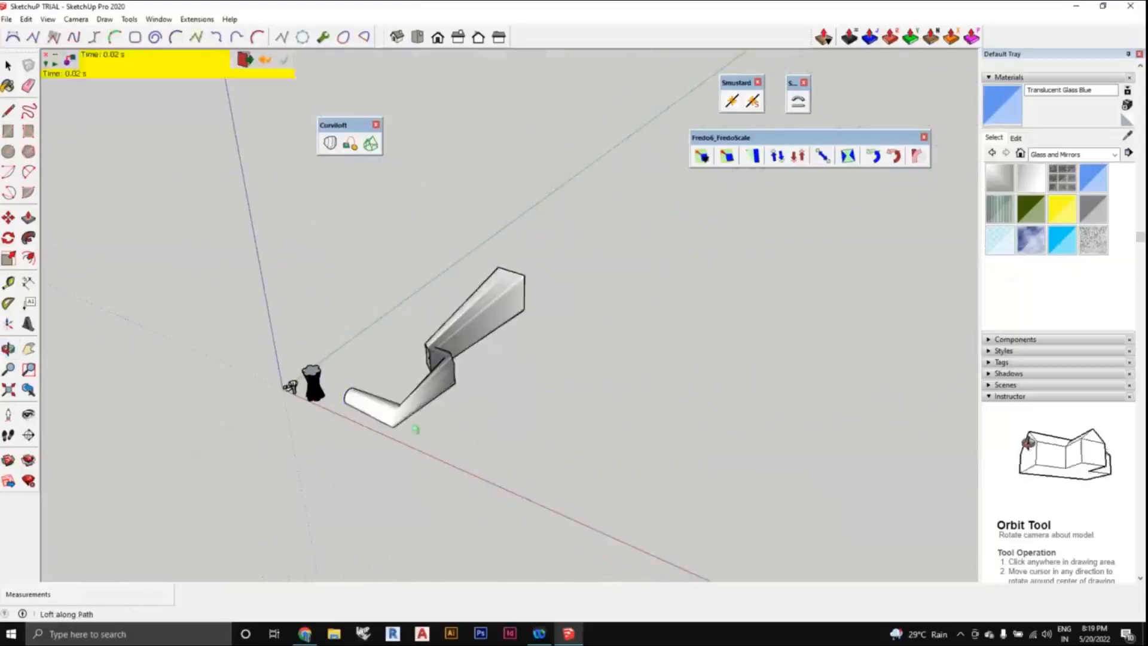
{"action": "middle_click_drag", "start_coordinate": [415, 428], "coordinate": [516, 412]}
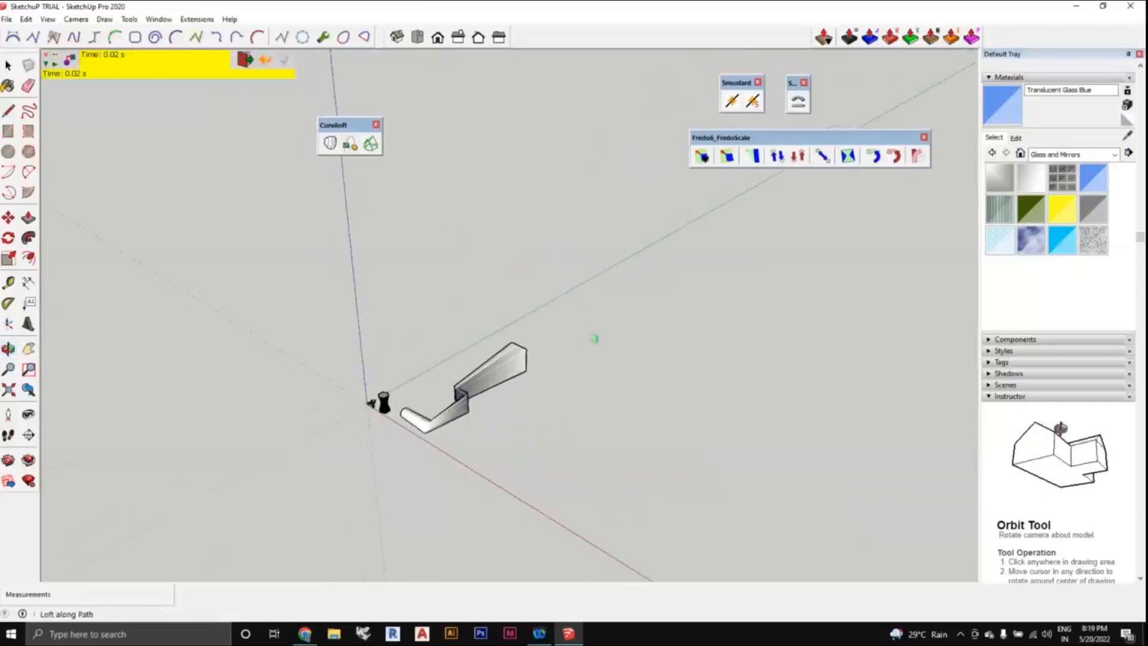
{"action": "key", "text": "space"}
{"action": "middle_click_drag", "start_coordinate": [557, 402], "coordinate": [488, 353]}
{"action": "scroll", "coordinate": [449, 428], "scroll_direction": "up", "scroll_amount": 5}
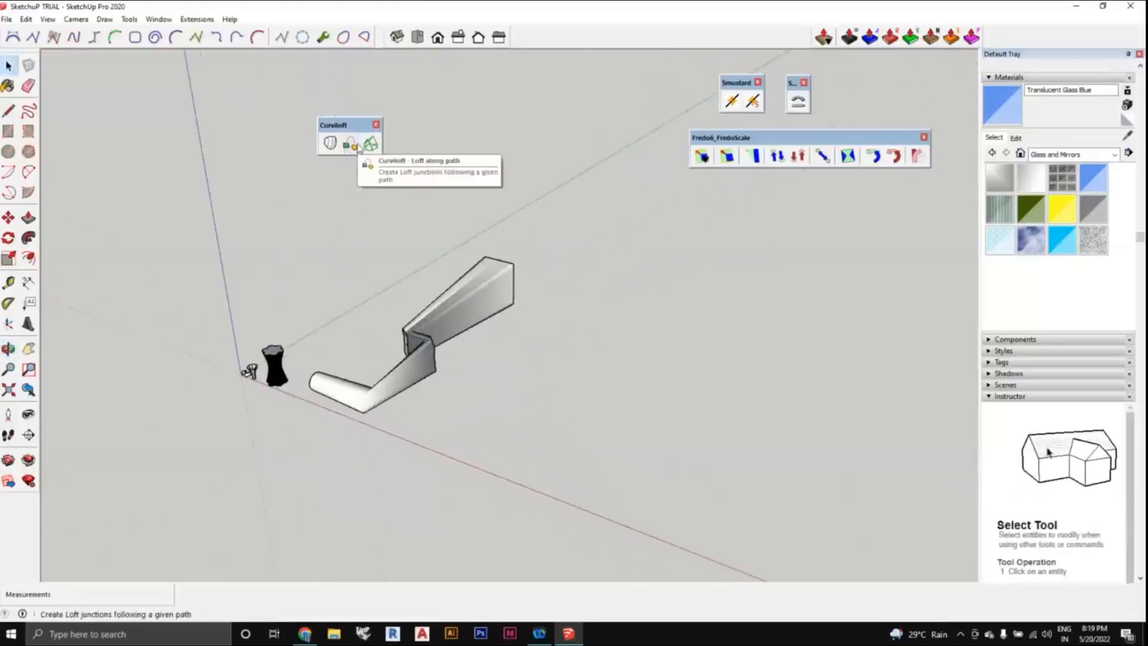
- Draw an upright semicircular two-point arc along the red axis in the empty area beside the new loft
{"action": "scroll", "coordinate": [419, 212], "scroll_direction": "down", "scroll_amount": 1}
{"action": "middle_click_drag", "start_coordinate": [512, 335], "coordinate": [55, 193]}
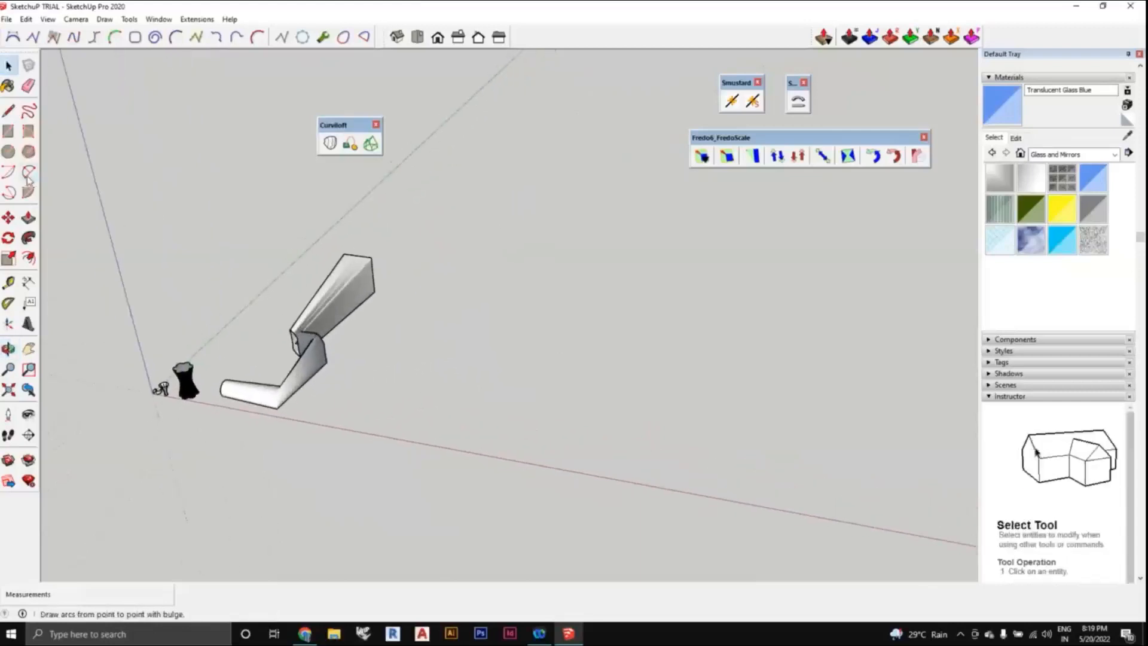
{"action": "middle_click_drag", "start_coordinate": [345, 286], "coordinate": [336, 276]}
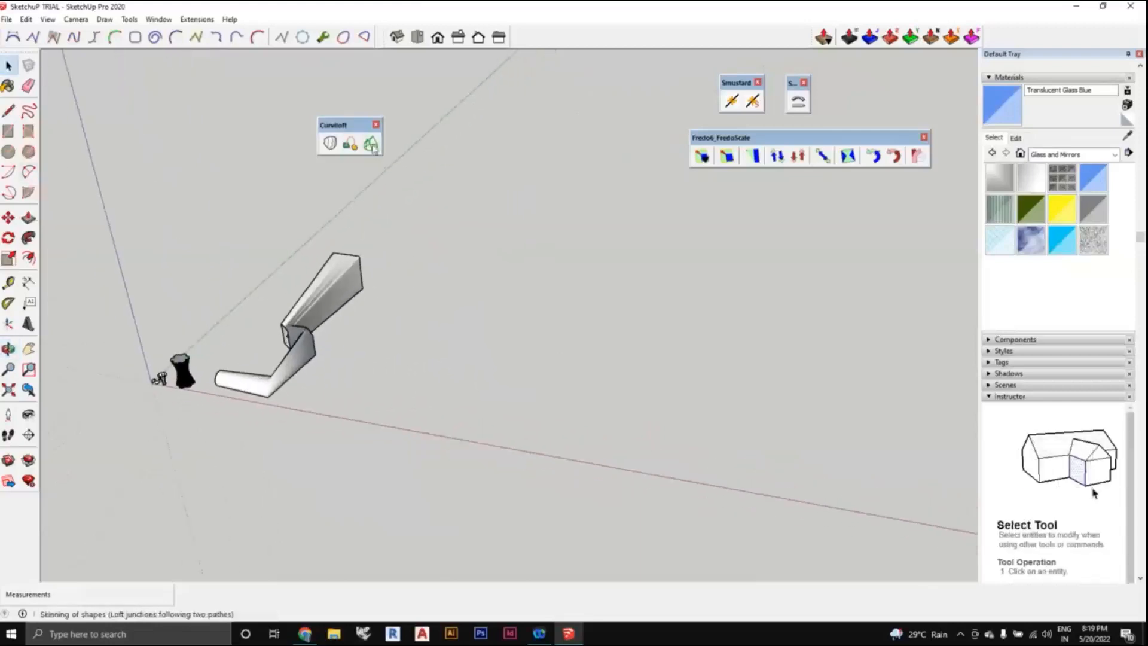
{"action": "scroll", "coordinate": [407, 295], "scroll_direction": "down", "scroll_amount": 1}
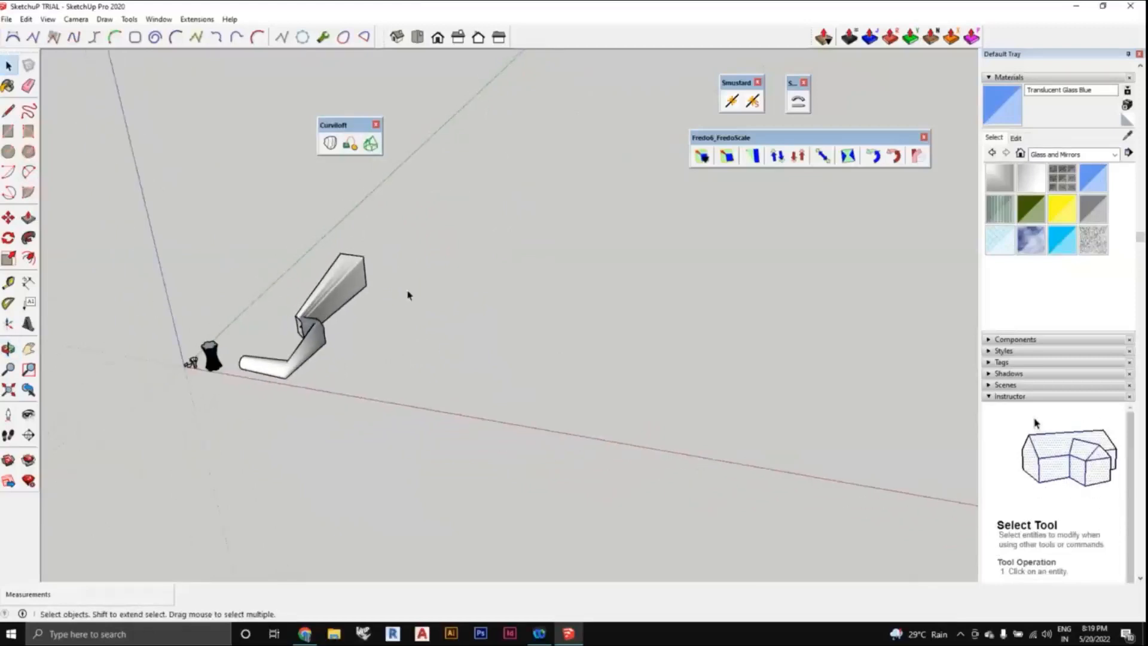
{"action": "scroll", "coordinate": [407, 299], "scroll_direction": "up", "scroll_amount": 2}
{"action": "middle_click_drag", "start_coordinate": [402, 343], "coordinate": [423, 369]}
{"action": "key", "text": "a"}
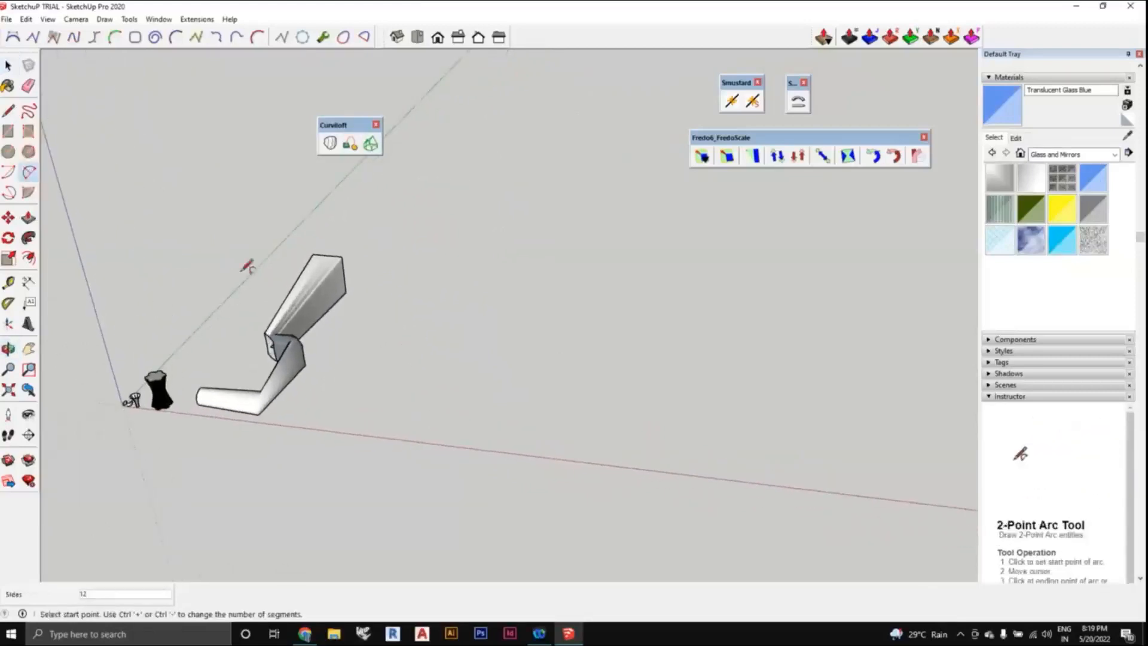
{"action": "middle_click_drag", "start_coordinate": [472, 424], "coordinate": [420, 398]}
{"action": "left_click", "coordinate": [419, 409]}
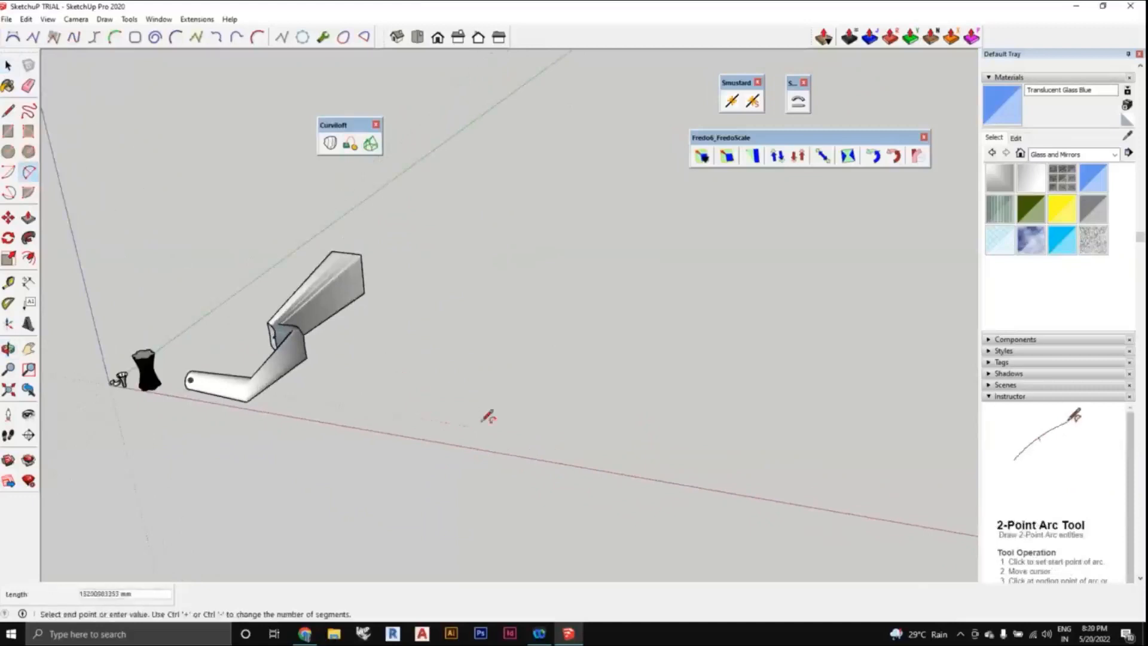
{"action": "left_click", "coordinate": [518, 432]}
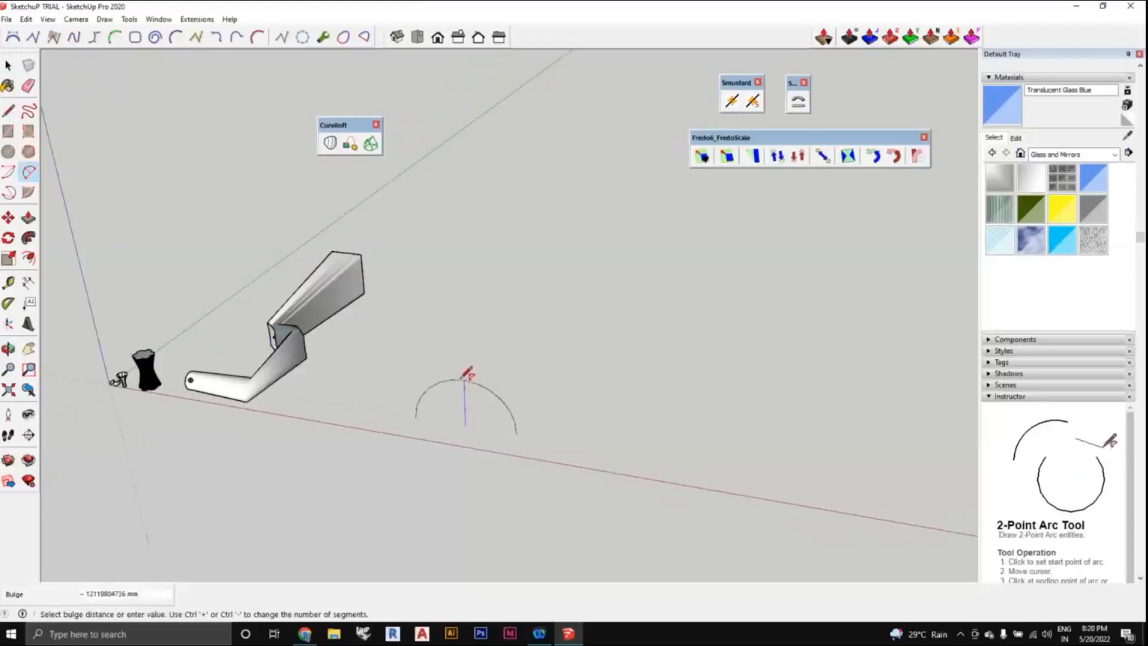
{"action": "left_click", "coordinate": [465, 378]}
{"action": "middle_click_drag", "start_coordinate": [595, 436], "coordinate": [71, 190]}
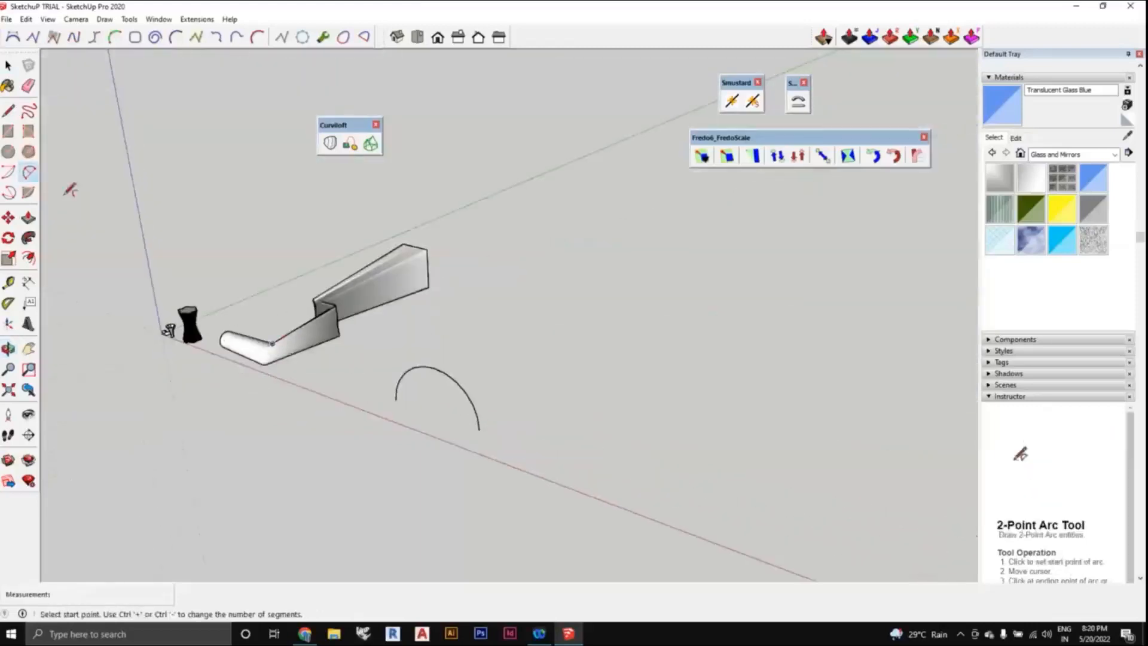
- Make a rotated copy of the arch about its end farthest from the lofts, perpendicular to the original
{"action": "left_click", "coordinate": [8, 64]}
{"action": "scroll", "coordinate": [494, 460], "scroll_direction": "down", "scroll_amount": 1}
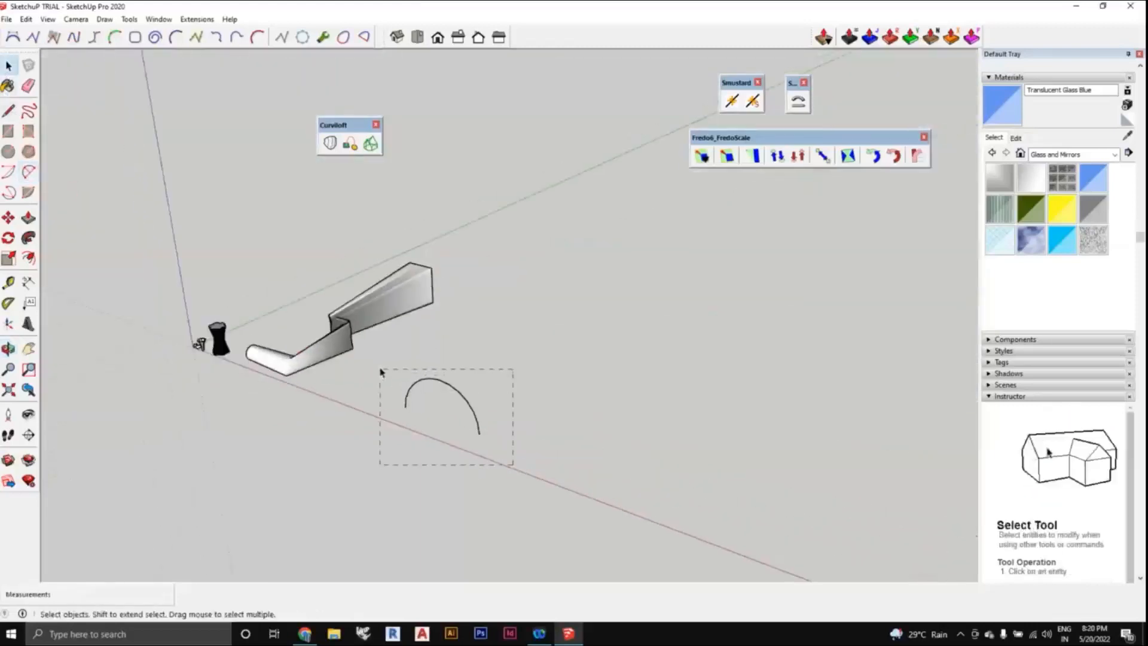
{"action": "left_click", "coordinate": [8, 237]}
{"action": "scroll", "coordinate": [474, 430], "scroll_direction": "up", "scroll_amount": 1}
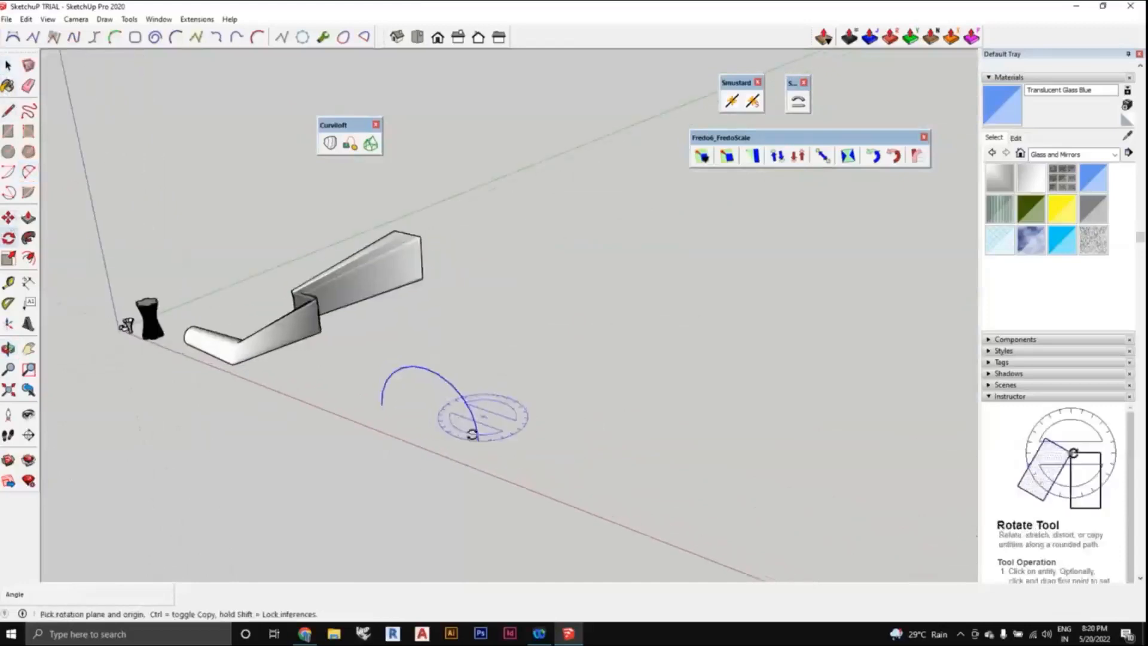
{"action": "left_click", "coordinate": [477, 440]}
{"action": "left_click", "coordinate": [381, 404]}
{"action": "key", "text": "ctrl"}
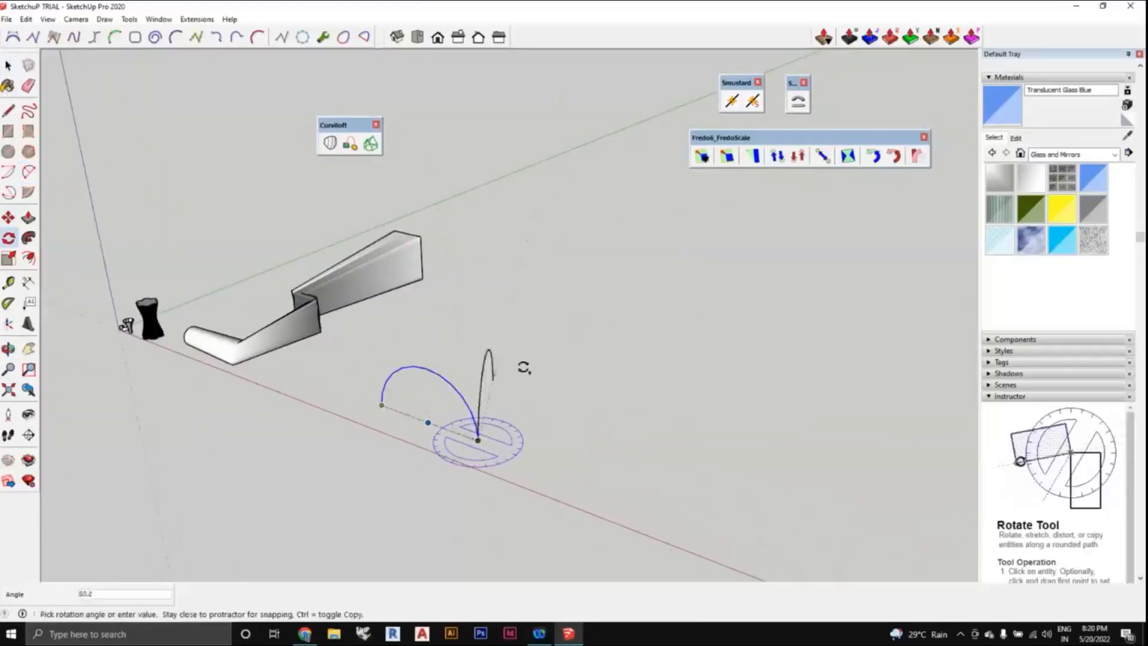
{"action": "left_click", "coordinate": [548, 384]}
- Add two more arches by rotate-copying each newest arch 90° about its free end, closing a square of four arches
{"action": "middle_click_drag", "start_coordinate": [548, 384], "coordinate": [487, 376]}
{"action": "left_click_drag", "start_coordinate": [486, 377], "coordinate": [413, 425]}
{"action": "left_click", "coordinate": [413, 425]}
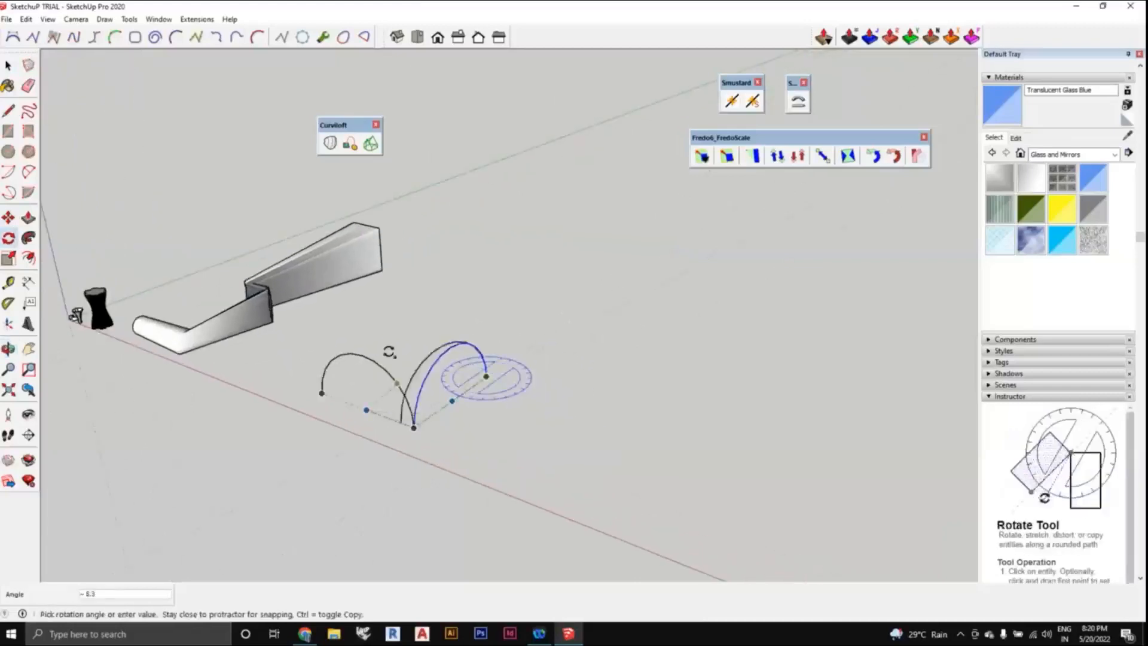
{"action": "left_click", "coordinate": [367, 340]}
{"action": "middle_click_drag", "start_coordinate": [367, 341], "coordinate": [418, 370]}
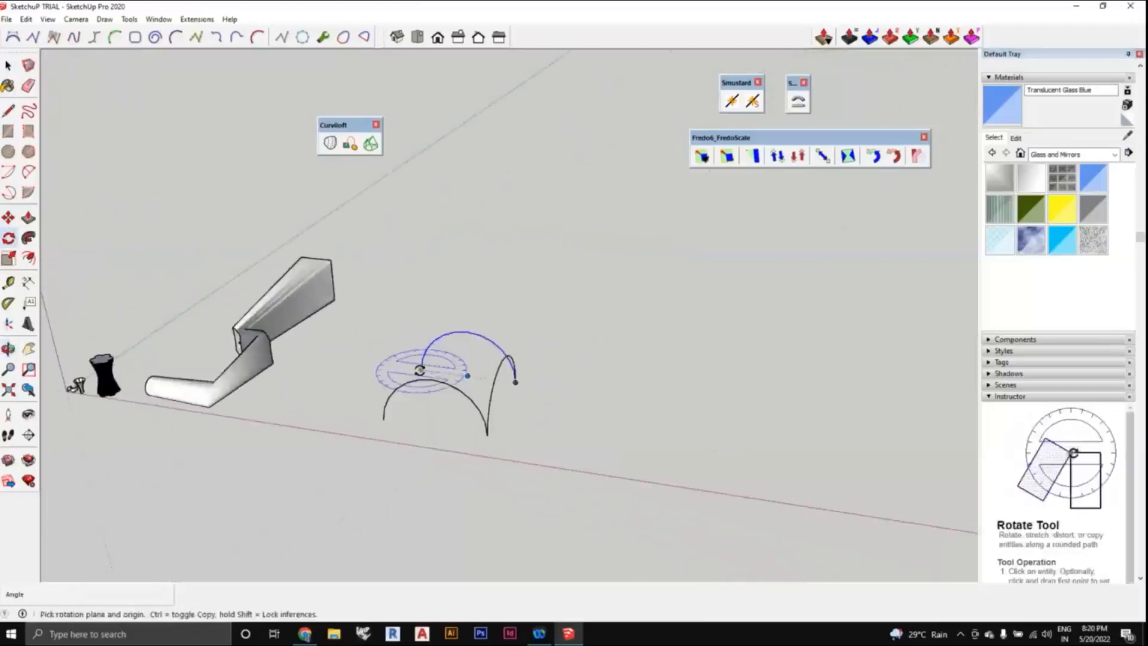
{"action": "left_click_drag", "start_coordinate": [421, 370], "coordinate": [504, 377]}
{"action": "left_click", "coordinate": [514, 382]}
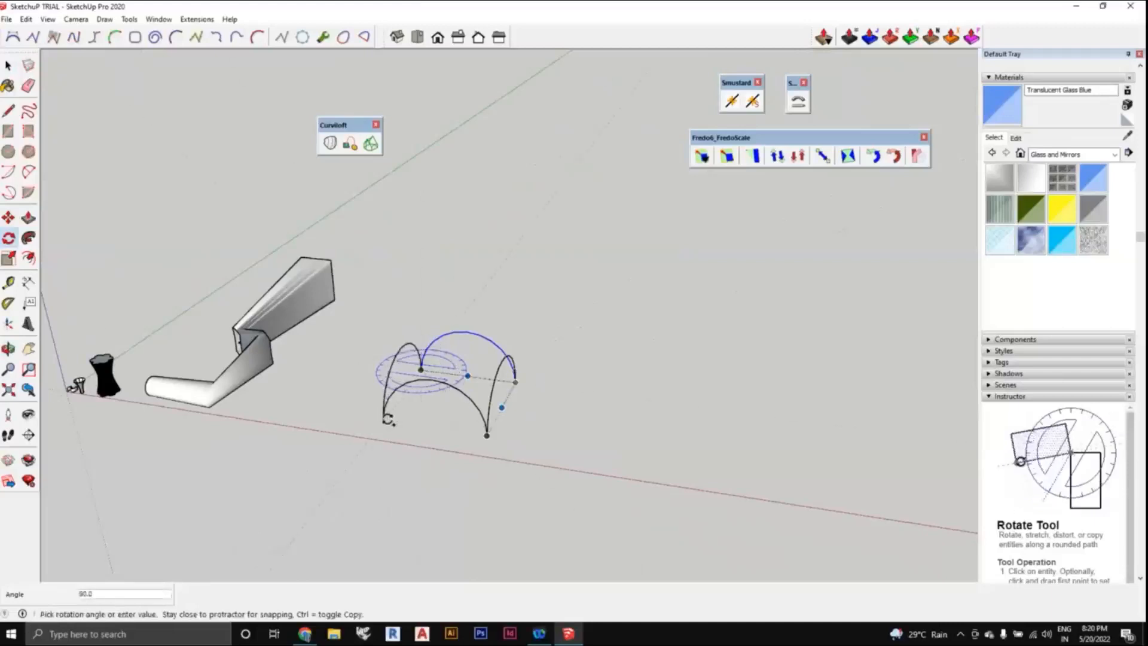
{"action": "left_click", "coordinate": [388, 420]}
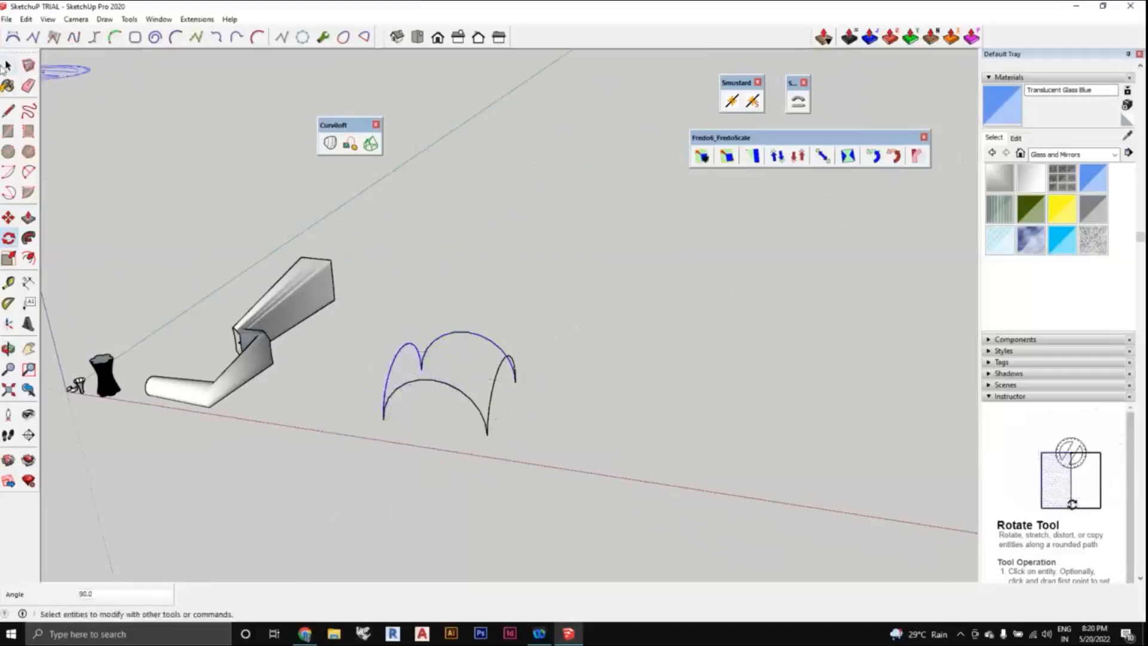
- Examine the square of four connected arches from low and high angles, checking how their ends meet
{"action": "left_click", "coordinate": [8, 65]}
{"action": "middle_click_drag", "start_coordinate": [500, 428], "coordinate": [496, 361]}
{"action": "scroll", "coordinate": [508, 415], "scroll_direction": "up", "scroll_amount": 5}
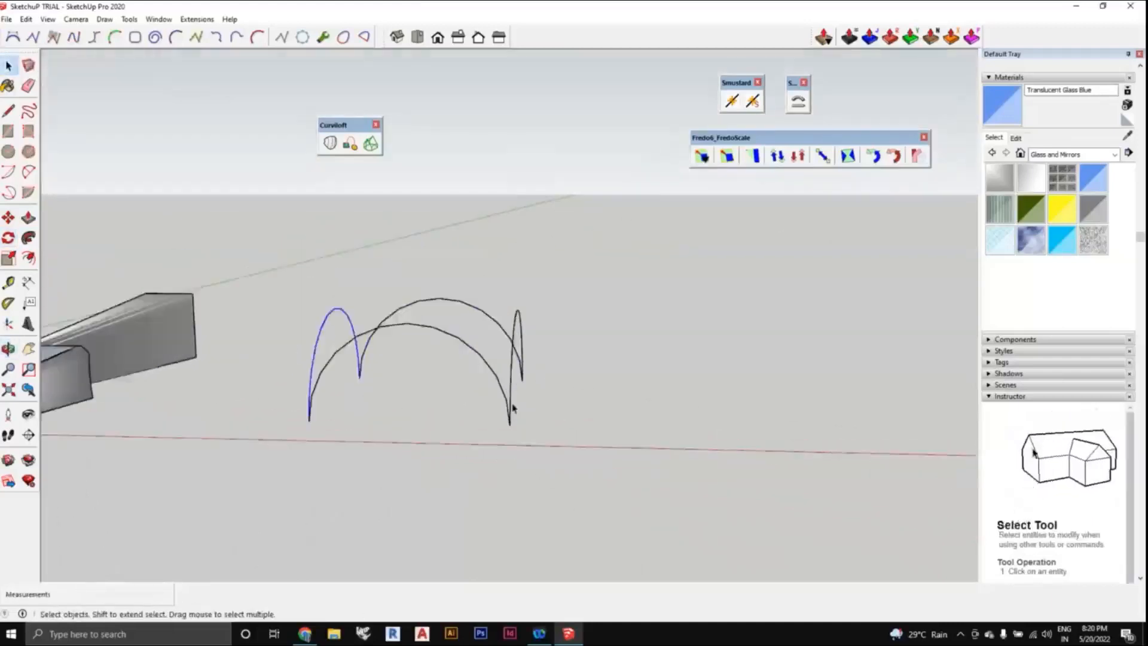
{"action": "middle_click_drag", "start_coordinate": [512, 408], "coordinate": [518, 365]}
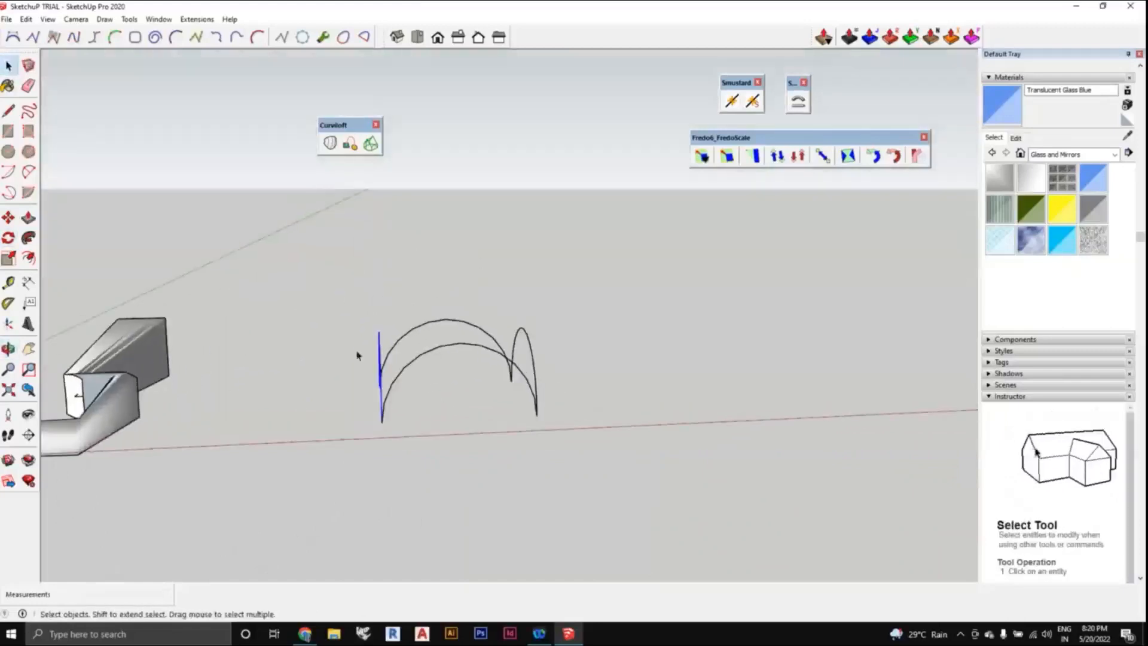
{"action": "middle_click_drag", "start_coordinate": [356, 355], "coordinate": [523, 386]}
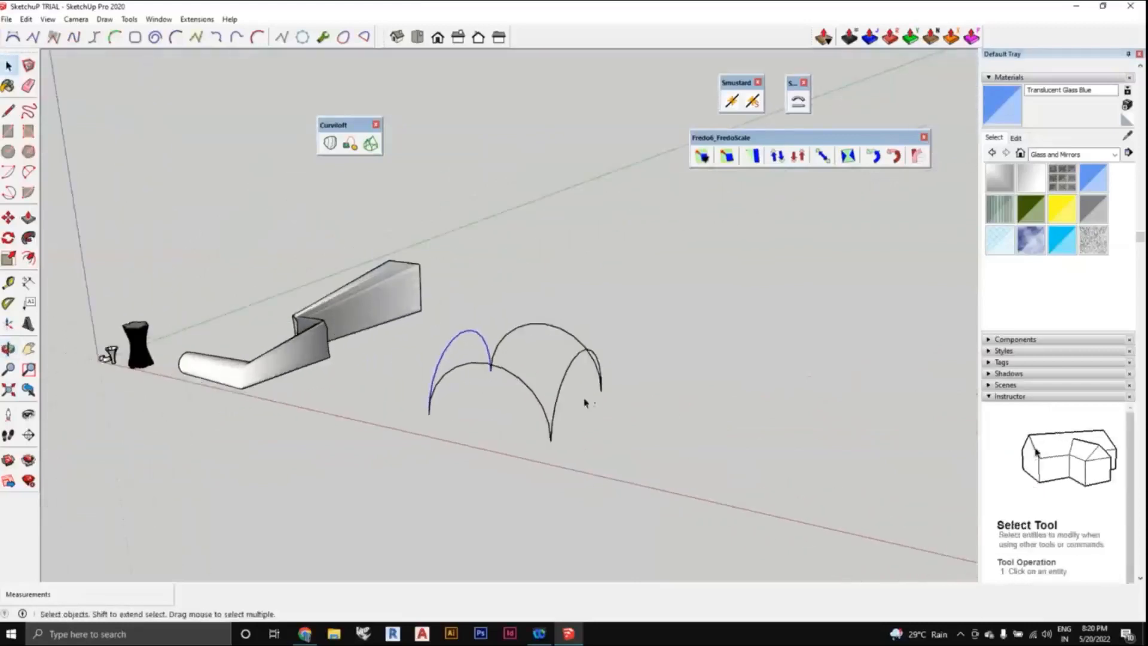
{"action": "middle_click_drag", "start_coordinate": [636, 422], "coordinate": [609, 397]}
{"action": "scroll", "coordinate": [556, 362], "scroll_direction": "up", "scroll_amount": 2}
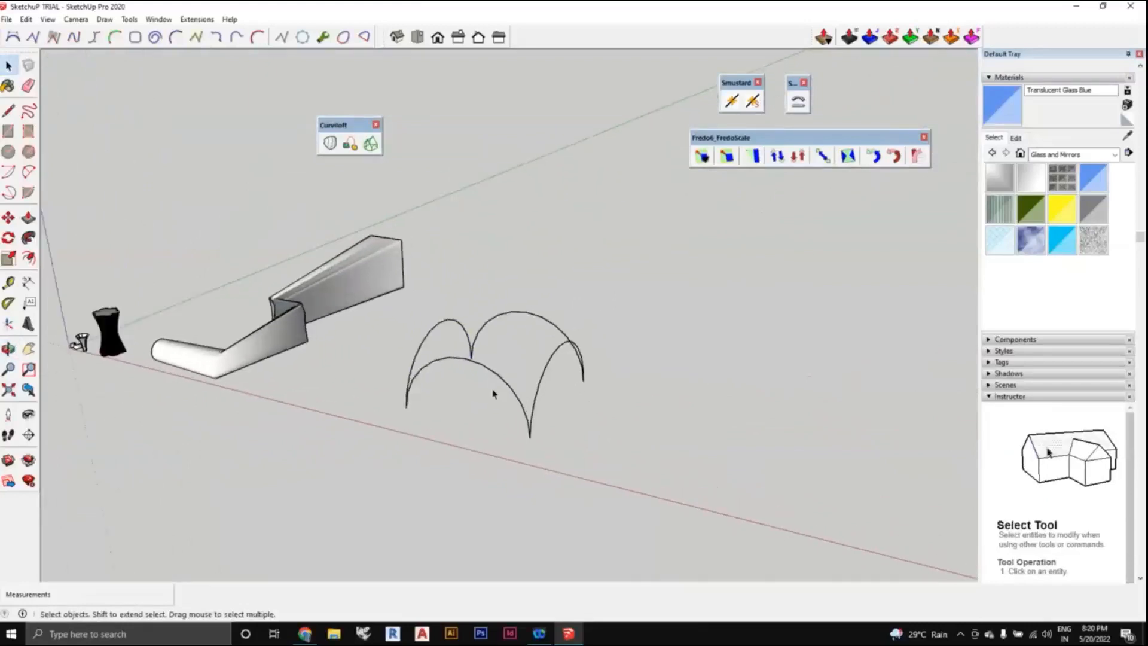
{"action": "scroll", "coordinate": [499, 395], "scroll_direction": "down", "scroll_amount": 2}
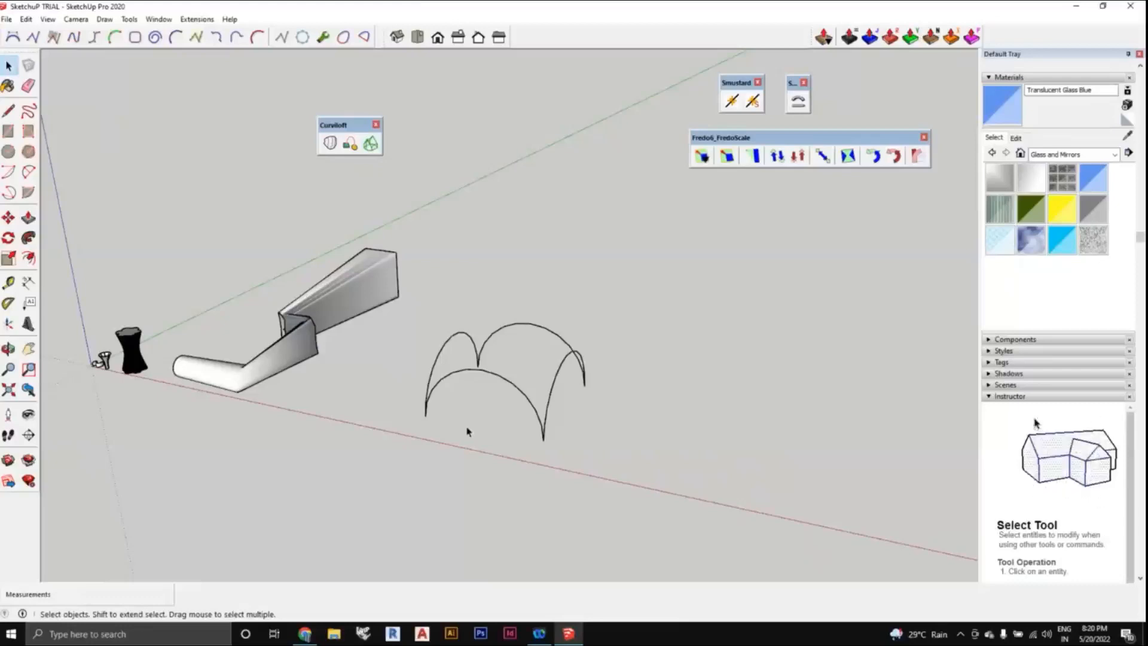
- Skin the four connected arches with Curviloft's skinning tool and generate the domed surface
{"action": "middle_click_drag", "start_coordinate": [482, 448], "coordinate": [636, 469]}
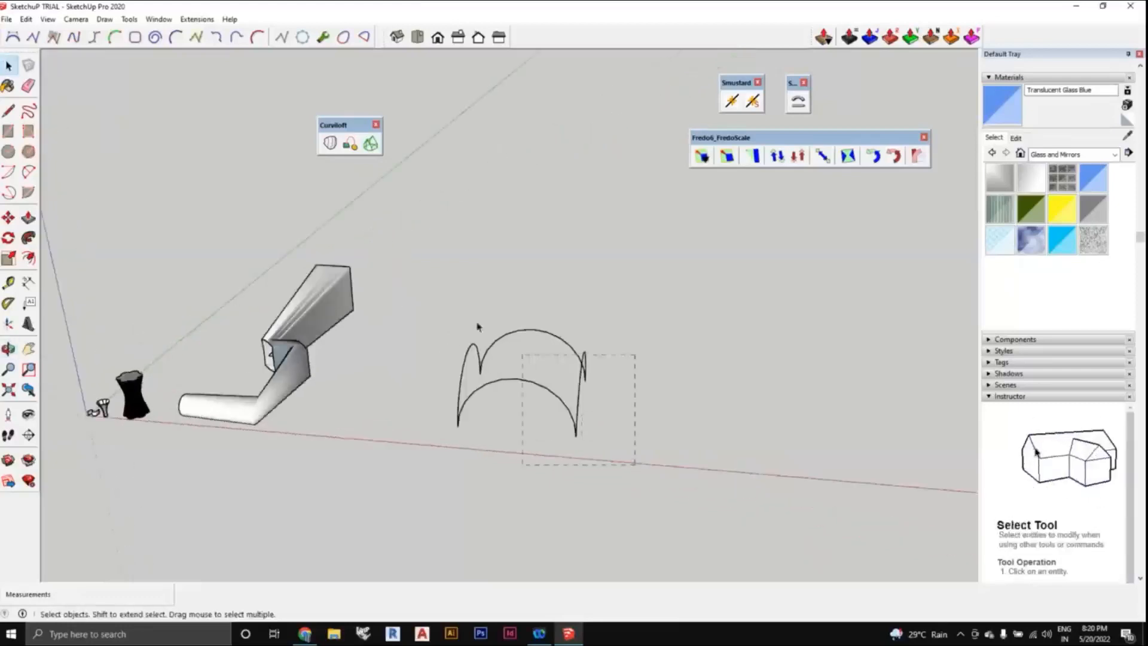
{"action": "middle_click_drag", "start_coordinate": [662, 397], "coordinate": [365, 201]}
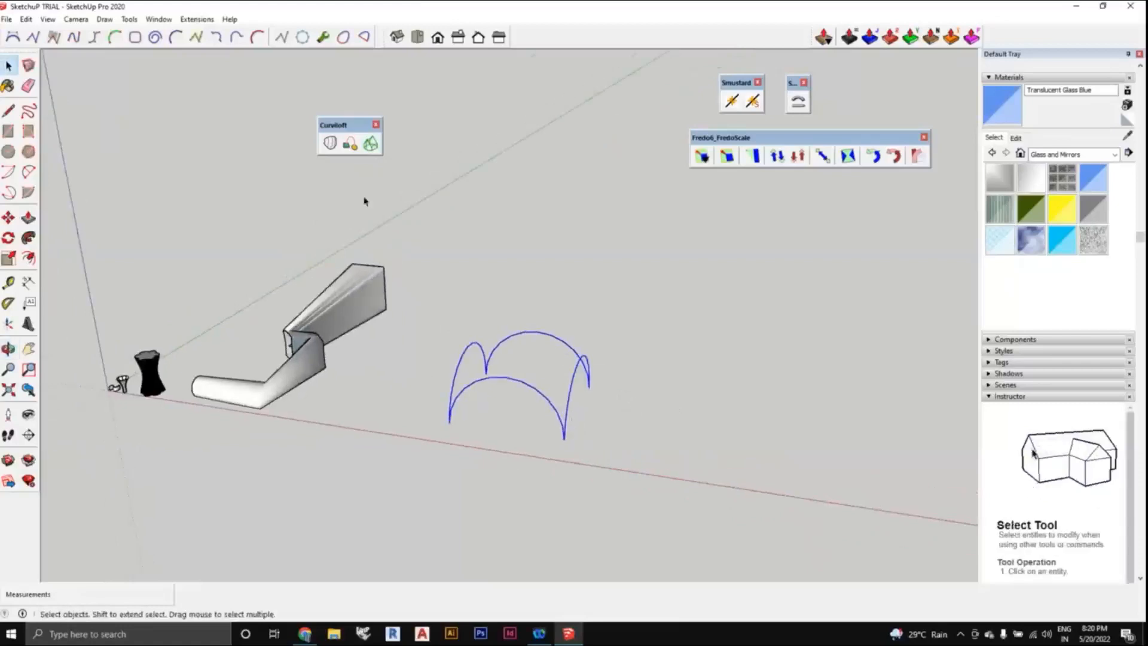
{"action": "left_click", "coordinate": [370, 145]}
{"action": "middle_click_drag", "start_coordinate": [476, 263], "coordinate": [609, 373]}
{"action": "left_click", "coordinate": [618, 373]}
{"action": "middle_click_drag", "start_coordinate": [487, 349], "coordinate": [534, 377]}
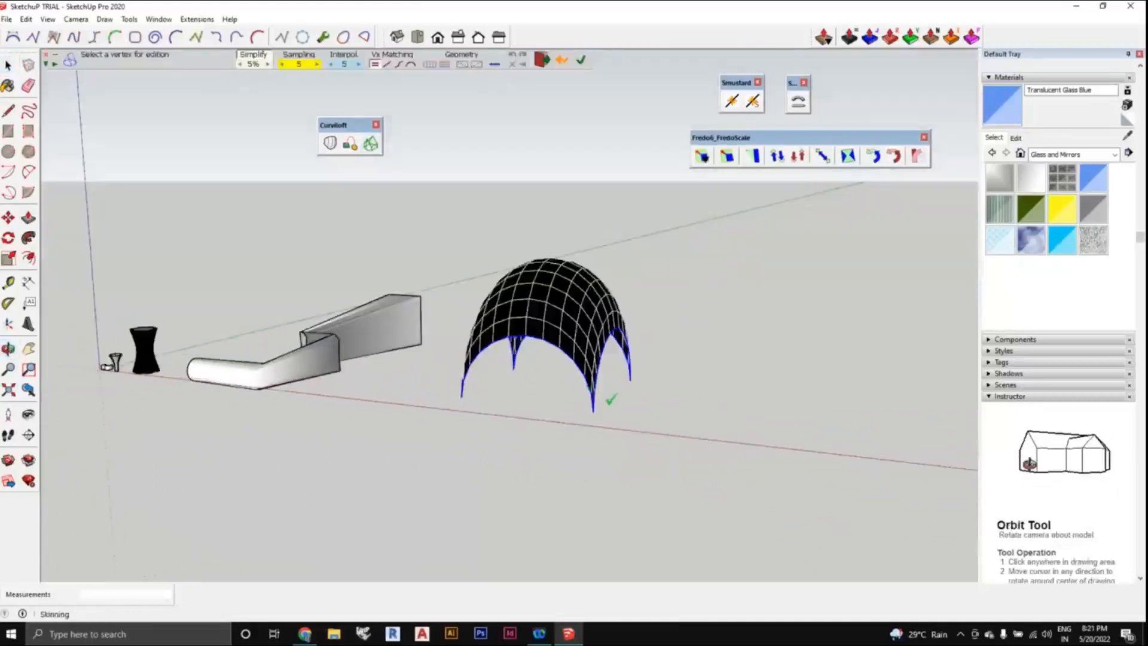
{"action": "middle_click_drag", "start_coordinate": [610, 398], "coordinate": [574, 415]}
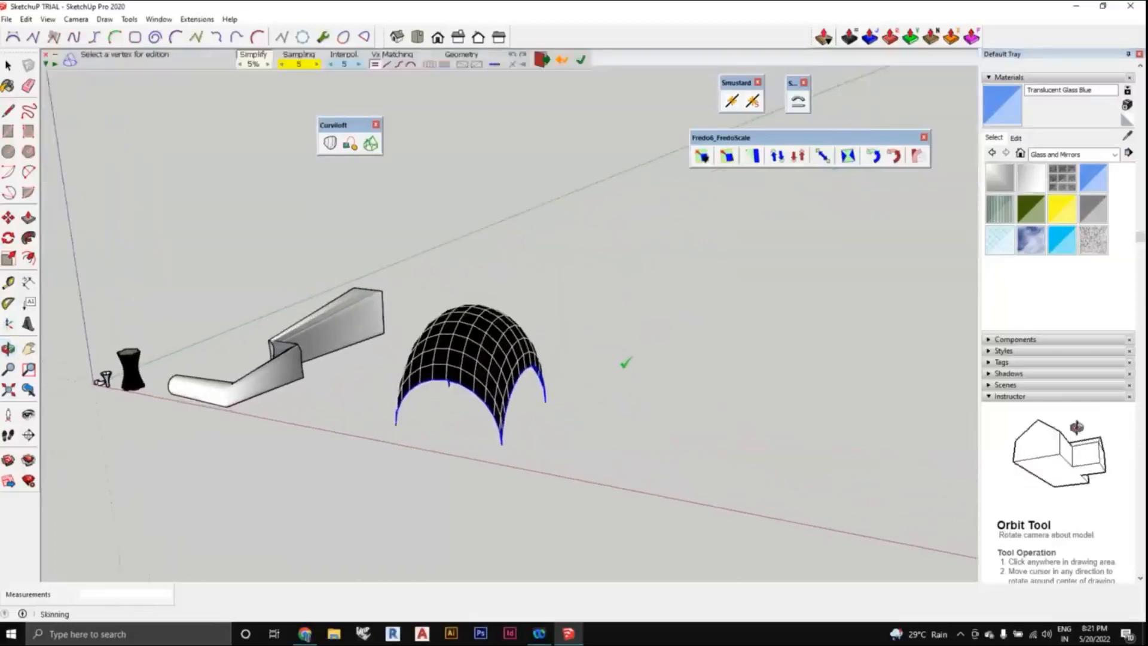
{"action": "left_click", "coordinate": [625, 361]}
{"action": "middle_click_drag", "start_coordinate": [510, 415], "coordinate": [618, 358]}
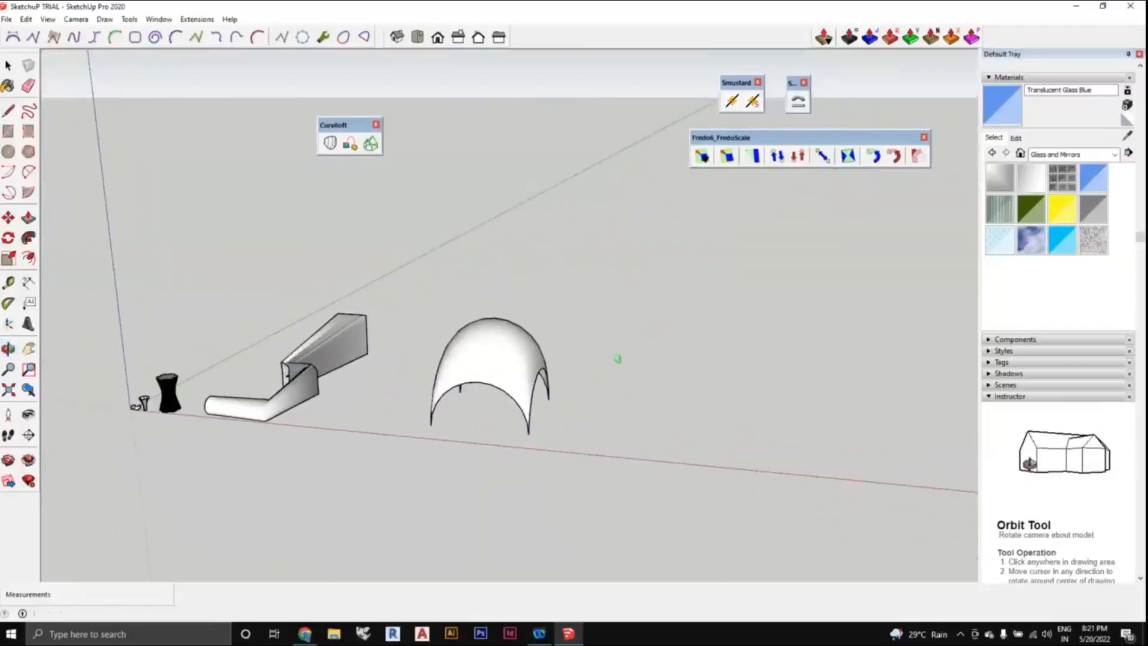
- Examine the domed skin from several angles and distances, comparing it with the other lofted shapes along the red axis
{"action": "middle_click_drag", "start_coordinate": [546, 416], "coordinate": [557, 455]}
{"action": "key", "text": "space"}
{"action": "scroll", "coordinate": [503, 425], "scroll_direction": "down", "scroll_amount": 3}
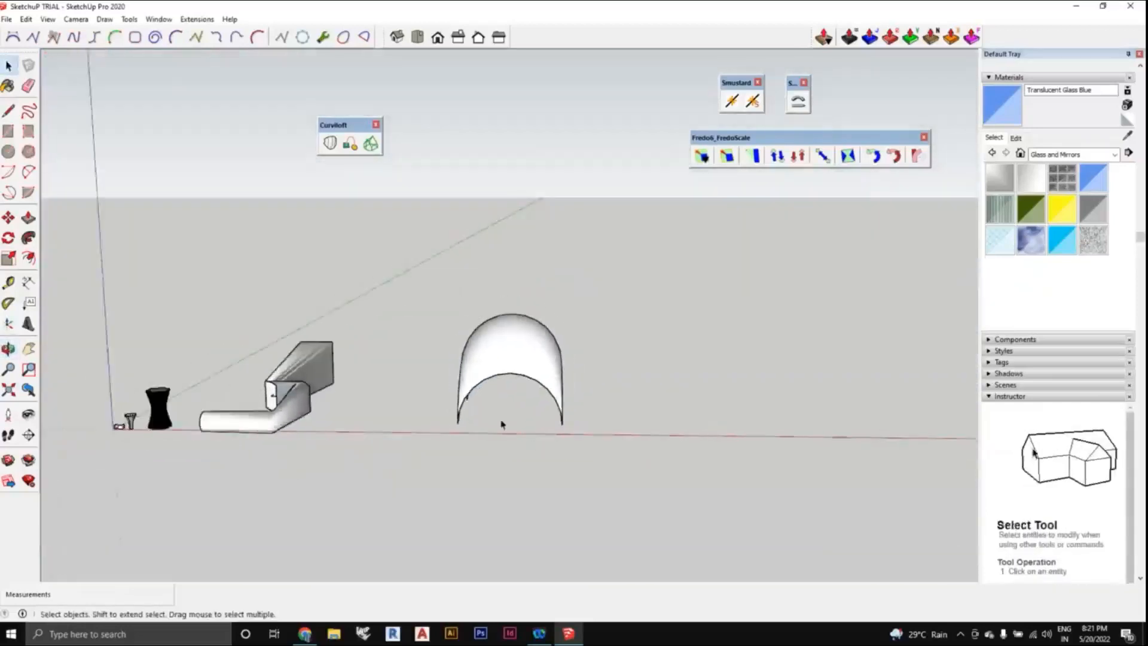
{"action": "middle_click_drag", "start_coordinate": [513, 425], "coordinate": [533, 459], "text": "shift"}
{"action": "scroll", "coordinate": [536, 394], "scroll_direction": "down", "scroll_amount": 1}
{"action": "scroll", "coordinate": [467, 413], "scroll_direction": "down", "scroll_amount": 1}
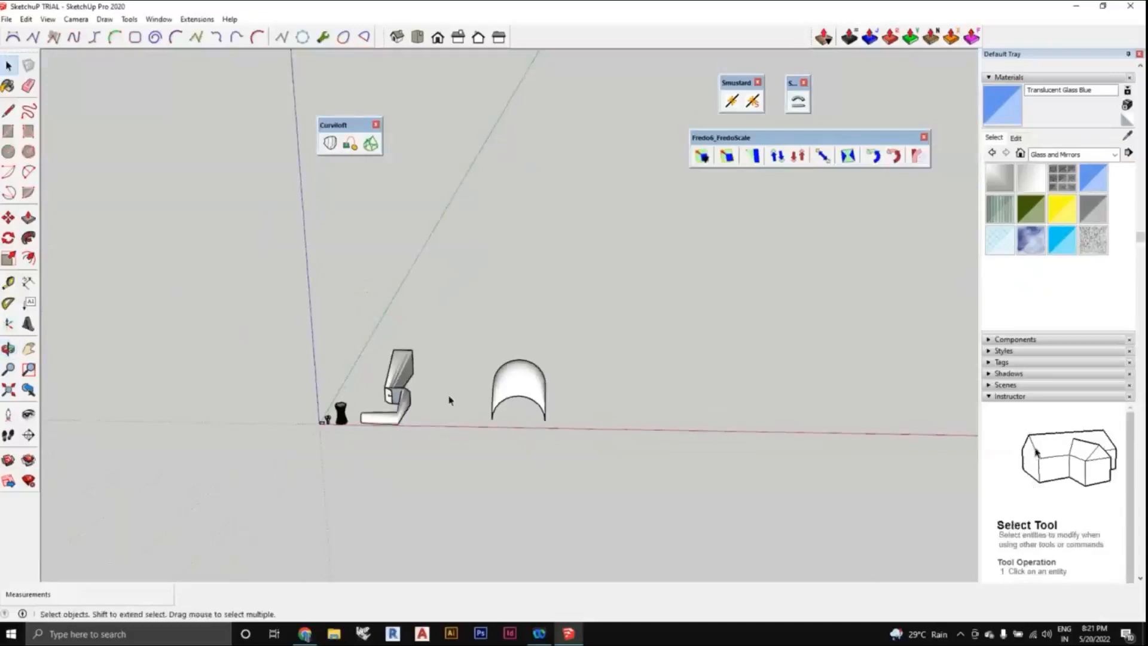
{"action": "scroll", "coordinate": [449, 385], "scroll_direction": "down", "scroll_amount": 1}
{"action": "middle_click_drag", "start_coordinate": [427, 377], "coordinate": [452, 308]}
{"action": "scroll", "coordinate": [407, 436], "scroll_direction": "up", "scroll_amount": 1}
{"action": "scroll", "coordinate": [412, 428], "scroll_direction": "up", "scroll_amount": 1}
{"action": "middle_click_drag", "start_coordinate": [428, 434], "coordinate": [478, 374]}
{"action": "scroll", "coordinate": [446, 419], "scroll_direction": "up", "scroll_amount": 2}
{"action": "scroll", "coordinate": [425, 391], "scroll_direction": "up", "scroll_amount": 1}
{"action": "scroll", "coordinate": [426, 392], "scroll_direction": "down", "scroll_amount": 2}
{"action": "scroll", "coordinate": [500, 360], "scroll_direction": "up", "scroll_amount": 2}
{"action": "scroll", "coordinate": [504, 329], "scroll_direction": "up", "scroll_amount": 2}
{"action": "scroll", "coordinate": [490, 311], "scroll_direction": "down", "scroll_amount": 2}
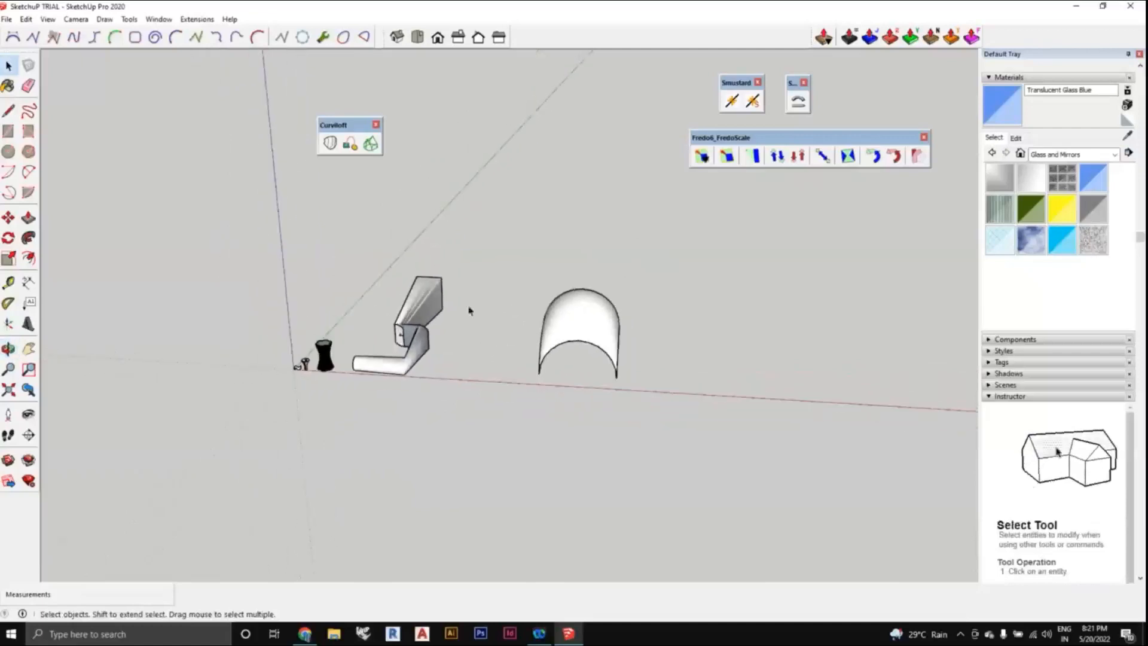
{"action": "middle_click_drag", "start_coordinate": [564, 380], "coordinate": [589, 362]}
{"action": "scroll", "coordinate": [335, 362], "scroll_direction": "up", "scroll_amount": 3}
{"action": "middle_click_drag", "start_coordinate": [606, 426], "coordinate": [541, 428]}
{"action": "scroll", "coordinate": [379, 327], "scroll_direction": "up", "scroll_amount": 1}
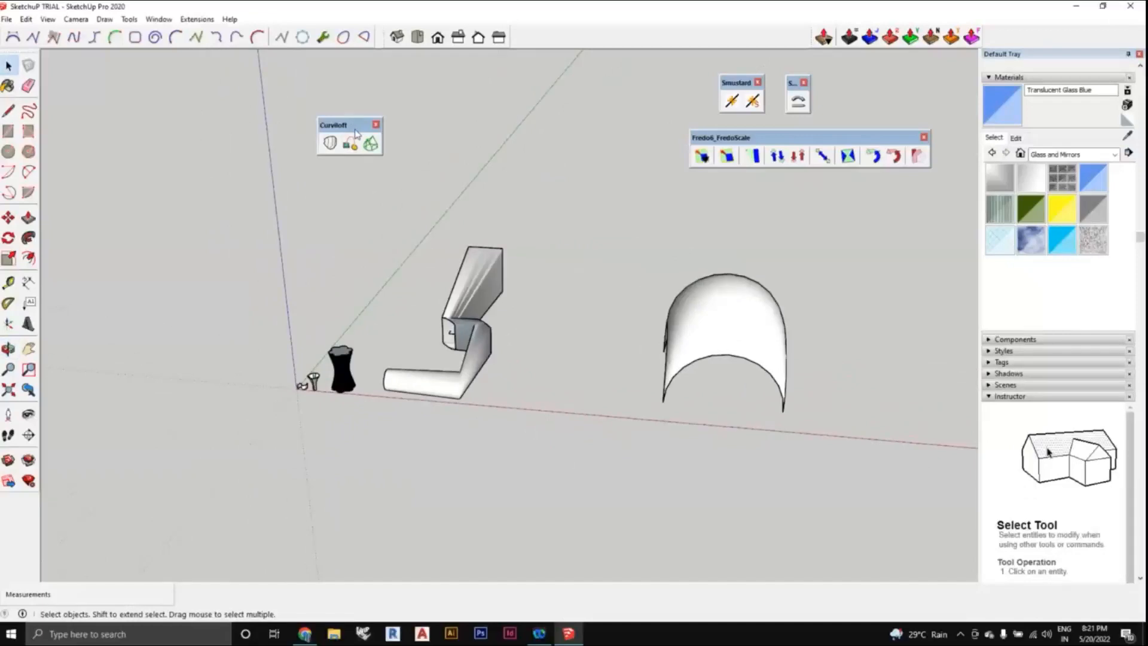
- Undock the JointPushPull toolbar into the empty area of the viewport and close the Curviloft toolbar
{"action": "left_click_drag", "start_coordinate": [355, 132], "coordinate": [227, 91]}
{"action": "scroll", "coordinate": [654, 341], "scroll_direction": "down", "scroll_amount": 1}
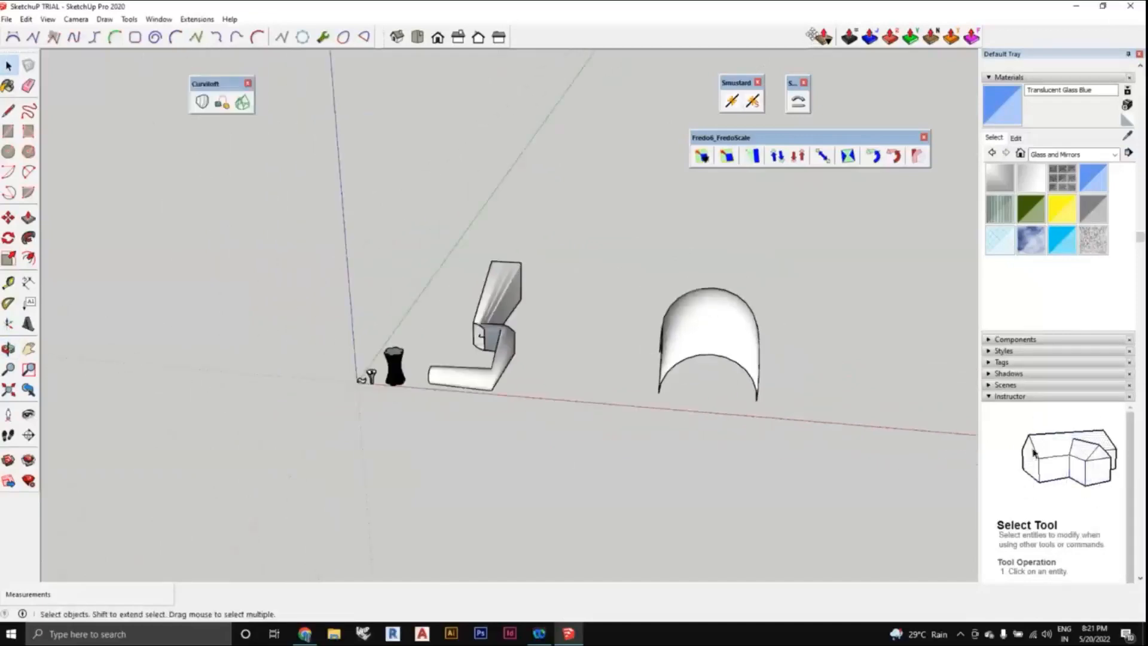
{"action": "left_click_drag", "start_coordinate": [812, 37], "coordinate": [257, 287]}
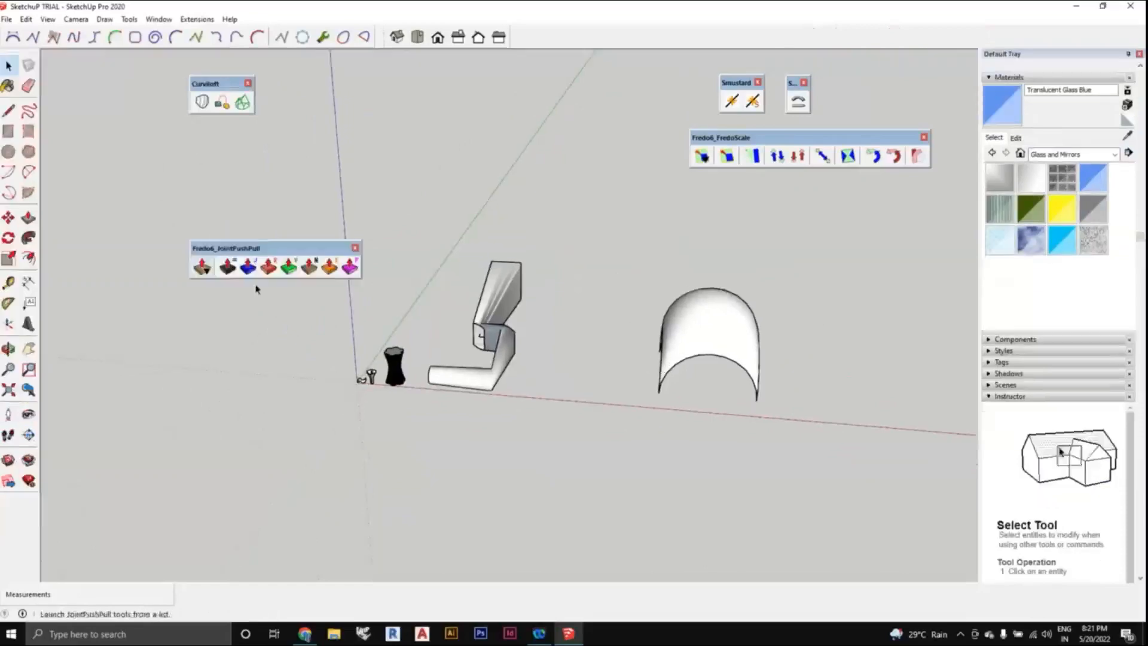
{"action": "scroll", "coordinate": [389, 420], "scroll_direction": "up", "scroll_amount": 10}
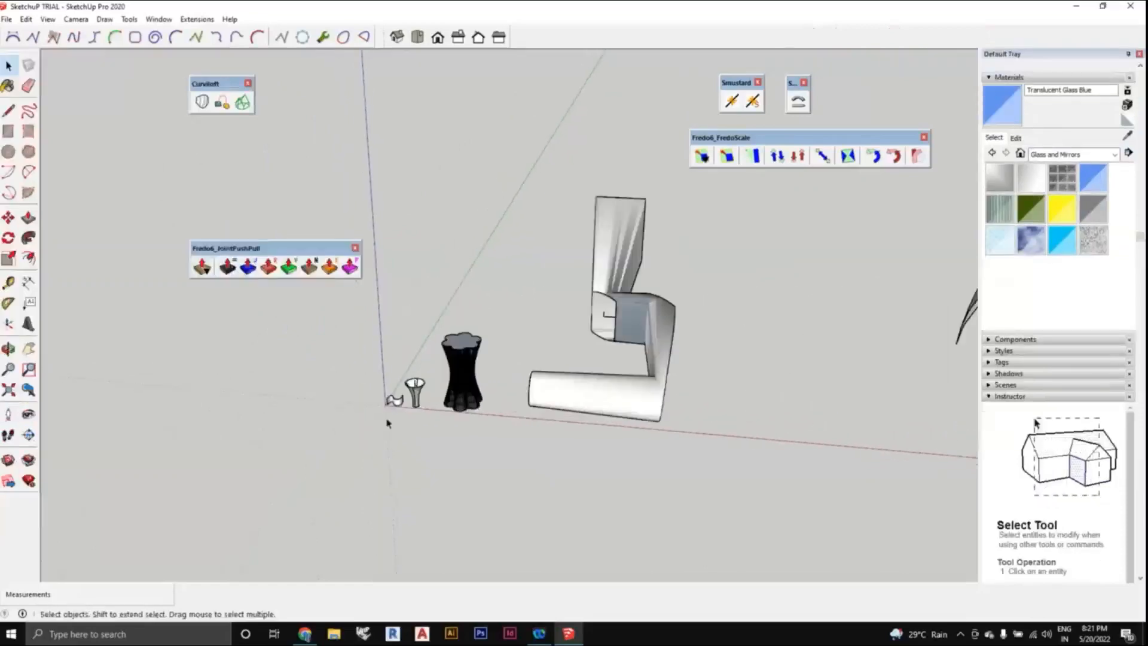
{"action": "middle_click_drag", "start_coordinate": [395, 418], "coordinate": [558, 480], "text": "shift"}
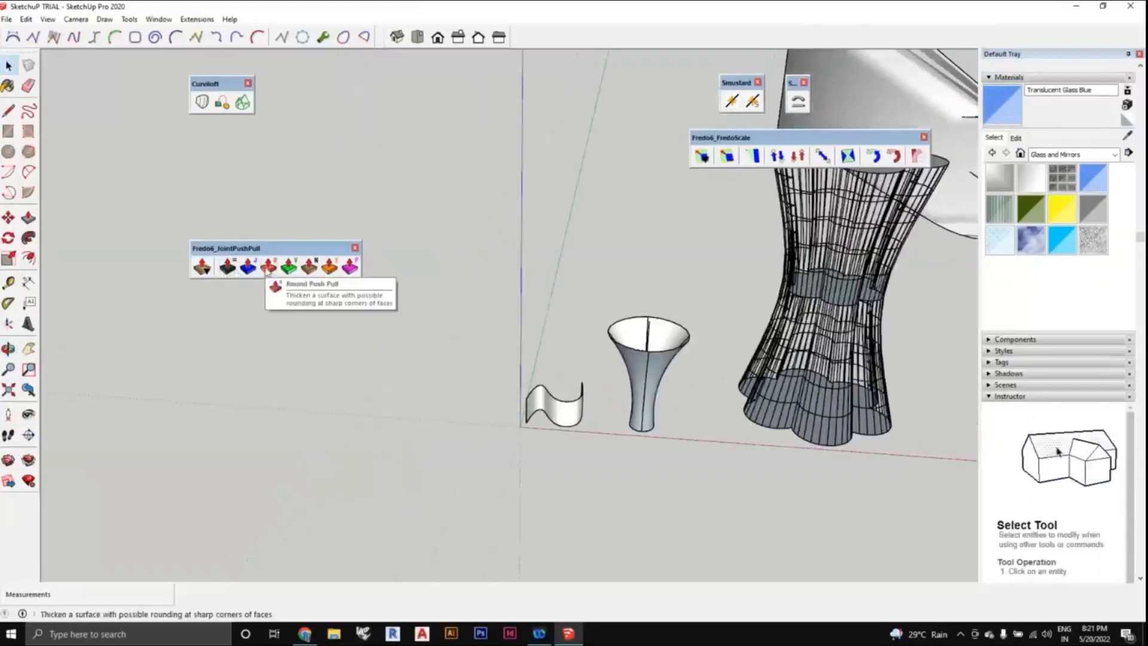
{"action": "scroll", "coordinate": [454, 391], "scroll_direction": "down", "scroll_amount": 5}
{"action": "scroll", "coordinate": [493, 396], "scroll_direction": "down", "scroll_amount": 6}
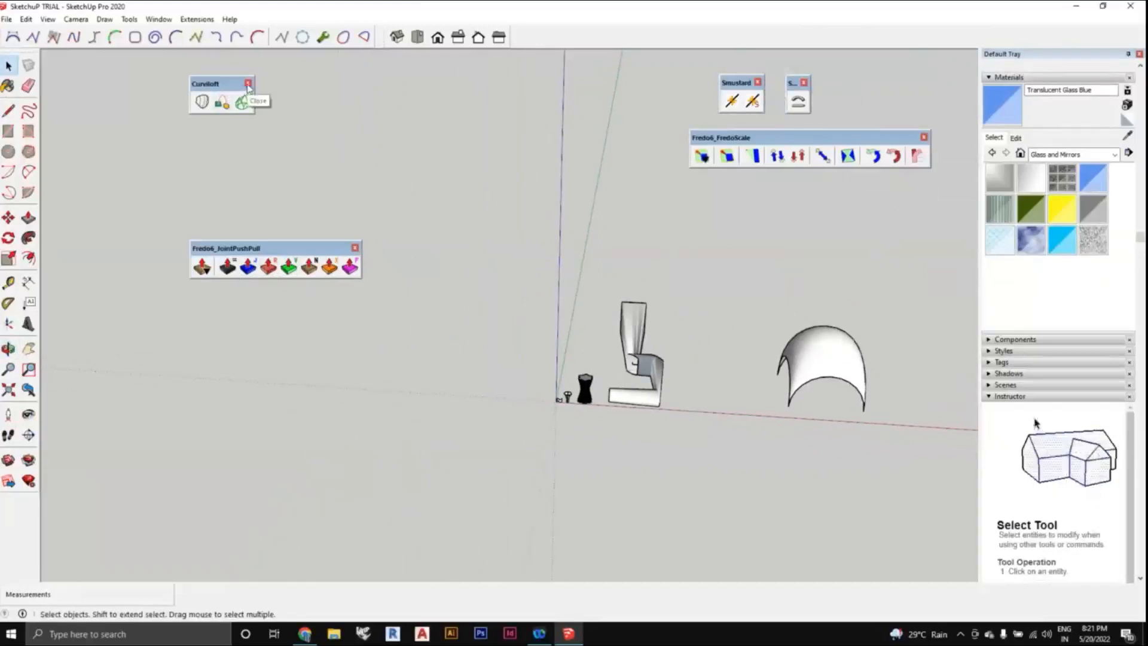
{"action": "left_click", "coordinate": [248, 84]}
- Try the native Push/Pull tool on the curved face of the wavy surface near the origin
{"action": "scroll", "coordinate": [553, 384], "scroll_direction": "up", "scroll_amount": 5}
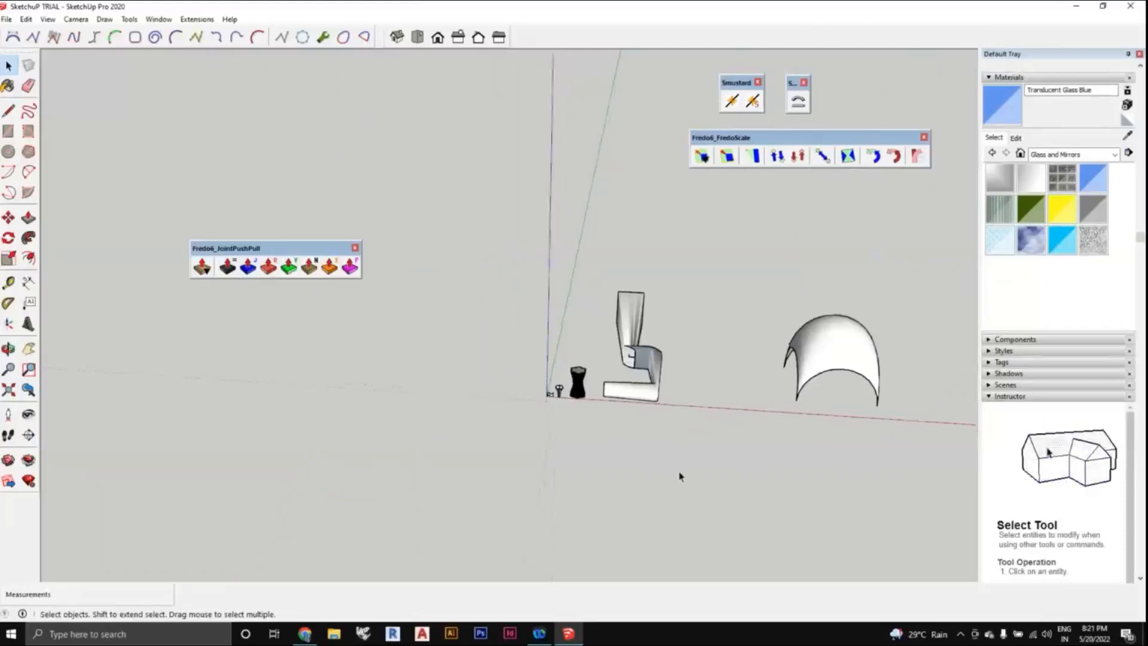
{"action": "middle_click_drag", "start_coordinate": [550, 386], "coordinate": [342, 333]}
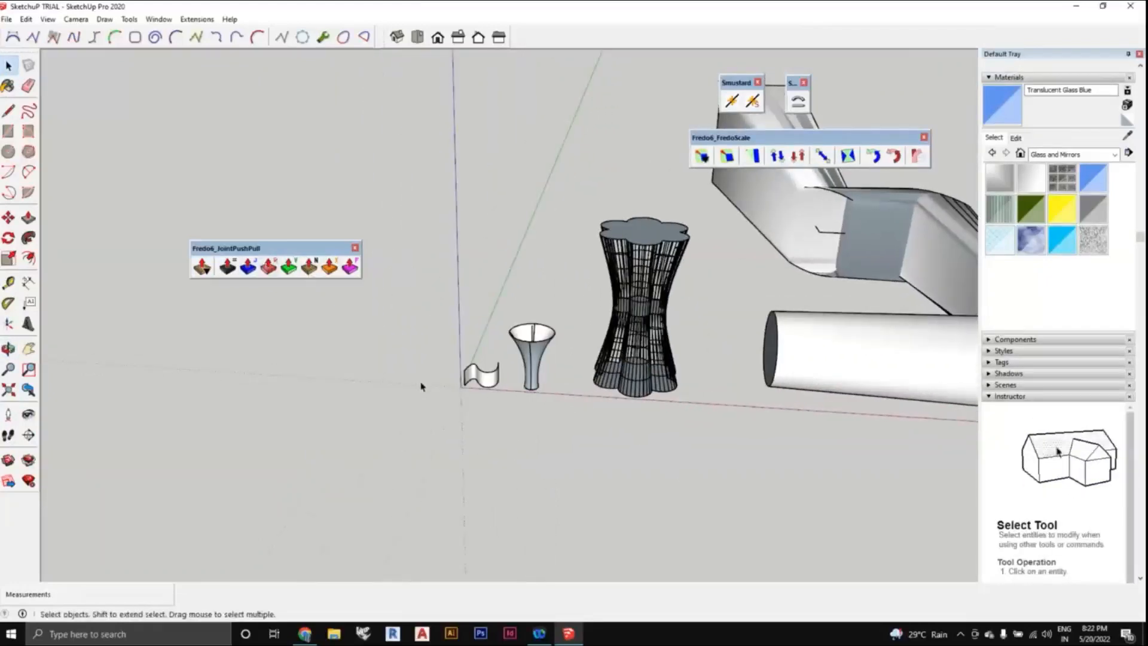
{"action": "middle_click_drag", "start_coordinate": [422, 387], "coordinate": [460, 384]}
{"action": "scroll", "coordinate": [458, 388], "scroll_direction": "up", "scroll_amount": 4}
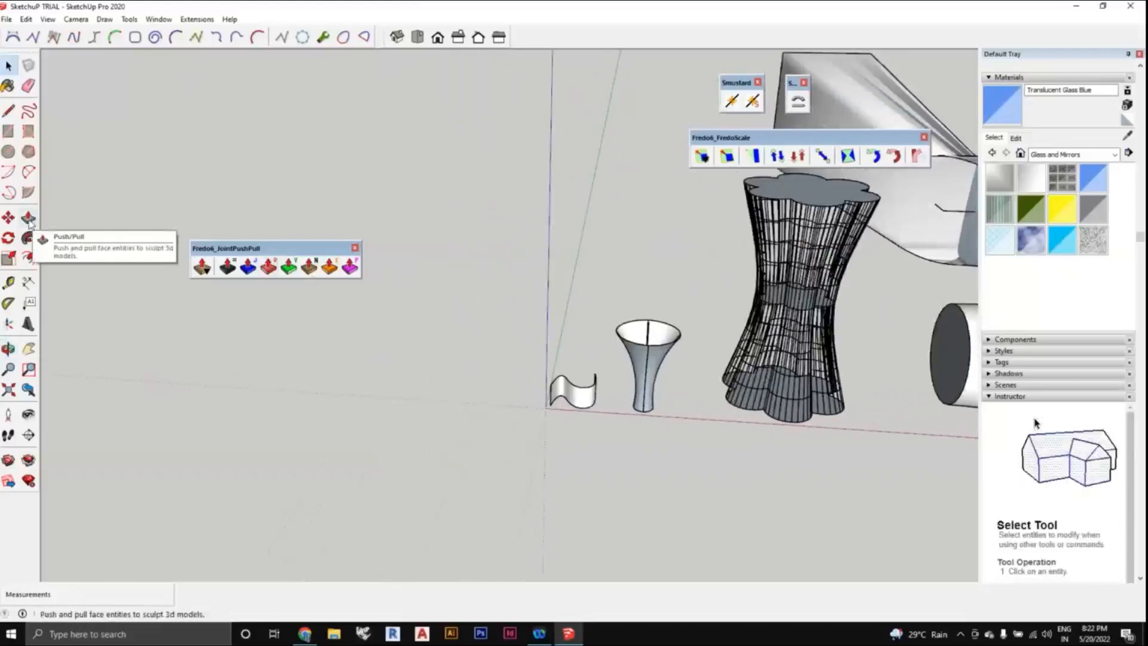
{"action": "left_click", "coordinate": [28, 218]}
{"action": "scroll", "coordinate": [561, 392], "scroll_direction": "up", "scroll_amount": 3}
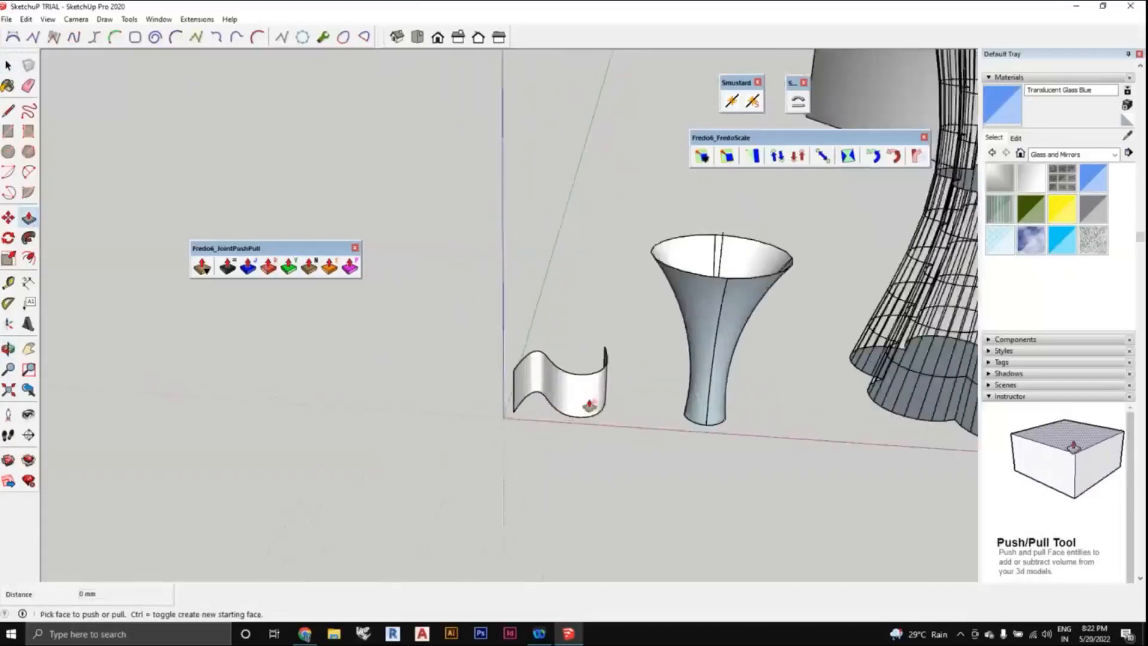
{"action": "scroll", "coordinate": [582, 413], "scroll_direction": "up", "scroll_amount": 2}
{"action": "middle_click_drag", "start_coordinate": [573, 422], "coordinate": [590, 368]}
{"action": "scroll", "coordinate": [562, 380], "scroll_direction": "up", "scroll_amount": 2}
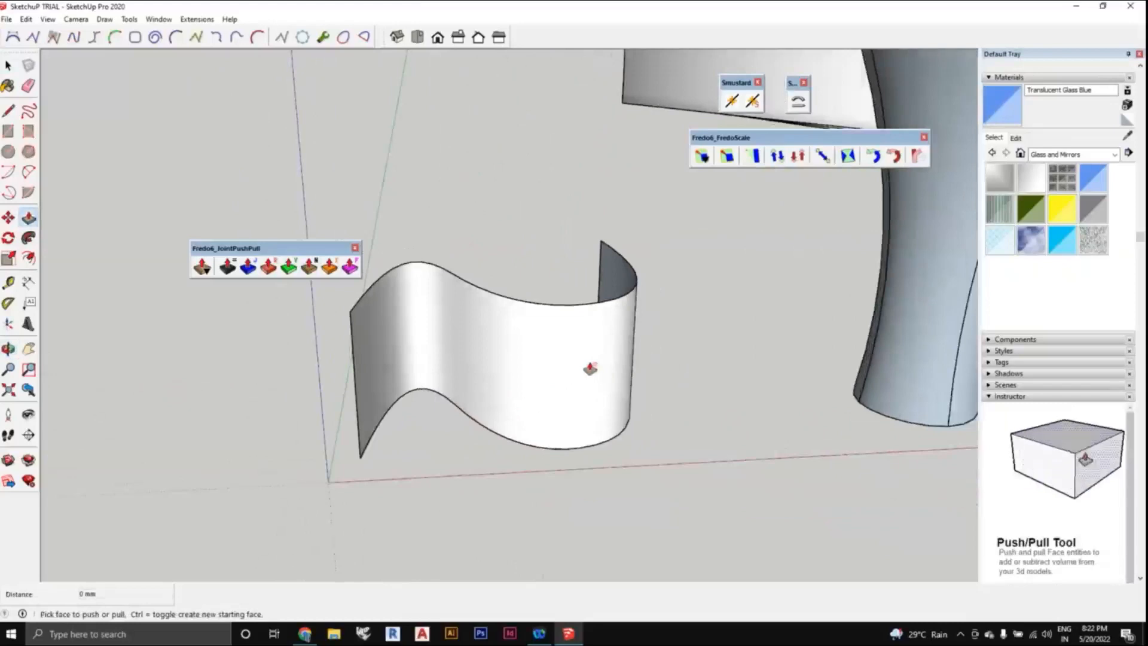
{"action": "scroll", "coordinate": [590, 369], "scroll_direction": "down", "scroll_amount": 2}
{"action": "scroll", "coordinate": [554, 374], "scroll_direction": "down", "scroll_amount": 2}
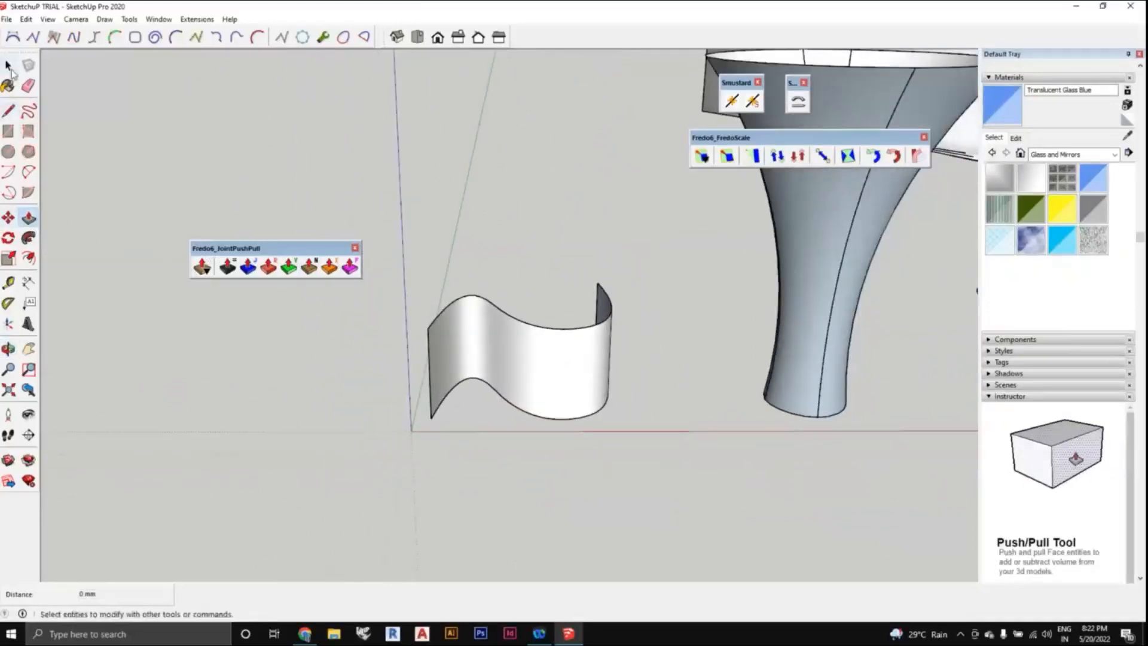
{"action": "left_click", "coordinate": [9, 65]}
- Copy the wavy surface along the red axis away from the funnel, repeating the copy as a *6 array
{"action": "scroll", "coordinate": [520, 448], "scroll_direction": "down", "scroll_amount": 4}
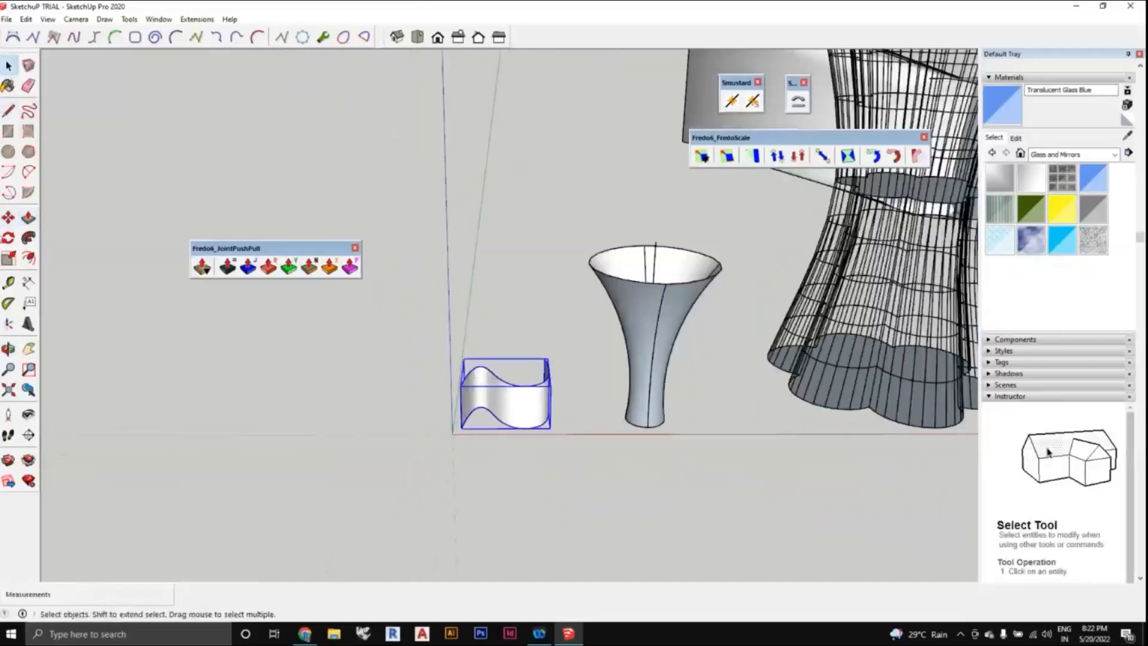
{"action": "left_click", "coordinate": [525, 417]}
{"action": "key", "text": "ctrl"}
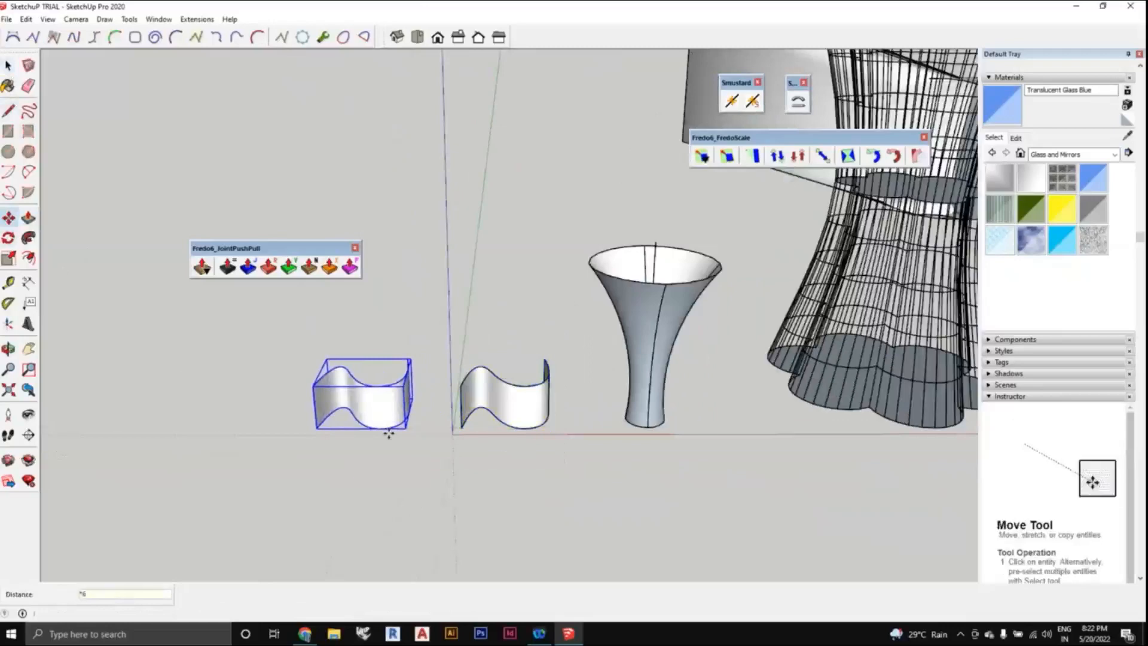
{"action": "key", "text": "Return"}
{"action": "scroll", "coordinate": [299, 428], "scroll_direction": "down", "scroll_amount": 6}
{"action": "middle_click_drag", "start_coordinate": [316, 459], "coordinate": [473, 433], "text": "shift"}
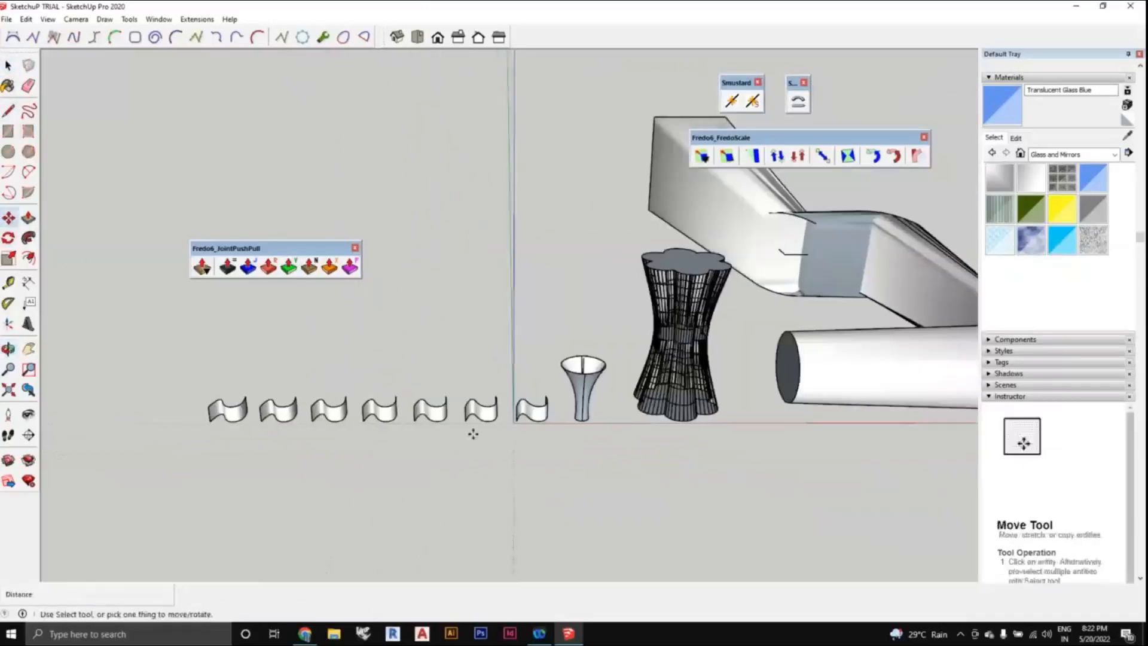
{"action": "scroll", "coordinate": [510, 430], "scroll_direction": "up", "scroll_amount": 5}
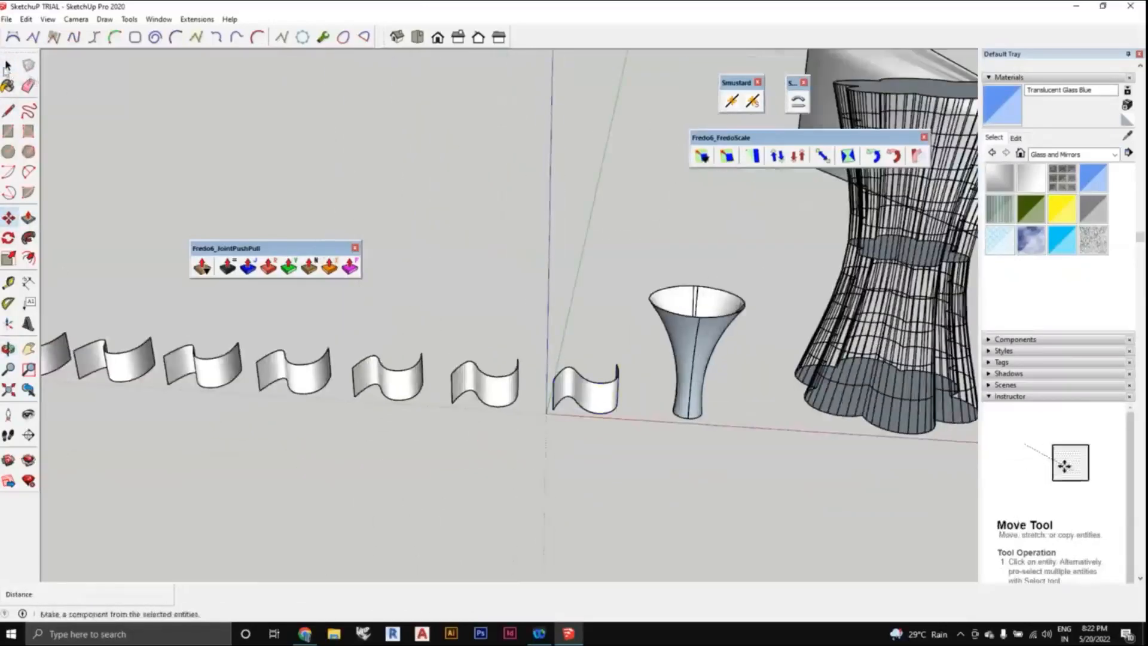
{"action": "left_click", "coordinate": [7, 65]}
- Thicken the original wavy surface beside the funnel into a thin solid using JointPushPull's Thicken tool
{"action": "scroll", "coordinate": [338, 334], "scroll_direction": "down", "scroll_amount": 2}
{"action": "scroll", "coordinate": [367, 311], "scroll_direction": "up", "scroll_amount": 1}
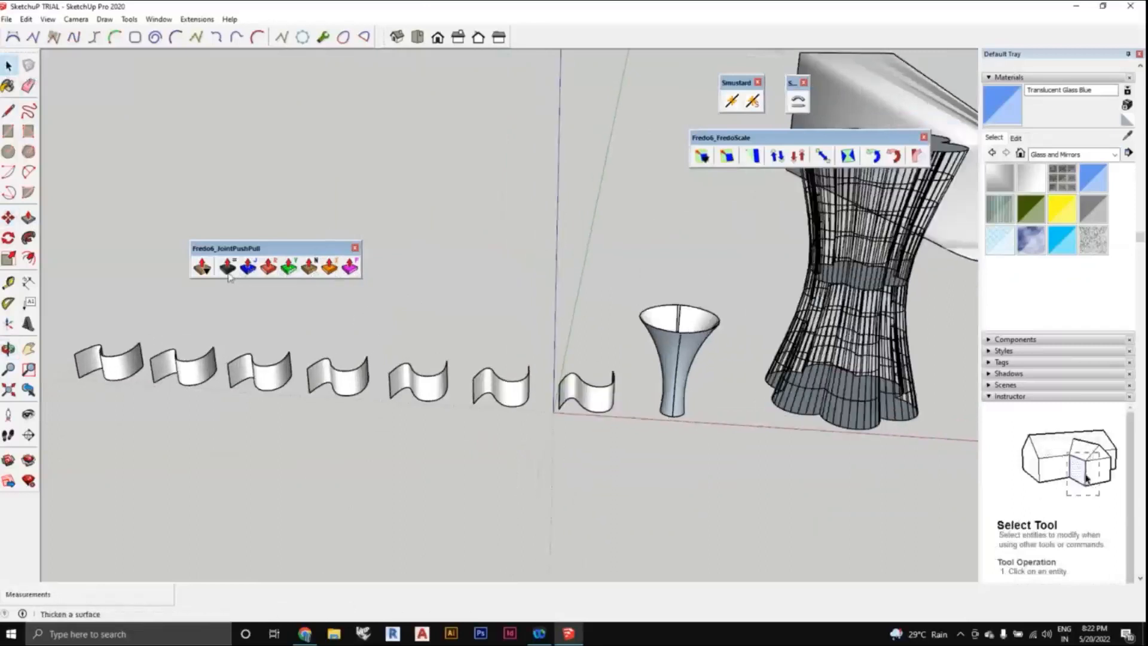
{"action": "mouse_move", "coordinate": [578, 454]}
{"action": "middle_mouse_down"}
{"action": "mouse_move", "coordinate": [578, 436]}
{"action": "mouse_move", "coordinate": [580, 464]}
{"action": "mouse_move", "coordinate": [586, 412]}
{"action": "mouse_move", "coordinate": [571, 421]}
{"action": "mouse_move", "coordinate": [574, 410]}
{"action": "mouse_move", "coordinate": [592, 442]}
{"action": "middle_mouse_up"}
{"action": "scroll", "coordinate": [592, 442], "scroll_direction": "up", "scroll_amount": 3}
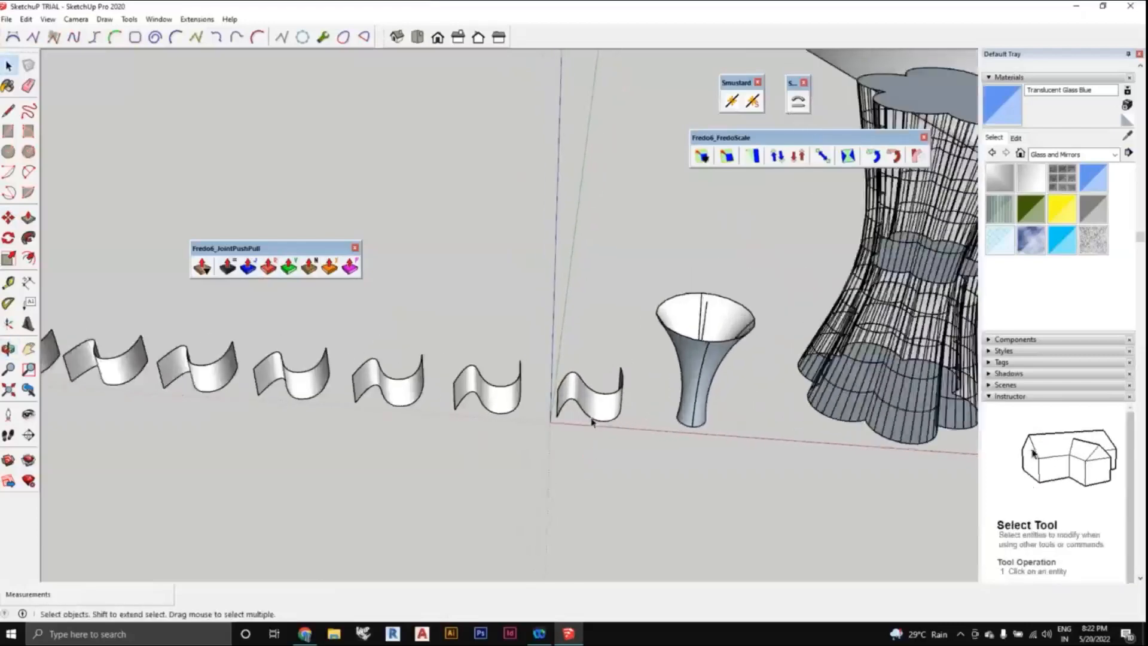
{"action": "left_click", "coordinate": [602, 398]}
{"action": "left_click", "coordinate": [227, 267]}
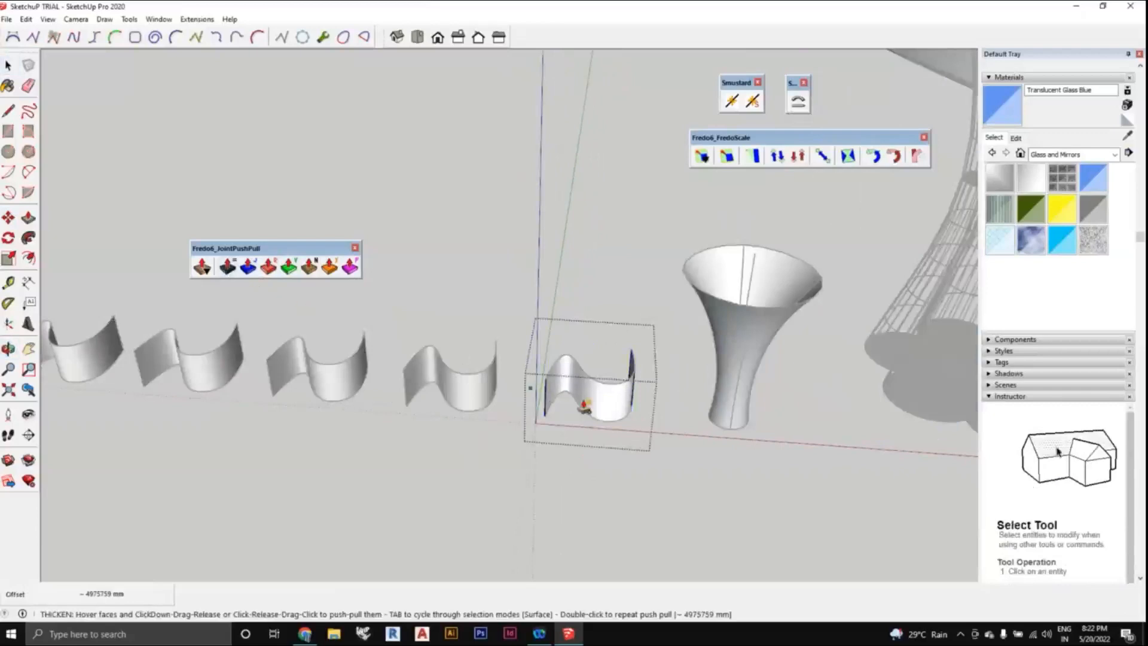
{"action": "left_click", "coordinate": [591, 400]}
{"action": "middle_click_drag", "start_coordinate": [589, 398], "coordinate": [589, 435]}
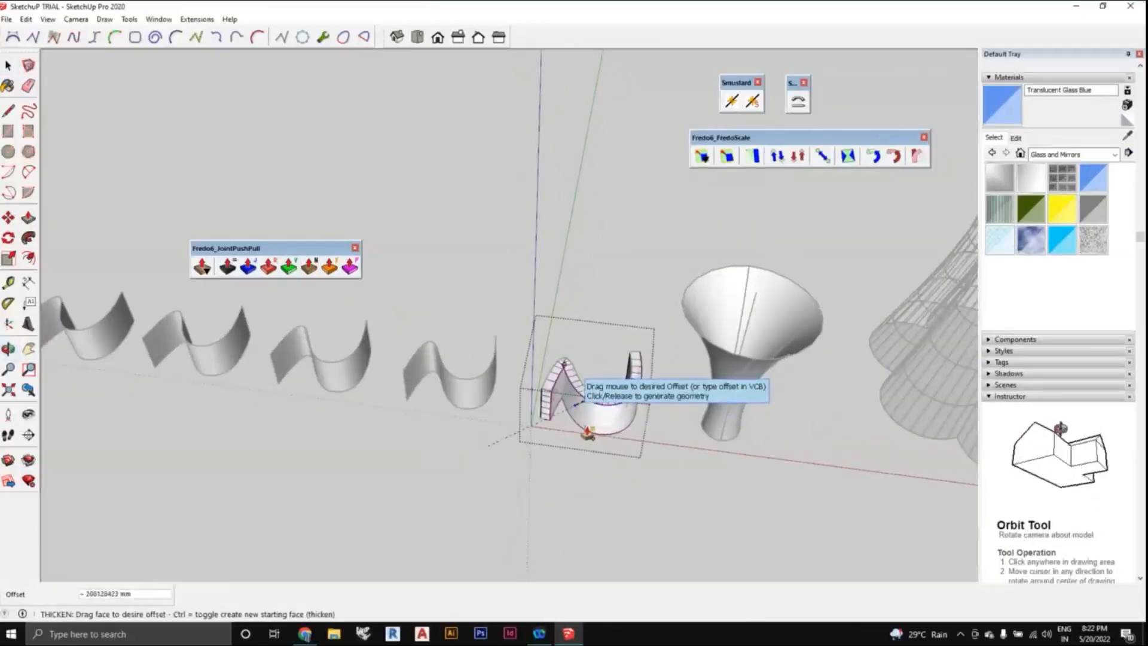
{"action": "left_click", "coordinate": [588, 428]}
{"action": "middle_click_drag", "start_coordinate": [583, 421], "coordinate": [441, 441]}
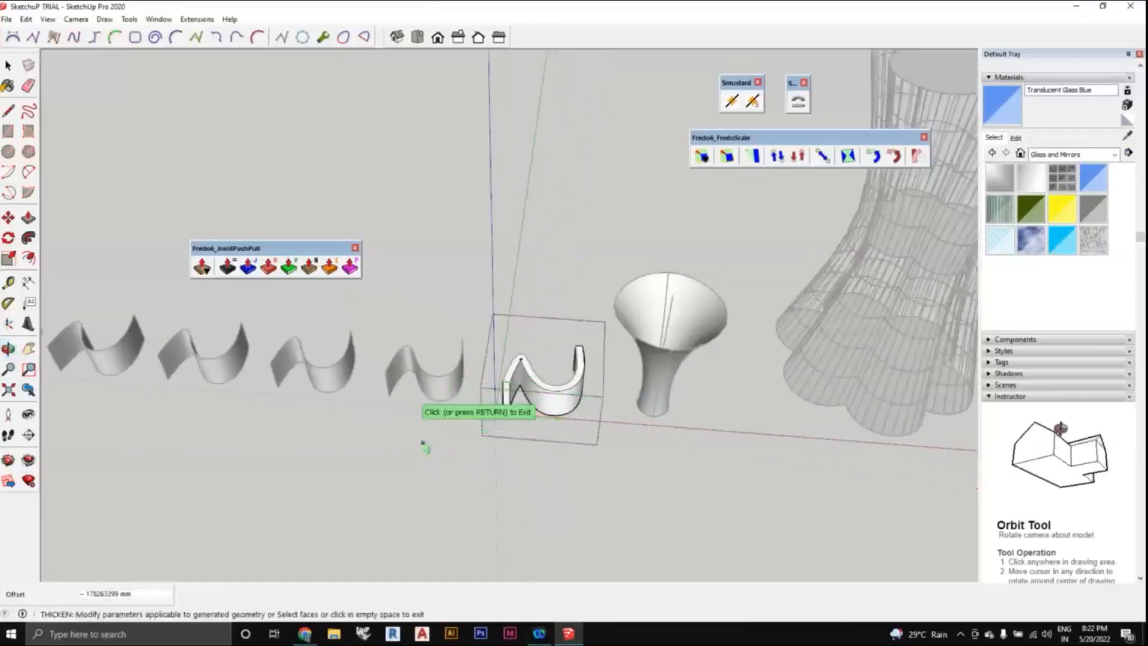
{"action": "left_click", "coordinate": [461, 463]}
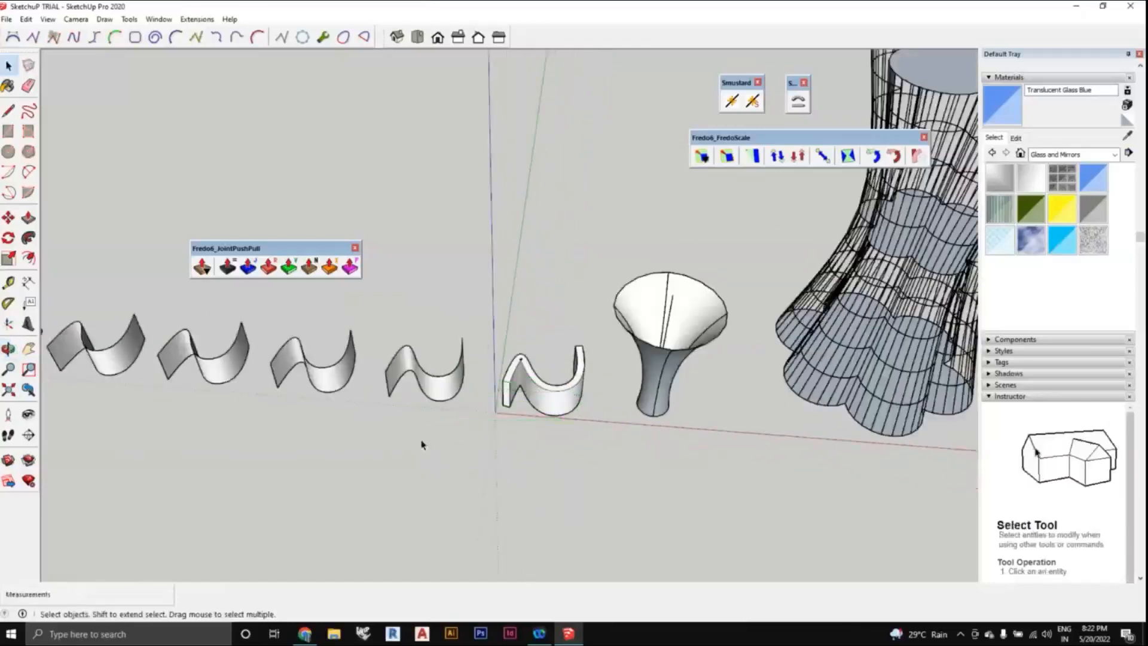
- Extrude the wavy surface copy nearest the thickened original into a solid with JointPushPull's Joint Push Pull tool, working inside its group
{"action": "double_click", "coordinate": [435, 389]}
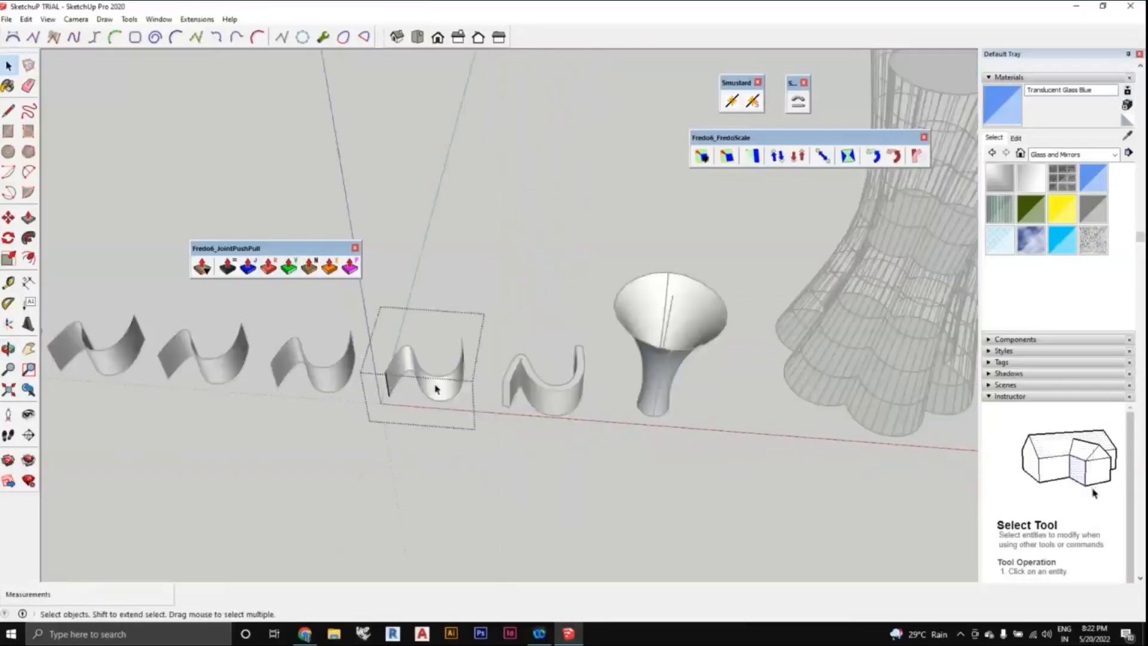
{"action": "left_click", "coordinate": [252, 270]}
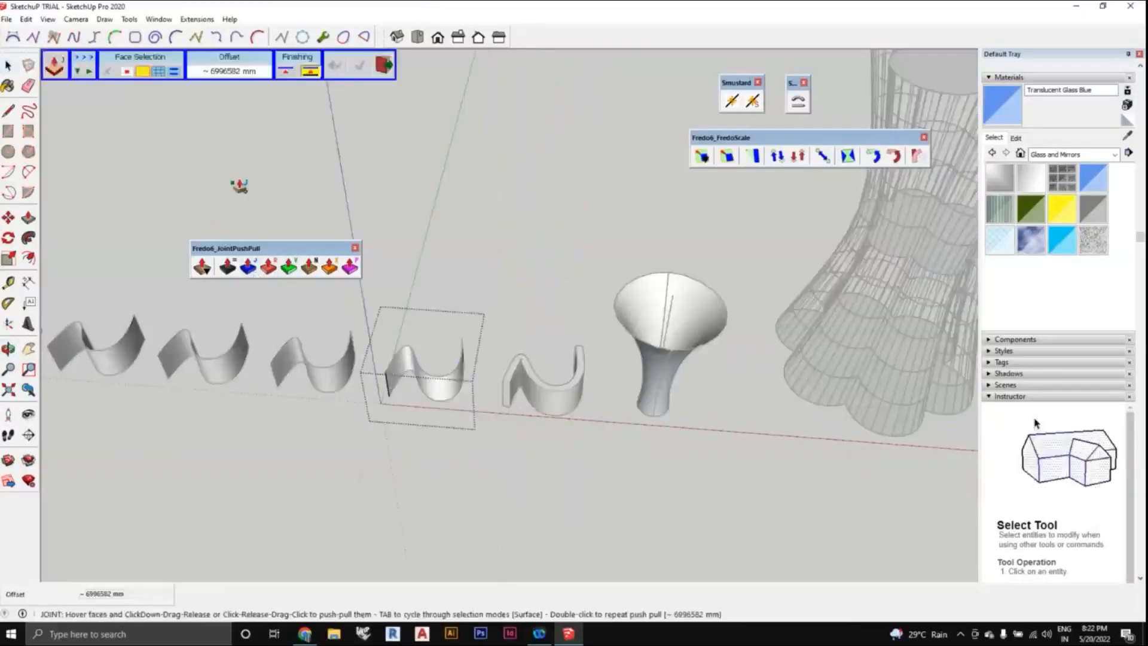
{"action": "scroll", "coordinate": [293, 87], "scroll_direction": "up", "scroll_amount": 1}
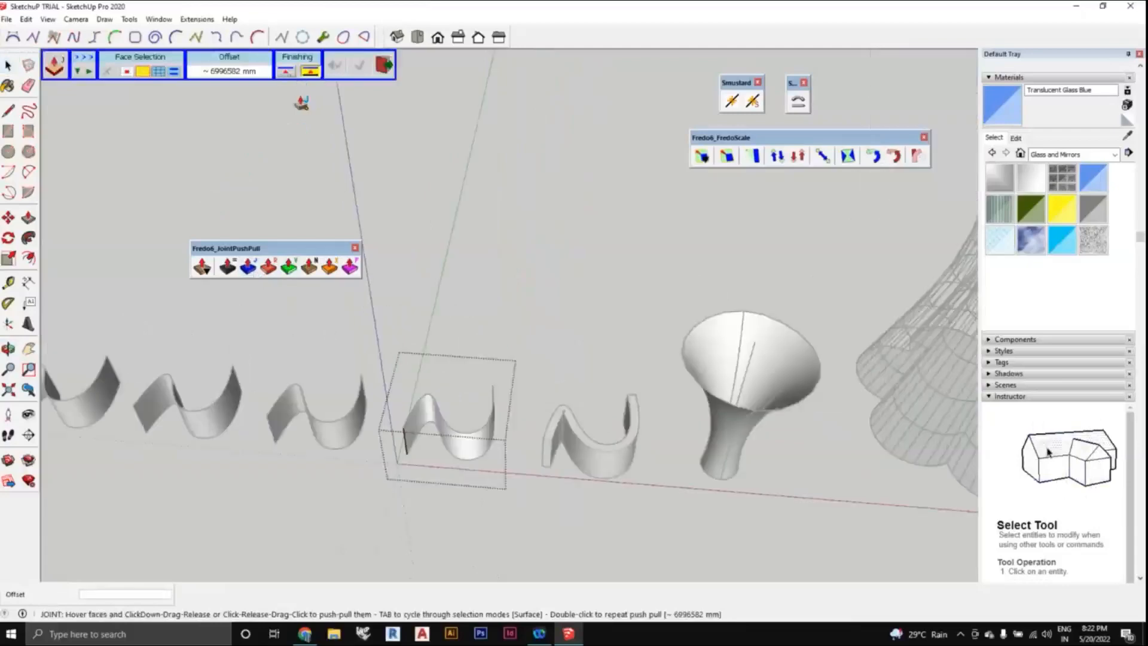
{"action": "scroll", "coordinate": [290, 135], "scroll_direction": "down", "scroll_amount": 1}
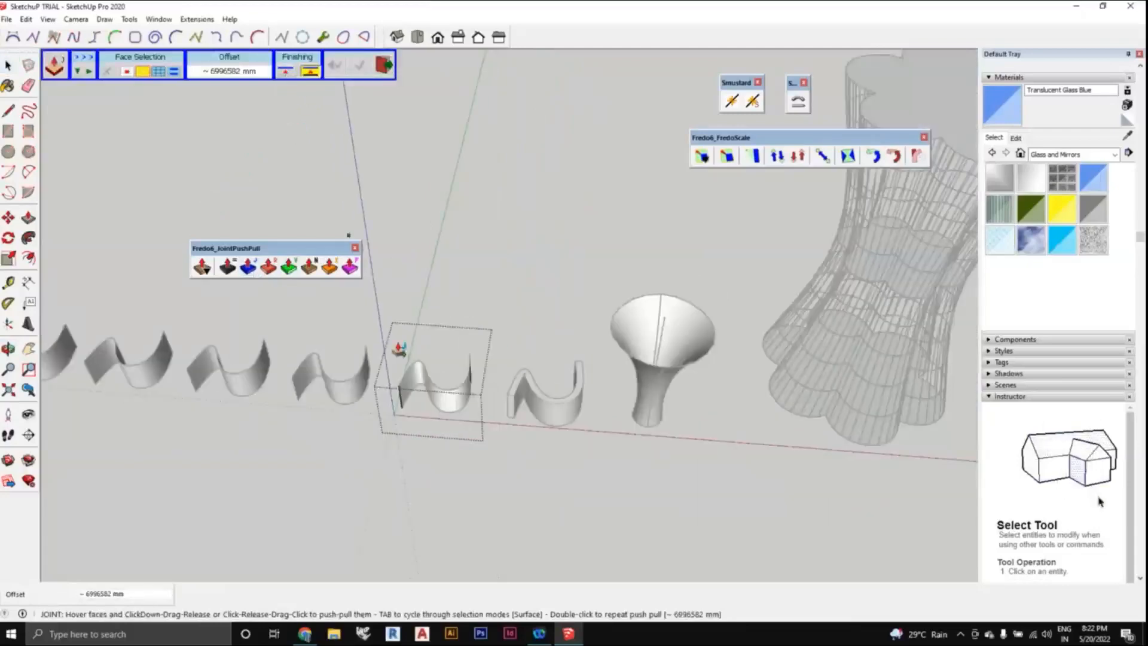
{"action": "middle_click_drag", "start_coordinate": [397, 341], "coordinate": [804, 413]}
{"action": "middle_click_drag", "start_coordinate": [527, 398], "coordinate": [396, 401]}
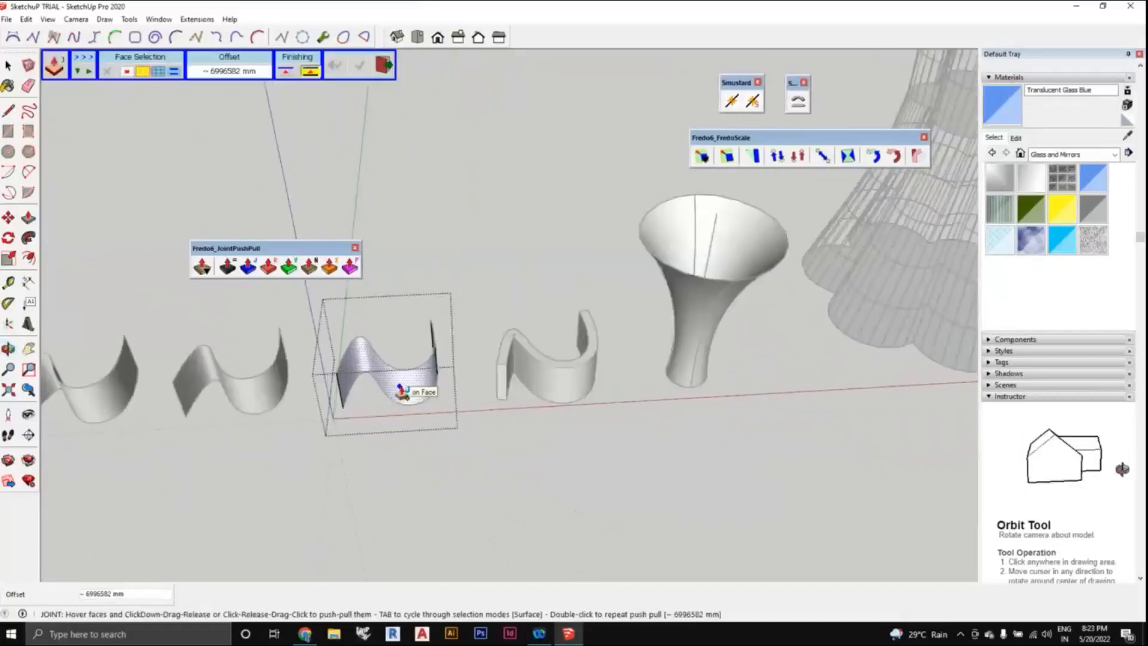
{"action": "middle_click_drag", "start_coordinate": [397, 389], "coordinate": [401, 393]}
{"action": "left_click_drag", "start_coordinate": [401, 389], "coordinate": [369, 441]}
{"action": "middle_click_drag", "start_coordinate": [369, 441], "coordinate": [351, 389]}
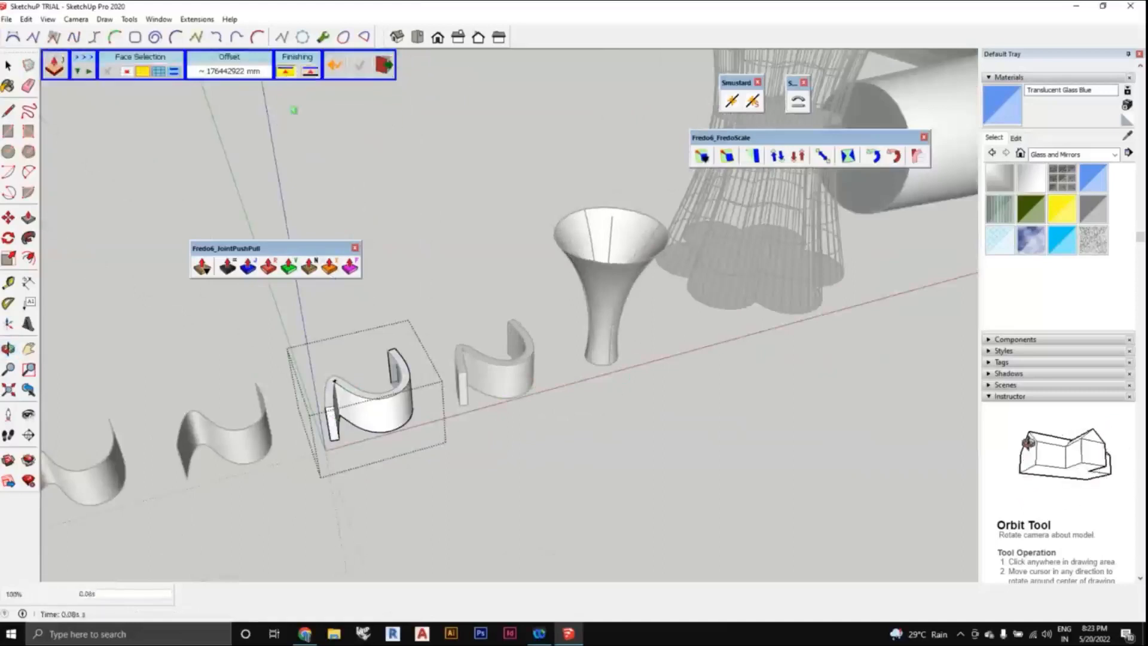
- Offset the front curved face of the same wavy solid again with Joint Push Pull, and exit the tool
{"action": "middle_click_drag", "start_coordinate": [335, 406], "coordinate": [365, 376]}
{"action": "left_click", "coordinate": [366, 376]}
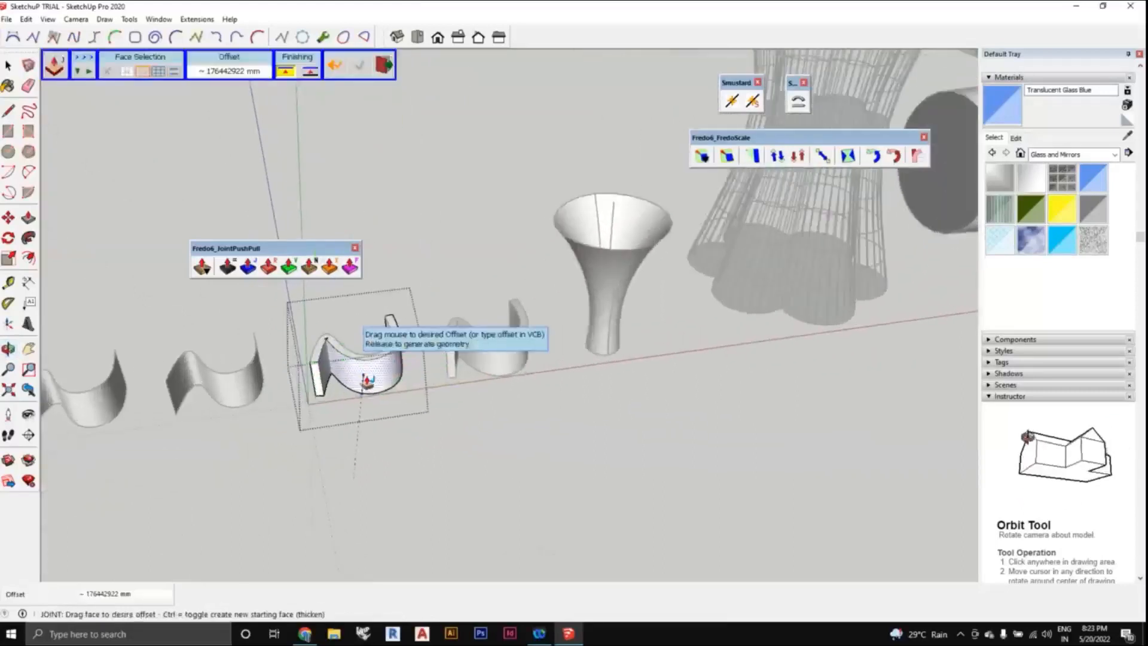
{"action": "left_click", "coordinate": [374, 391]}
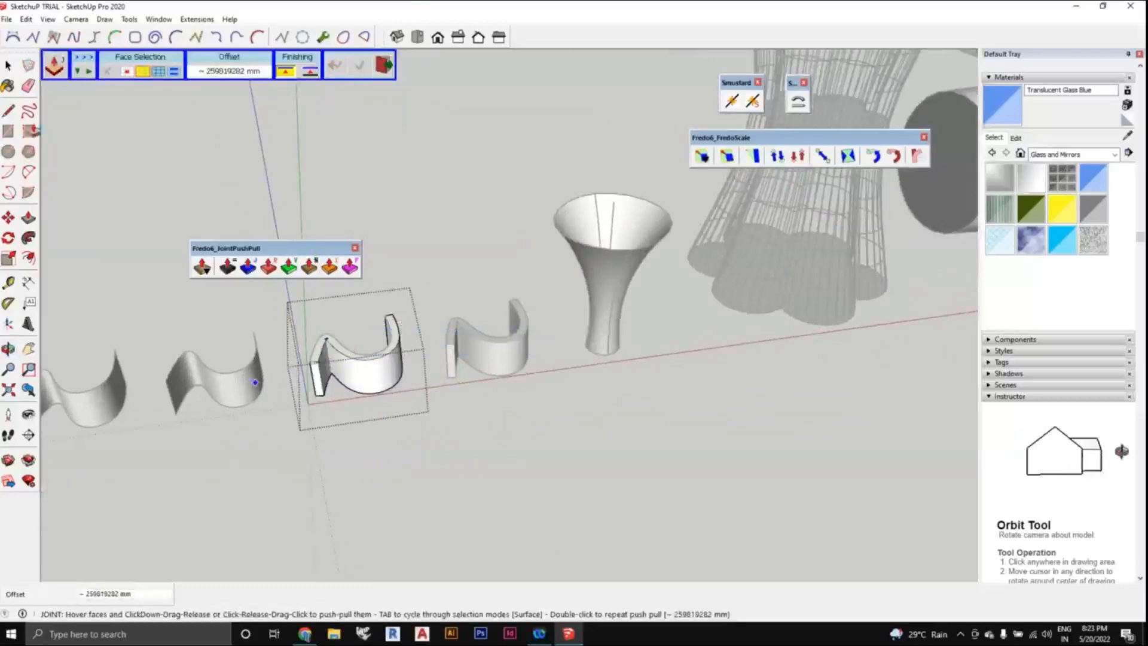
{"action": "key", "text": "space"}
- Skip one untouched copy and extrude the following wavy surface into a solid with Joint Push Pull inside its group
{"action": "middle_click_drag", "start_coordinate": [317, 502], "coordinate": [367, 366]}
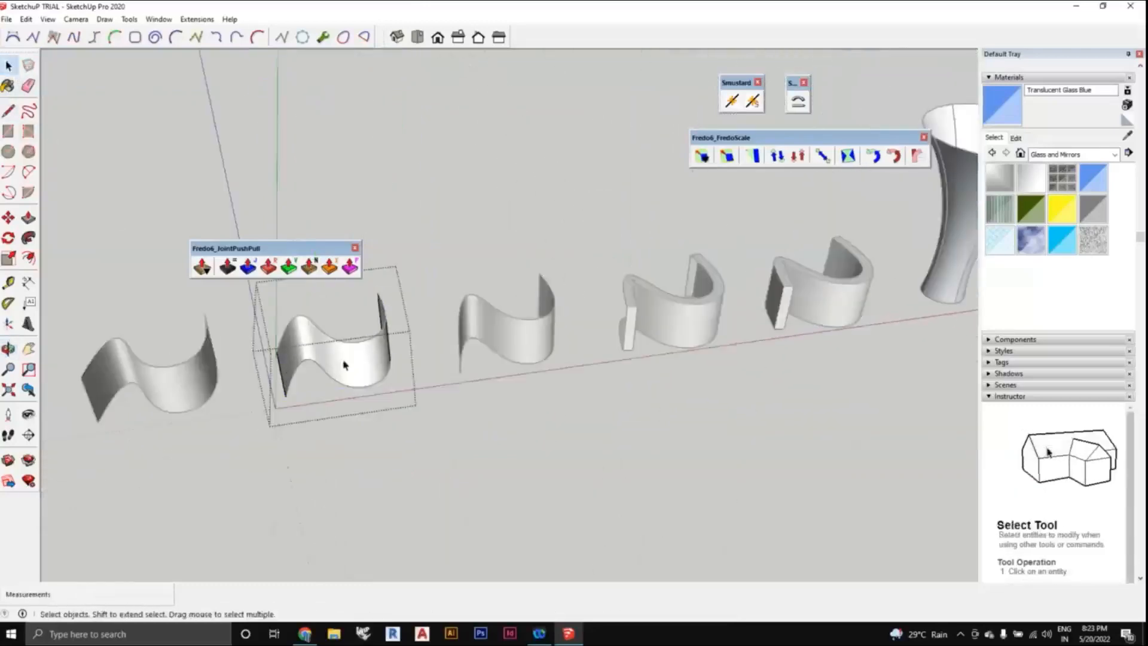
{"action": "left_click", "coordinate": [249, 268]}
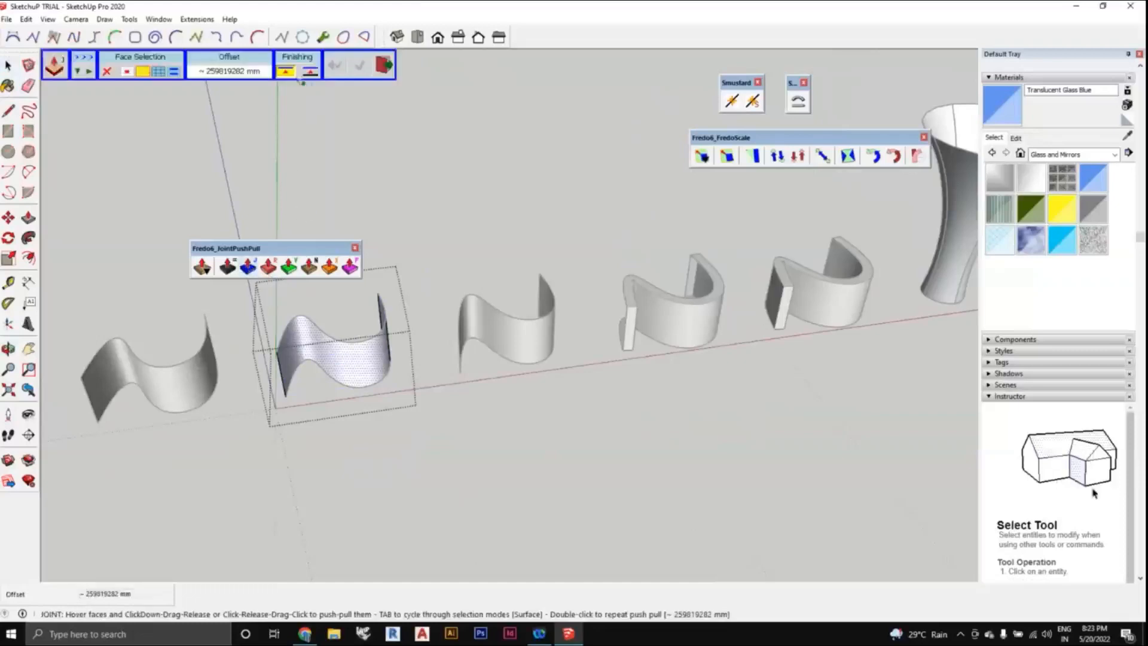
{"action": "middle_click_drag", "start_coordinate": [311, 398], "coordinate": [377, 392]}
{"action": "left_click", "coordinate": [377, 392]}
{"action": "left_click", "coordinate": [376, 395]}
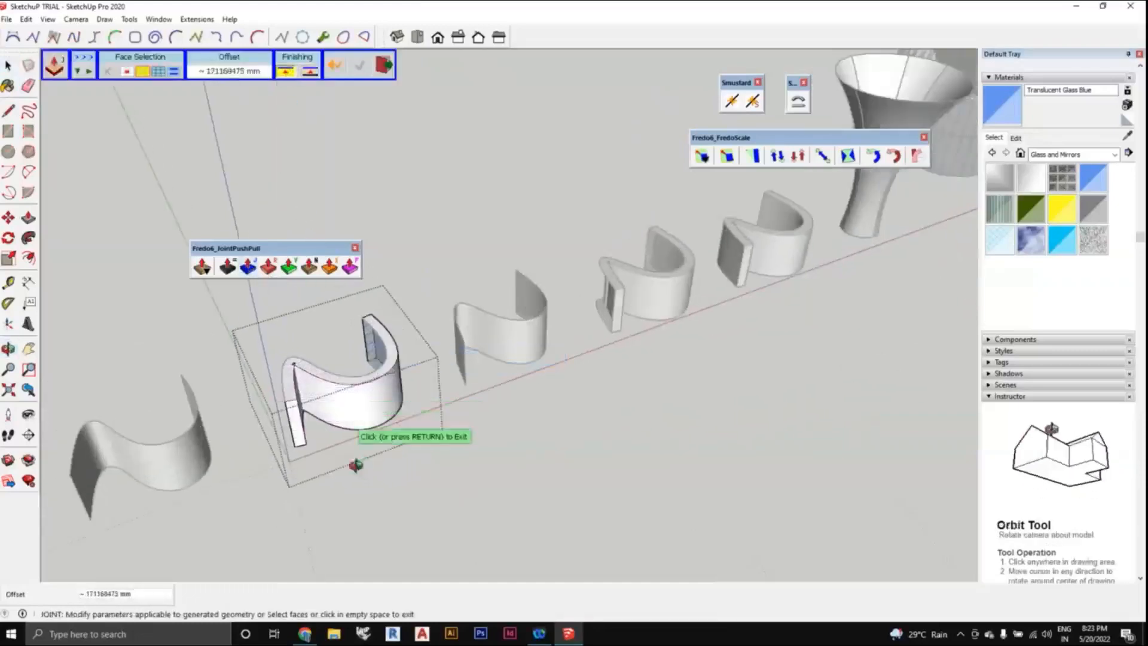
{"action": "middle_click_drag", "start_coordinate": [356, 464], "coordinate": [654, 404]}
{"action": "scroll", "coordinate": [509, 354], "scroll_direction": "up", "scroll_amount": 2}
{"action": "middle_click_drag", "start_coordinate": [546, 389], "coordinate": [442, 413]}
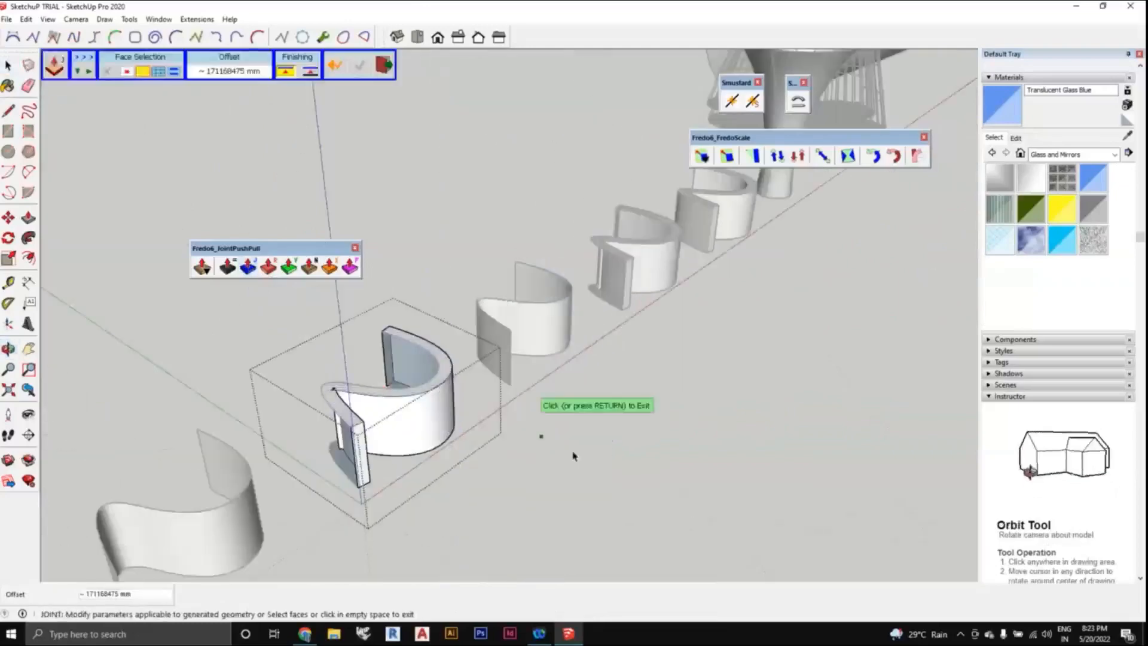
- Finish the Joint Push Pull on the curved panel and close its group
{"action": "key", "text": "space"}
{"action": "left_click", "coordinate": [578, 458]}
{"action": "mouse_move", "coordinate": [633, 460]}
{"action": "middle_mouse_down"}
{"action": "mouse_move", "coordinate": [712, 463]}
{"action": "mouse_move", "coordinate": [771, 488]}
{"action": "mouse_move", "coordinate": [402, 436]}
{"action": "mouse_move", "coordinate": [389, 410]}
{"action": "mouse_move", "coordinate": [615, 461]}
{"action": "middle_mouse_up"}
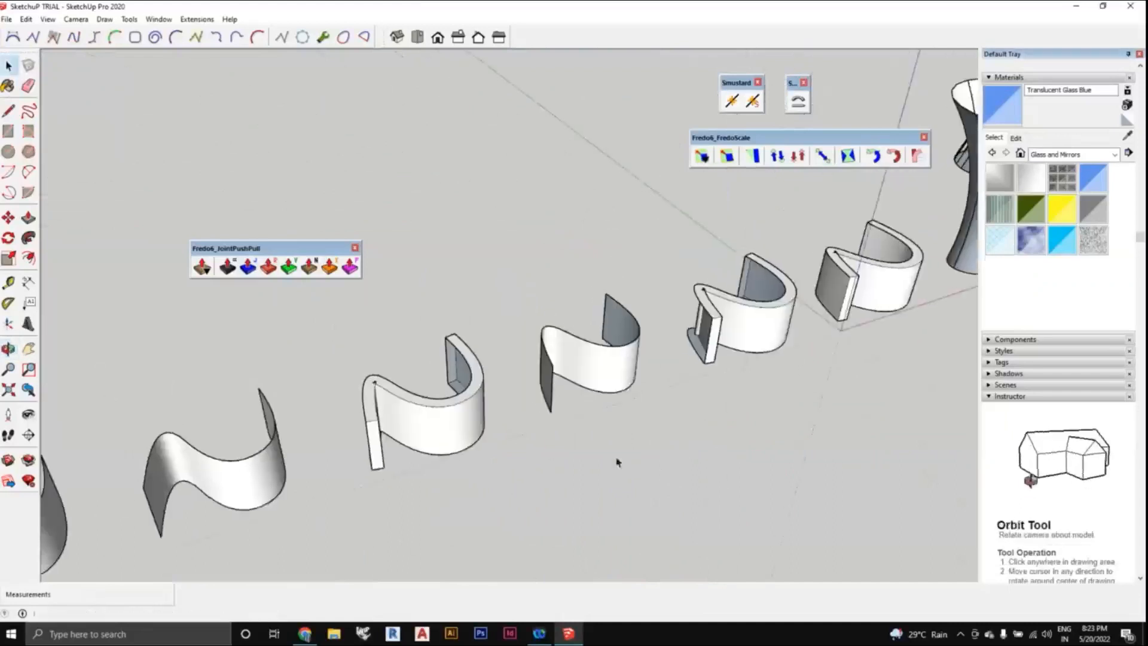
- Open the next flat curved panel's group and thicken it with Joint Push Pull, offset about 172324196 mm, using the thicken finishing
{"action": "scroll", "coordinate": [558, 366], "scroll_direction": "up", "scroll_amount": 2}
{"action": "left_click", "coordinate": [579, 366]}
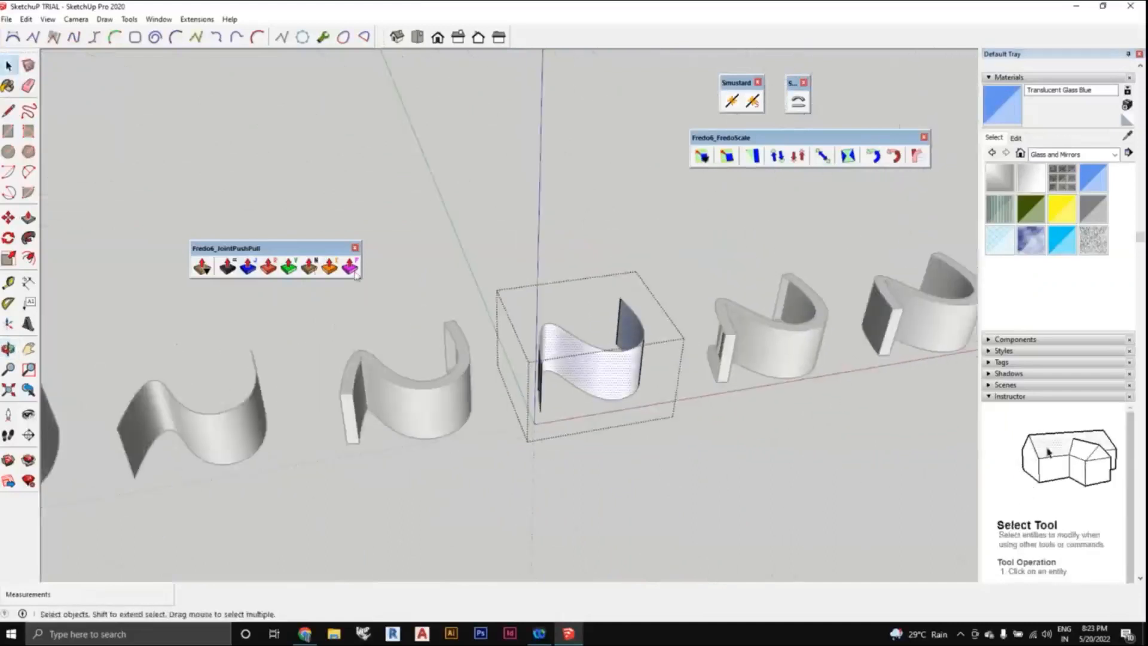
{"action": "left_click", "coordinate": [253, 272]}
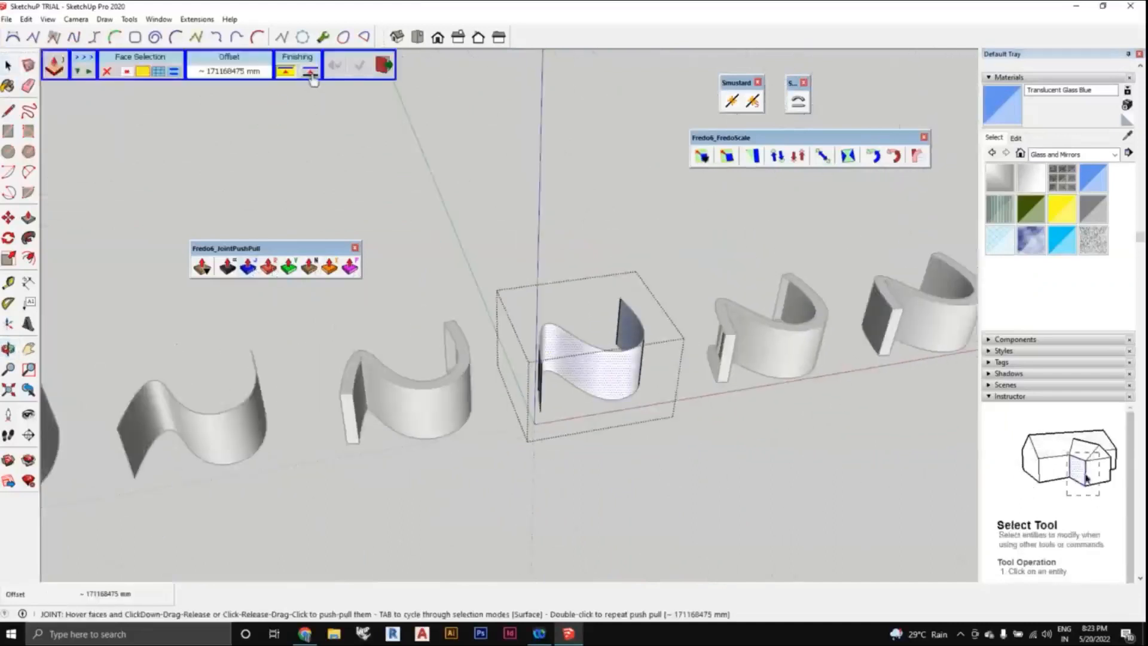
{"action": "left_click_drag", "start_coordinate": [632, 384], "coordinate": [640, 410]}
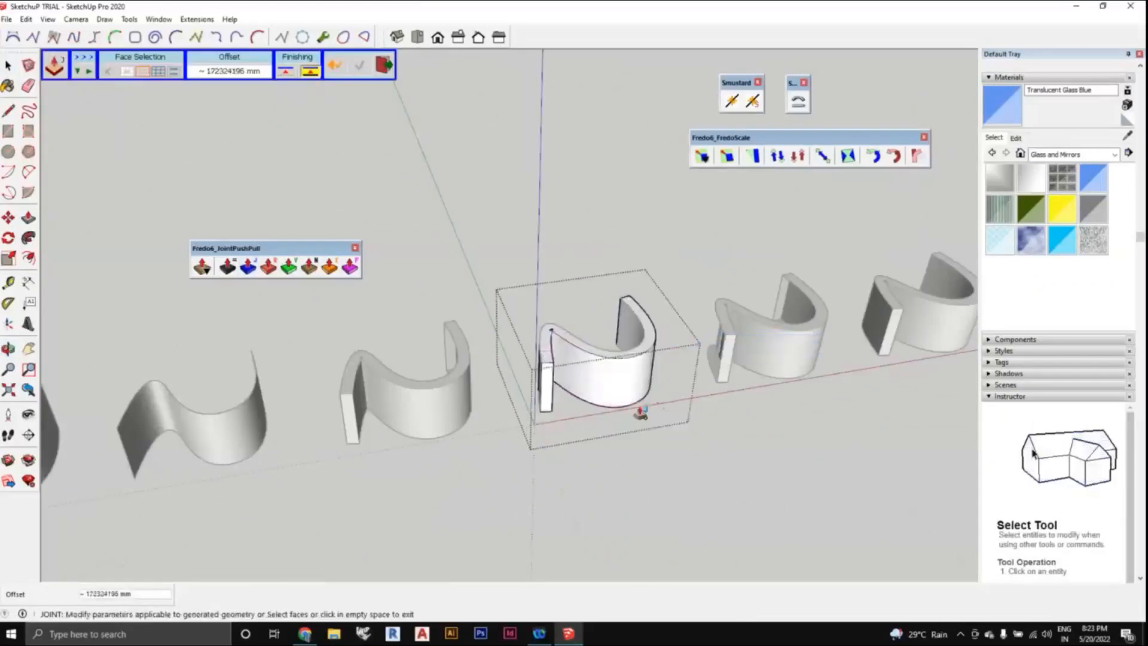
{"action": "middle_click_drag", "start_coordinate": [641, 410], "coordinate": [583, 416]}
{"action": "left_click", "coordinate": [615, 456]}
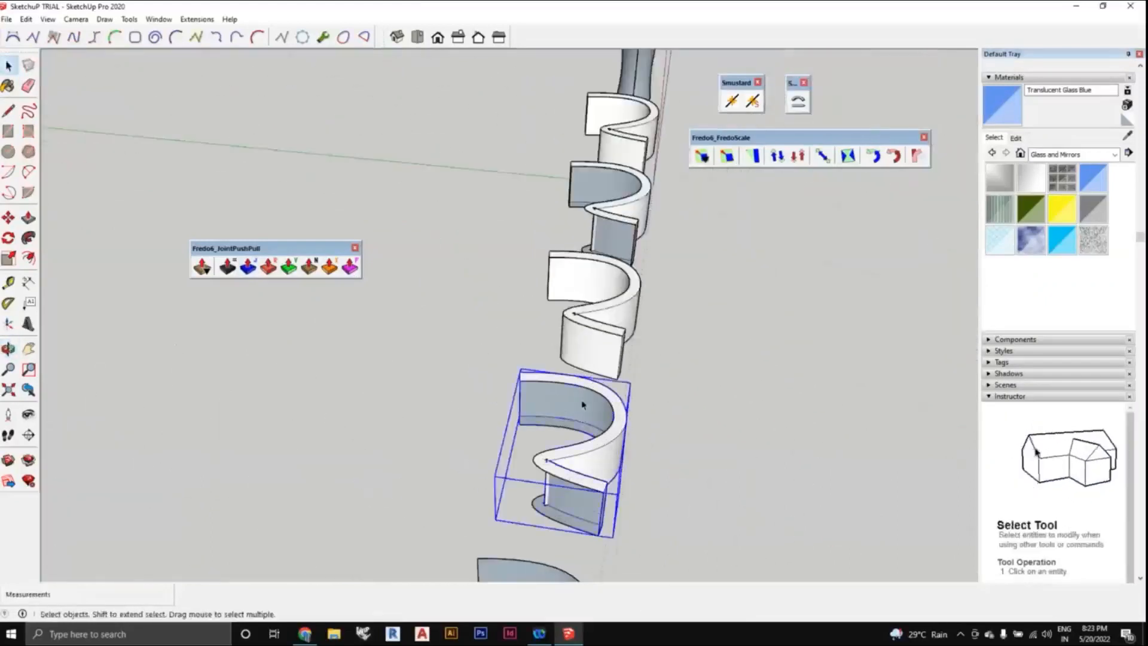
{"action": "middle_click_drag", "start_coordinate": [598, 290], "coordinate": [424, 418]}
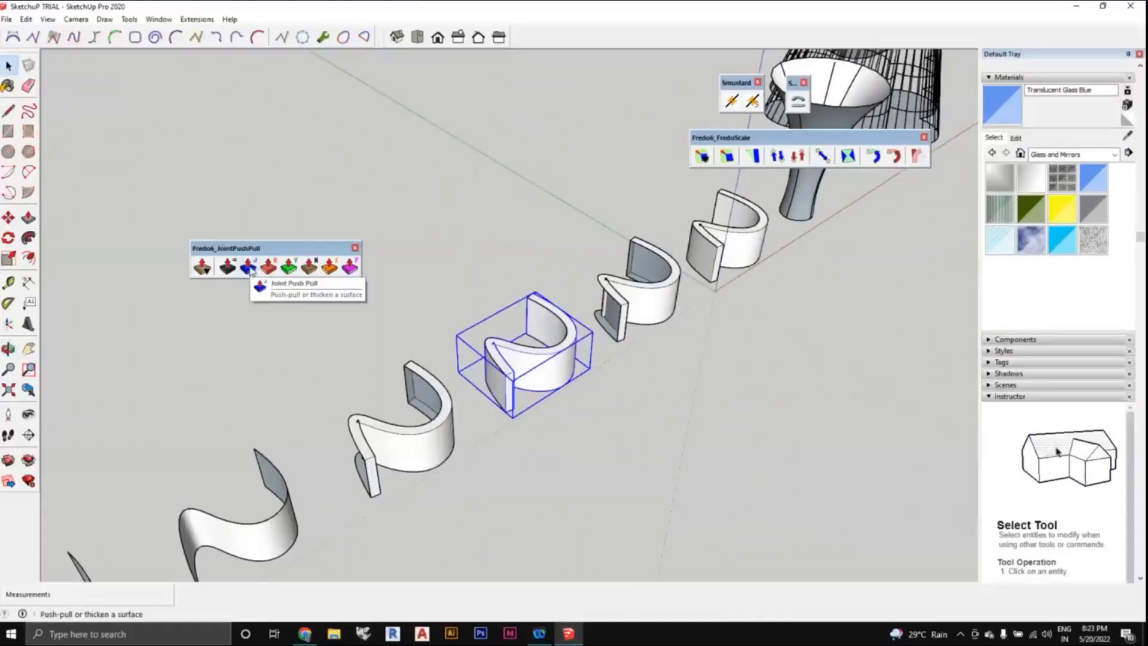
{"action": "left_click", "coordinate": [250, 268]}
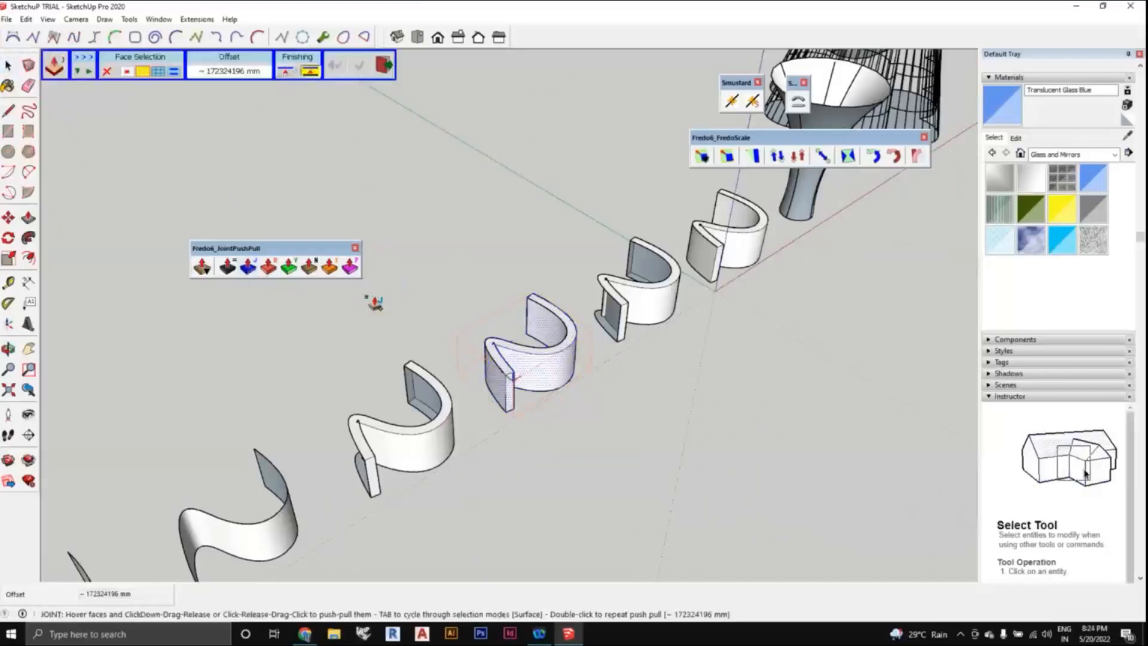
{"action": "left_click", "coordinate": [385, 311]}
{"action": "left_click", "coordinate": [8, 65]}
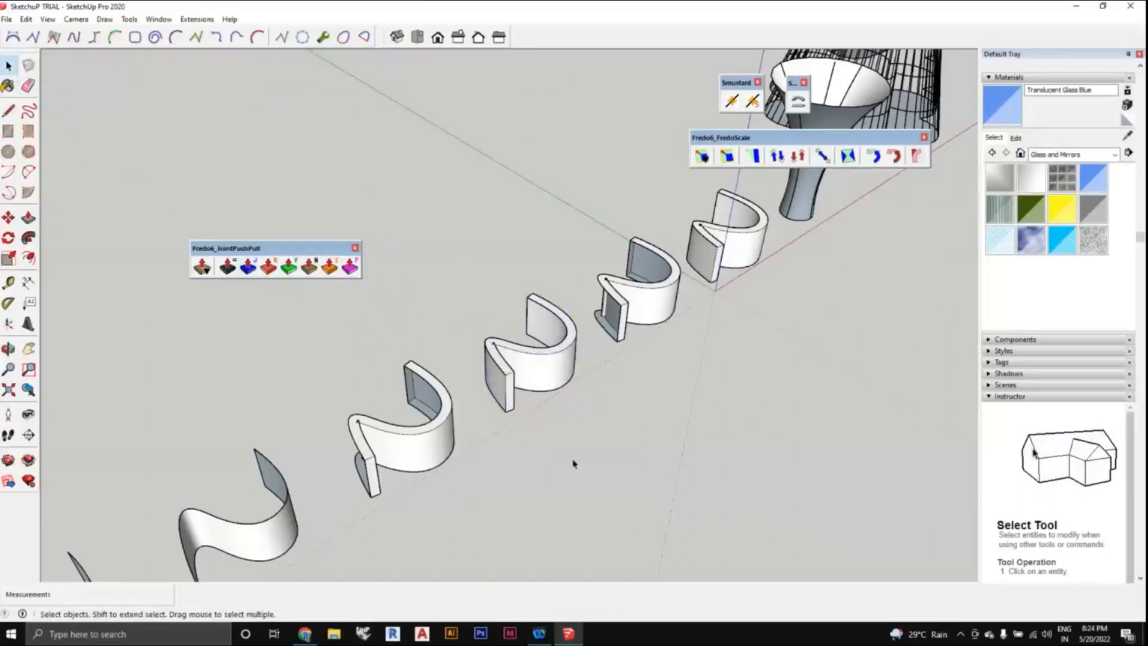
- Try to push the next flat curved panel's surface along a direction with Vector Push Pull inside its group
{"action": "middle_click_drag", "start_coordinate": [571, 464], "coordinate": [550, 436]}
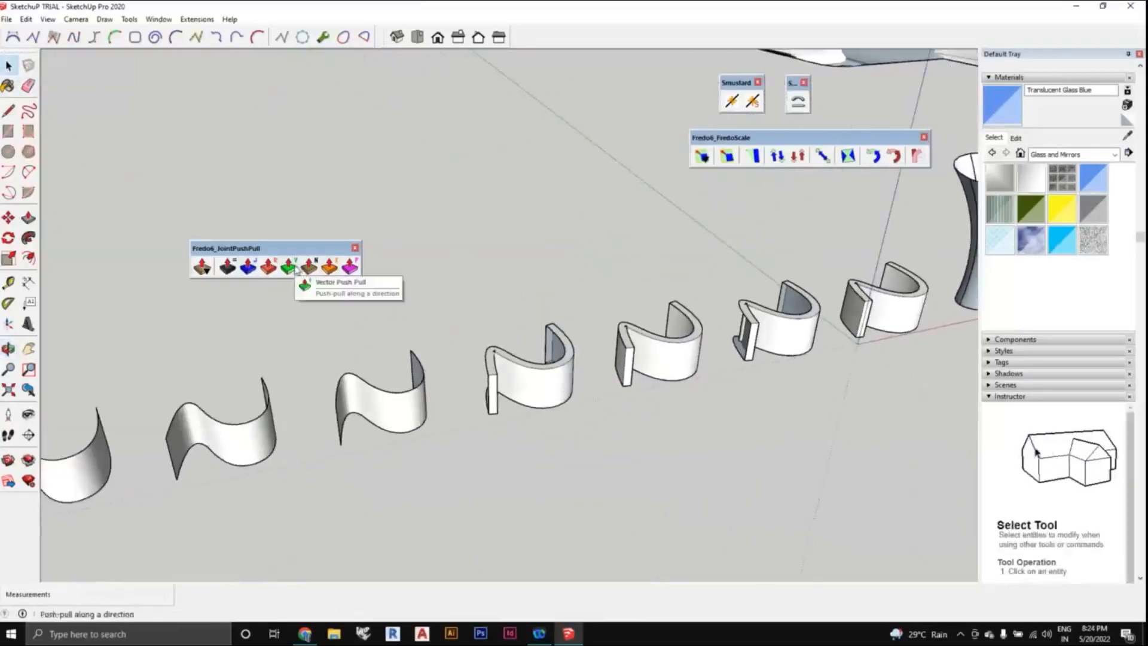
{"action": "middle_click_drag", "start_coordinate": [456, 430], "coordinate": [300, 289]}
{"action": "left_click", "coordinate": [389, 422]}
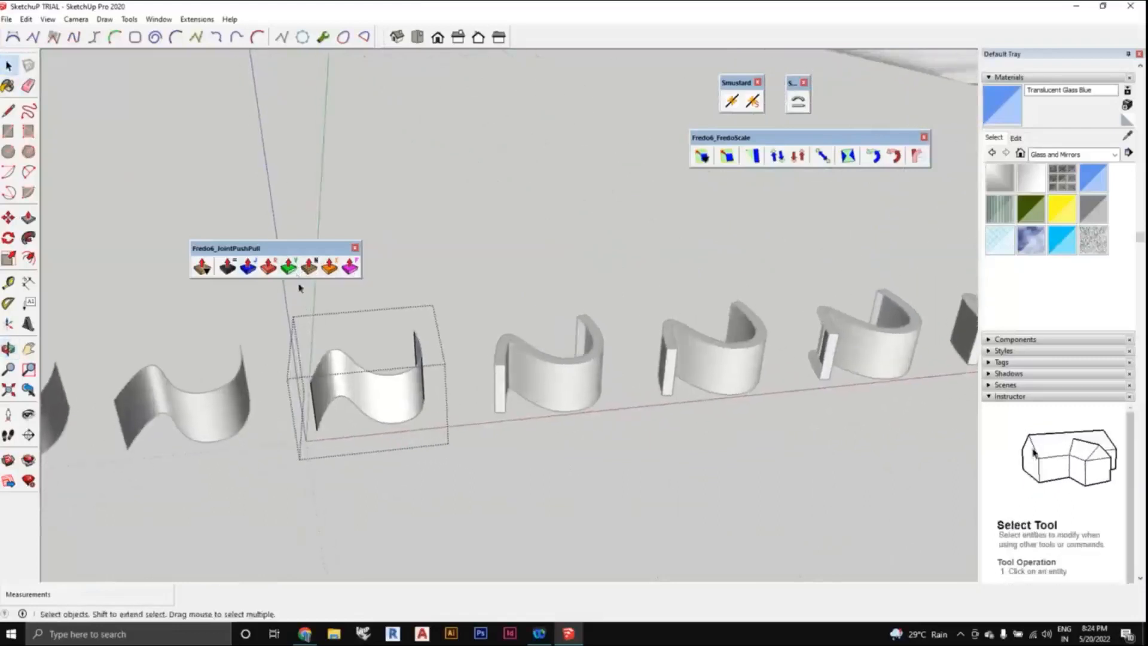
{"action": "left_click", "coordinate": [290, 269]}
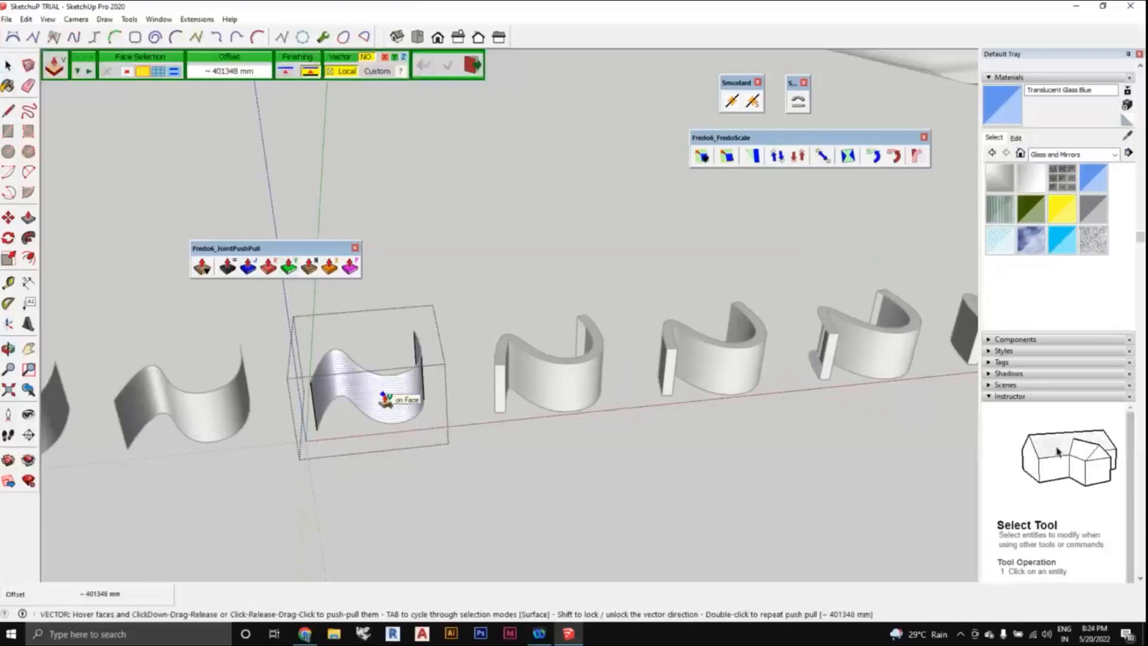
{"action": "left_click_drag", "start_coordinate": [386, 399], "coordinate": [525, 465]}
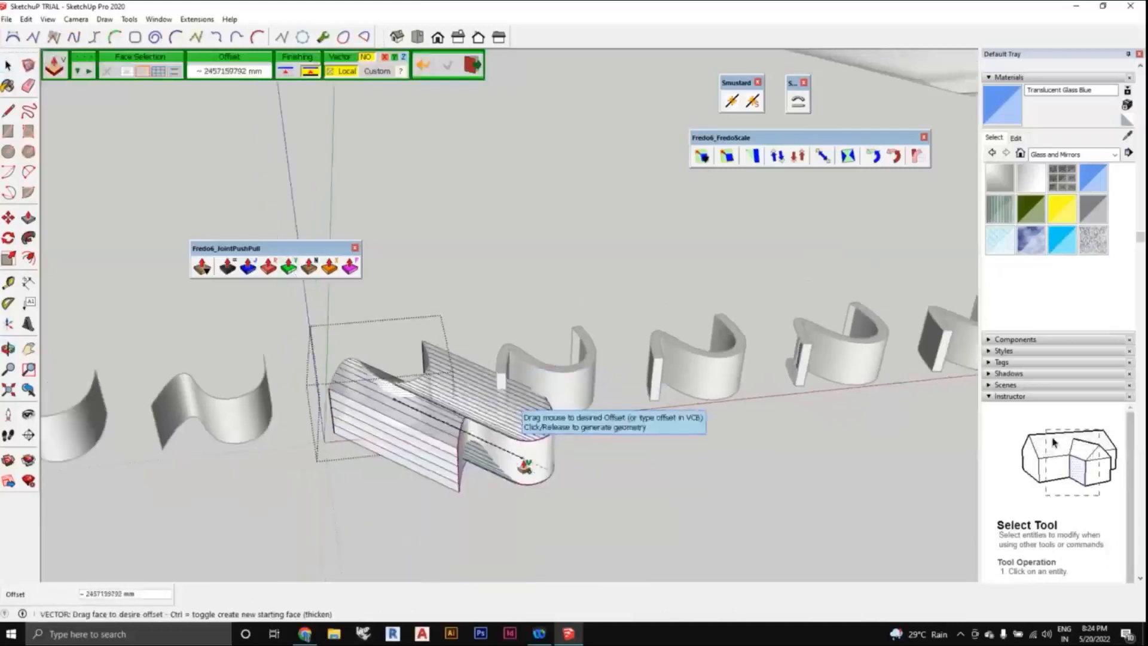
{"action": "middle_click_drag", "start_coordinate": [525, 465], "coordinate": [418, 501]}
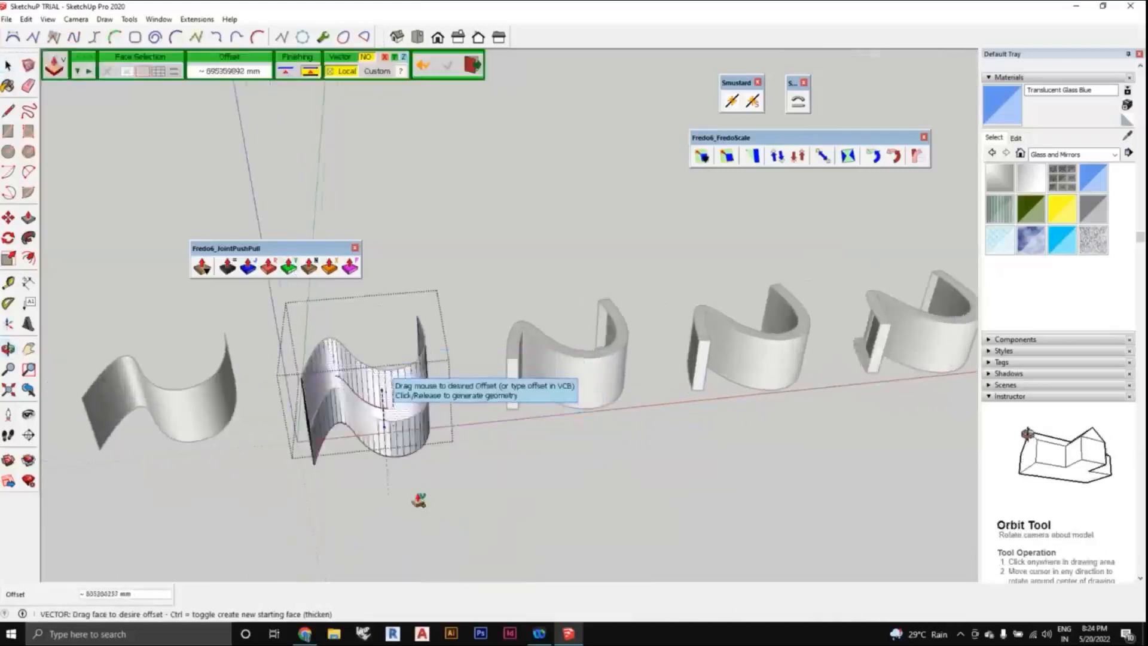
{"action": "scroll", "coordinate": [418, 501], "scroll_direction": "down", "scroll_amount": 1}
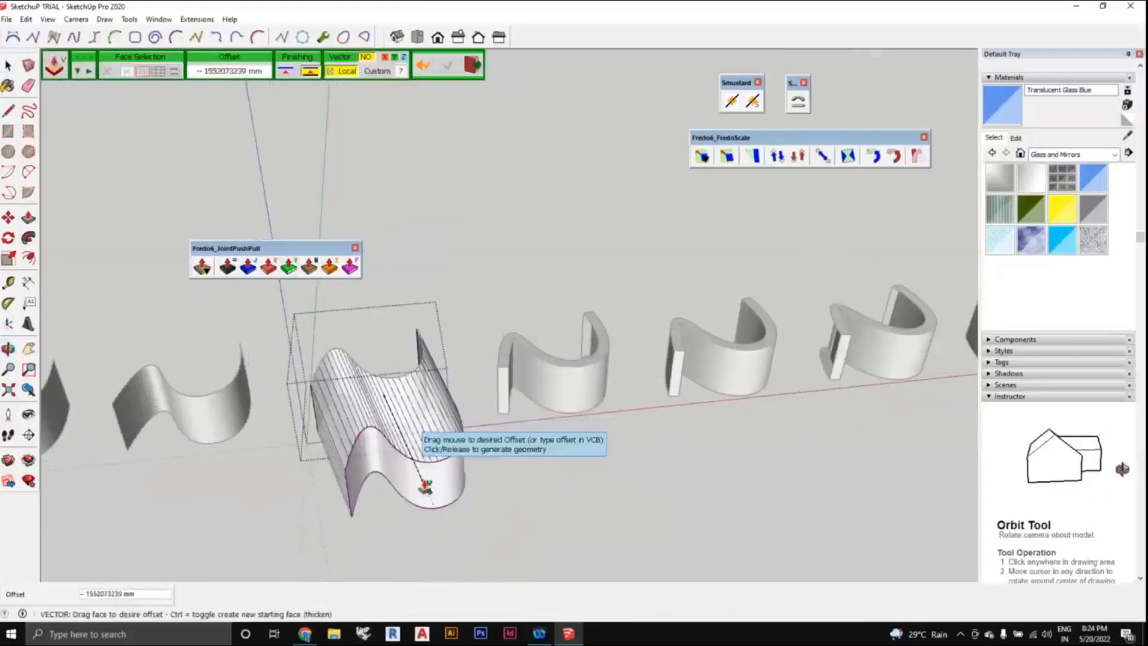
{"action": "middle_click_drag", "start_coordinate": [421, 505], "coordinate": [409, 386]}
{"action": "left_click", "coordinate": [392, 420]}
{"action": "key", "text": "space"}
{"action": "left_click", "coordinate": [503, 497]}
{"action": "scroll", "coordinate": [502, 498], "scroll_direction": "down", "scroll_amount": 2}
{"action": "scroll", "coordinate": [427, 442], "scroll_direction": "up", "scroll_amount": 5}
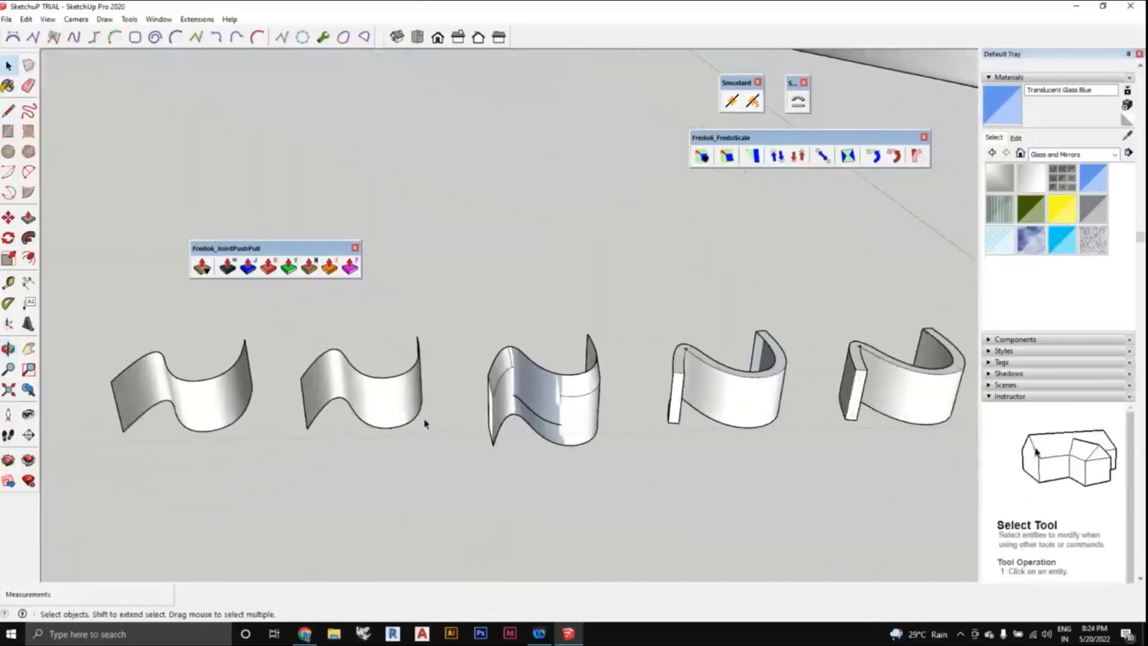
{"action": "scroll", "coordinate": [381, 412], "scroll_direction": "up", "scroll_amount": 1}
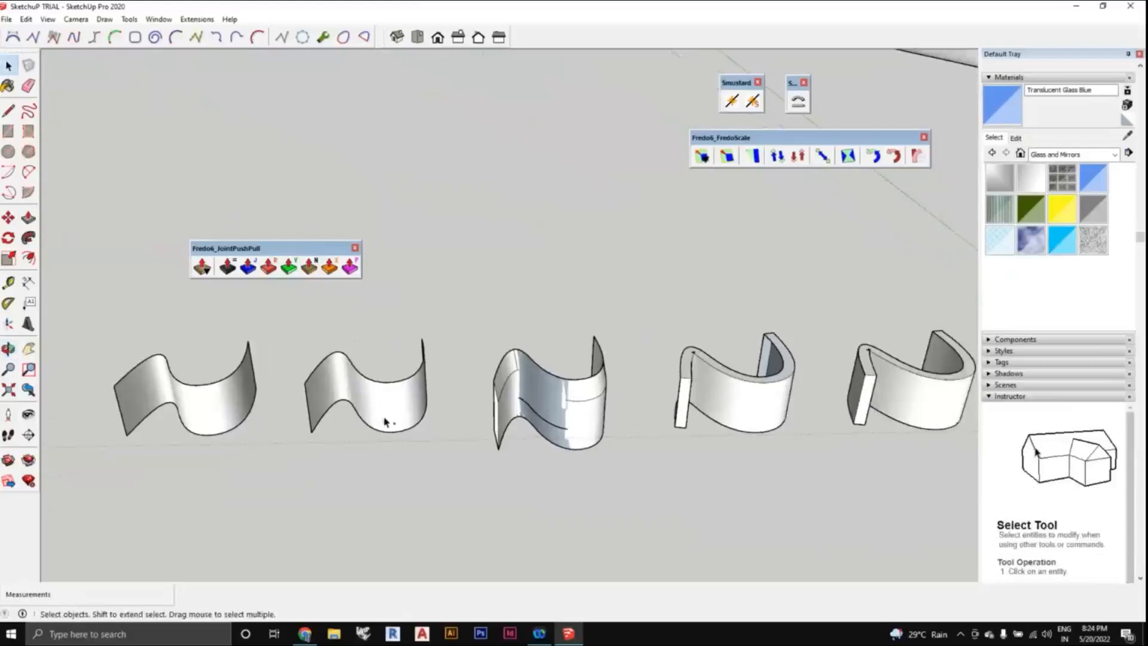
- Undo the Vector Push Pull on the curved panel
{"action": "key", "text": "ctrl+z"}
{"action": "key", "text": "ctrl+z"}
{"action": "left_click", "coordinate": [605, 490]}
{"action": "scroll", "coordinate": [607, 490], "scroll_direction": "down", "scroll_amount": 1}
{"action": "middle_click_drag", "start_coordinate": [602, 474], "coordinate": [375, 346], "text": "shift"}
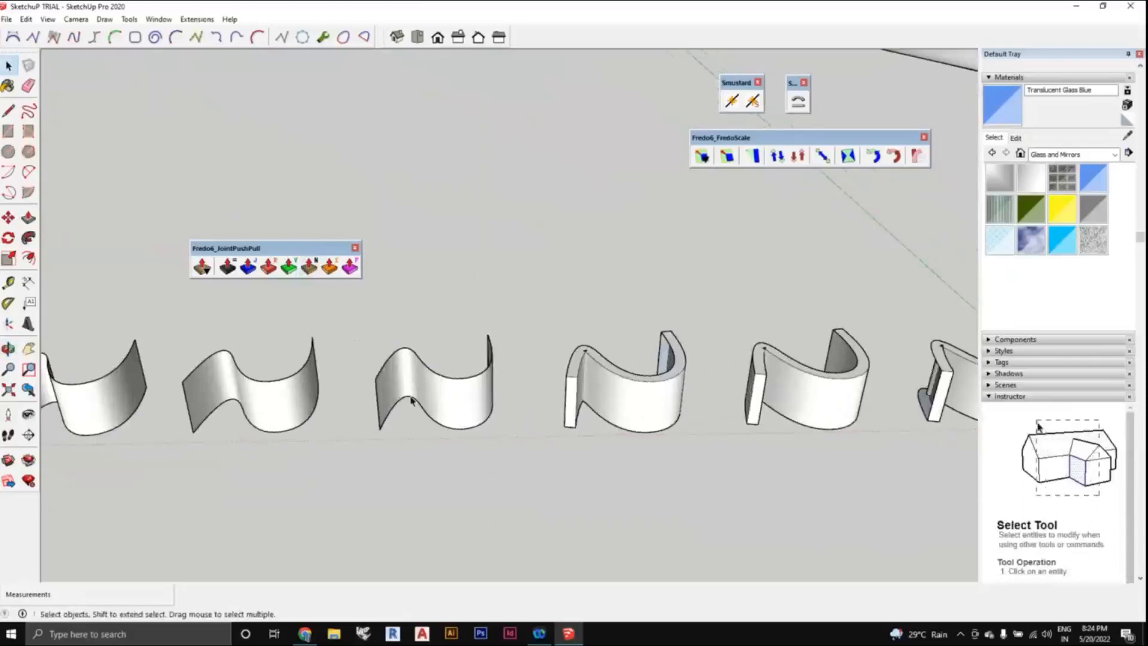
- Turn on the display of hidden geometry in the model
{"action": "middle_click_drag", "start_coordinate": [413, 401], "coordinate": [464, 449]}
{"action": "left_click", "coordinate": [48, 19]}
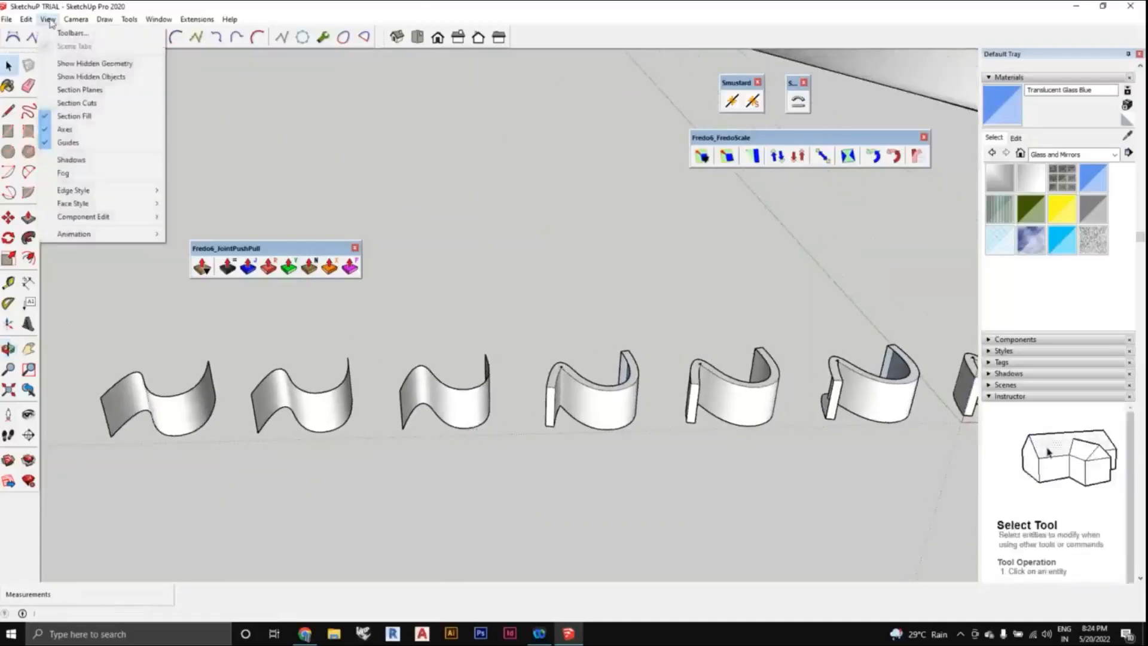
{"action": "left_click", "coordinate": [95, 63]}
- Open the restored flat curved panel and extrude its individual faces with Normal Push Pull by about 169339618 mm, then close its group
{"action": "middle_click_drag", "start_coordinate": [452, 401], "coordinate": [456, 435]}
{"action": "scroll", "coordinate": [456, 432], "scroll_direction": "down", "scroll_amount": 2}
{"action": "double_click", "coordinate": [458, 437]}
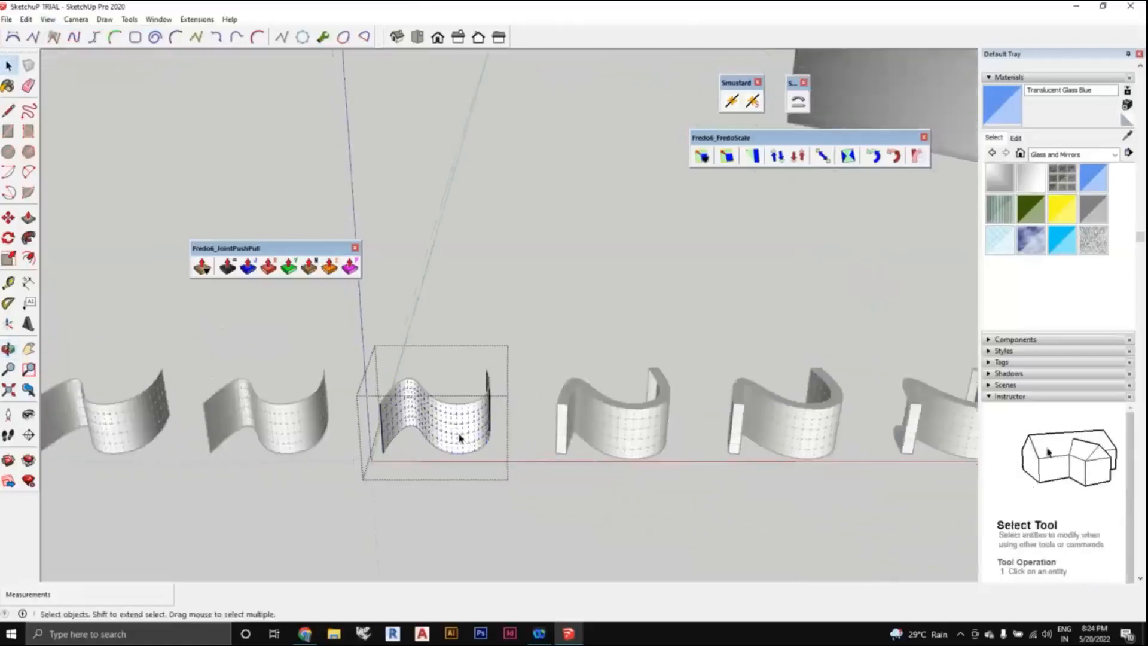
{"action": "triple_click", "coordinate": [459, 438]}
{"action": "scroll", "coordinate": [458, 438], "scroll_direction": "down", "scroll_amount": 1}
{"action": "left_click", "coordinate": [311, 267]}
{"action": "scroll", "coordinate": [453, 431], "scroll_direction": "up", "scroll_amount": 2}
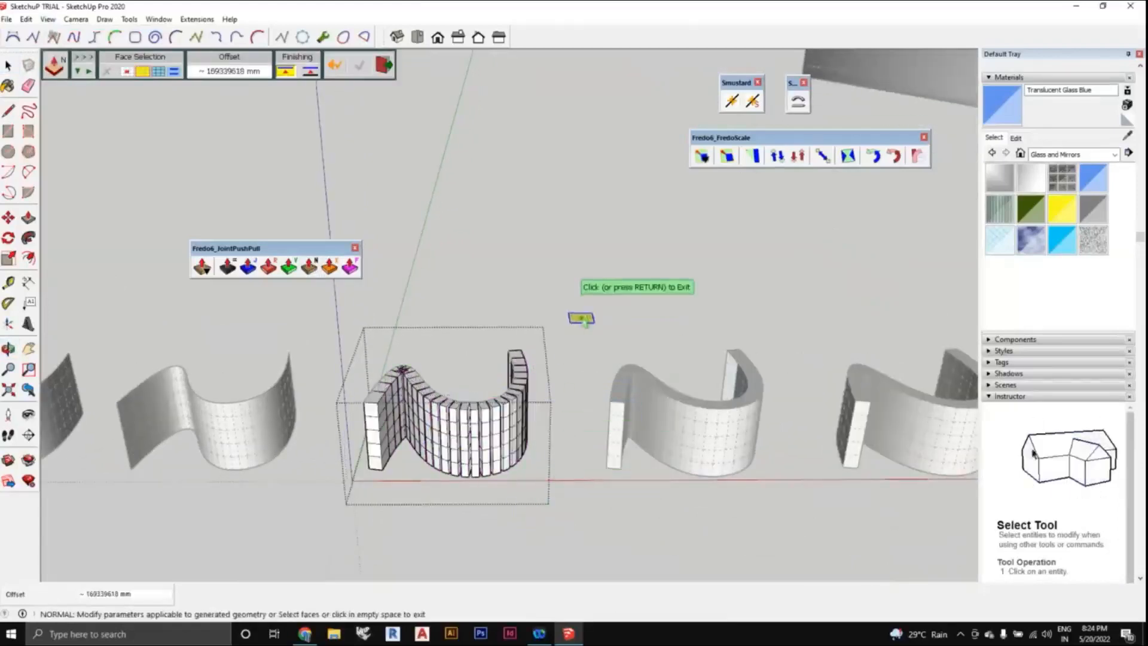
{"action": "left_click", "coordinate": [544, 306]}
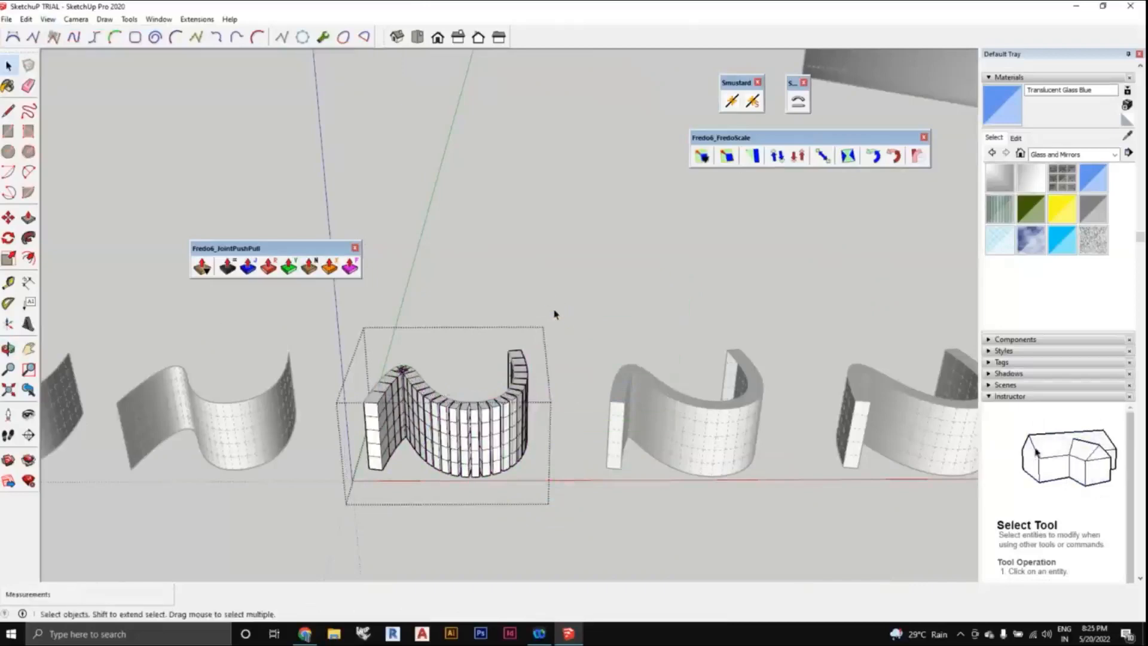
{"action": "left_click", "coordinate": [555, 311]}
- Open the flat panel beside the segmented one and thicken its surface with Extrude Push Pull, offset about 165061816 mm
{"action": "scroll", "coordinate": [504, 500], "scroll_direction": "up", "scroll_amount": 1}
{"action": "middle_click_drag", "start_coordinate": [497, 494], "coordinate": [491, 402]}
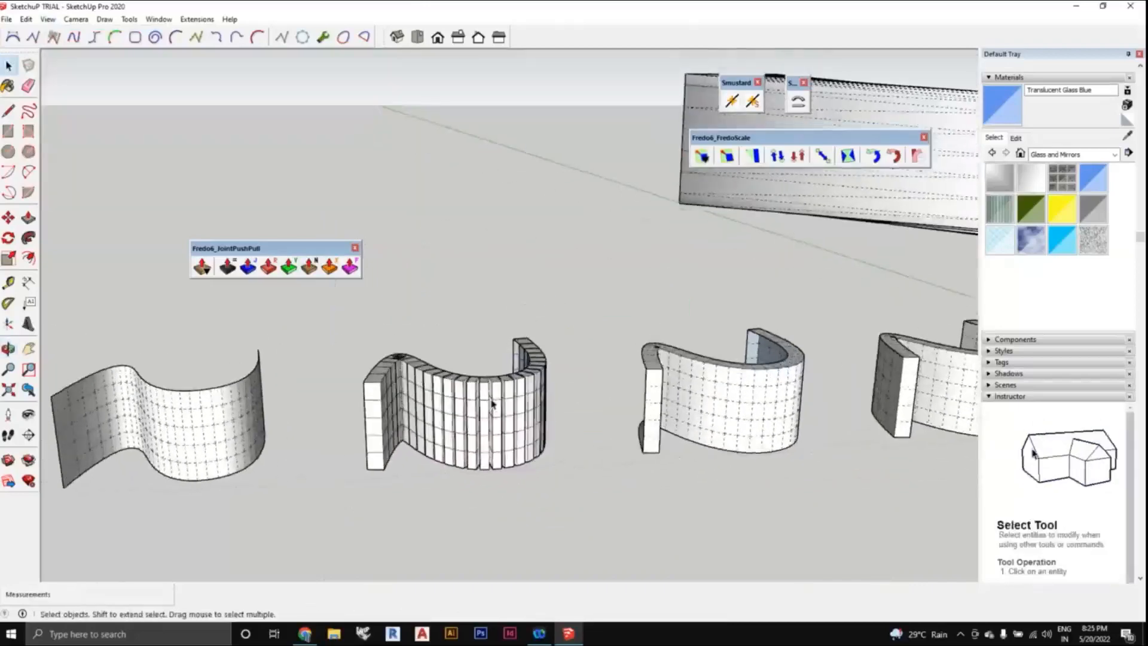
{"action": "scroll", "coordinate": [491, 404], "scroll_direction": "up", "scroll_amount": 1}
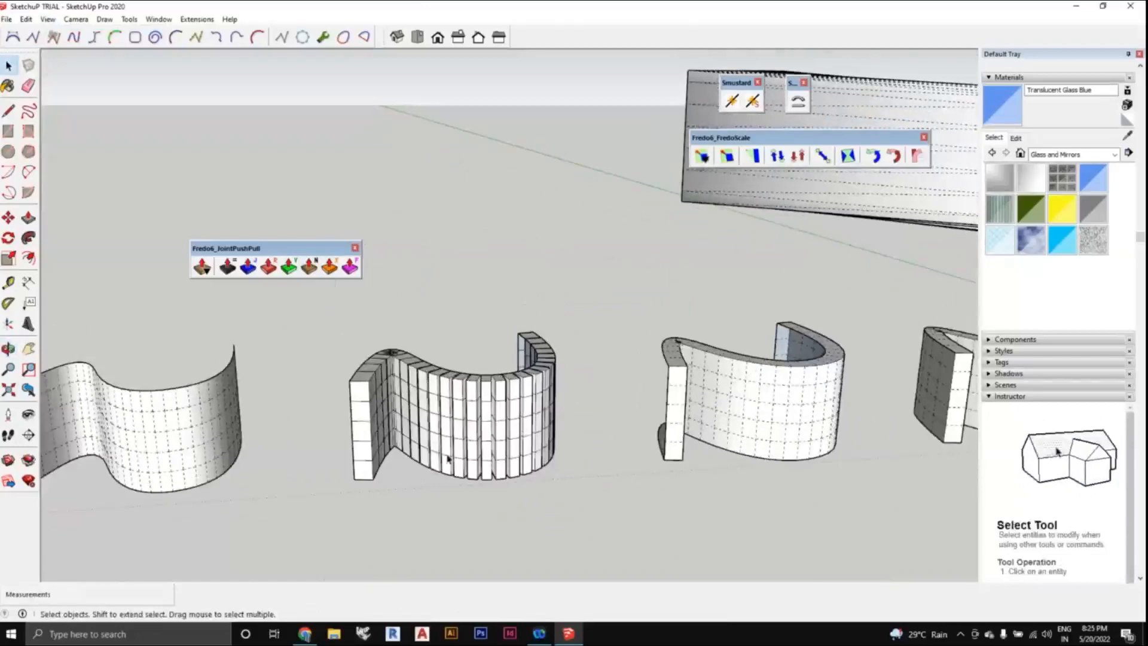
{"action": "middle_click_drag", "start_coordinate": [447, 459], "coordinate": [599, 425]}
{"action": "scroll", "coordinate": [543, 410], "scroll_direction": "down", "scroll_amount": 5}
{"action": "scroll", "coordinate": [451, 390], "scroll_direction": "up", "scroll_amount": 2}
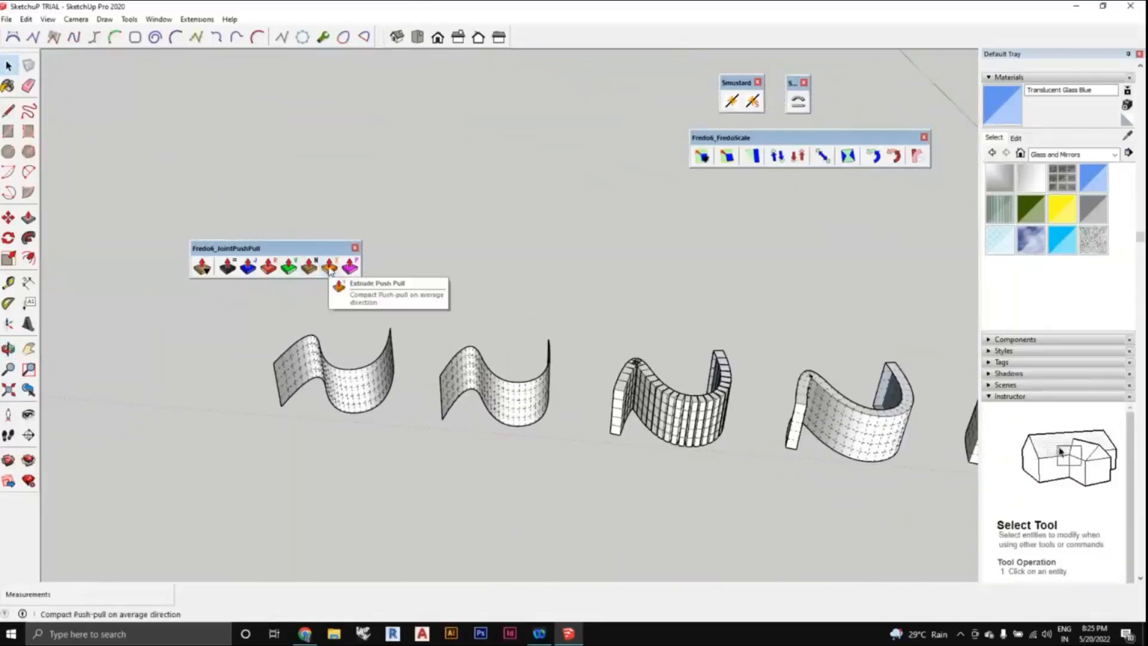
{"action": "scroll", "coordinate": [504, 425], "scroll_direction": "down", "scroll_amount": 1}
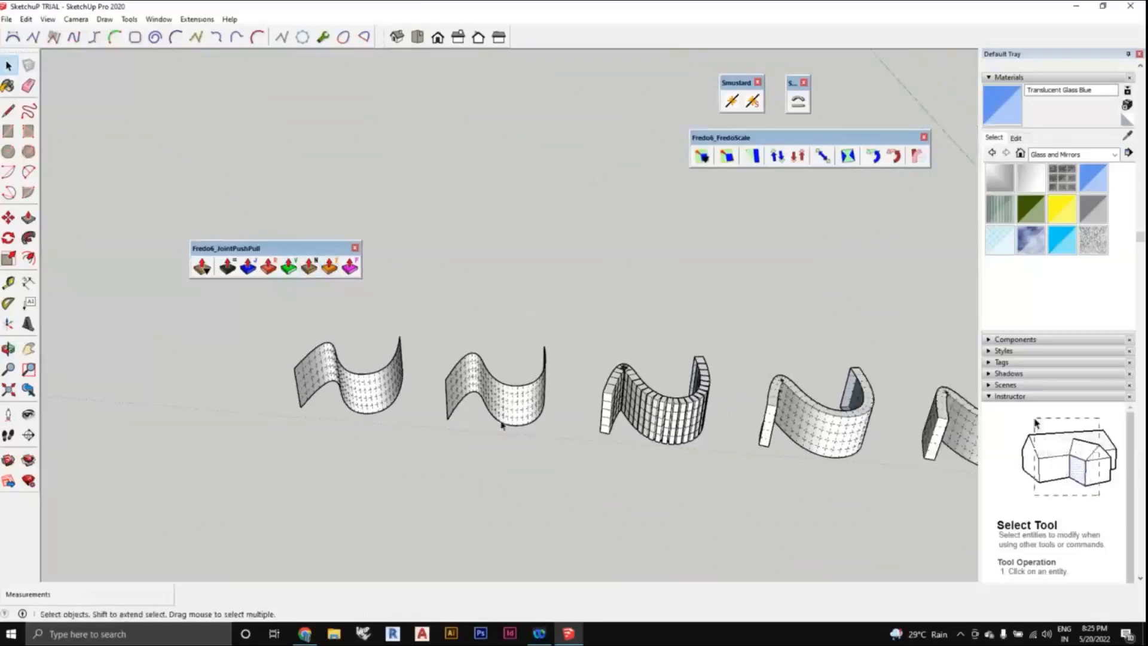
{"action": "middle_click_drag", "start_coordinate": [503, 425], "coordinate": [437, 344]}
{"action": "scroll", "coordinate": [510, 425], "scroll_direction": "up", "scroll_amount": 2}
{"action": "triple_click", "coordinate": [513, 413]}
{"action": "left_click", "coordinate": [330, 269]}
{"action": "scroll", "coordinate": [512, 384], "scroll_direction": "up", "scroll_amount": 3}
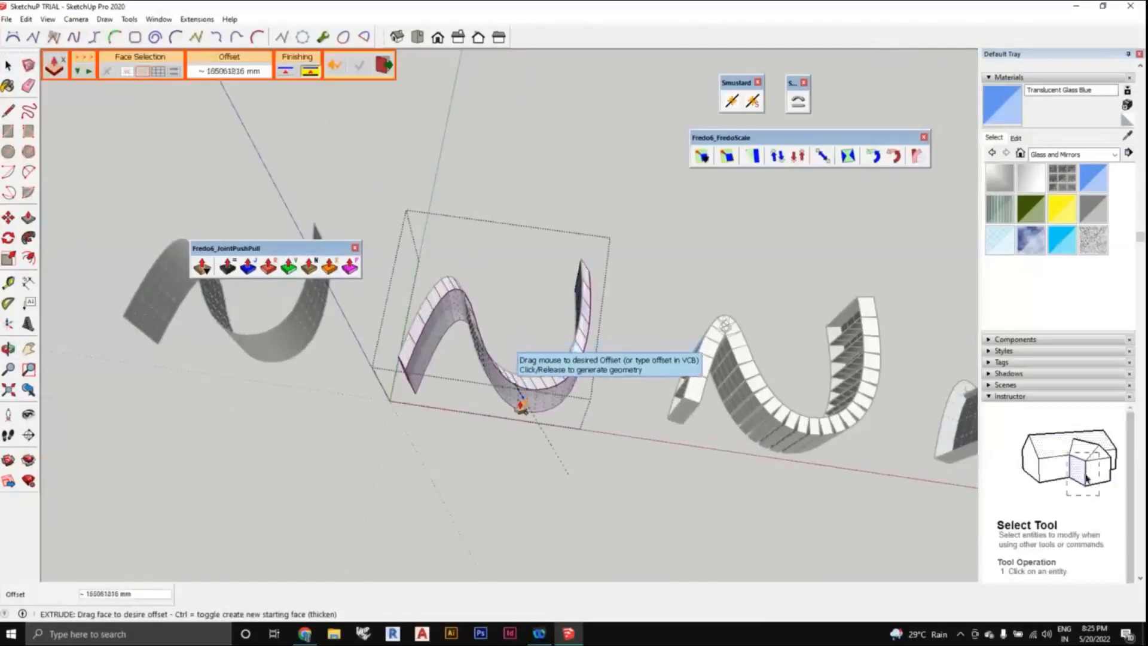
{"action": "left_click", "coordinate": [495, 401]}
{"action": "scroll", "coordinate": [456, 289], "scroll_direction": "up", "scroll_amount": 2}
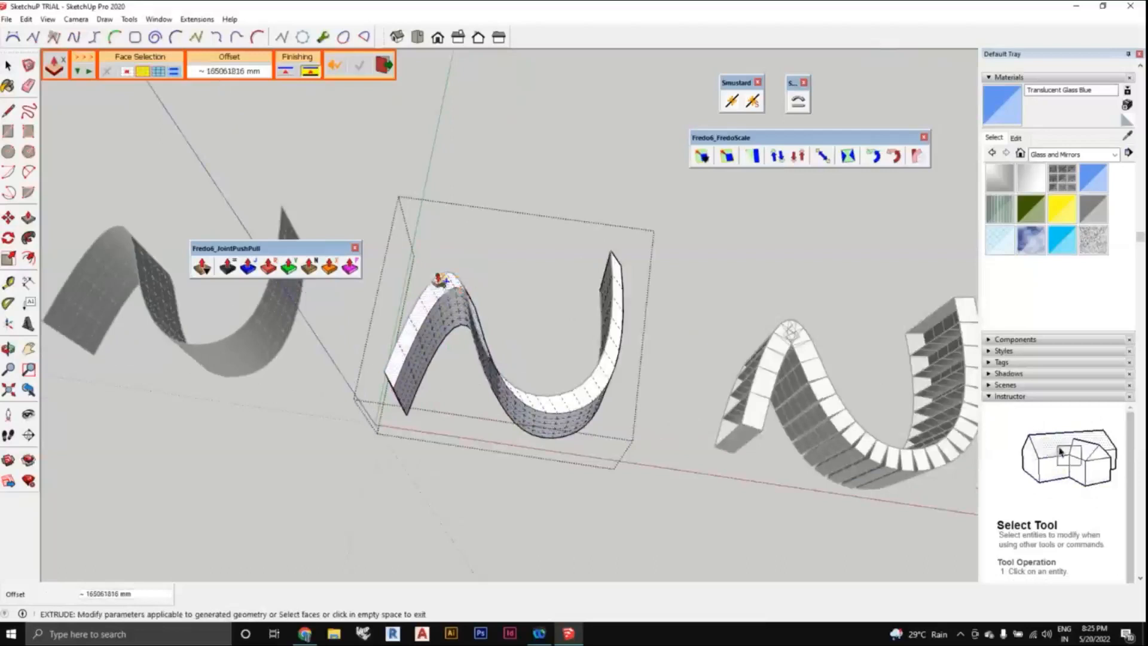
- Examine the extruded panel's thickness and ends, and compare its shape with the neighbouring panels made with other push-pull modes
{"action": "middle_click_drag", "start_coordinate": [445, 281], "coordinate": [463, 428]}
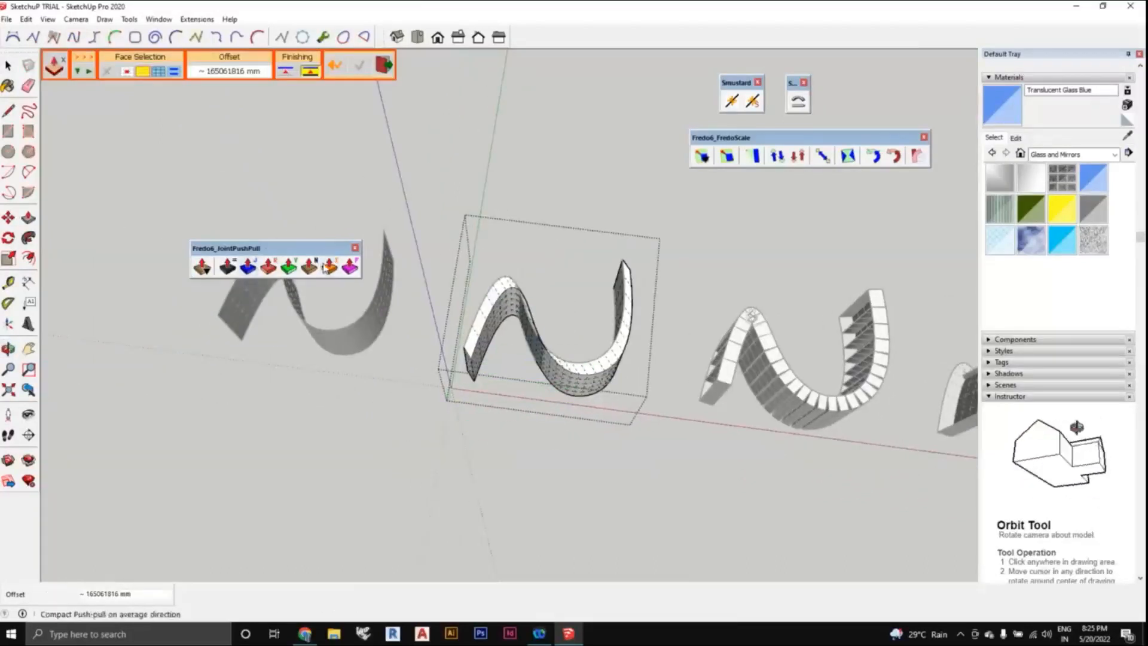
{"action": "scroll", "coordinate": [612, 395], "scroll_direction": "down", "scroll_amount": 2}
{"action": "mouse_move", "coordinate": [614, 397]}
{"action": "middle_mouse_down"}
{"action": "mouse_move", "coordinate": [467, 385]}
{"action": "mouse_move", "coordinate": [395, 361]}
{"action": "middle_mouse_up"}
{"action": "middle_click_drag", "start_coordinate": [622, 366], "coordinate": [466, 371]}
{"action": "mouse_move", "coordinate": [677, 406]}
{"action": "middle_mouse_down"}
{"action": "mouse_move", "coordinate": [596, 390]}
{"action": "mouse_move", "coordinate": [436, 310]}
{"action": "mouse_move", "coordinate": [469, 333]}
{"action": "middle_mouse_up"}
{"action": "middle_click_drag", "start_coordinate": [457, 387], "coordinate": [464, 393]}
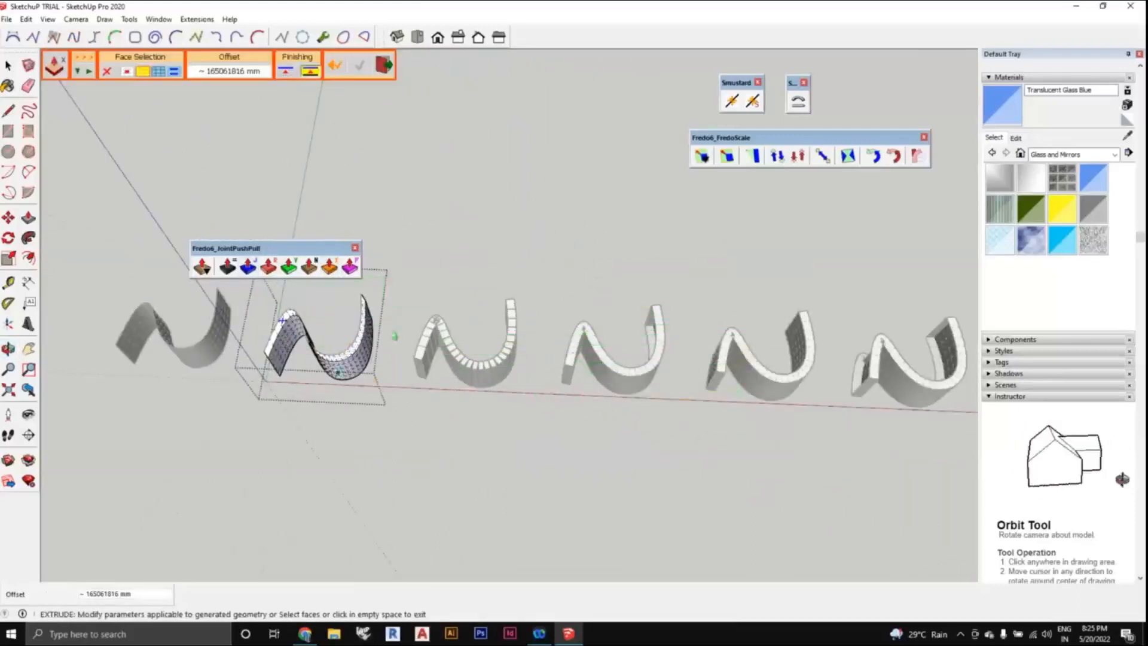
{"action": "scroll", "coordinate": [298, 316], "scroll_direction": "up", "scroll_amount": 2}
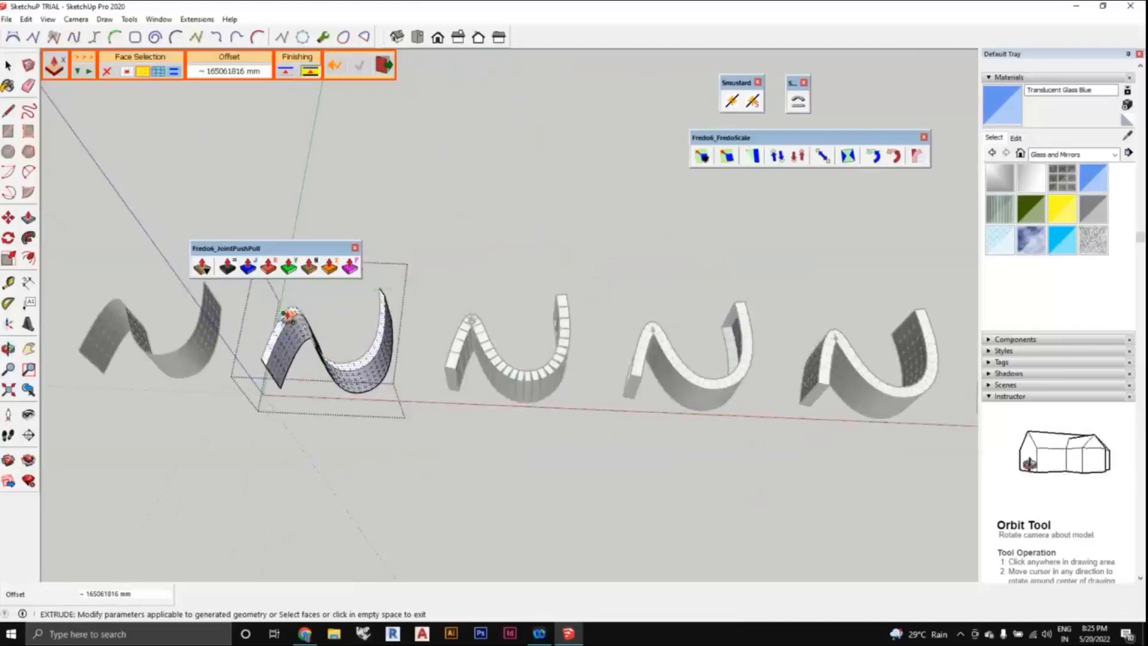
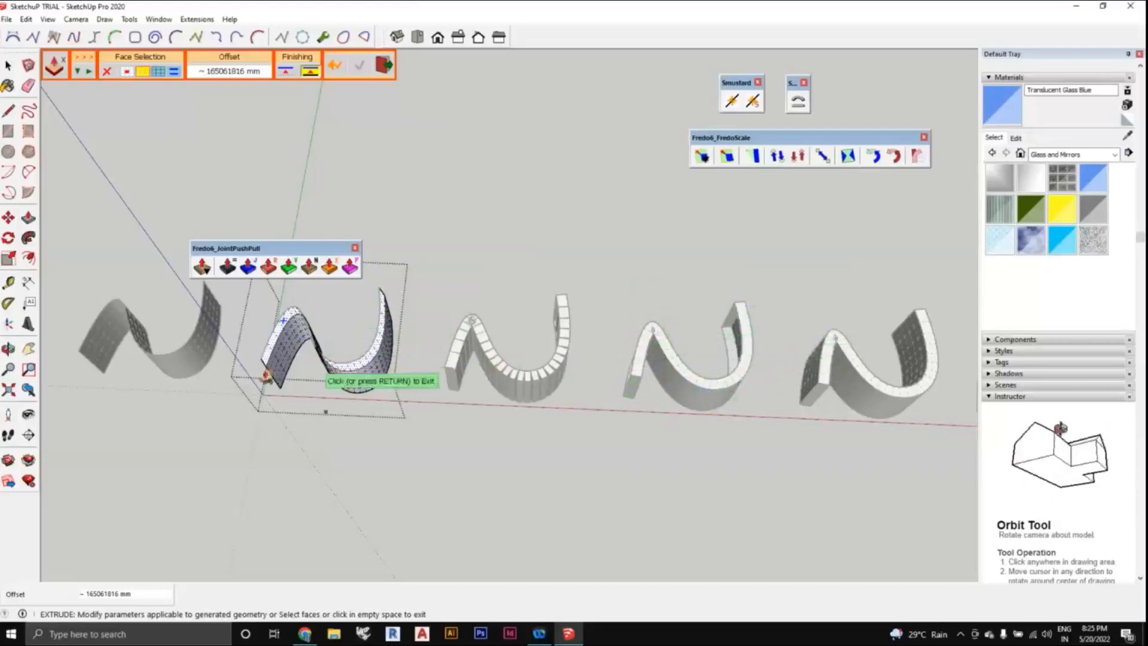
{"action": "scroll", "coordinate": [293, 324], "scroll_direction": "down", "scroll_amount": 1}
{"action": "middle_click_drag", "start_coordinate": [354, 331], "coordinate": [481, 349], "text": "shift"}
{"action": "scroll", "coordinate": [414, 335], "scroll_direction": "up", "scroll_amount": 2}
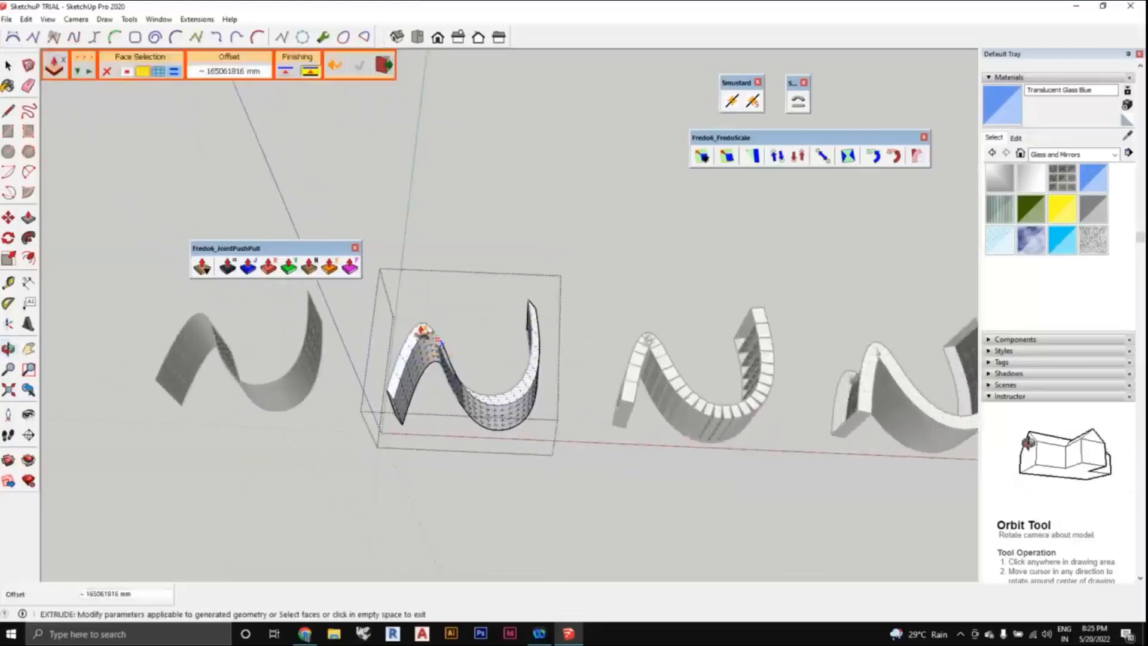
- Finish the Extrude Push Pull and close the extruded panel's group
{"action": "left_click", "coordinate": [524, 482]}
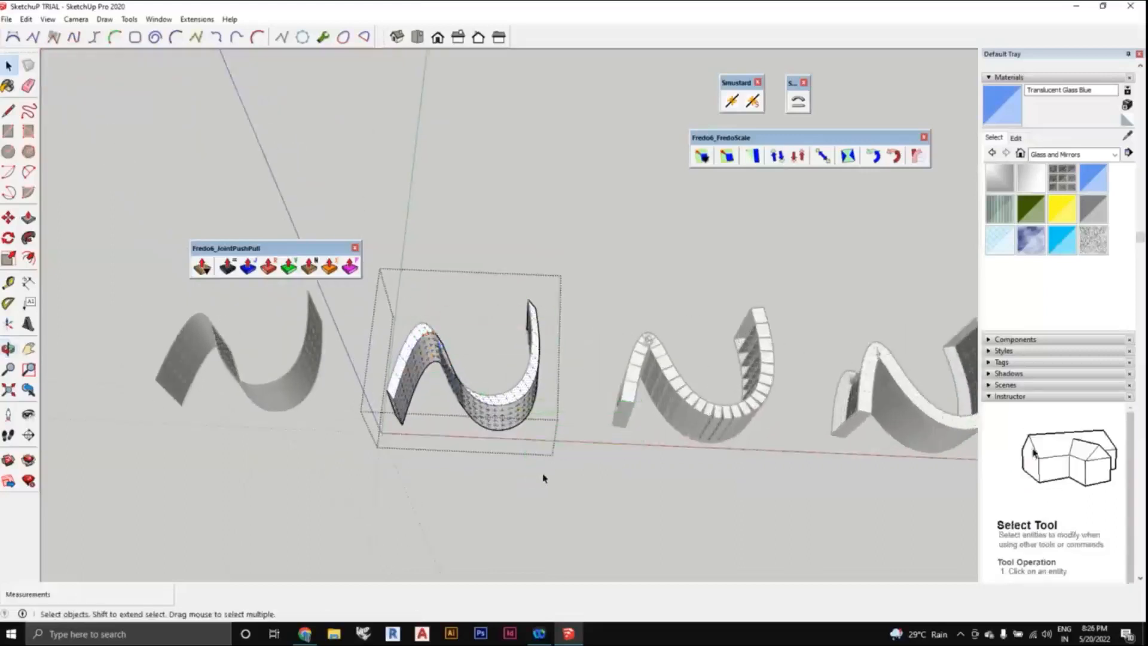
{"action": "left_click", "coordinate": [542, 476]}
{"action": "scroll", "coordinate": [518, 447], "scroll_direction": "down", "scroll_amount": 2}
{"action": "middle_click_drag", "start_coordinate": [510, 443], "coordinate": [622, 440], "text": "shift"}
{"action": "scroll", "coordinate": [439, 346], "scroll_direction": "up", "scroll_amount": 1}
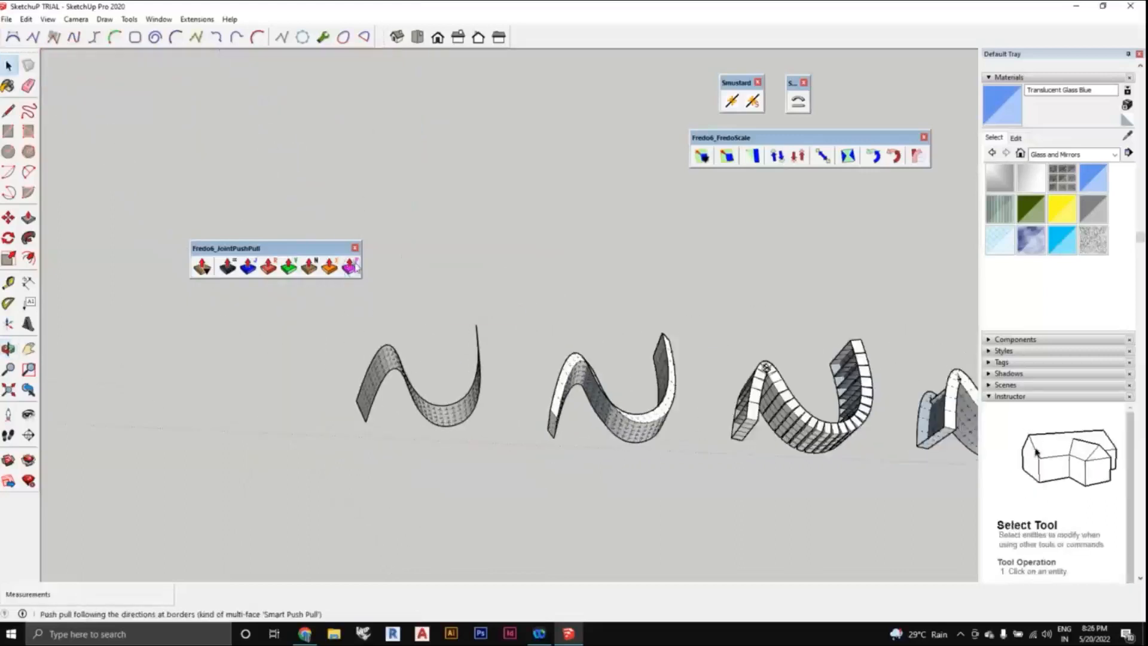
{"action": "scroll", "coordinate": [456, 422], "scroll_direction": "up", "scroll_amount": 3}
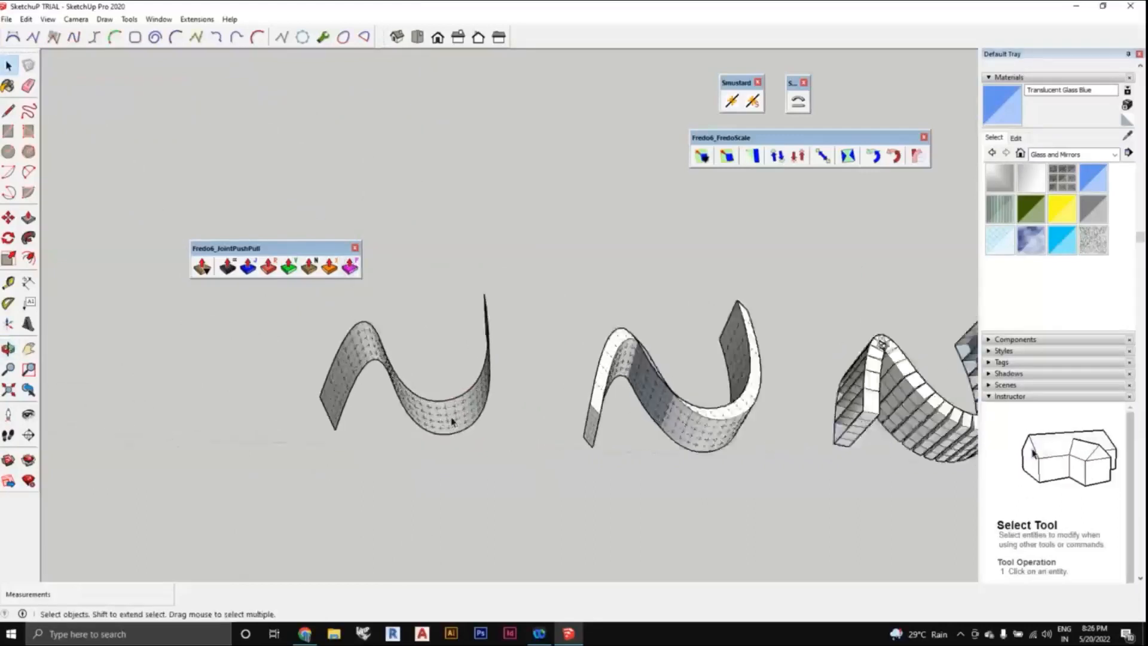
- Open the flat curved panel at the end of the row, thicken its surface with Follow Push Pull by about 144959570 mm, and close its group
{"action": "triple_click", "coordinate": [454, 421]}
{"action": "left_click", "coordinate": [439, 412]}
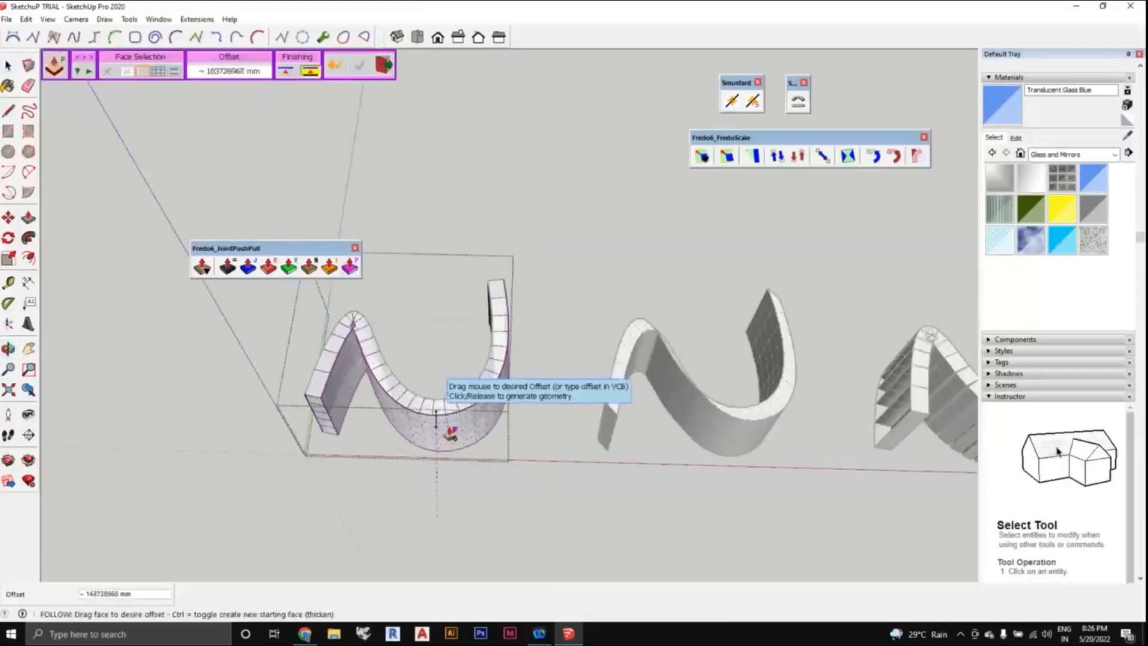
{"action": "left_click", "coordinate": [444, 424]}
{"action": "scroll", "coordinate": [582, 471], "scroll_direction": "down", "scroll_amount": 3}
{"action": "middle_click_drag", "start_coordinate": [890, 466], "coordinate": [765, 455], "text": "shift"}
{"action": "scroll", "coordinate": [762, 453], "scroll_direction": "down", "scroll_amount": 1}
{"action": "scroll", "coordinate": [833, 439], "scroll_direction": "up", "scroll_amount": 1}
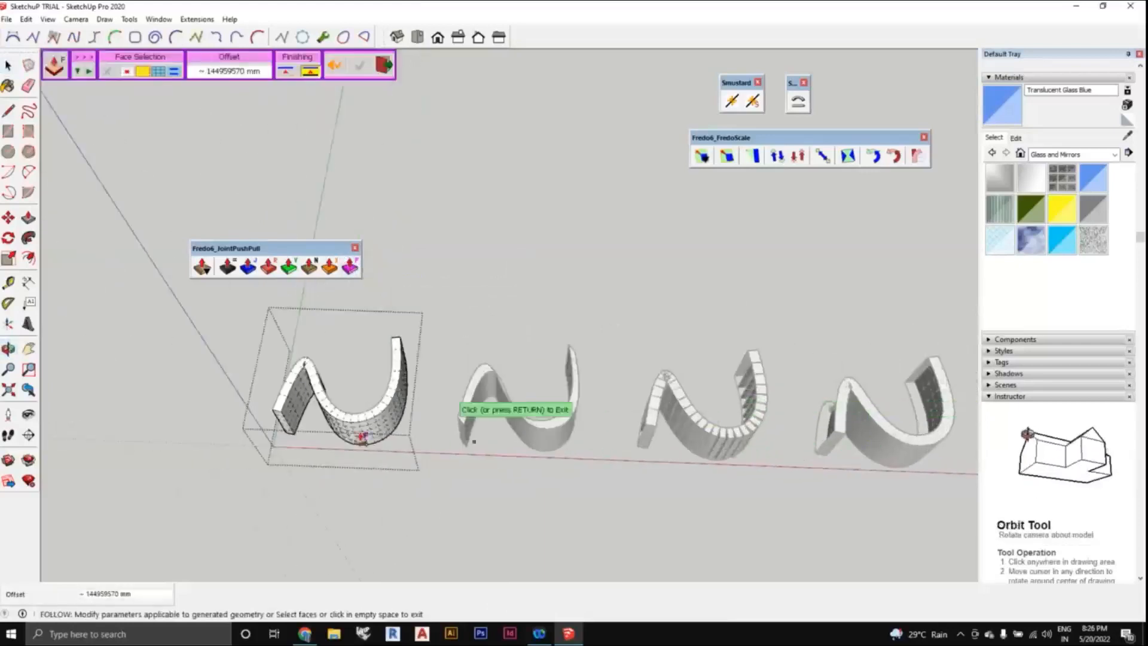
{"action": "left_click", "coordinate": [9, 66]}
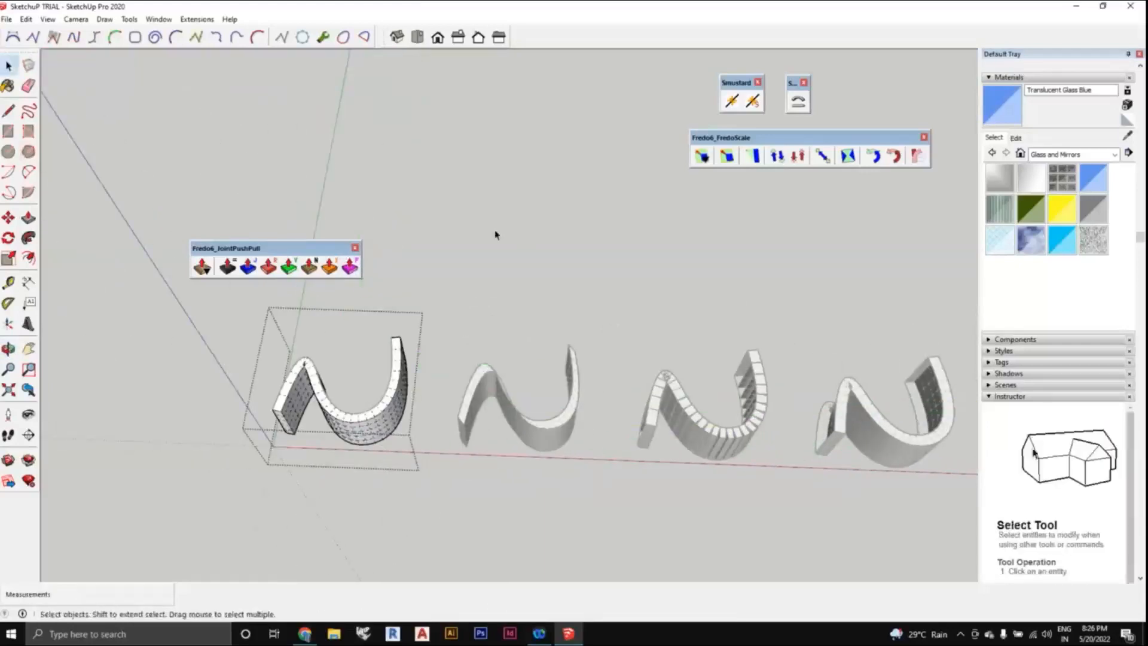
{"action": "left_click", "coordinate": [494, 234]}
- Compare the whole row of push-pulled panels from several angles, together with the larger objects beside them
{"action": "scroll", "coordinate": [499, 305], "scroll_direction": "down", "scroll_amount": 1}
{"action": "scroll", "coordinate": [538, 373], "scroll_direction": "down", "scroll_amount": 1}
{"action": "middle_click_drag", "start_coordinate": [579, 394], "coordinate": [371, 346], "text": "shift"}
{"action": "scroll", "coordinate": [456, 406], "scroll_direction": "down", "scroll_amount": 3}
{"action": "middle_click_drag", "start_coordinate": [651, 451], "coordinate": [638, 307]}
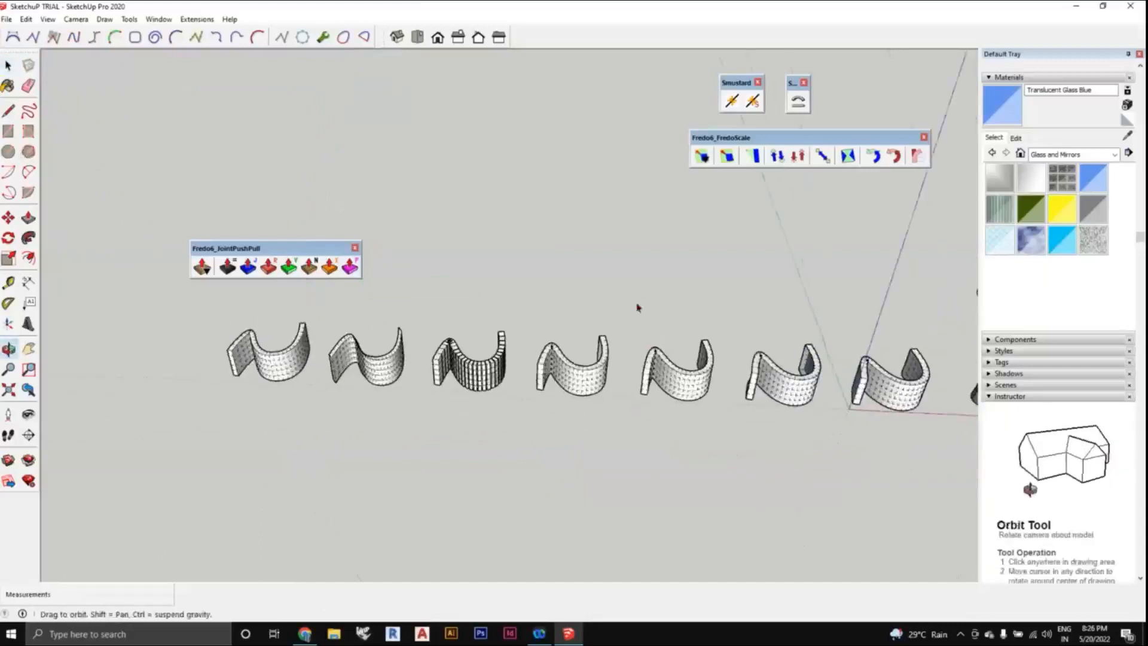
{"action": "scroll", "coordinate": [638, 382], "scroll_direction": "down", "scroll_amount": 2}
{"action": "middle_click_drag", "start_coordinate": [637, 395], "coordinate": [491, 386], "text": "shift"}
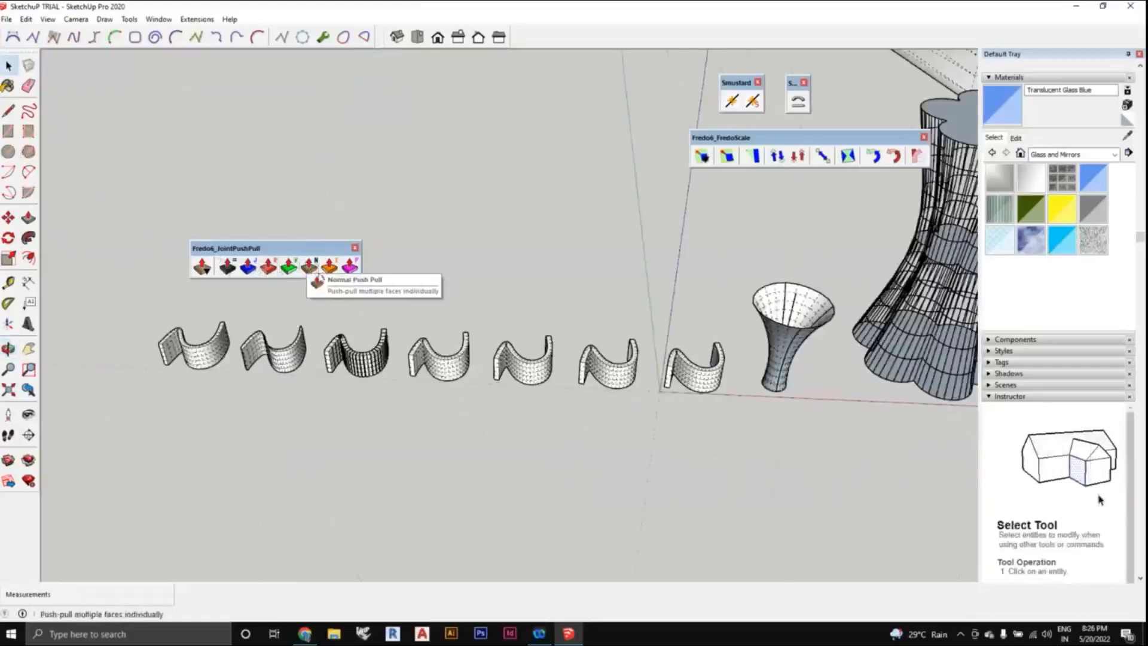
{"action": "middle_click_drag", "start_coordinate": [508, 433], "coordinate": [449, 411]}
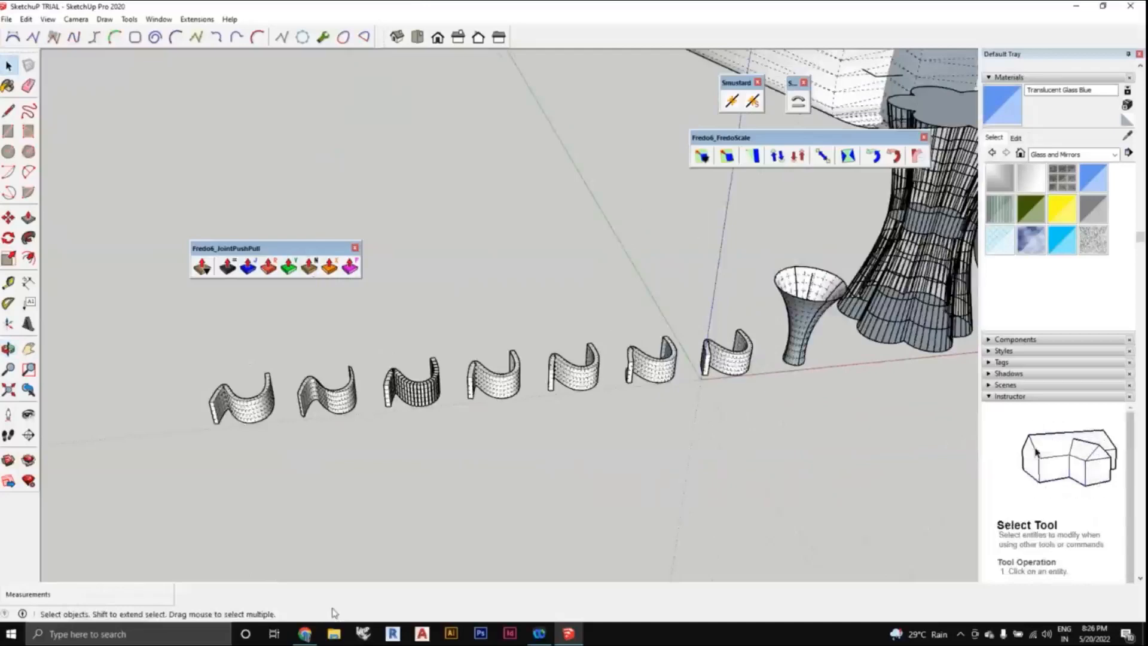
{"action": "middle_click_drag", "start_coordinate": [332, 382], "coordinate": [316, 355]}
{"action": "middle_click_drag", "start_coordinate": [419, 385], "coordinate": [454, 403]}
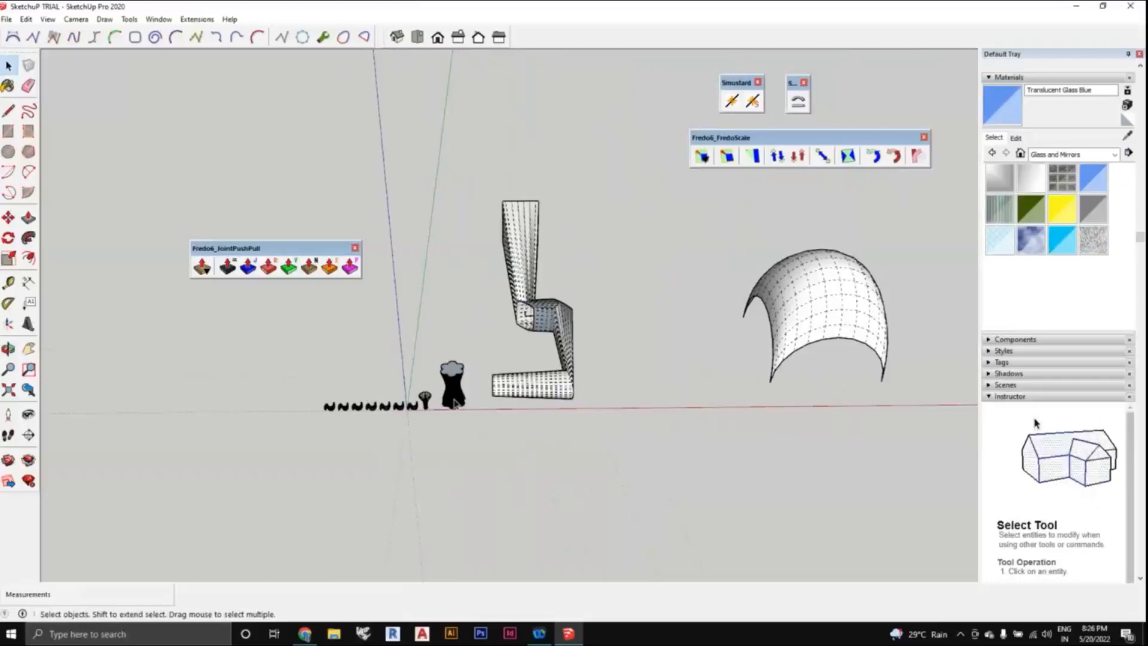
{"action": "scroll", "coordinate": [461, 428], "scroll_direction": "up", "scroll_amount": 3}
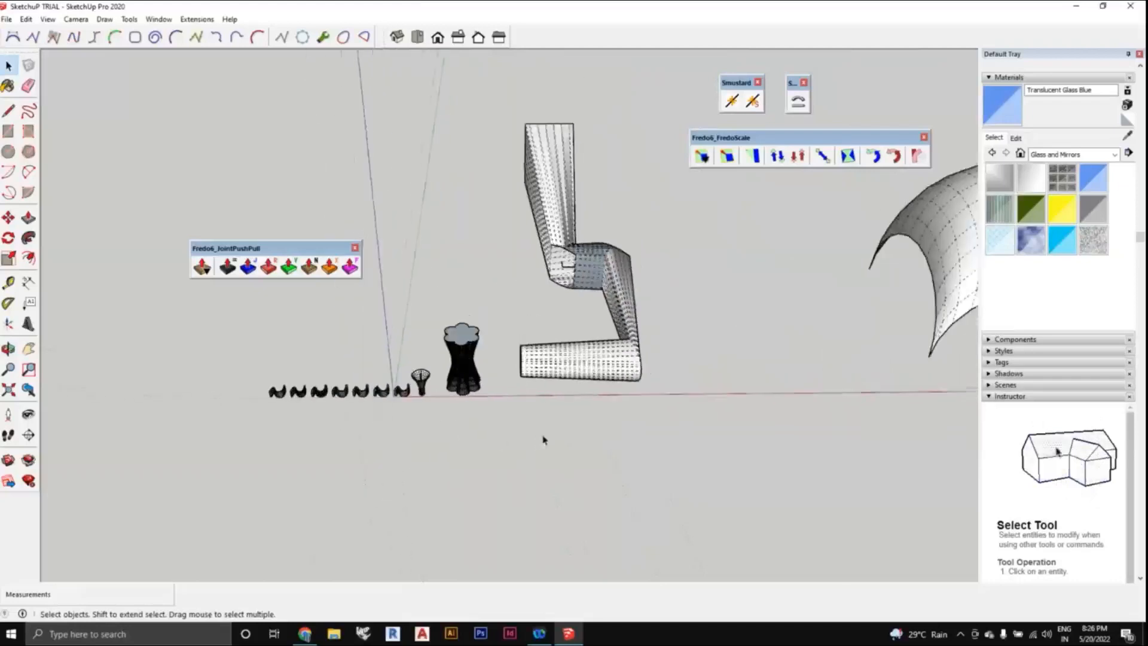
{"action": "middle_click_drag", "start_coordinate": [543, 440], "coordinate": [363, 259]}
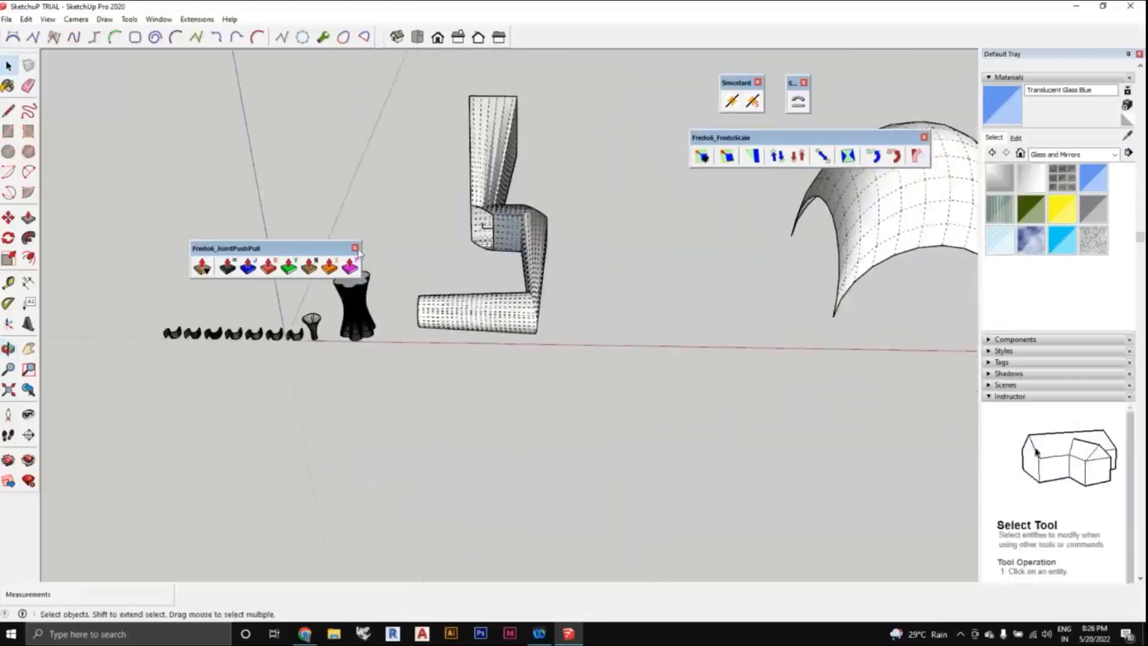
- Close the JointPushPull toolbar and move the FredoScale, Smustard and remaining small floating toolbars next to each other
{"action": "left_click", "coordinate": [355, 248]}
{"action": "left_click_drag", "start_coordinate": [709, 143], "coordinate": [301, 178]}
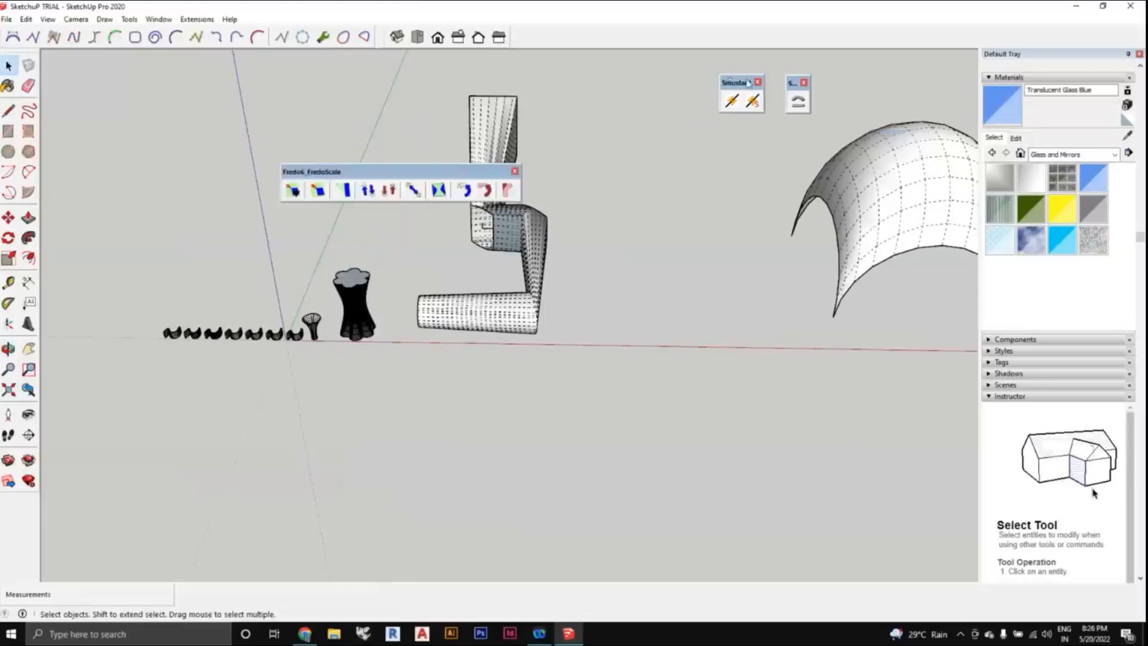
{"action": "left_click_drag", "start_coordinate": [736, 83], "coordinate": [575, 180]}
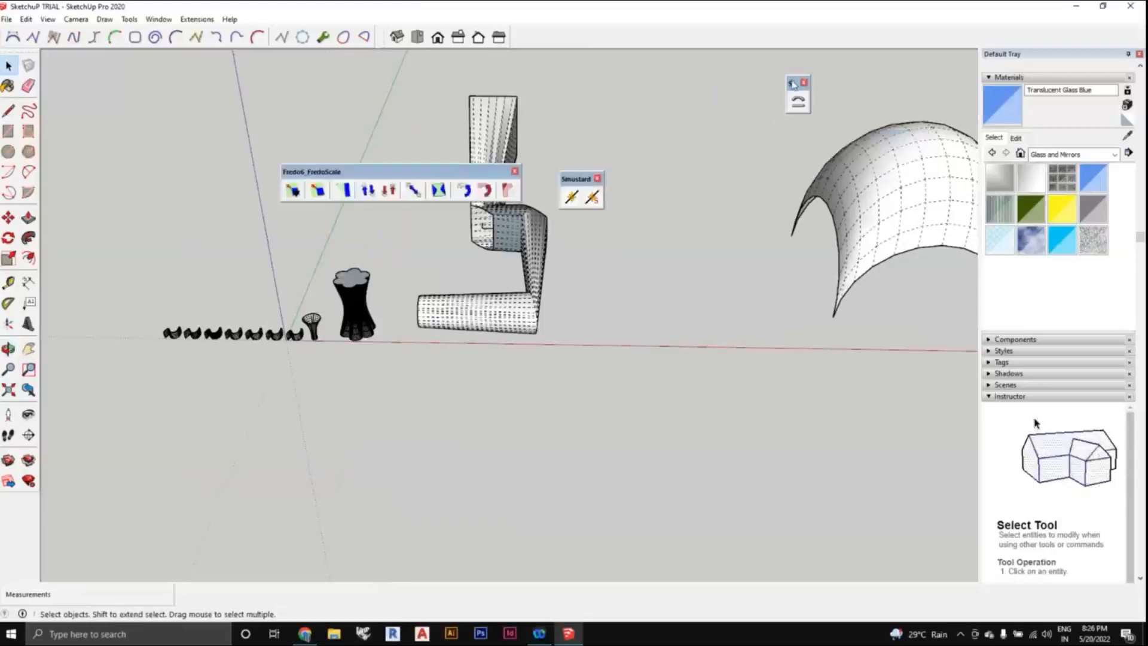
{"action": "left_click_drag", "start_coordinate": [792, 83], "coordinate": [663, 175]}
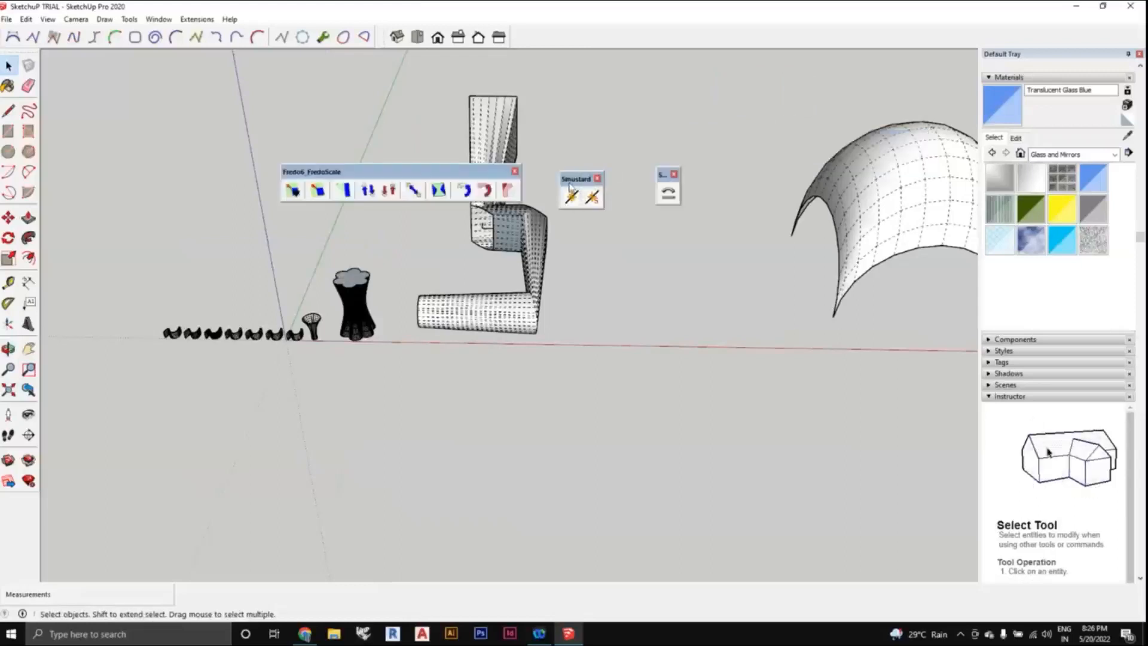
{"action": "middle_click_drag", "start_coordinate": [599, 359], "coordinate": [575, 350]}
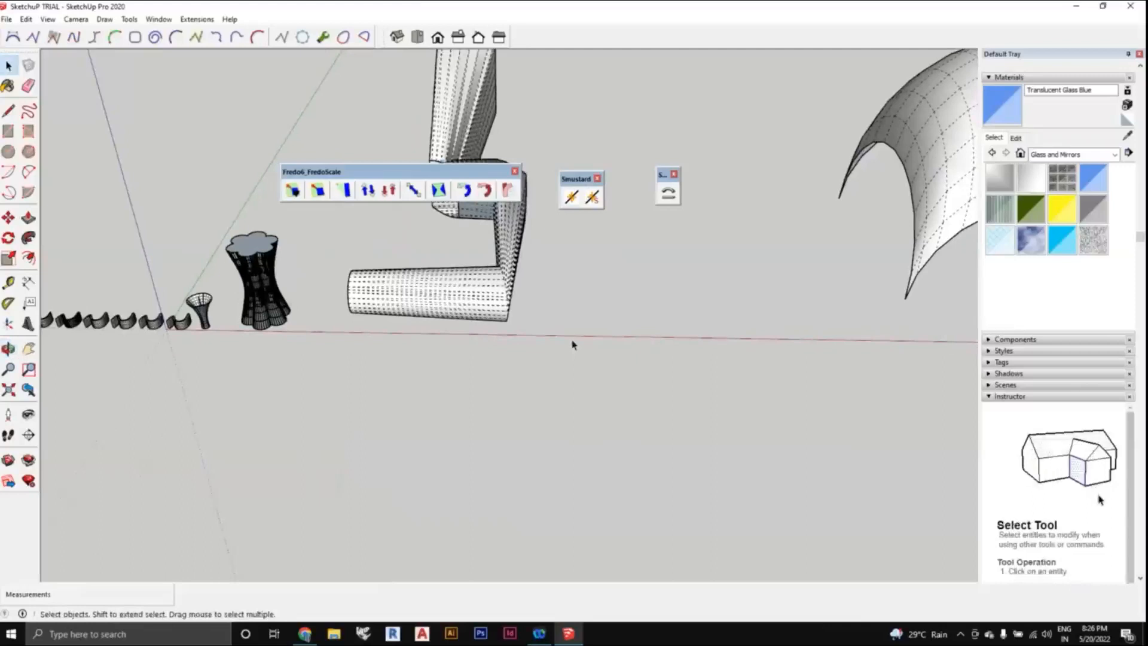
{"action": "middle_click_drag", "start_coordinate": [569, 342], "coordinate": [567, 349]}
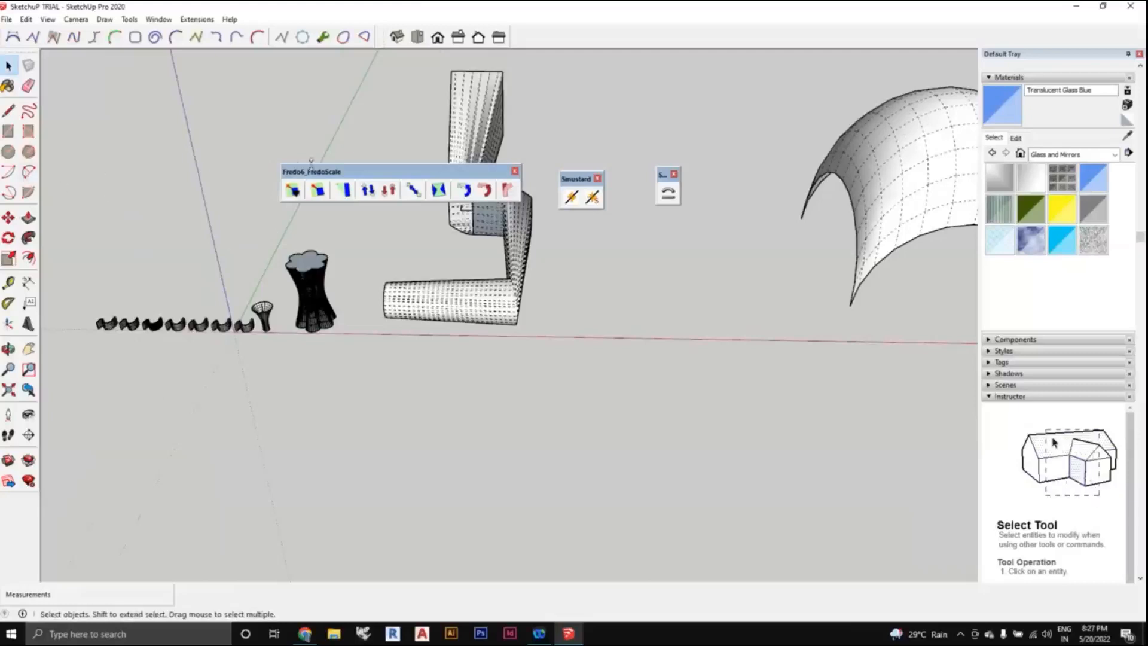
- Bring the Entity Info section of the Default Tray into view and collapse the Materials section
{"action": "scroll", "coordinate": [1048, 141], "scroll_direction": "up", "scroll_amount": 3}
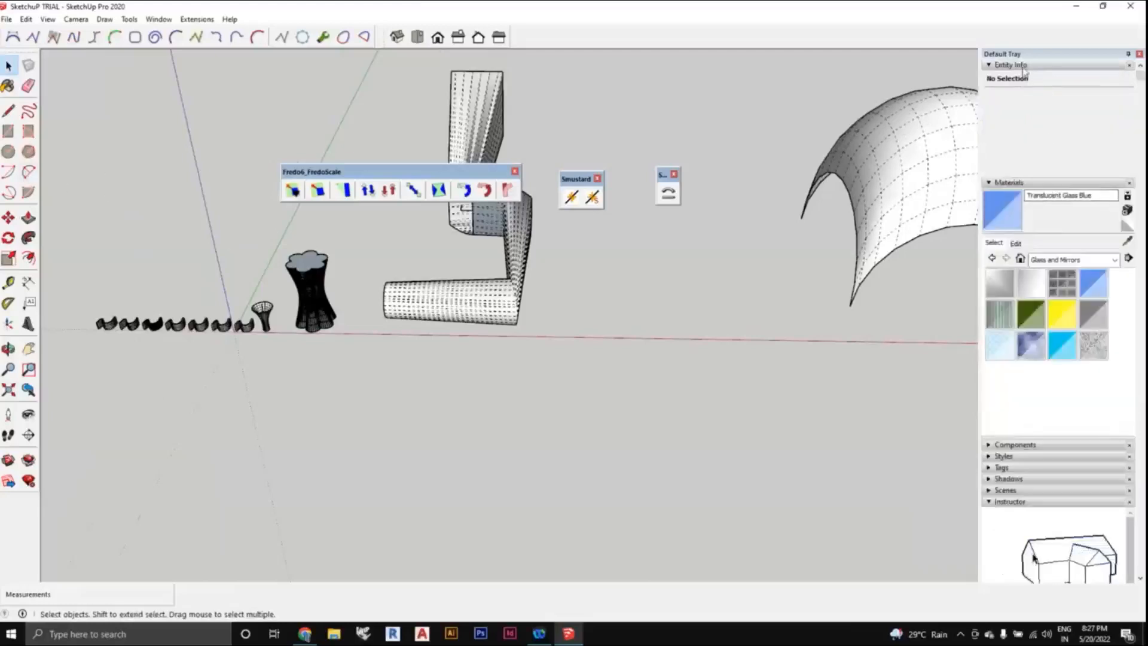
{"action": "left_click", "coordinate": [1029, 182]}
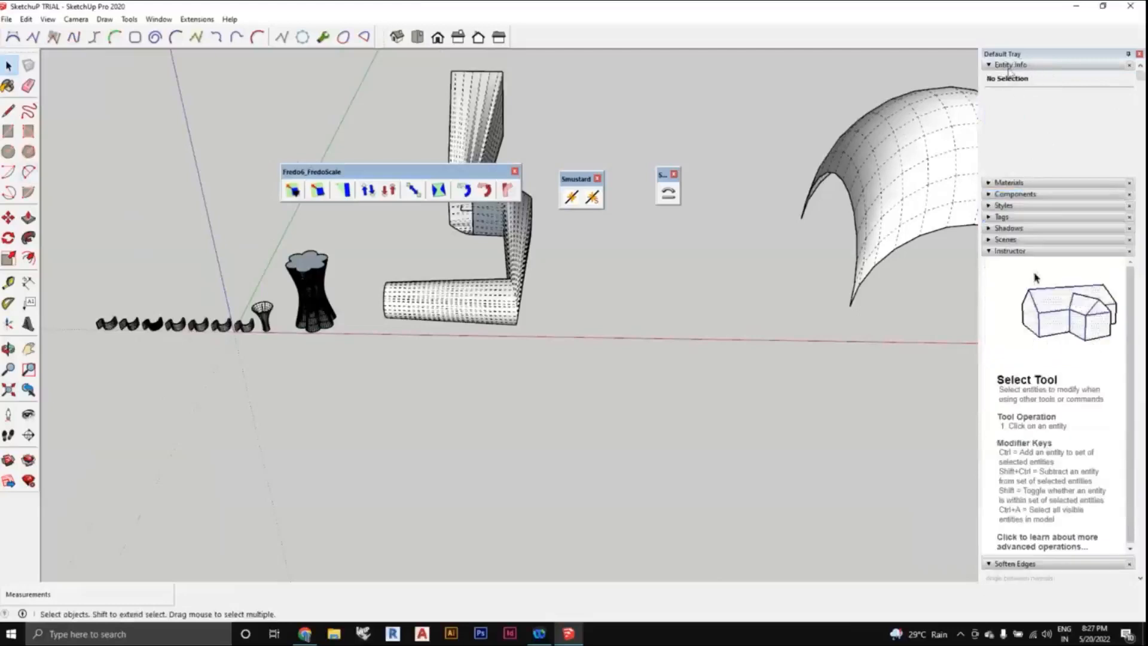
{"action": "scroll", "coordinate": [655, 332], "scroll_direction": "down", "scroll_amount": 1}
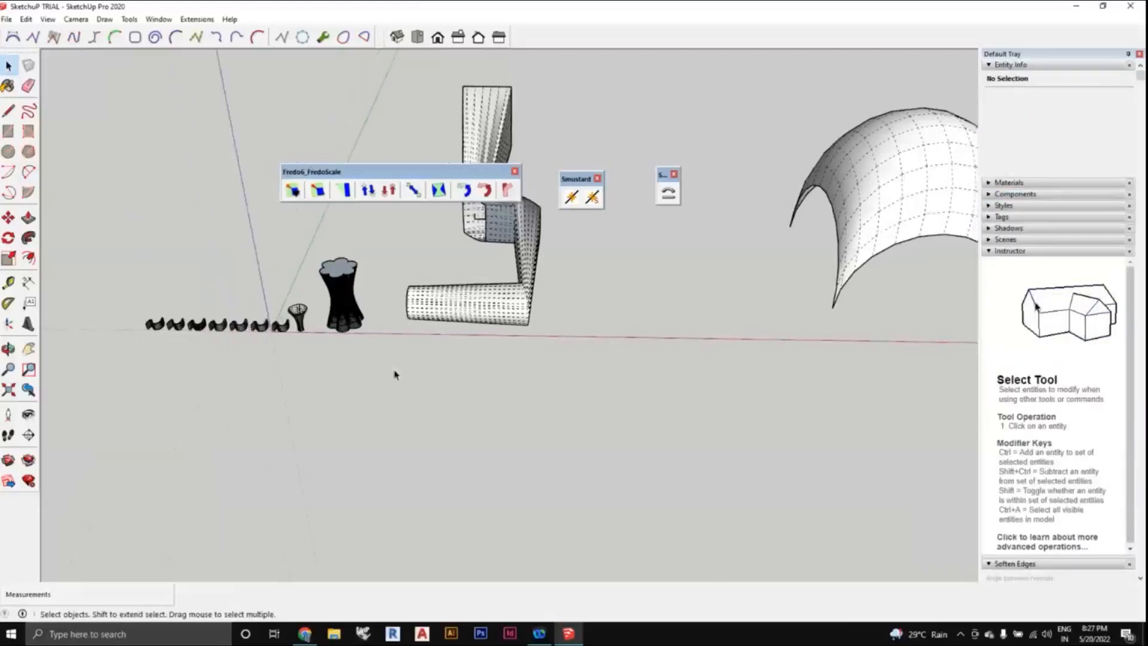
- Inspect the Entity Info properties of the funnel's loose edge, its group and the profile arc inside it
{"action": "scroll", "coordinate": [305, 304], "scroll_direction": "up", "scroll_amount": 3}
{"action": "left_click", "coordinate": [313, 308]}
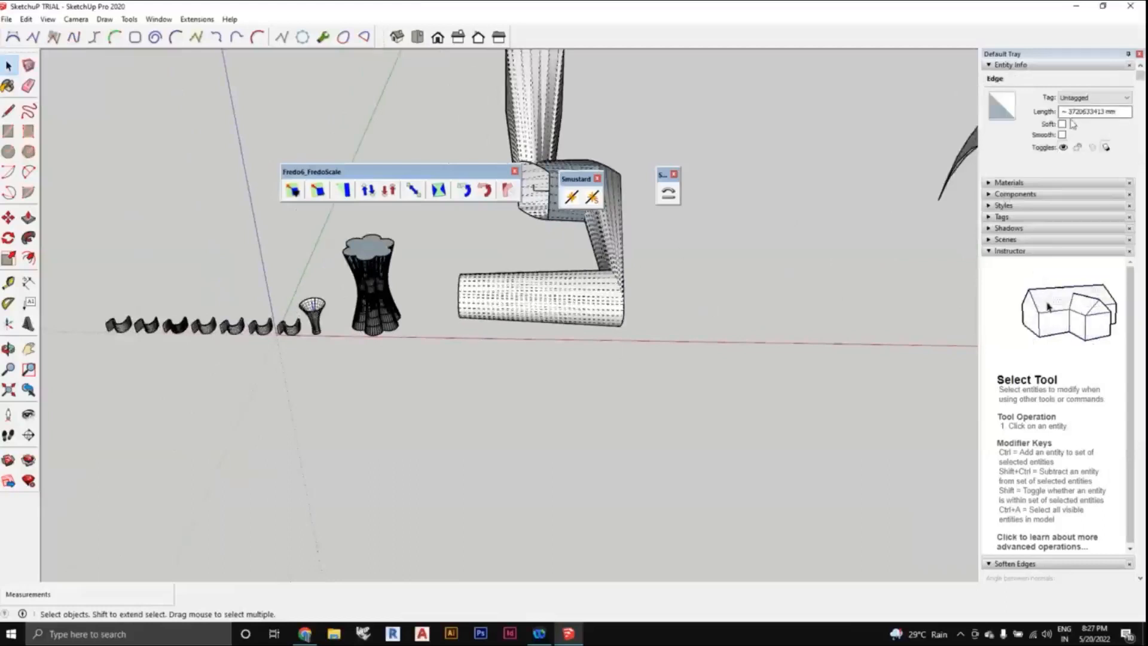
{"action": "scroll", "coordinate": [619, 400], "scroll_direction": "down", "scroll_amount": 3}
{"action": "middle_click_drag", "start_coordinate": [638, 402], "coordinate": [568, 356]}
{"action": "middle_click_drag", "start_coordinate": [612, 391], "coordinate": [526, 364]}
{"action": "scroll", "coordinate": [293, 330], "scroll_direction": "up", "scroll_amount": 5}
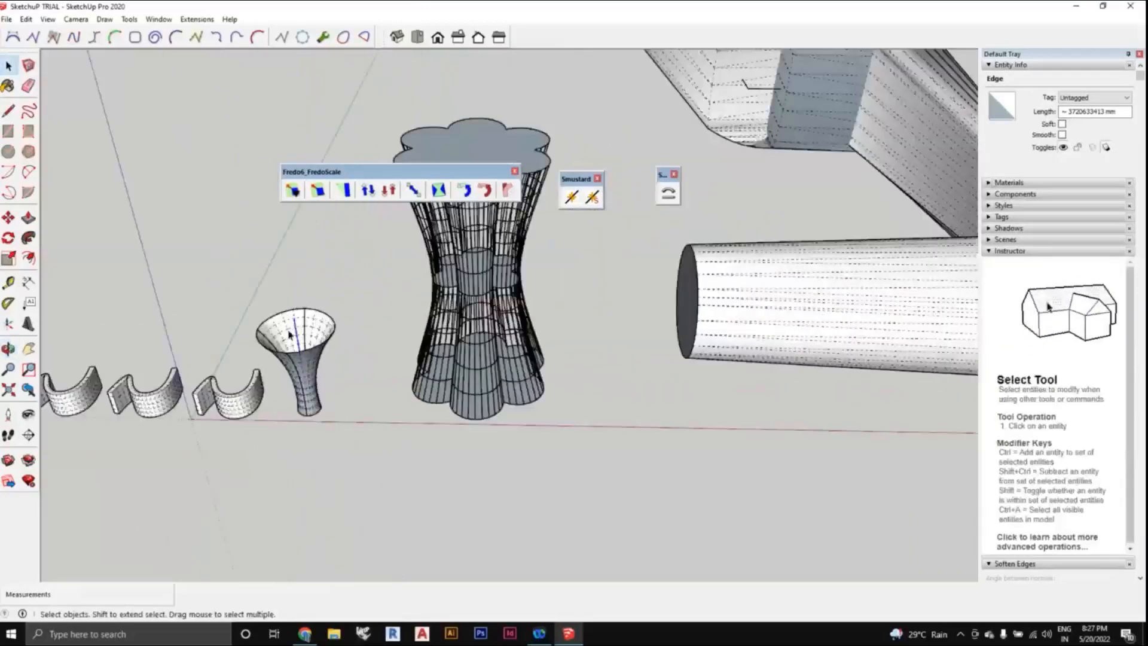
{"action": "left_click", "coordinate": [290, 333]}
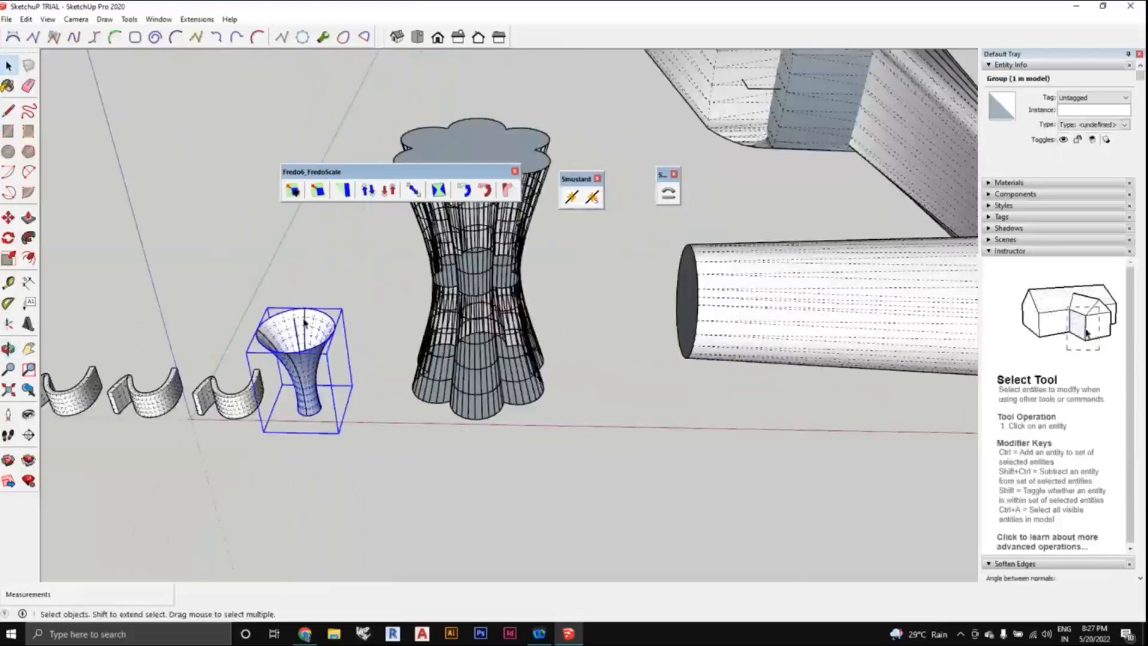
{"action": "double_click", "coordinate": [304, 323]}
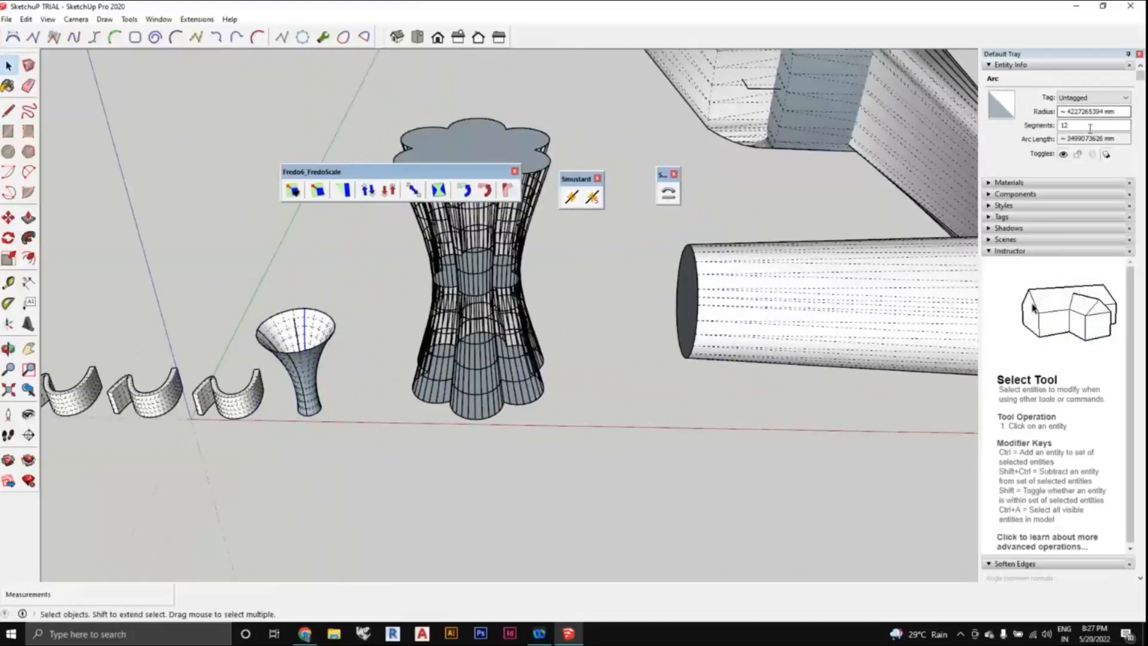
{"action": "middle_click_drag", "start_coordinate": [436, 414], "coordinate": [405, 312]}
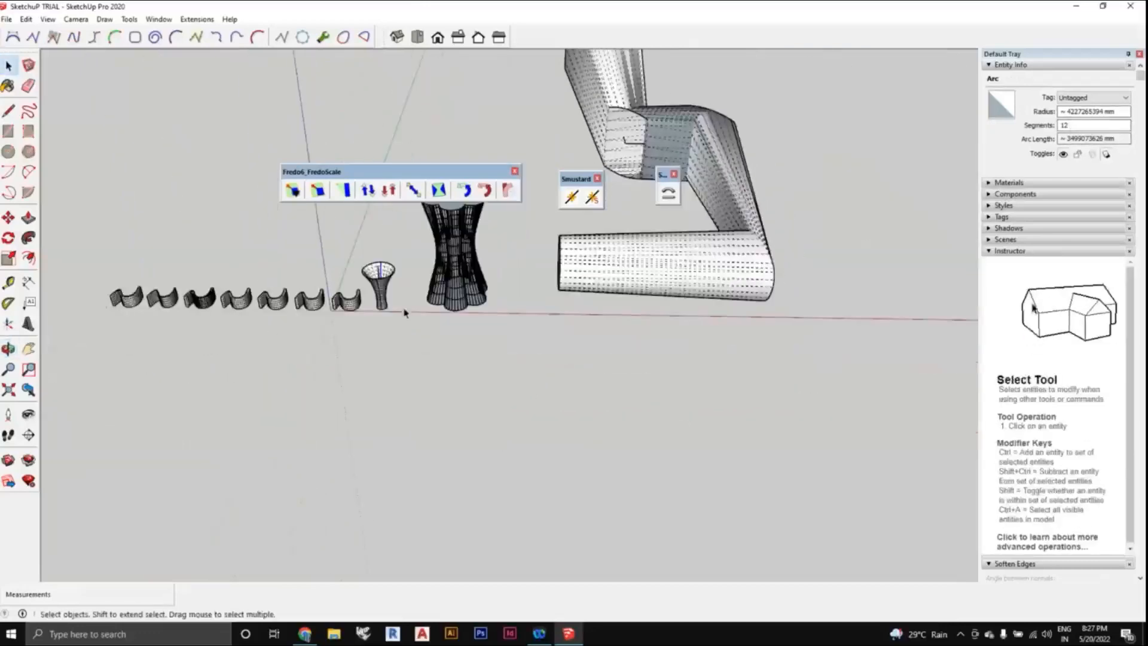
{"action": "key", "text": "a"}
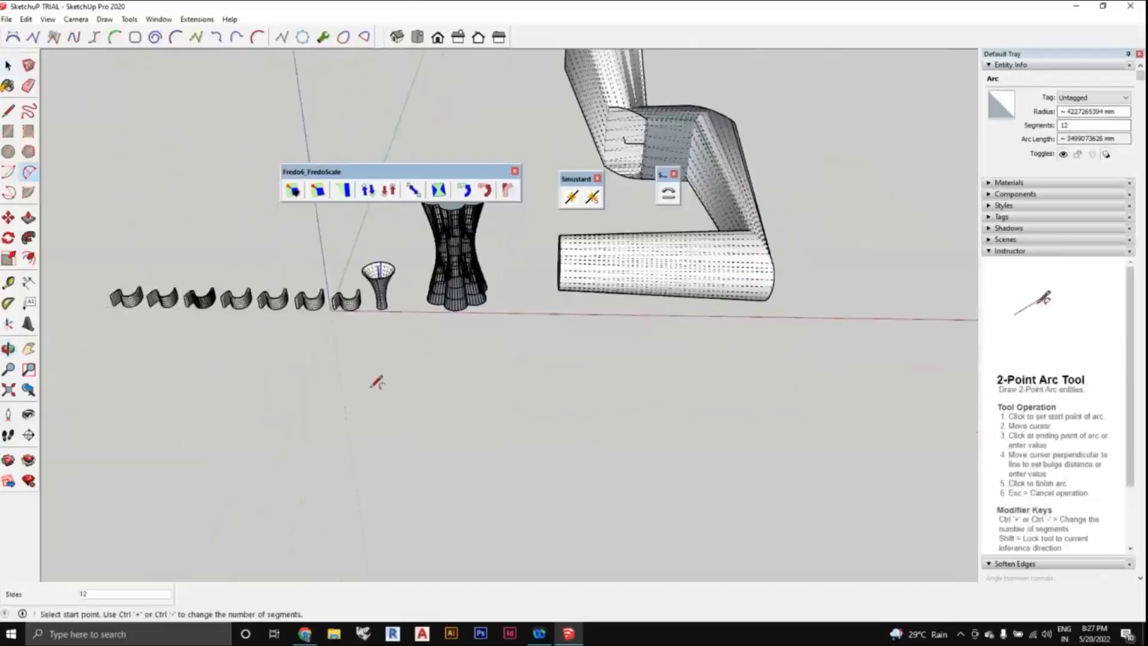
{"action": "middle_click_drag", "start_coordinate": [377, 379], "coordinate": [426, 418]}
{"action": "left_click", "coordinate": [378, 422]}
{"action": "left_click", "coordinate": [515, 424]}
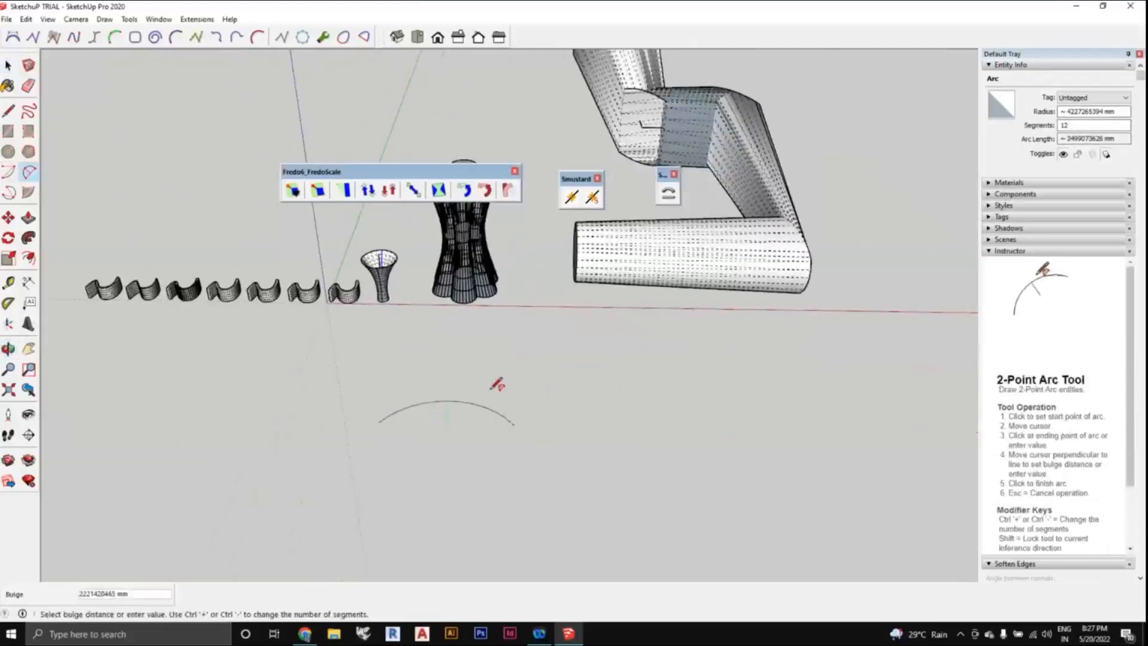
{"action": "left_click", "coordinate": [520, 382]}
{"action": "middle_click_drag", "start_coordinate": [523, 383], "coordinate": [930, 174]}
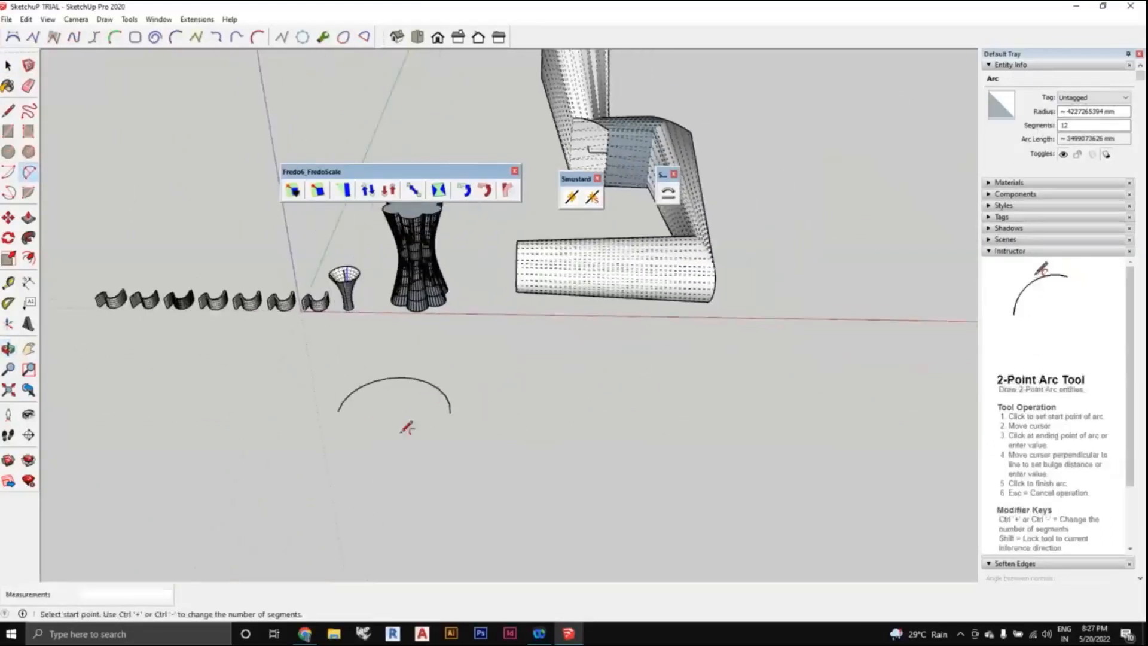
{"action": "middle_click_drag", "start_coordinate": [405, 425], "coordinate": [469, 408]}
{"action": "left_click", "coordinate": [454, 406]}
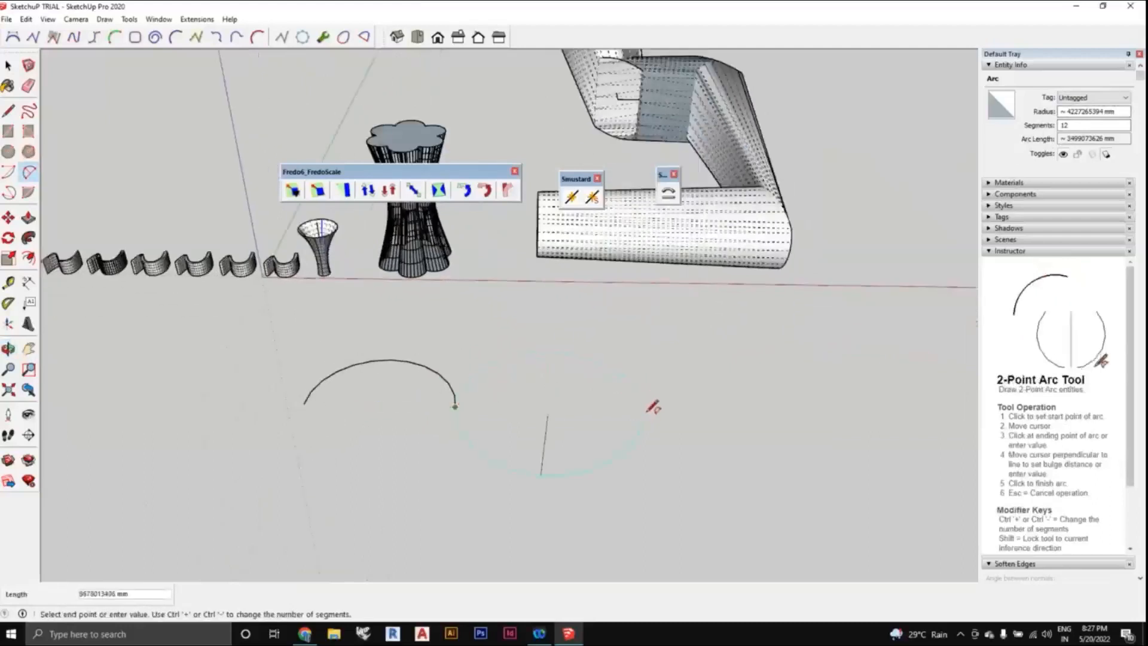
{"action": "left_click", "coordinate": [651, 410]}
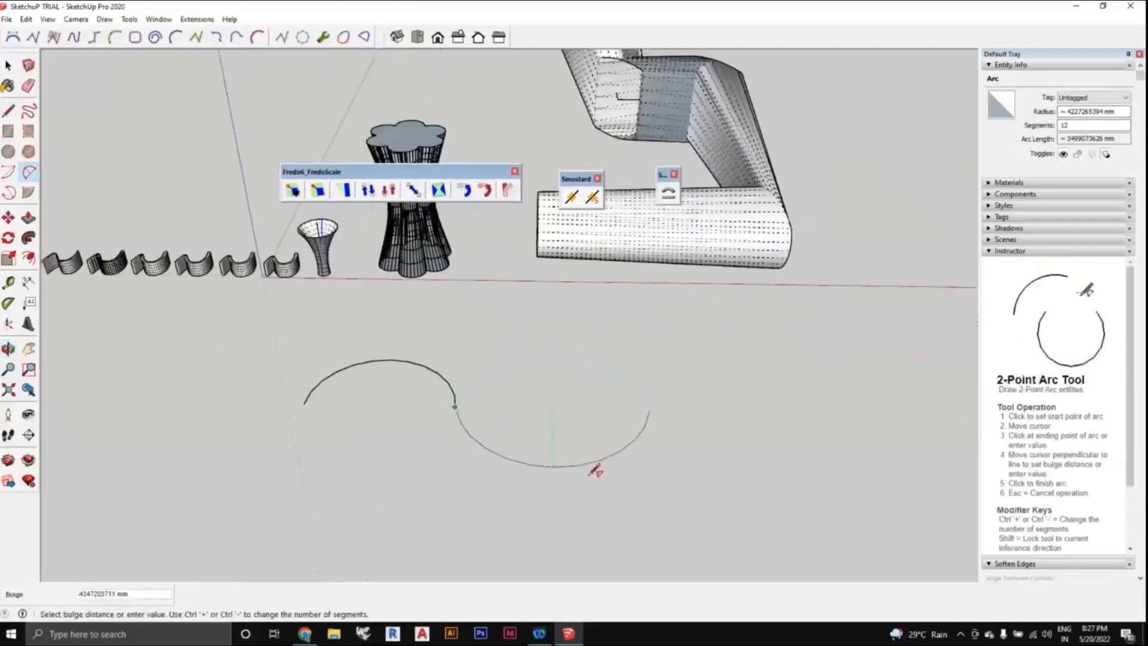
{"action": "left_click", "coordinate": [580, 466]}
{"action": "middle_click_drag", "start_coordinate": [580, 466], "coordinate": [589, 426]}
- Select the two halves of the S-curve separately to inspect each arc's segments and radius in Entity Info
{"action": "left_click", "coordinate": [8, 64]}
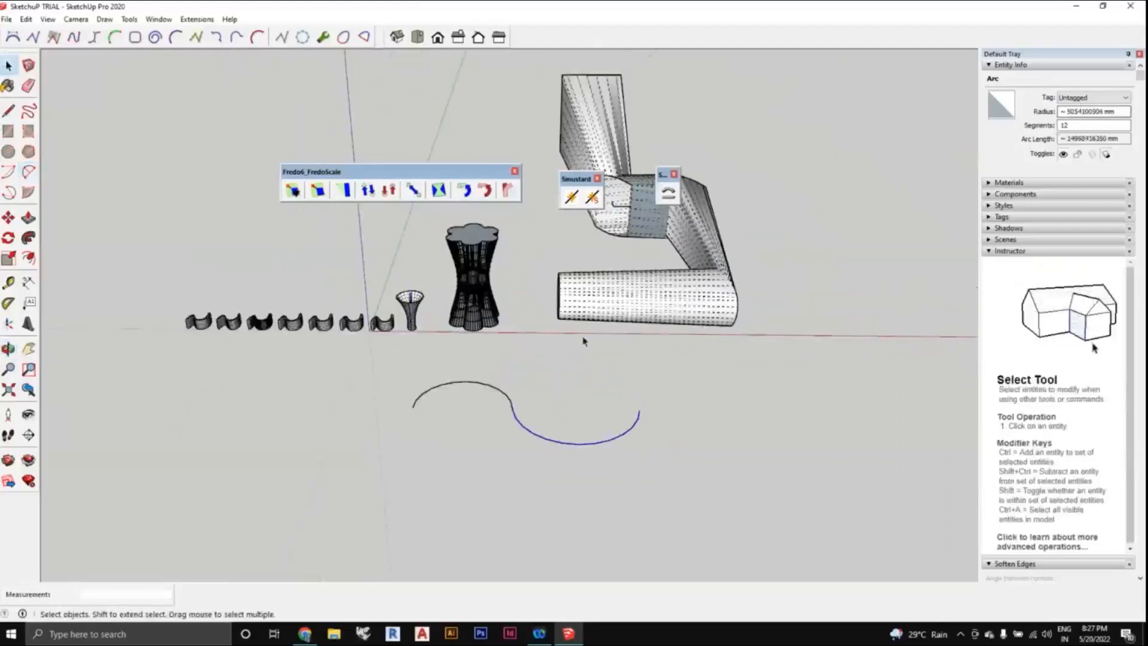
{"action": "left_click", "coordinate": [503, 391]}
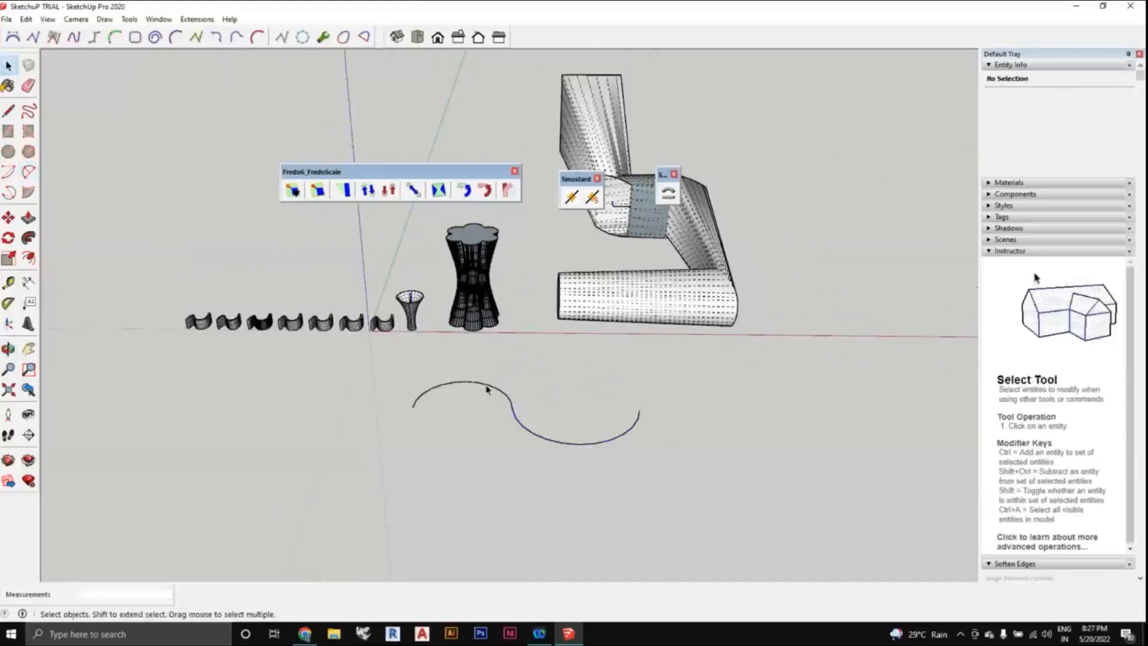
{"action": "left_click", "coordinate": [479, 383]}
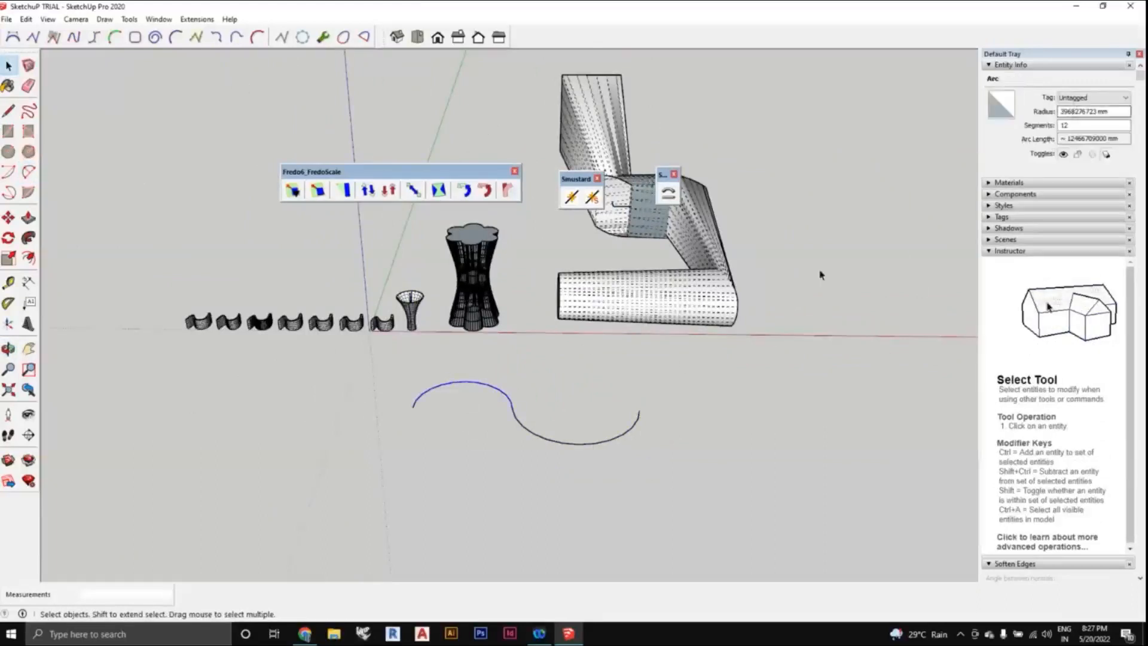
{"action": "middle_click_drag", "start_coordinate": [578, 391], "coordinate": [475, 415]}
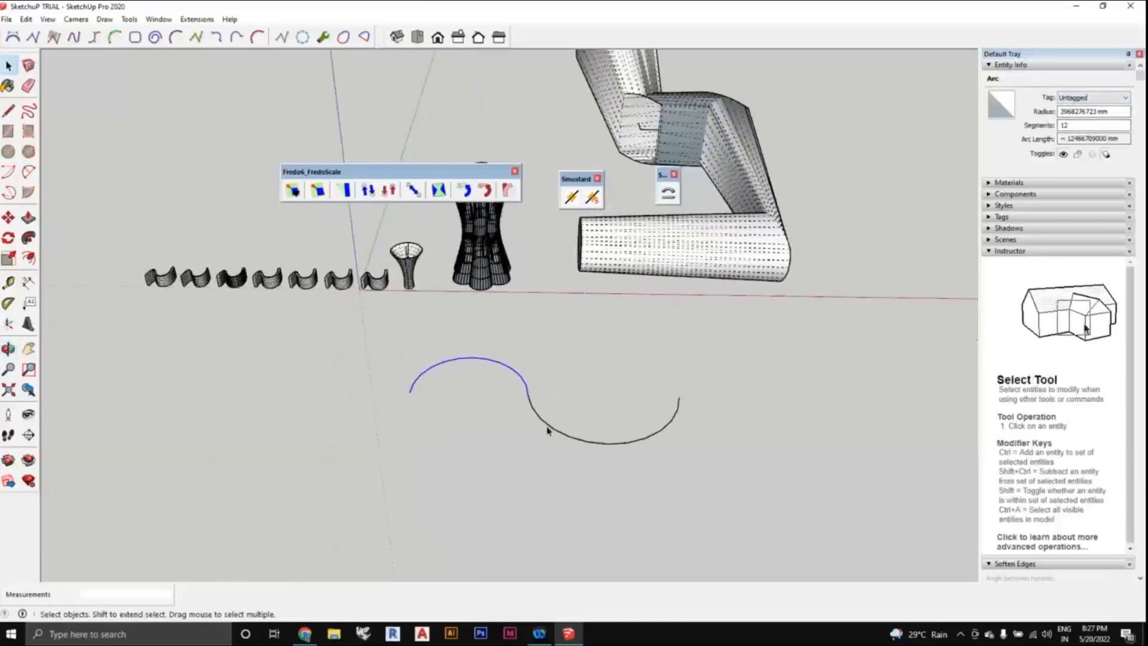
{"action": "middle_click_drag", "start_coordinate": [672, 423], "coordinate": [644, 417]}
- Weld both arcs of the S-curve into one continuous curve with the Smustard tool and select the result
{"action": "left_click_drag", "start_coordinate": [696, 439], "coordinate": [532, 378]}
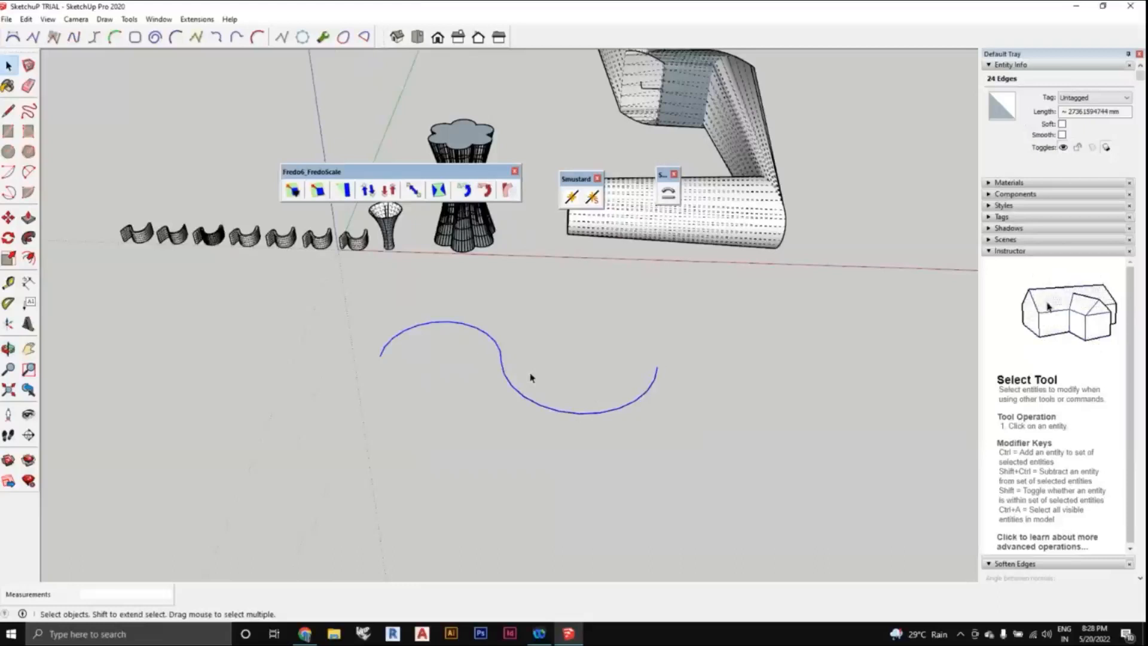
{"action": "left_click", "coordinate": [572, 197]}
{"action": "scroll", "coordinate": [496, 369], "scroll_direction": "up", "scroll_amount": 1}
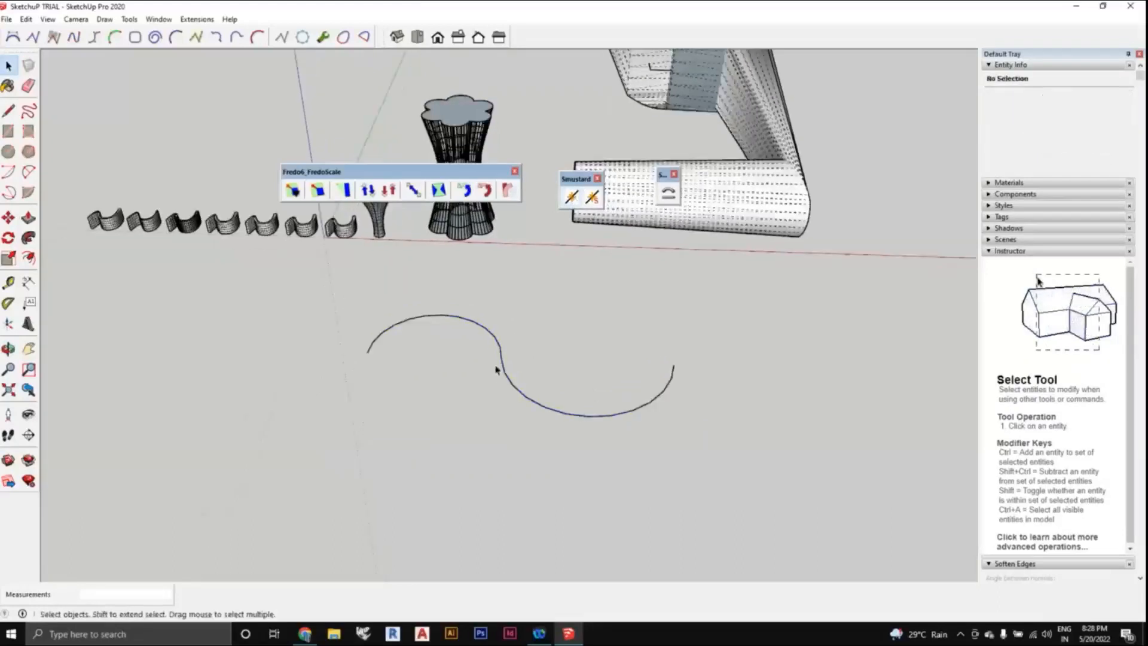
{"action": "scroll", "coordinate": [506, 367], "scroll_direction": "down", "scroll_amount": 2}
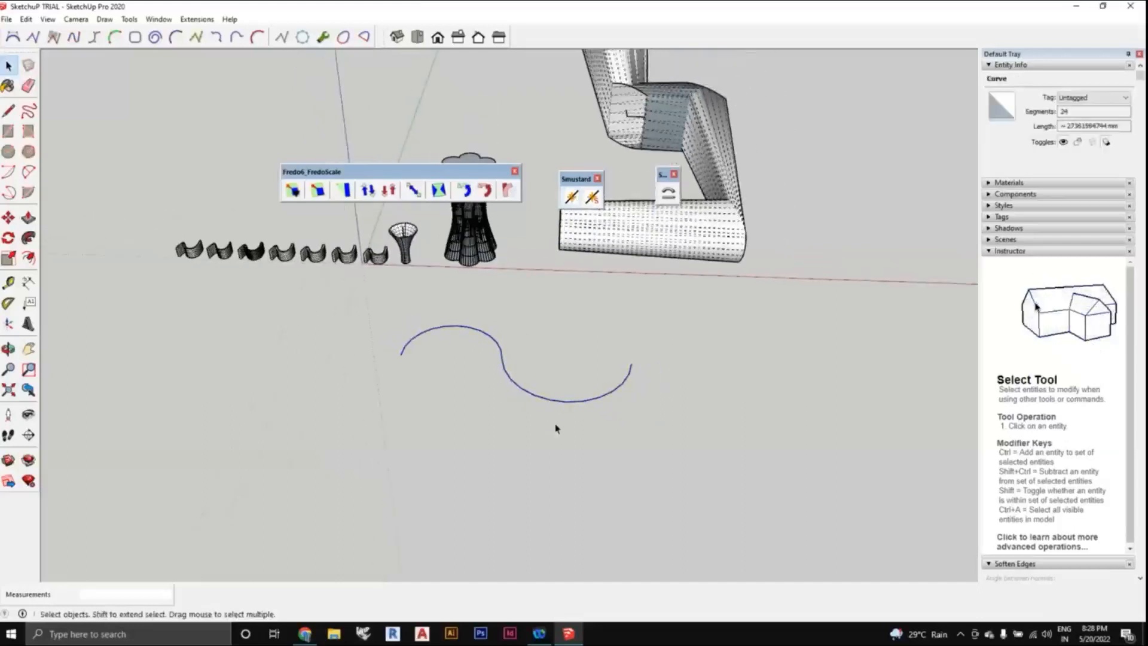
{"action": "left_click_drag", "start_coordinate": [557, 421], "coordinate": [526, 393]}
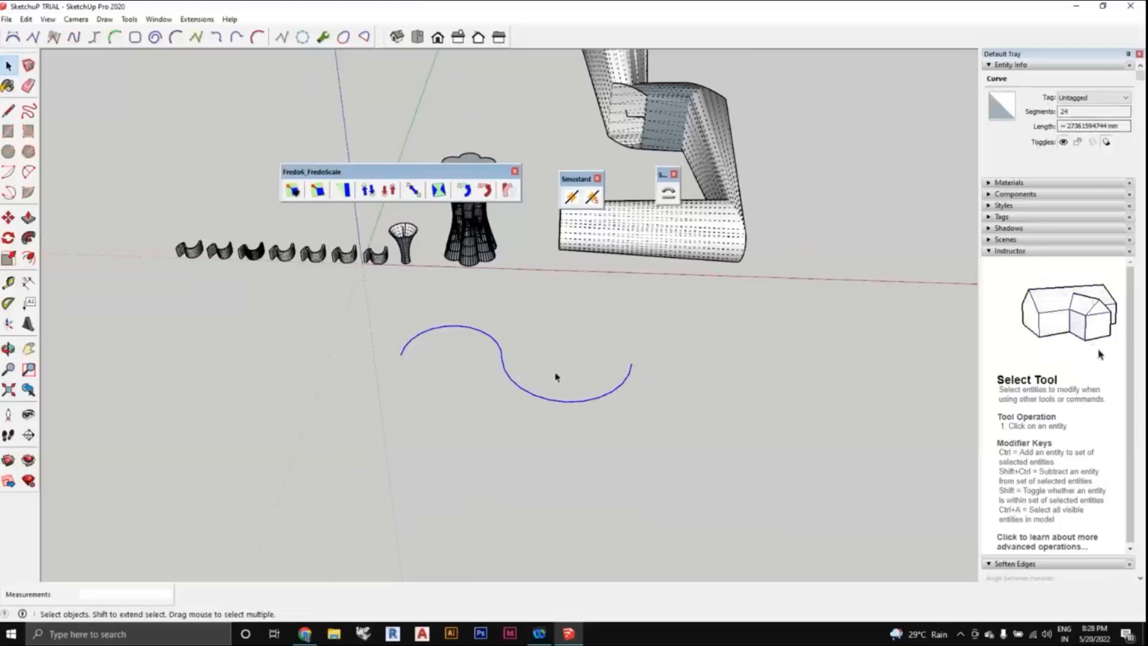
{"action": "mouse_move", "coordinate": [559, 374]}
{"action": "middle_mouse_down"}
{"action": "mouse_move", "coordinate": [535, 391]}
{"action": "mouse_move", "coordinate": [585, 395]}
{"action": "mouse_move", "coordinate": [567, 387]}
{"action": "middle_mouse_up"}
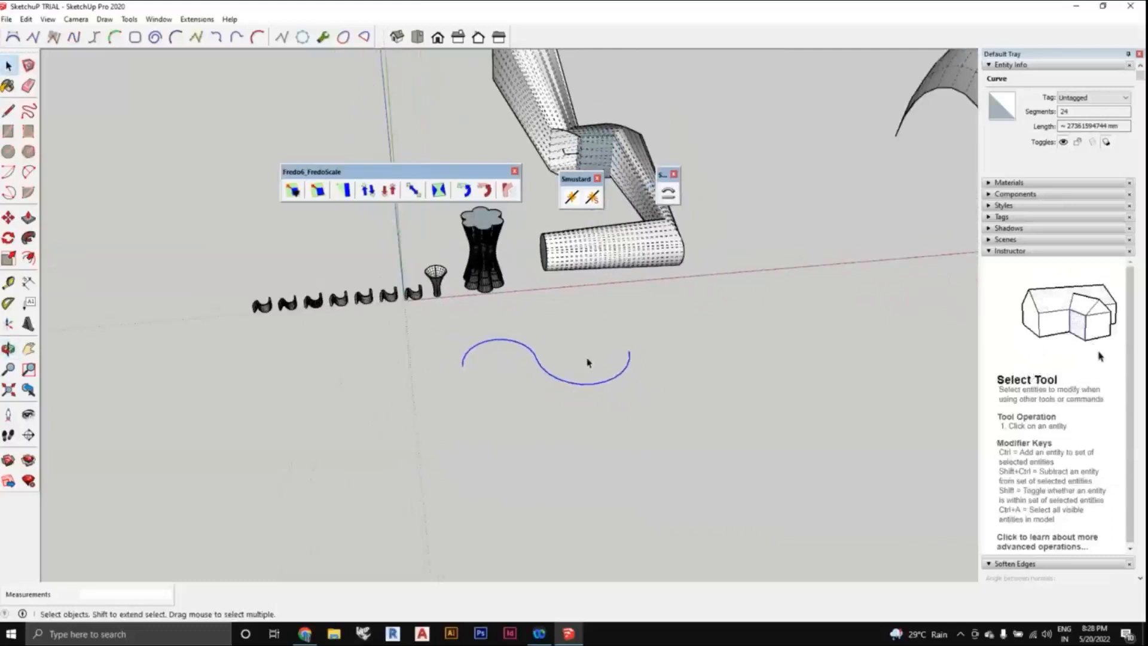
{"action": "middle_click_drag", "start_coordinate": [584, 371], "coordinate": [532, 365]}
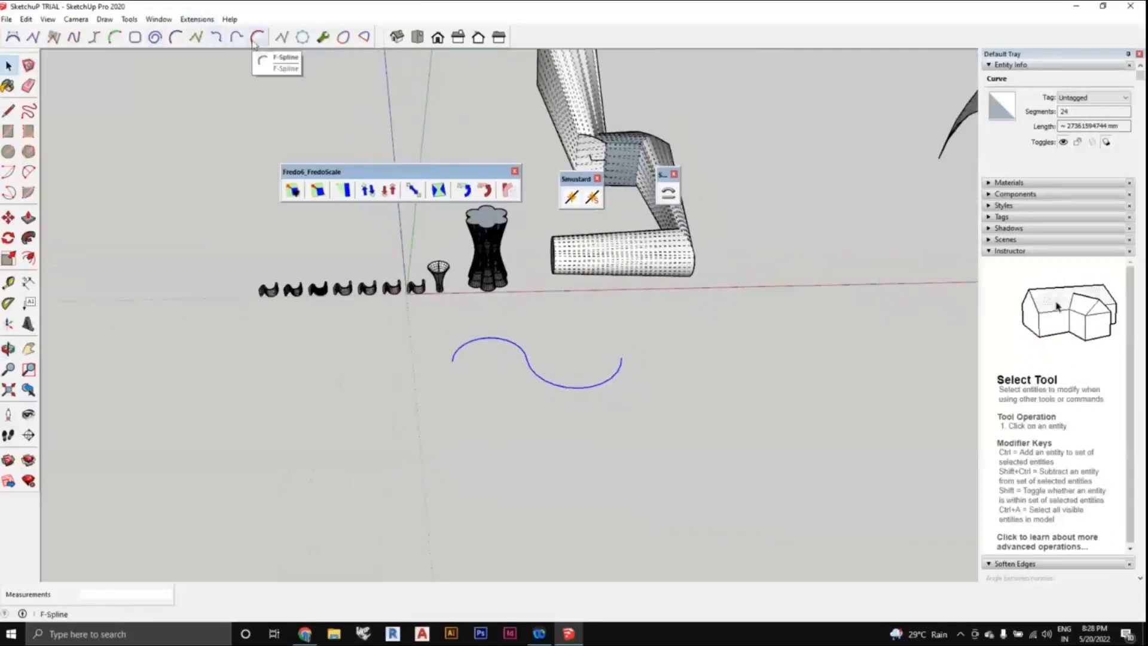
{"action": "scroll", "coordinate": [583, 393], "scroll_direction": "up", "scroll_amount": 3}
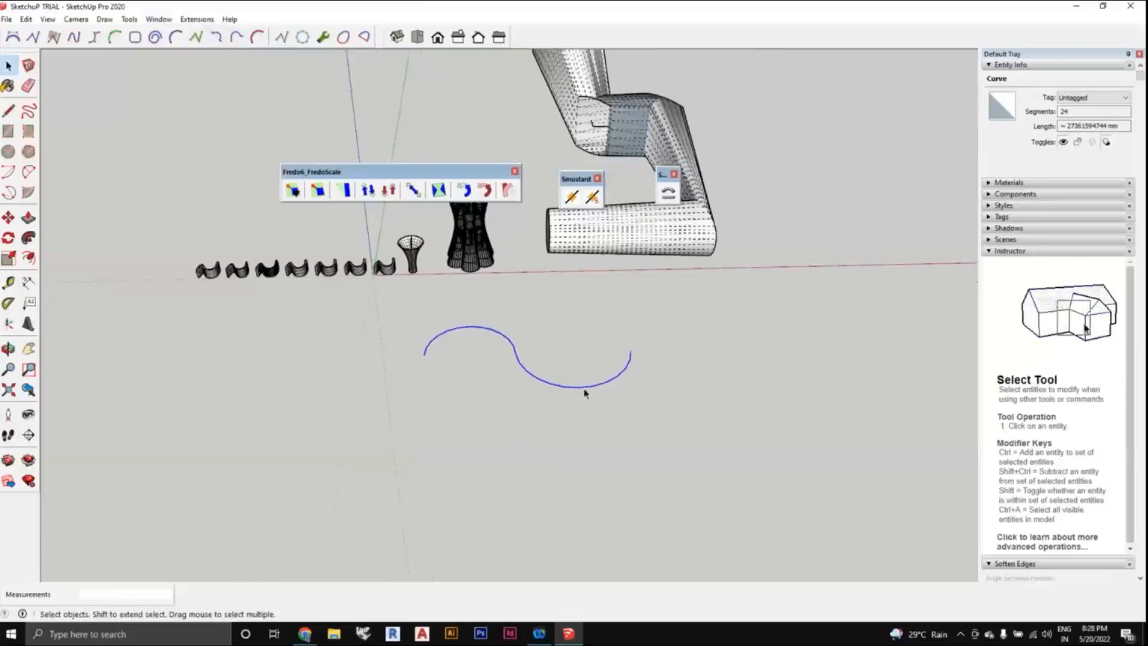
{"action": "middle_click_drag", "start_coordinate": [584, 389], "coordinate": [561, 279]}
{"action": "middle_click_drag", "start_coordinate": [595, 190], "coordinate": [656, 197]}
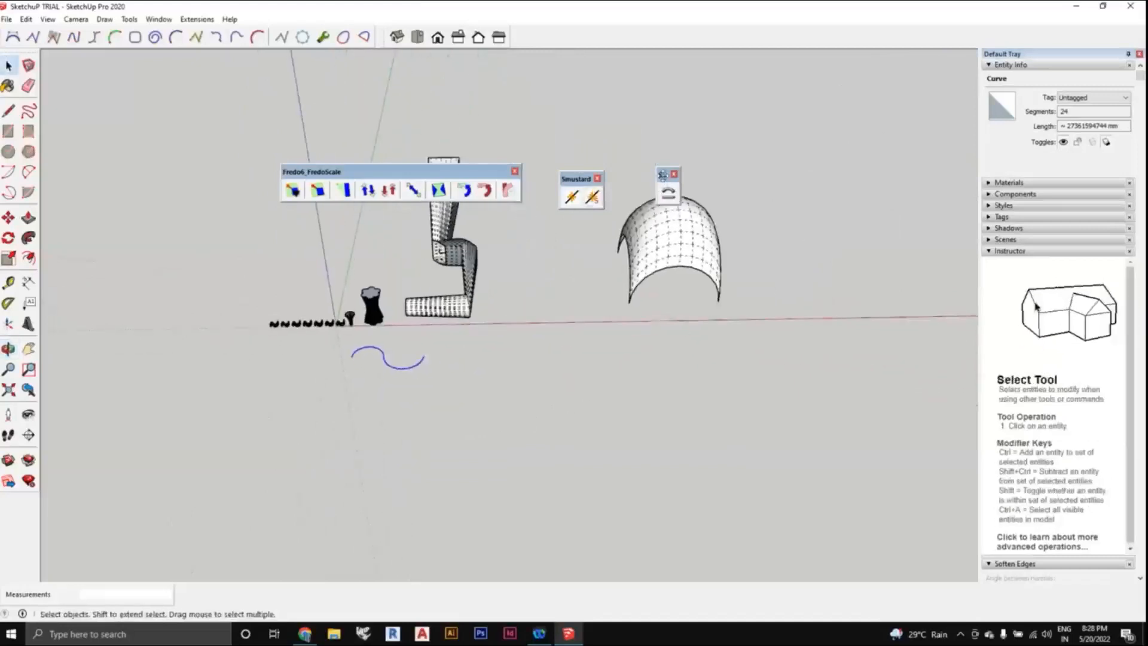
- Close the floating Smustard toolbar and move the Shape Bender toolbar beside the FredoScale toolbar
{"action": "left_click_drag", "start_coordinate": [663, 174], "coordinate": [670, 156]}
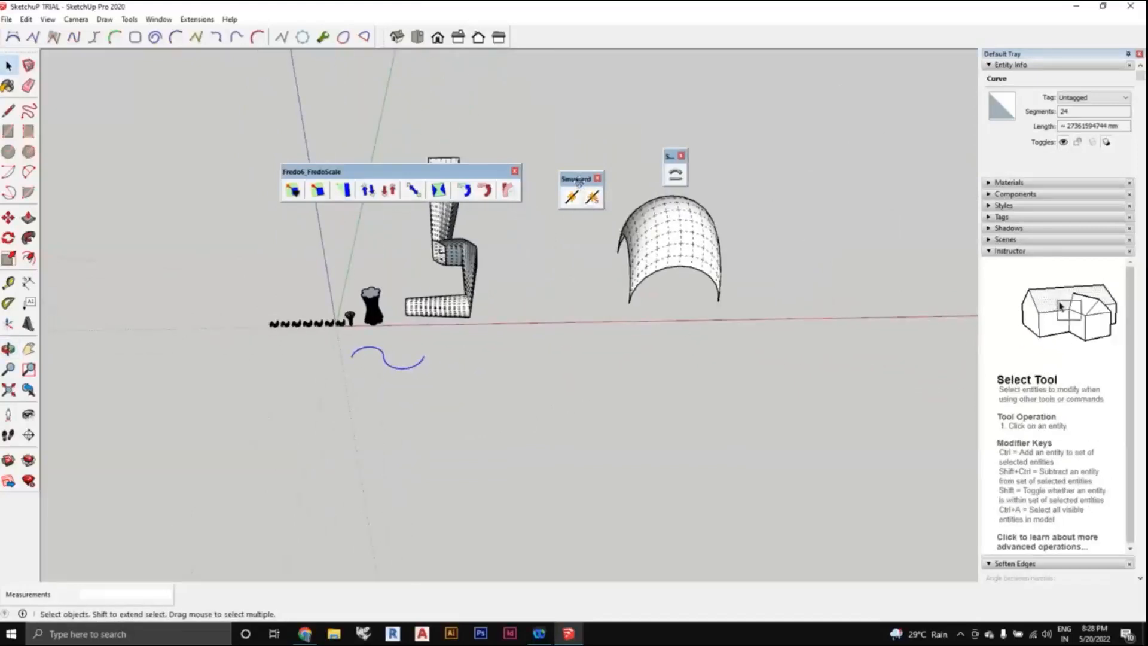
{"action": "left_click_drag", "start_coordinate": [578, 179], "coordinate": [521, 74]}
{"action": "left_click", "coordinate": [540, 73]}
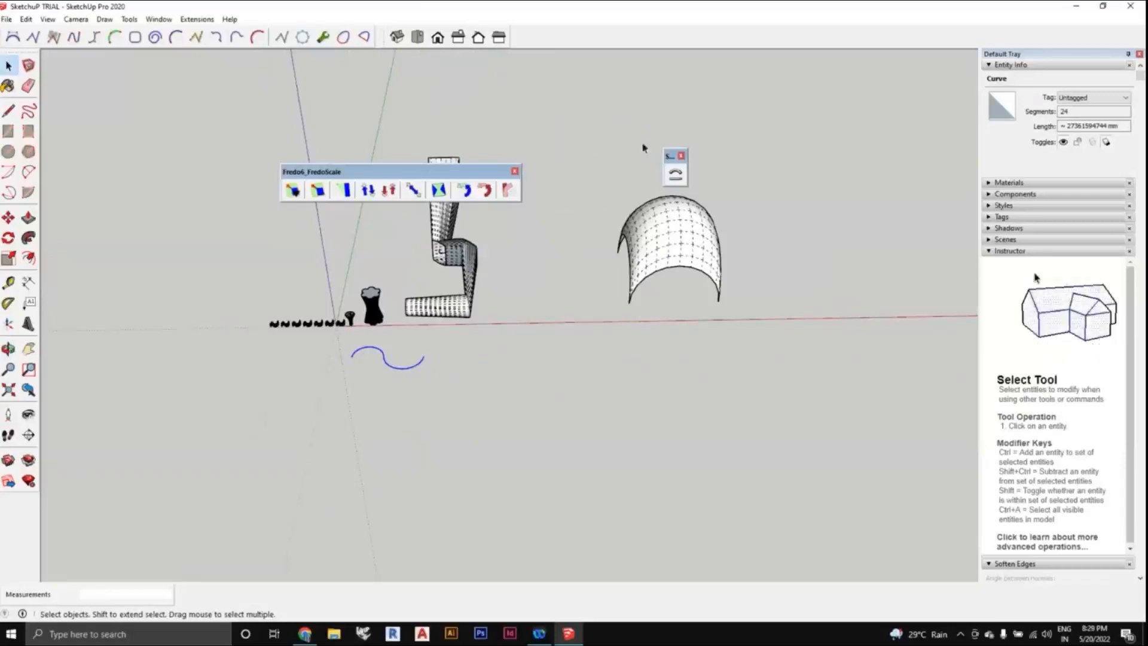
{"action": "left_click_drag", "start_coordinate": [670, 156], "coordinate": [572, 175]}
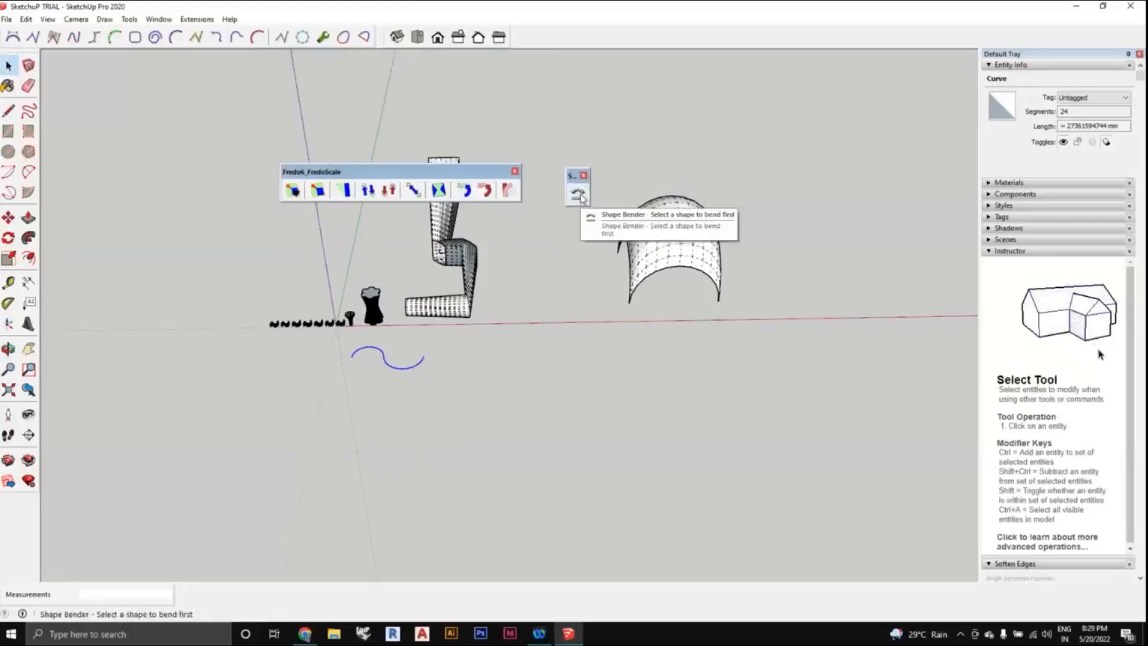
{"action": "middle_click_drag", "start_coordinate": [568, 244], "coordinate": [578, 209]}
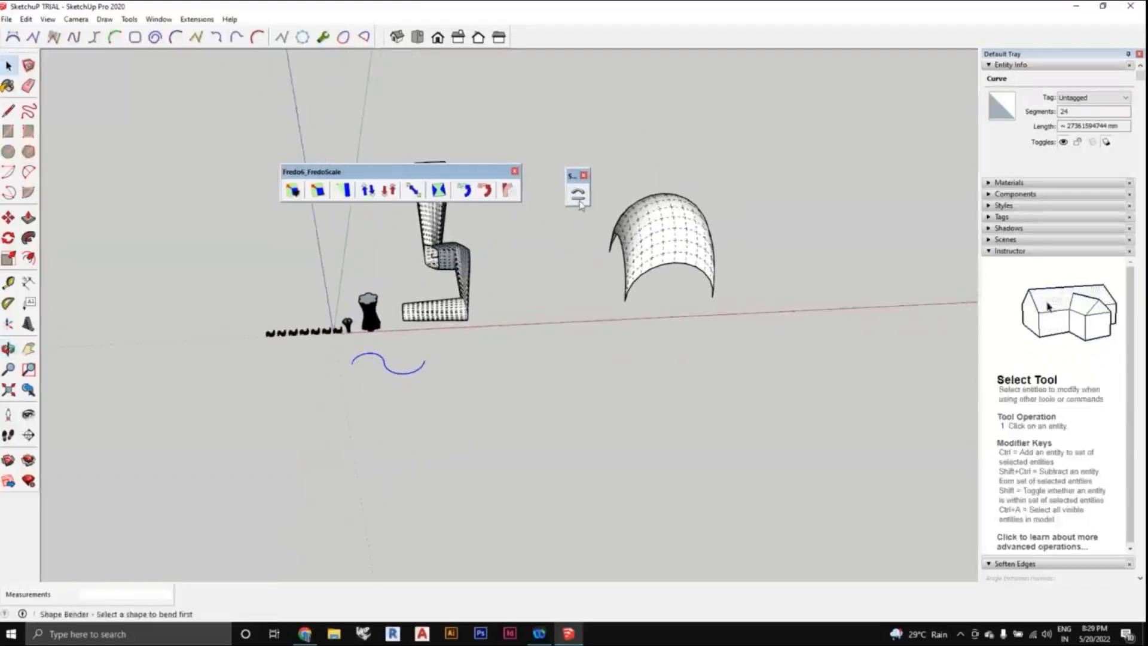
{"action": "middle_click_drag", "start_coordinate": [561, 355], "coordinate": [556, 320]}
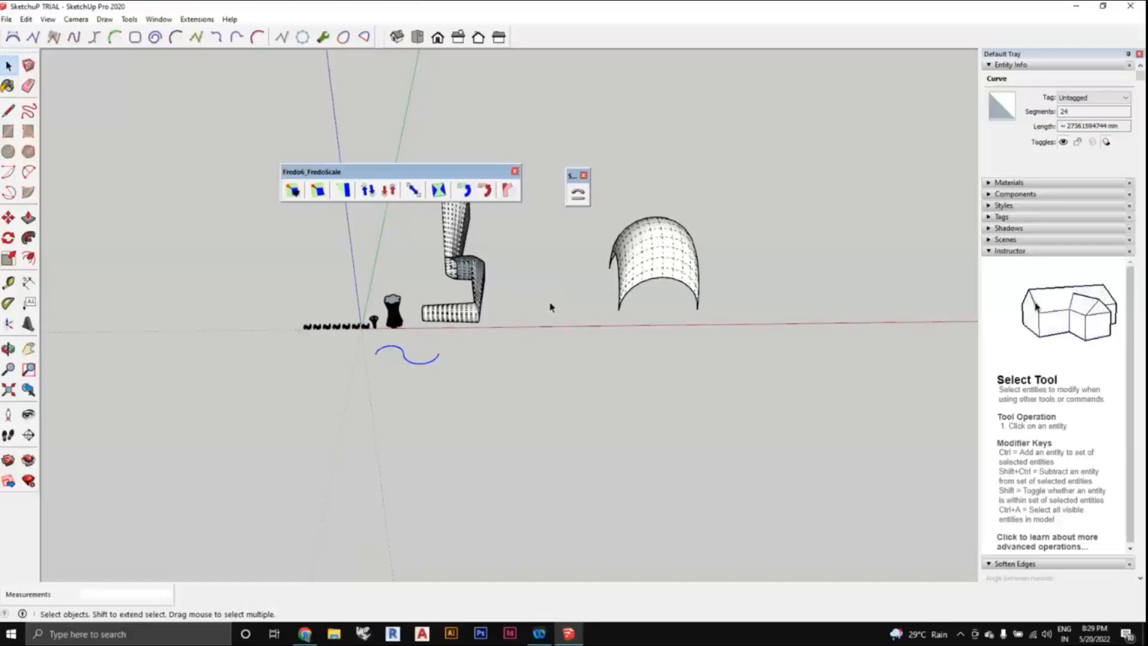
{"action": "middle_click_drag", "start_coordinate": [527, 302], "coordinate": [576, 326]}
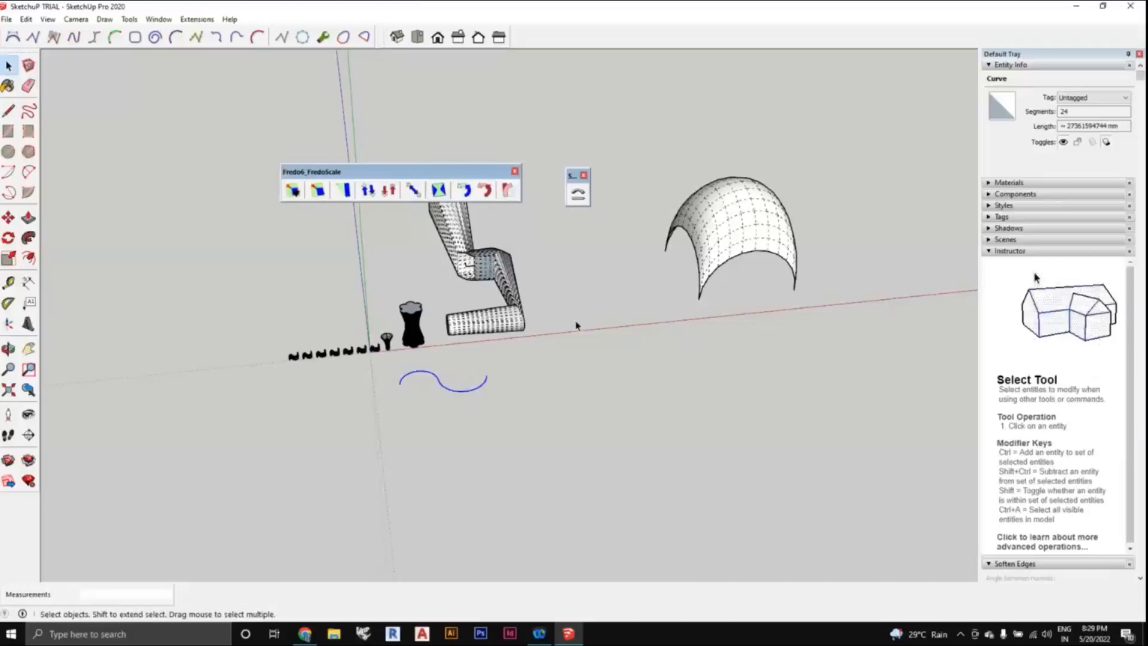
{"action": "scroll", "coordinate": [334, 425], "scroll_direction": "up", "scroll_amount": 3}
{"action": "scroll", "coordinate": [438, 407], "scroll_direction": "down", "scroll_amount": 2}
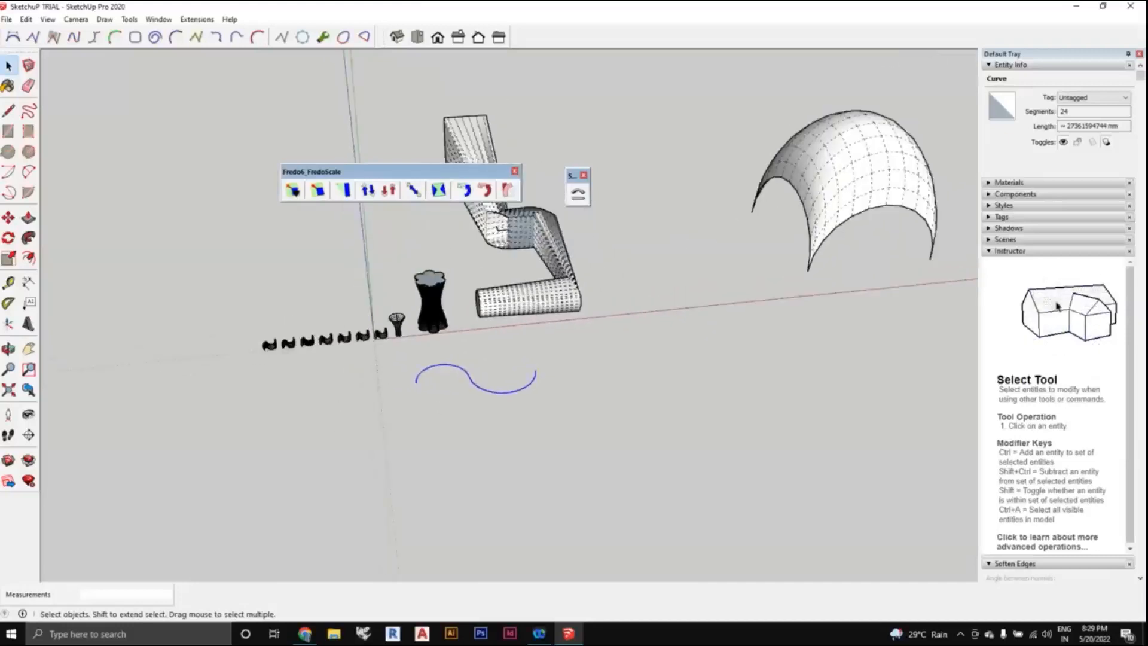
{"action": "key", "text": "c"}
{"action": "left_click", "coordinate": [438, 493]}
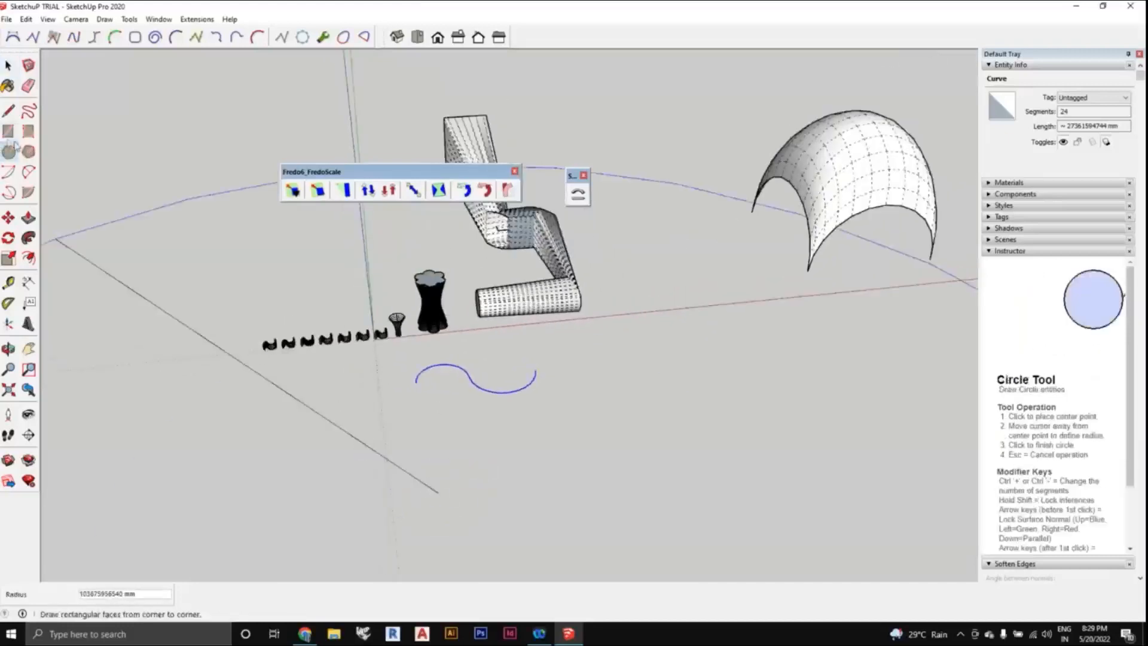
{"action": "key", "text": "Escape"}
{"action": "key", "text": "r"}
{"action": "left_click", "coordinate": [428, 475]}
{"action": "left_click", "coordinate": [584, 424]}
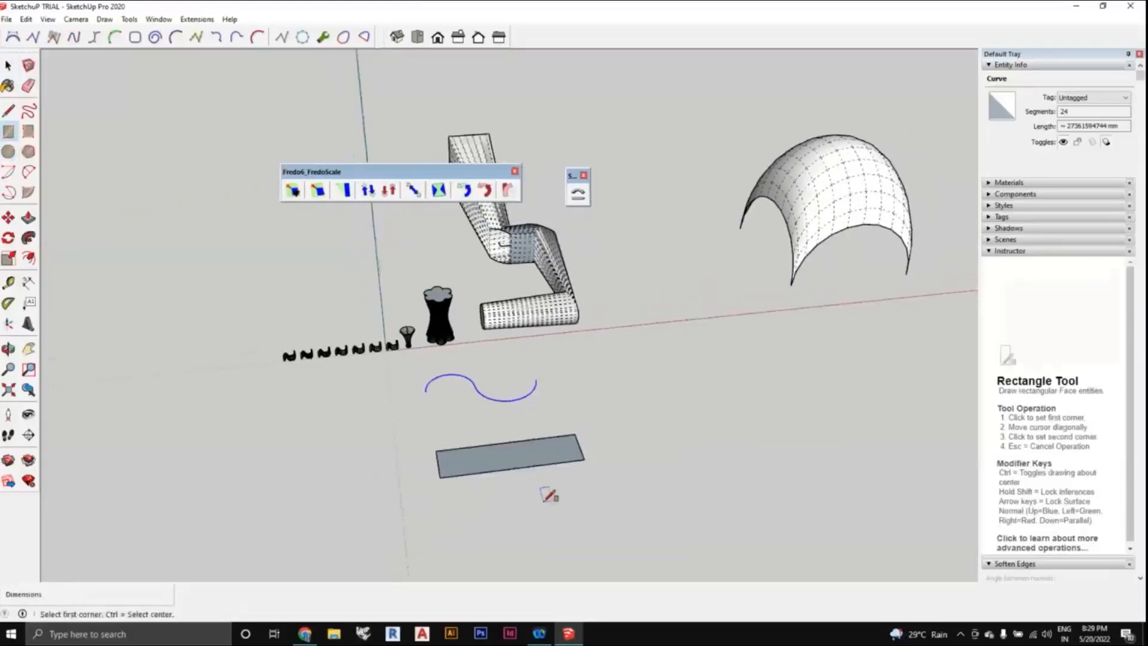
{"action": "middle_click_drag", "start_coordinate": [584, 424], "coordinate": [133, 248]}
{"action": "left_click", "coordinate": [29, 224]}
{"action": "left_click", "coordinate": [489, 441]}
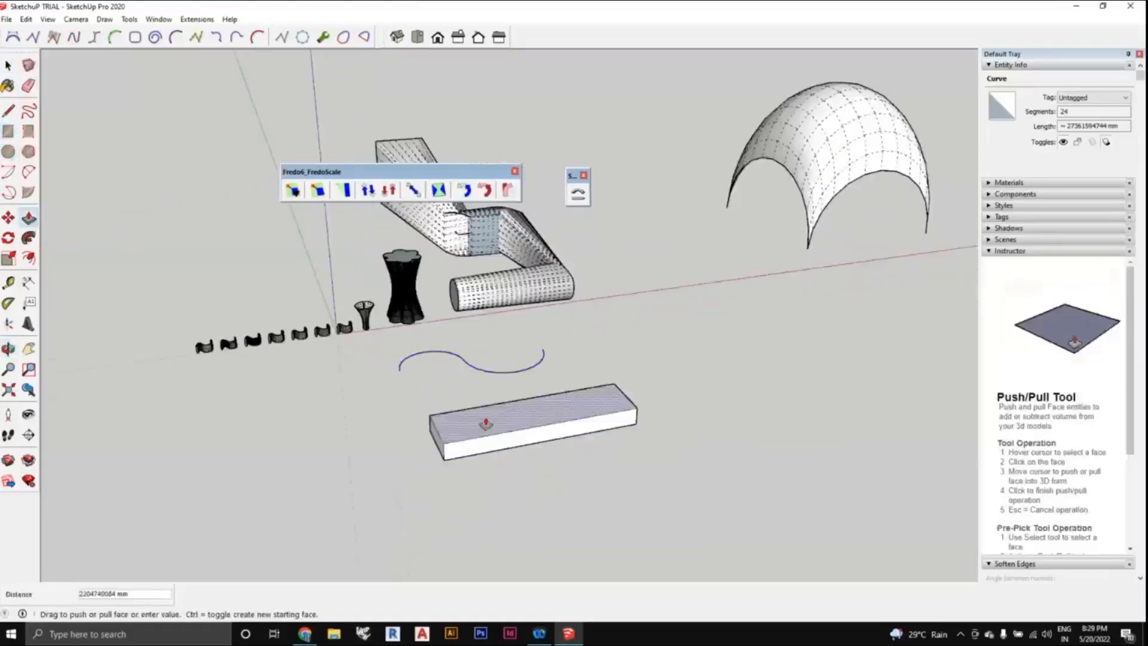
{"action": "left_click", "coordinate": [487, 410]}
{"action": "middle_click_drag", "start_coordinate": [494, 463], "coordinate": [513, 370]}
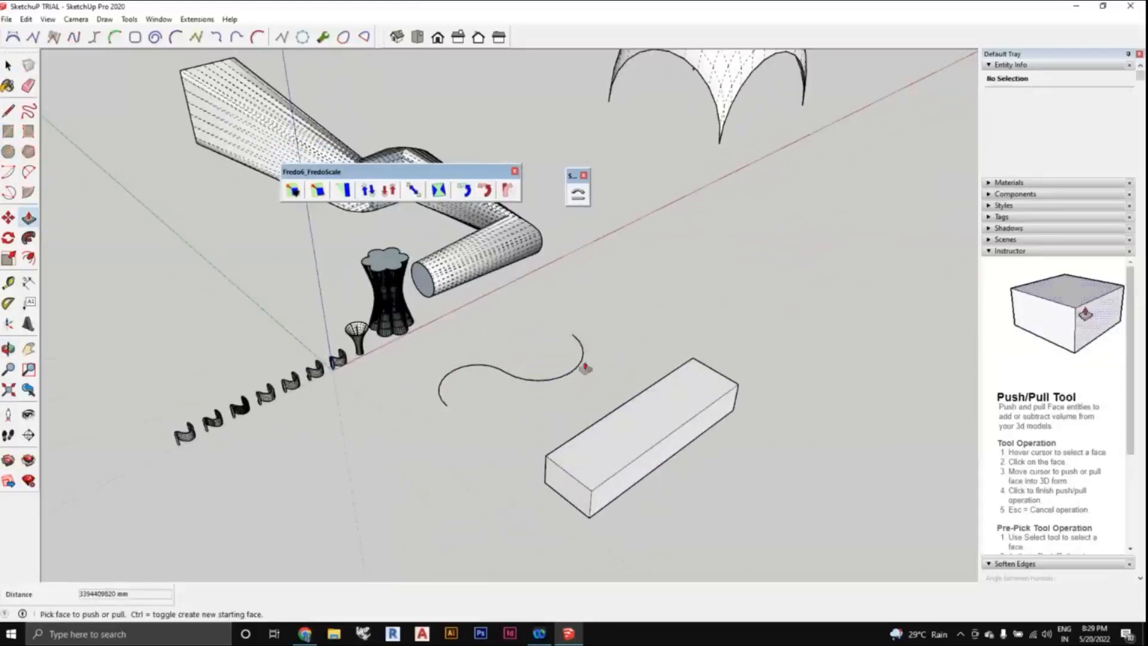
{"action": "middle_click_drag", "start_coordinate": [437, 369], "coordinate": [538, 402]}
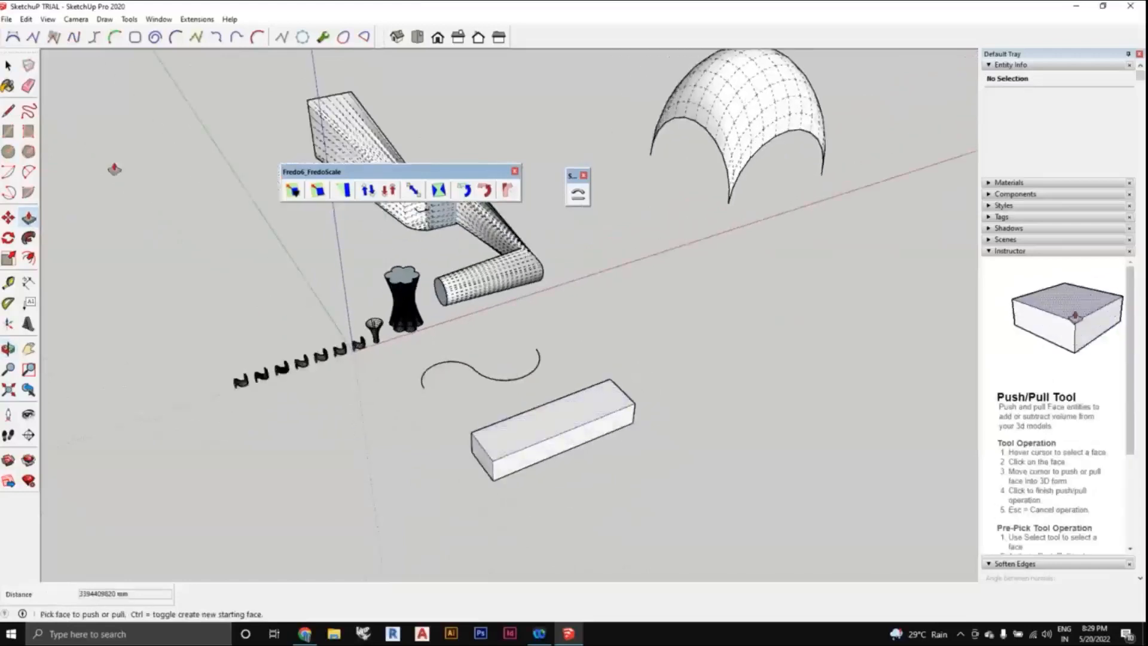
{"action": "left_click", "coordinate": [9, 66]}
{"action": "left_click", "coordinate": [13, 67]}
{"action": "scroll", "coordinate": [412, 335], "scroll_direction": "down", "scroll_amount": 2}
{"action": "middle_click_drag", "start_coordinate": [423, 340], "coordinate": [378, 338]}
{"action": "scroll", "coordinate": [429, 358], "scroll_direction": "up", "scroll_amount": 1}
{"action": "scroll", "coordinate": [430, 358], "scroll_direction": "down", "scroll_amount": 1}
{"action": "scroll", "coordinate": [376, 339], "scroll_direction": "up", "scroll_amount": 3}
{"action": "scroll", "coordinate": [485, 383], "scroll_direction": "down", "scroll_amount": 1}
{"action": "middle_click_drag", "start_coordinate": [484, 383], "coordinate": [524, 363]}
{"action": "scroll", "coordinate": [564, 215], "scroll_direction": "down", "scroll_amount": 1}
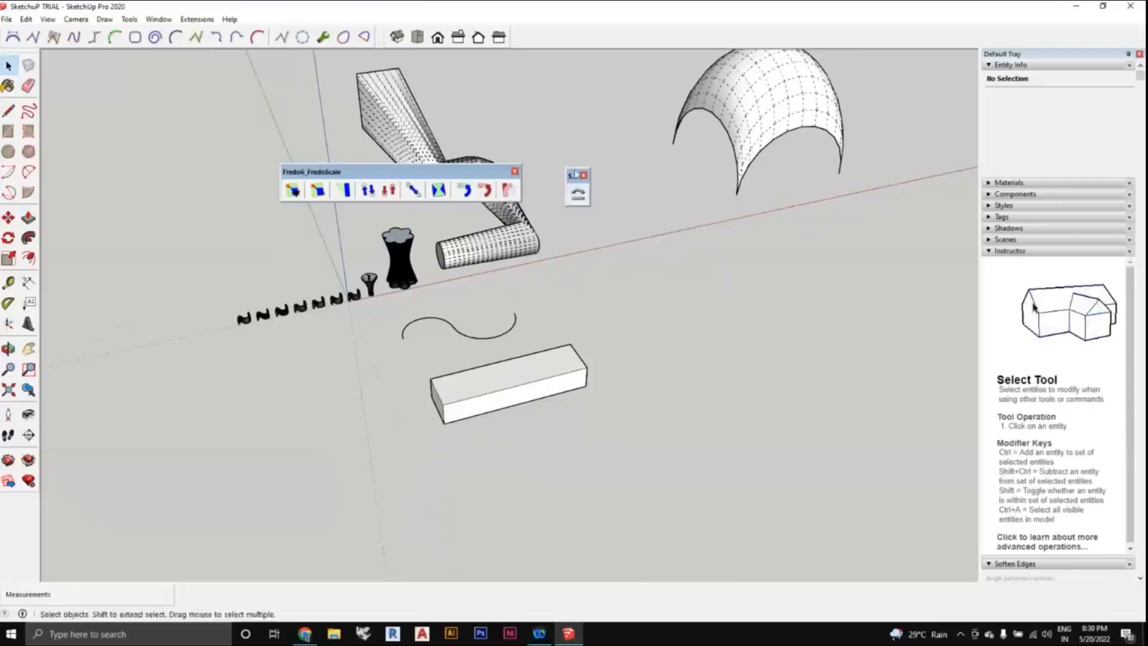
{"action": "scroll", "coordinate": [579, 341], "scroll_direction": "up", "scroll_amount": 2}
{"action": "scroll", "coordinate": [561, 396], "scroll_direction": "down", "scroll_amount": 1}
{"action": "middle_click_drag", "start_coordinate": [562, 397], "coordinate": [523, 417]}
{"action": "scroll", "coordinate": [527, 423], "scroll_direction": "up", "scroll_amount": 2}
- Delete the whole box in front of the S-curve
{"action": "triple_click", "coordinate": [420, 355]}
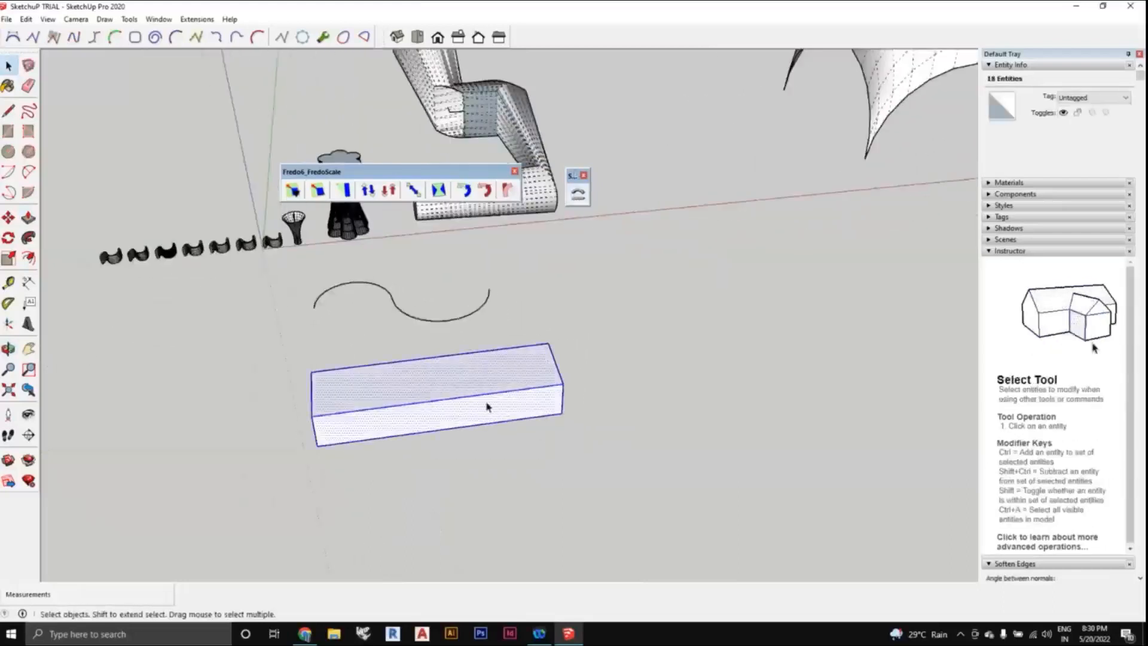
{"action": "key", "text": "Delete"}
{"action": "middle_click_drag", "start_coordinate": [482, 374], "coordinate": [517, 371]}
{"action": "scroll", "coordinate": [518, 371], "scroll_direction": "up", "scroll_amount": 3}
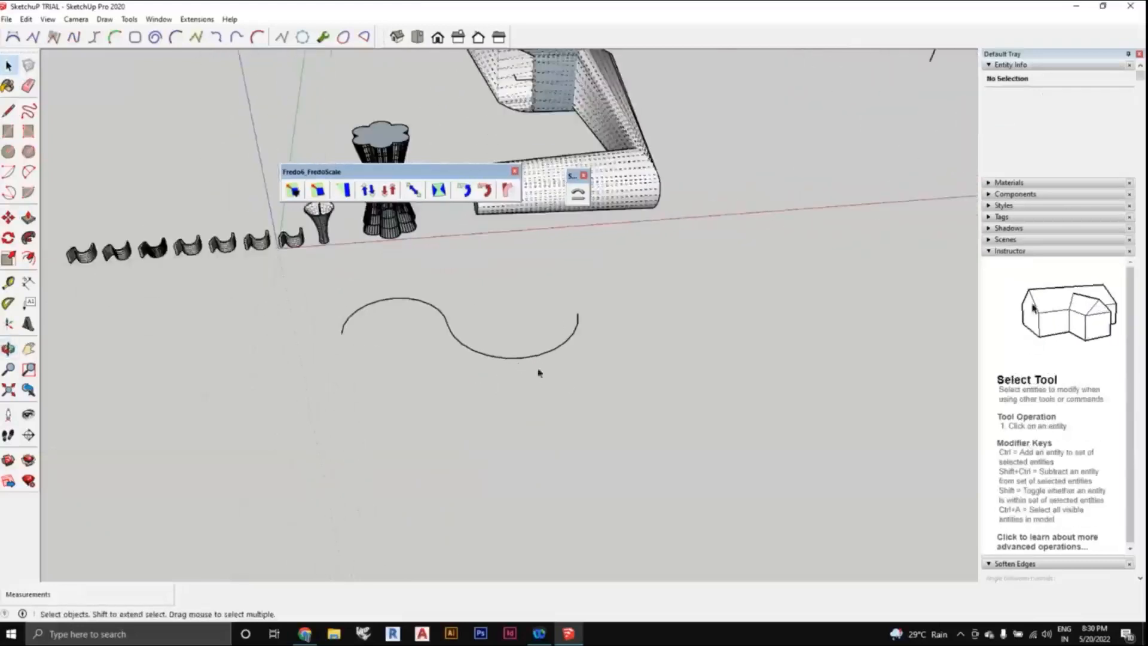
{"action": "left_click", "coordinate": [459, 333]}
{"action": "middle_click_drag", "start_coordinate": [459, 333], "coordinate": [535, 346]}
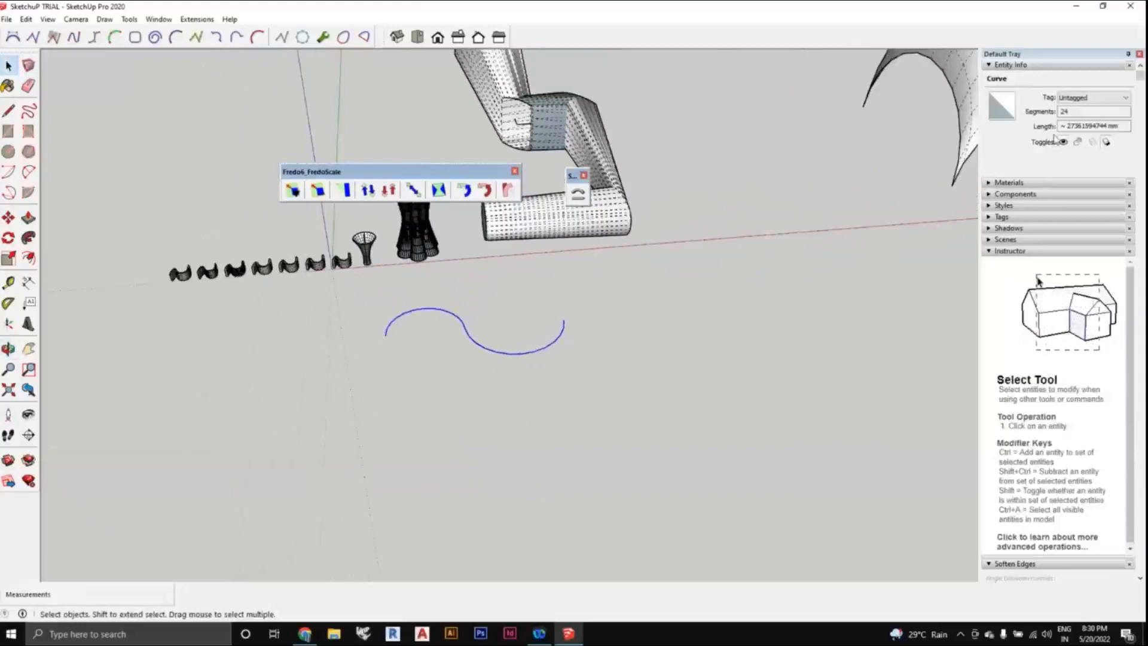
{"action": "middle_click_drag", "start_coordinate": [537, 360], "coordinate": [584, 338]}
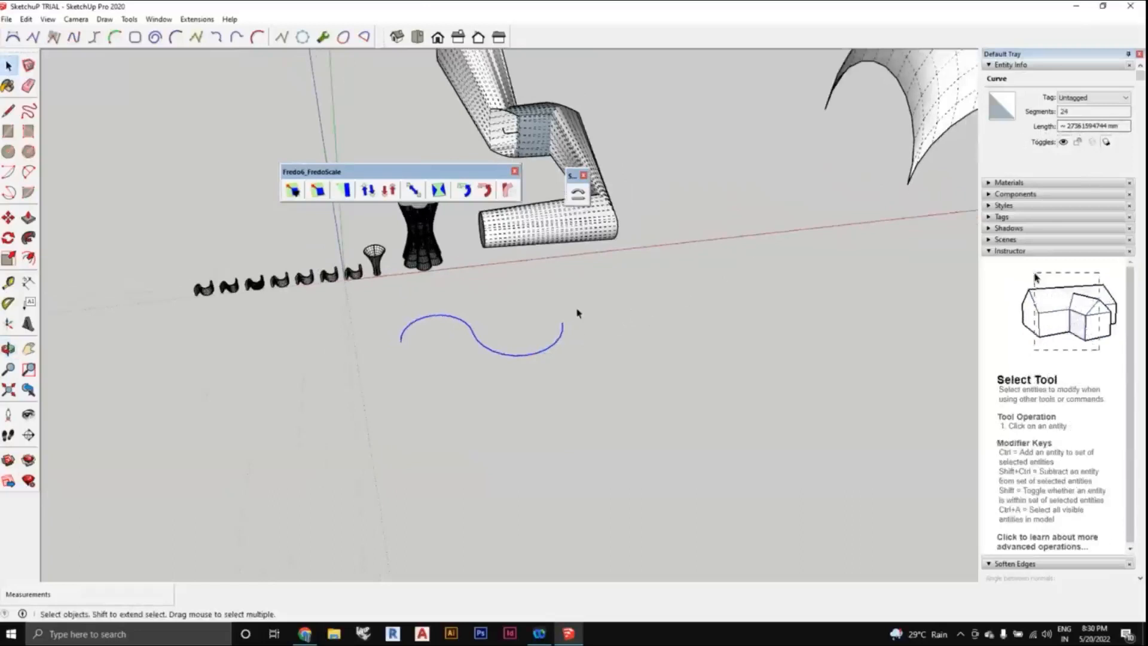
{"action": "middle_click_drag", "start_coordinate": [577, 314], "coordinate": [514, 347]}
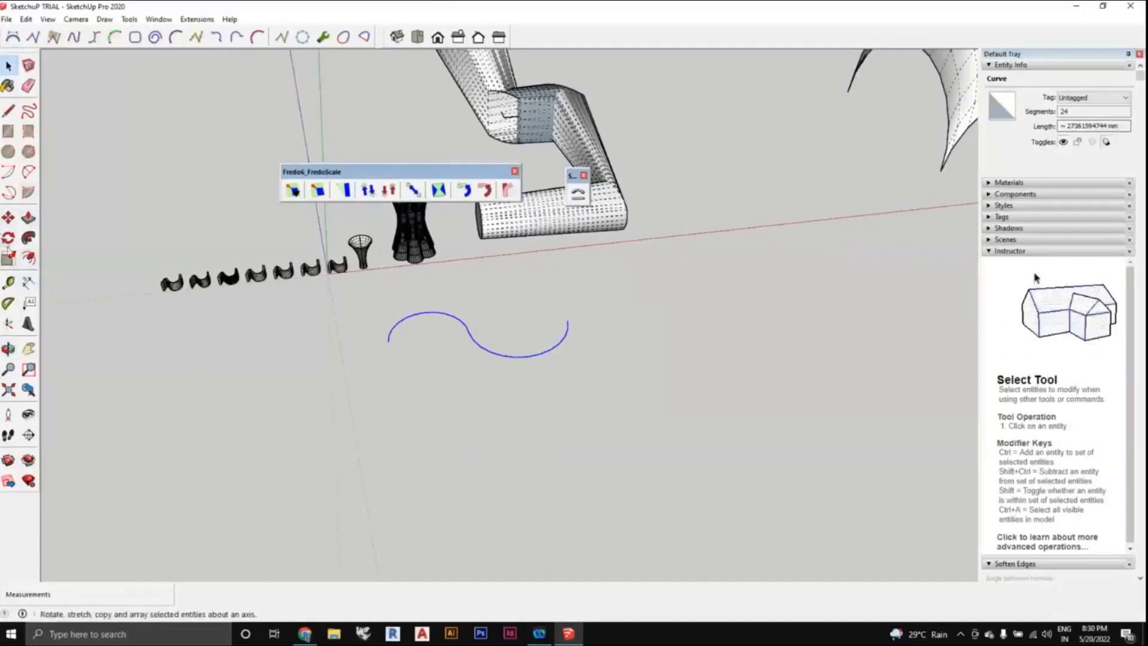
{"action": "left_click", "coordinate": [8, 258]}
{"action": "left_click", "coordinate": [557, 297]}
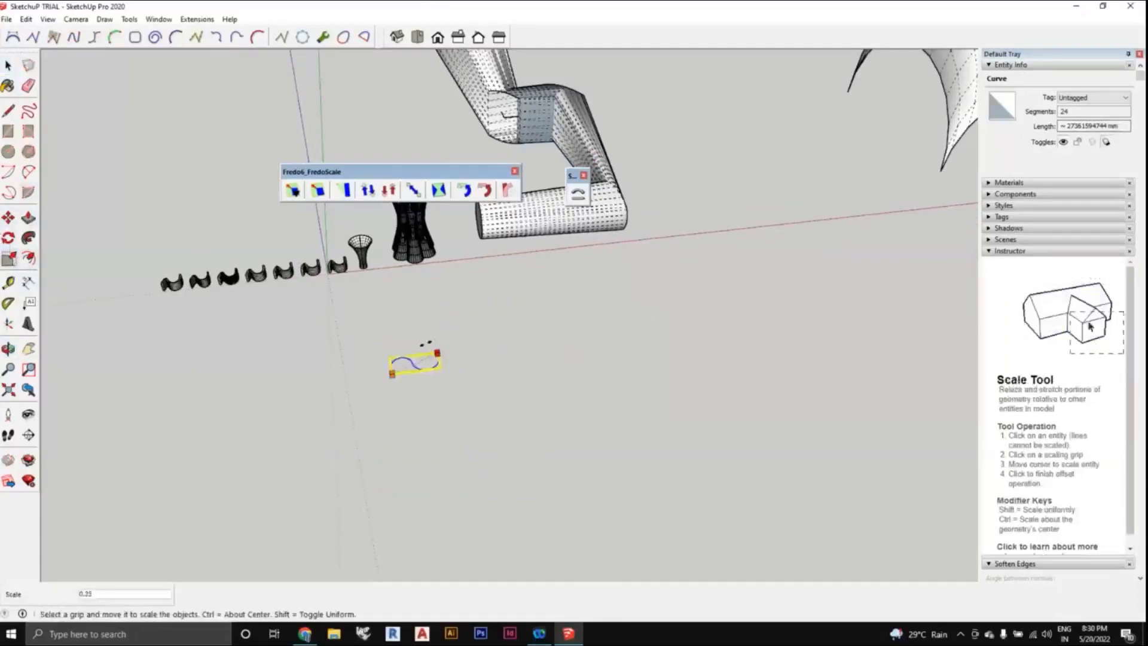
{"action": "scroll", "coordinate": [410, 366], "scroll_direction": "up", "scroll_amount": 8}
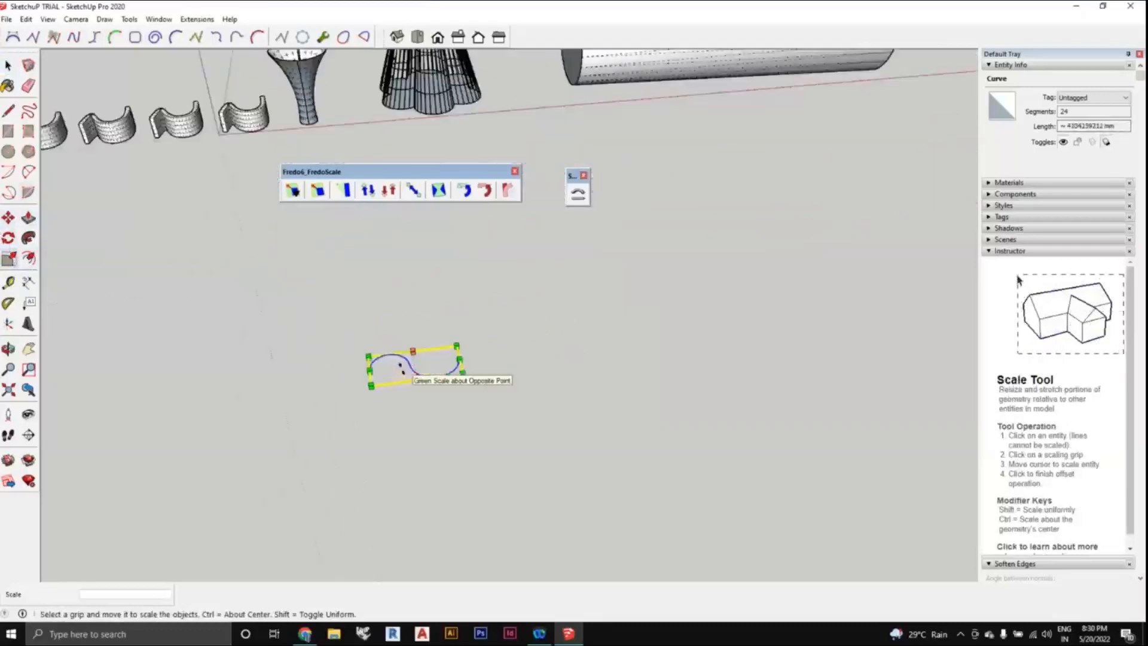
{"action": "left_click_drag", "start_coordinate": [523, 320], "coordinate": [391, 381]}
{"action": "scroll", "coordinate": [361, 420], "scroll_direction": "up", "scroll_amount": 6}
{"action": "scroll", "coordinate": [361, 420], "scroll_direction": "up", "scroll_amount": 3}
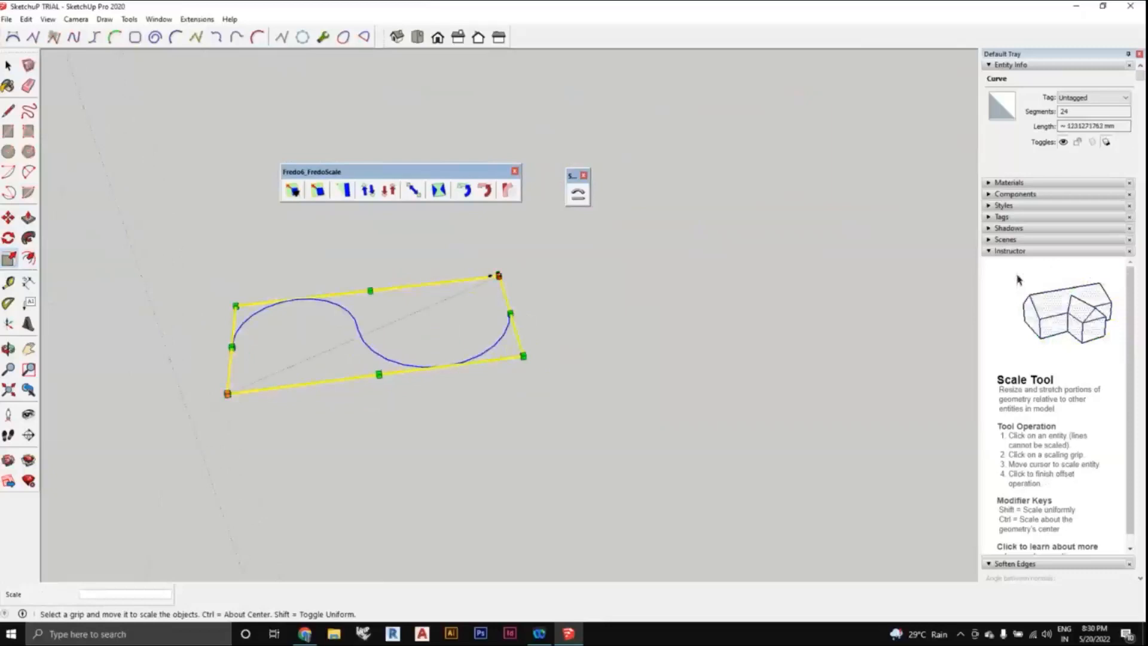
- Scale the S-curve down further about its opposite corner to a length of about 172000000 mm
{"action": "left_click_drag", "start_coordinate": [496, 275], "coordinate": [254, 362]}
{"action": "scroll", "coordinate": [246, 417], "scroll_direction": "up", "scroll_amount": 6}
{"action": "middle_click_drag", "start_coordinate": [246, 417], "coordinate": [354, 433], "text": "shift"}
{"action": "scroll", "coordinate": [387, 350], "scroll_direction": "up", "scroll_amount": 3}
{"action": "left_click_drag", "start_coordinate": [422, 328], "coordinate": [352, 359]}
{"action": "scroll", "coordinate": [409, 389], "scroll_direction": "down", "scroll_amount": 1}
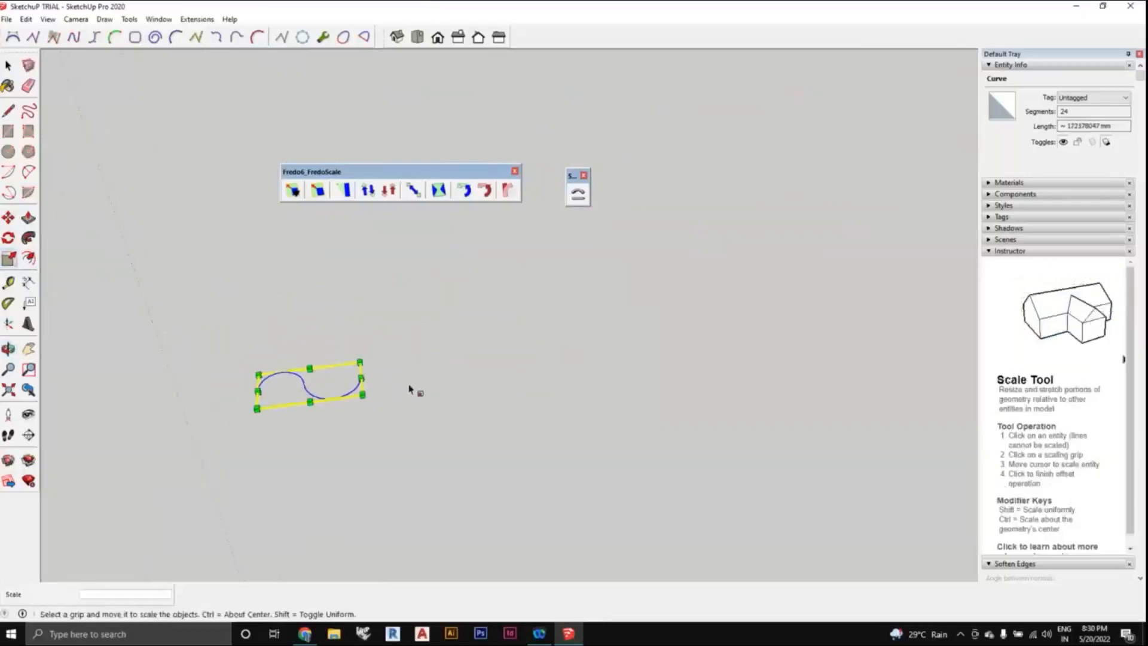
- Shrink the S-curve once more by uniform scaling to a length of about 45500000 mm
{"action": "scroll", "coordinate": [409, 390], "scroll_direction": "down", "scroll_amount": 2}
{"action": "middle_click_drag", "start_coordinate": [409, 389], "coordinate": [461, 375]}
{"action": "scroll", "coordinate": [394, 391], "scroll_direction": "up", "scroll_amount": 3}
{"action": "middle_click_drag", "start_coordinate": [354, 395], "coordinate": [468, 317], "text": "shift"}
{"action": "scroll", "coordinate": [466, 317], "scroll_direction": "up", "scroll_amount": 2}
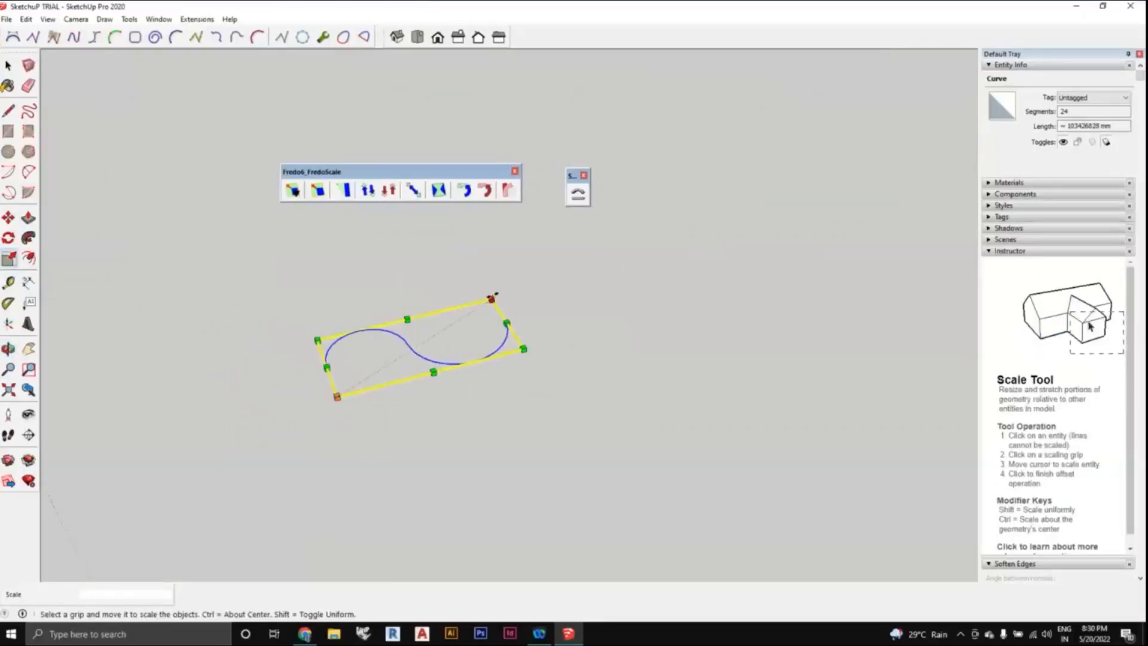
{"action": "left_click_drag", "start_coordinate": [494, 296], "coordinate": [397, 389]}
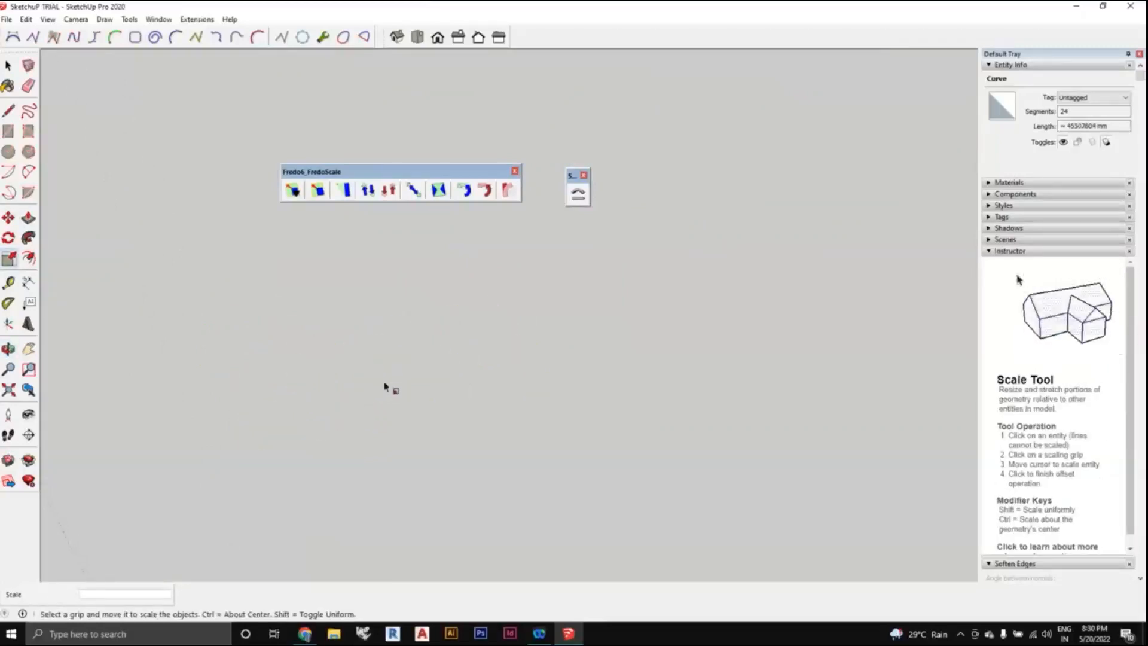
{"action": "scroll", "coordinate": [385, 378], "scroll_direction": "down", "scroll_amount": 3}
{"action": "left_click", "coordinate": [8, 65]}
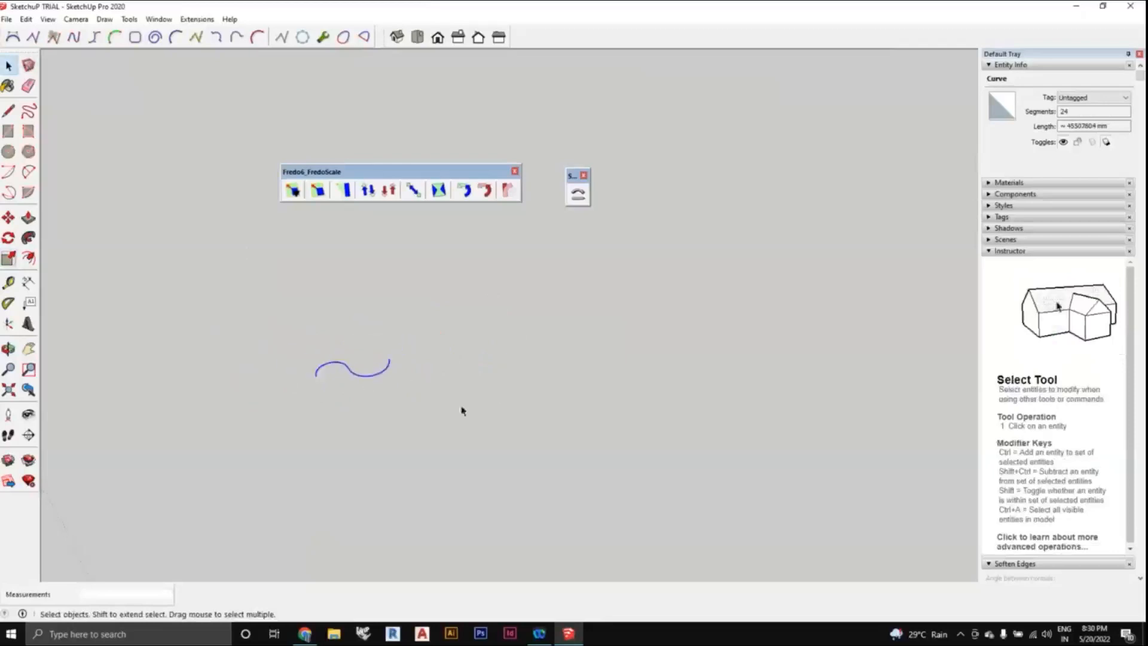
{"action": "middle_click_drag", "start_coordinate": [462, 411], "coordinate": [368, 392]}
{"action": "key", "text": "ctrl+z"}
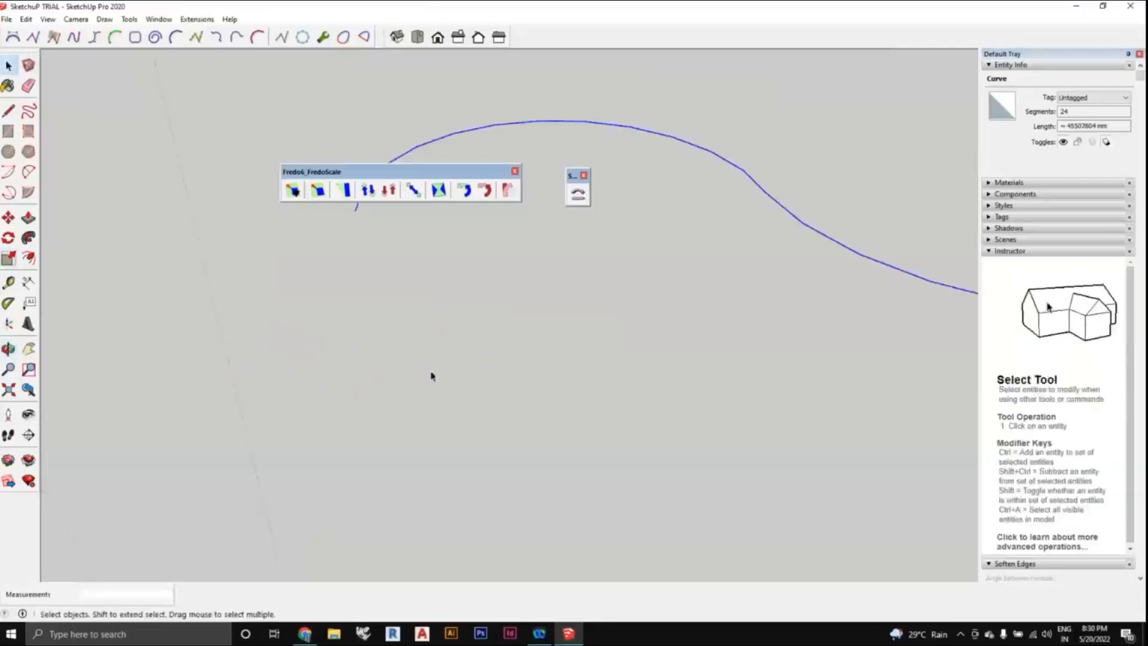
{"action": "scroll", "coordinate": [574, 387], "scroll_direction": "down", "scroll_amount": 3}
{"action": "middle_click_drag", "start_coordinate": [574, 387], "coordinate": [600, 431]}
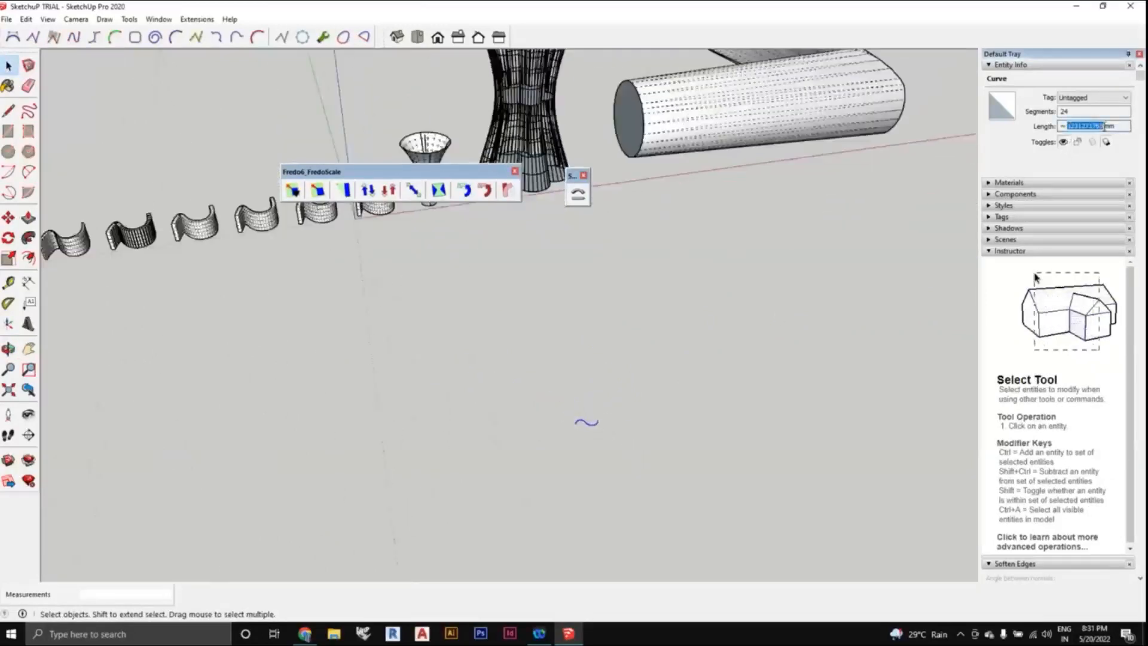
- Reselect the S-curve and read its length in Entity Info
{"action": "scroll", "coordinate": [596, 433], "scroll_direction": "up", "scroll_amount": 5}
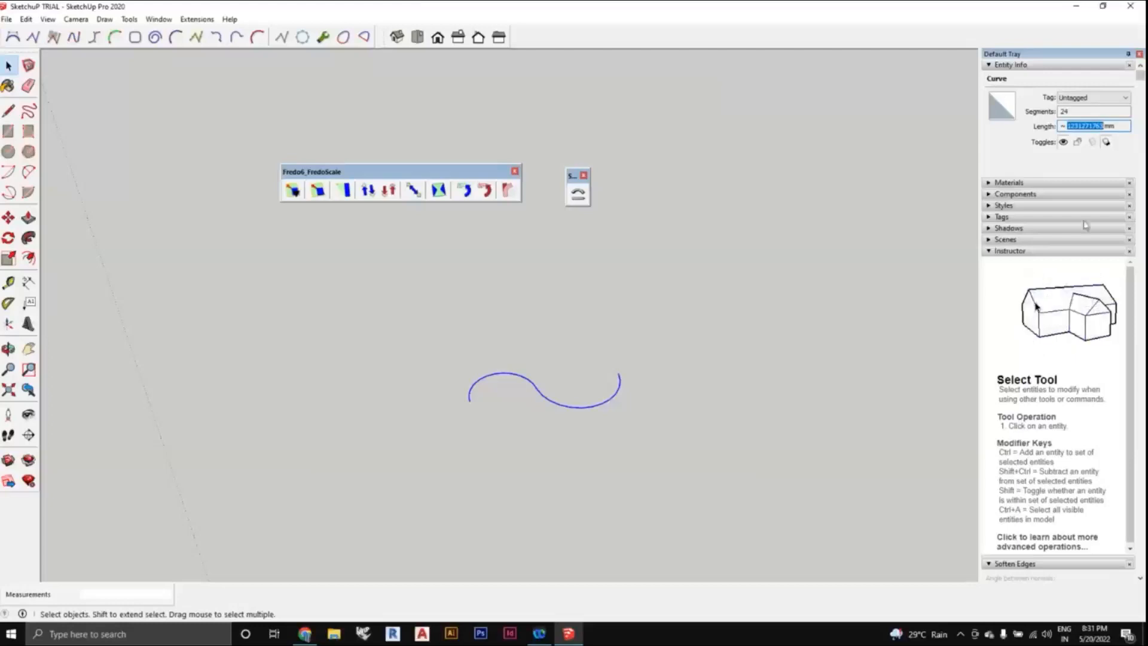
{"action": "left_click", "coordinate": [632, 445]}
{"action": "middle_click_drag", "start_coordinate": [517, 402], "coordinate": [562, 364]}
{"action": "left_click", "coordinate": [569, 396]}
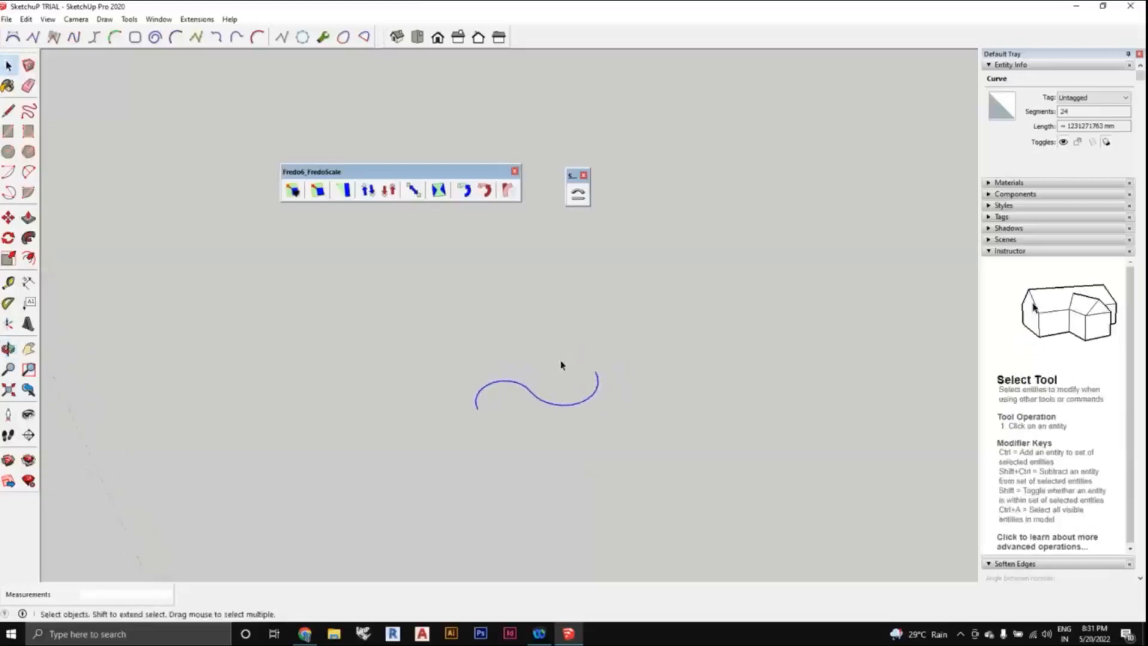
{"action": "left_click", "coordinate": [8, 111]}
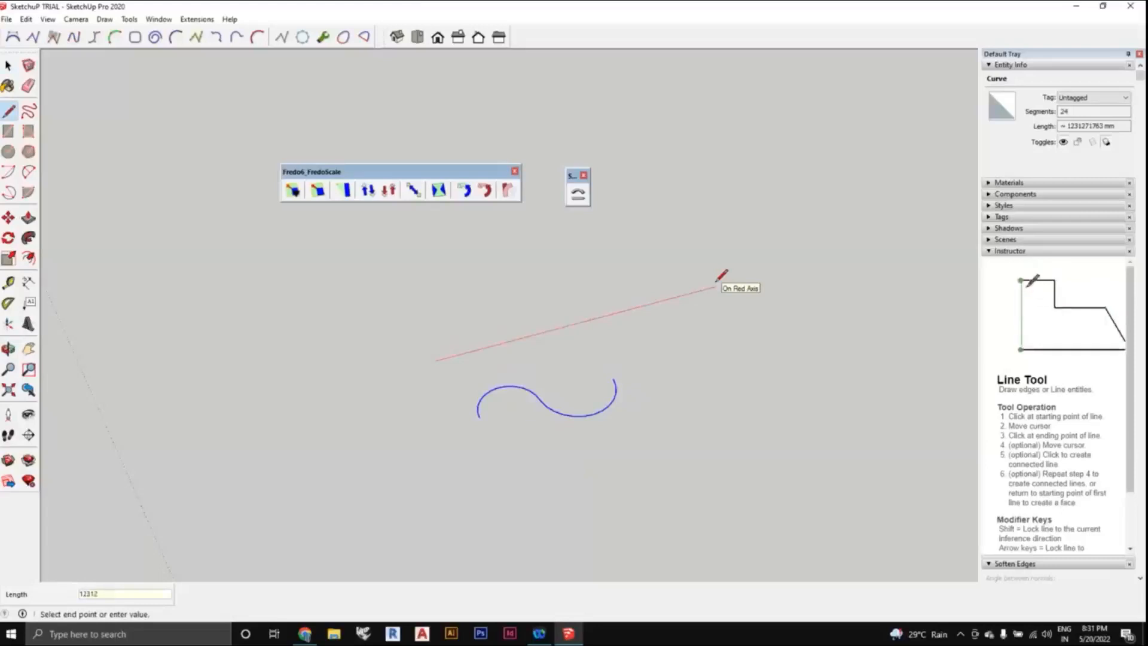
{"action": "type", "text": "7"}
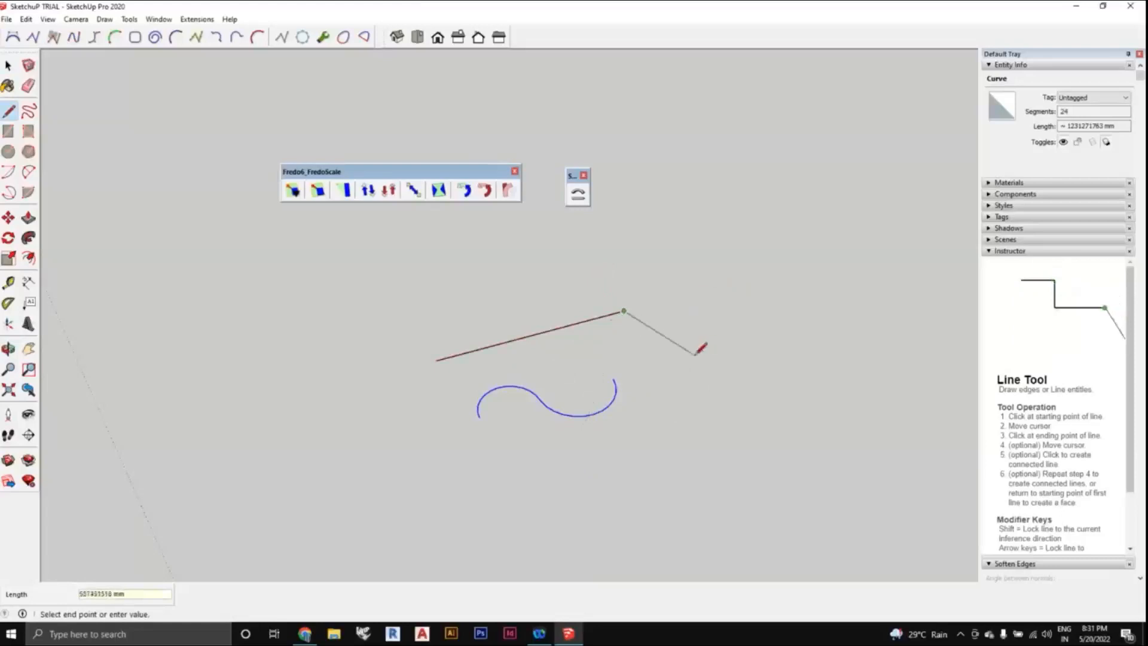
- Clear the selection and examine the straight line beside the S-curve from several angles
{"action": "key", "text": "Escape"}
{"action": "middle_click_drag", "start_coordinate": [564, 377], "coordinate": [589, 339]}
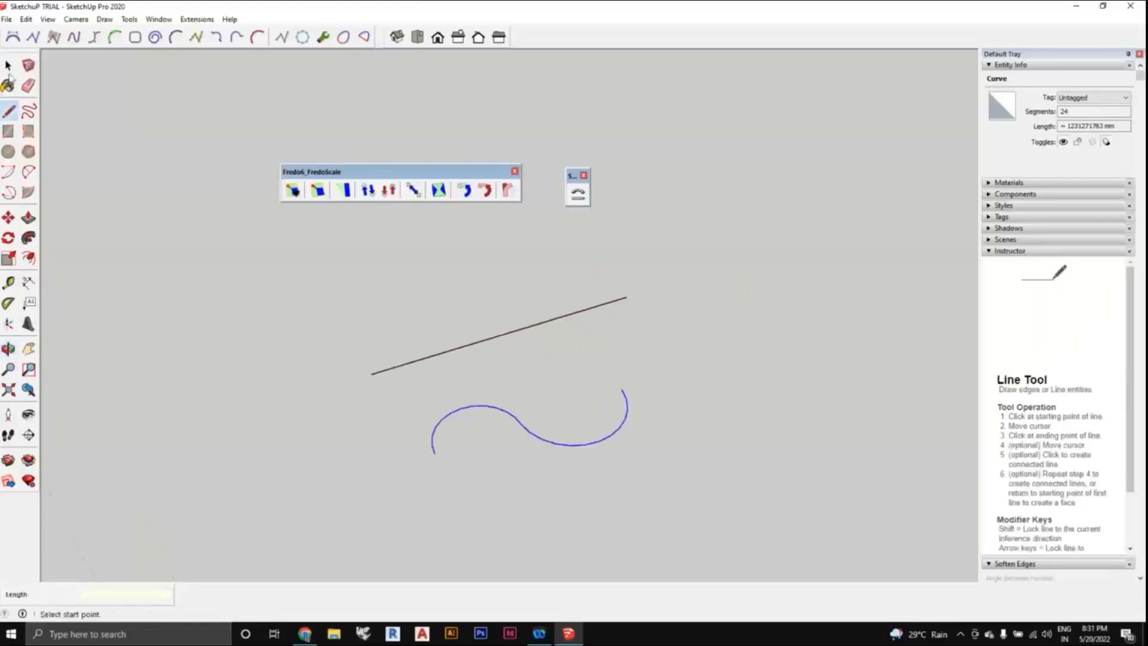
{"action": "left_click", "coordinate": [9, 67]}
{"action": "scroll", "coordinate": [478, 337], "scroll_direction": "down", "scroll_amount": 2}
{"action": "middle_click_drag", "start_coordinate": [520, 361], "coordinate": [536, 382]}
{"action": "scroll", "coordinate": [492, 353], "scroll_direction": "up", "scroll_amount": 2}
{"action": "scroll", "coordinate": [505, 382], "scroll_direction": "down", "scroll_amount": 1}
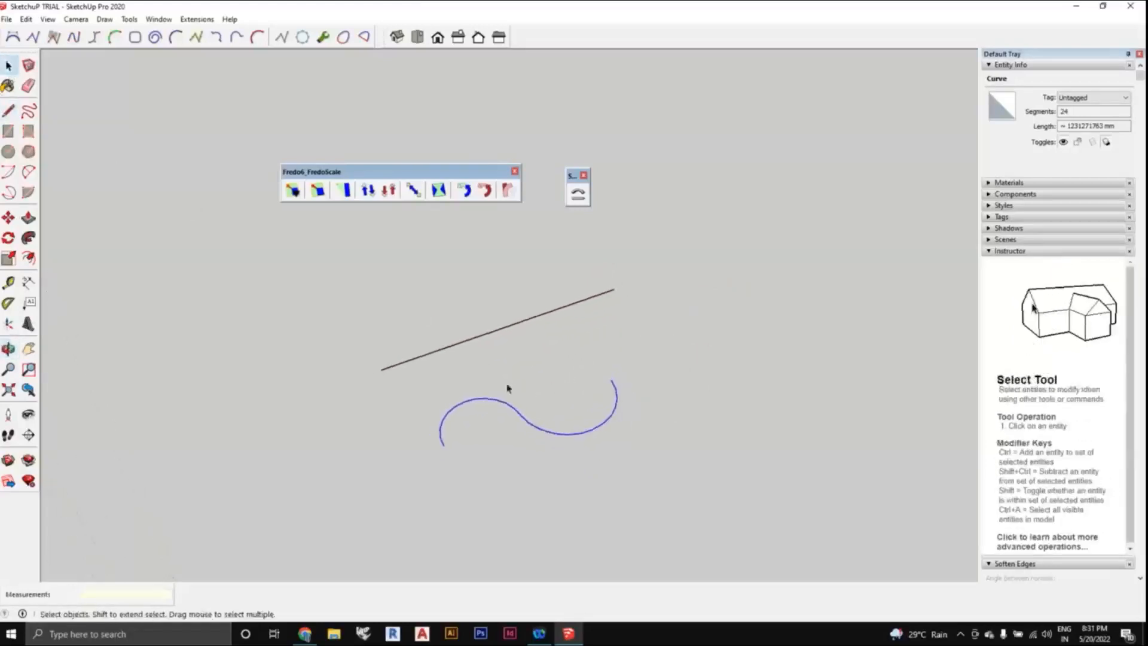
{"action": "scroll", "coordinate": [508, 389], "scroll_direction": "up", "scroll_amount": 1}
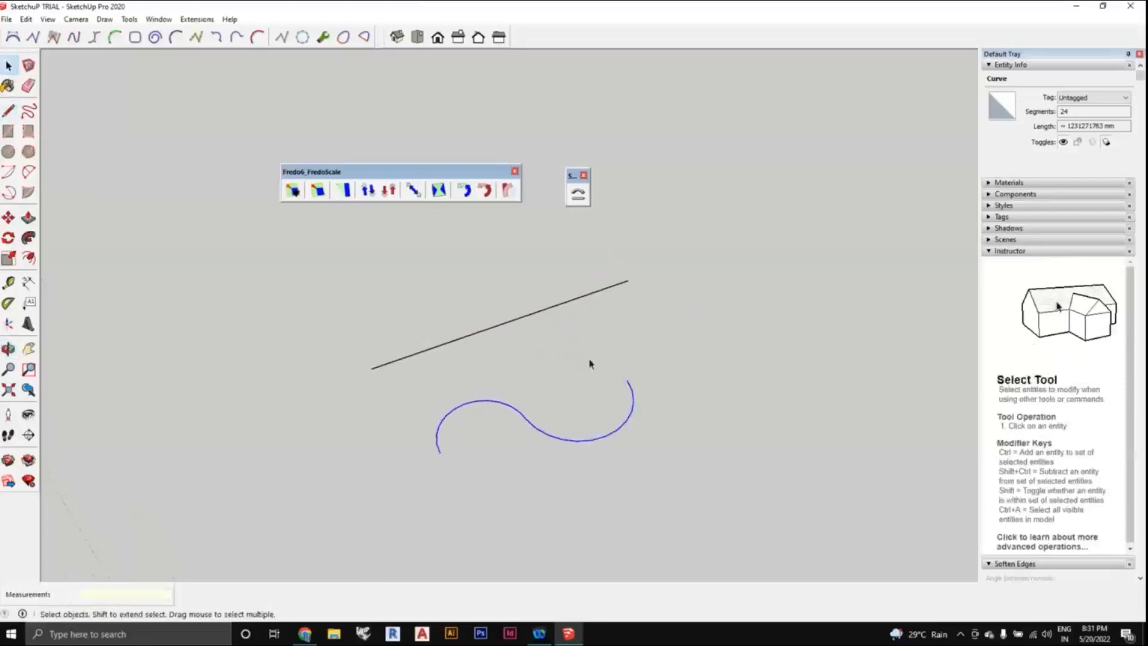
{"action": "scroll", "coordinate": [502, 421], "scroll_direction": "down", "scroll_amount": 1}
{"action": "middle_click_drag", "start_coordinate": [549, 408], "coordinate": [383, 382]}
{"action": "scroll", "coordinate": [539, 364], "scroll_direction": "up", "scroll_amount": 1}
{"action": "left_click", "coordinate": [551, 364]}
{"action": "scroll", "coordinate": [562, 365], "scroll_direction": "down", "scroll_amount": 1}
{"action": "scroll", "coordinate": [505, 375], "scroll_direction": "up", "scroll_amount": 2}
{"action": "scroll", "coordinate": [423, 381], "scroll_direction": "up", "scroll_amount": 1}
{"action": "scroll", "coordinate": [454, 393], "scroll_direction": "down", "scroll_amount": 1}
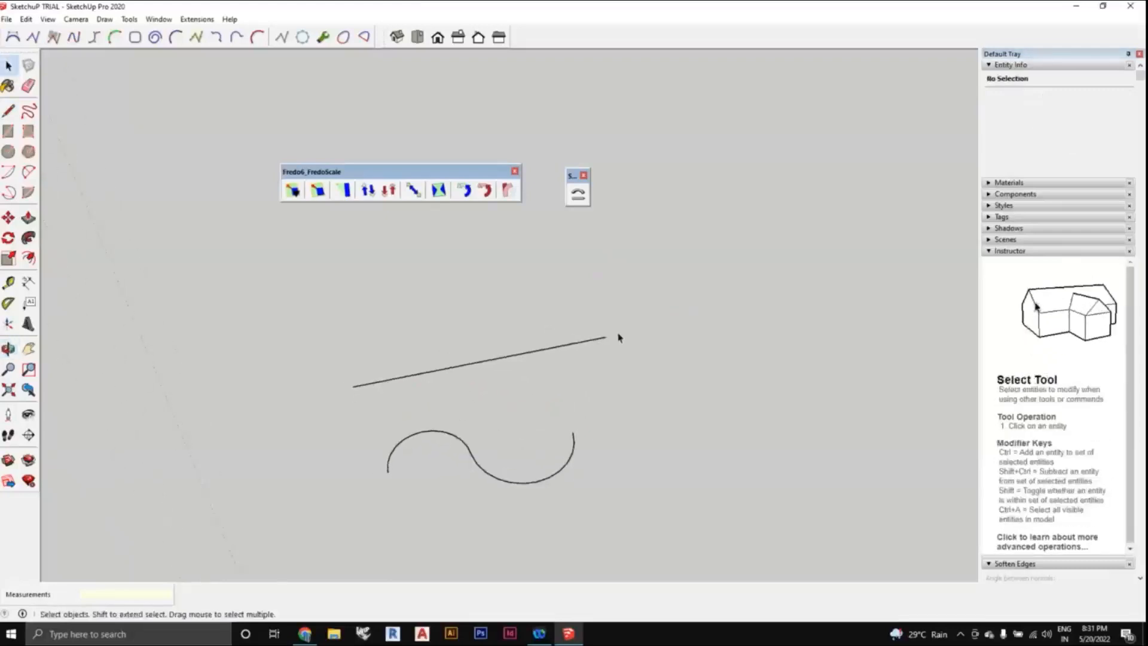
{"action": "middle_click_drag", "start_coordinate": [619, 338], "coordinate": [645, 326]}
{"action": "middle_click_drag", "start_coordinate": [405, 361], "coordinate": [300, 273]}
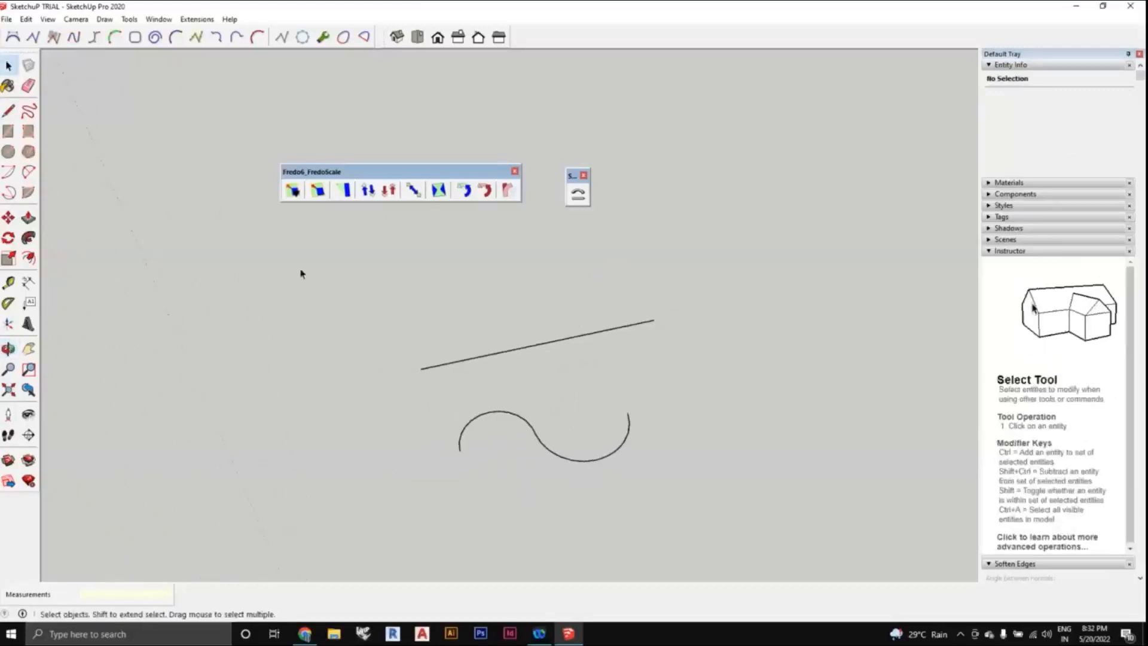
{"action": "left_click", "coordinate": [8, 131]}
{"action": "scroll", "coordinate": [415, 374], "scroll_direction": "up", "scroll_amount": 2}
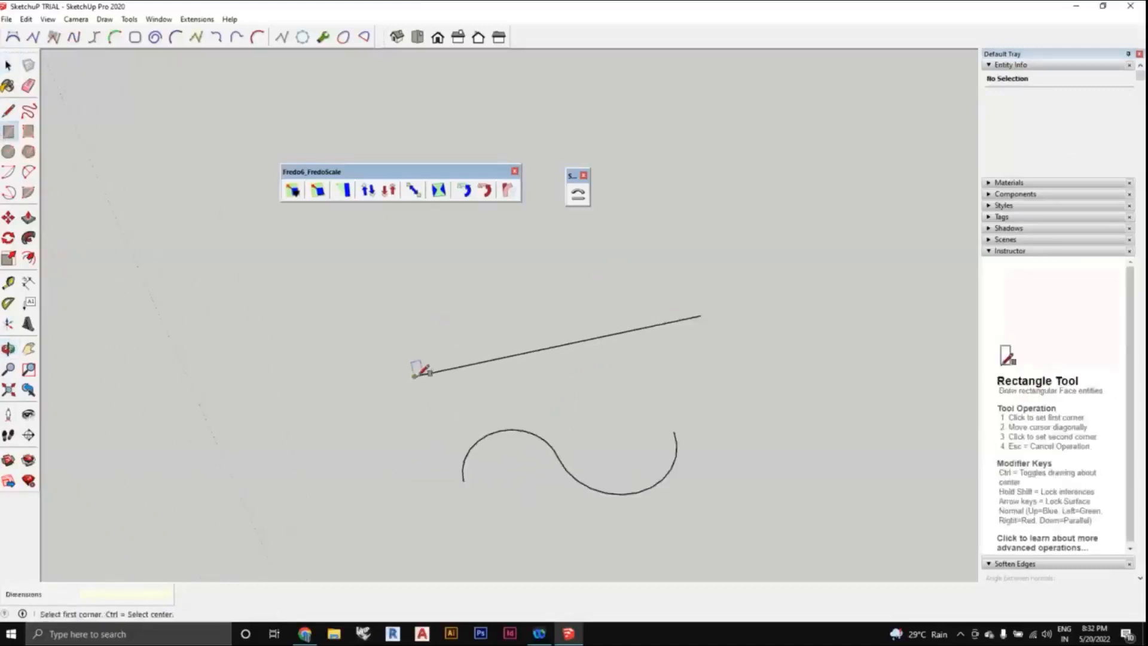
{"action": "left_click", "coordinate": [415, 376]}
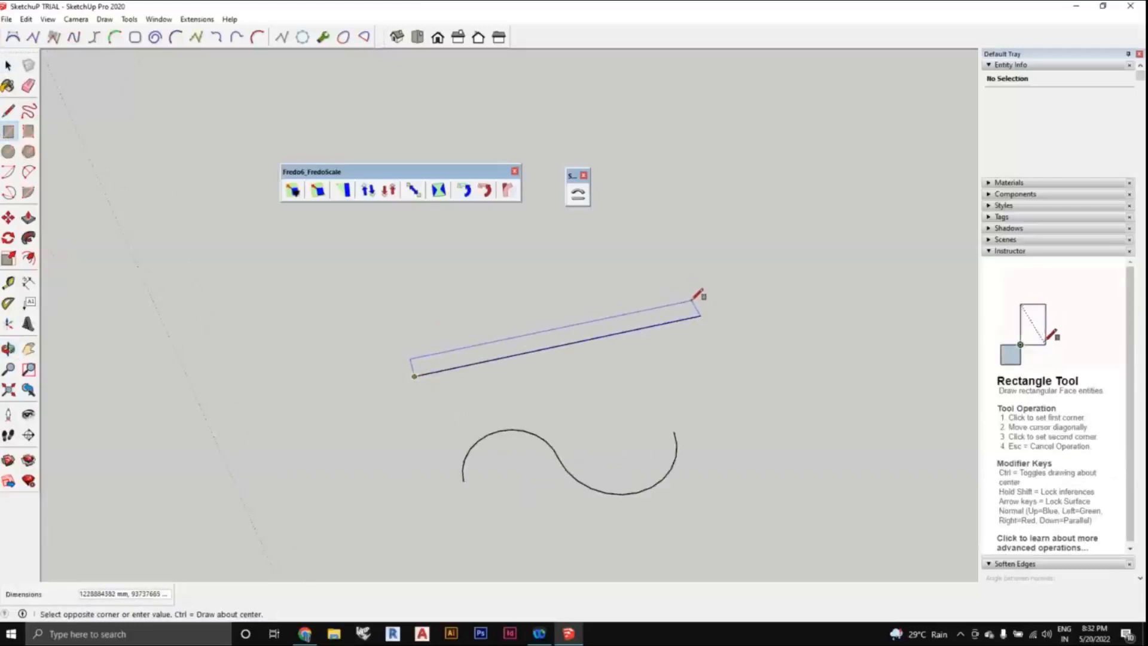
{"action": "left_click", "coordinate": [696, 296]}
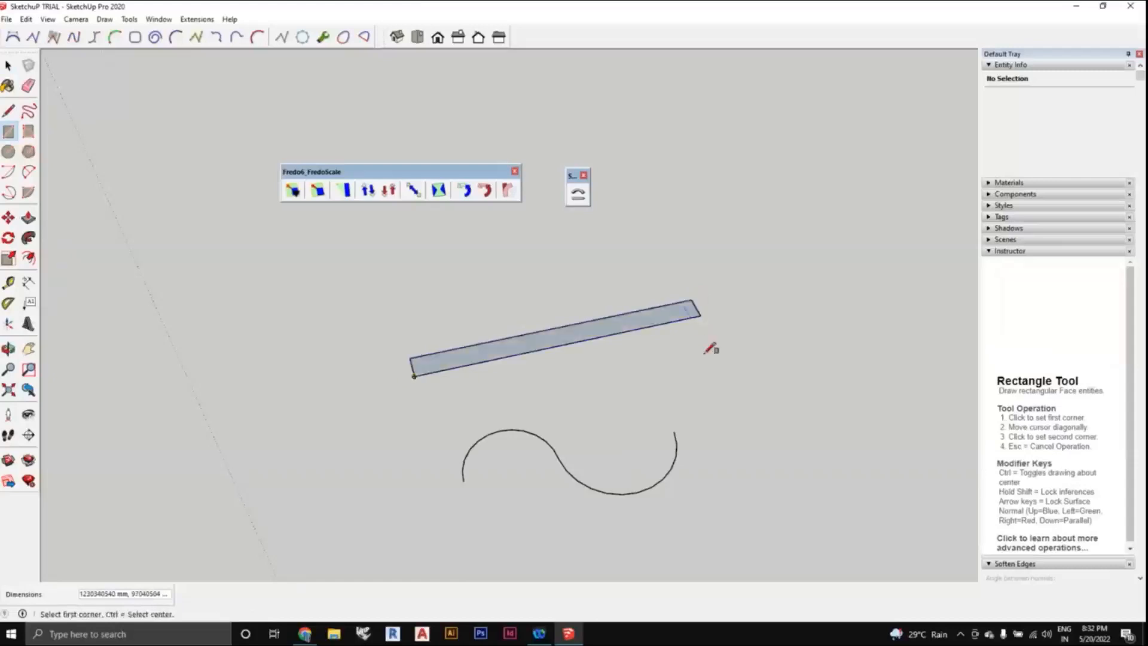
{"action": "scroll", "coordinate": [709, 349], "scroll_direction": "down", "scroll_amount": 2}
- Push/Pull the rectangle upward by about 579000000 mm into a thin upright box
{"action": "left_click", "coordinate": [26, 220]}
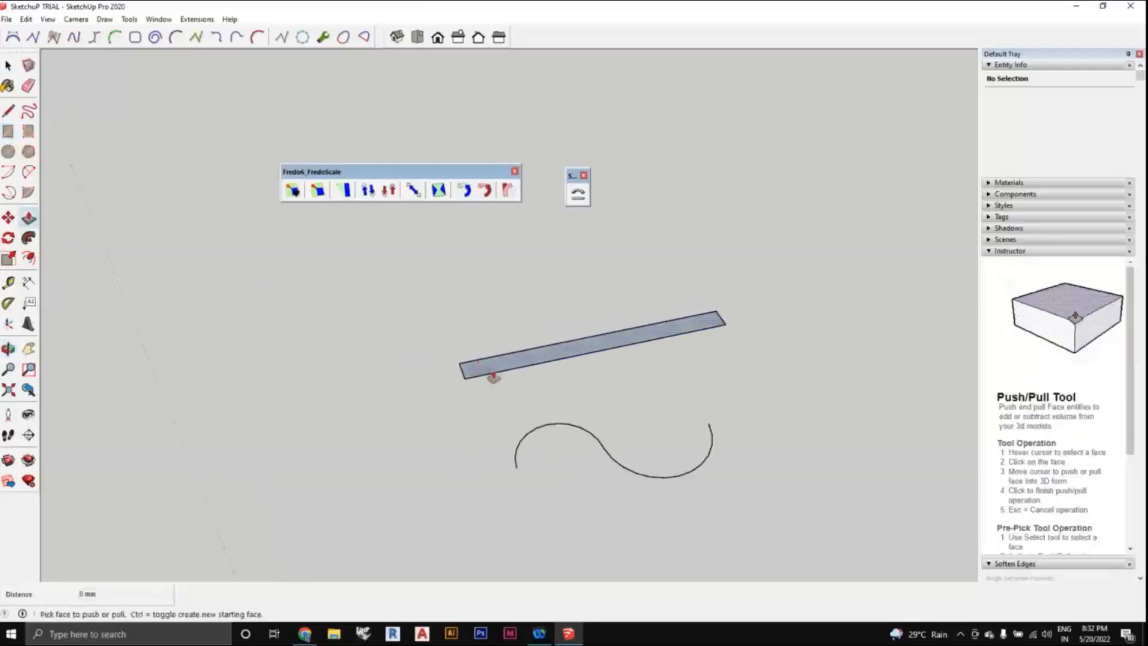
{"action": "scroll", "coordinate": [496, 375], "scroll_direction": "up", "scroll_amount": 2}
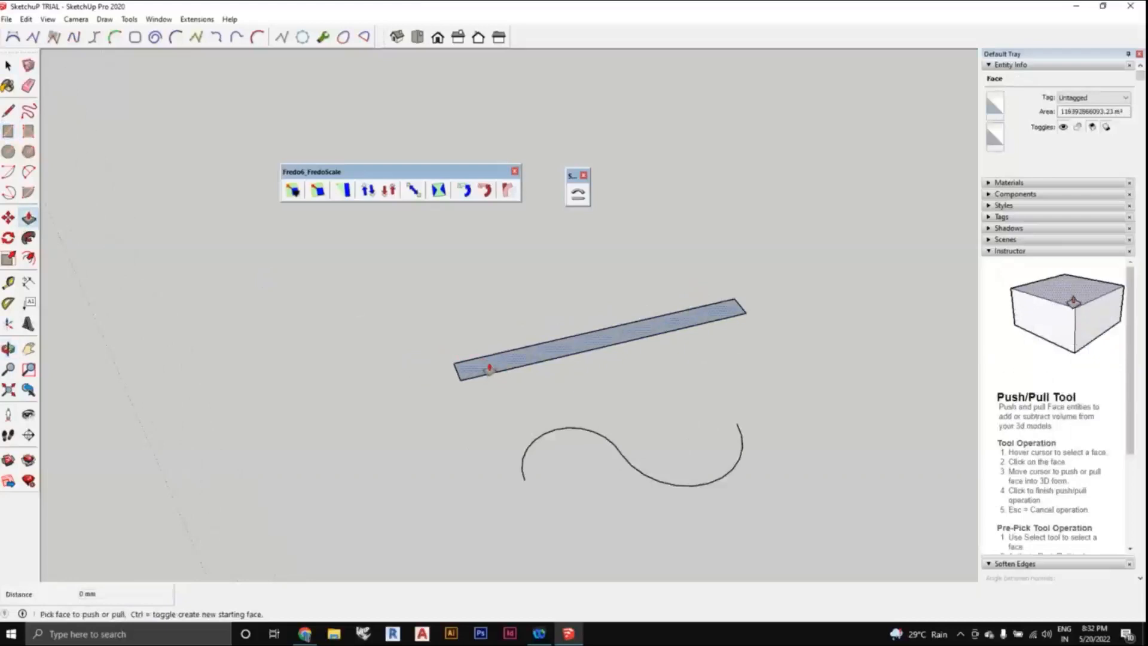
{"action": "left_click", "coordinate": [489, 371]}
{"action": "middle_click_drag", "start_coordinate": [487, 301], "coordinate": [489, 343], "text": "shift"}
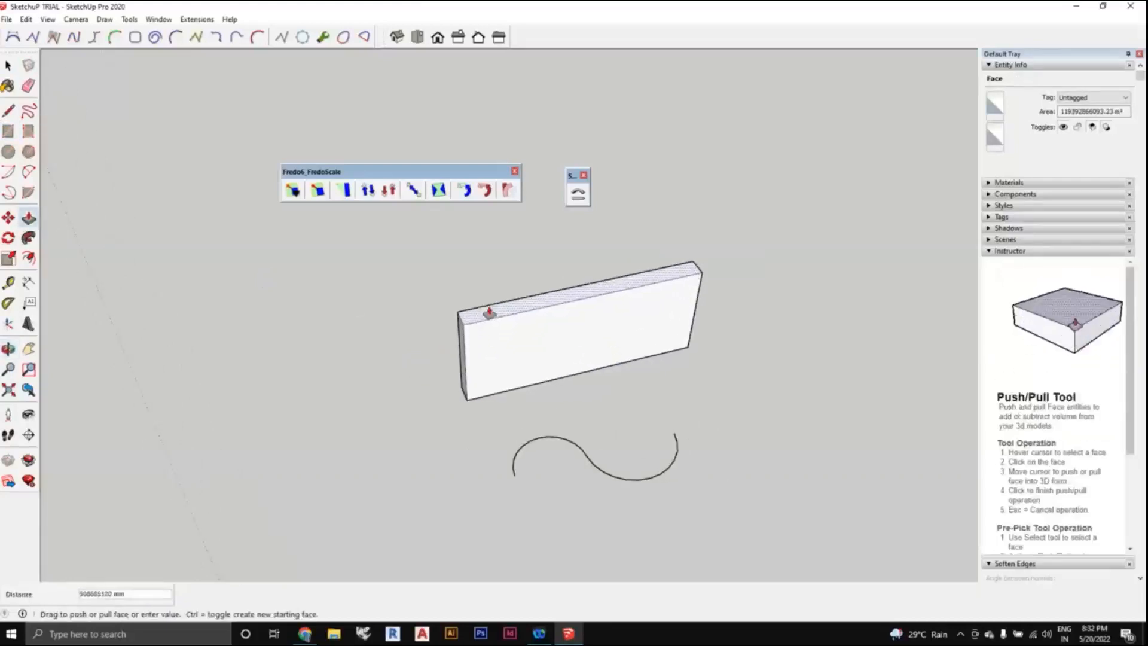
{"action": "left_click", "coordinate": [489, 303]}
{"action": "key", "text": "space"}
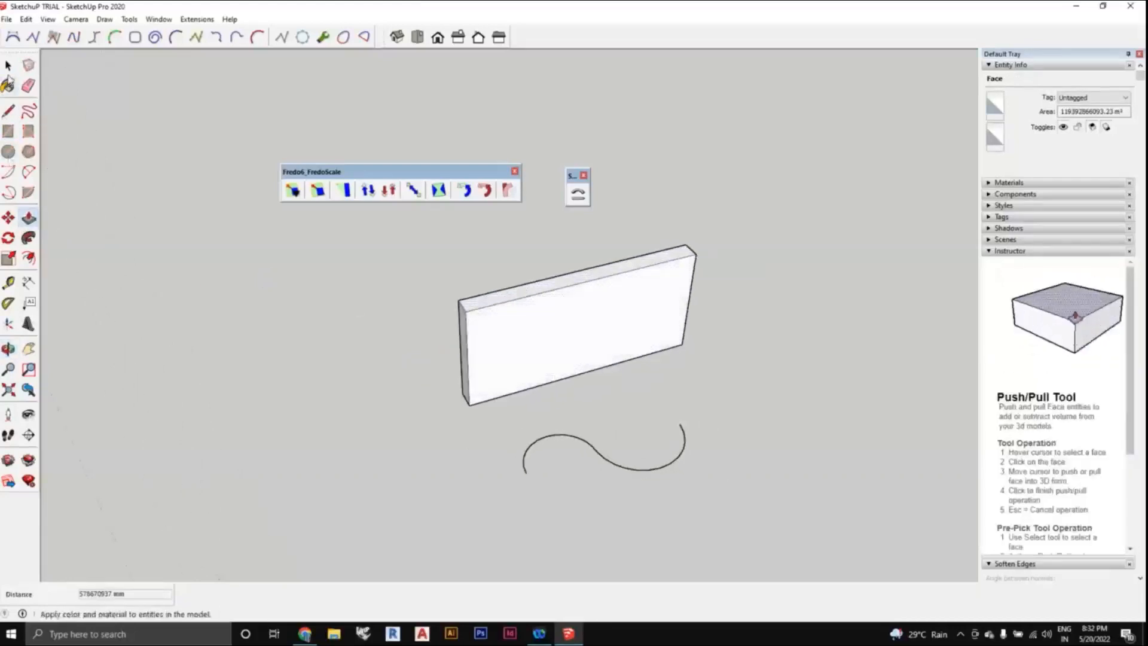
- Copy the box's lower front edge outward along the green axis by about 53500000 mm as a separate reference line
{"action": "scroll", "coordinate": [511, 399], "scroll_direction": "up", "scroll_amount": 2}
{"action": "left_click", "coordinate": [516, 402]}
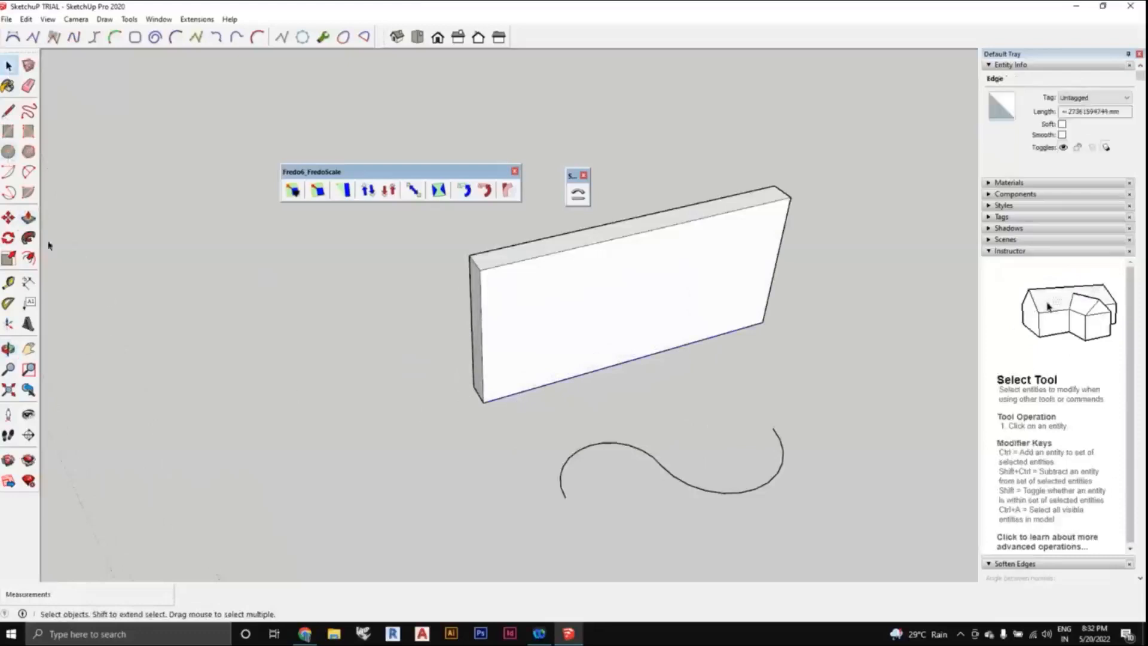
{"action": "left_click", "coordinate": [8, 217]}
{"action": "scroll", "coordinate": [431, 431], "scroll_direction": "up", "scroll_amount": 2}
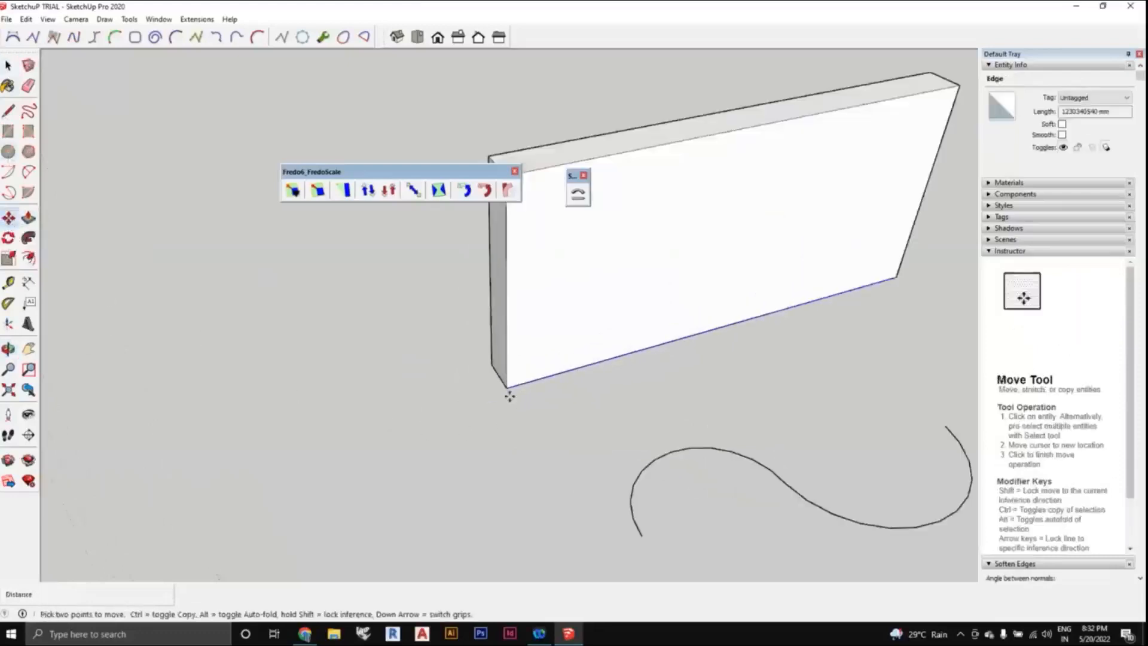
{"action": "left_click", "coordinate": [507, 387]}
{"action": "key", "text": "ctrl"}
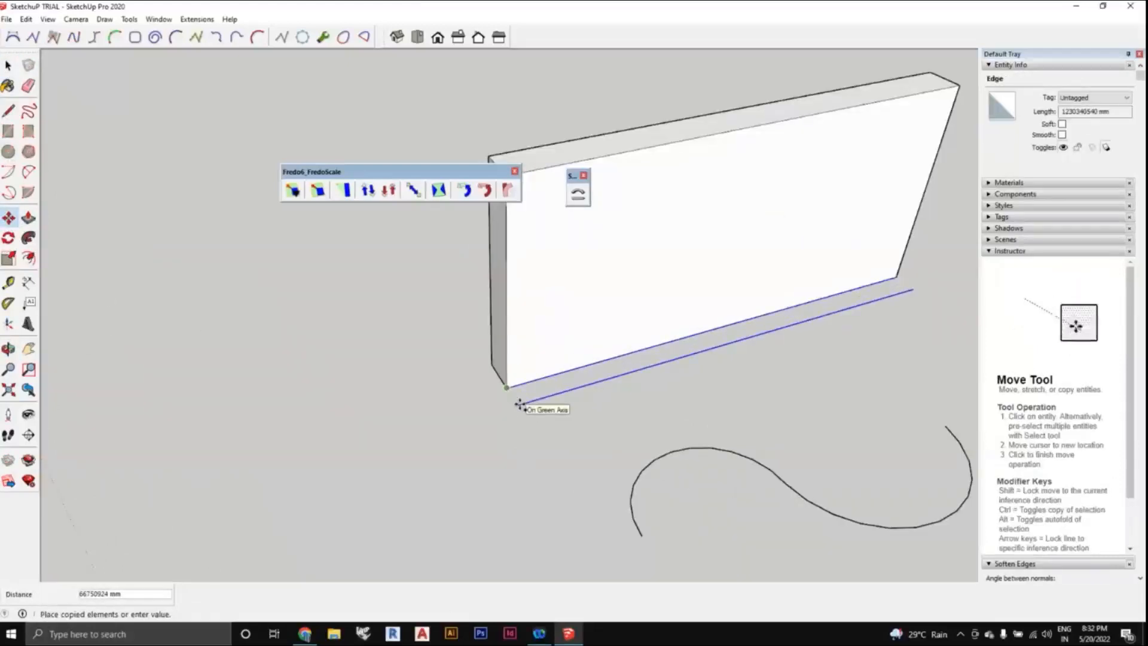
{"action": "left_click", "coordinate": [515, 401]}
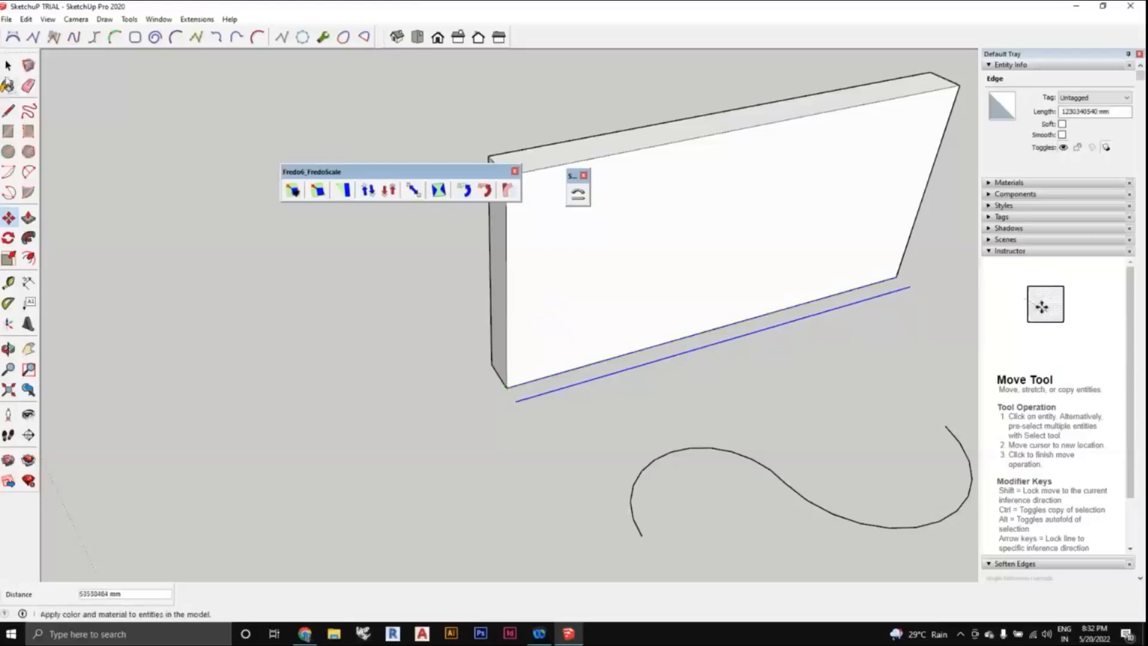
{"action": "left_click", "coordinate": [9, 66]}
- Draw an inset rectangle on the box's front face, leaving a narrow border all around
{"action": "scroll", "coordinate": [456, 408], "scroll_direction": "down", "scroll_amount": 1}
{"action": "middle_click_drag", "start_coordinate": [456, 408], "coordinate": [571, 370]}
{"action": "left_click", "coordinate": [8, 131]}
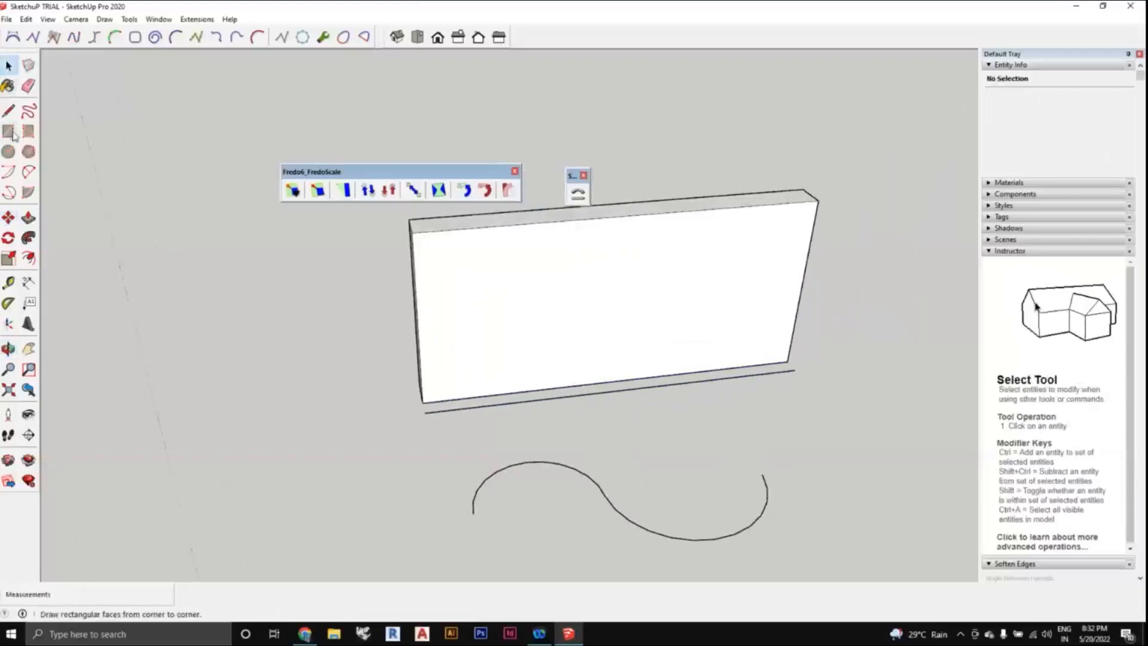
{"action": "scroll", "coordinate": [441, 263], "scroll_direction": "up", "scroll_amount": 1}
{"action": "left_click", "coordinate": [426, 245]}
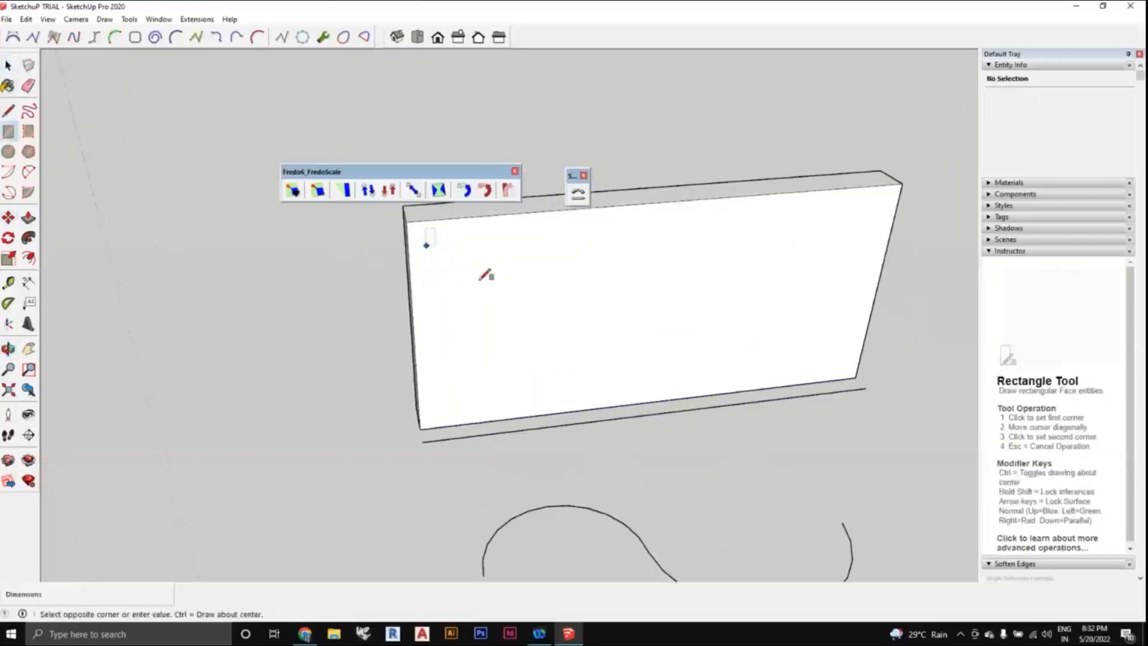
{"action": "left_click", "coordinate": [843, 359]}
- Push the inset rectangle through the box's full thickness, about 97000000 mm, to cut an opening
{"action": "left_click", "coordinate": [28, 217]}
{"action": "scroll", "coordinate": [482, 305], "scroll_direction": "up", "scroll_amount": 1}
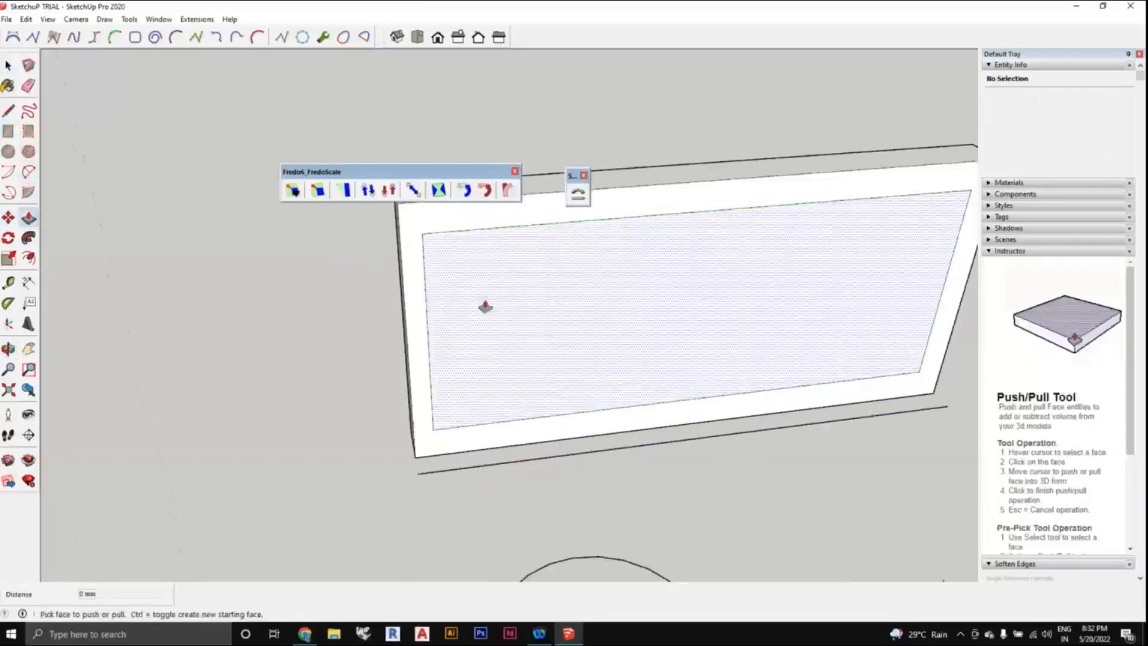
{"action": "left_click", "coordinate": [484, 299]}
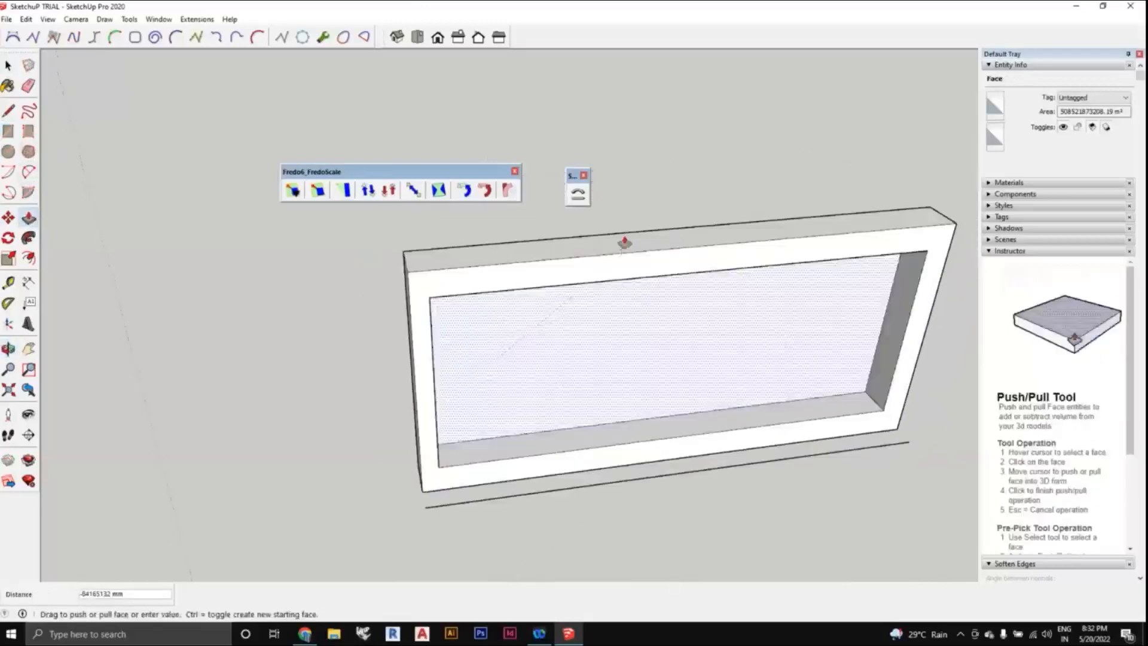
{"action": "left_click", "coordinate": [622, 240]}
- Examine the open frame, the S-curve and the surrounding models from different distances
{"action": "scroll", "coordinate": [610, 336], "scroll_direction": "down", "scroll_amount": 3}
{"action": "middle_click_drag", "start_coordinate": [621, 321], "coordinate": [579, 369]}
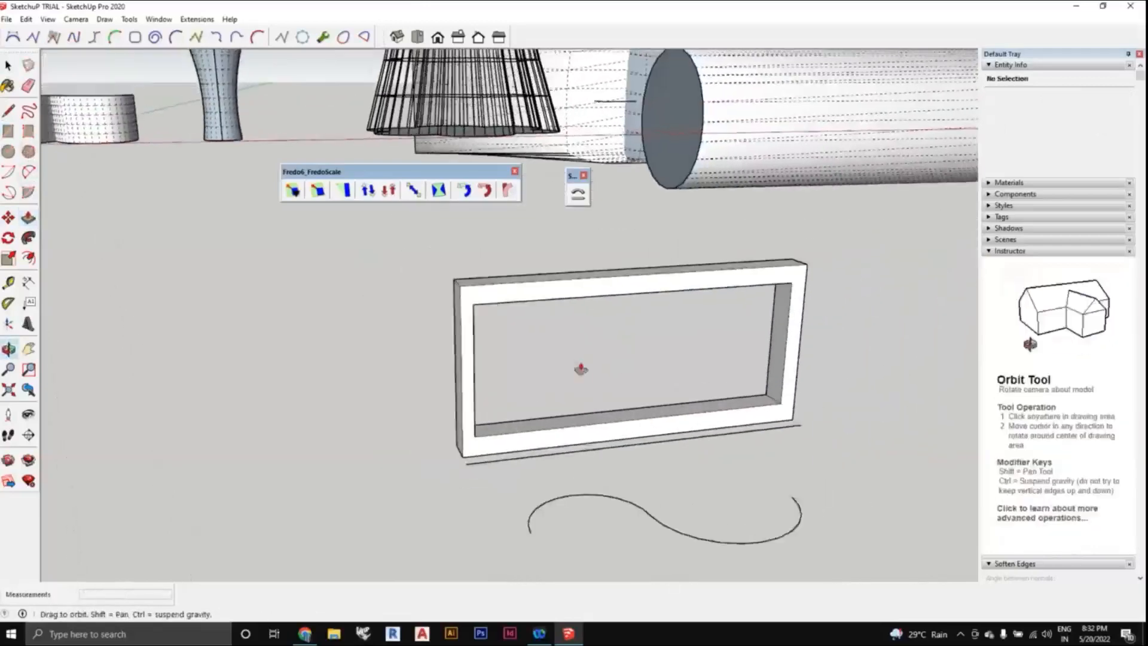
{"action": "scroll", "coordinate": [566, 428], "scroll_direction": "up", "scroll_amount": 3}
{"action": "scroll", "coordinate": [566, 425], "scroll_direction": "down", "scroll_amount": 2}
{"action": "middle_click_drag", "start_coordinate": [560, 314], "coordinate": [553, 269], "text": "shift"}
{"action": "scroll", "coordinate": [550, 446], "scroll_direction": "down", "scroll_amount": 2}
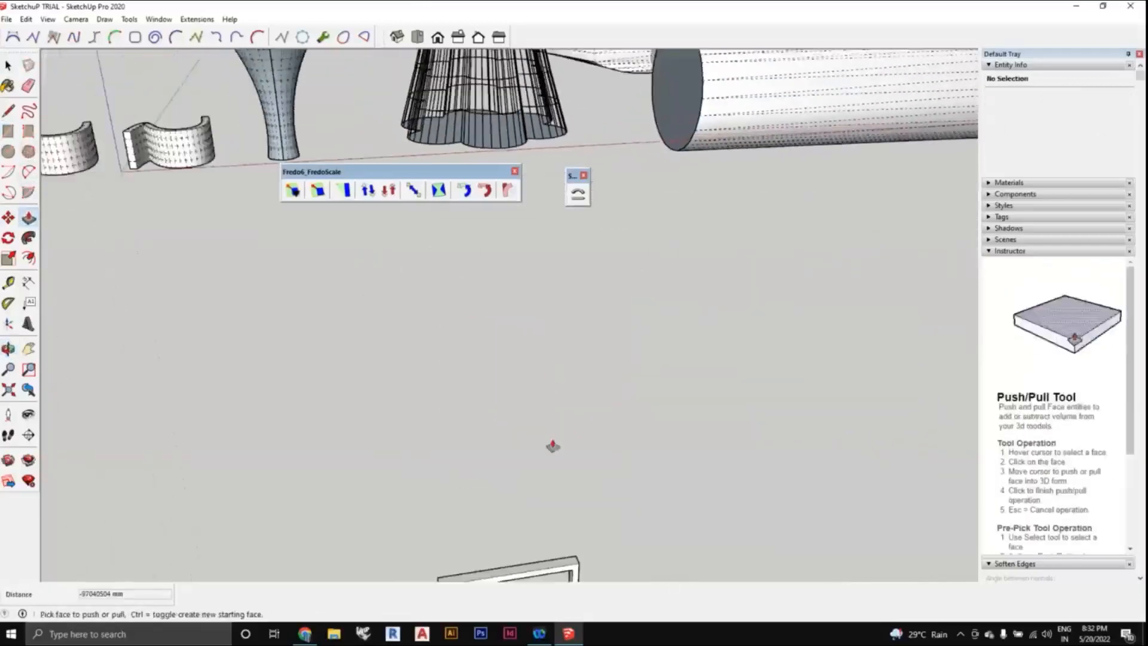
{"action": "middle_click_drag", "start_coordinate": [551, 445], "coordinate": [546, 307], "text": "shift"}
{"action": "scroll", "coordinate": [489, 512], "scroll_direction": "up", "scroll_amount": 5}
{"action": "middle_click_drag", "start_coordinate": [500, 477], "coordinate": [503, 398], "text": "shift"}
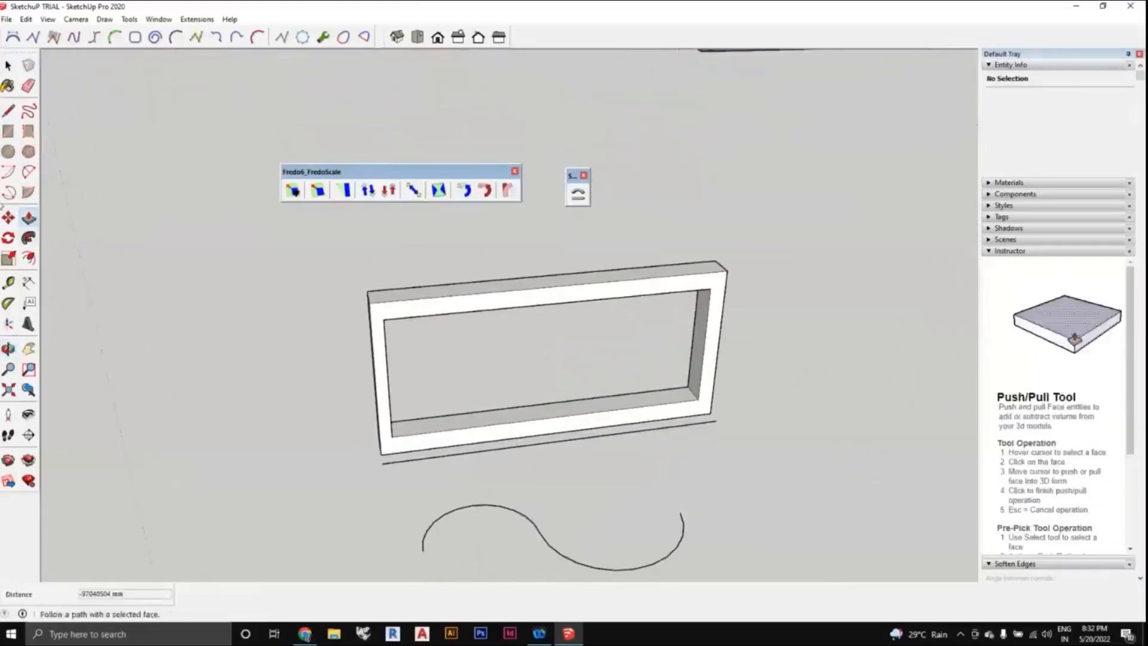
{"action": "key", "text": "r"}
{"action": "scroll", "coordinate": [400, 424], "scroll_direction": "up", "scroll_amount": 3}
{"action": "scroll", "coordinate": [407, 423], "scroll_direction": "up", "scroll_amount": 2}
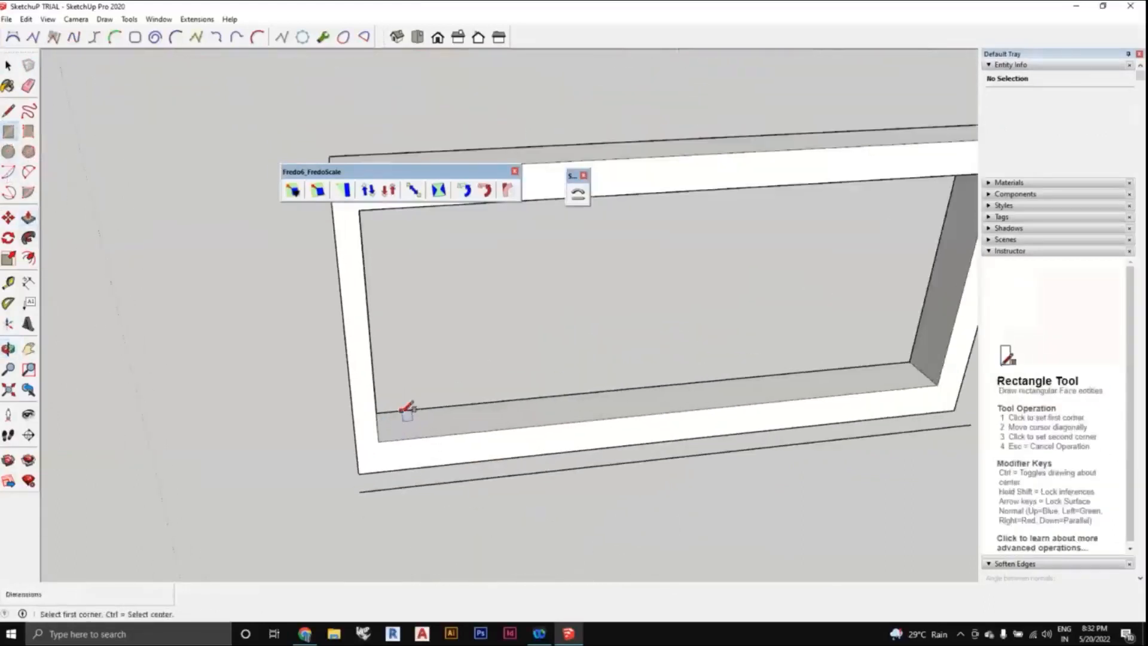
{"action": "left_click", "coordinate": [400, 411]}
{"action": "key", "text": "Escape"}
- Select all connected geometry of the open frame and make it a group
{"action": "key", "text": "space"}
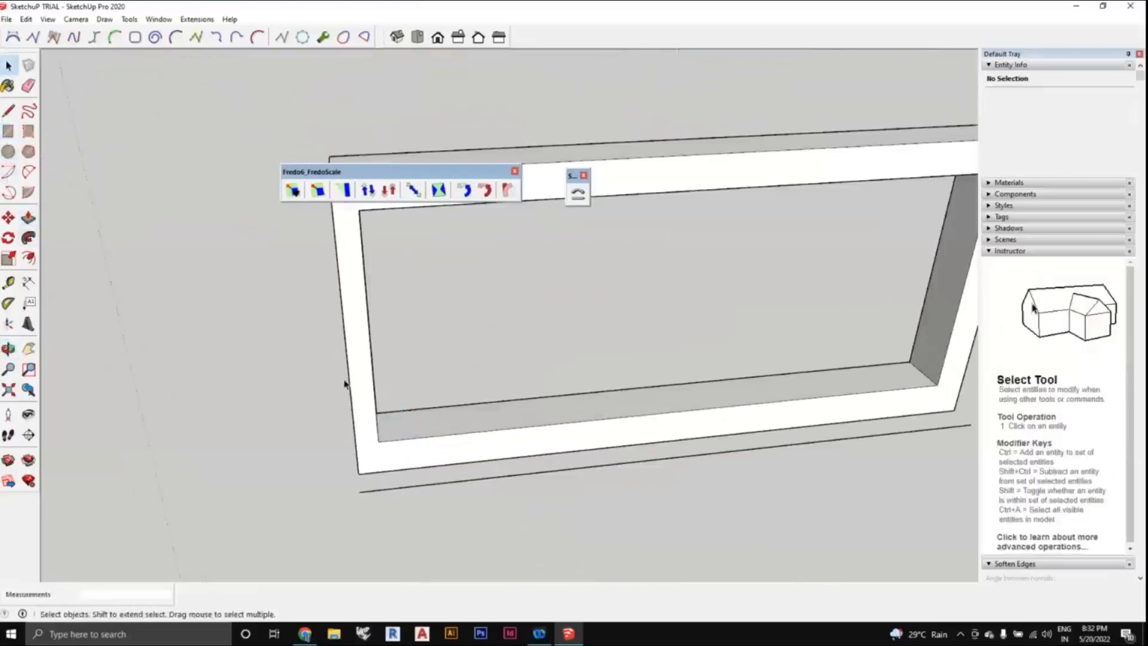
{"action": "triple_click", "coordinate": [378, 447]}
{"action": "right_click", "coordinate": [377, 448]}
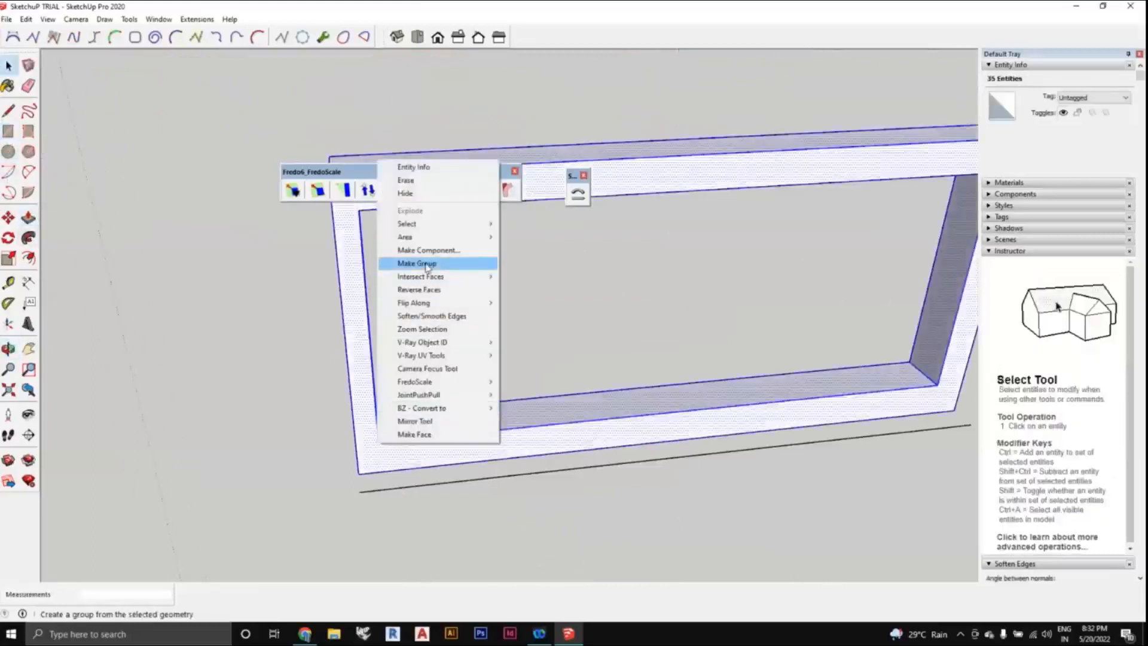
{"action": "left_click", "coordinate": [385, 264]}
- Draw a narrow rectangle about 17600000 mm wide across the frame's inner bottom face, near its left end
{"action": "key", "text": "r"}
{"action": "scroll", "coordinate": [412, 412], "scroll_direction": "up", "scroll_amount": 1}
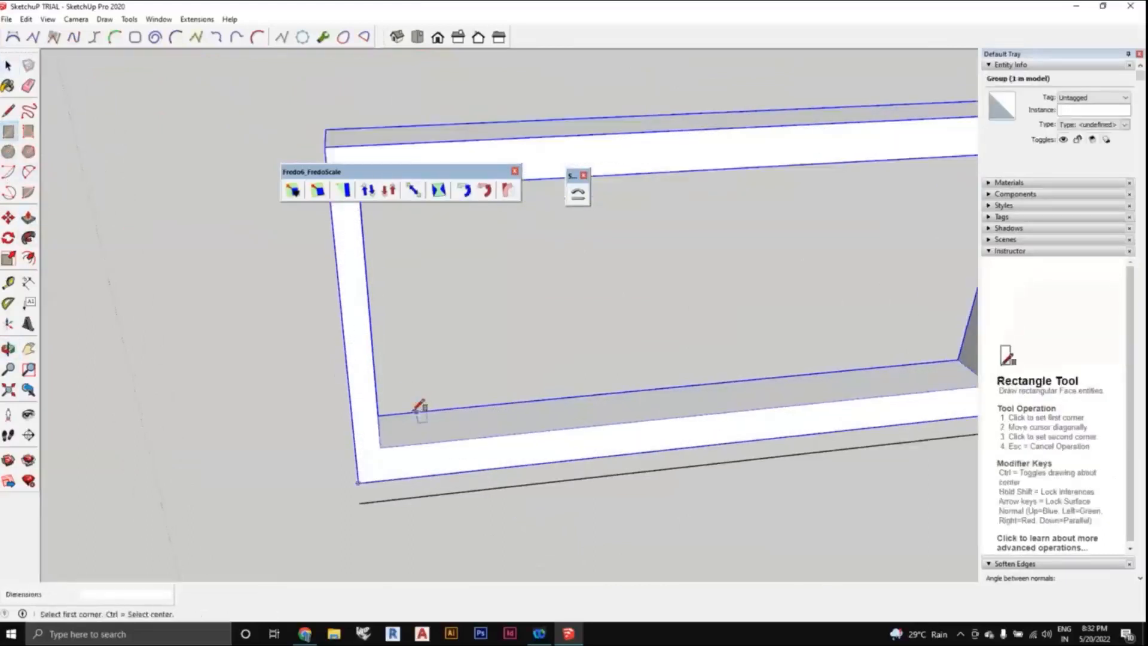
{"action": "left_click", "coordinate": [413, 412]}
{"action": "left_click", "coordinate": [428, 442]}
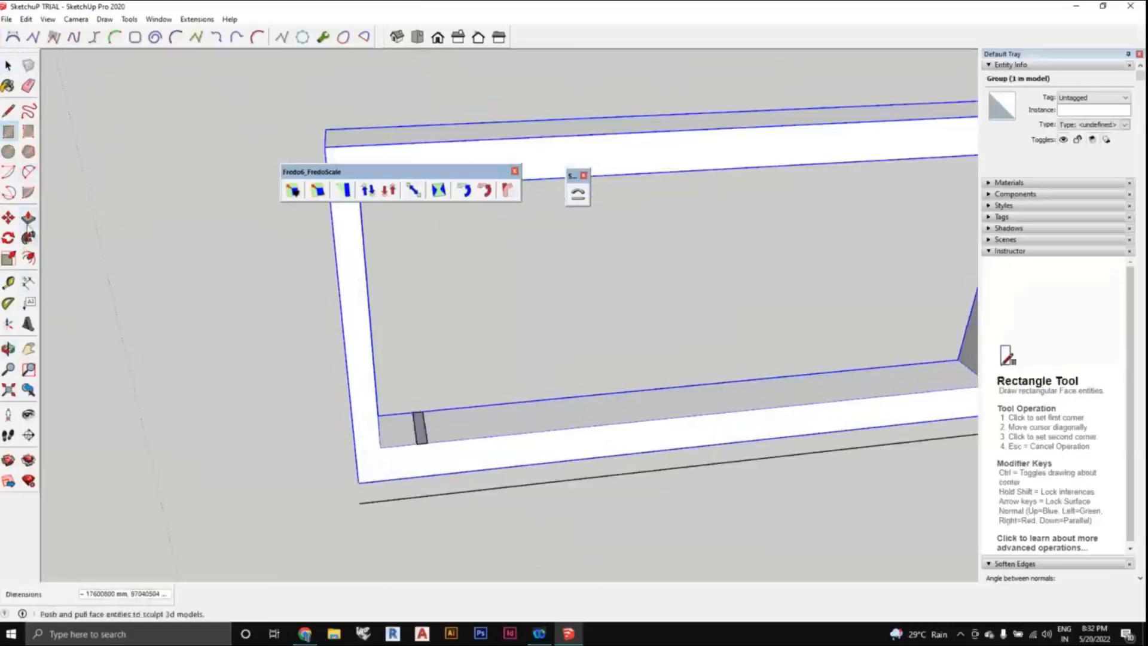
- Push/Pull the narrow rectangle up to the underside of the frame's top member to form a vertical slat
{"action": "left_click", "coordinate": [28, 219]}
{"action": "left_click", "coordinate": [415, 428]}
{"action": "middle_click_drag", "start_coordinate": [415, 428], "coordinate": [456, 456]}
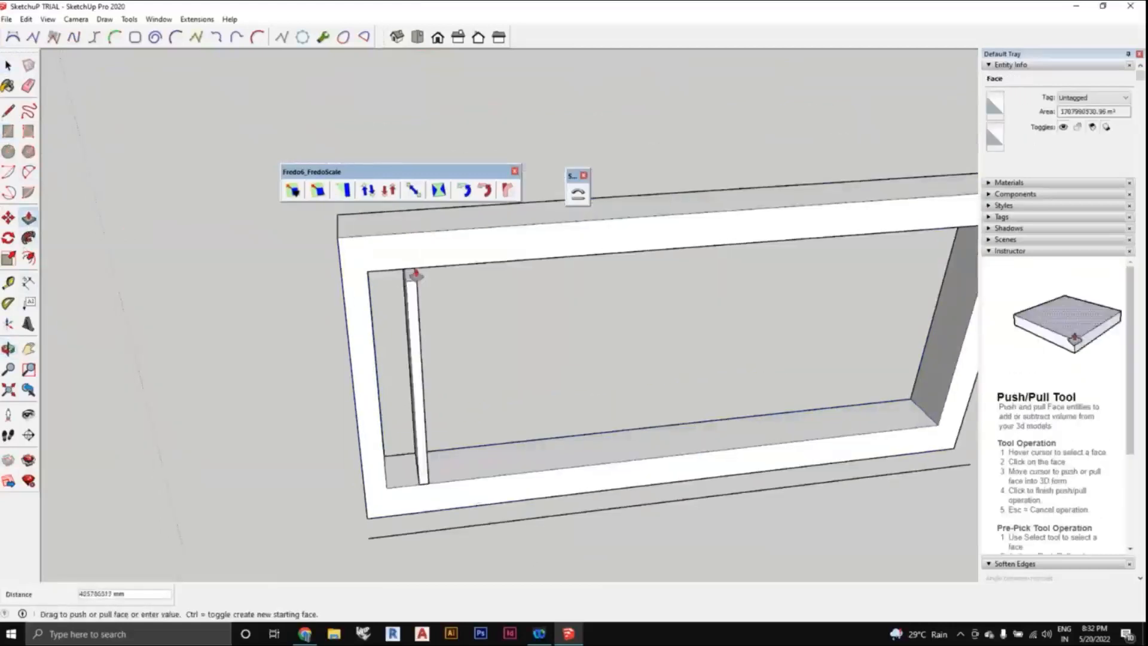
{"action": "left_click", "coordinate": [417, 272]}
- Select all geometry of the vertical slat and make it a group
{"action": "key", "text": "space"}
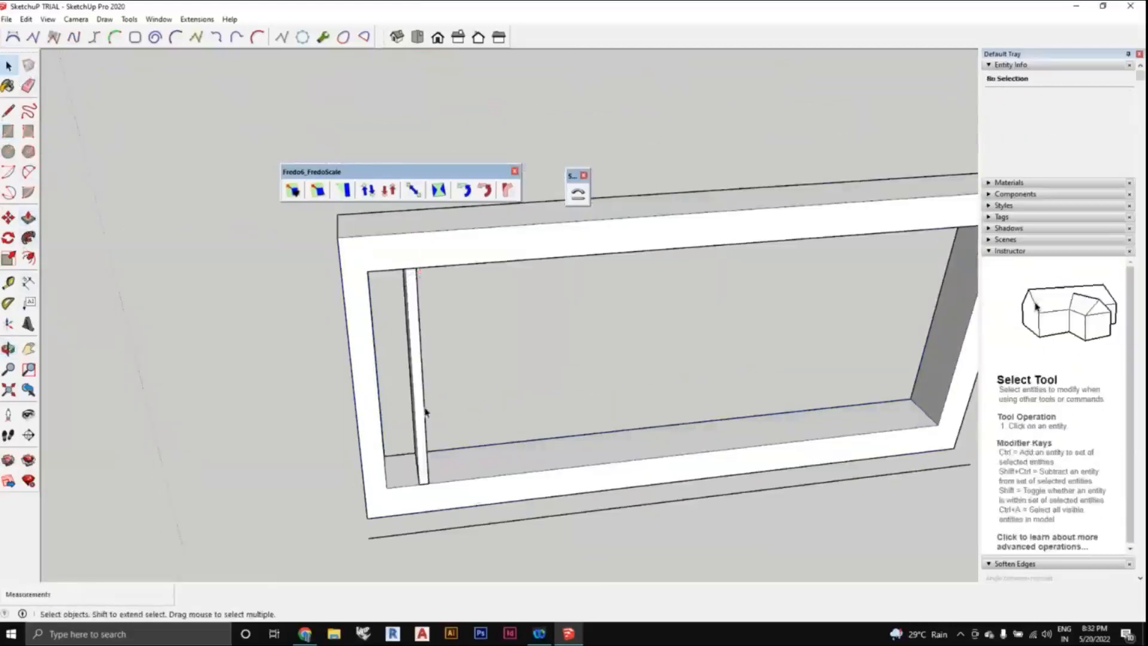
{"action": "triple_click", "coordinate": [426, 411]}
{"action": "right_click", "coordinate": [426, 411]}
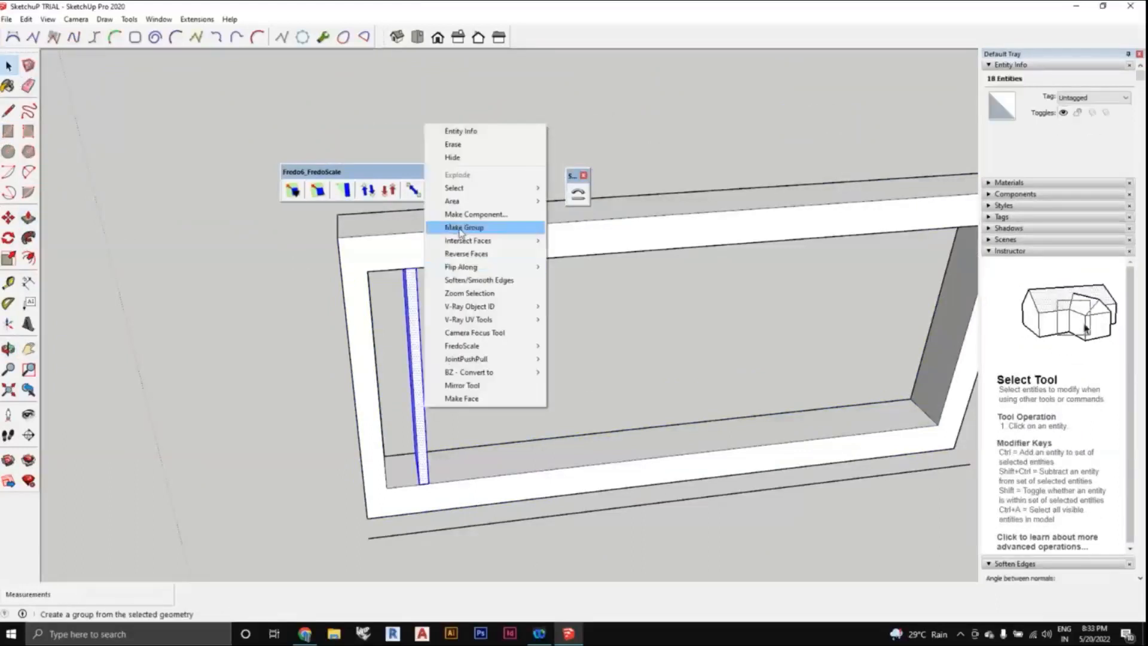
{"action": "left_click", "coordinate": [461, 232]}
- Rotate the slat group about 30 degrees in the horizontal plane around its lower front corner
{"action": "left_click", "coordinate": [9, 238]}
{"action": "scroll", "coordinate": [419, 478], "scroll_direction": "up", "scroll_amount": 2}
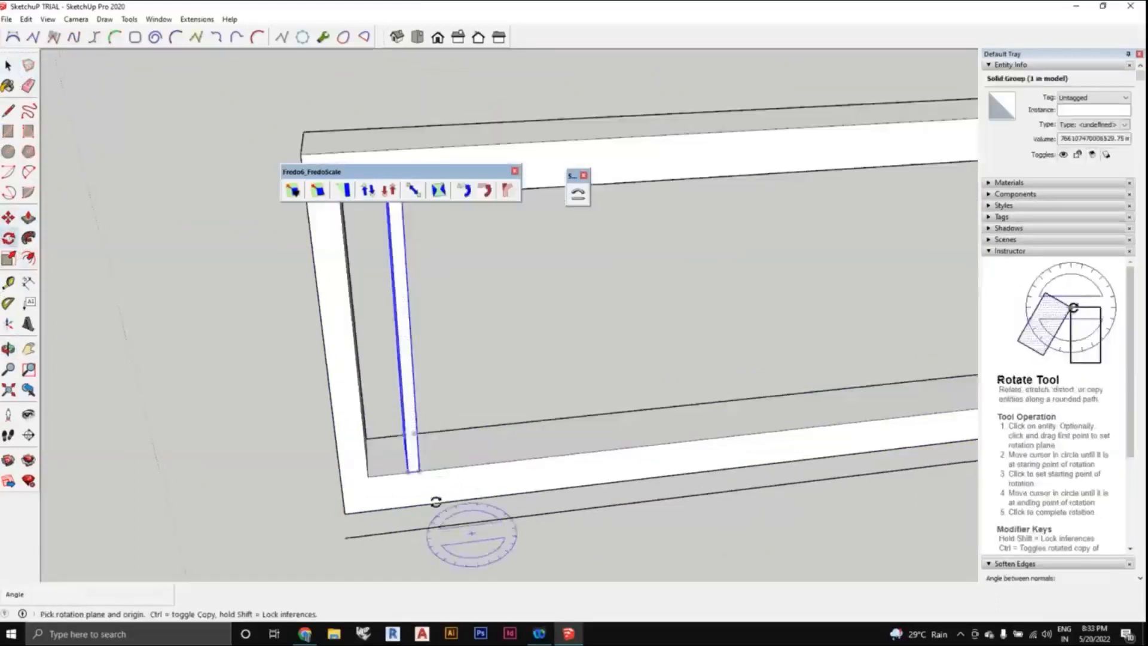
{"action": "left_click", "coordinate": [408, 473]}
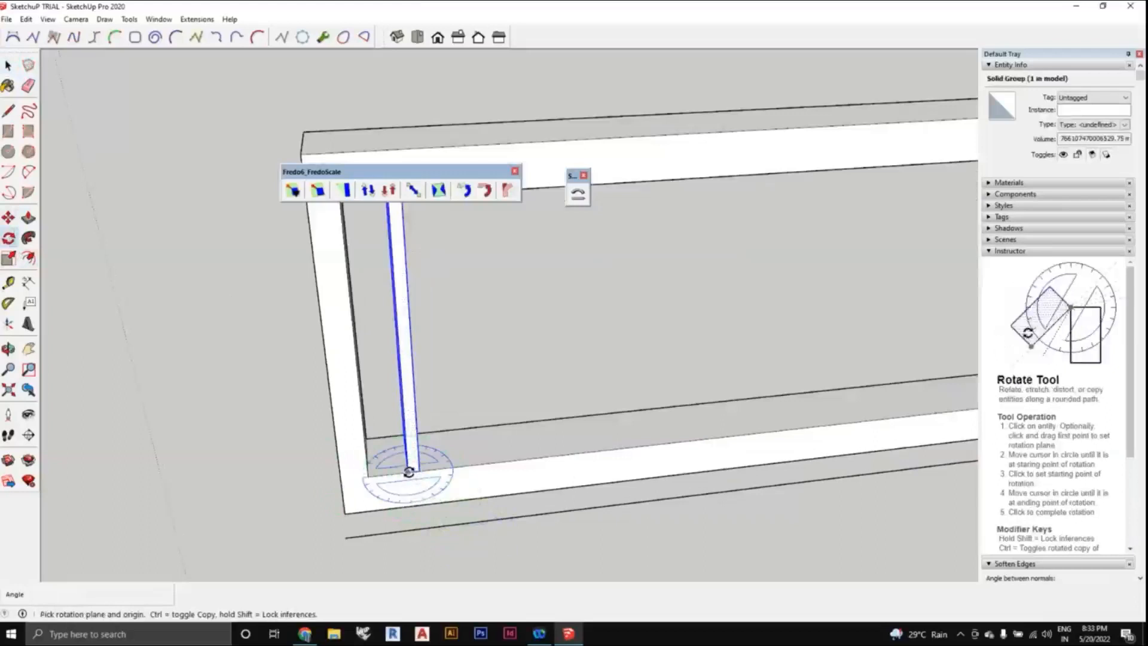
{"action": "left_click", "coordinate": [416, 470]}
{"action": "left_click", "coordinate": [418, 470]}
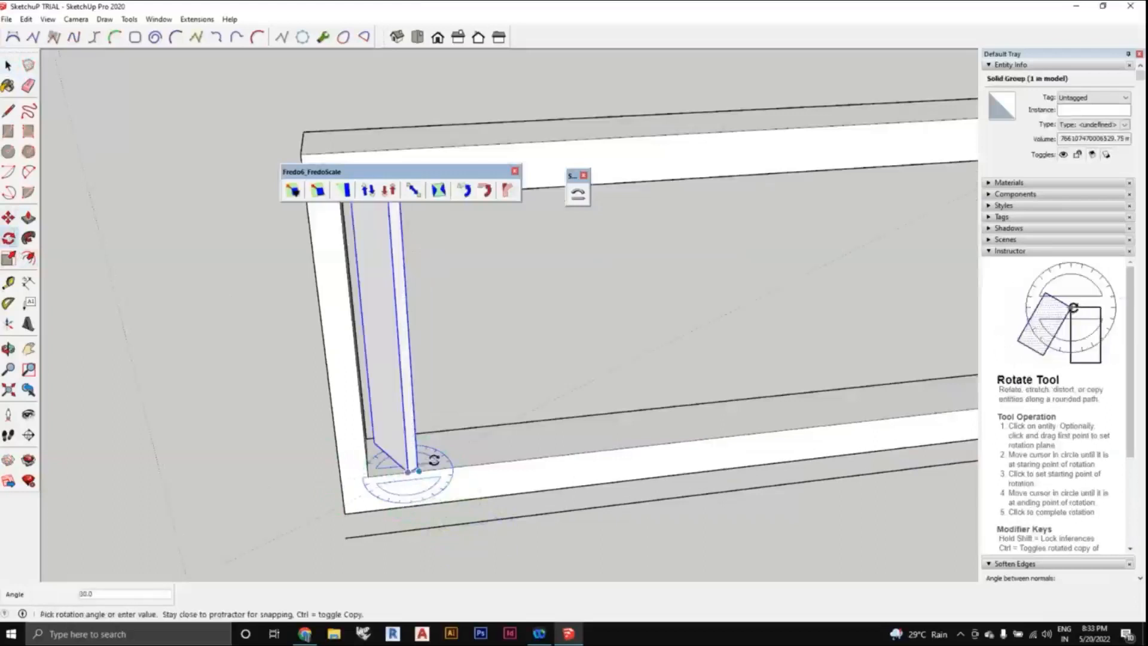
{"action": "left_click", "coordinate": [434, 460]}
{"action": "scroll", "coordinate": [432, 478], "scroll_direction": "down", "scroll_amount": 5}
{"action": "mouse_move", "coordinate": [430, 495]}
{"action": "middle_mouse_down"}
{"action": "mouse_move", "coordinate": [410, 479]}
{"action": "mouse_move", "coordinate": [433, 511]}
{"action": "middle_mouse_up"}
{"action": "left_click", "coordinate": [9, 67]}
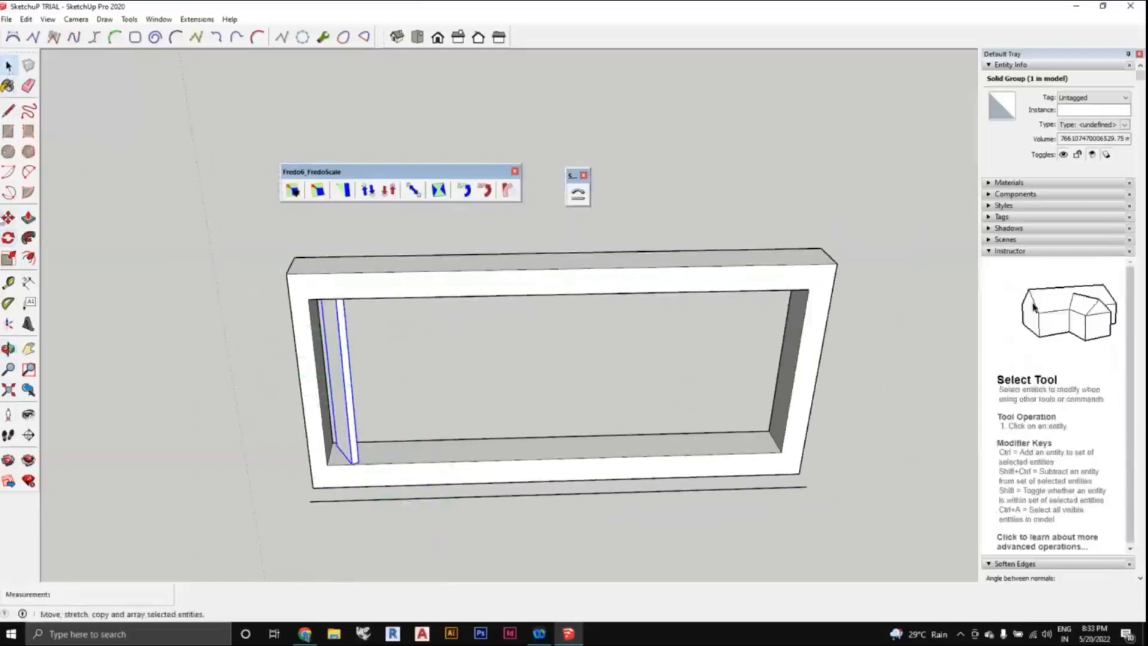
- Copy the rotated slat a short distance along the frame and array the copies across the full opening
{"action": "left_click", "coordinate": [9, 218]}
{"action": "scroll", "coordinate": [366, 465], "scroll_direction": "up", "scroll_amount": 2}
{"action": "left_click", "coordinate": [353, 464]}
{"action": "key", "text": "ctrl"}
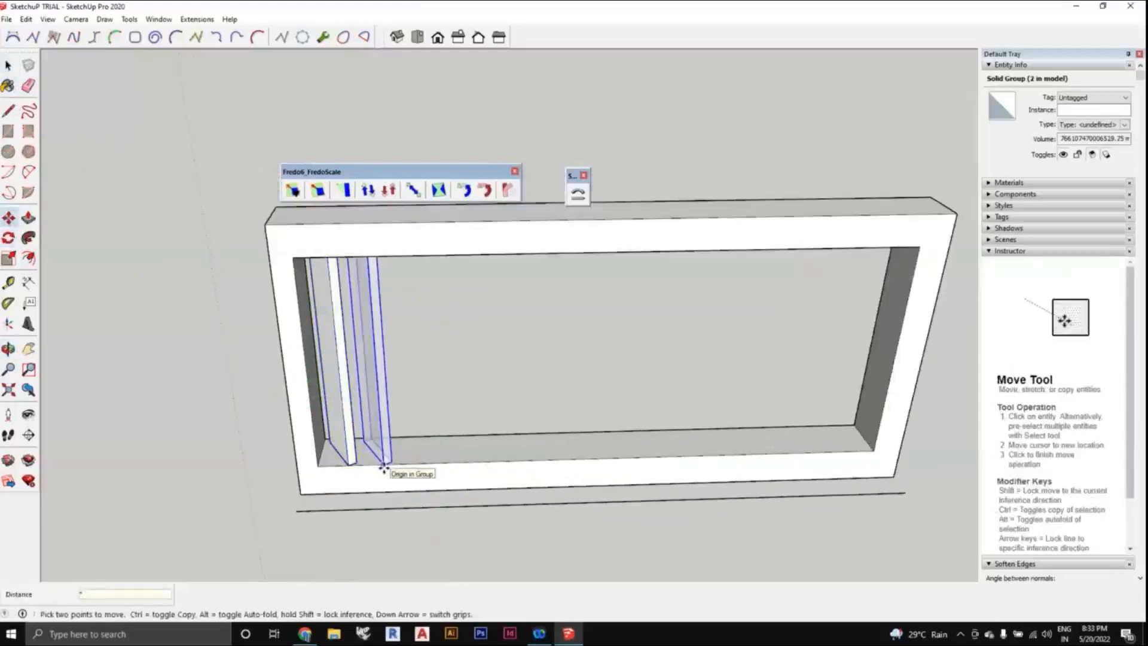
{"action": "key", "text": "Return"}
{"action": "scroll", "coordinate": [545, 436], "scroll_direction": "down", "scroll_amount": 3}
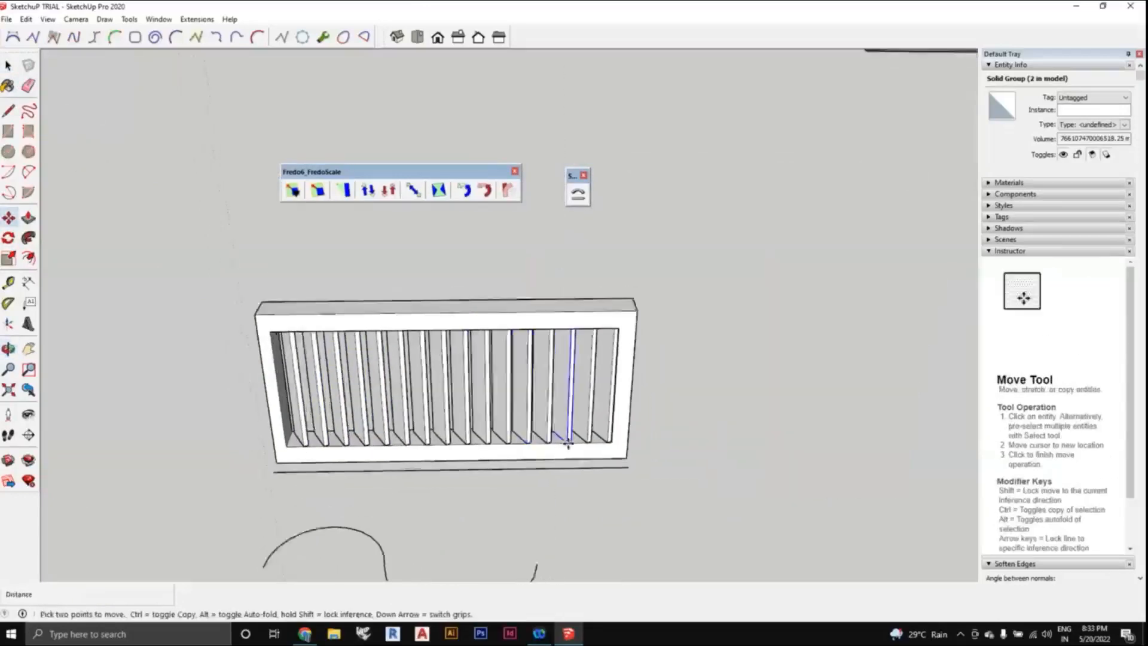
- Examine the slatted frame, its straight reference line and the S-curve from several angles
{"action": "scroll", "coordinate": [383, 449], "scroll_direction": "up", "scroll_amount": 1}
{"action": "middle_click_drag", "start_coordinate": [383, 449], "coordinate": [404, 412]}
{"action": "scroll", "coordinate": [612, 428], "scroll_direction": "down", "scroll_amount": 1}
{"action": "middle_click_drag", "start_coordinate": [457, 378], "coordinate": [443, 394]}
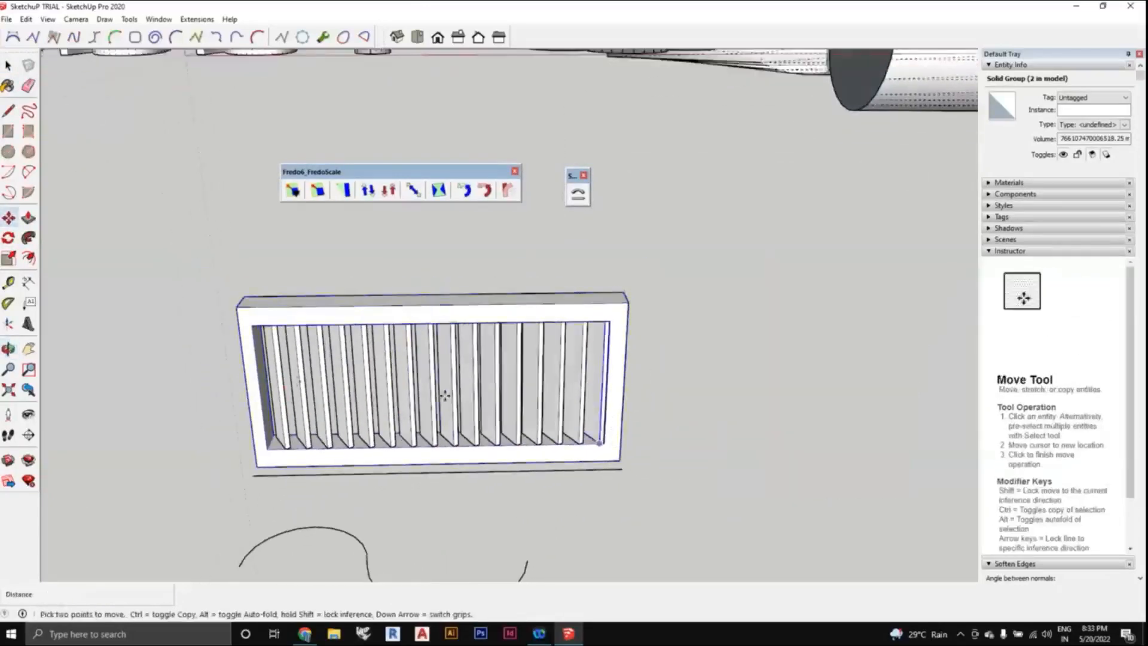
{"action": "scroll", "coordinate": [443, 394], "scroll_direction": "up", "scroll_amount": 1}
{"action": "middle_click_drag", "start_coordinate": [282, 408], "coordinate": [281, 470]}
{"action": "middle_click_drag", "start_coordinate": [365, 475], "coordinate": [461, 448]}
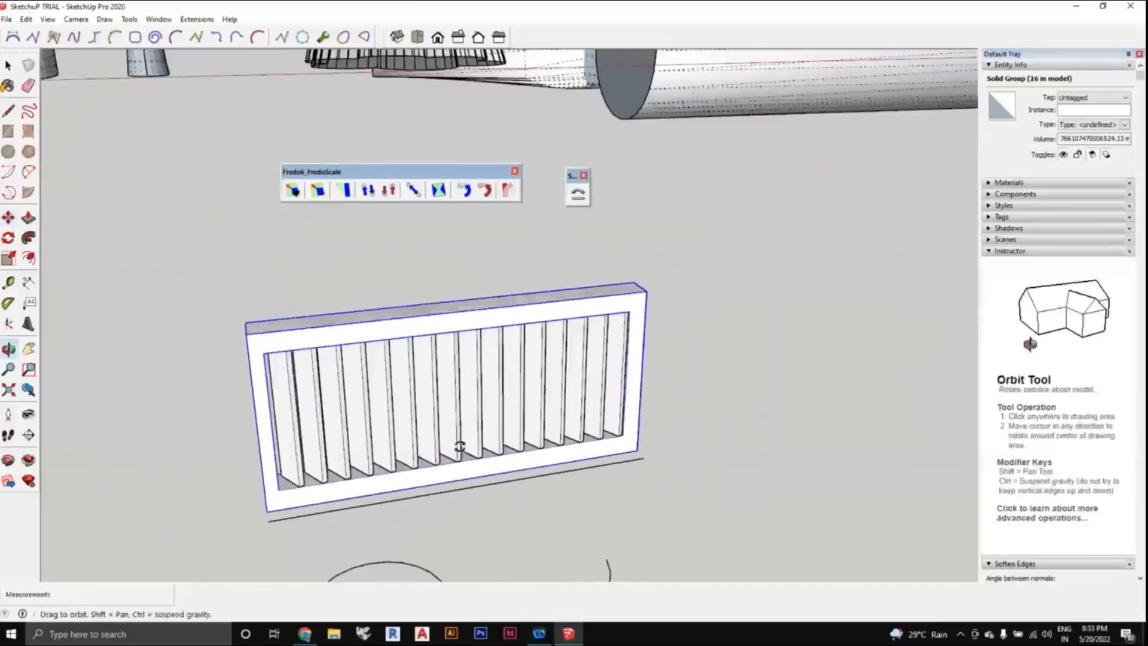
{"action": "middle_click_drag", "start_coordinate": [387, 455], "coordinate": [382, 412]}
{"action": "middle_click_drag", "start_coordinate": [670, 439], "coordinate": [589, 472]}
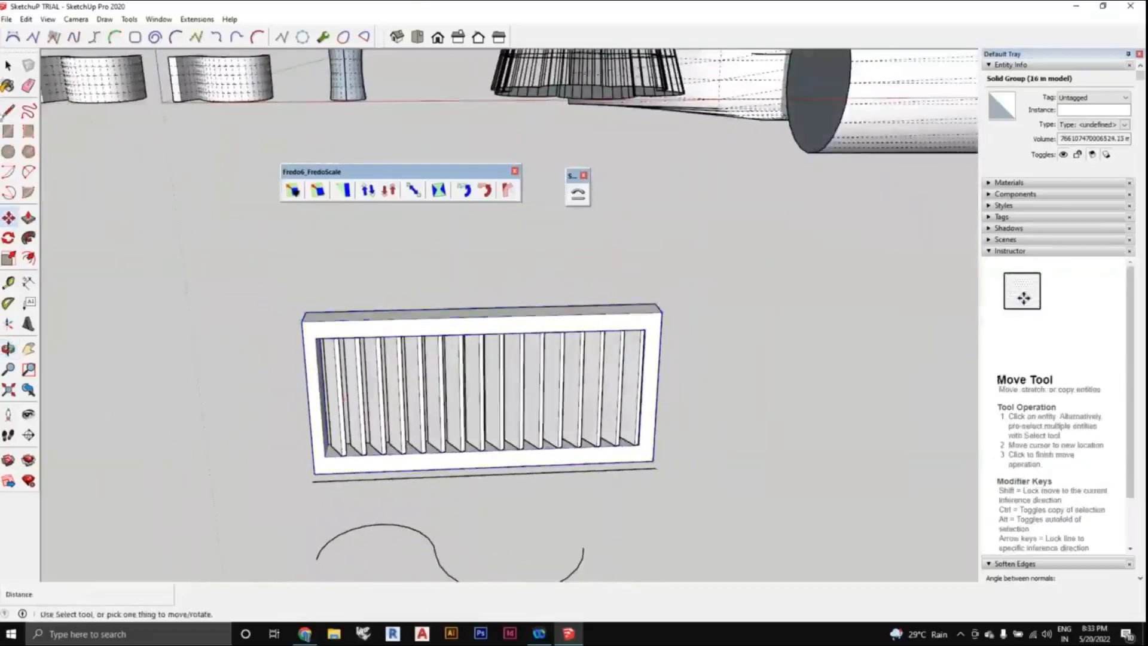
{"action": "left_click", "coordinate": [7, 67]}
{"action": "middle_click_drag", "start_coordinate": [367, 404], "coordinate": [496, 404]}
{"action": "scroll", "coordinate": [535, 338], "scroll_direction": "down", "scroll_amount": 1}
{"action": "middle_click_drag", "start_coordinate": [536, 339], "coordinate": [576, 381]}
{"action": "scroll", "coordinate": [538, 354], "scroll_direction": "up", "scroll_amount": 1}
{"action": "scroll", "coordinate": [525, 356], "scroll_direction": "down", "scroll_amount": 1}
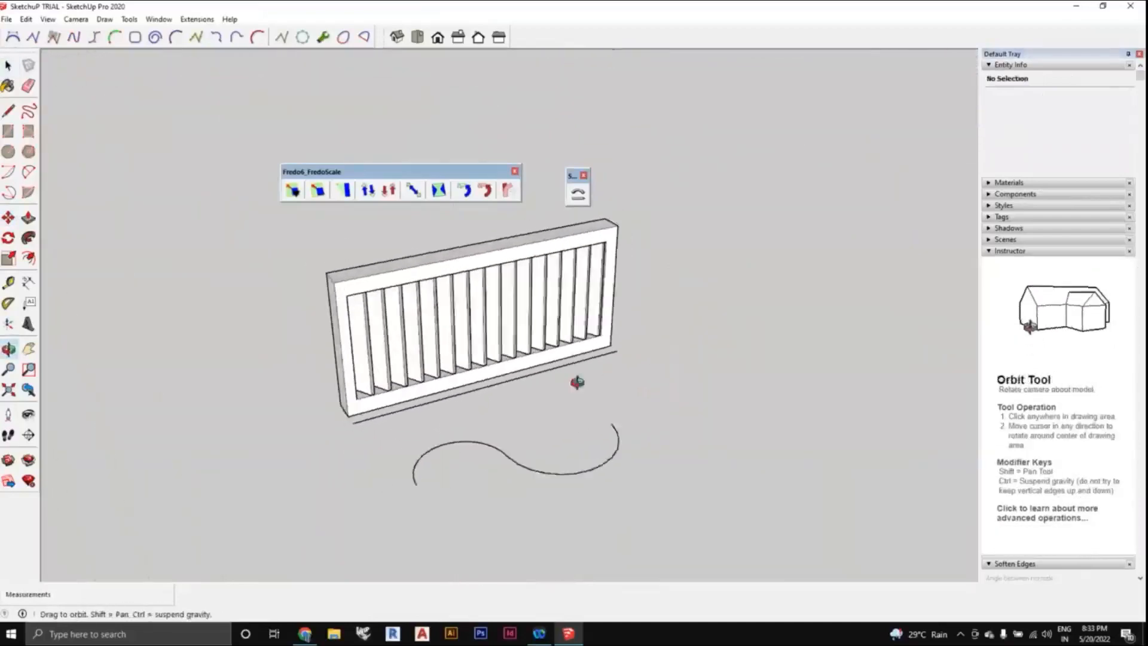
{"action": "scroll", "coordinate": [425, 454], "scroll_direction": "up", "scroll_amount": 2}
{"action": "middle_click_drag", "start_coordinate": [643, 461], "coordinate": [595, 374]}
{"action": "scroll", "coordinate": [665, 346], "scroll_direction": "down", "scroll_amount": 1}
{"action": "scroll", "coordinate": [671, 361], "scroll_direction": "up", "scroll_amount": 1}
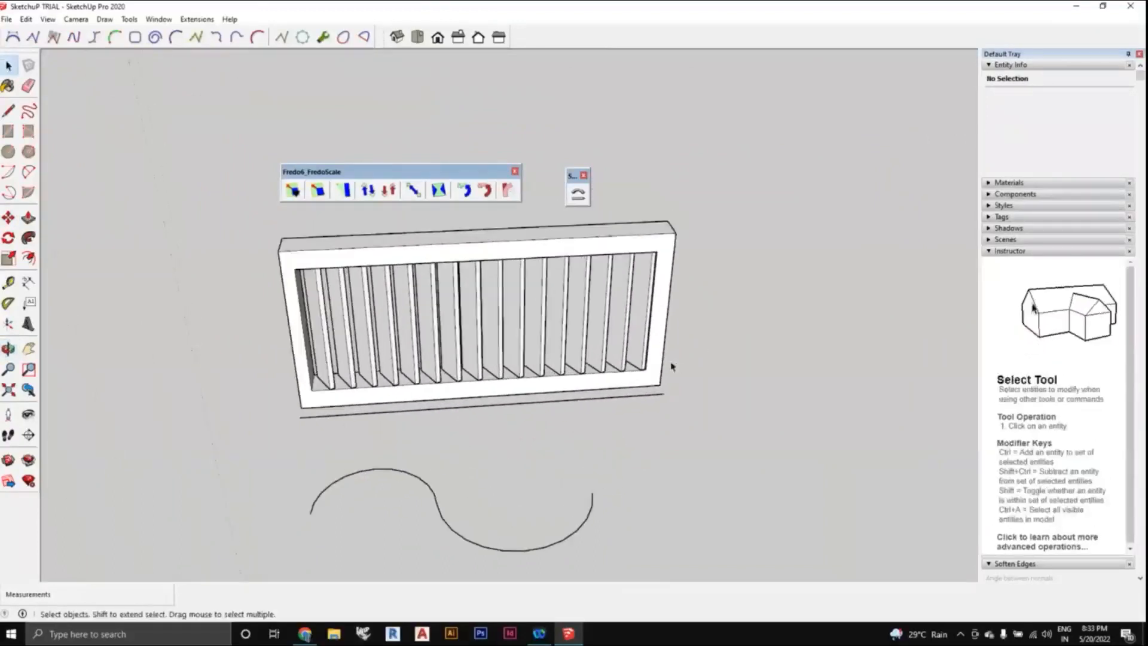
- Select the frame together with all its slats and make them one group
{"action": "left_click_drag", "start_coordinate": [515, 266], "coordinate": [392, 291]}
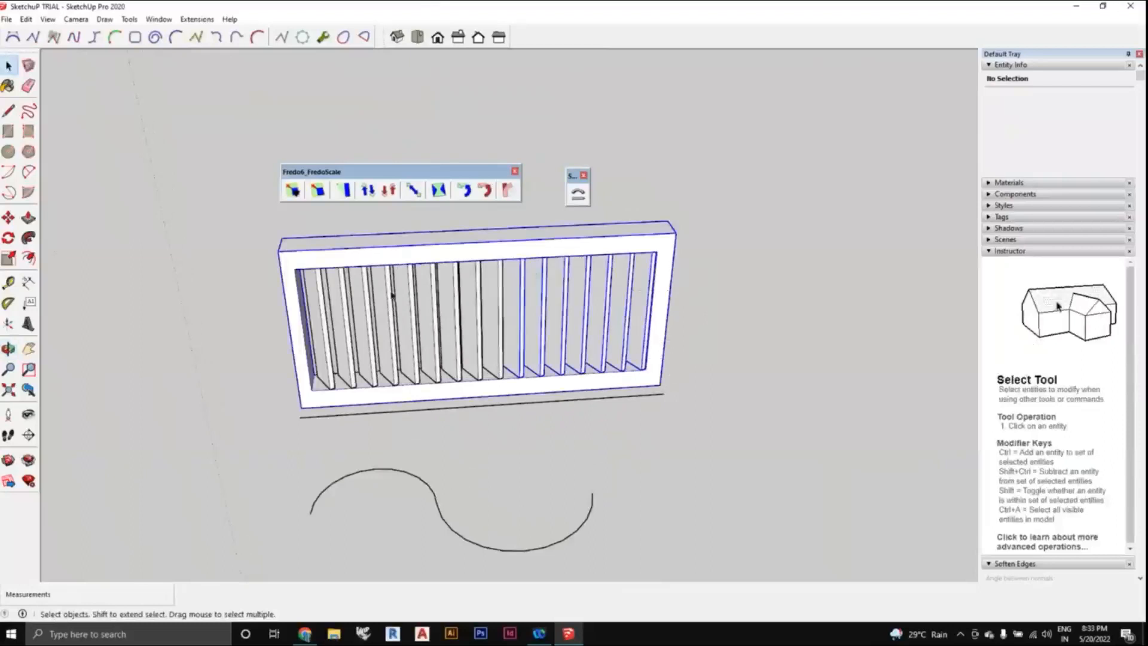
{"action": "right_click", "coordinate": [393, 292]}
{"action": "left_click_drag", "start_coordinate": [743, 333], "coordinate": [538, 282]}
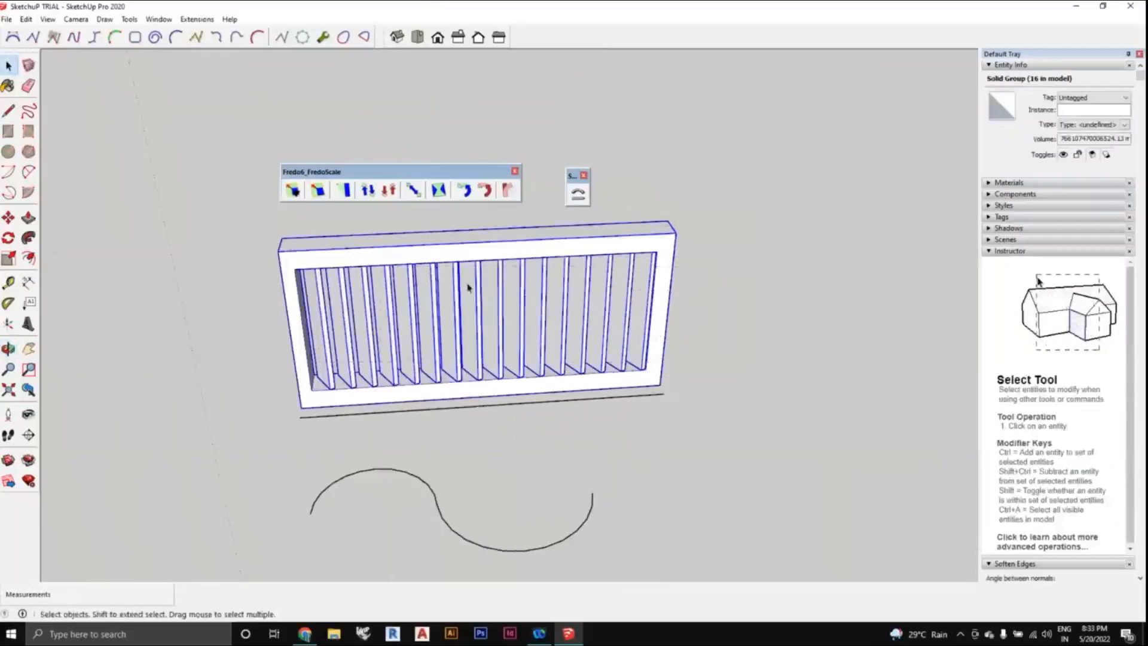
{"action": "right_click", "coordinate": [528, 296]}
{"action": "left_click", "coordinate": [600, 414]}
- Scale the slatted frame group along the green axis to about 0.29 to make it thinner, then deselect it
{"action": "scroll", "coordinate": [546, 382], "scroll_direction": "down", "scroll_amount": 1}
{"action": "middle_click_drag", "start_coordinate": [543, 376], "coordinate": [625, 345]}
{"action": "scroll", "coordinate": [463, 360], "scroll_direction": "up", "scroll_amount": 1}
{"action": "scroll", "coordinate": [499, 373], "scroll_direction": "down", "scroll_amount": 3}
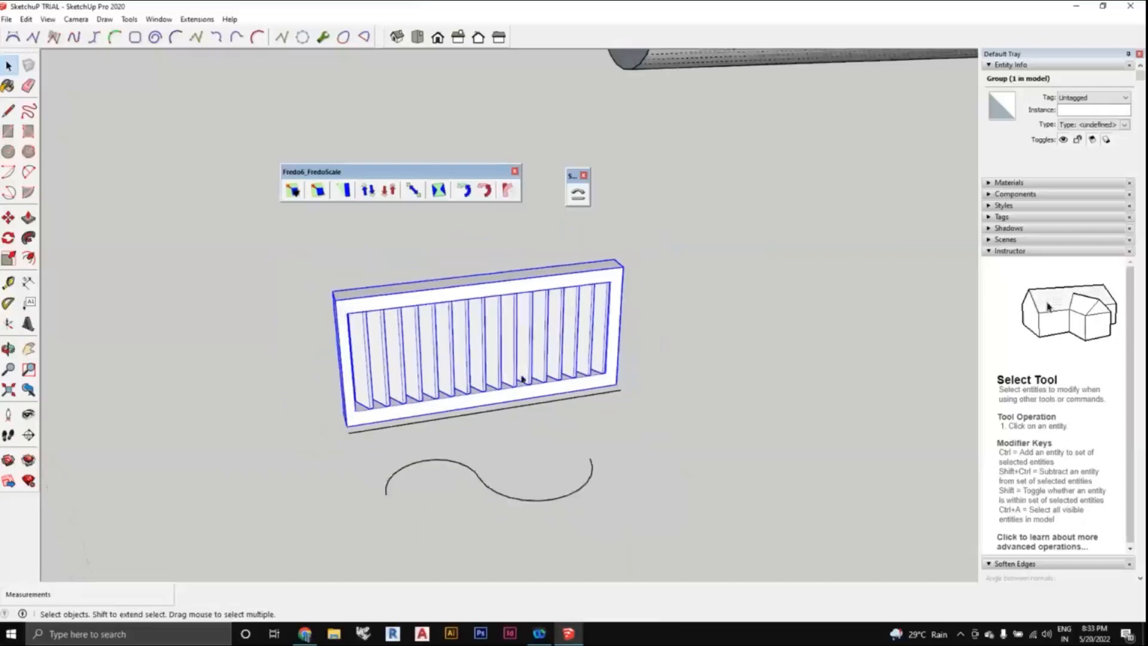
{"action": "middle_click_drag", "start_coordinate": [533, 366], "coordinate": [579, 214]}
{"action": "middle_click_drag", "start_coordinate": [479, 334], "coordinate": [619, 406]}
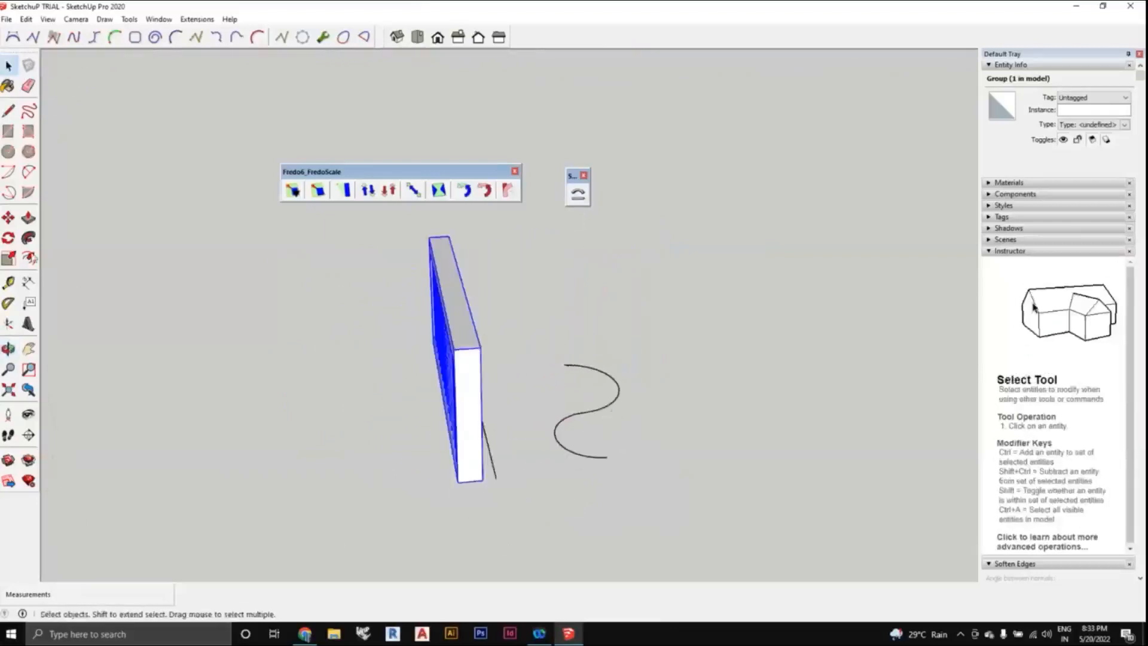
{"action": "left_click", "coordinate": [9, 258]}
{"action": "middle_click_drag", "start_coordinate": [473, 364], "coordinate": [446, 345]}
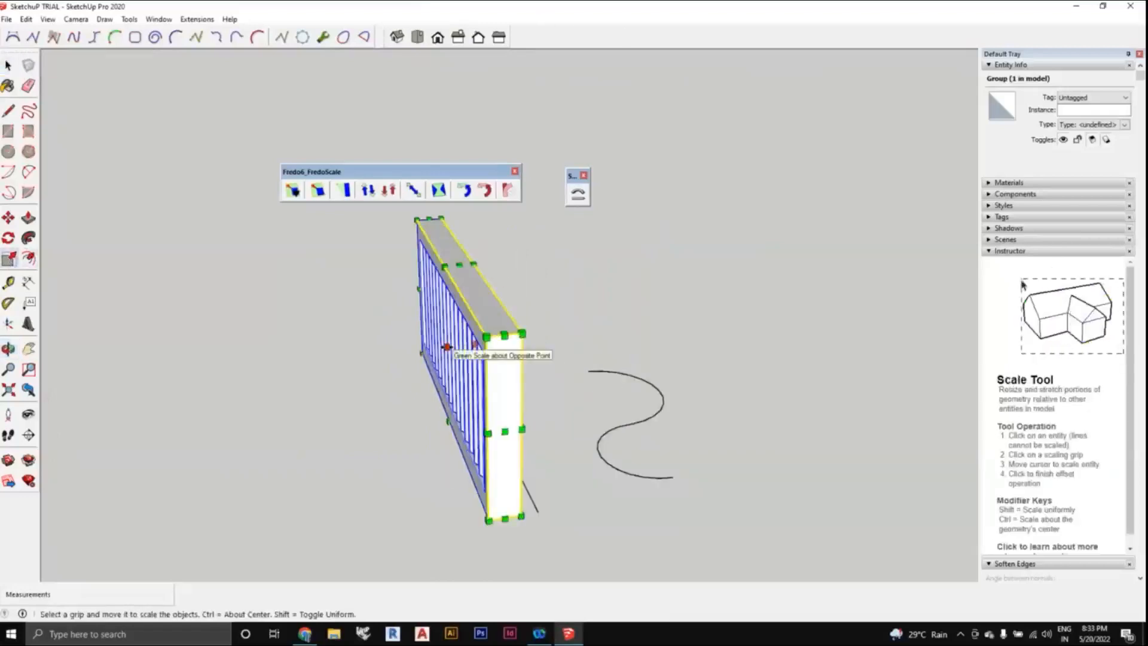
{"action": "left_click", "coordinate": [447, 347]}
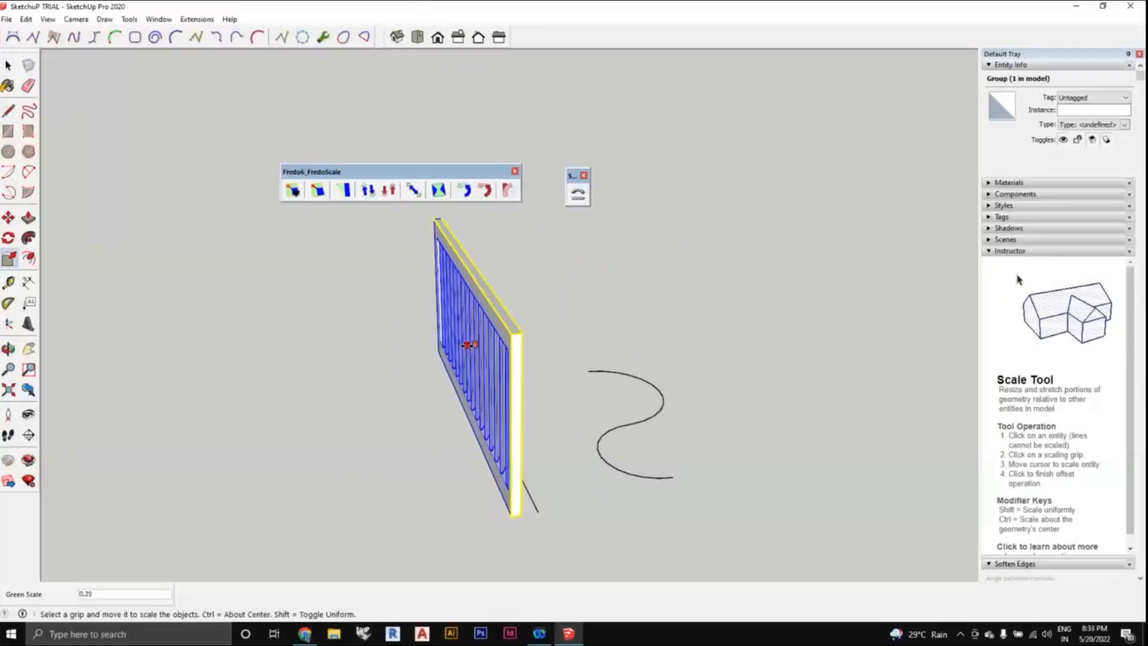
{"action": "left_click", "coordinate": [470, 344]}
{"action": "scroll", "coordinate": [605, 385], "scroll_direction": "down", "scroll_amount": 1}
{"action": "middle_click_drag", "start_coordinate": [723, 423], "coordinate": [569, 500]}
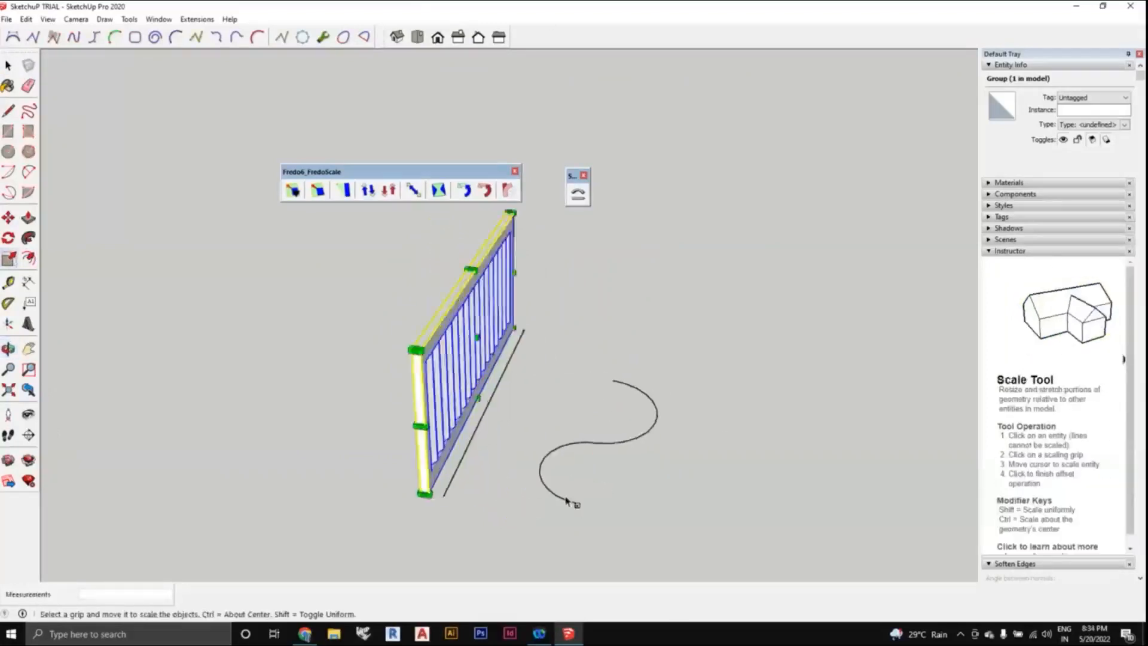
{"action": "middle_click_drag", "start_coordinate": [671, 441], "coordinate": [529, 457]}
{"action": "scroll", "coordinate": [544, 441], "scroll_direction": "down", "scroll_amount": 1}
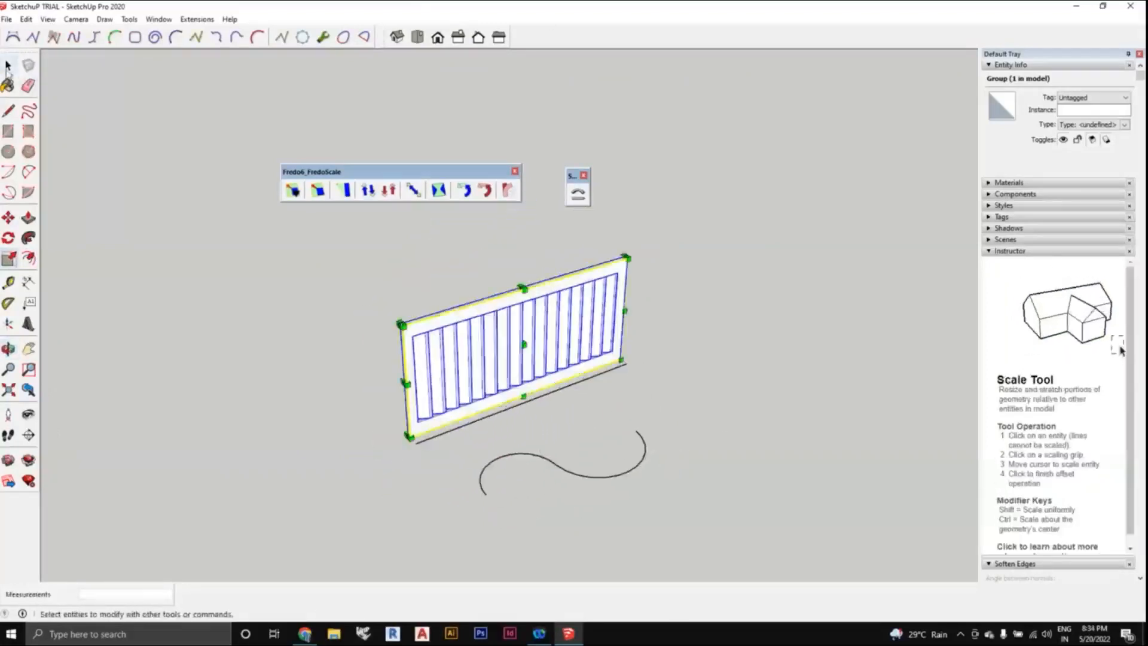
{"action": "left_click", "coordinate": [8, 66]}
{"action": "left_click", "coordinate": [629, 413]}
- Start Shape Bender on the slatted frame group and pick the straight line beneath it as the reference line
{"action": "middle_click_drag", "start_coordinate": [630, 413], "coordinate": [592, 411]}
{"action": "scroll", "coordinate": [526, 436], "scroll_direction": "down", "scroll_amount": 1}
{"action": "scroll", "coordinate": [518, 395], "scroll_direction": "up", "scroll_amount": 3}
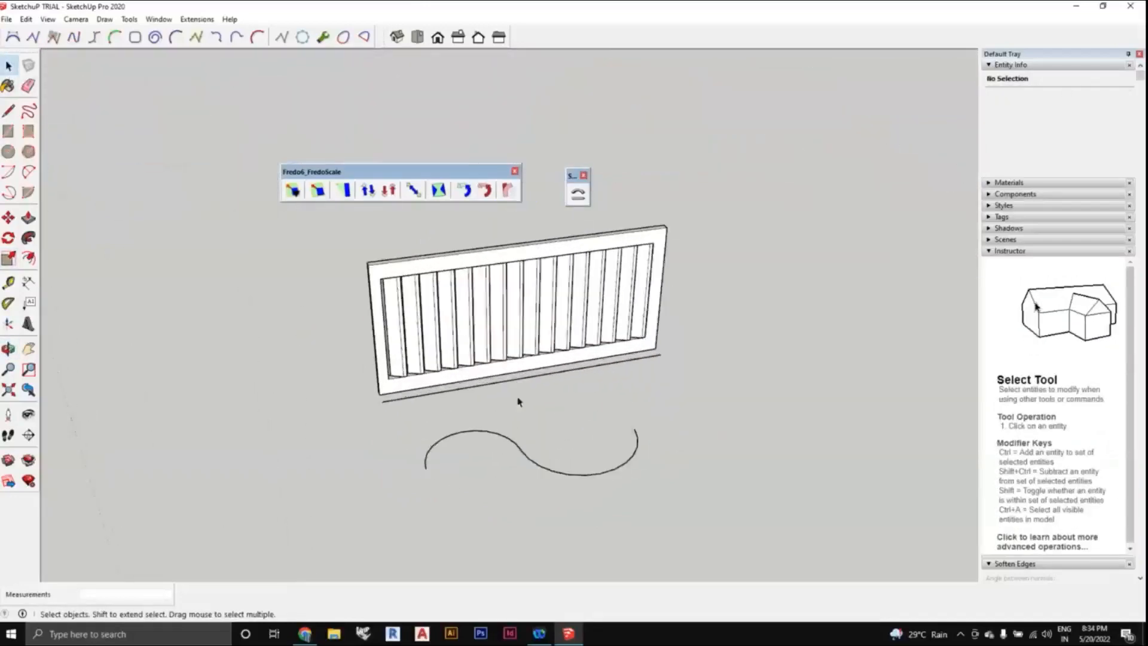
{"action": "middle_click_drag", "start_coordinate": [518, 400], "coordinate": [551, 404]}
{"action": "scroll", "coordinate": [538, 312], "scroll_direction": "up", "scroll_amount": 2}
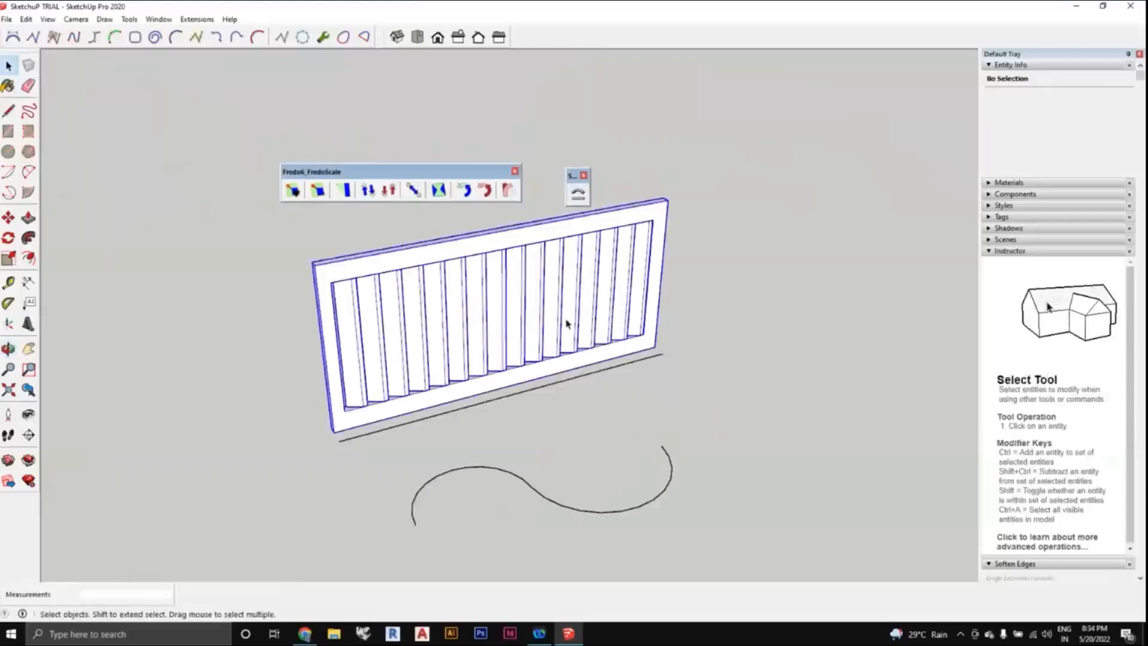
{"action": "scroll", "coordinate": [566, 323], "scroll_direction": "down", "scroll_amount": 2}
{"action": "middle_click_drag", "start_coordinate": [574, 328], "coordinate": [628, 345]}
{"action": "scroll", "coordinate": [569, 351], "scroll_direction": "down", "scroll_amount": 2}
{"action": "scroll", "coordinate": [542, 339], "scroll_direction": "up", "scroll_amount": 3}
{"action": "scroll", "coordinate": [545, 341], "scroll_direction": "down", "scroll_amount": 2}
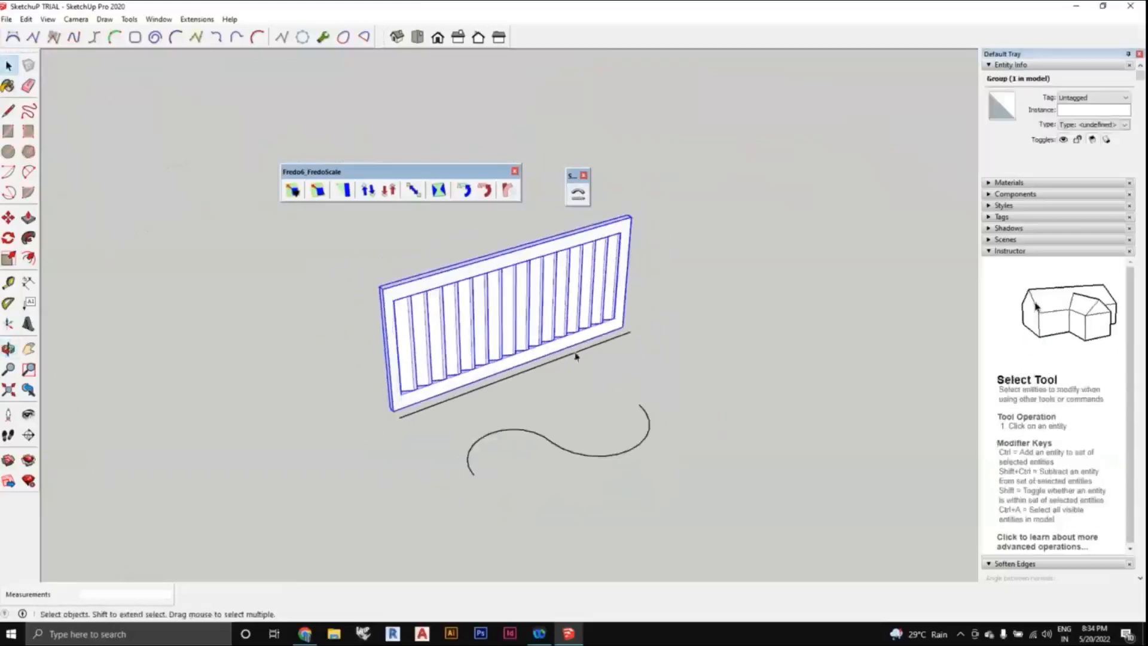
{"action": "middle_click_drag", "start_coordinate": [543, 363], "coordinate": [575, 366]}
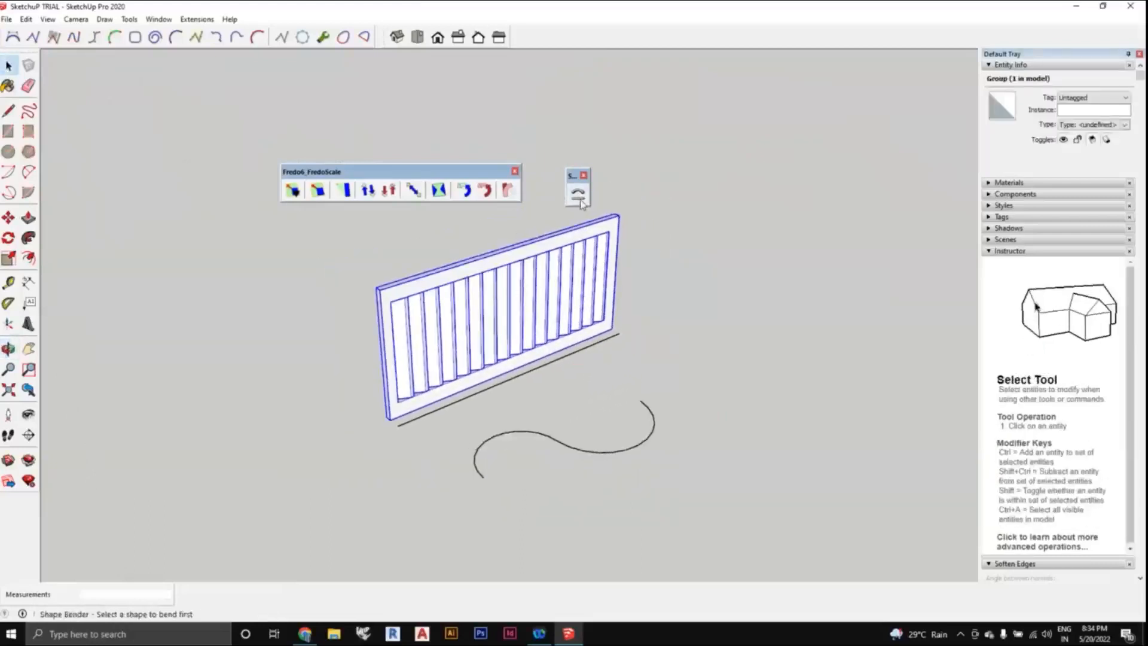
{"action": "left_click", "coordinate": [579, 197]}
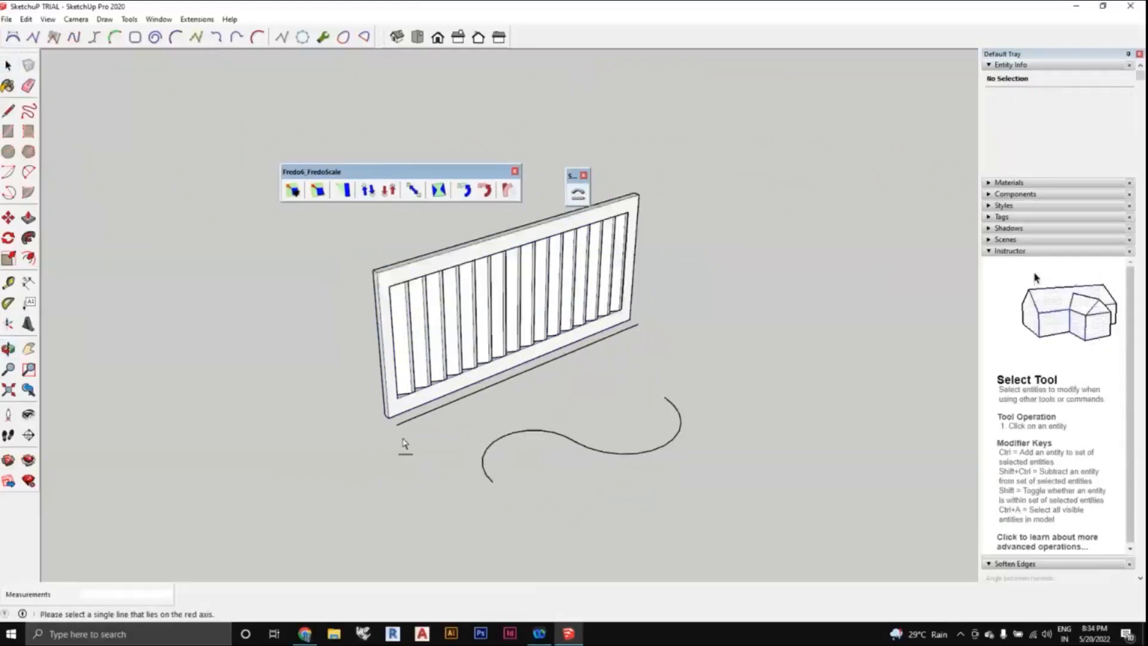
{"action": "mouse_move", "coordinate": [402, 440]}
{"action": "middle_mouse_down"}
{"action": "mouse_move", "coordinate": [431, 456]}
{"action": "mouse_move", "coordinate": [436, 449]}
{"action": "mouse_move", "coordinate": [412, 435]}
{"action": "middle_mouse_up"}
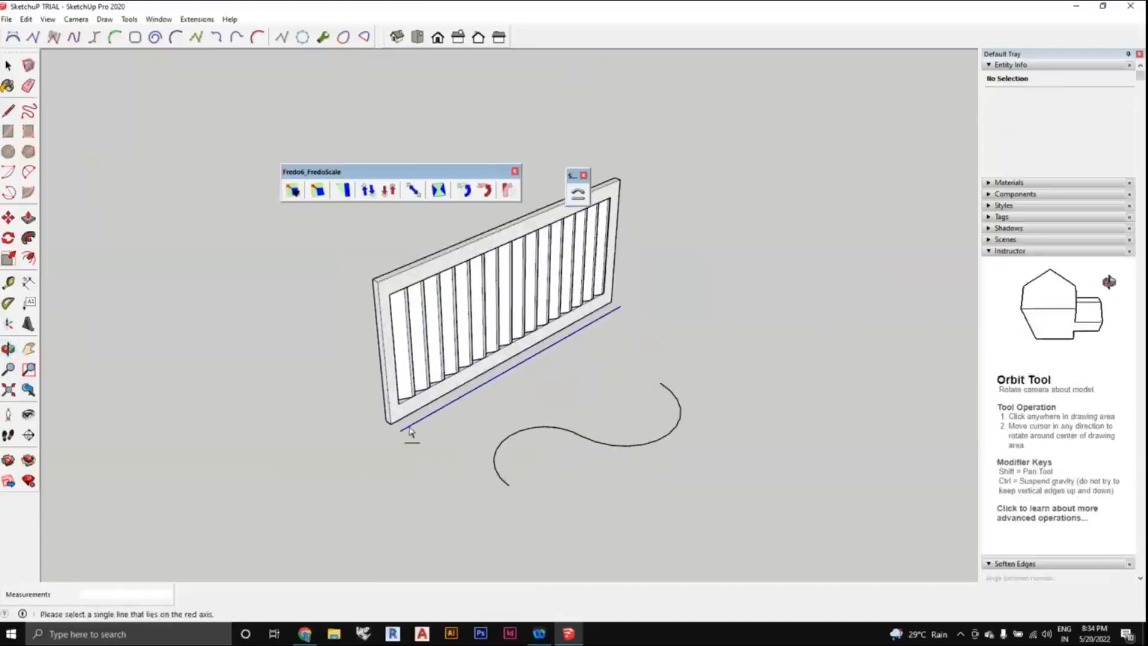
{"action": "middle_click_drag", "start_coordinate": [411, 439], "coordinate": [406, 425]}
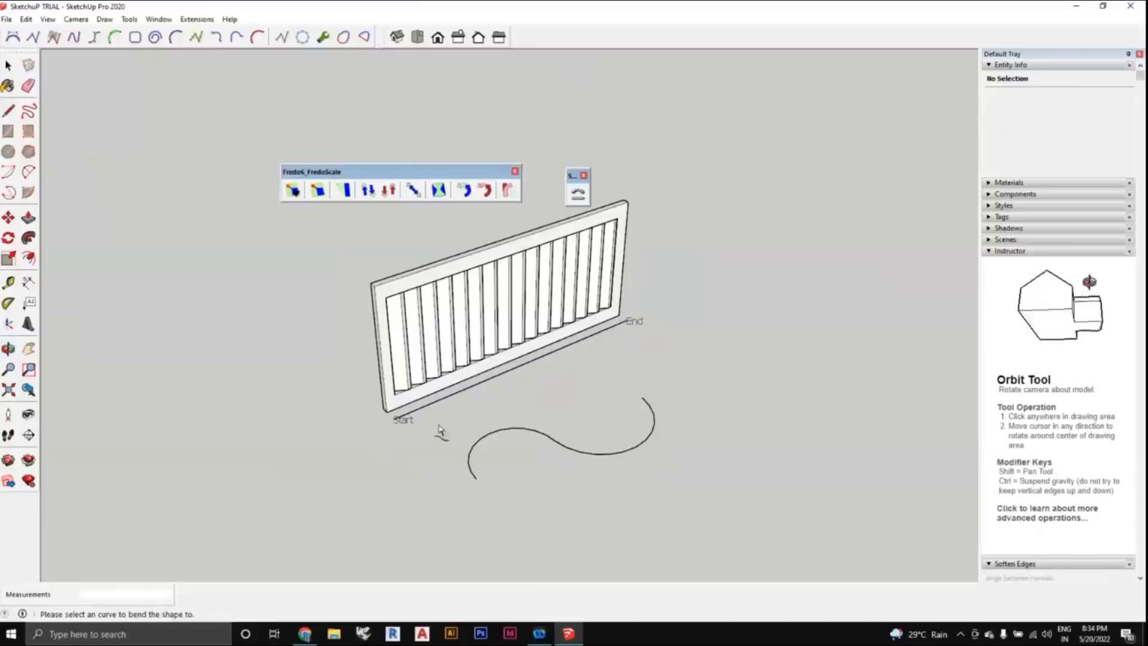
- Pick the S-curve as the bending path, check both curve directions and accept the bend with the start at the curve's near end
{"action": "middle_click_drag", "start_coordinate": [586, 389], "coordinate": [562, 448]}
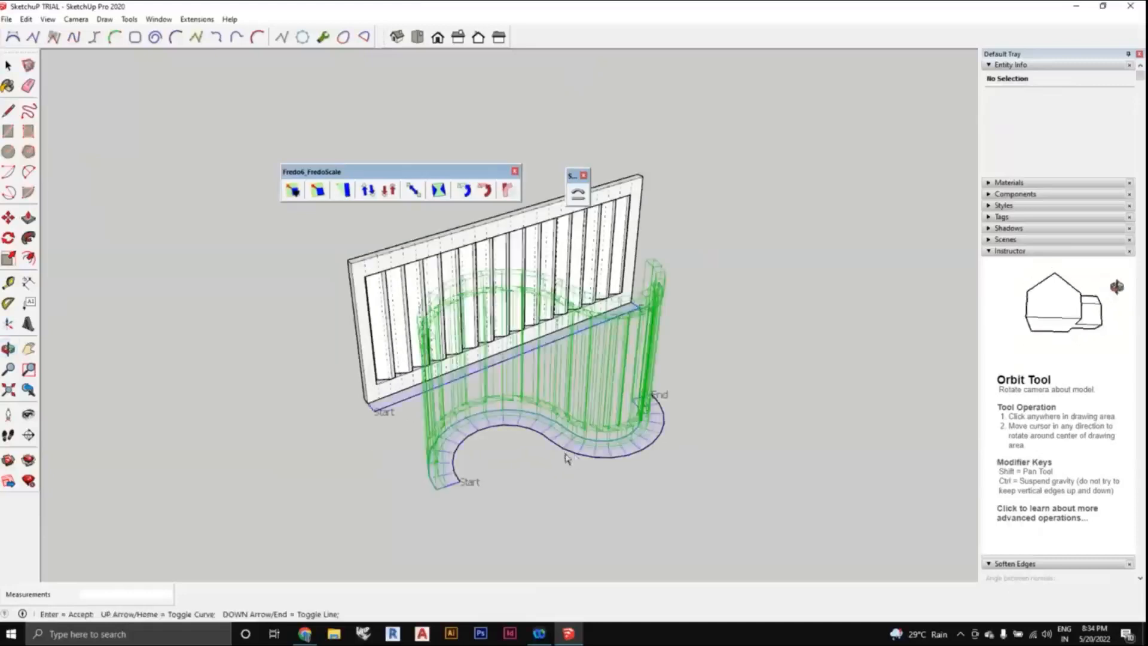
{"action": "mouse_move", "coordinate": [566, 457]}
{"action": "middle_mouse_down"}
{"action": "mouse_move", "coordinate": [595, 483]}
{"action": "mouse_move", "coordinate": [415, 451]}
{"action": "mouse_move", "coordinate": [428, 450]}
{"action": "mouse_move", "coordinate": [434, 424]}
{"action": "middle_mouse_up"}
{"action": "mouse_move", "coordinate": [461, 371]}
{"action": "middle_mouse_down"}
{"action": "mouse_move", "coordinate": [568, 454]}
{"action": "mouse_move", "coordinate": [597, 449]}
{"action": "mouse_move", "coordinate": [603, 461]}
{"action": "middle_mouse_up"}
{"action": "mouse_move", "coordinate": [519, 473]}
{"action": "middle_mouse_down"}
{"action": "mouse_move", "coordinate": [528, 480]}
{"action": "mouse_move", "coordinate": [635, 408]}
{"action": "mouse_move", "coordinate": [594, 441]}
{"action": "middle_mouse_up"}
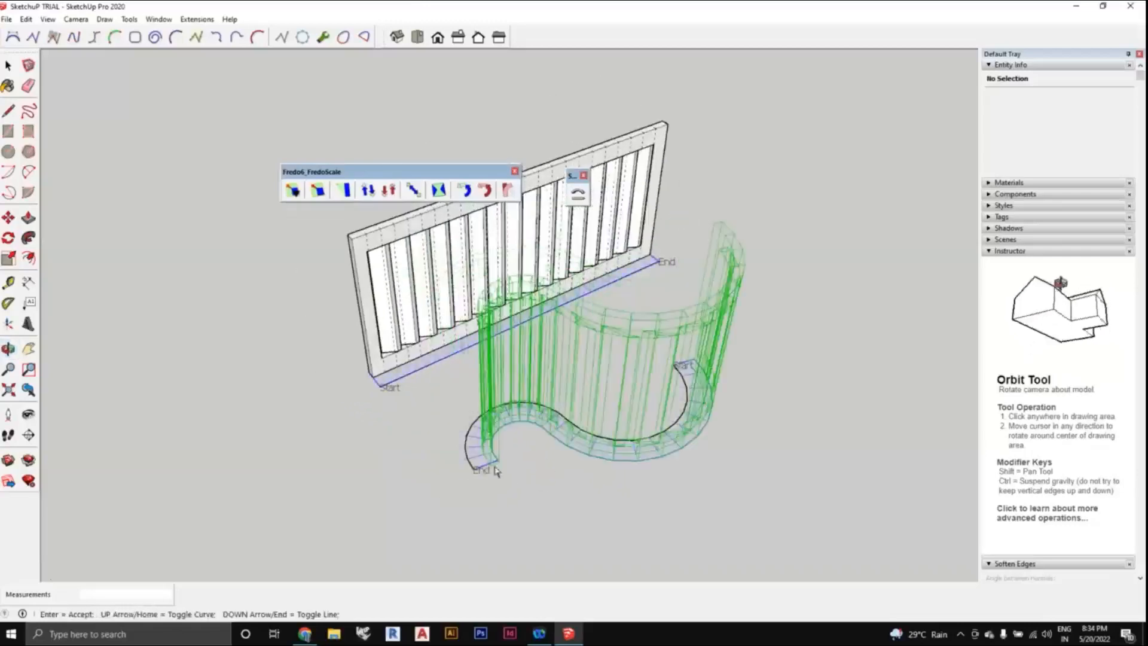
{"action": "middle_click_drag", "start_coordinate": [496, 471], "coordinate": [484, 473]}
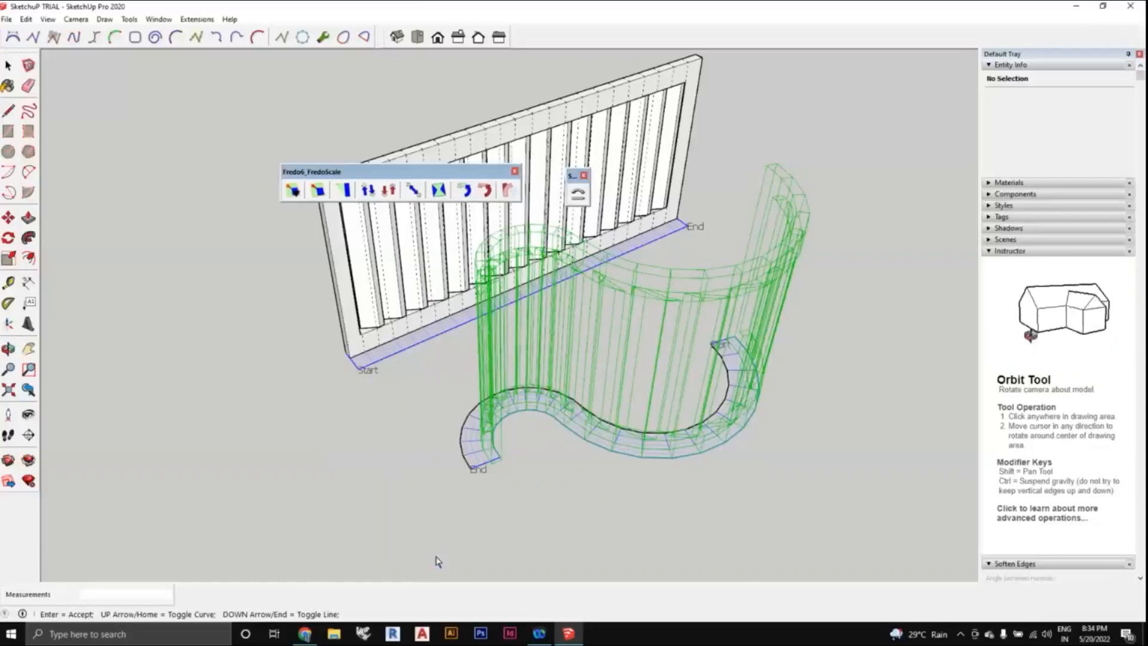
{"action": "key", "text": "Up"}
{"action": "middle_click_drag", "start_coordinate": [448, 430], "coordinate": [678, 405]}
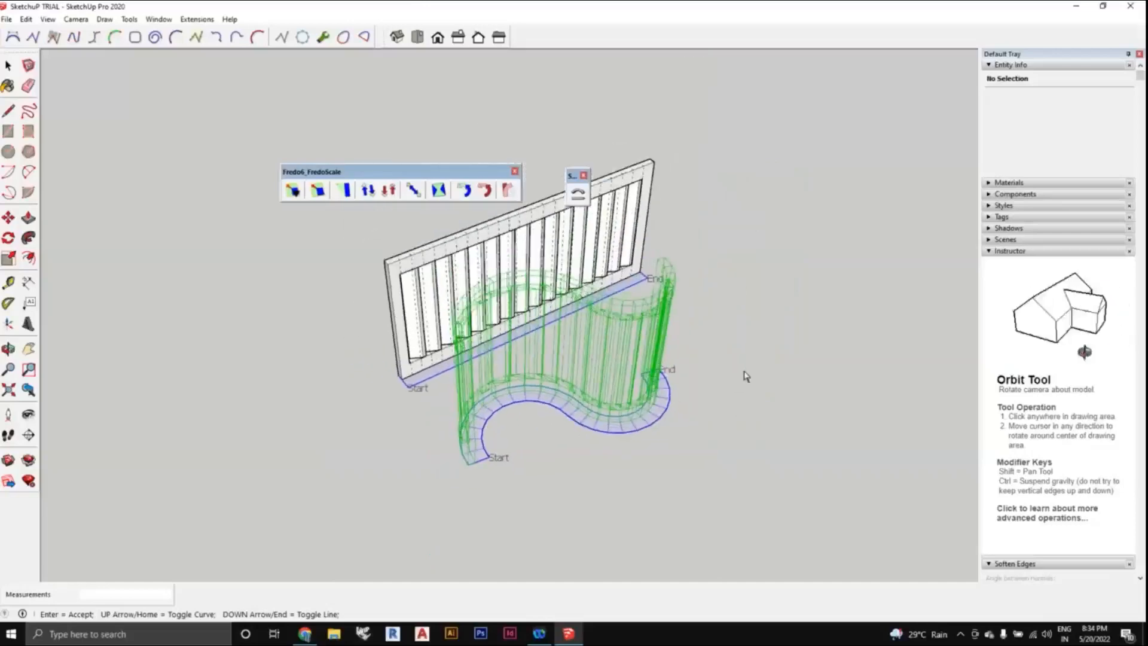
{"action": "key", "text": "Return"}
- Examine the bent slatted panel beside the original straight one from several angles and distances
{"action": "scroll", "coordinate": [682, 417], "scroll_direction": "up", "scroll_amount": 2}
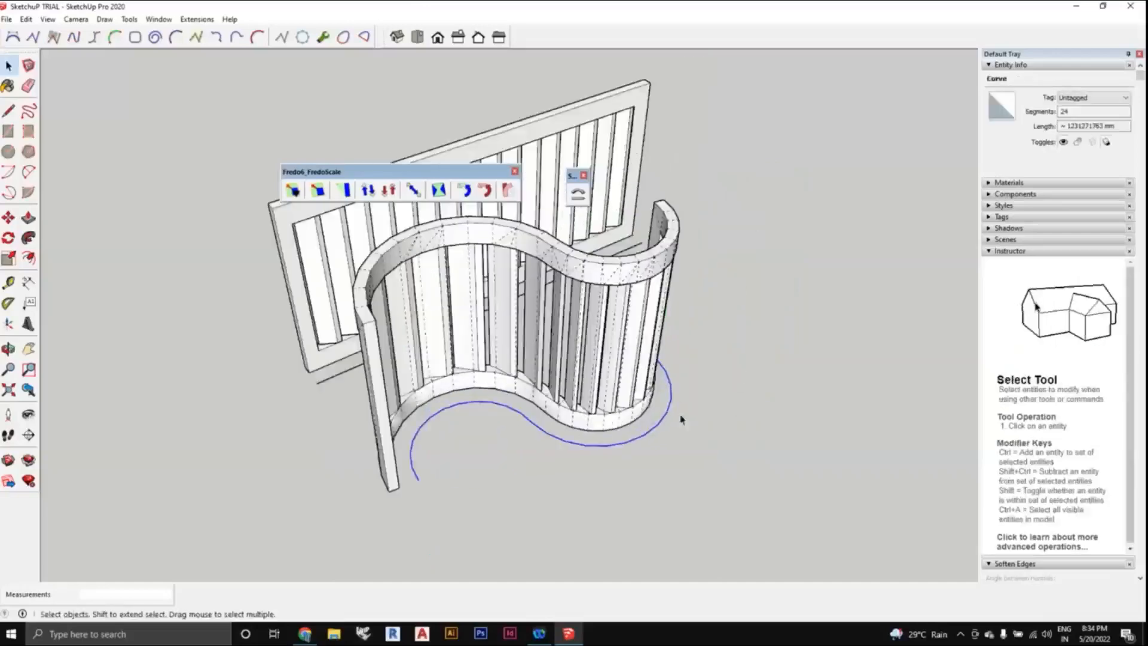
{"action": "middle_click_drag", "start_coordinate": [681, 418], "coordinate": [861, 353]}
{"action": "scroll", "coordinate": [592, 389], "scroll_direction": "down", "scroll_amount": 3}
{"action": "middle_click_drag", "start_coordinate": [591, 389], "coordinate": [604, 340]}
{"action": "scroll", "coordinate": [448, 358], "scroll_direction": "up", "scroll_amount": 1}
{"action": "scroll", "coordinate": [449, 363], "scroll_direction": "down", "scroll_amount": 1}
{"action": "scroll", "coordinate": [397, 354], "scroll_direction": "down", "scroll_amount": 1}
{"action": "scroll", "coordinate": [410, 363], "scroll_direction": "up", "scroll_amount": 2}
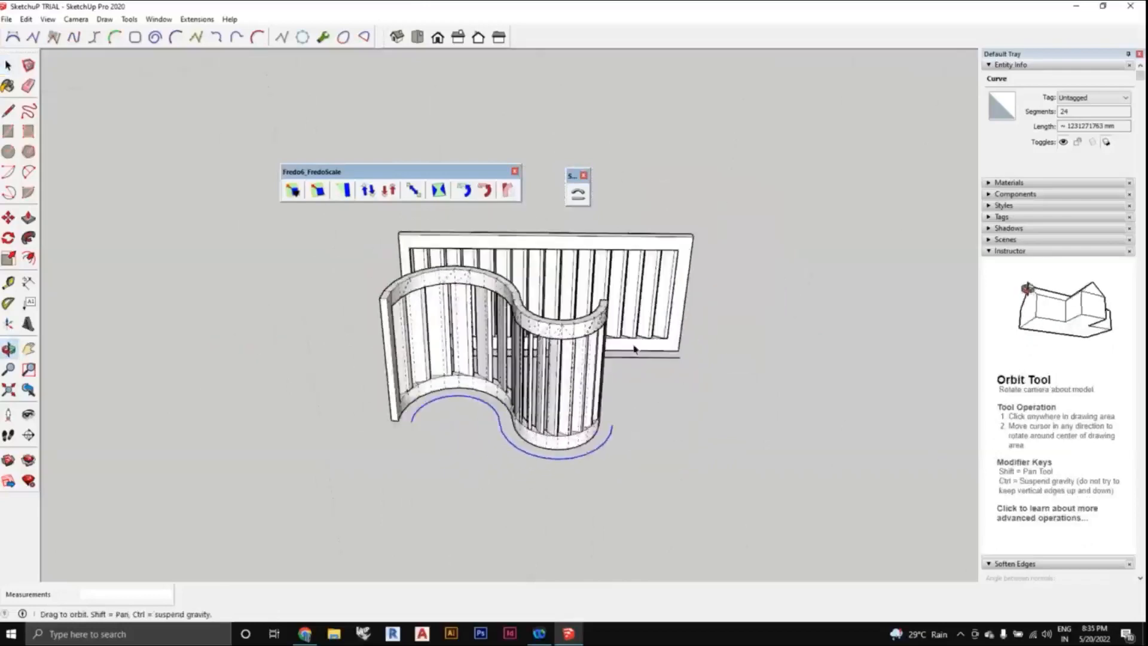
{"action": "scroll", "coordinate": [604, 341], "scroll_direction": "down", "scroll_amount": 1}
{"action": "scroll", "coordinate": [638, 418], "scroll_direction": "up", "scroll_amount": 2}
{"action": "scroll", "coordinate": [646, 407], "scroll_direction": "down", "scroll_amount": 3}
{"action": "middle_click_drag", "start_coordinate": [623, 417], "coordinate": [514, 437]}
{"action": "scroll", "coordinate": [519, 436], "scroll_direction": "down", "scroll_amount": 2}
{"action": "scroll", "coordinate": [609, 421], "scroll_direction": "down", "scroll_amount": 2}
{"action": "scroll", "coordinate": [464, 395], "scroll_direction": "up", "scroll_amount": 2}
{"action": "middle_click_drag", "start_coordinate": [609, 421], "coordinate": [443, 400], "text": "shift"}
{"action": "scroll", "coordinate": [515, 430], "scroll_direction": "down", "scroll_amount": 2}
{"action": "scroll", "coordinate": [469, 418], "scroll_direction": "up", "scroll_amount": 2}
{"action": "scroll", "coordinate": [457, 407], "scroll_direction": "down", "scroll_amount": 2}
{"action": "scroll", "coordinate": [473, 405], "scroll_direction": "up", "scroll_amount": 2}
{"action": "scroll", "coordinate": [471, 405], "scroll_direction": "up", "scroll_amount": 1}
{"action": "scroll", "coordinate": [445, 406], "scroll_direction": "down", "scroll_amount": 1}
{"action": "scroll", "coordinate": [445, 406], "scroll_direction": "up", "scroll_amount": 2}
{"action": "scroll", "coordinate": [445, 405], "scroll_direction": "down", "scroll_amount": 2}
{"action": "scroll", "coordinate": [445, 405], "scroll_direction": "down", "scroll_amount": 1}
{"action": "scroll", "coordinate": [422, 399], "scroll_direction": "up", "scroll_amount": 2}
{"action": "scroll", "coordinate": [422, 399], "scroll_direction": "down", "scroll_amount": 2}
{"action": "scroll", "coordinate": [443, 400], "scroll_direction": "up", "scroll_amount": 3}
{"action": "scroll", "coordinate": [443, 400], "scroll_direction": "down", "scroll_amount": 1}
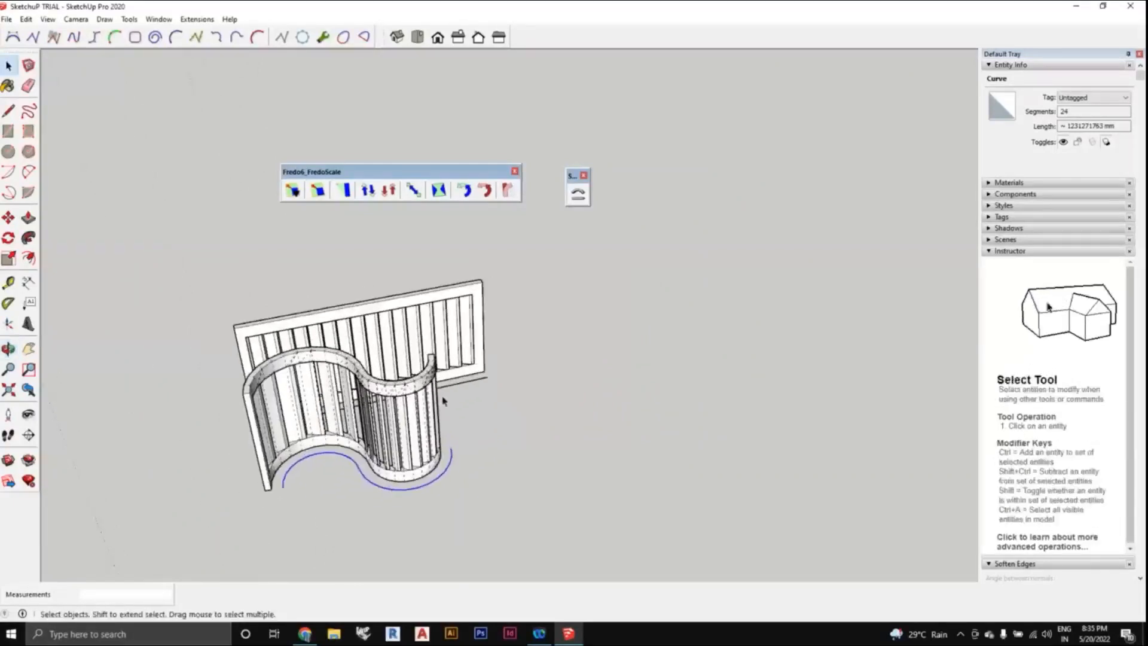
{"action": "scroll", "coordinate": [445, 398], "scroll_direction": "down", "scroll_amount": 2}
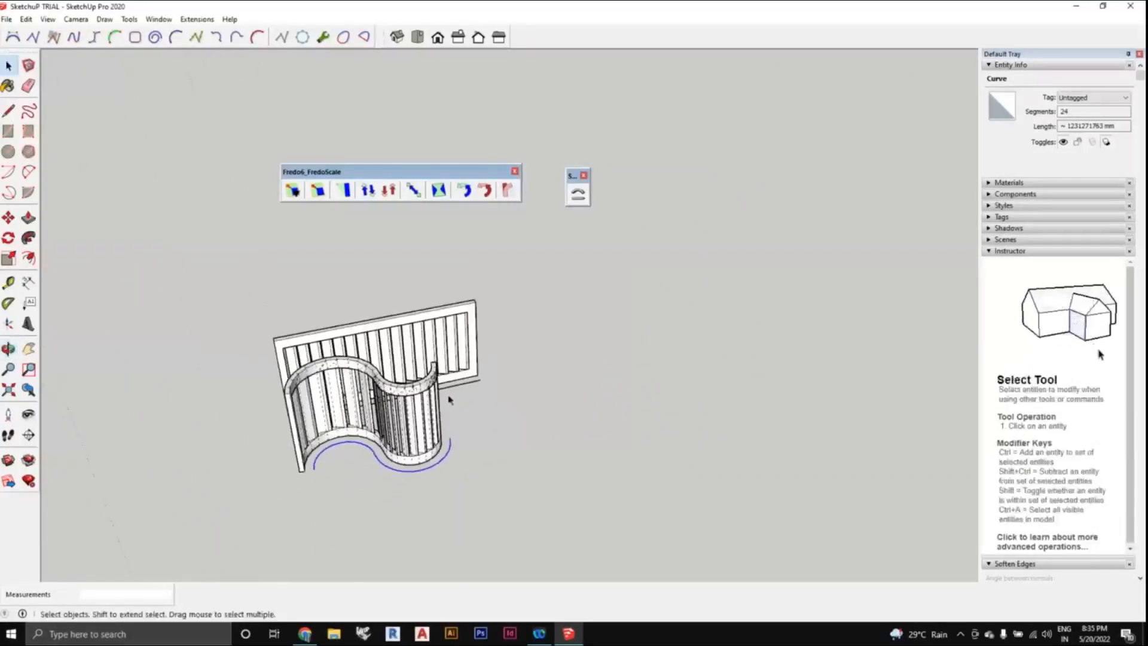
{"action": "middle_click_drag", "start_coordinate": [448, 397], "coordinate": [538, 365], "text": "shift"}
{"action": "scroll", "coordinate": [537, 365], "scroll_direction": "up", "scroll_amount": 2}
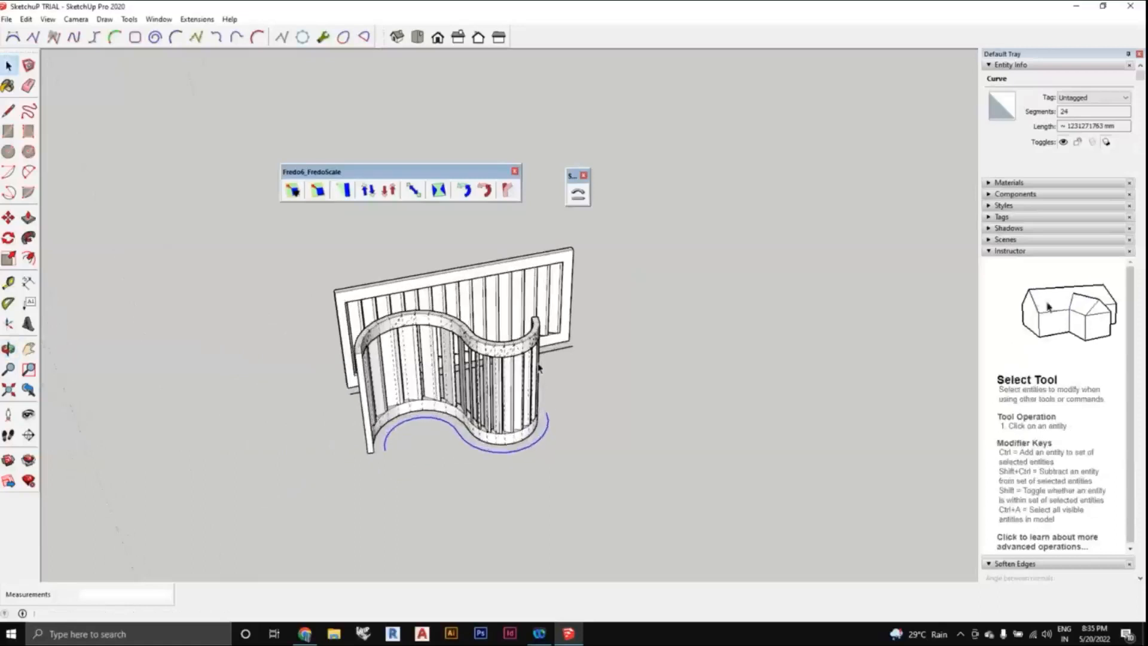
{"action": "scroll", "coordinate": [538, 367], "scroll_direction": "down", "scroll_amount": 2}
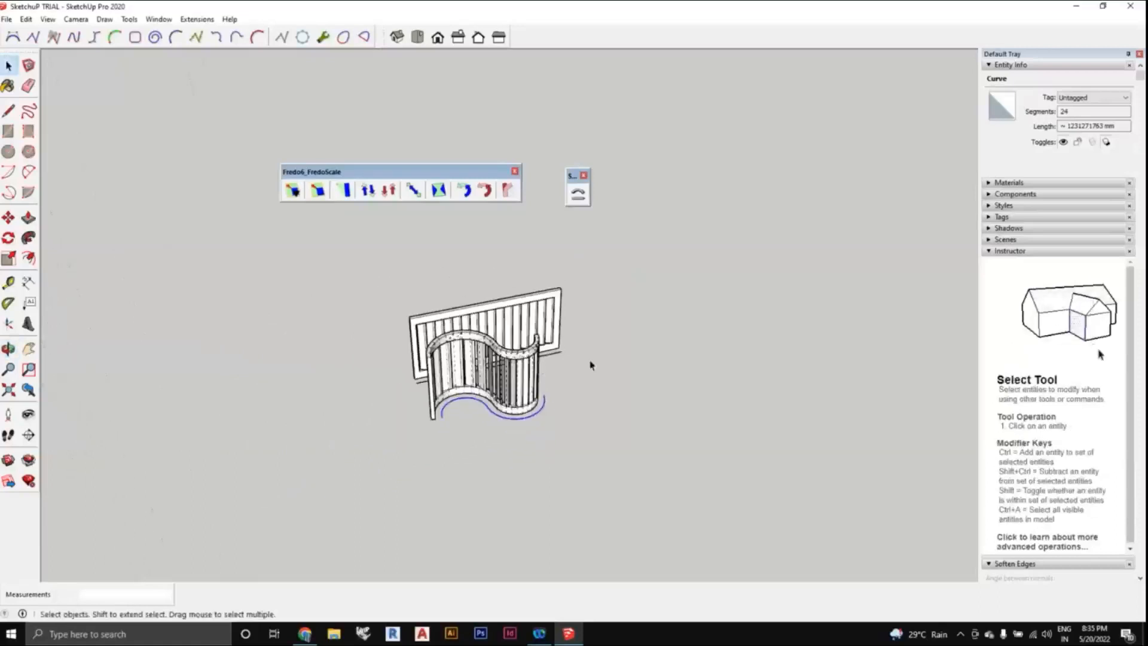
{"action": "middle_click_drag", "start_coordinate": [589, 364], "coordinate": [484, 392]}
{"action": "scroll", "coordinate": [486, 393], "scroll_direction": "up", "scroll_amount": 1}
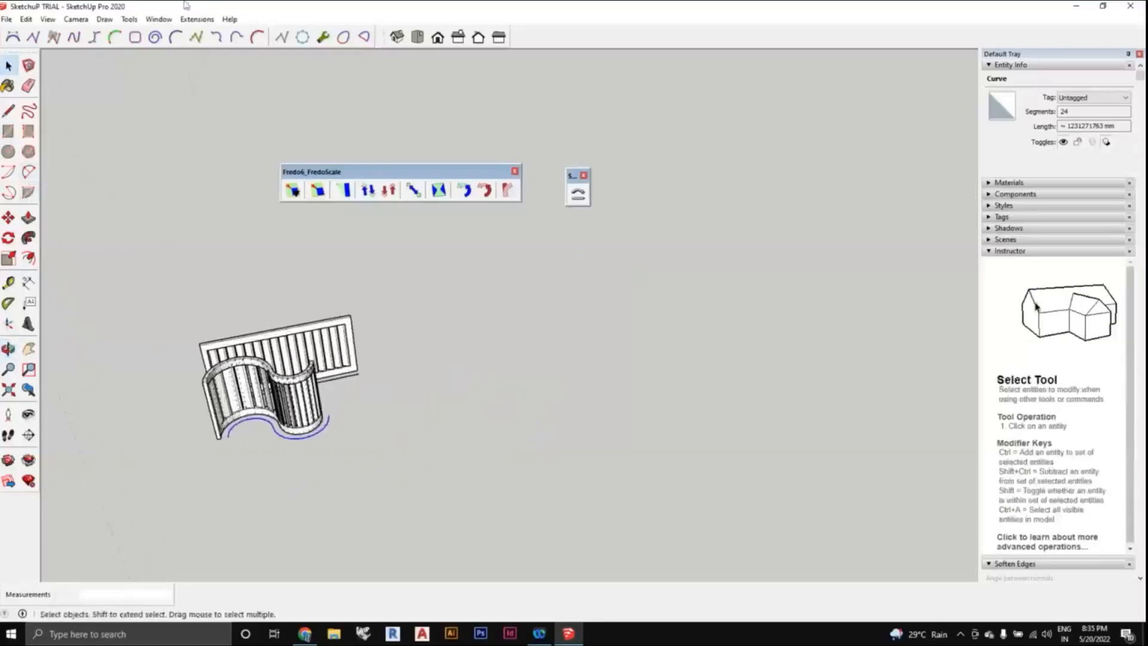
{"action": "left_click", "coordinate": [256, 40]}
{"action": "scroll", "coordinate": [540, 379], "scroll_direction": "down", "scroll_amount": 3}
{"action": "middle_click_drag", "start_coordinate": [540, 379], "coordinate": [529, 340]}
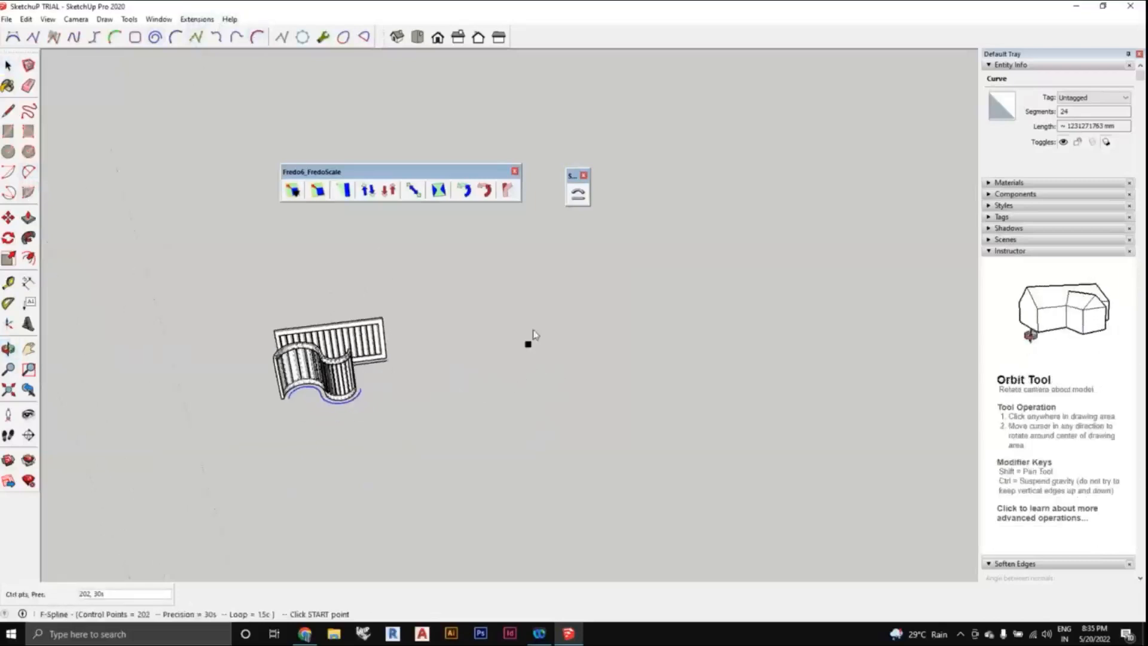
{"action": "scroll", "coordinate": [529, 338], "scroll_direction": "up", "scroll_amount": 3}
{"action": "left_click", "coordinate": [490, 314]}
{"action": "left_click", "coordinate": [744, 238]}
{"action": "left_click", "coordinate": [697, 419]}
{"action": "left_click", "coordinate": [831, 273]}
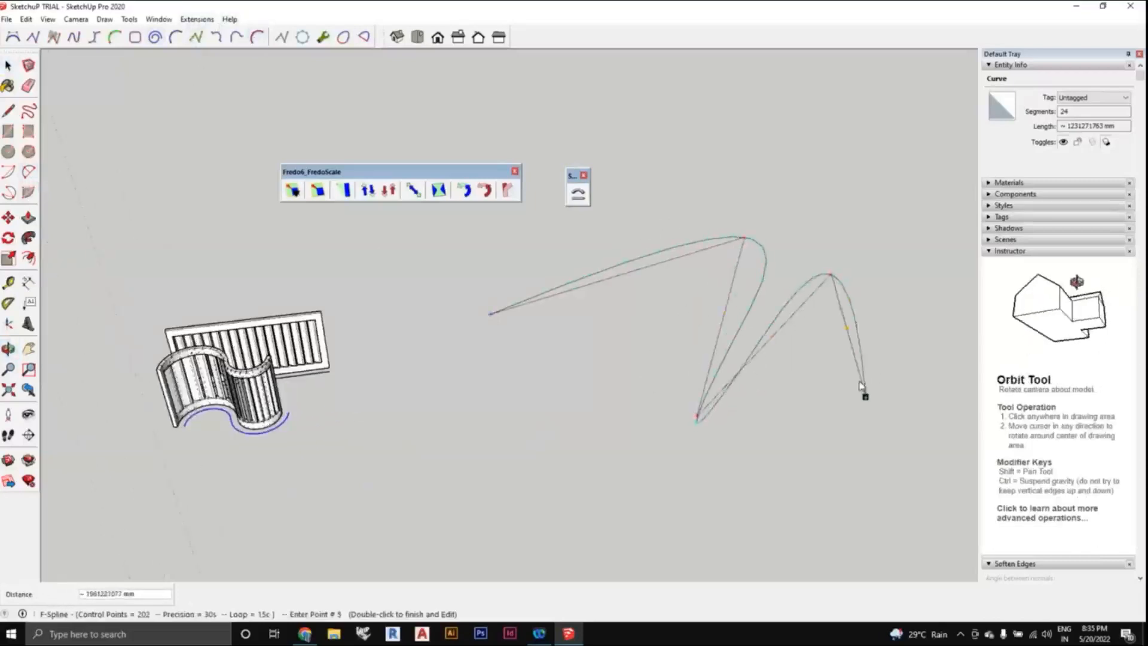
{"action": "key", "text": "ctrl+z"}
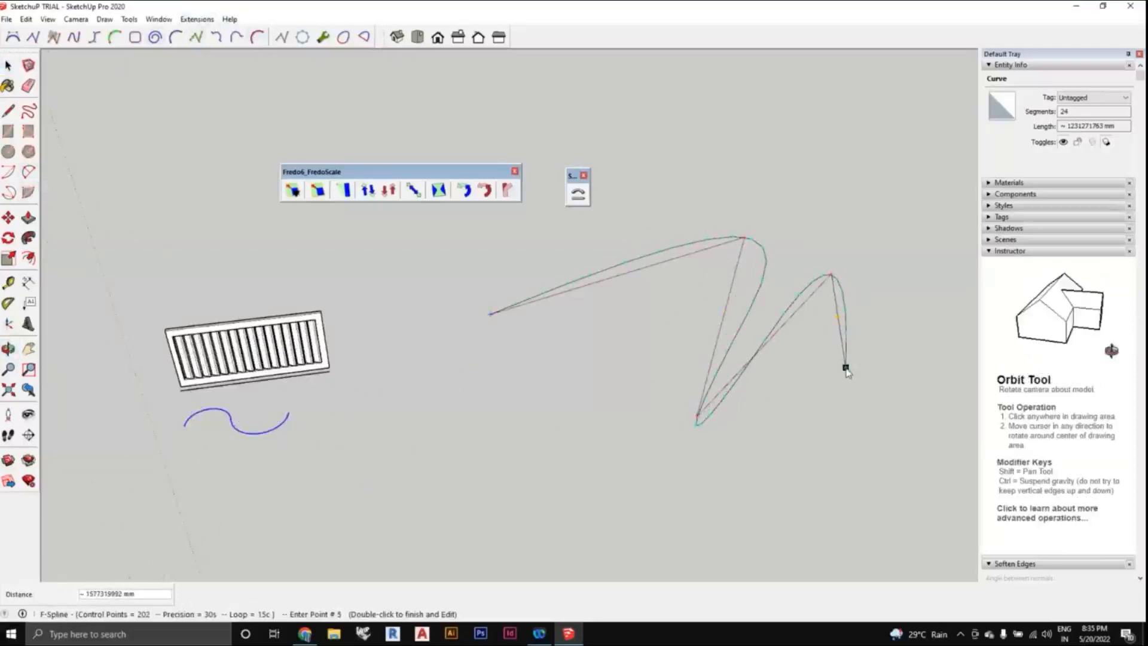
{"action": "key", "text": "ctrl+y"}
{"action": "key", "text": "Escape"}
{"action": "key", "text": "Escape"}
{"action": "key", "text": "Escape"}
- Draw an open, winding F-Spline curve through about nine points beside the slatted panels and finish it
{"action": "scroll", "coordinate": [546, 331], "scroll_direction": "up", "scroll_amount": 1}
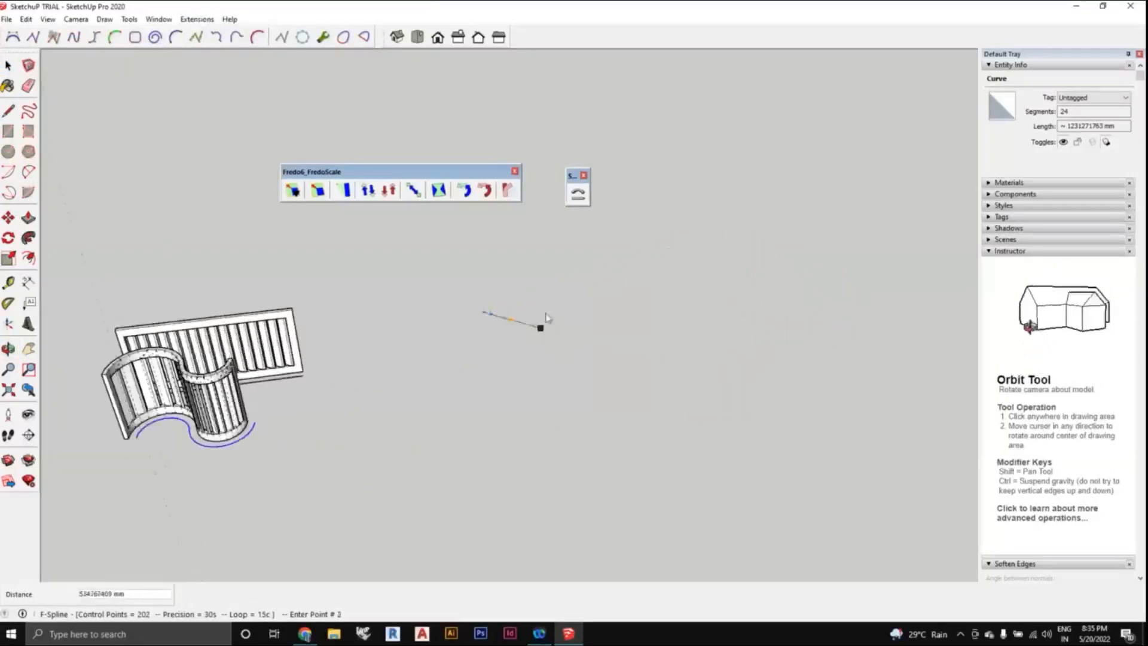
{"action": "left_click", "coordinate": [612, 320]}
{"action": "left_click", "coordinate": [723, 346]}
{"action": "left_click", "coordinate": [840, 381]}
{"action": "left_click", "coordinate": [692, 449]}
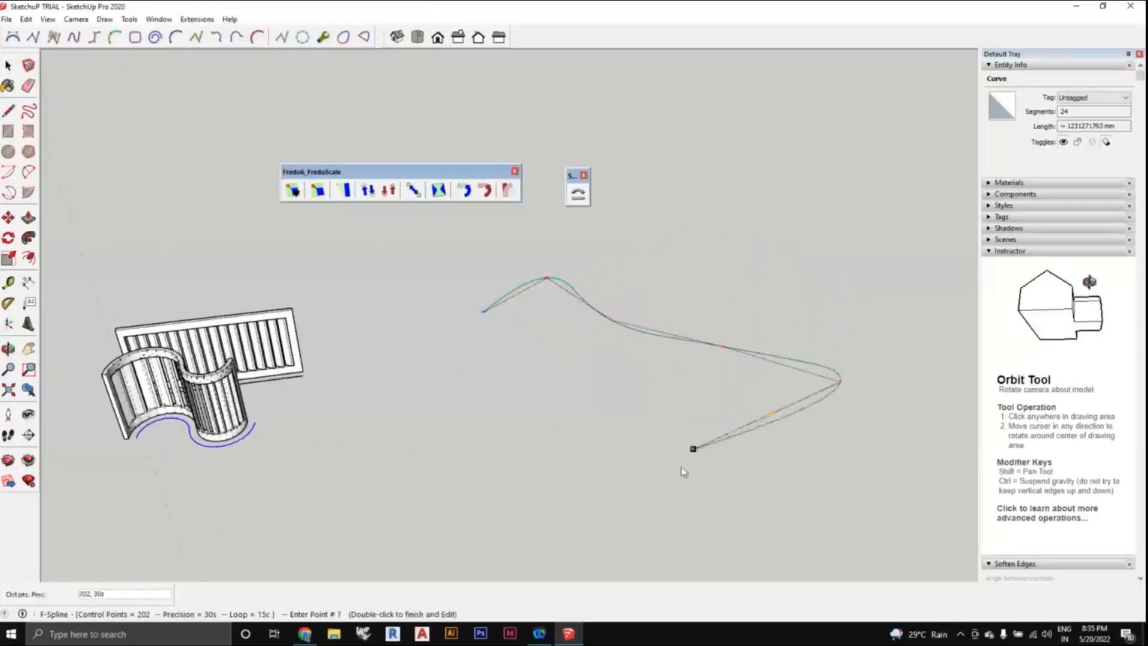
{"action": "left_click", "coordinate": [573, 490]}
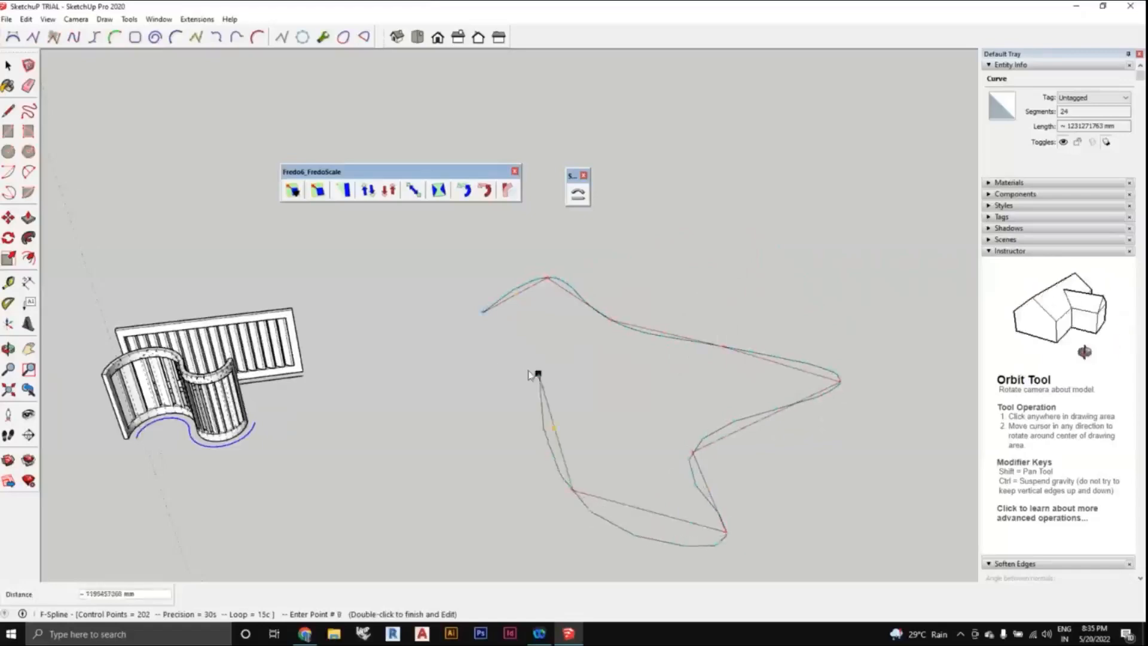
{"action": "left_click", "coordinate": [529, 370]}
{"action": "double_click", "coordinate": [427, 420]}
{"action": "scroll", "coordinate": [574, 402], "scroll_direction": "down", "scroll_amount": 3}
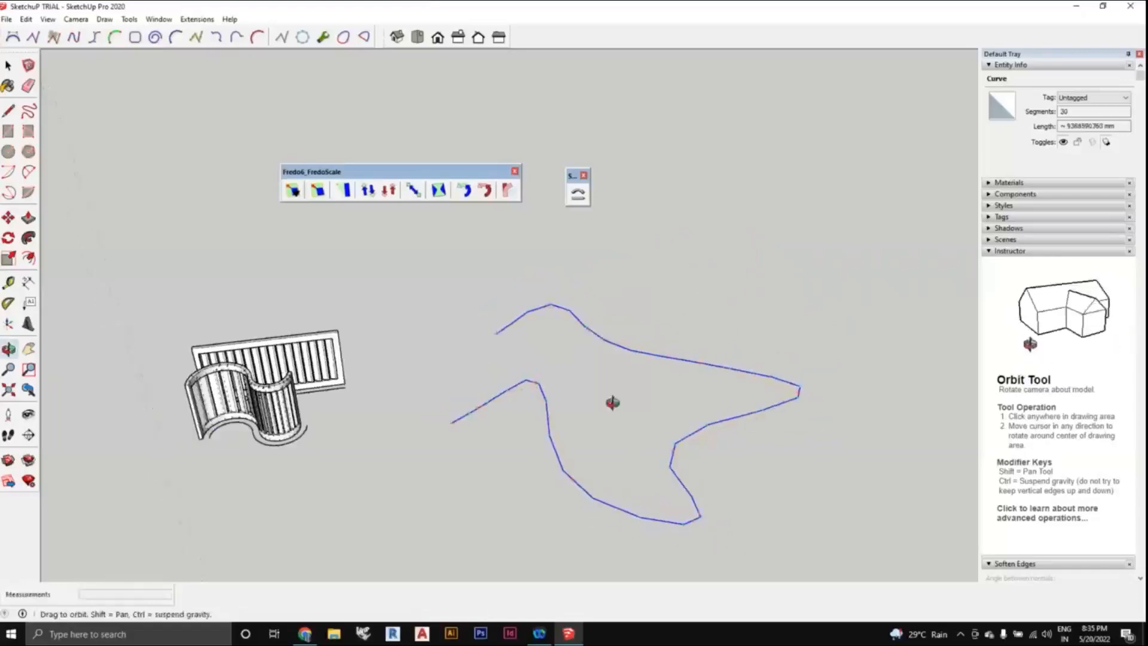
{"action": "middle_click_drag", "start_coordinate": [641, 397], "coordinate": [572, 413]}
{"action": "left_click", "coordinate": [7, 66]}
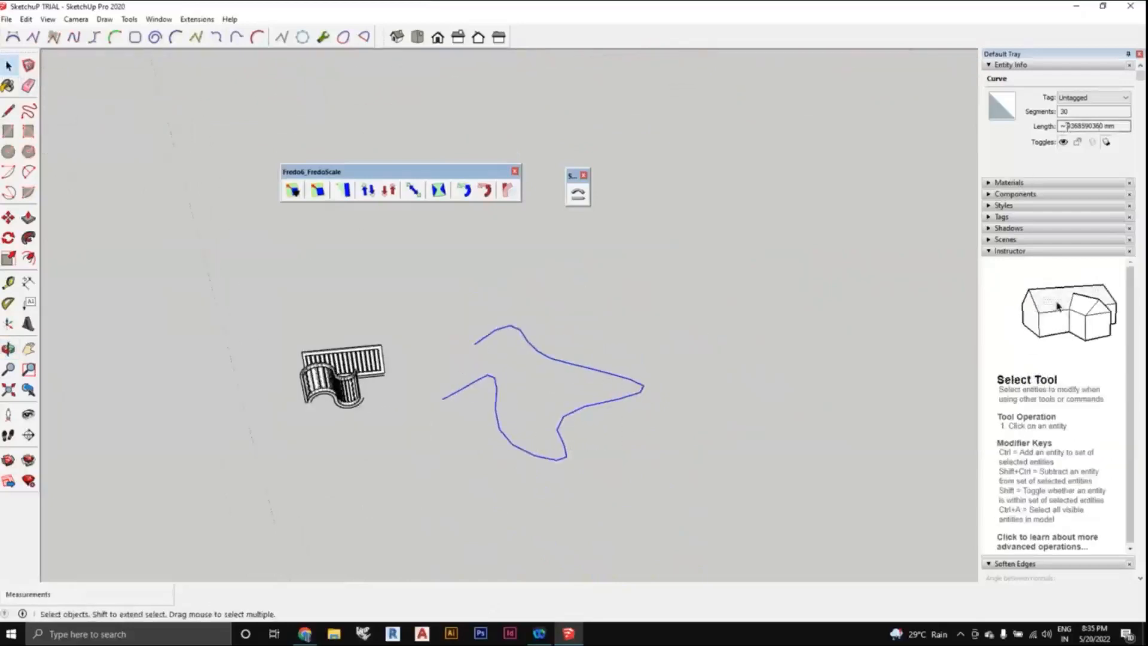
{"action": "scroll", "coordinate": [639, 362], "scroll_direction": "down", "scroll_amount": 1}
{"action": "middle_click_drag", "start_coordinate": [641, 364], "coordinate": [619, 350], "text": "shift"}
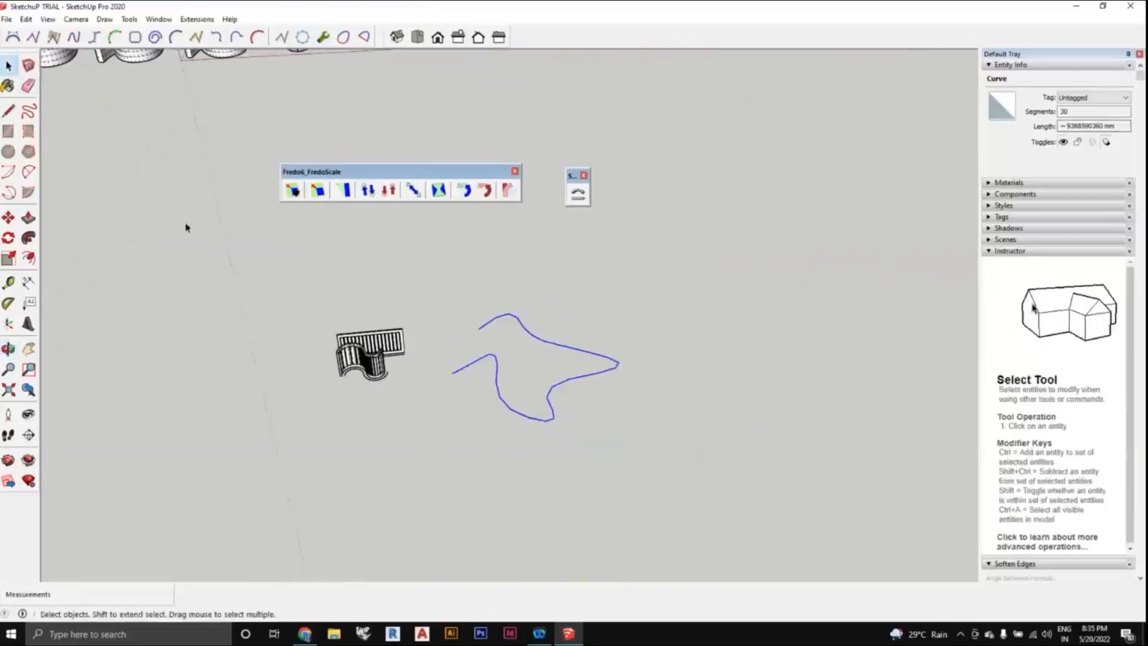
{"action": "left_click", "coordinate": [12, 113]}
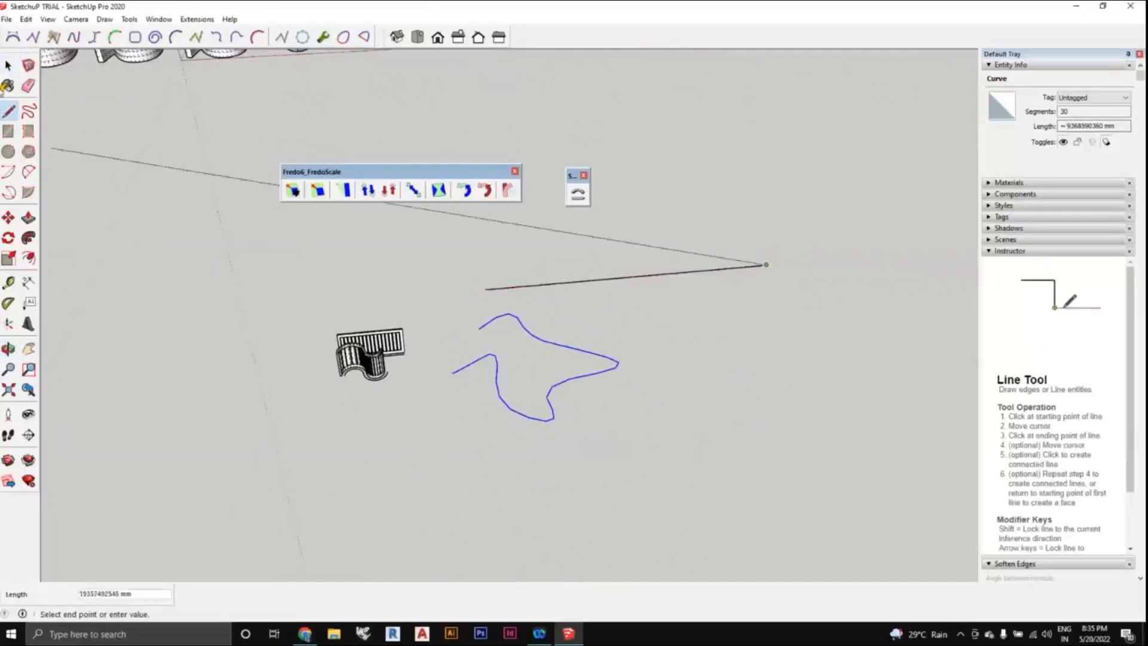
{"action": "left_click", "coordinate": [8, 65]}
{"action": "middle_click_drag", "start_coordinate": [561, 321], "coordinate": [556, 365]}
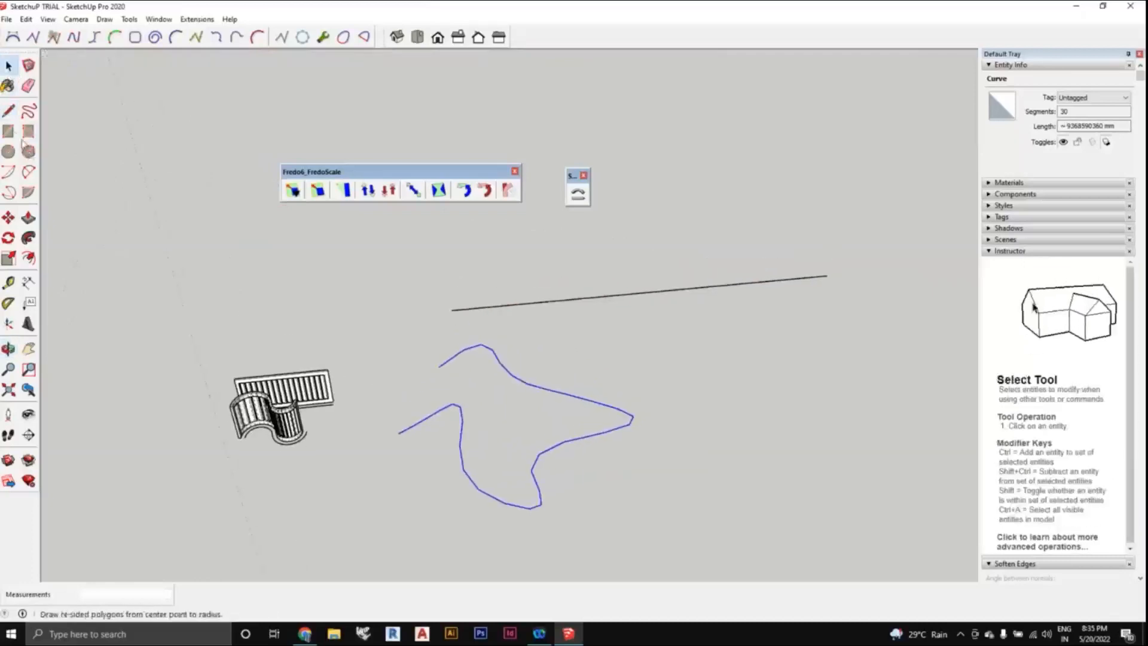
- Draw a long, narrow rectangle along the full length of the straight line
{"action": "left_click", "coordinate": [8, 131]}
{"action": "scroll", "coordinate": [455, 305], "scroll_direction": "up", "scroll_amount": 1}
{"action": "scroll", "coordinate": [455, 311], "scroll_direction": "up", "scroll_amount": 1}
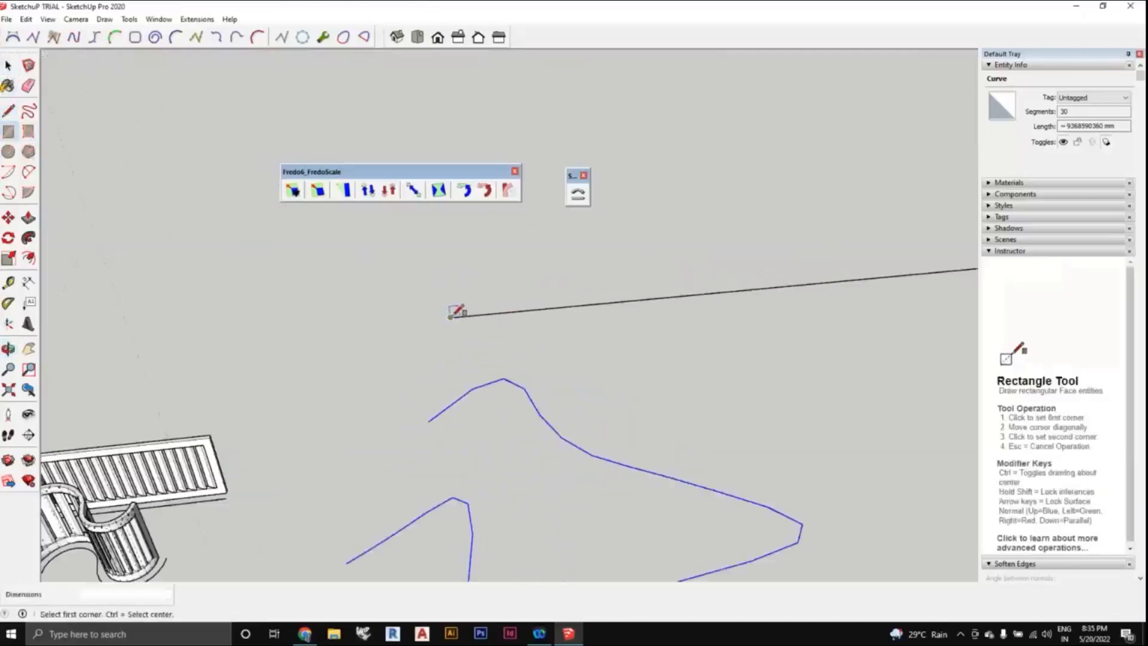
{"action": "left_click", "coordinate": [450, 314]}
{"action": "scroll", "coordinate": [758, 303], "scroll_direction": "down", "scroll_amount": 2}
{"action": "scroll", "coordinate": [845, 276], "scroll_direction": "up", "scroll_amount": 2}
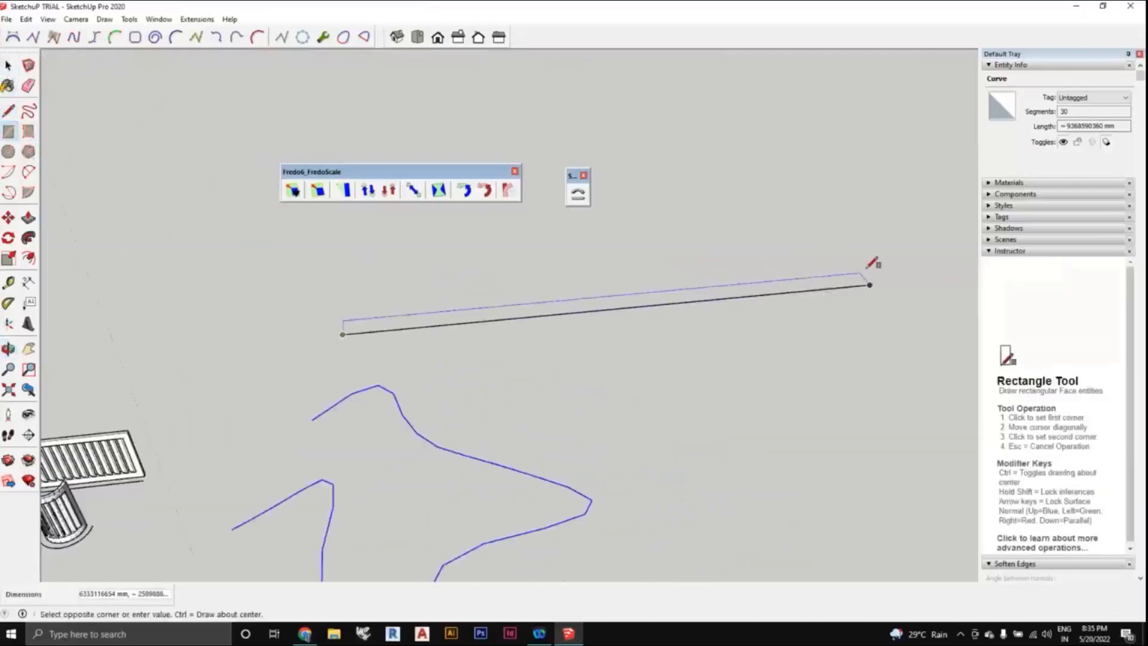
{"action": "left_click", "coordinate": [867, 267]}
{"action": "scroll", "coordinate": [735, 317], "scroll_direction": "down", "scroll_amount": 1}
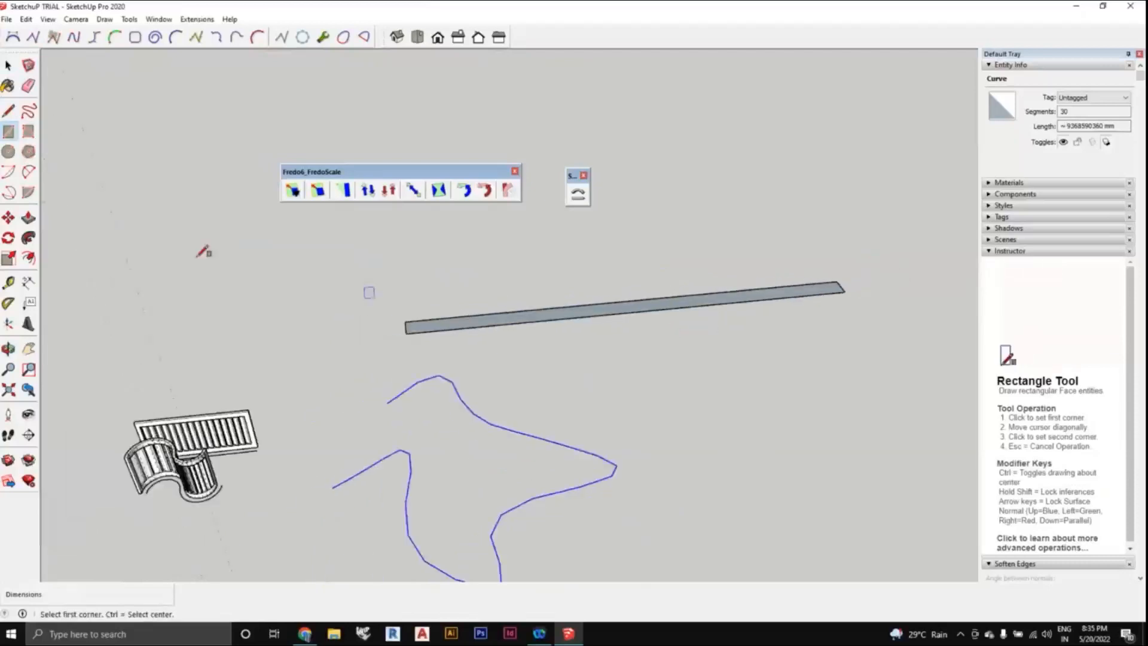
{"action": "left_click", "coordinate": [30, 221]}
{"action": "middle_click_drag", "start_coordinate": [433, 371], "coordinate": [467, 387]}
{"action": "scroll", "coordinate": [386, 346], "scroll_direction": "up", "scroll_amount": 1}
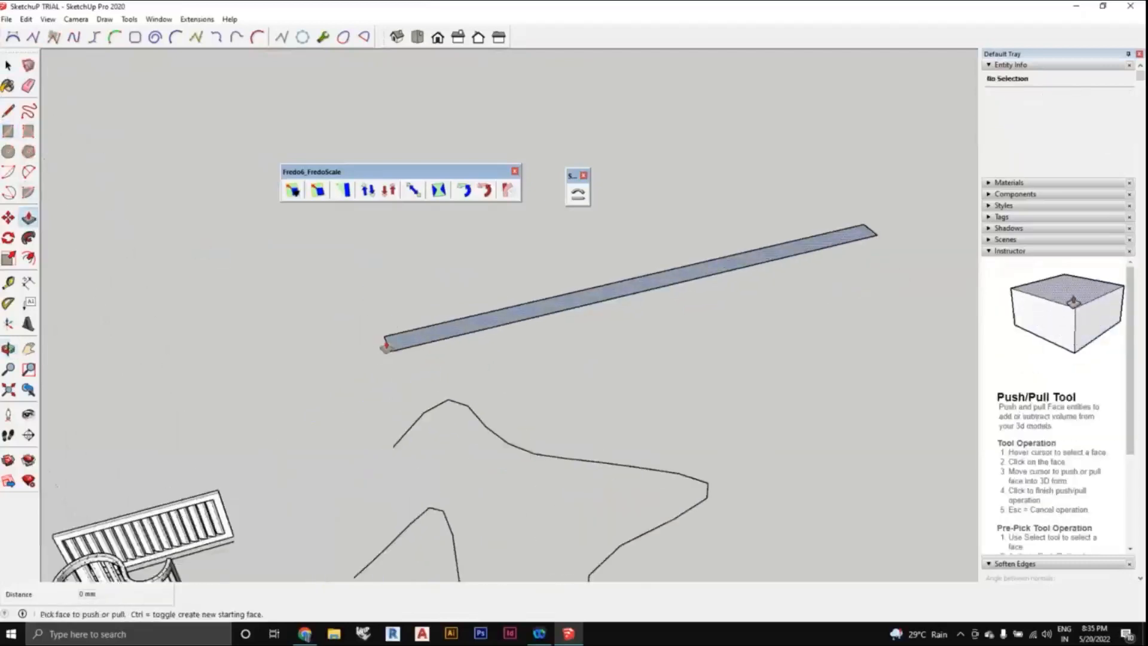
{"action": "scroll", "coordinate": [385, 346], "scroll_direction": "down", "scroll_amount": 1}
{"action": "left_click", "coordinate": [383, 343]}
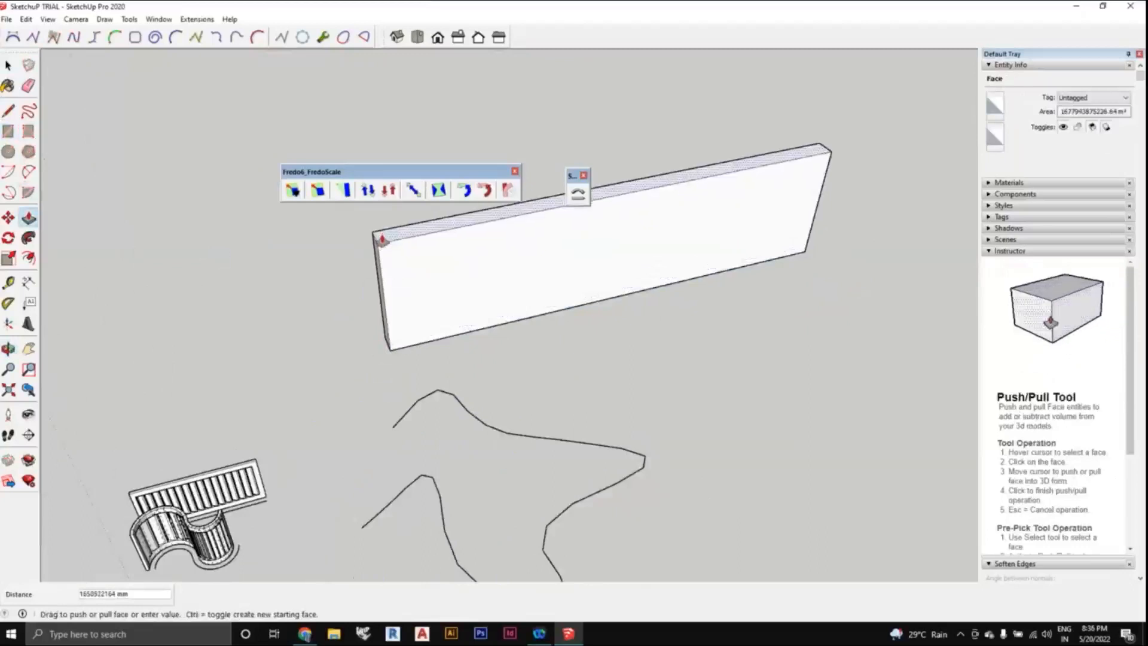
{"action": "left_click", "coordinate": [383, 240]}
{"action": "scroll", "coordinate": [451, 311], "scroll_direction": "down", "scroll_amount": 3}
{"action": "middle_click_drag", "start_coordinate": [459, 317], "coordinate": [466, 320]}
{"action": "scroll", "coordinate": [466, 321], "scroll_direction": "up", "scroll_amount": 1}
{"action": "left_click", "coordinate": [8, 65]}
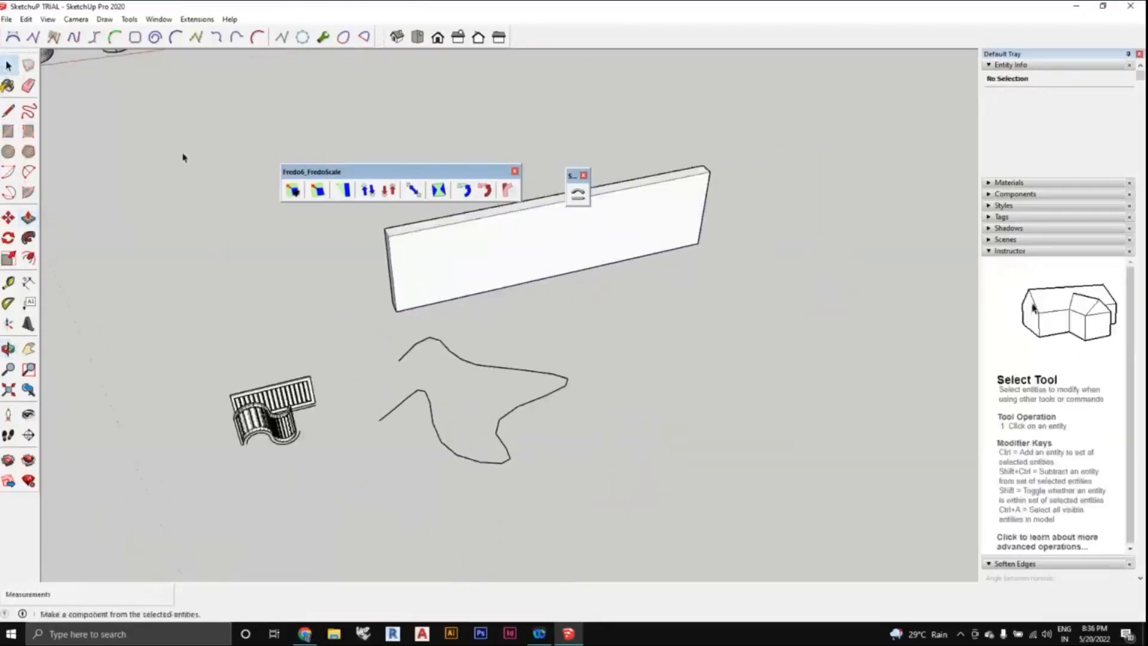
- Copy the wall's lower front edge to a spot just in front of the wall as a separate line
{"action": "middle_click_drag", "start_coordinate": [454, 256], "coordinate": [422, 327]}
{"action": "scroll", "coordinate": [422, 326], "scroll_direction": "up", "scroll_amount": 1}
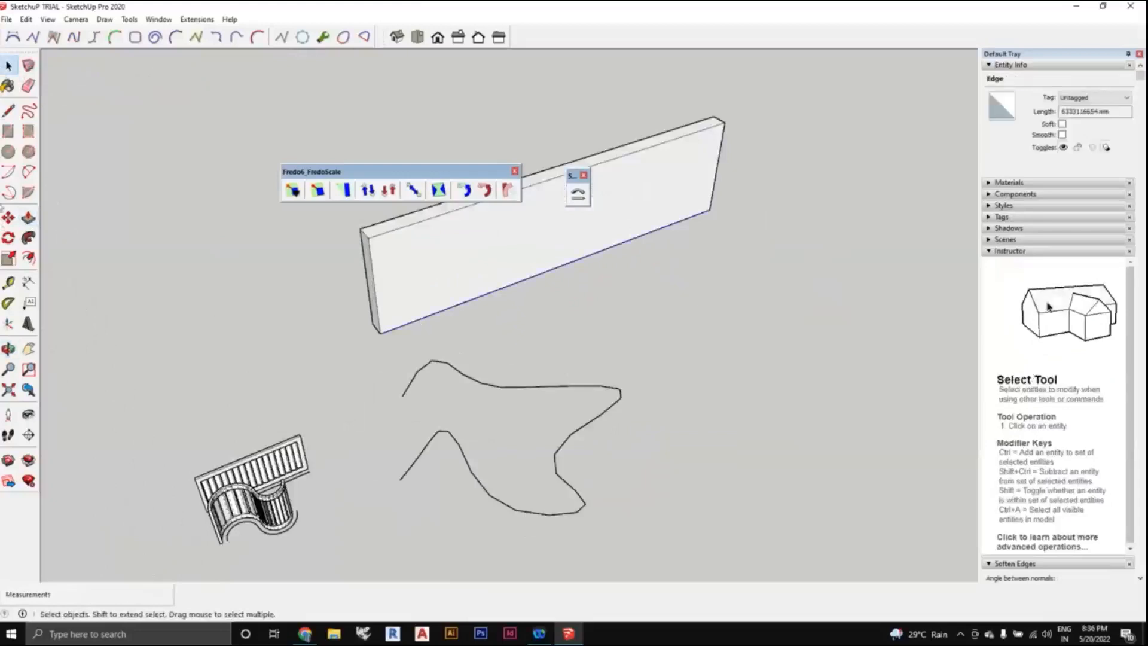
{"action": "scroll", "coordinate": [369, 335], "scroll_direction": "up", "scroll_amount": 1}
{"action": "key", "text": "ctrl"}
{"action": "left_click", "coordinate": [367, 328]}
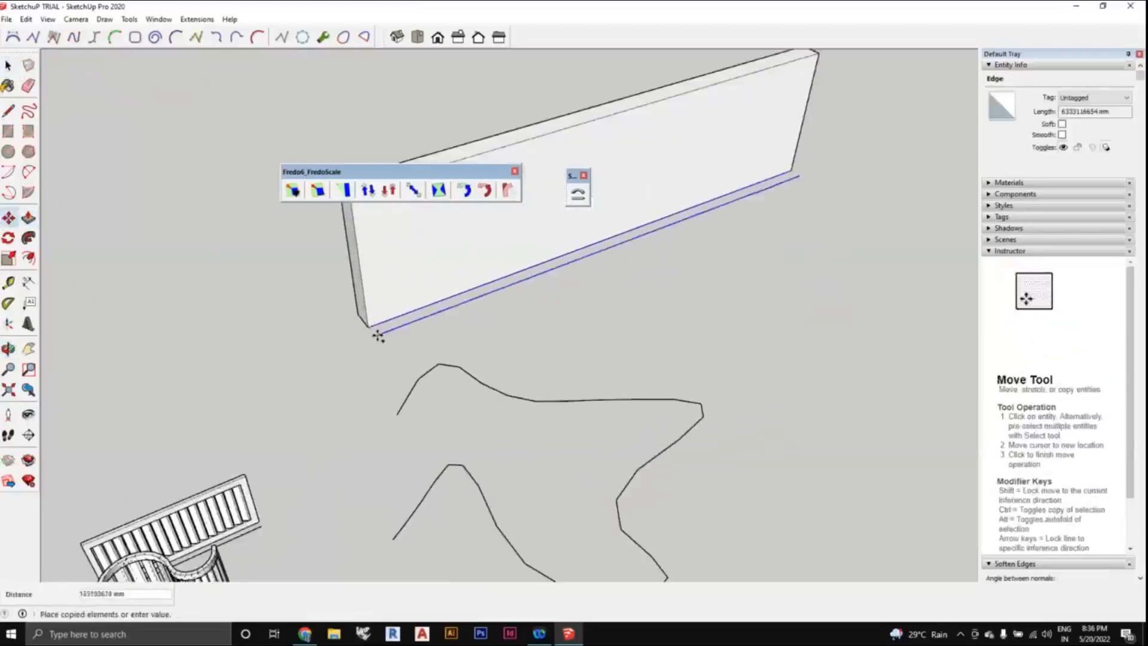
{"action": "left_click", "coordinate": [378, 335]}
{"action": "scroll", "coordinate": [493, 359], "scroll_direction": "down", "scroll_amount": 2}
{"action": "middle_click_drag", "start_coordinate": [502, 371], "coordinate": [463, 350]}
{"action": "left_click", "coordinate": [9, 66]}
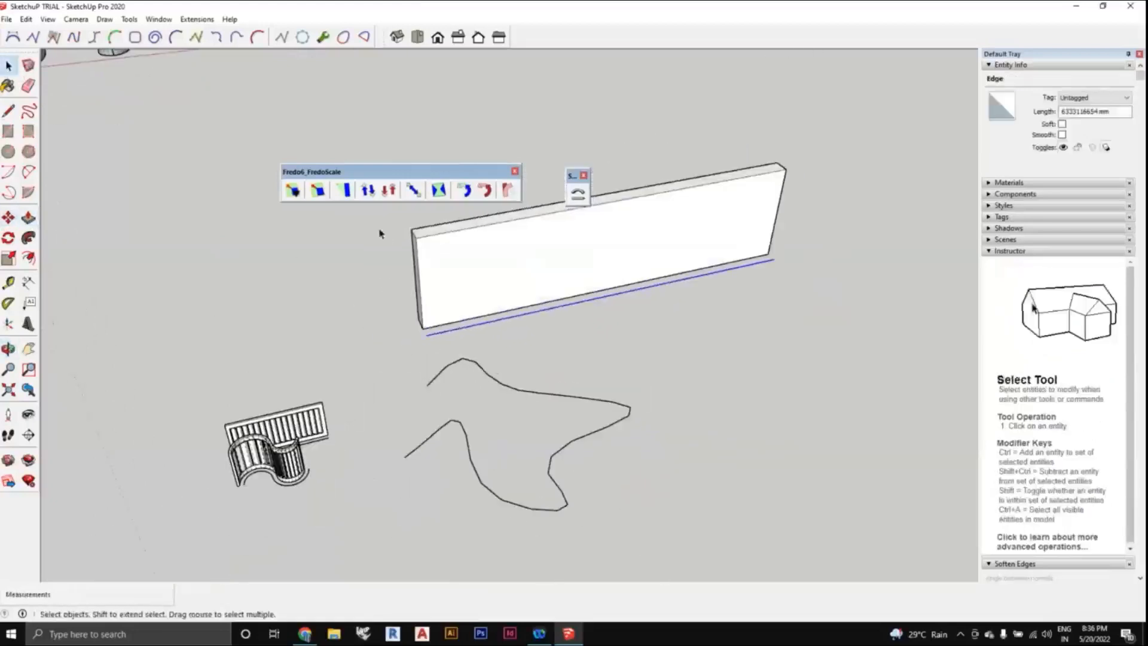
- Select the whole wall with all its connected faces and edges and make it a group
{"action": "triple_click", "coordinate": [488, 266]}
{"action": "right_click", "coordinate": [488, 265]}
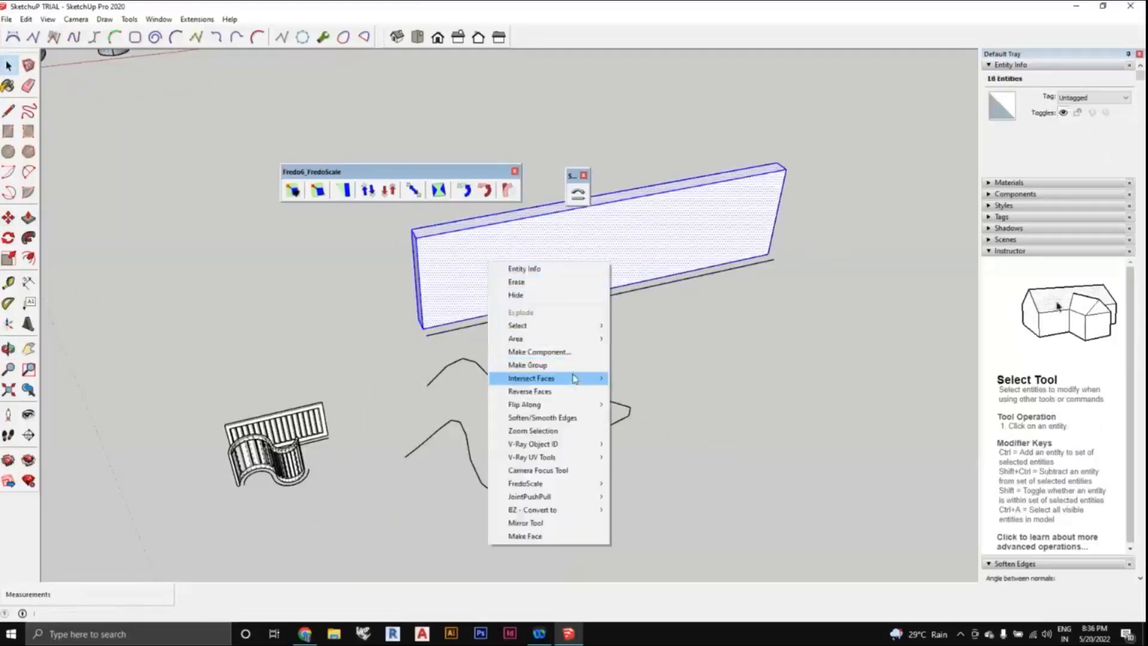
{"action": "left_click", "coordinate": [575, 374]}
{"action": "scroll", "coordinate": [574, 374], "scroll_direction": "down", "scroll_amount": 2}
{"action": "middle_click_drag", "start_coordinate": [575, 374], "coordinate": [575, 206]}
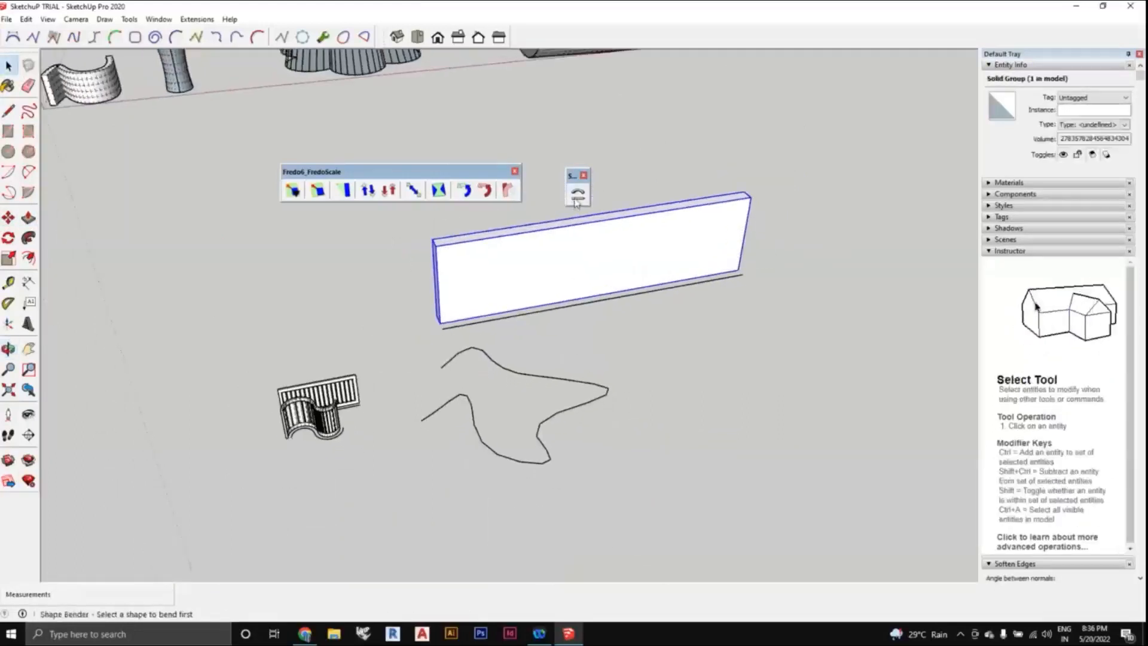
- Bend the wall group with Shape Bender, using the line beneath it as reference and the F-Spline curve as path, and accept the bend
{"action": "left_click", "coordinate": [576, 200]}
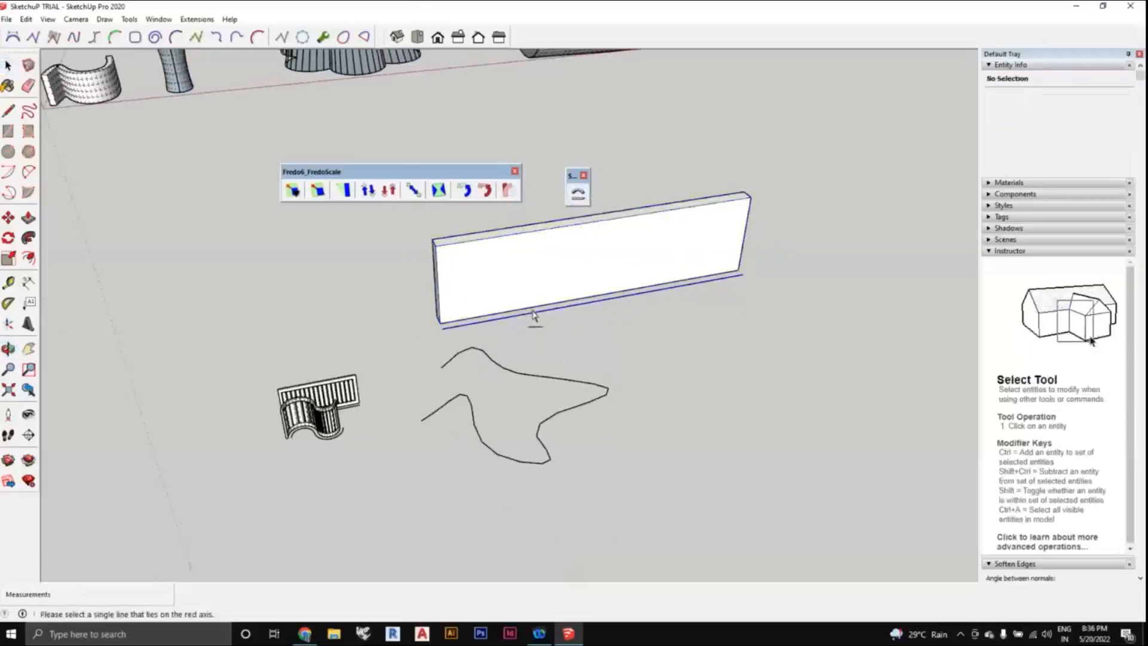
{"action": "left_click", "coordinate": [529, 376]}
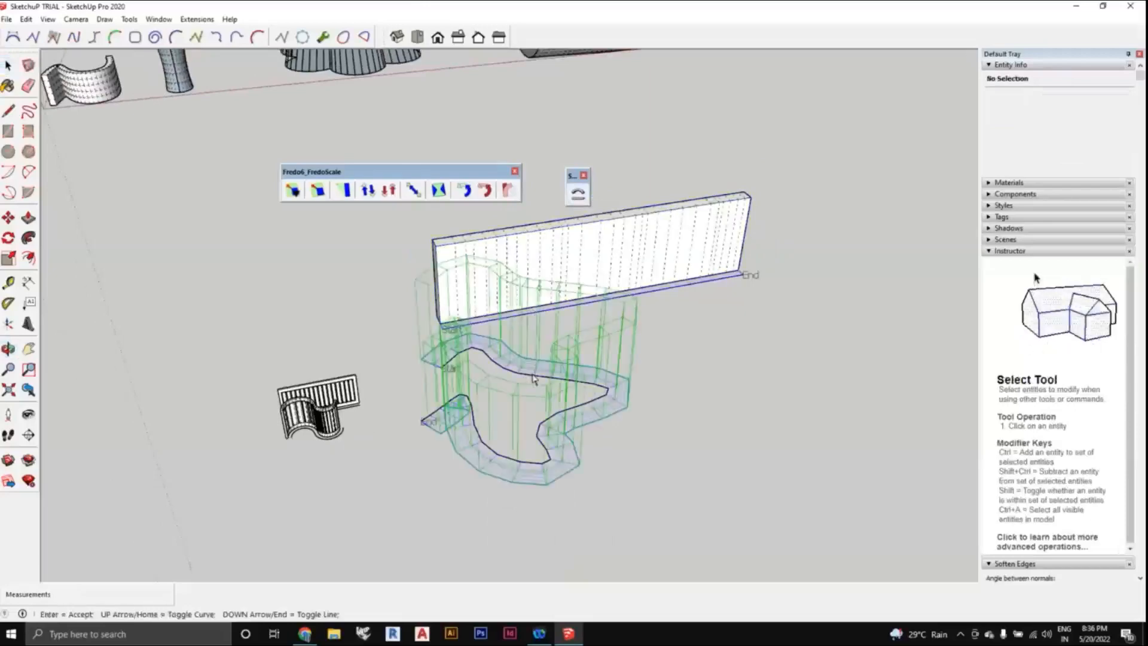
{"action": "middle_click_drag", "start_coordinate": [615, 451], "coordinate": [709, 461]}
{"action": "middle_click_drag", "start_coordinate": [610, 461], "coordinate": [533, 456]}
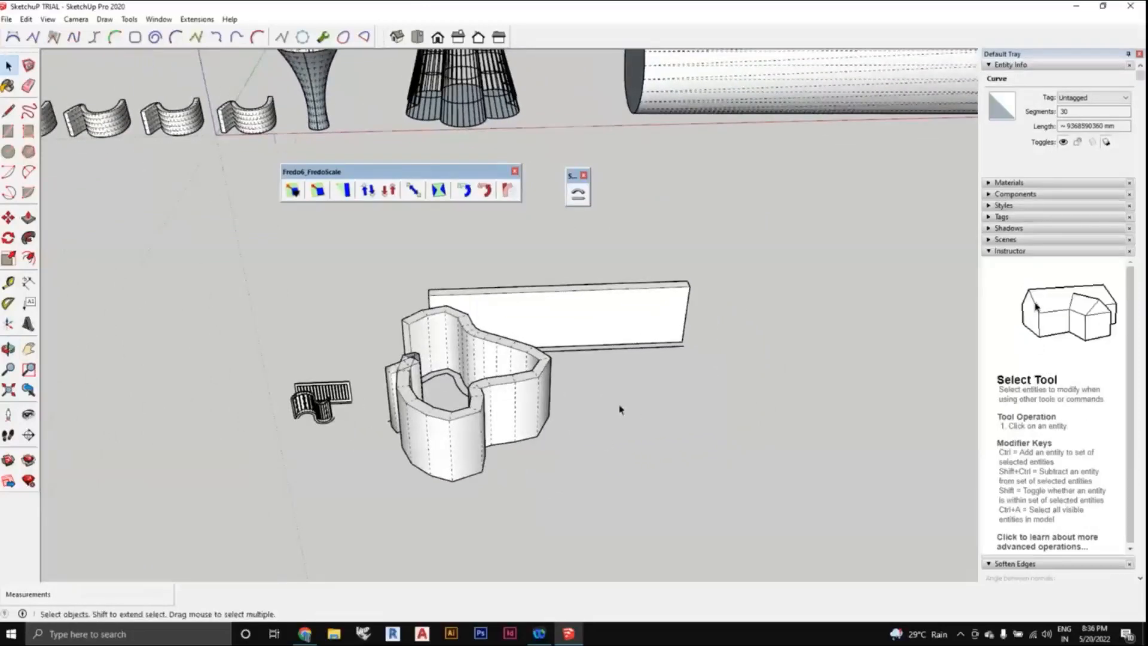
- Examine the bent wall beside the original straight wall and the small slatted panels from several distances
{"action": "middle_click_drag", "start_coordinate": [617, 405], "coordinate": [620, 410]}
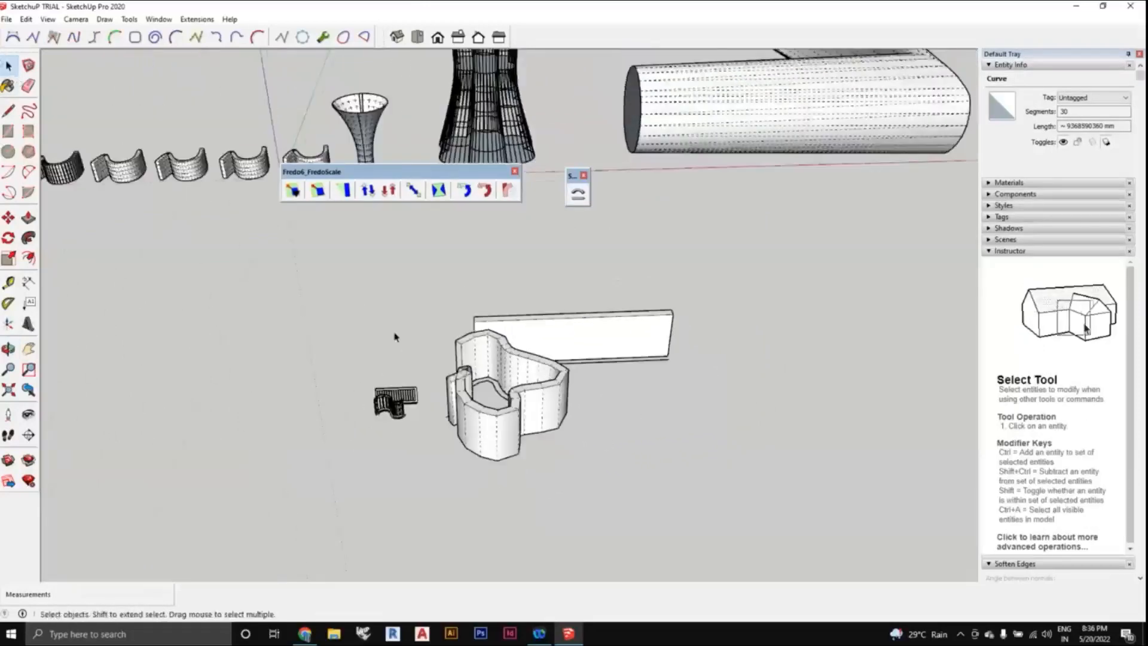
{"action": "middle_click_drag", "start_coordinate": [323, 333], "coordinate": [654, 425]}
{"action": "middle_click_drag", "start_coordinate": [751, 490], "coordinate": [549, 413]}
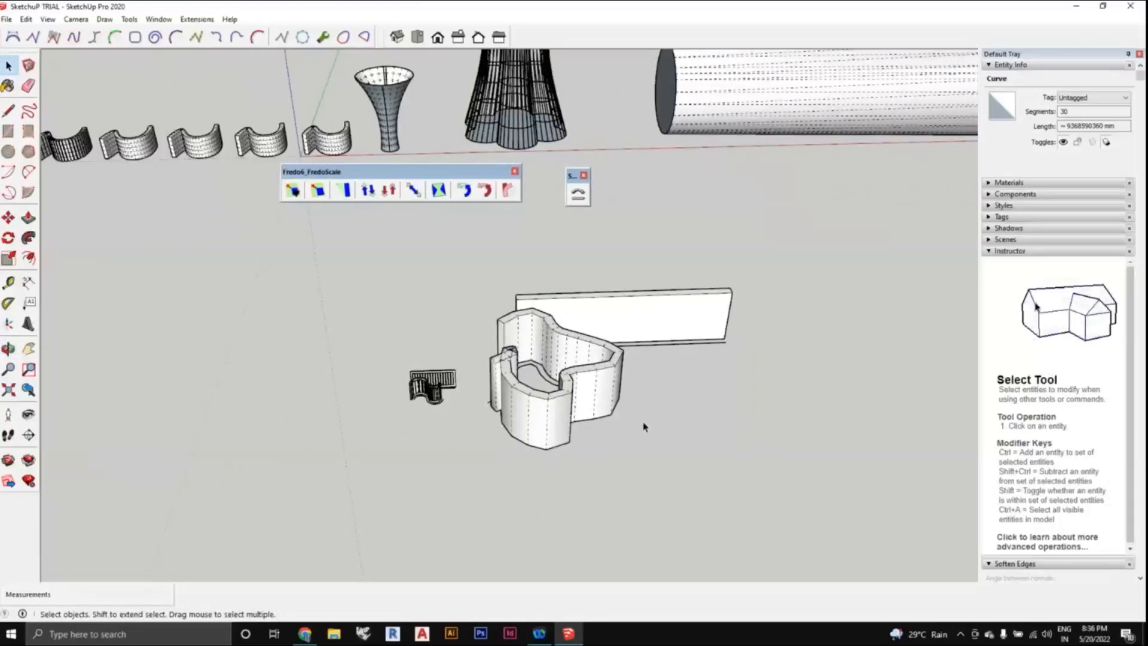
{"action": "scroll", "coordinate": [430, 418], "scroll_direction": "up", "scroll_amount": 3}
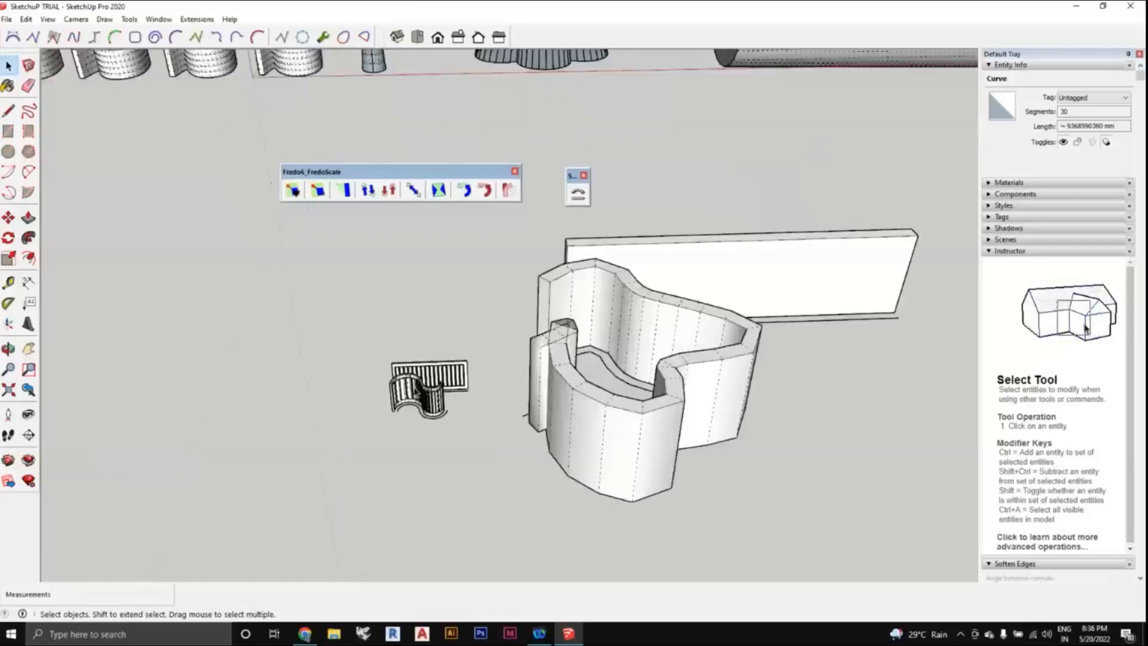
{"action": "scroll", "coordinate": [451, 418], "scroll_direction": "down", "scroll_amount": 3}
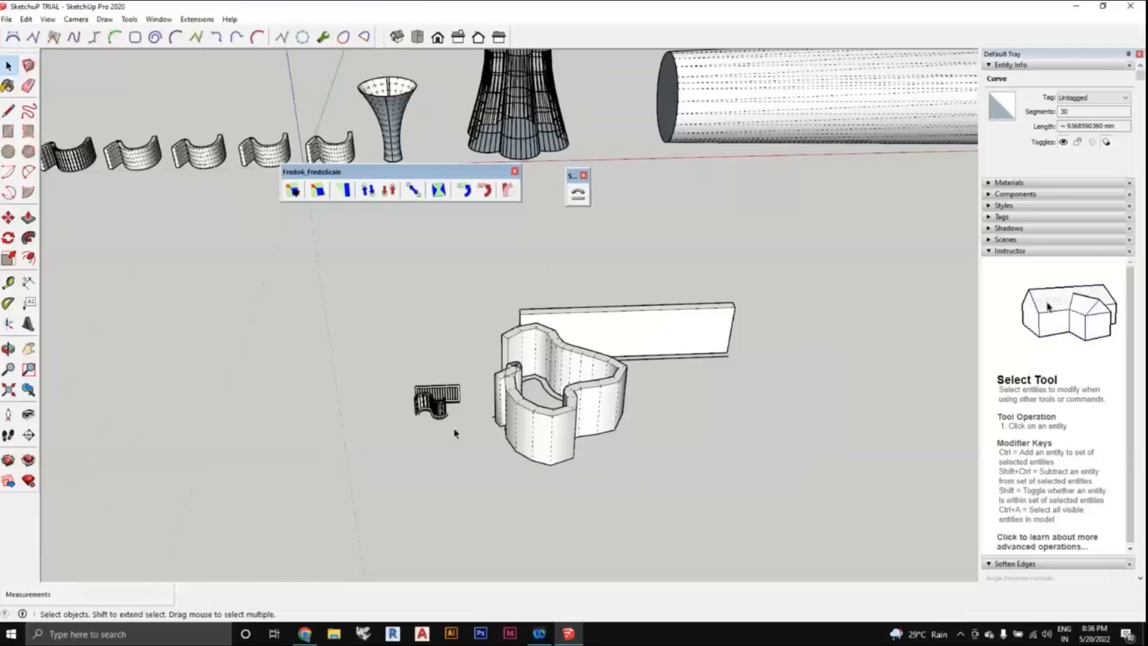
{"action": "scroll", "coordinate": [425, 414], "scroll_direction": "up", "scroll_amount": 3}
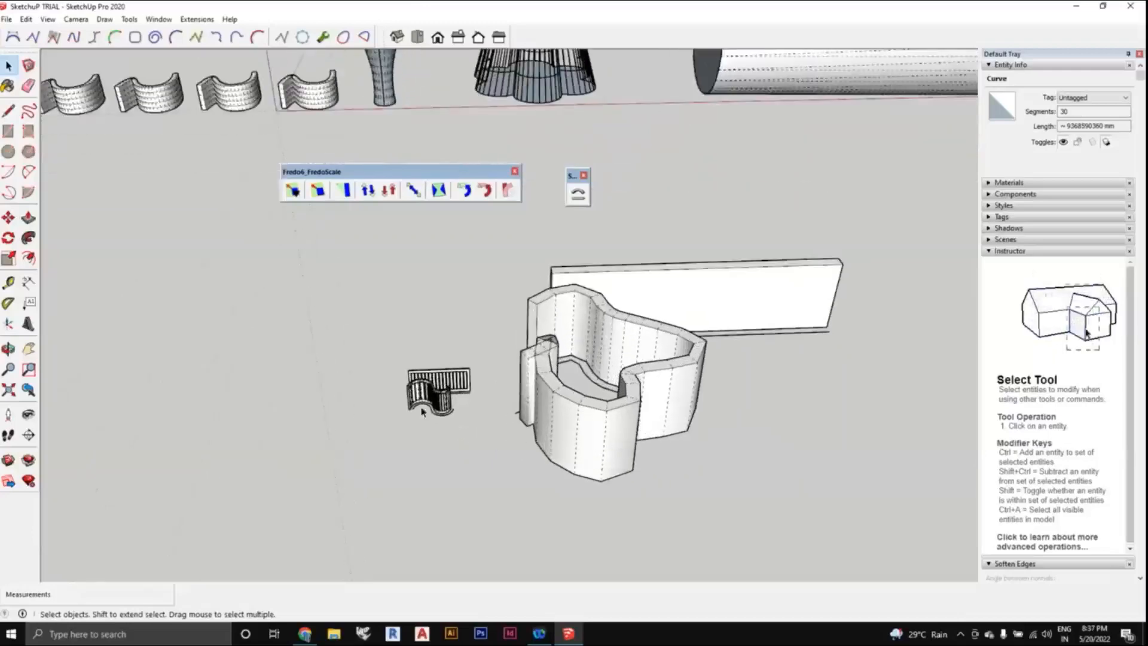
{"action": "scroll", "coordinate": [424, 411], "scroll_direction": "down", "scroll_amount": 2}
{"action": "left_click", "coordinate": [577, 195]}
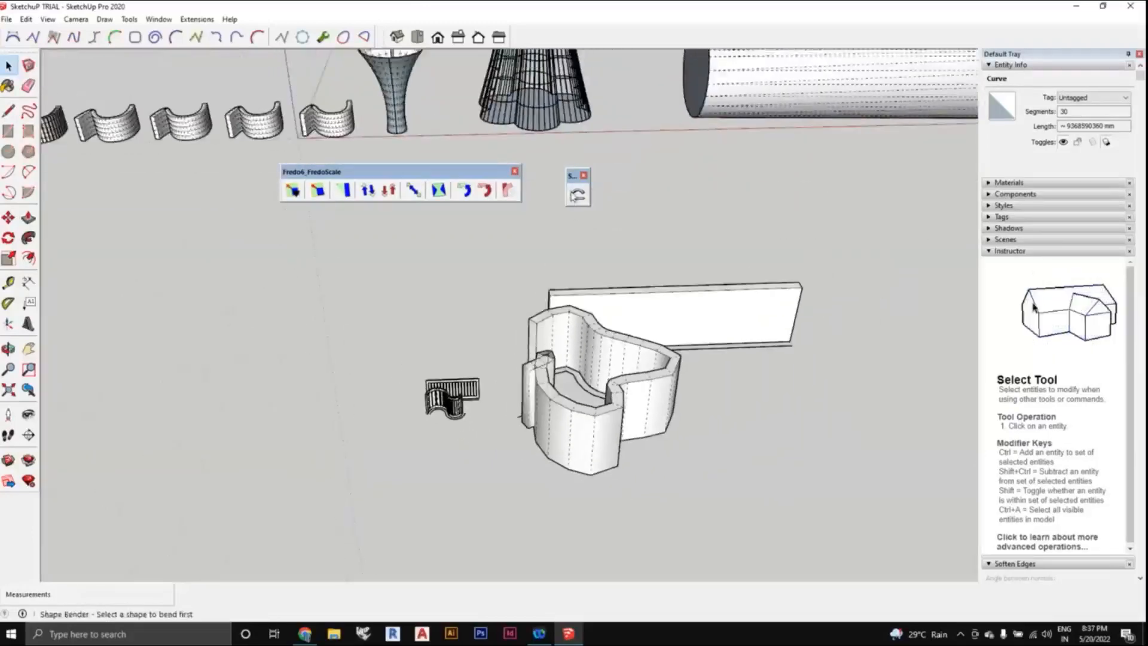
{"action": "scroll", "coordinate": [603, 335], "scroll_direction": "down", "scroll_amount": 2}
{"action": "middle_click_drag", "start_coordinate": [752, 439], "coordinate": [701, 436]}
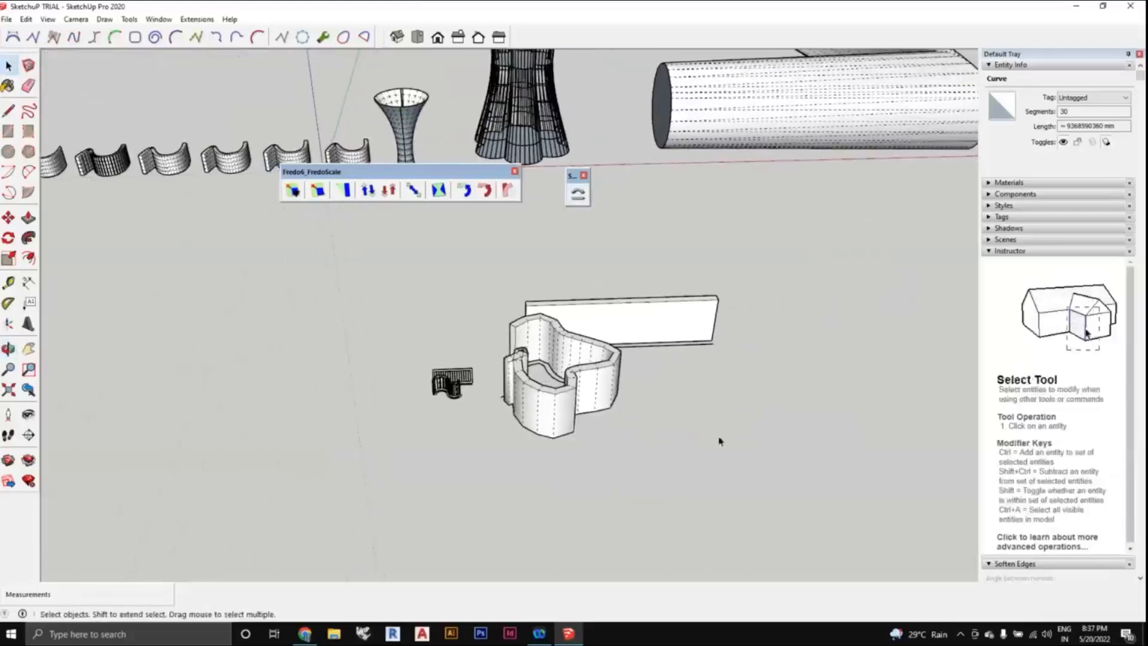
- Close the floating Shape Bender toolbar
{"action": "middle_click_drag", "start_coordinate": [686, 400], "coordinate": [662, 402]}
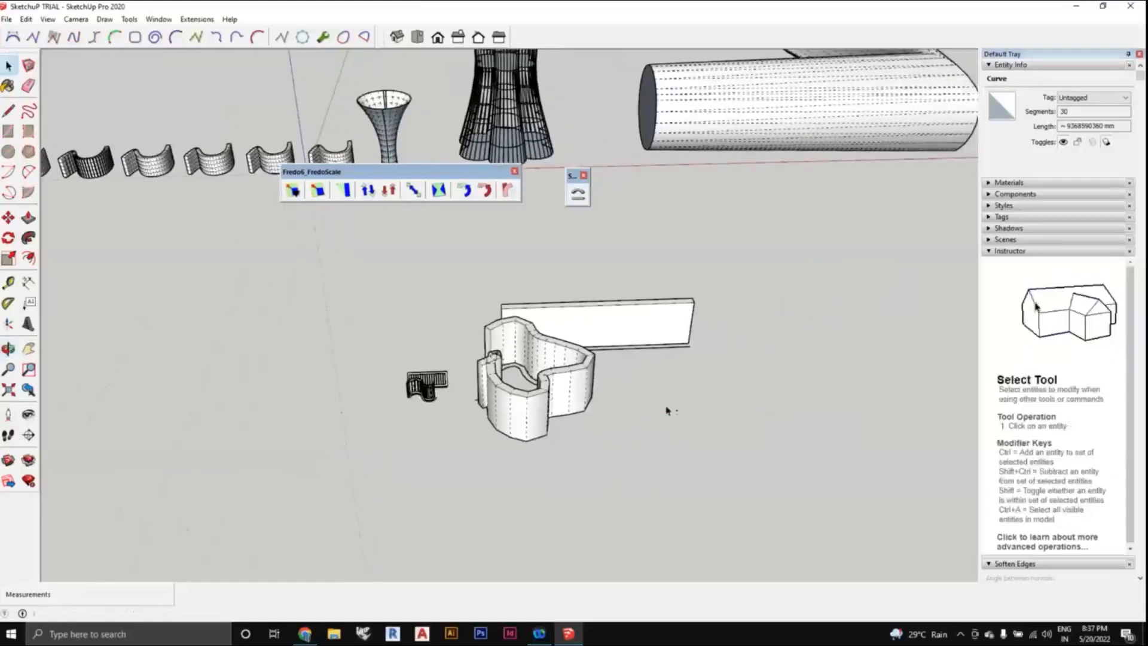
{"action": "left_click", "coordinate": [585, 177]}
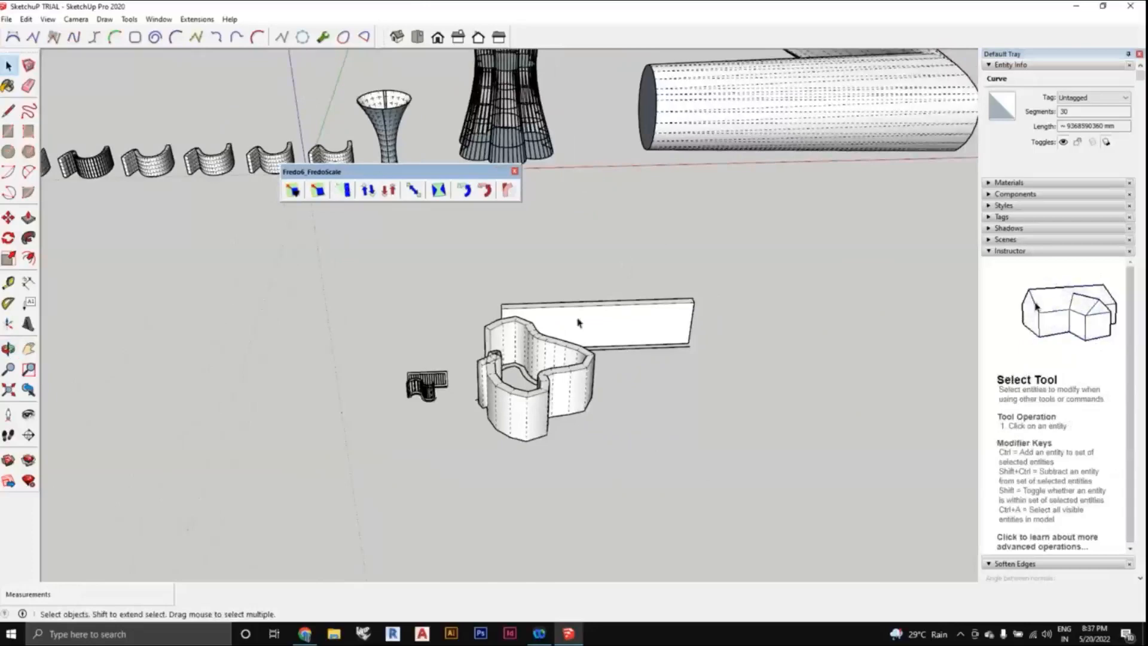
{"action": "scroll", "coordinate": [653, 376], "scroll_direction": "up", "scroll_amount": 3}
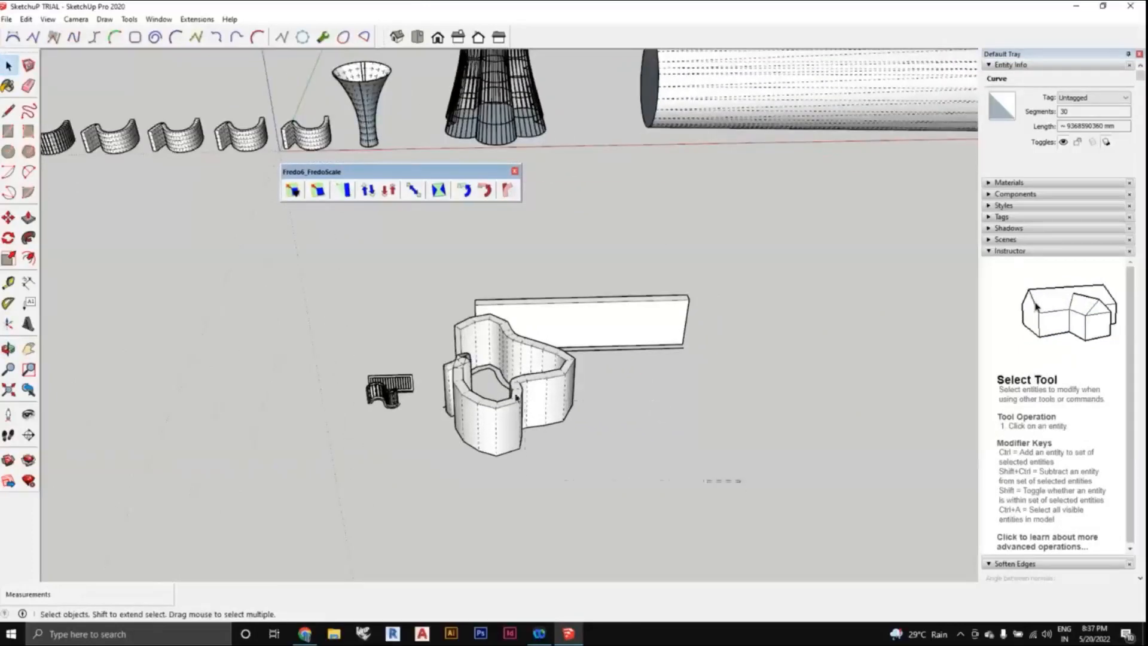
- Delete the straight wall, the bent wall, its path curve and the small slatted panels from the model
{"action": "left_click_drag", "start_coordinate": [321, 275], "coordinate": [322, 275]}
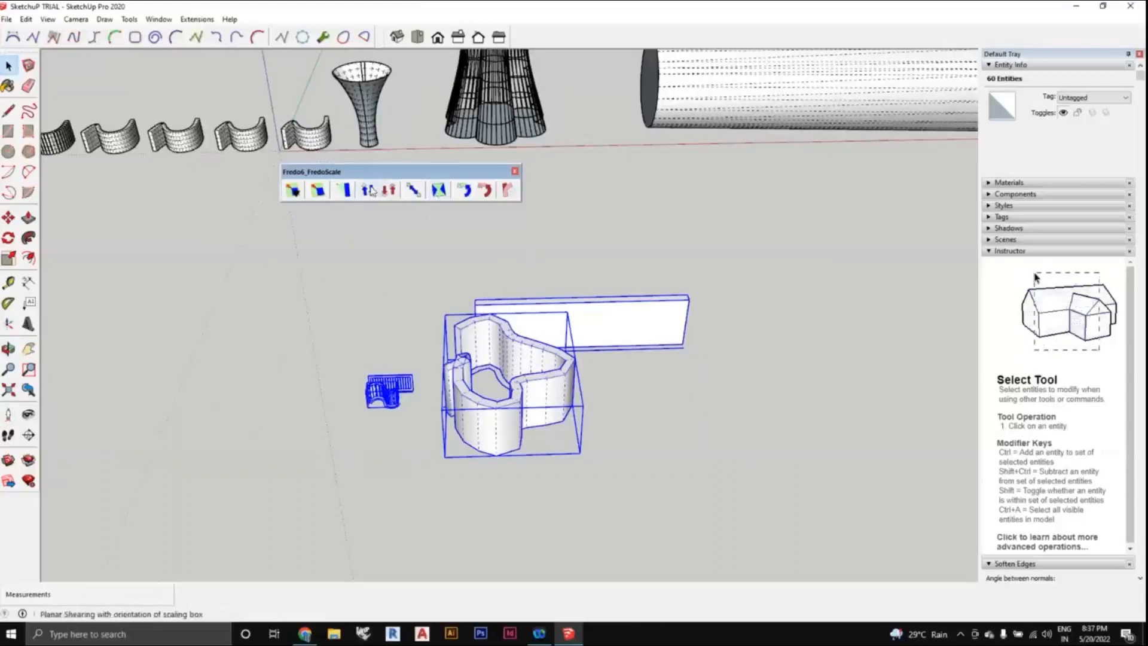
{"action": "key", "text": "Delete"}
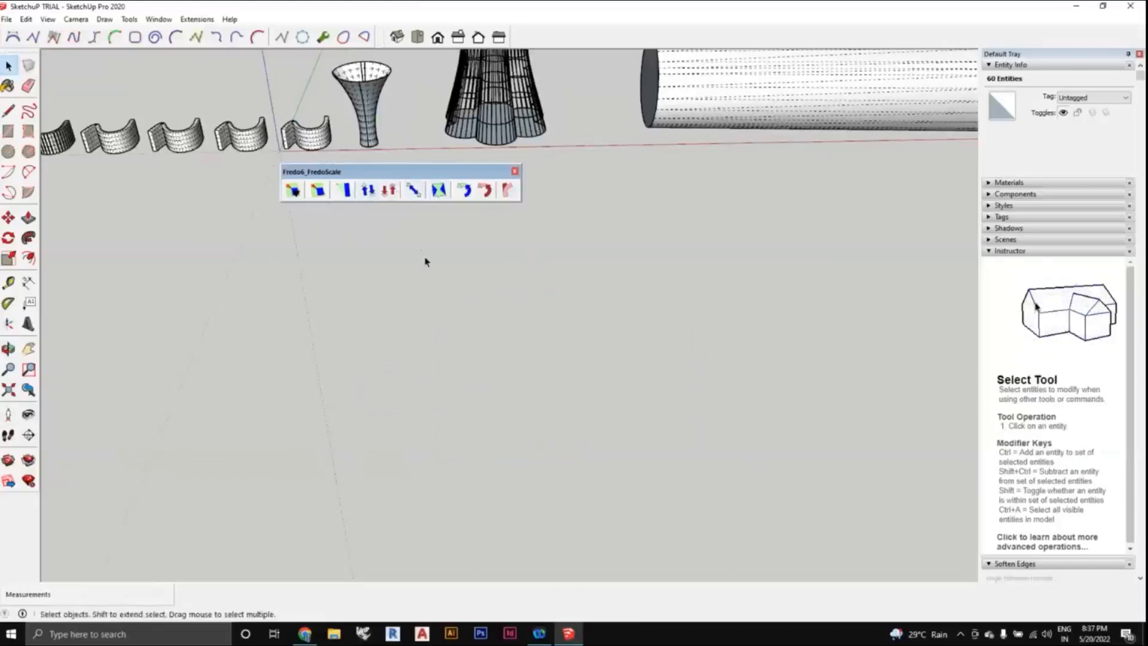
{"action": "mouse_move", "coordinate": [426, 260]}
{"action": "middle_mouse_down"}
{"action": "mouse_move", "coordinate": [413, 246]}
{"action": "mouse_move", "coordinate": [441, 274]}
{"action": "mouse_move", "coordinate": [439, 259]}
{"action": "mouse_move", "coordinate": [432, 269]}
{"action": "middle_mouse_up"}
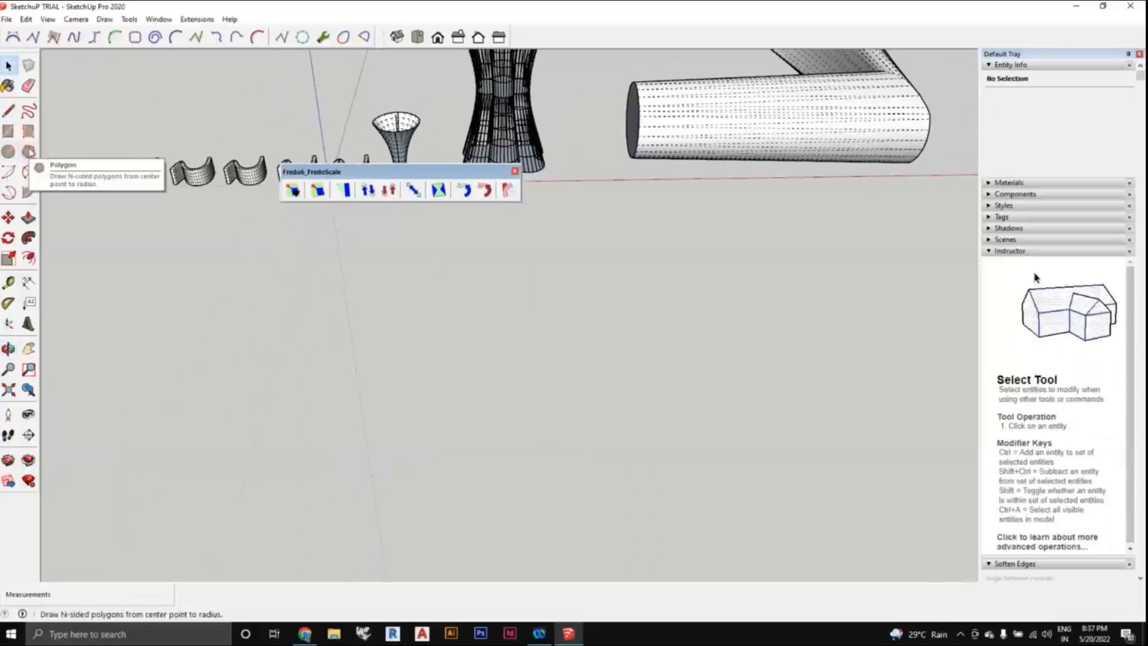
- Draw a rectangle on the empty ground in front of the row of curved samples and the funnel
{"action": "left_click", "coordinate": [9, 131]}
{"action": "middle_click_drag", "start_coordinate": [231, 267], "coordinate": [353, 299]}
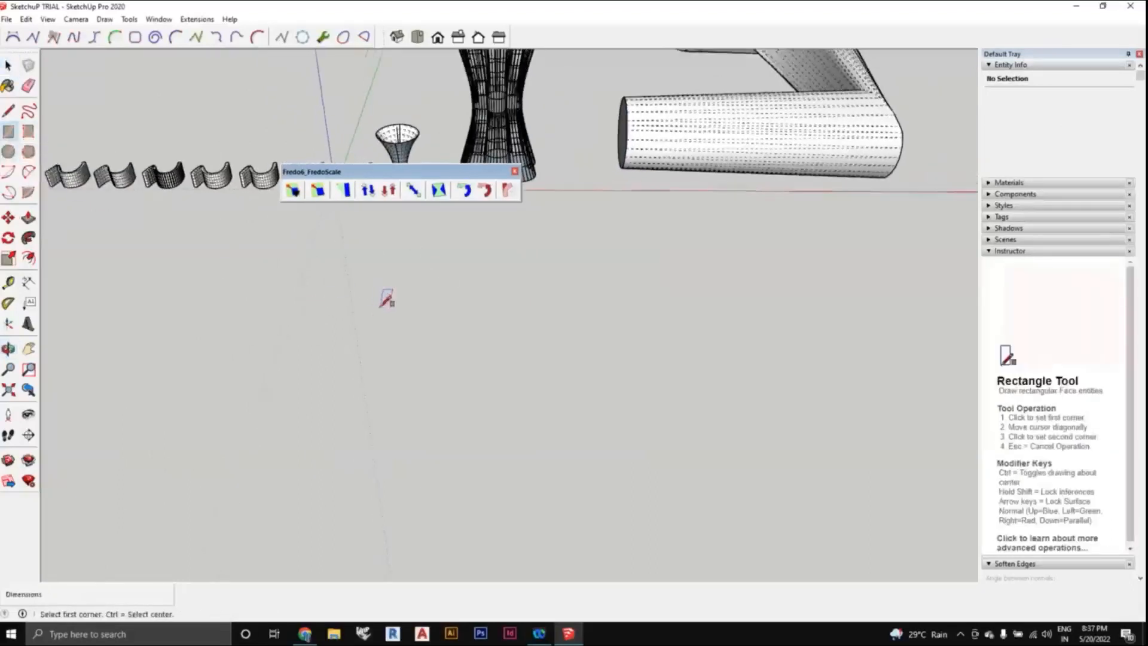
{"action": "left_click", "coordinate": [372, 316]}
{"action": "left_click", "coordinate": [462, 251]}
{"action": "left_click", "coordinate": [28, 217]}
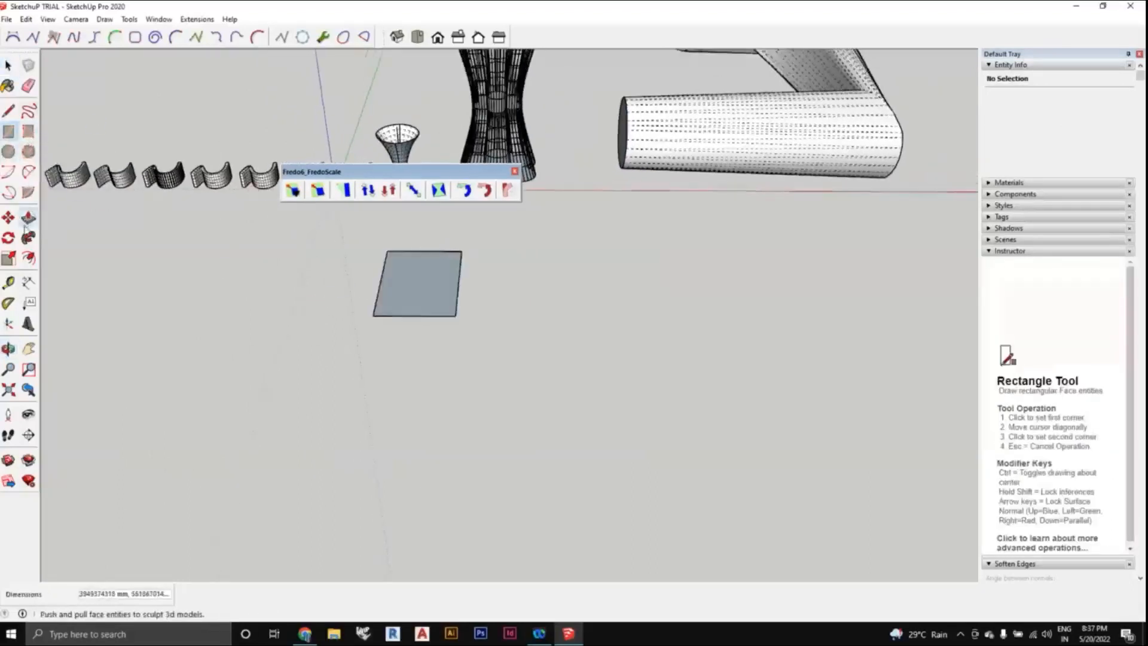
{"action": "middle_click_drag", "start_coordinate": [456, 302], "coordinate": [461, 440]}
{"action": "left_click", "coordinate": [439, 431]}
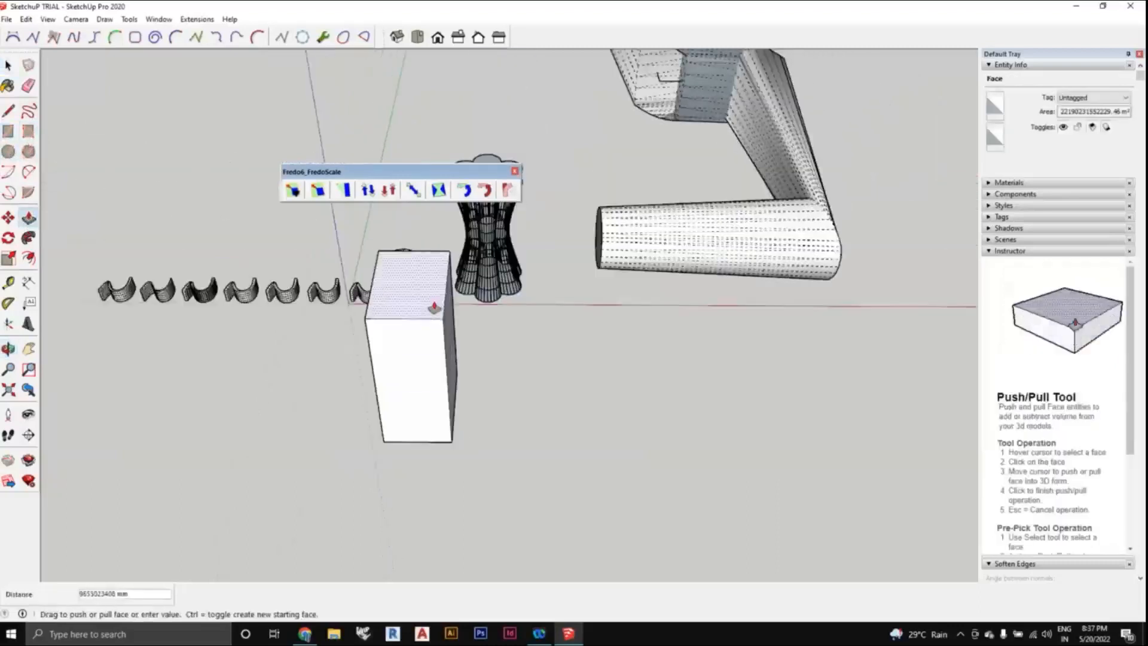
{"action": "left_click", "coordinate": [432, 307]}
{"action": "scroll", "coordinate": [466, 352], "scroll_direction": "down", "scroll_amount": 2}
{"action": "middle_click_drag", "start_coordinate": [467, 352], "coordinate": [471, 341]}
{"action": "left_click", "coordinate": [12, 69]}
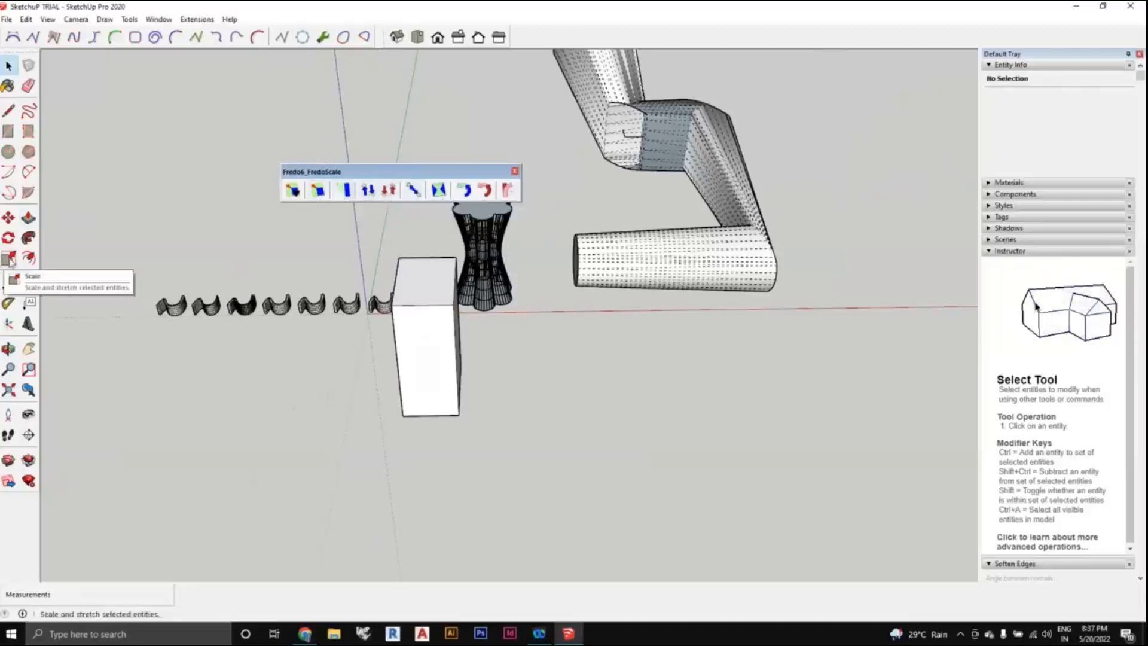
{"action": "middle_click_drag", "start_coordinate": [310, 349], "coordinate": [192, 314]}
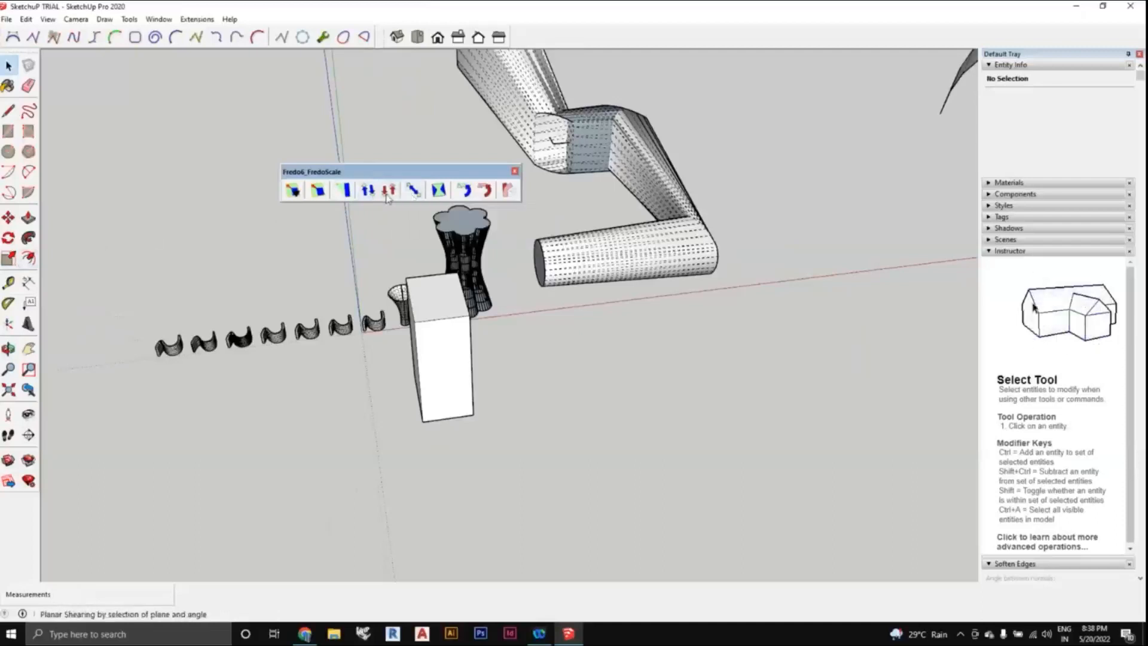
{"action": "scroll", "coordinate": [479, 335], "scroll_direction": "down", "scroll_amount": 1}
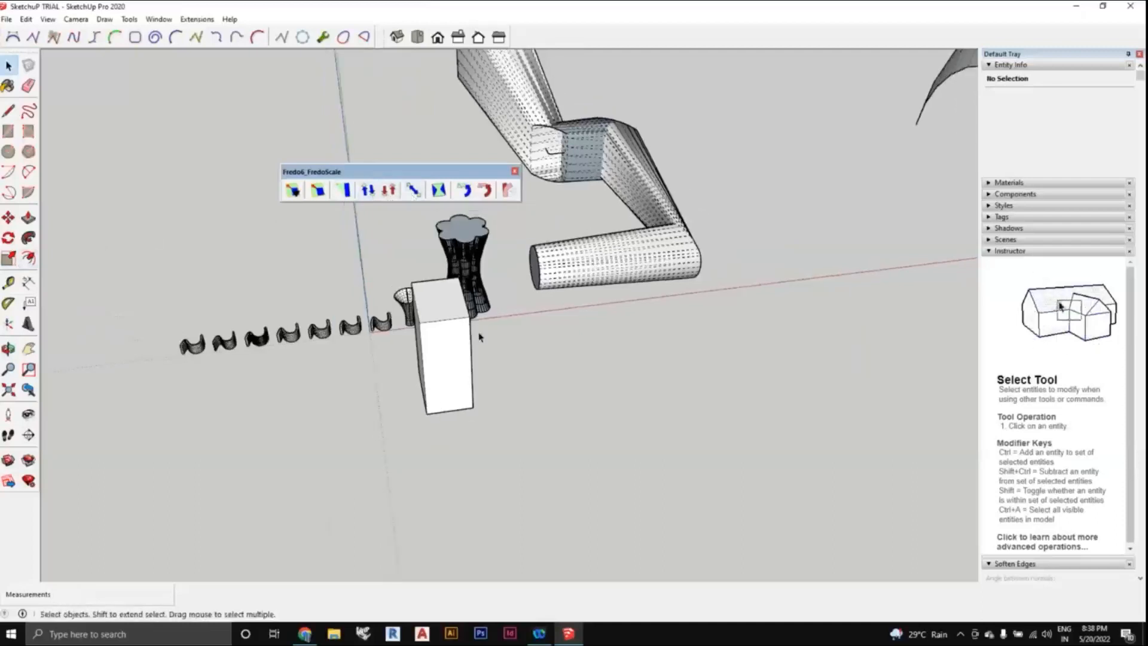
{"action": "scroll", "coordinate": [428, 313], "scroll_direction": "up", "scroll_amount": 1}
{"action": "middle_click_drag", "start_coordinate": [479, 335], "coordinate": [425, 269]}
{"action": "scroll", "coordinate": [428, 313], "scroll_direction": "down", "scroll_amount": 1}
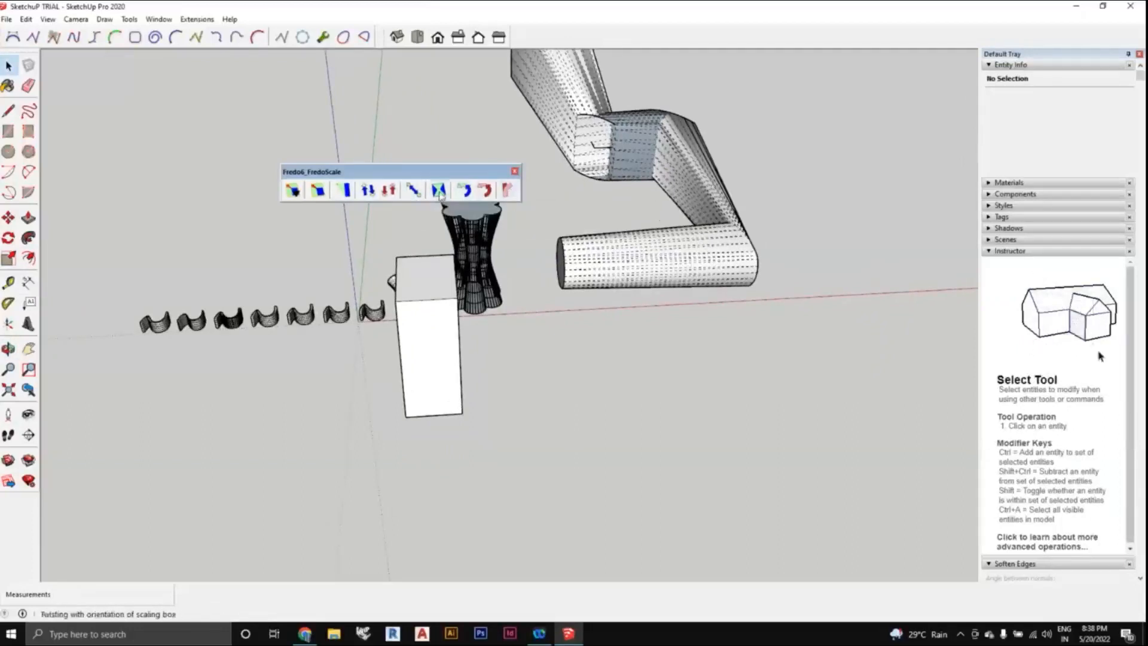
{"action": "middle_click_drag", "start_coordinate": [521, 378], "coordinate": [407, 357]}
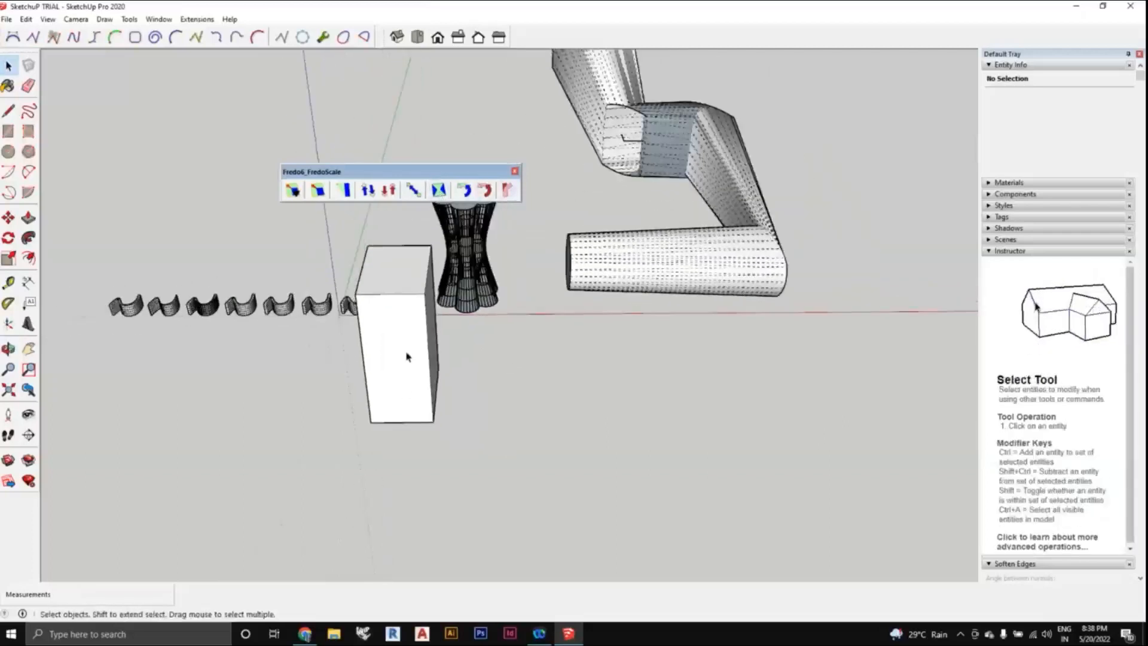
- Select the whole box and twist it about 130 degrees around its vertical axis with FredoScale's Box Twisting
{"action": "left_click", "coordinate": [407, 357]}
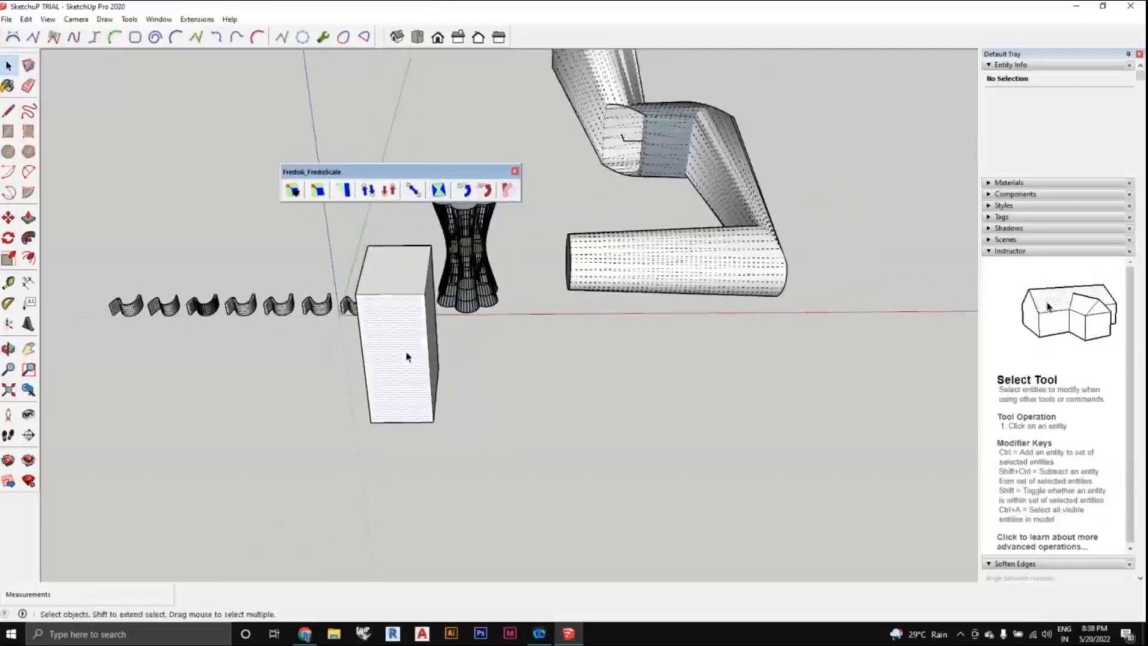
{"action": "left_click", "coordinate": [439, 190]}
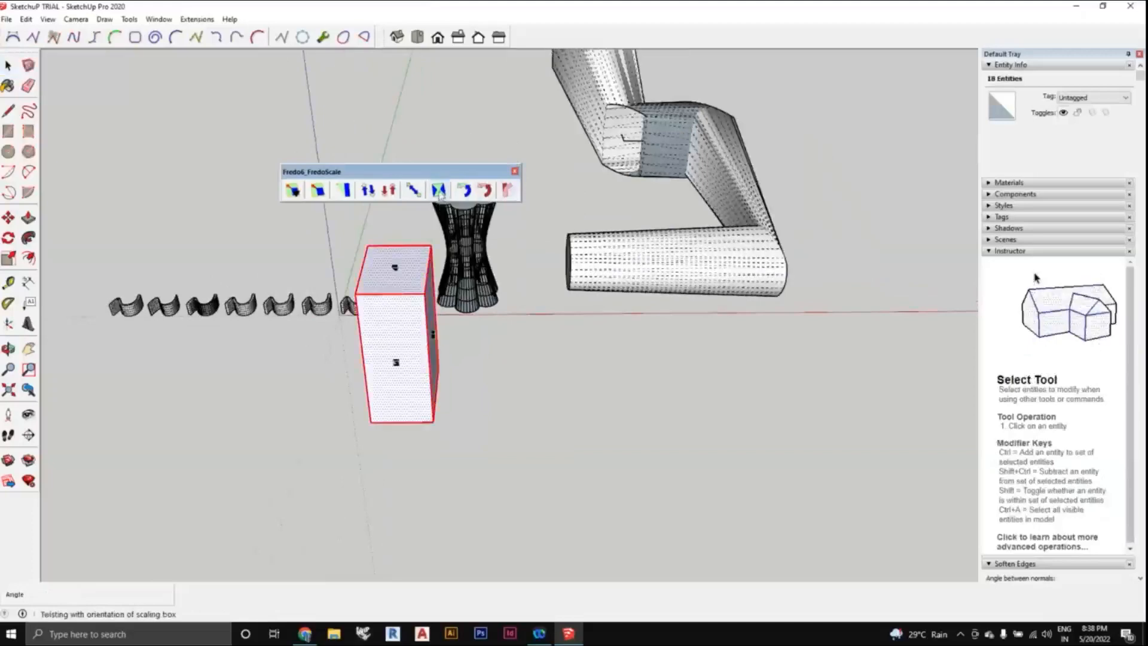
{"action": "middle_click_drag", "start_coordinate": [456, 371], "coordinate": [393, 284]}
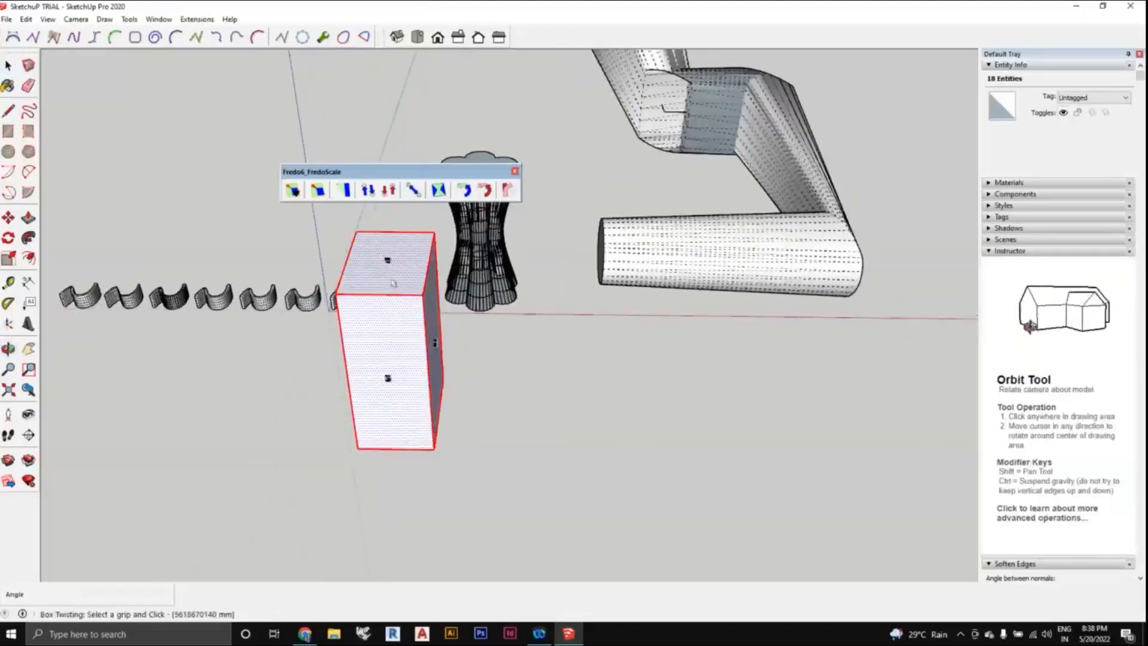
{"action": "middle_click_drag", "start_coordinate": [405, 384], "coordinate": [380, 242]}
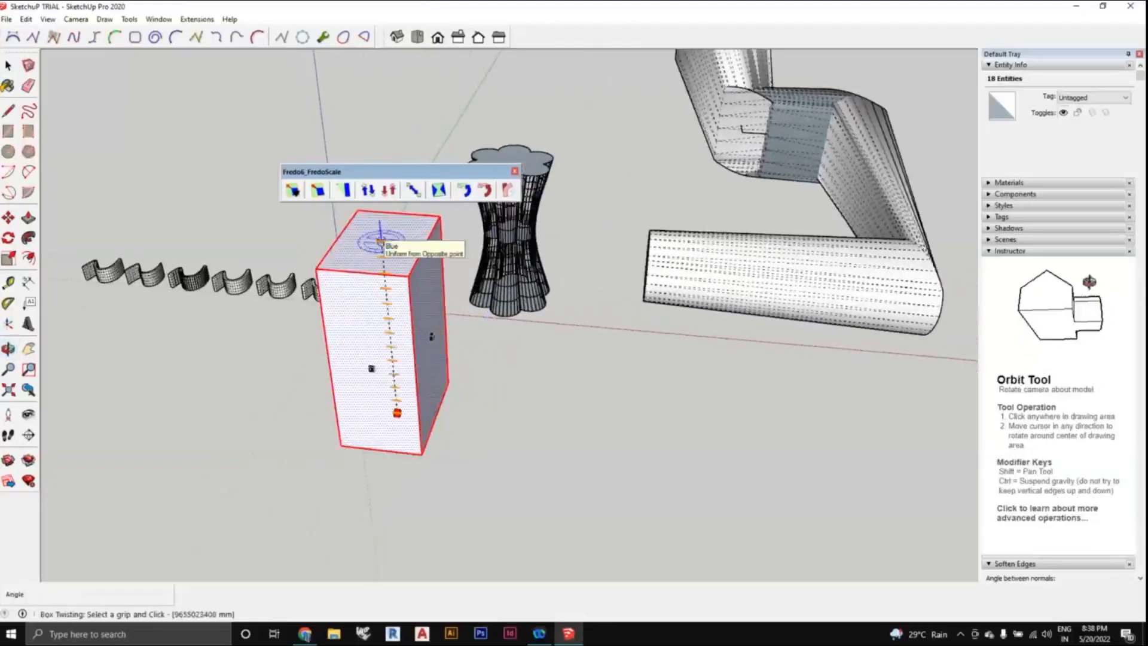
{"action": "middle_click_drag", "start_coordinate": [404, 296], "coordinate": [384, 269]}
{"action": "left_click", "coordinate": [385, 269]}
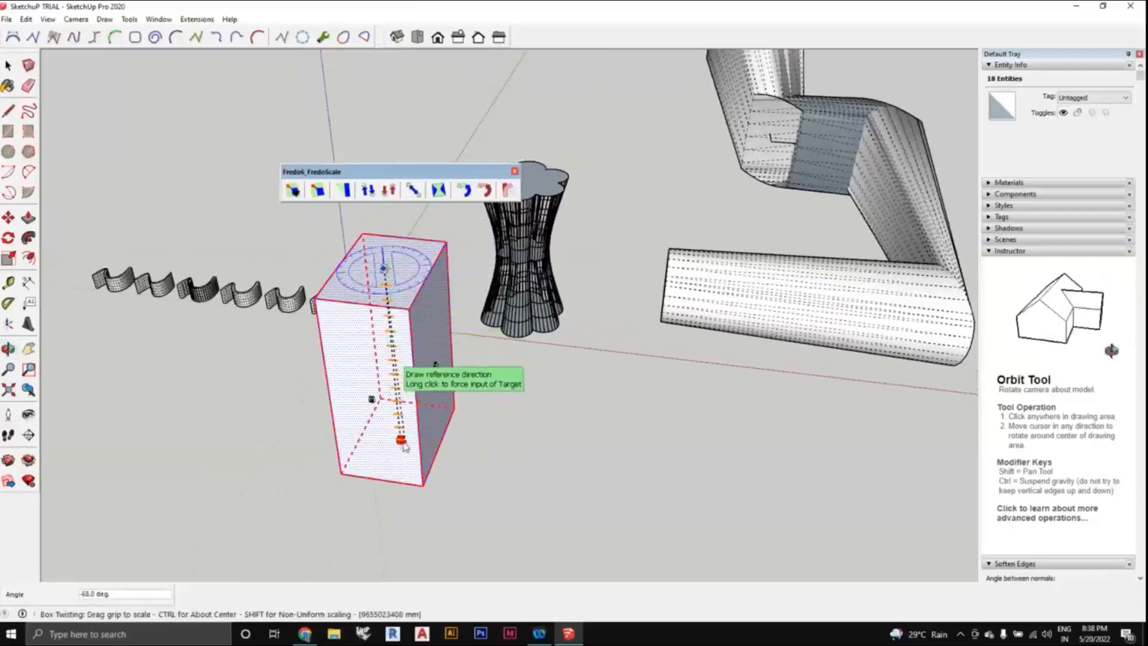
{"action": "middle_click_drag", "start_coordinate": [425, 275], "coordinate": [426, 283]}
{"action": "left_click", "coordinate": [426, 285]}
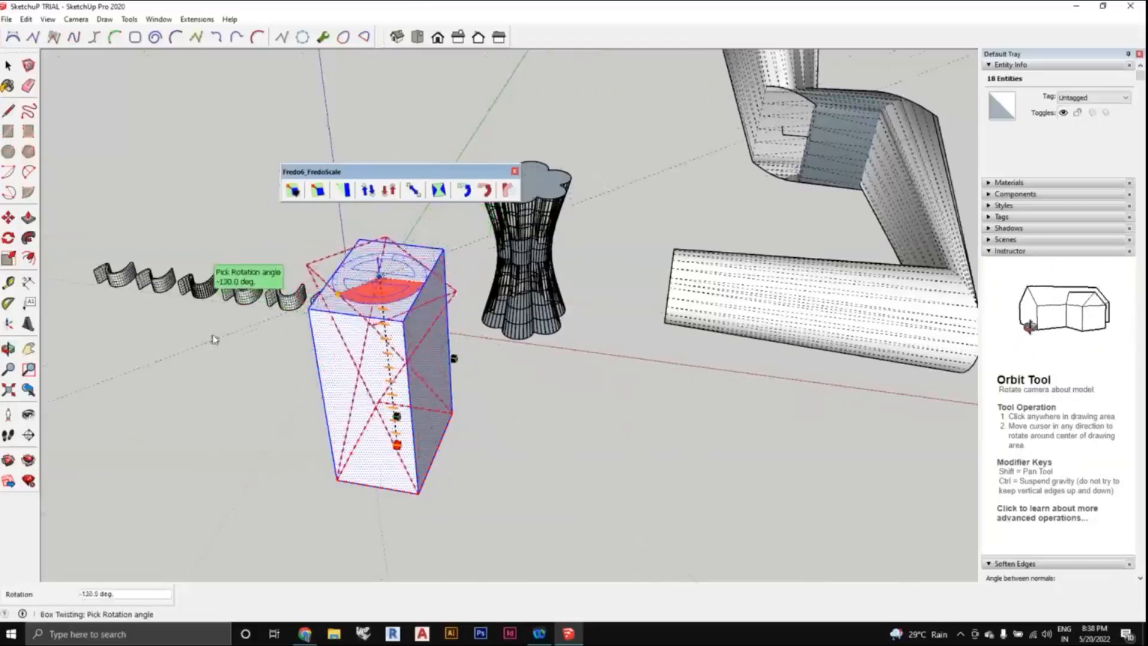
{"action": "left_click", "coordinate": [211, 317]}
{"action": "middle_click_drag", "start_coordinate": [247, 332], "coordinate": [484, 363]}
{"action": "key", "text": "space"}
{"action": "left_click", "coordinate": [452, 411]}
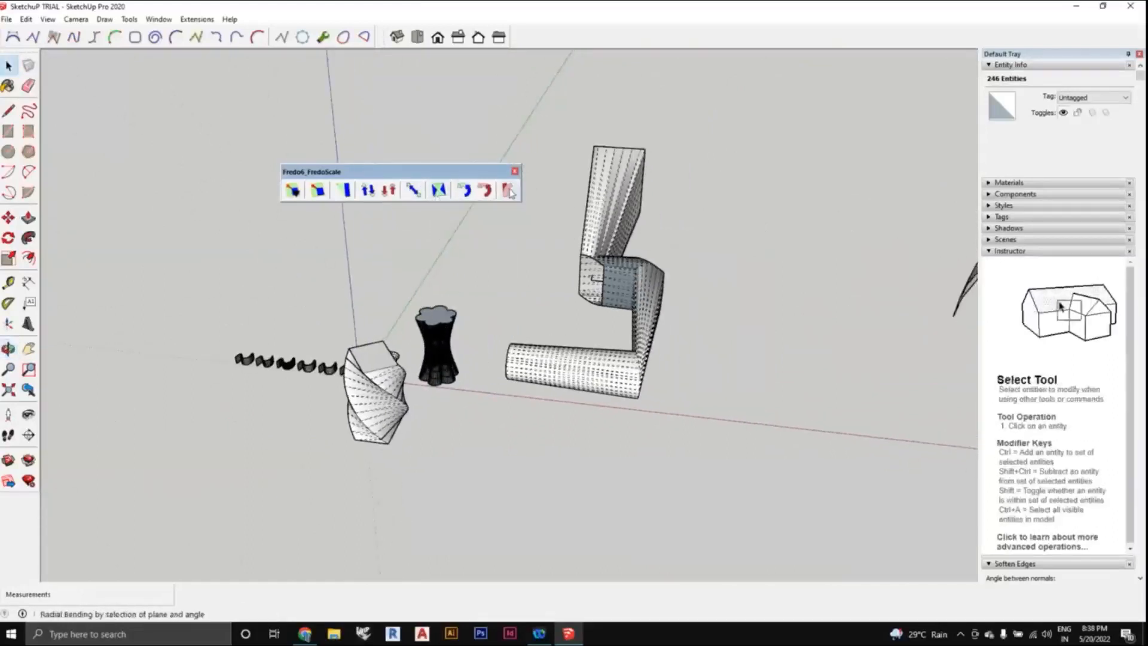
- Undo the twist of the box
{"action": "scroll", "coordinate": [484, 436], "scroll_direction": "down", "scroll_amount": 2}
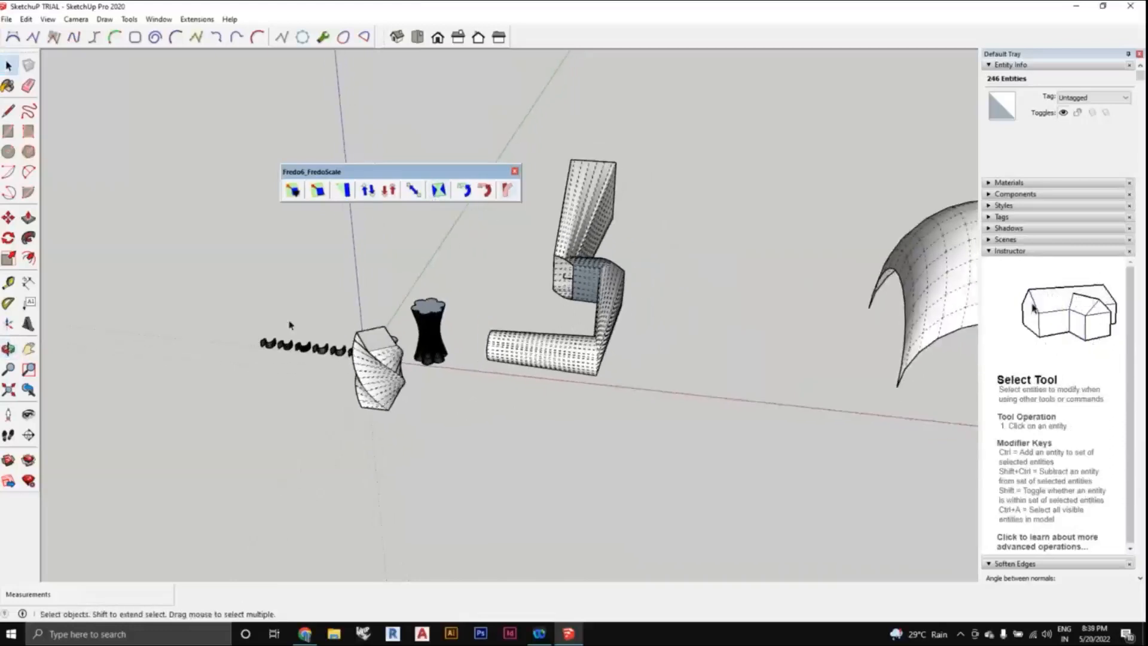
{"action": "key", "text": "ctrl+z"}
{"action": "scroll", "coordinate": [384, 383], "scroll_direction": "up", "scroll_amount": 3}
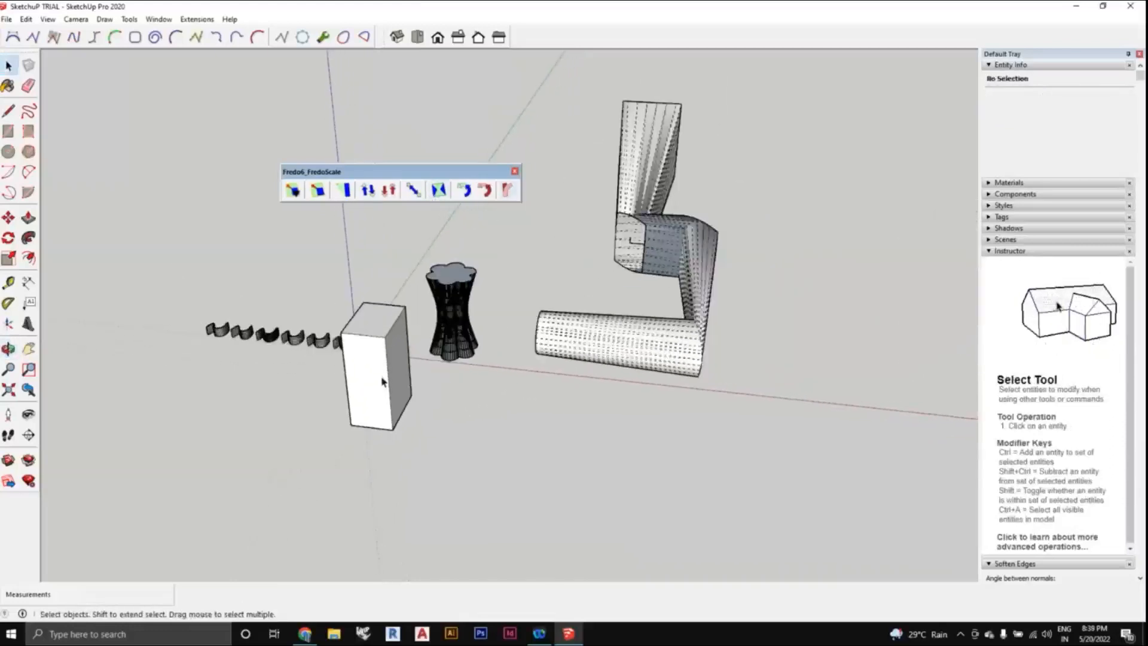
- Bend the whole box by -74 degrees with free Radial Bending, taking a bottom front corner as origin and that vertical edge's midpoint as reference direction
{"action": "middle_click_drag", "start_coordinate": [442, 400], "coordinate": [404, 366]}
{"action": "double_click", "coordinate": [384, 375]}
{"action": "double_click", "coordinate": [404, 367]}
{"action": "triple_click", "coordinate": [404, 371]}
{"action": "middle_click_drag", "start_coordinate": [476, 395], "coordinate": [472, 383]}
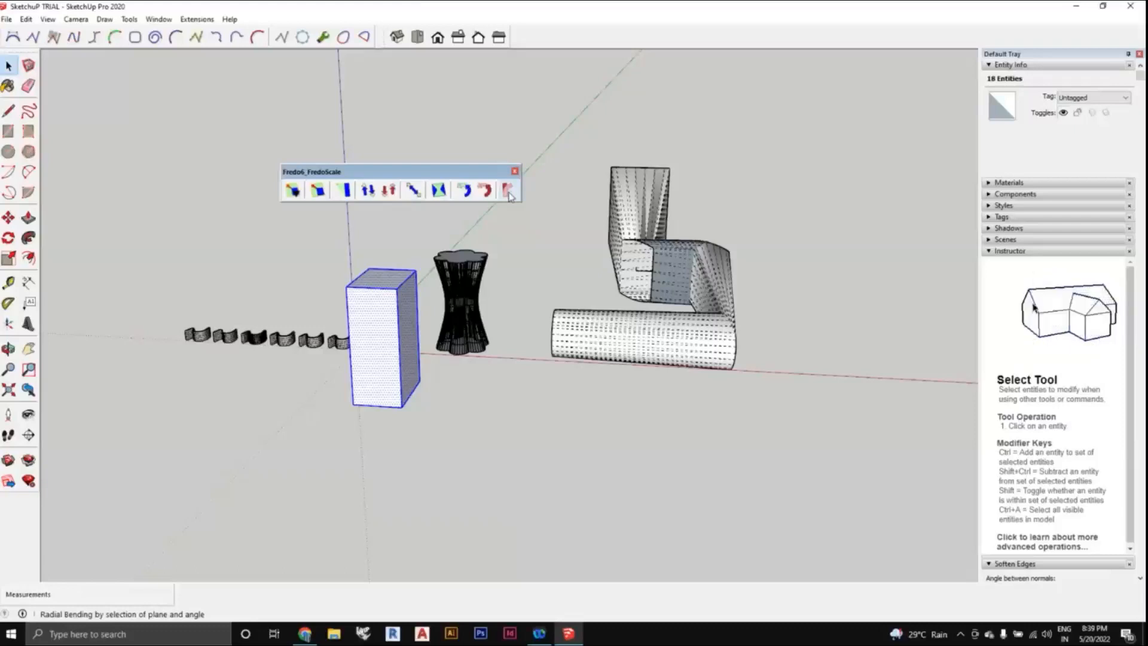
{"action": "left_click", "coordinate": [508, 191]}
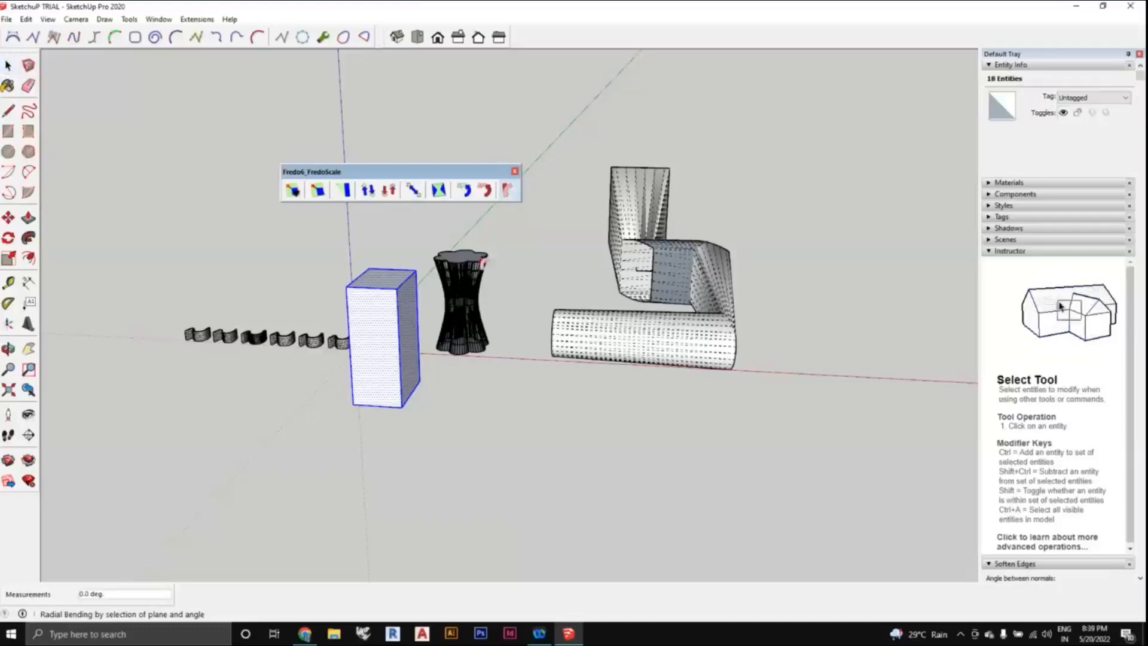
{"action": "scroll", "coordinate": [399, 412], "scroll_direction": "up", "scroll_amount": 3}
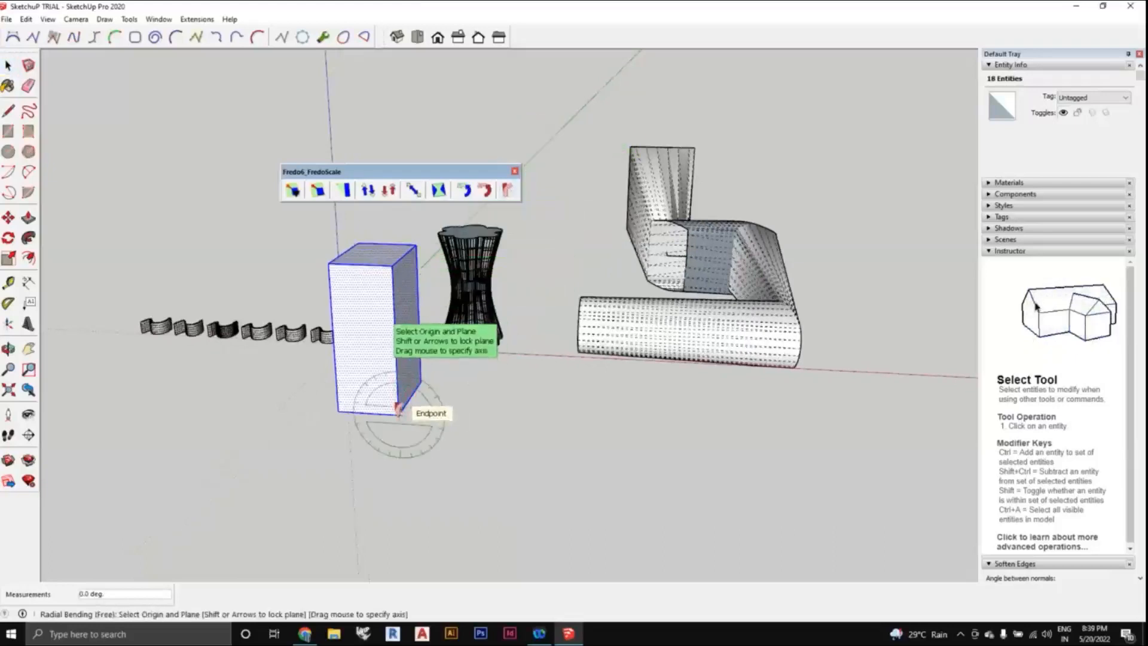
{"action": "mouse_move", "coordinate": [388, 412]}
{"action": "middle_mouse_down"}
{"action": "mouse_move", "coordinate": [435, 428]}
{"action": "mouse_move", "coordinate": [410, 418]}
{"action": "middle_mouse_up"}
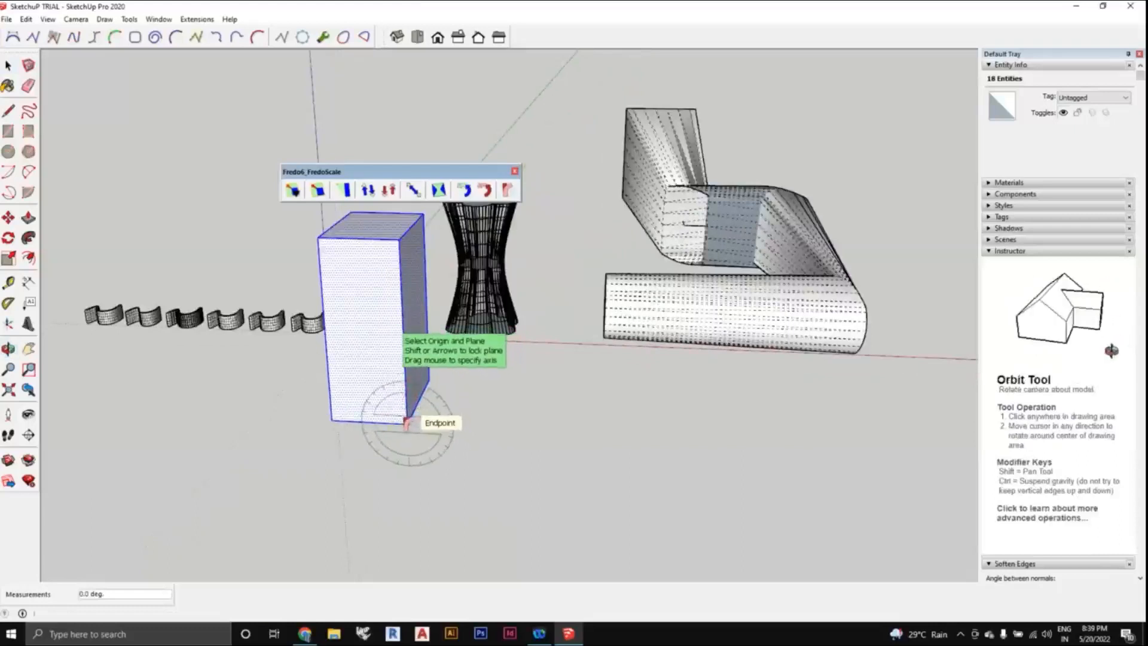
{"action": "left_click", "coordinate": [406, 423]}
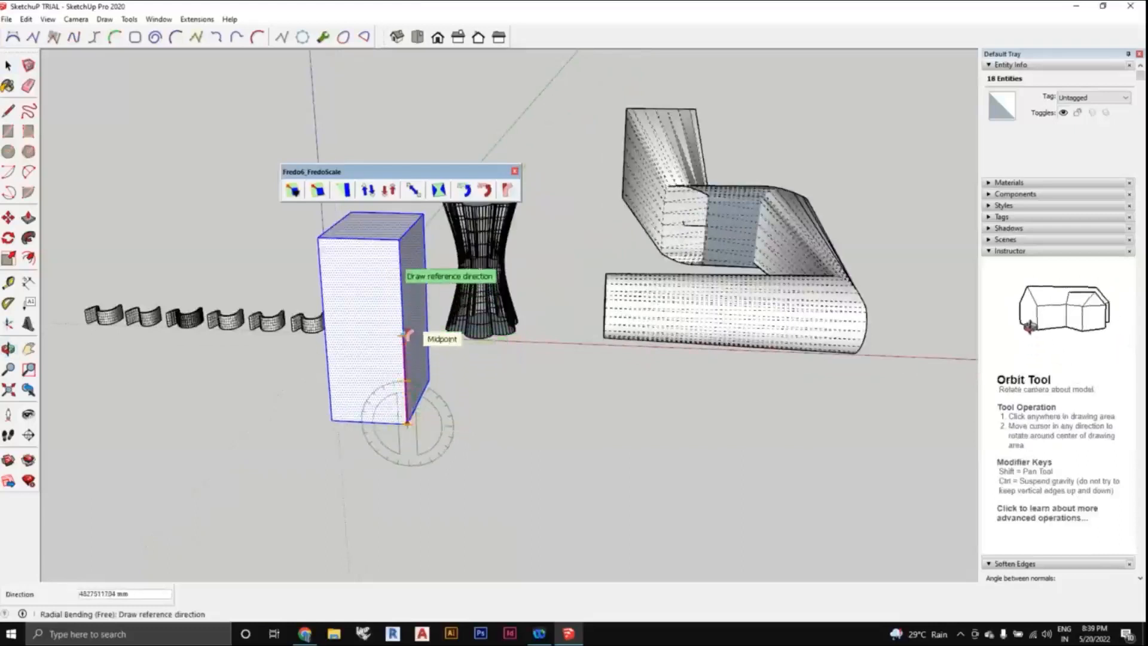
{"action": "left_click", "coordinate": [406, 340]}
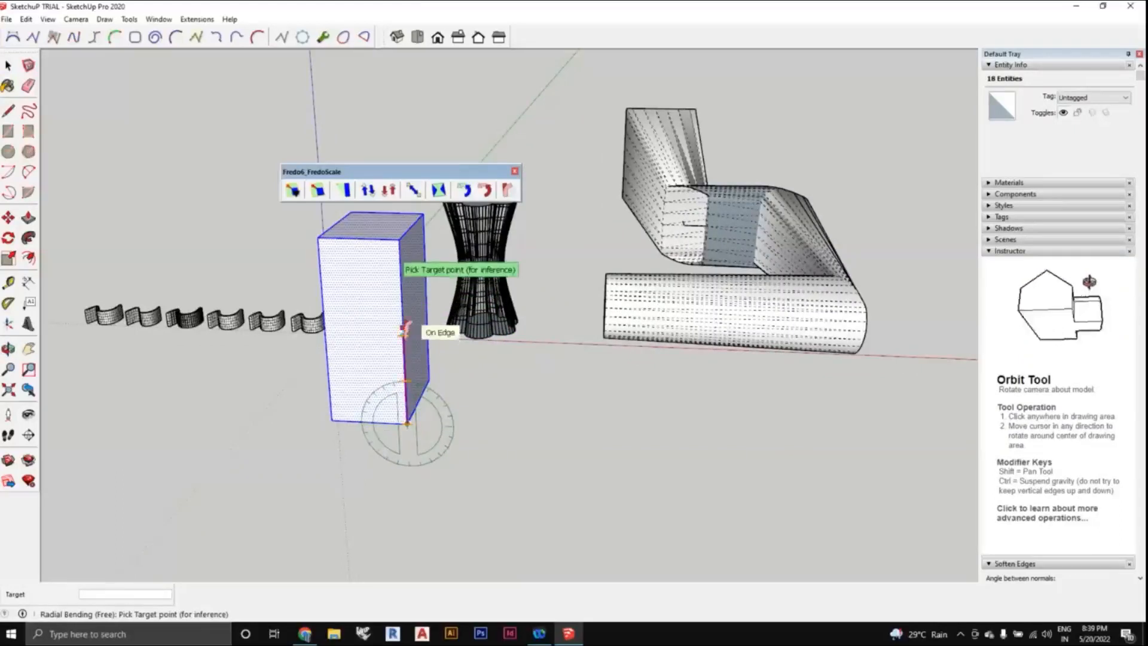
{"action": "left_click", "coordinate": [400, 241]}
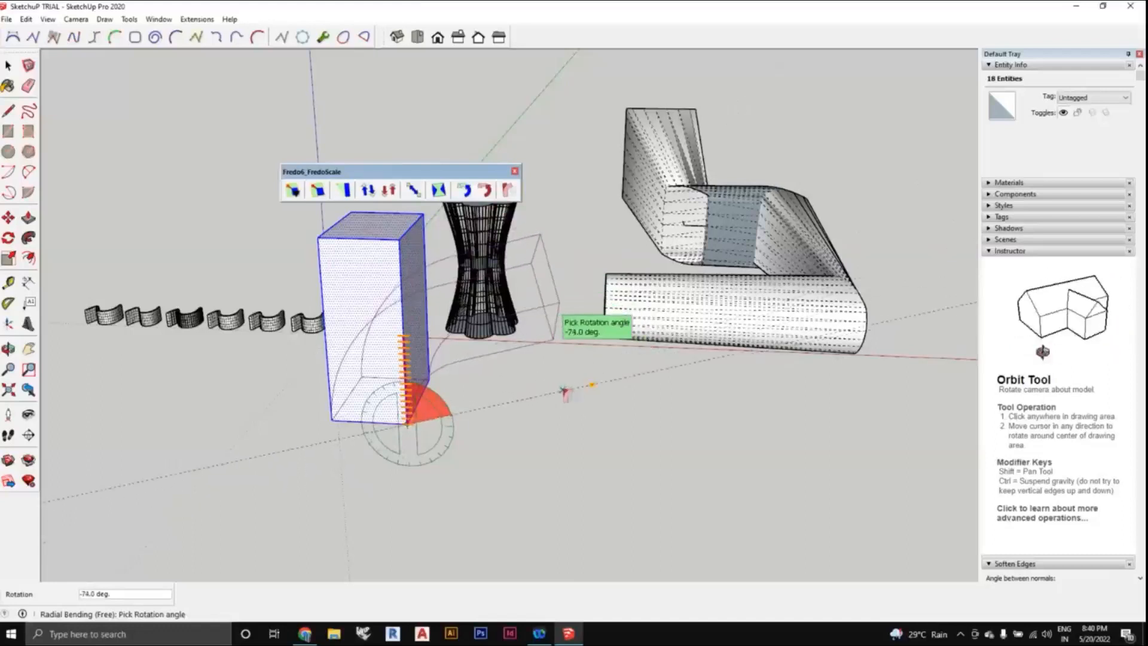
{"action": "left_click", "coordinate": [565, 392]}
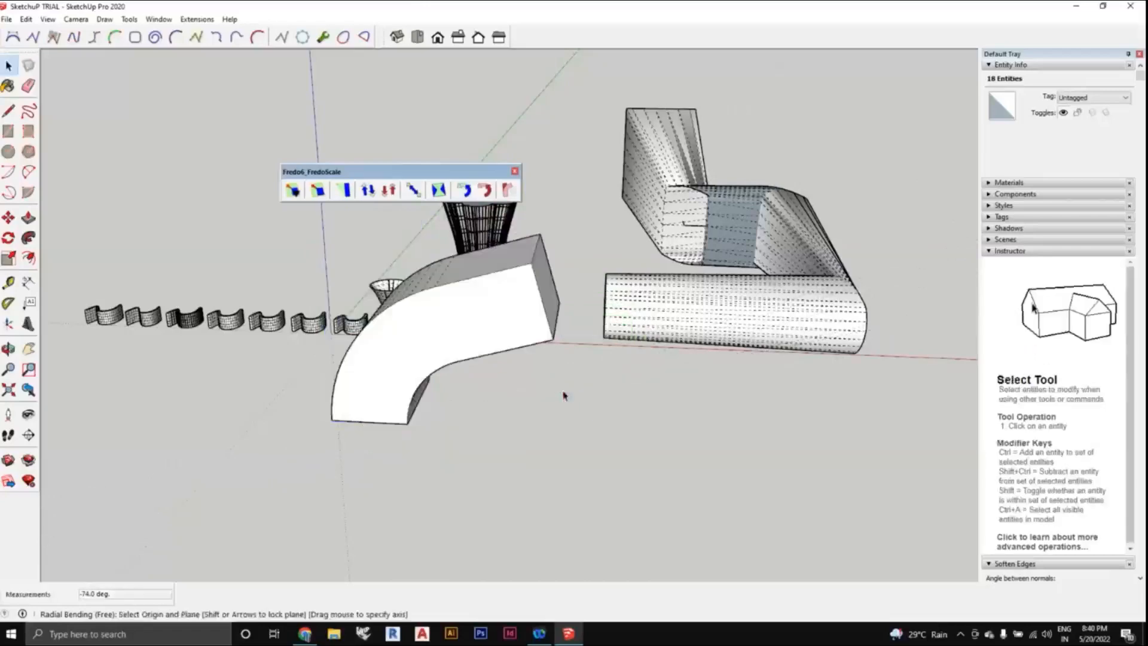
- Examine the bent box together with the vase, the bent tube and the arched shell from several distances and angles
{"action": "middle_click_drag", "start_coordinate": [564, 392], "coordinate": [430, 395]}
{"action": "scroll", "coordinate": [563, 441], "scroll_direction": "down", "scroll_amount": 4}
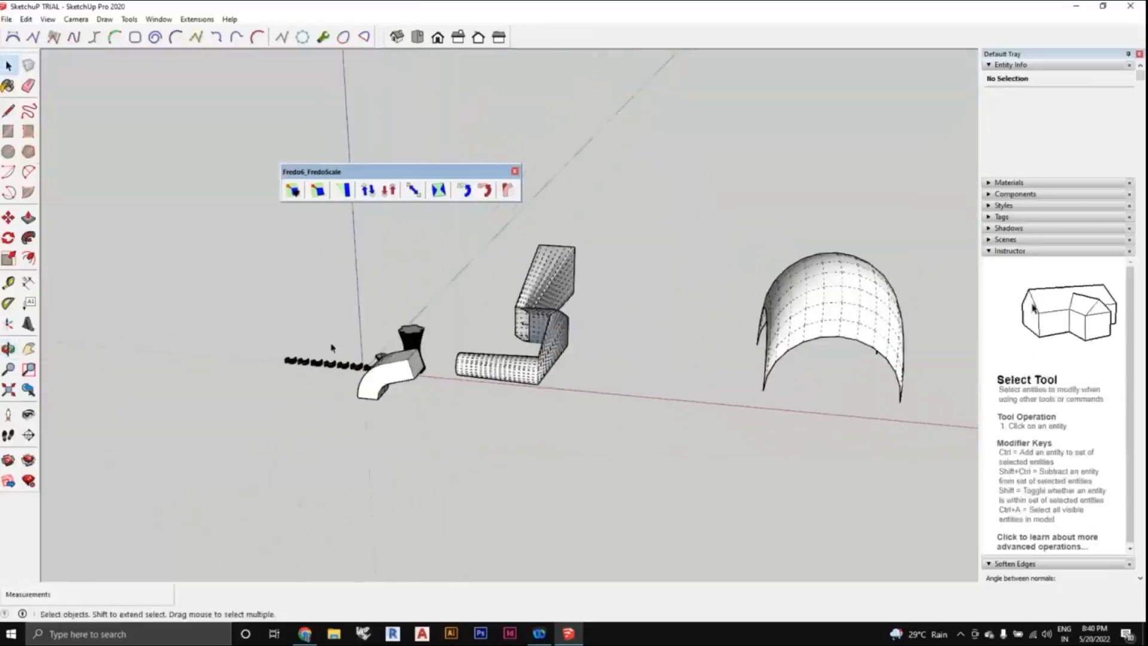
{"action": "scroll", "coordinate": [302, 257], "scroll_direction": "down", "scroll_amount": 1}
{"action": "middle_click_drag", "start_coordinate": [506, 315], "coordinate": [484, 333], "text": "shift"}
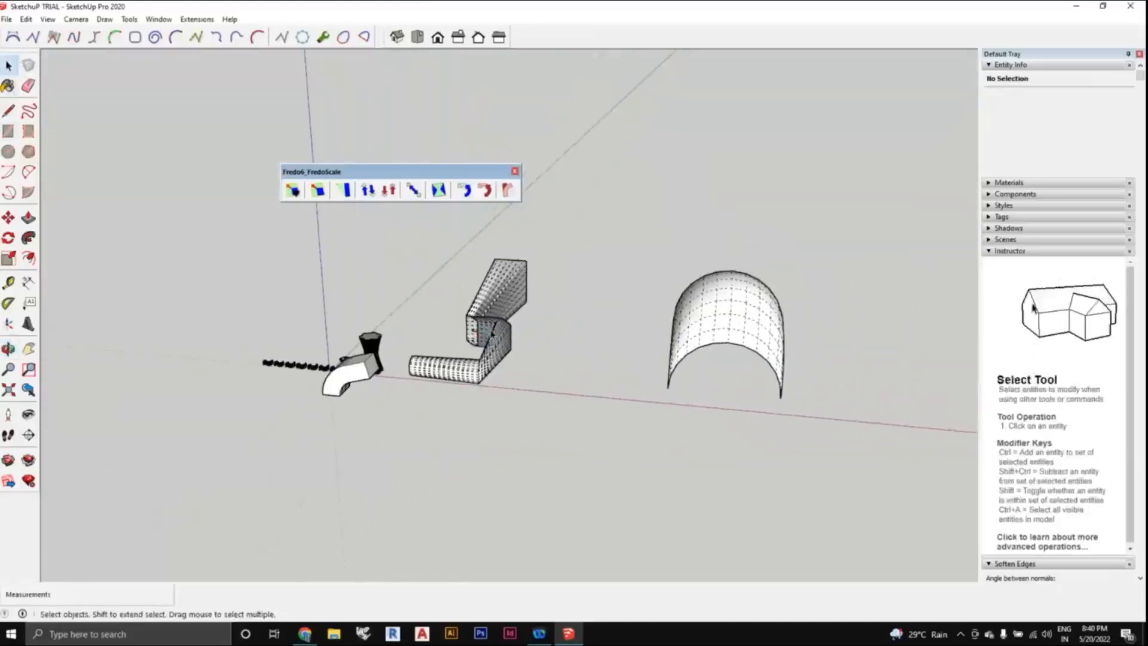
{"action": "scroll", "coordinate": [485, 333], "scroll_direction": "down", "scroll_amount": 3}
{"action": "scroll", "coordinate": [457, 361], "scroll_direction": "up", "scroll_amount": 3}
{"action": "scroll", "coordinate": [457, 344], "scroll_direction": "up", "scroll_amount": 1}
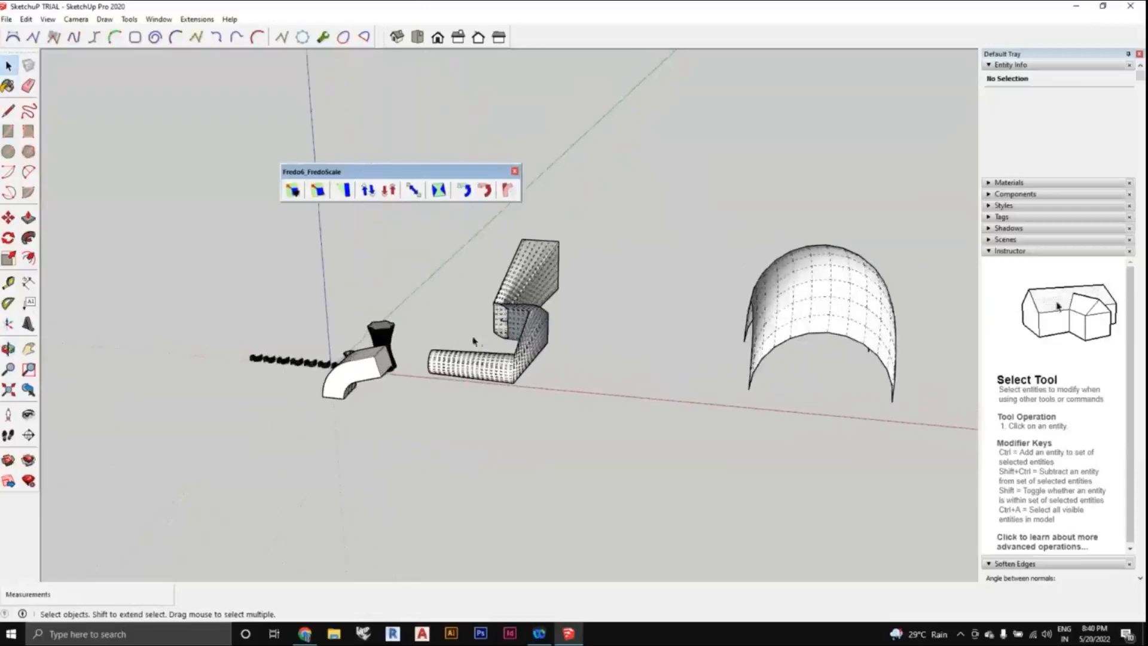
{"action": "scroll", "coordinate": [475, 343], "scroll_direction": "down", "scroll_amount": 4}
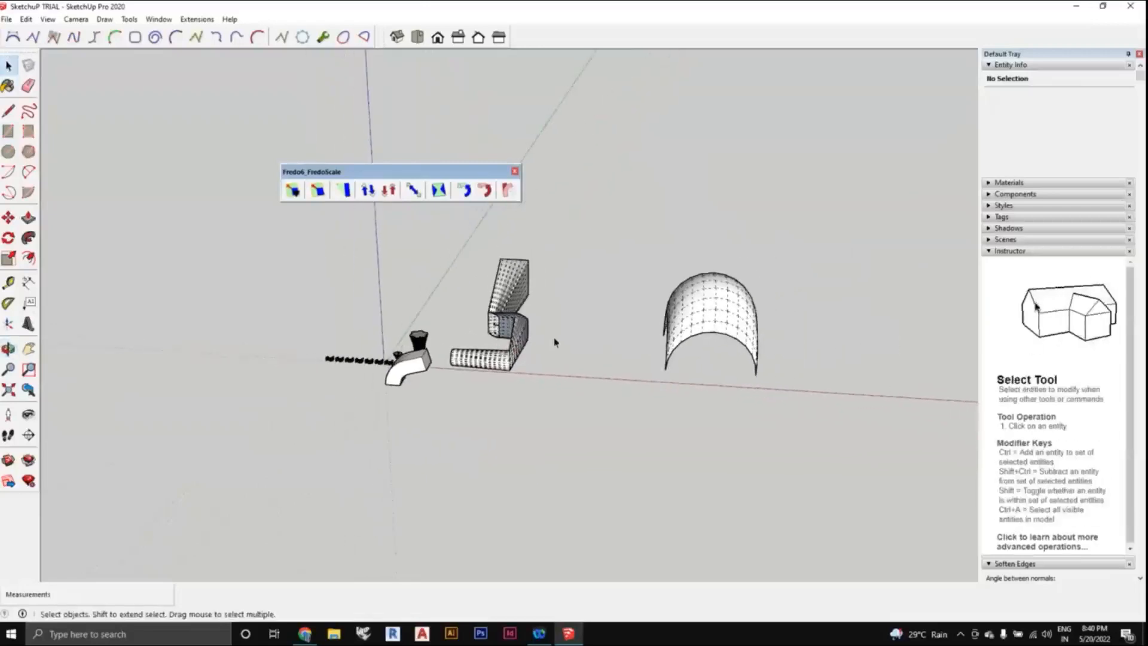
{"action": "scroll", "coordinate": [589, 376], "scroll_direction": "up", "scroll_amount": 1}
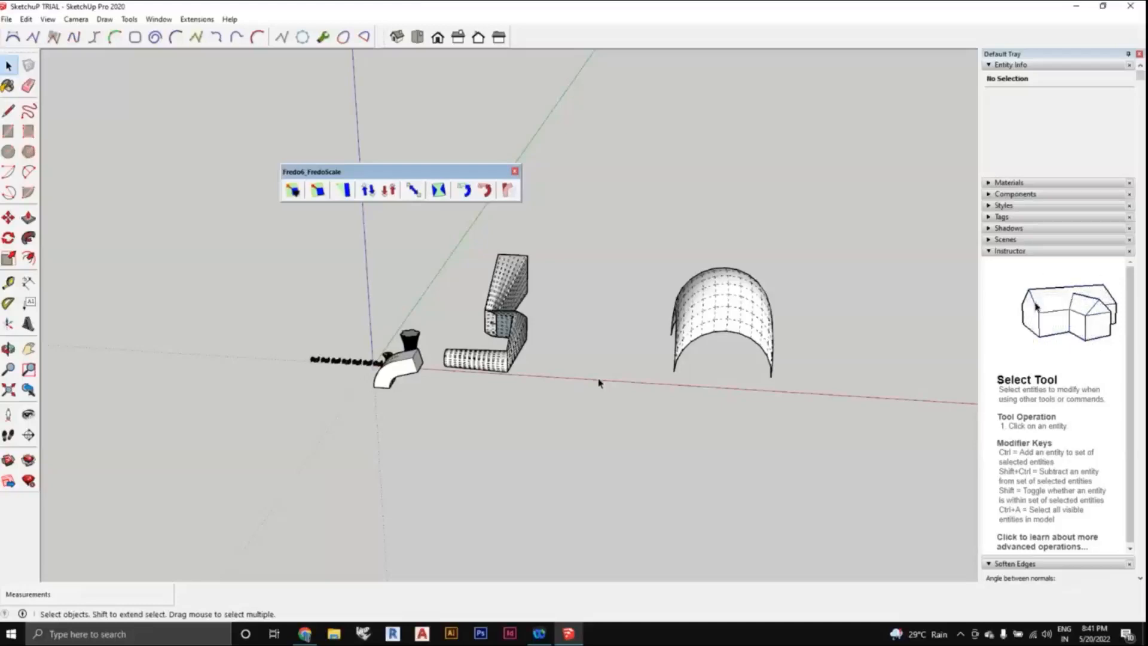
{"action": "middle_click_drag", "start_coordinate": [568, 392], "coordinate": [608, 315]}
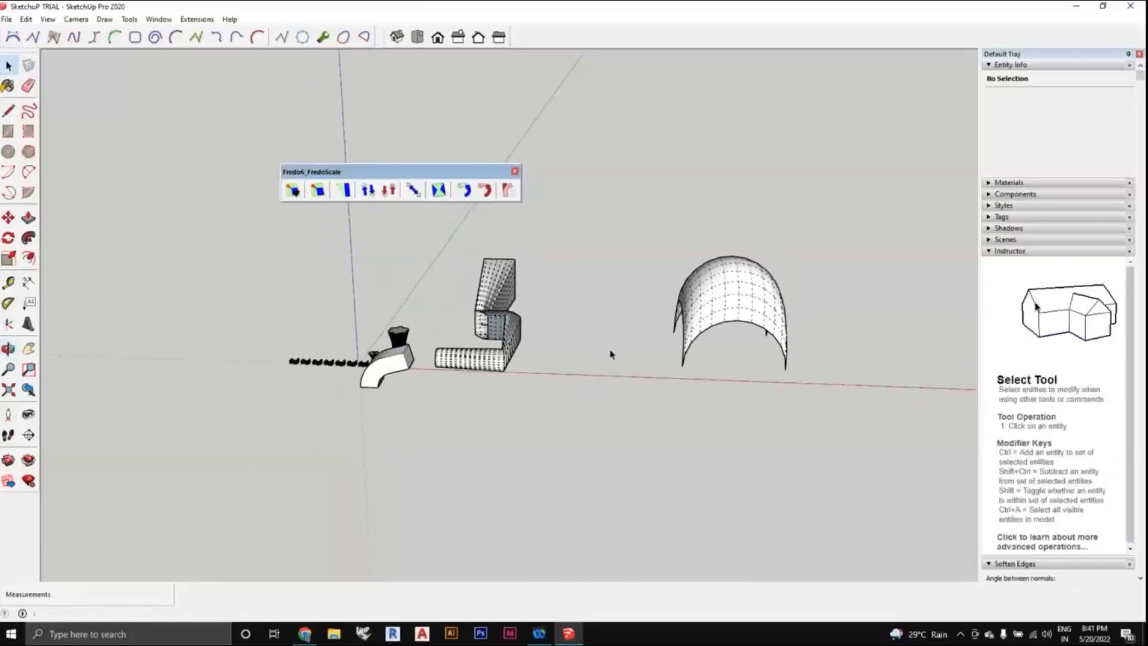
{"action": "middle_click_drag", "start_coordinate": [608, 353], "coordinate": [648, 441]}
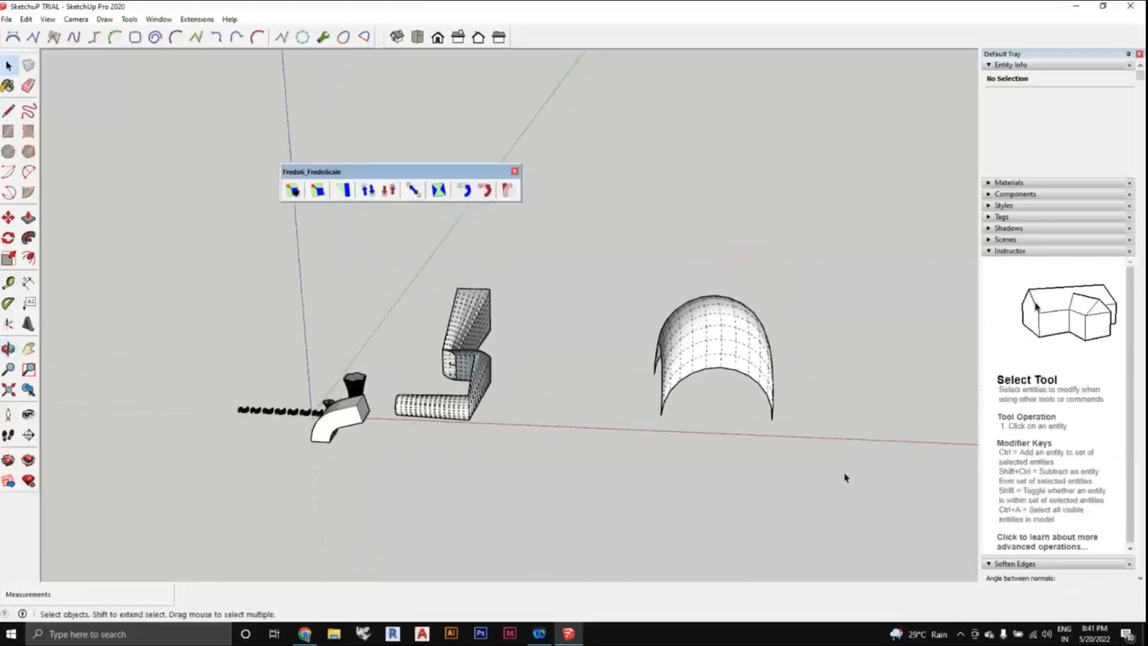